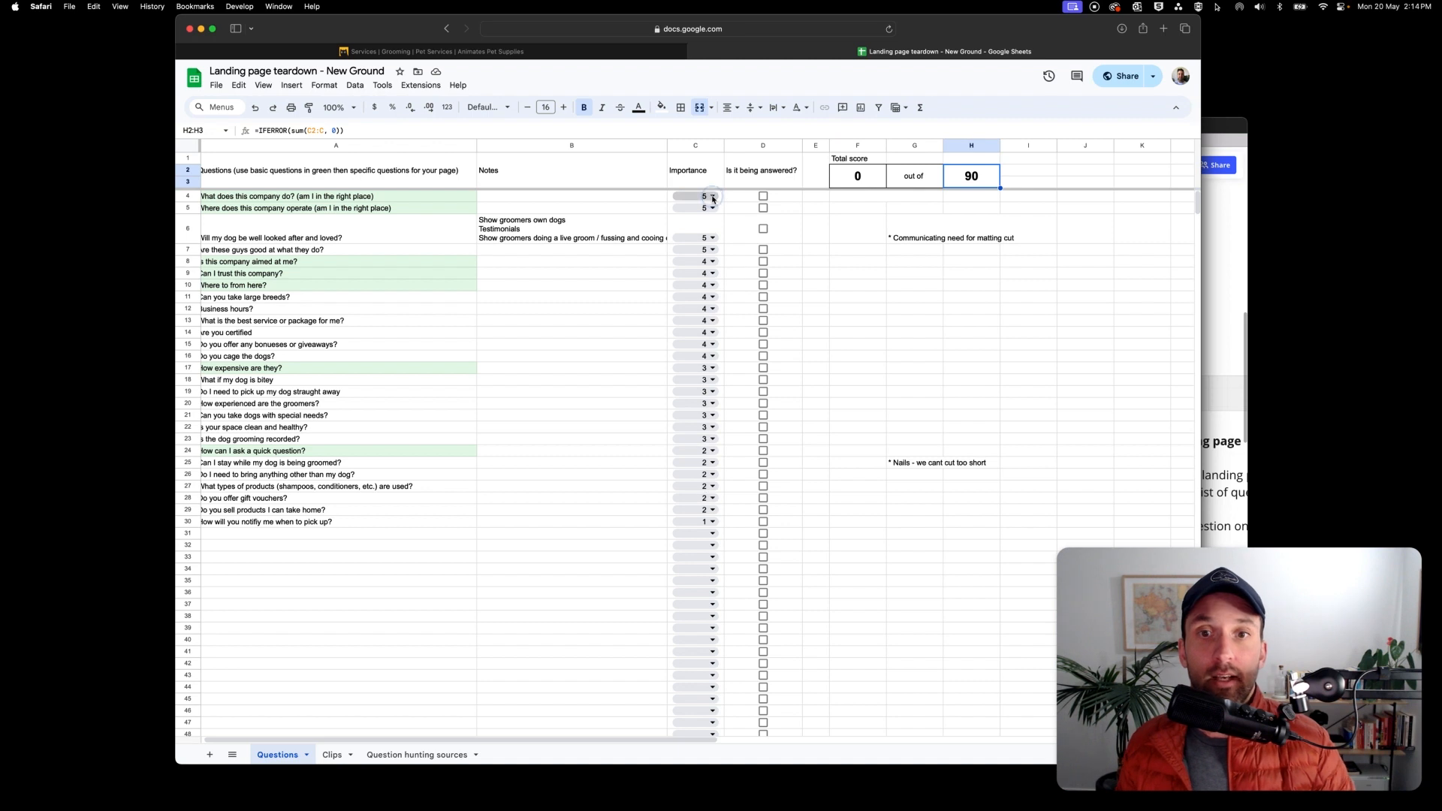
Try an importance of 1 for "What does this company do?", undo it, and inspect the total score formula.
left_click(700, 216)
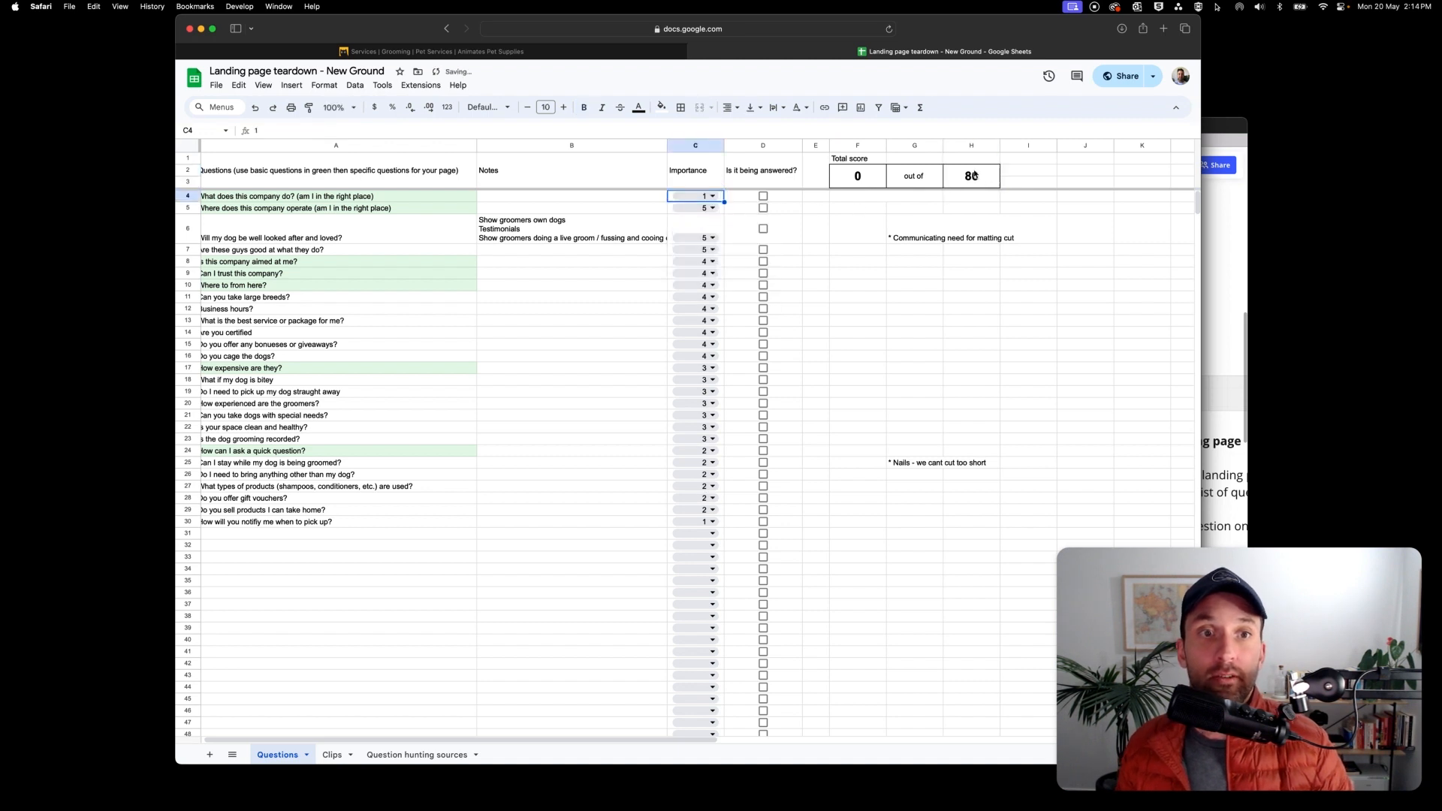
key("super+z")
left_click(858, 177)
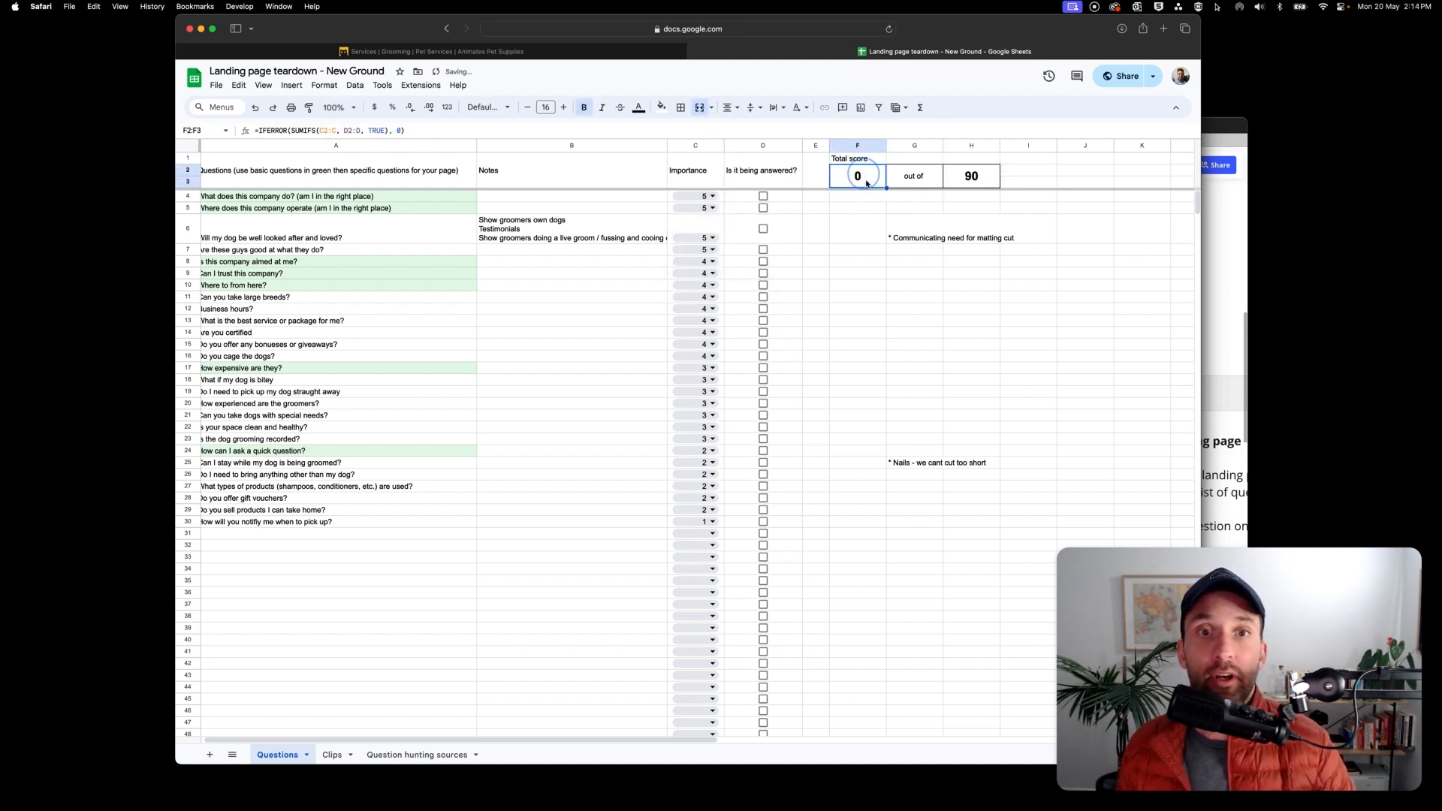
left_click(839, 236)
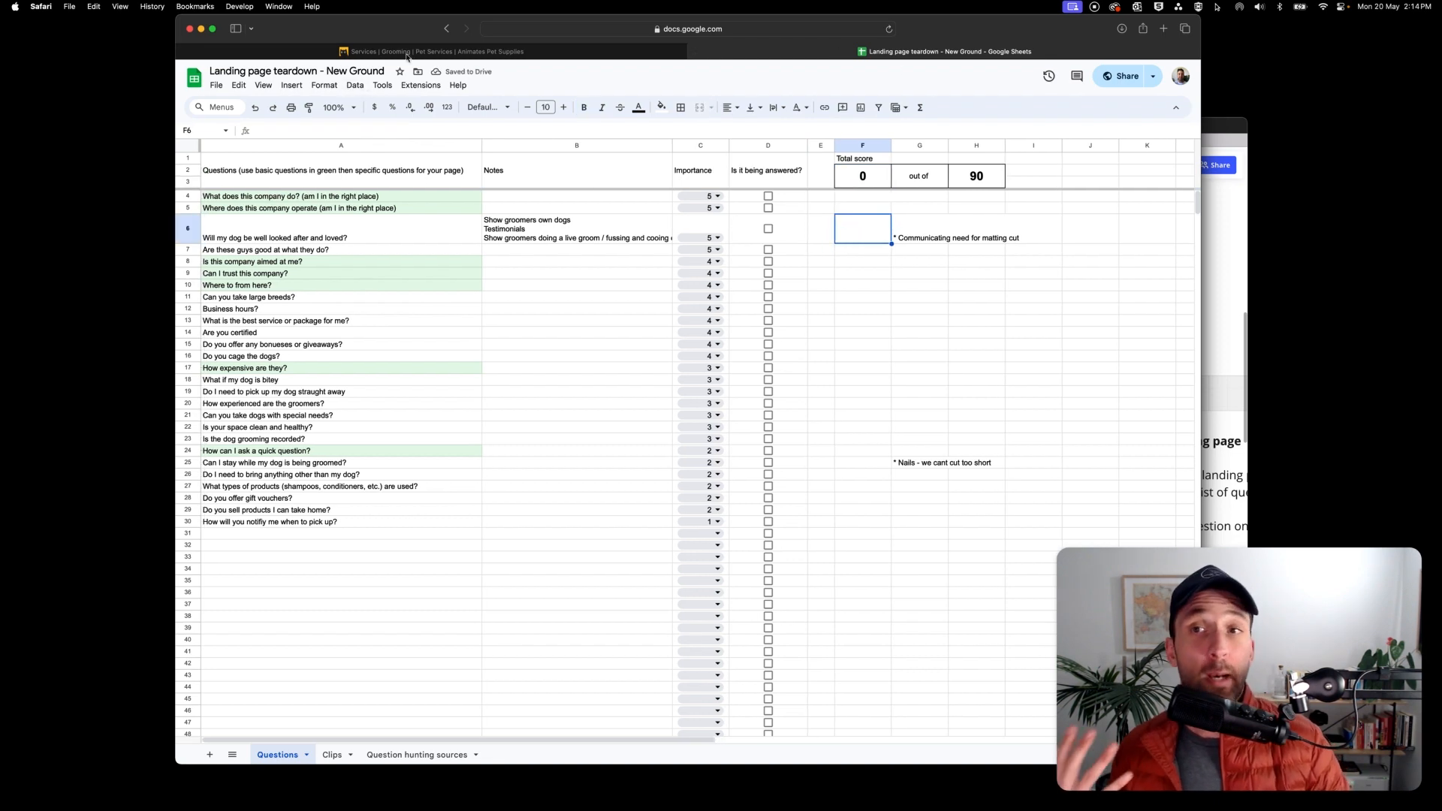
Check the Animates grooming page's header and mark "What does this company do?" as answered in the teardown sheet.
left_click(435, 51)
scroll(904, 194, "up", 5)
left_click(904, 193)
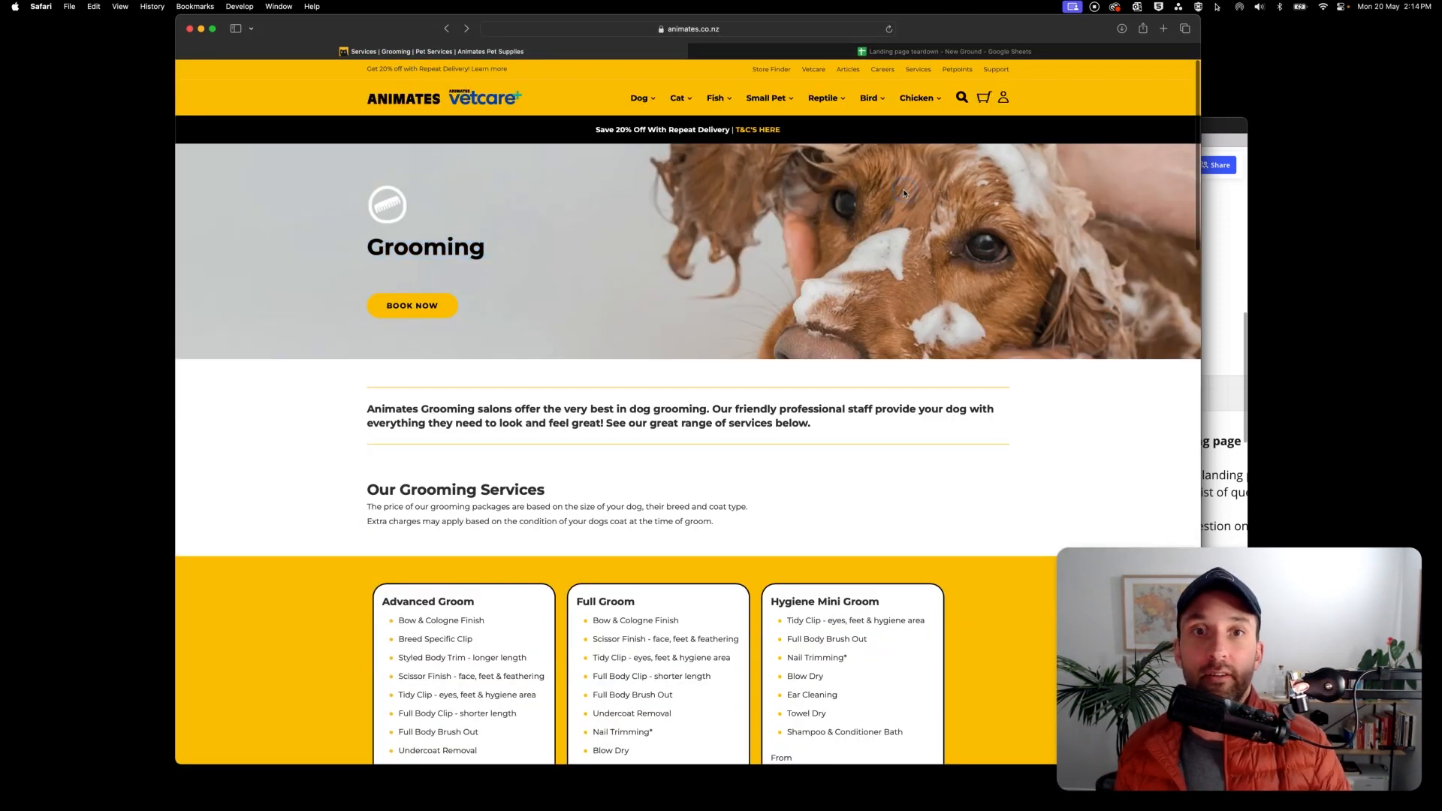
left_click(773, 52)
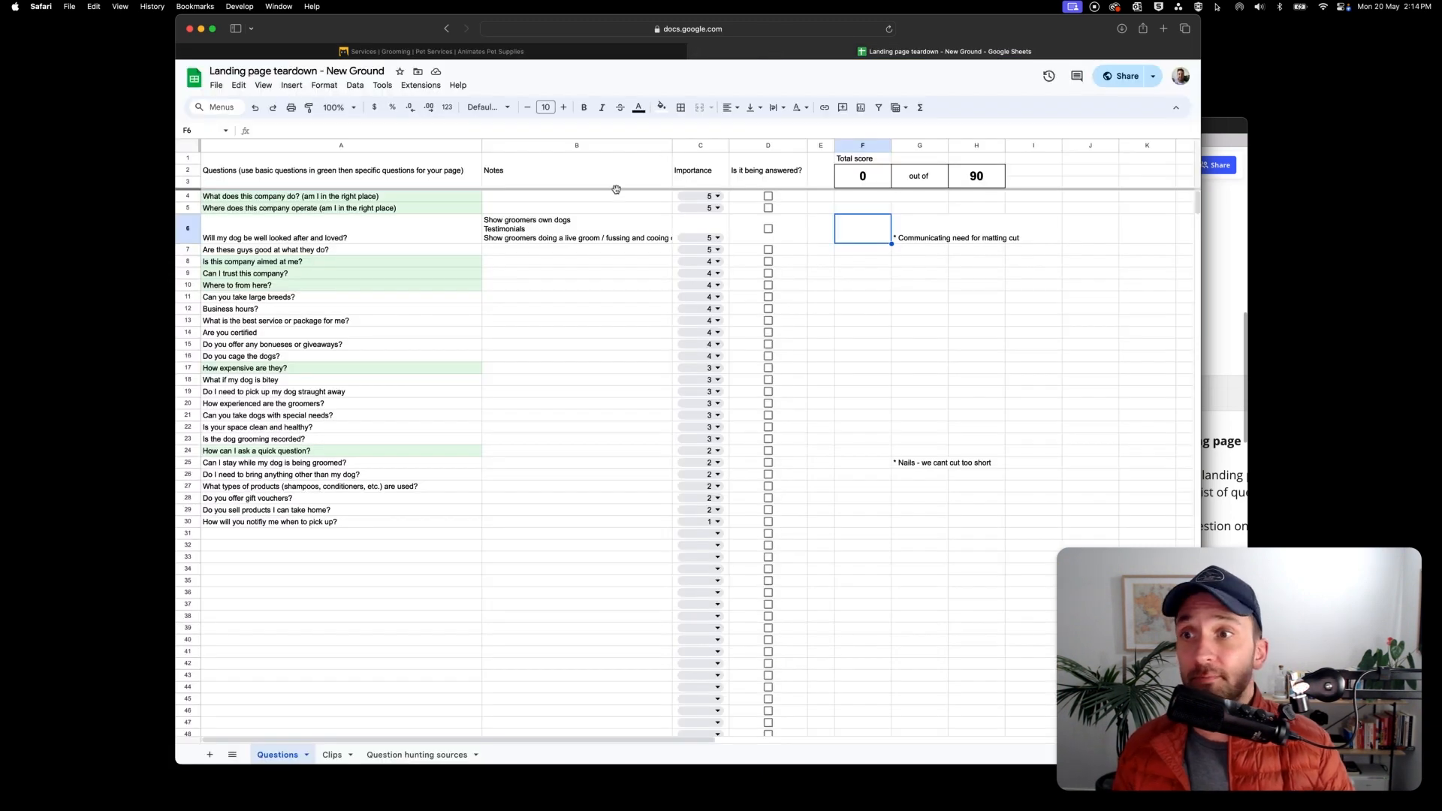
left_click(768, 197)
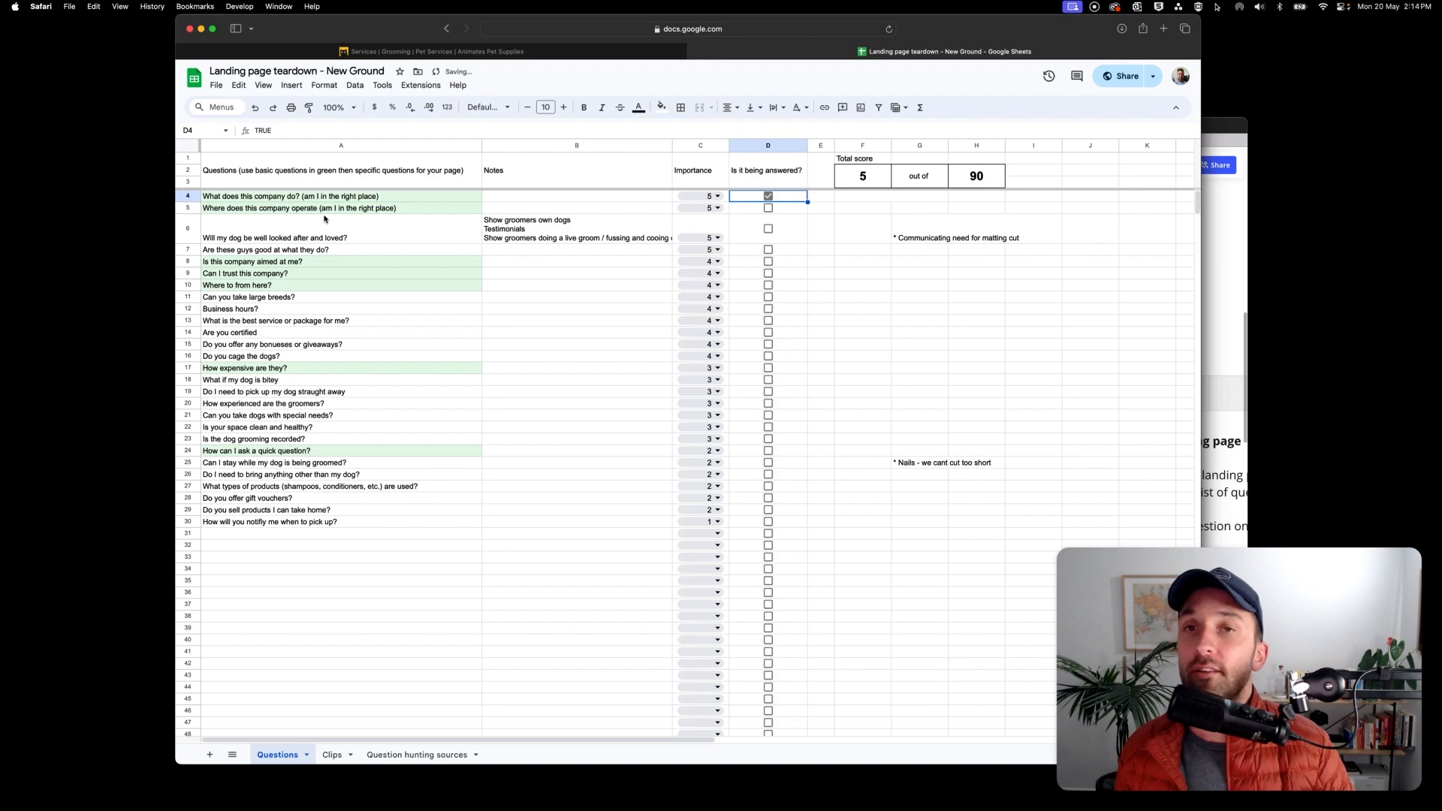
Examine the grooming page and its booking link for where the company operates, then return to the questions list.
left_click(518, 52)
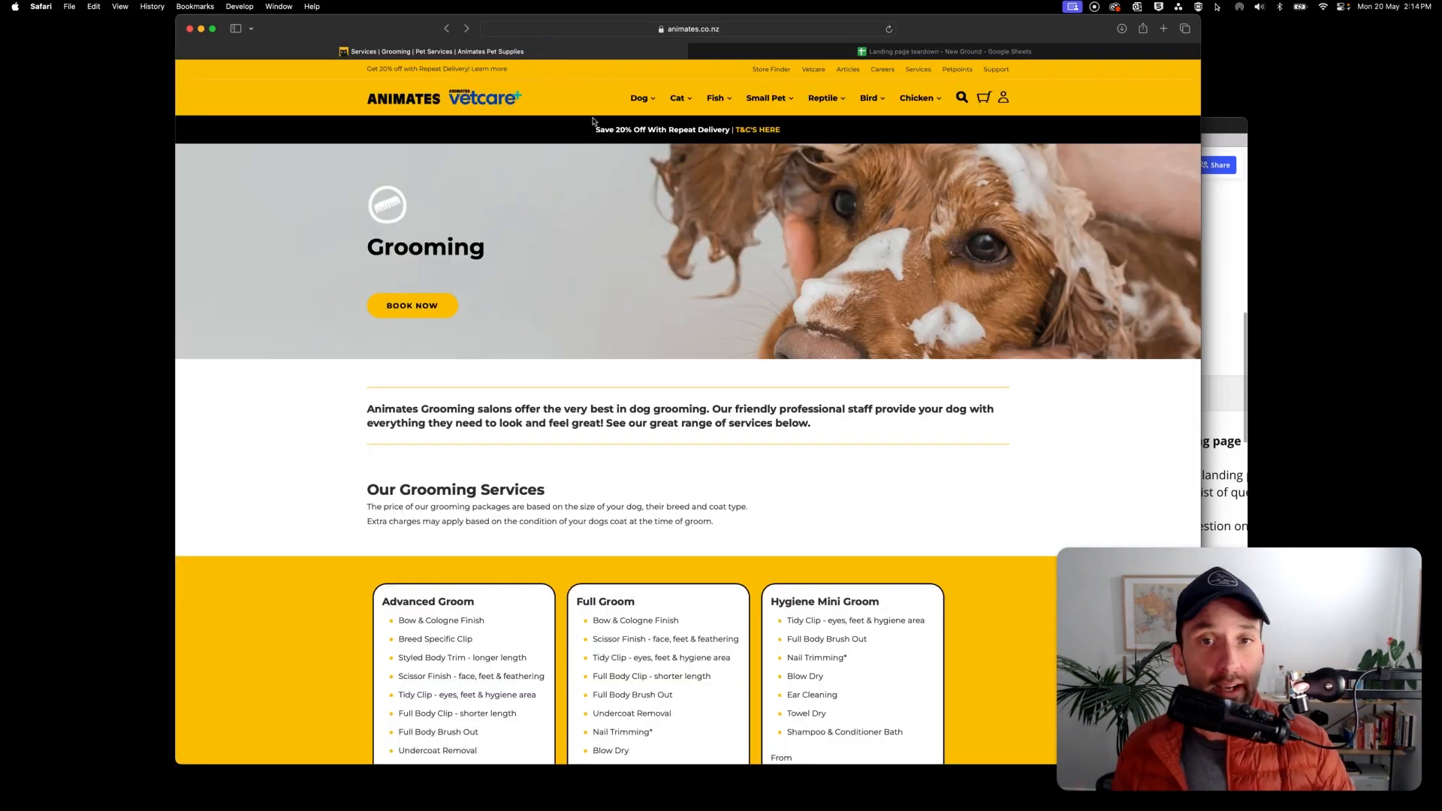
scroll(593, 121, "down", 20)
scroll(428, 311, "up", 20)
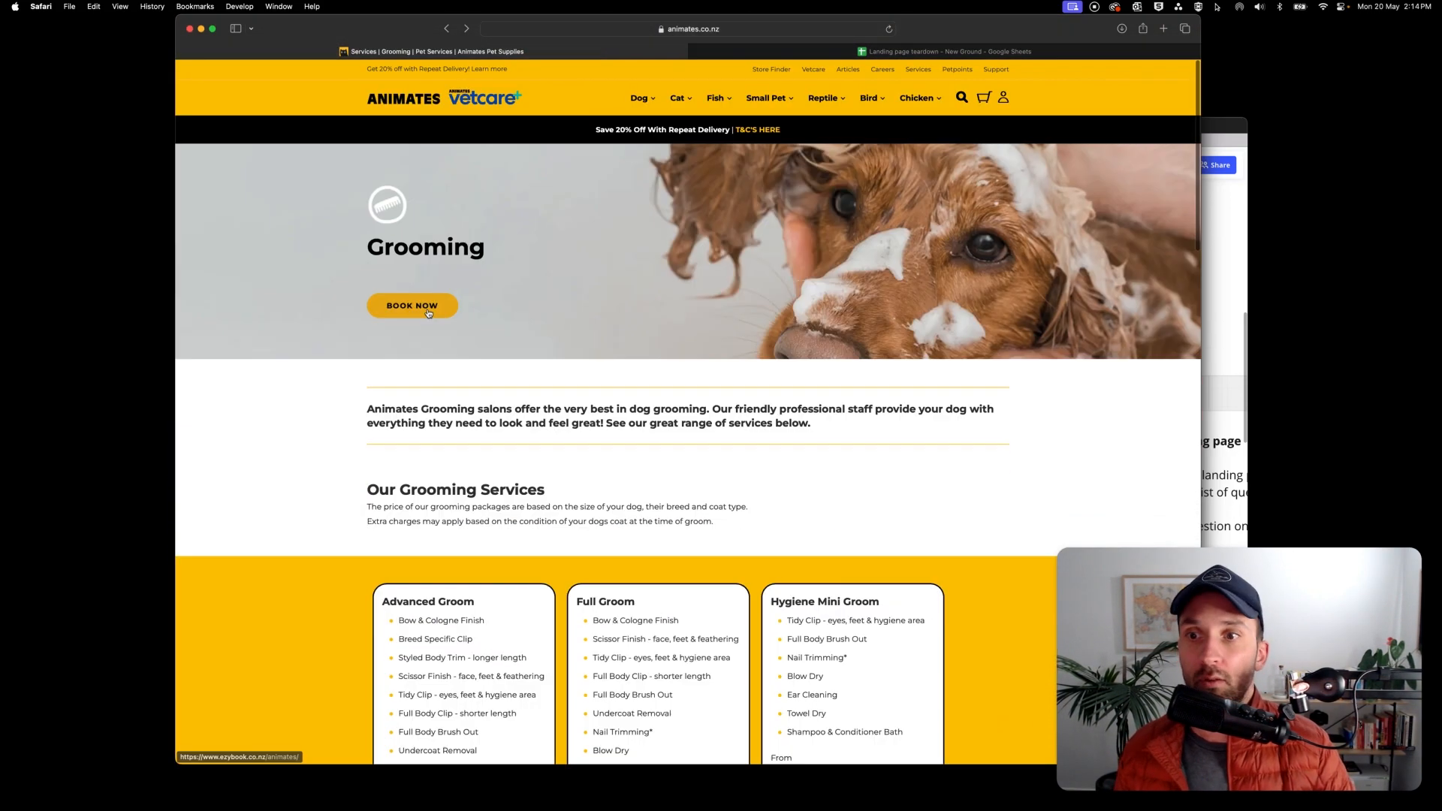
scroll(428, 312, "down", 5)
left_click(609, 471, "super")
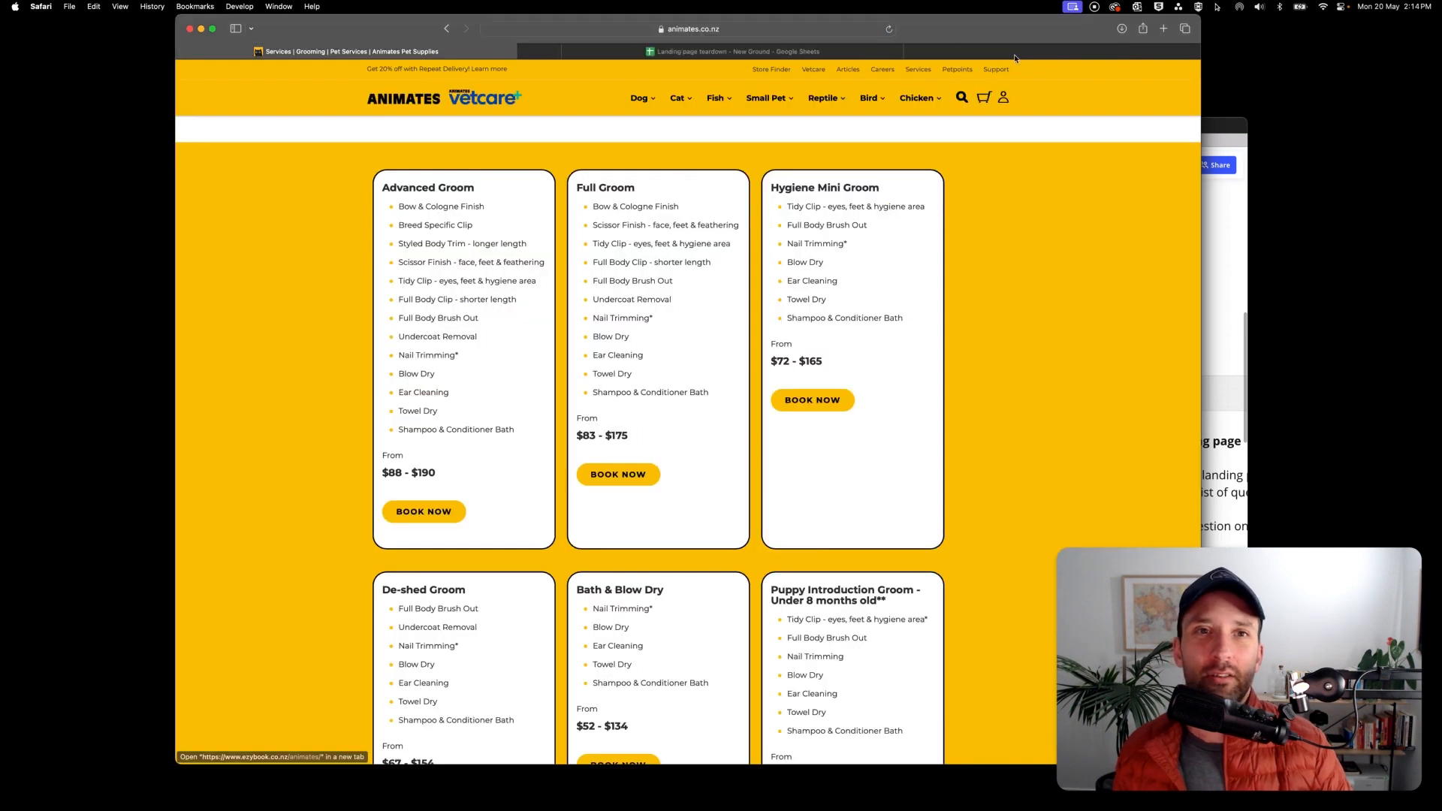
left_click(524, 51)
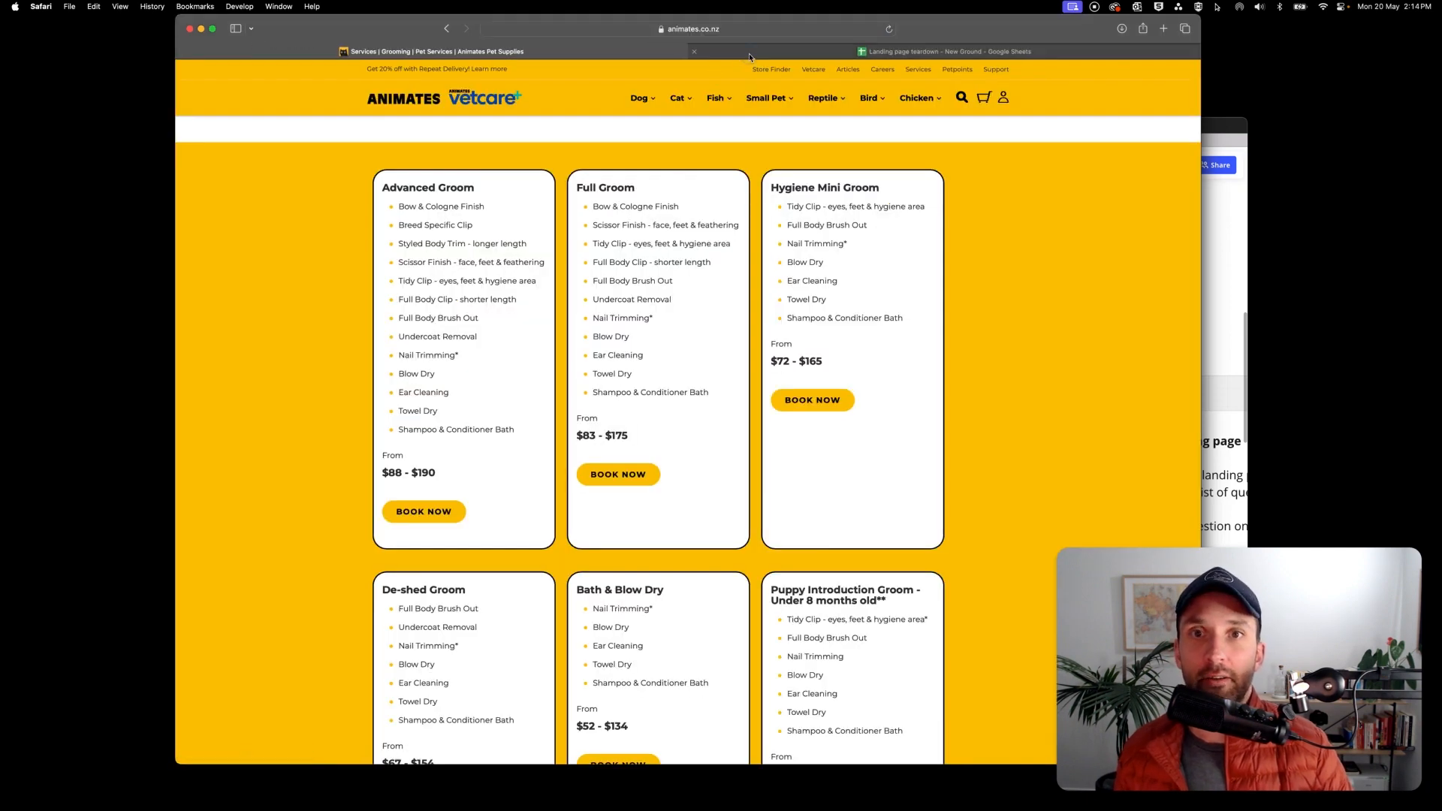
left_click(748, 52)
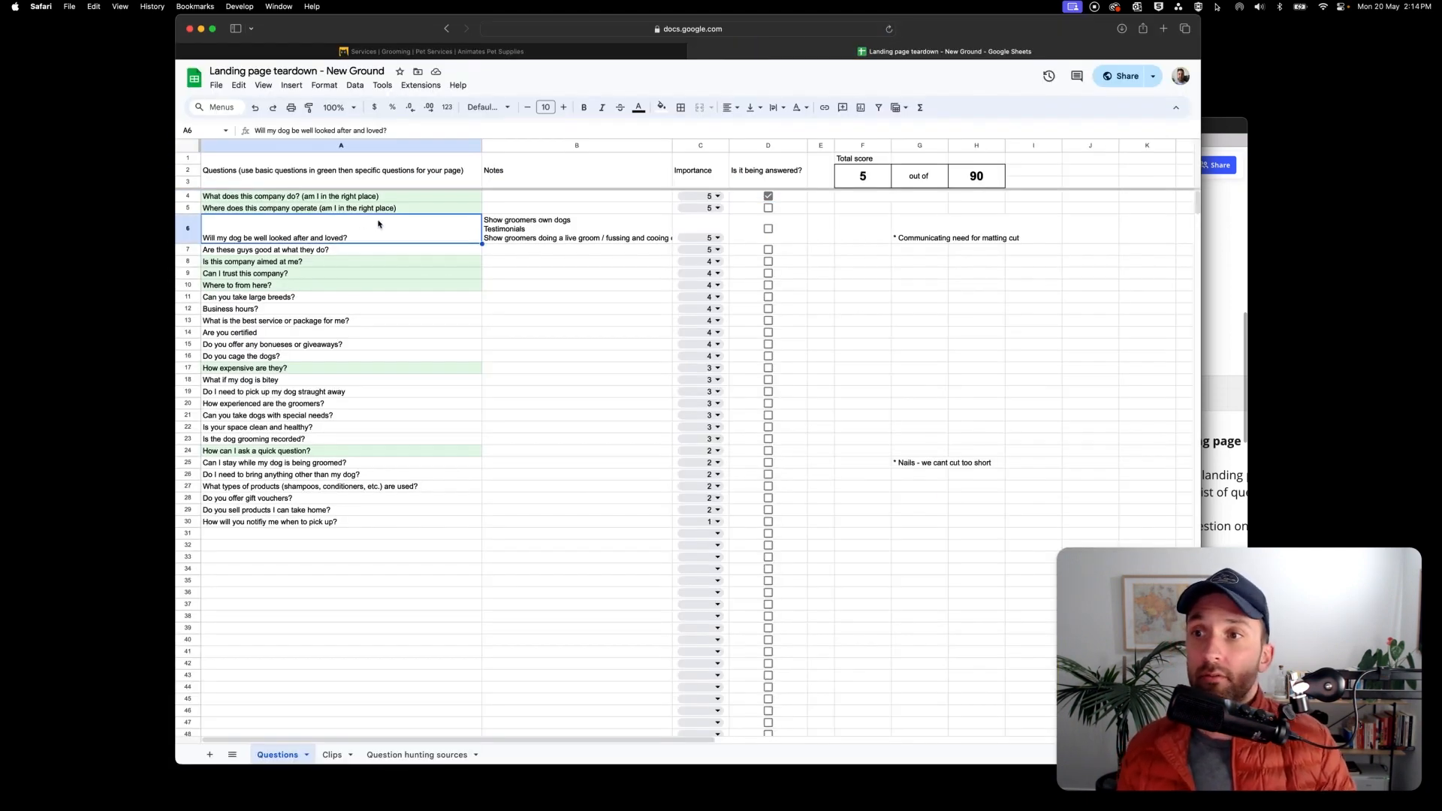
Read through the whole grooming page for evidence that dogs will be well looked after and loved.
key("ctrl+Tab")
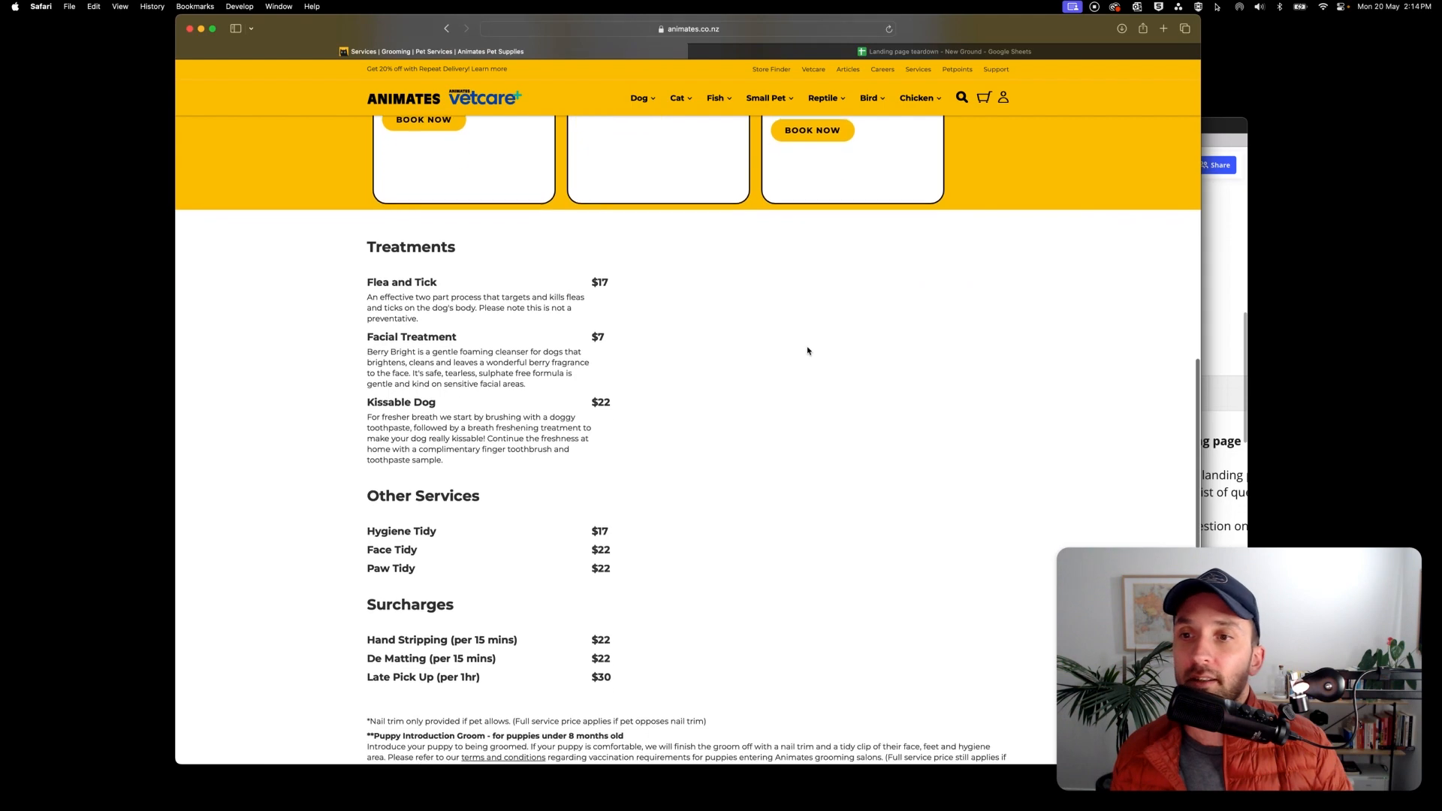
scroll(807, 350, "up", 15)
scroll(807, 349, "up", 3)
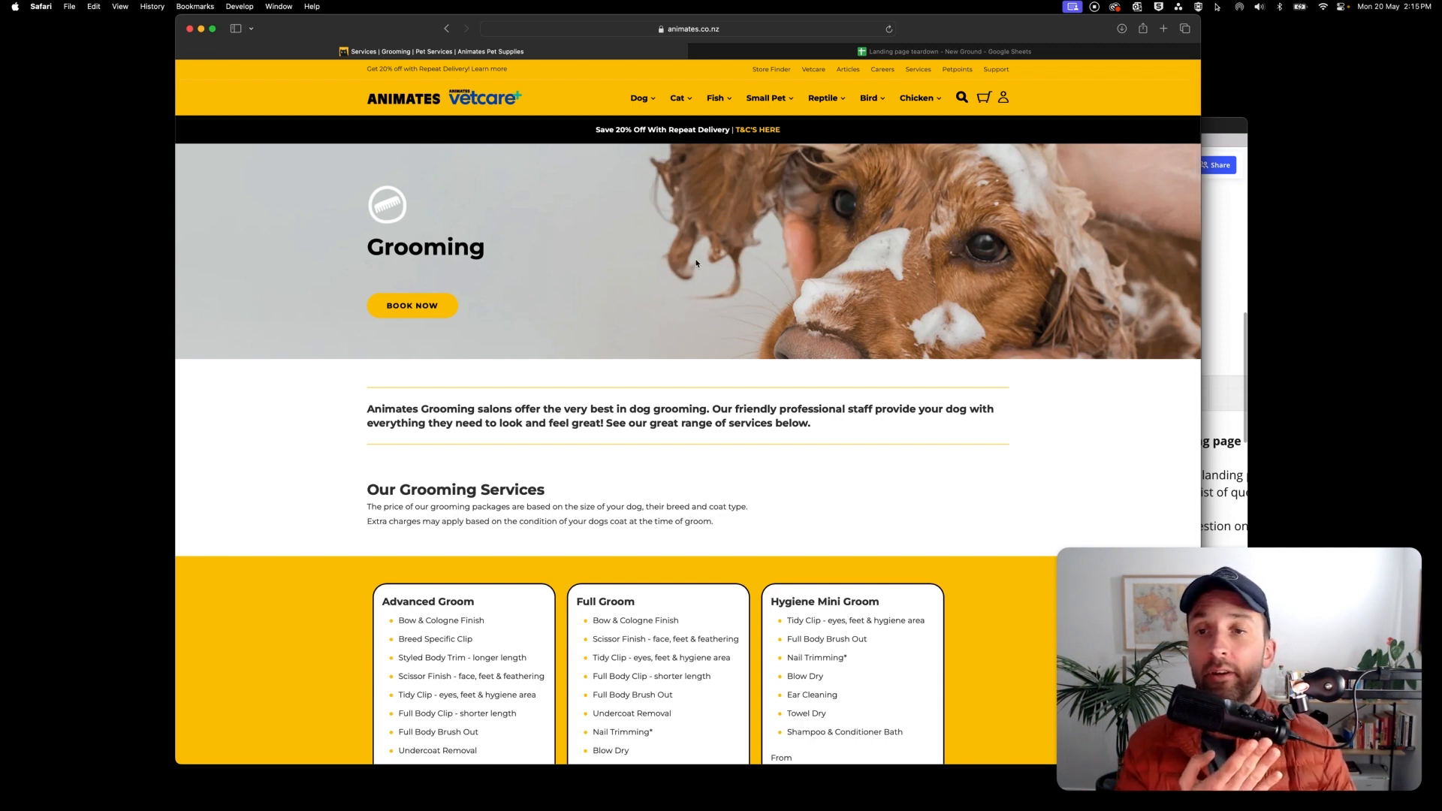
scroll(587, 440, "down", 3)
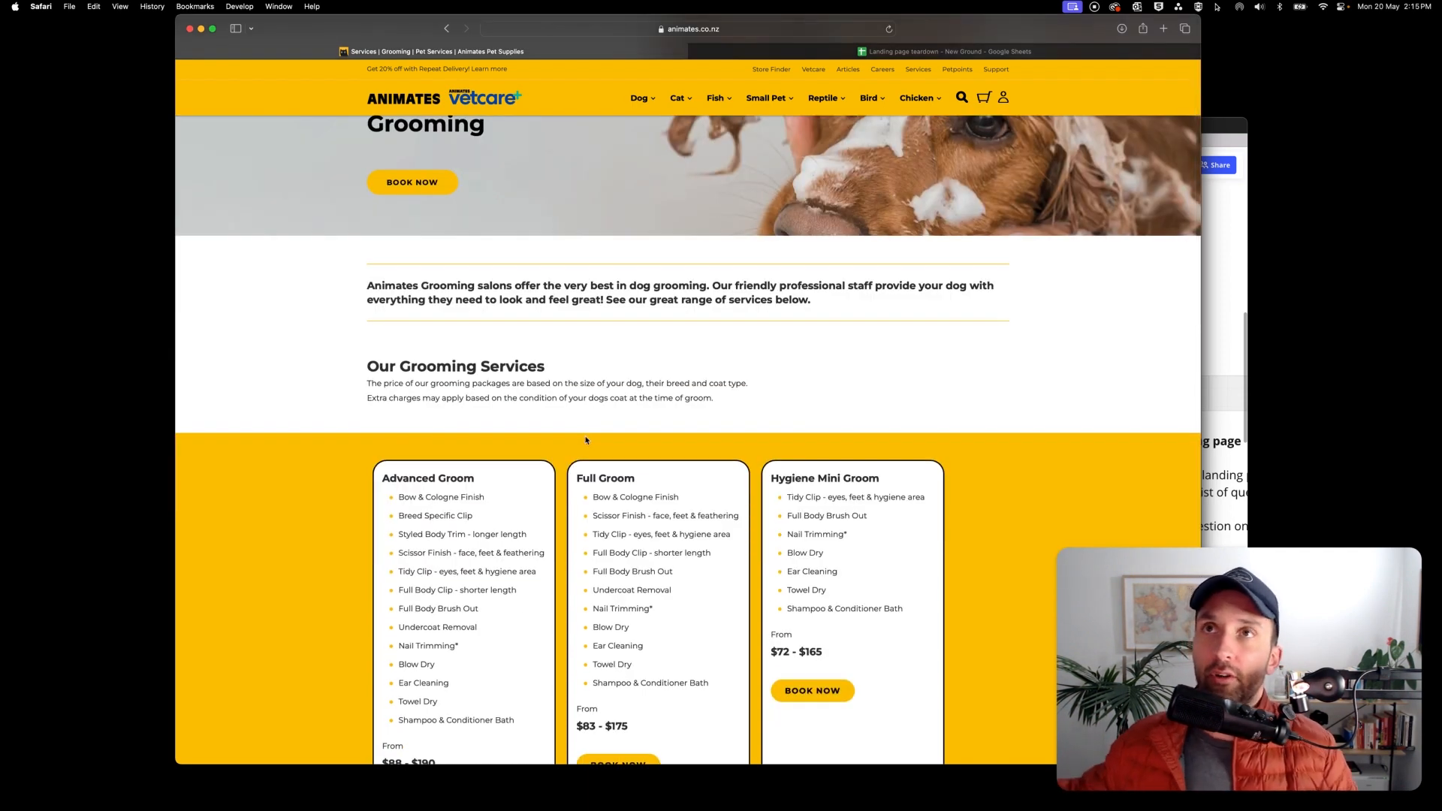
scroll(586, 440, "down", 15)
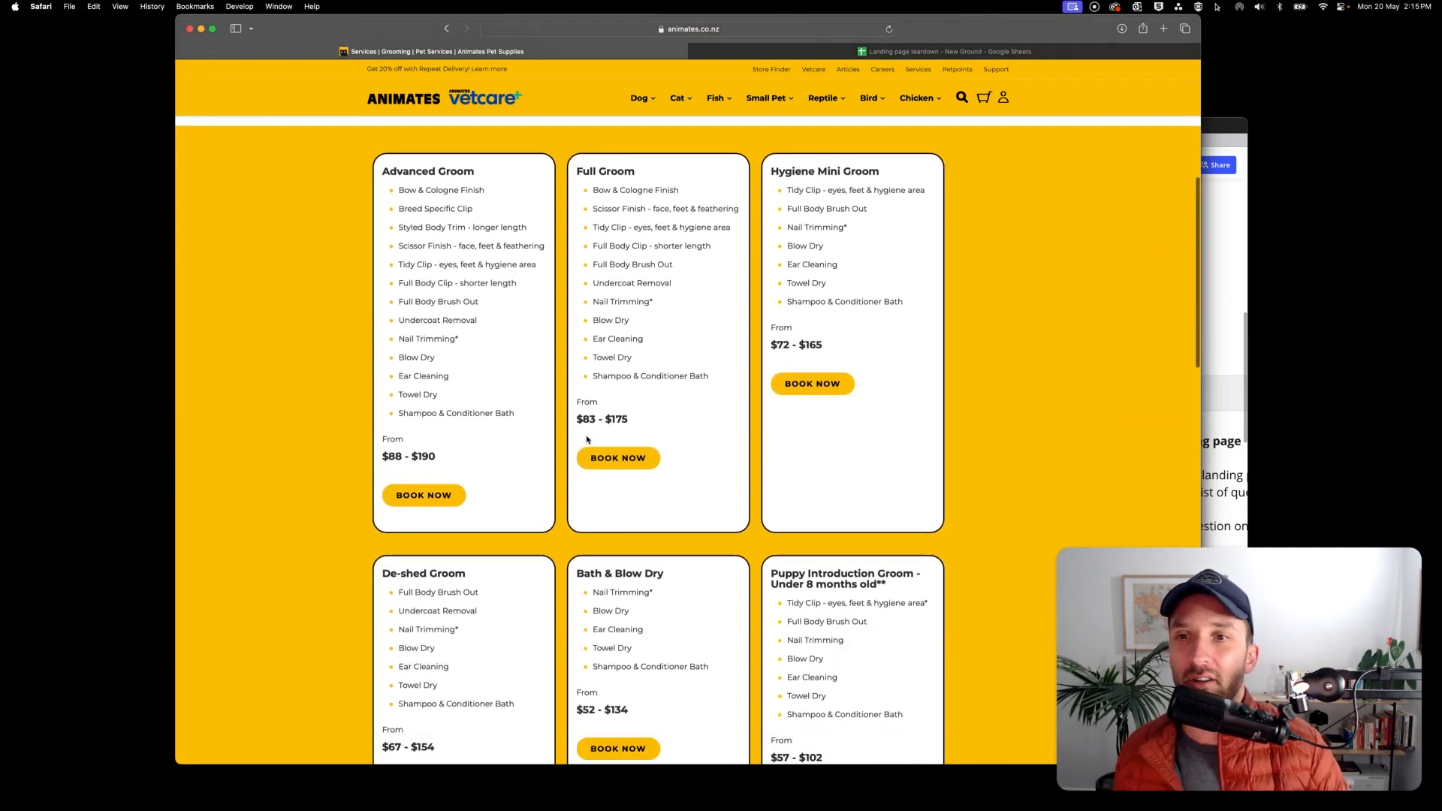
scroll(587, 439, "down", 14)
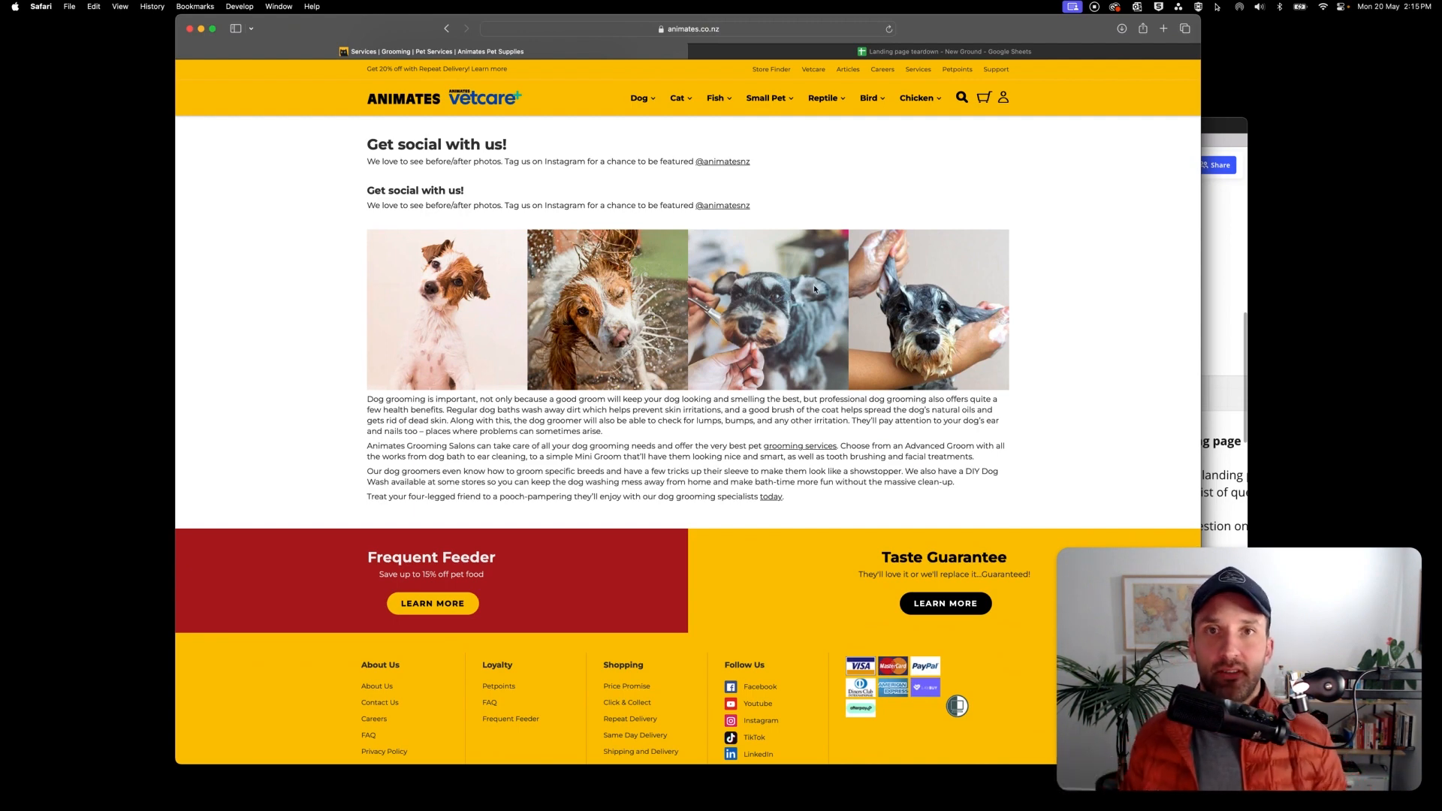
Compare the examples in the Clips sheet with the photos and service details on the grooming page.
left_click(800, 52)
left_click(332, 755)
left_click(291, 312)
key("ctrl+shift+Tab")
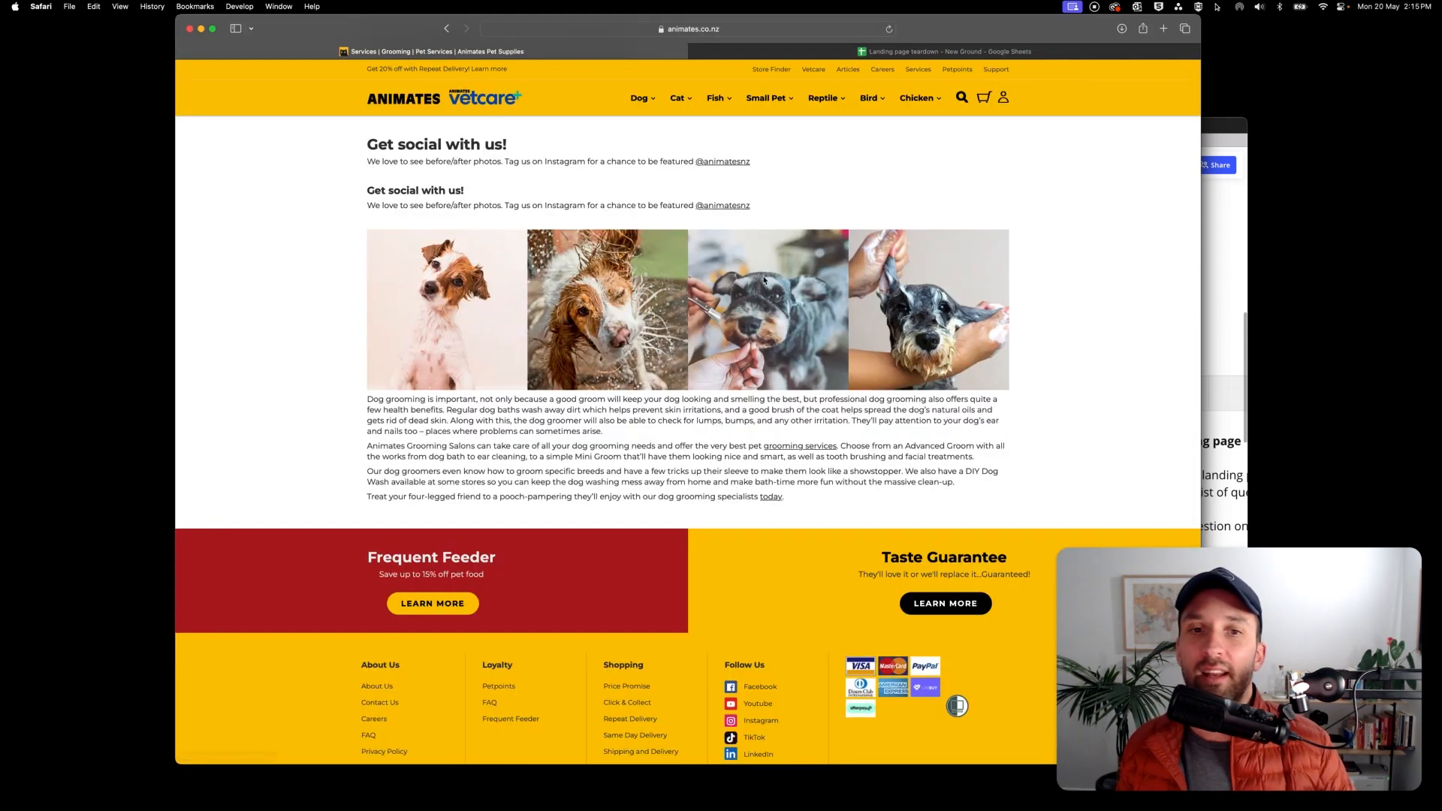
scroll(764, 280, "up", 5)
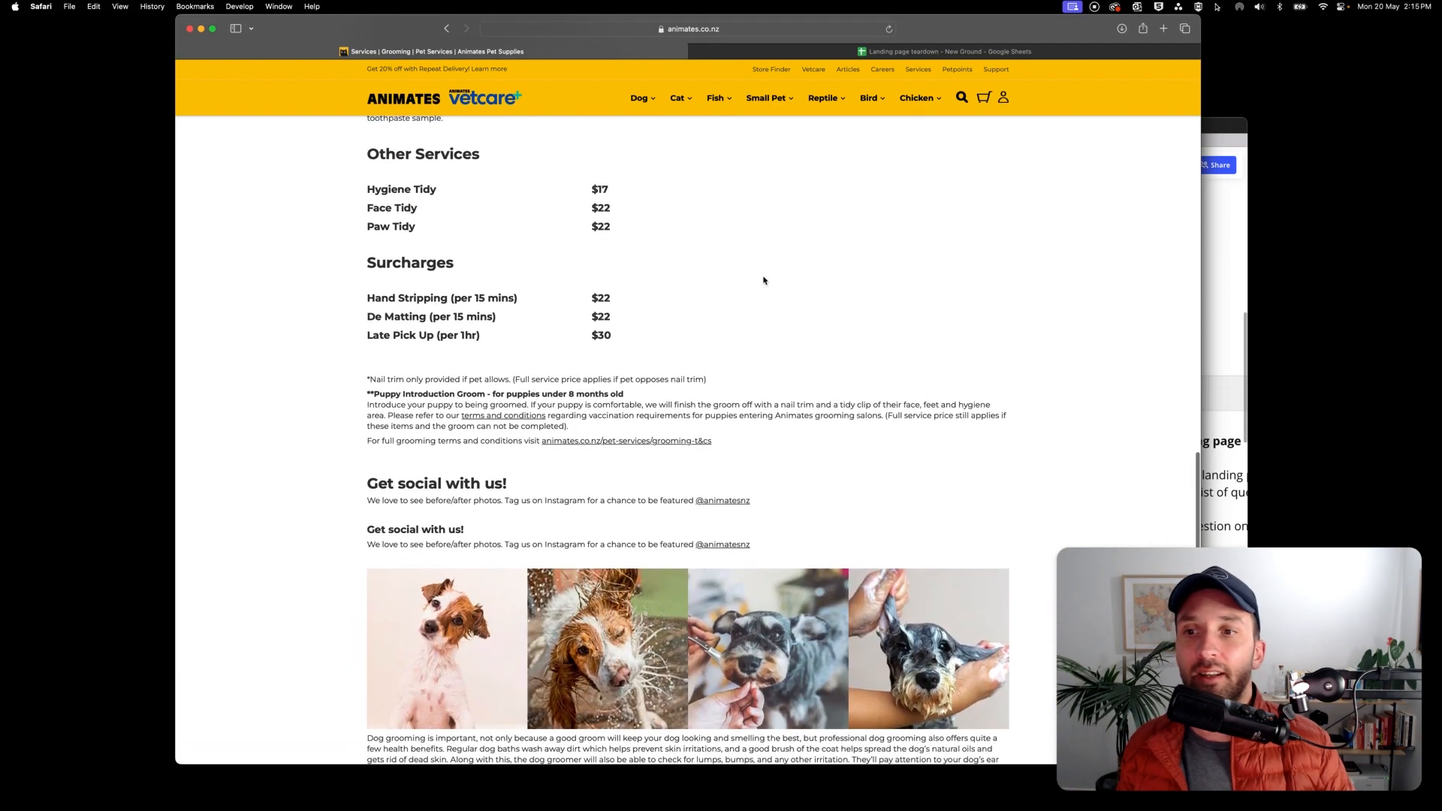
scroll(763, 280, "up", 5)
scroll(734, 292, "down", 15)
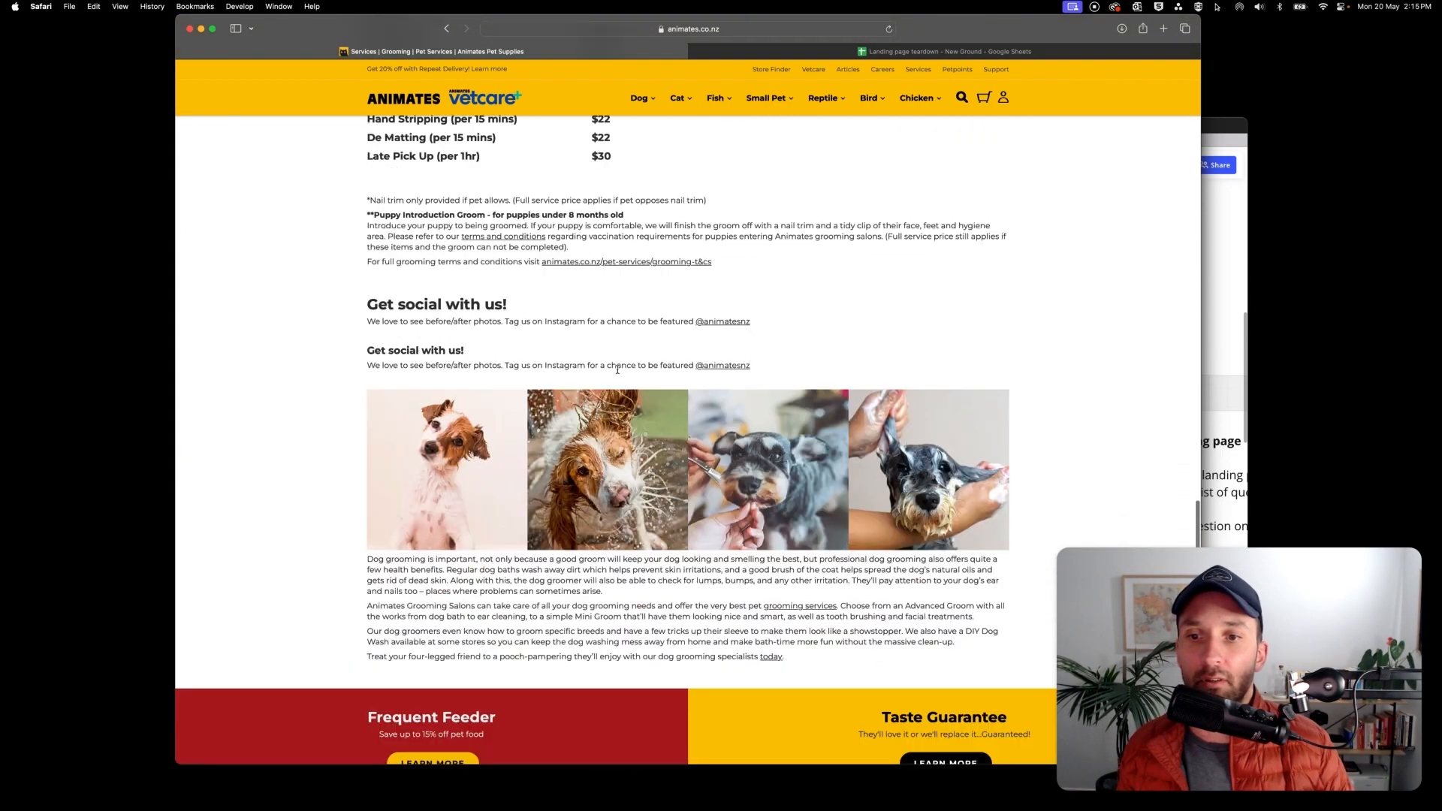
scroll(619, 368, "up", 10)
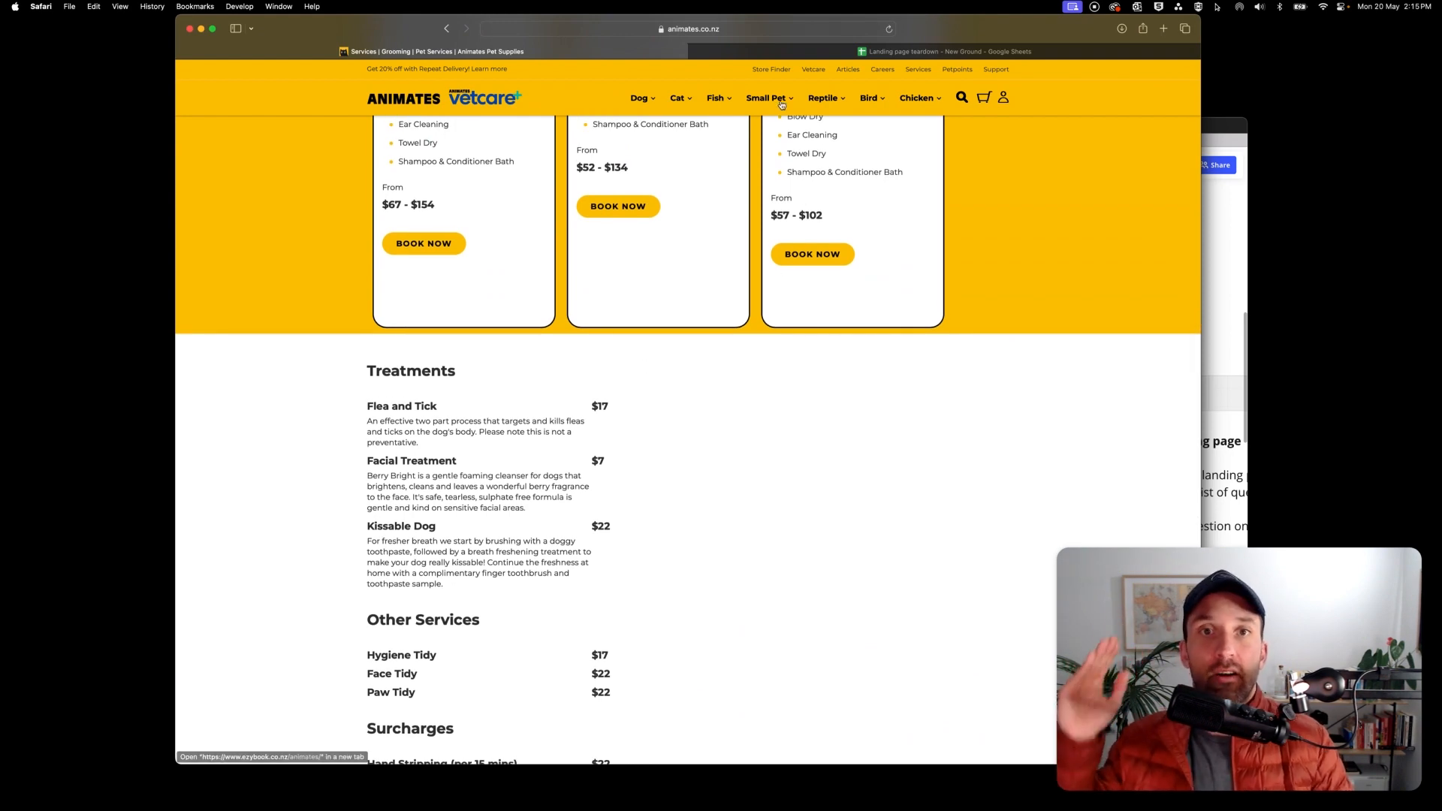
Check the grooming page against the question "Are these guys good at what they do?" from the Questions sheet.
left_click(769, 46)
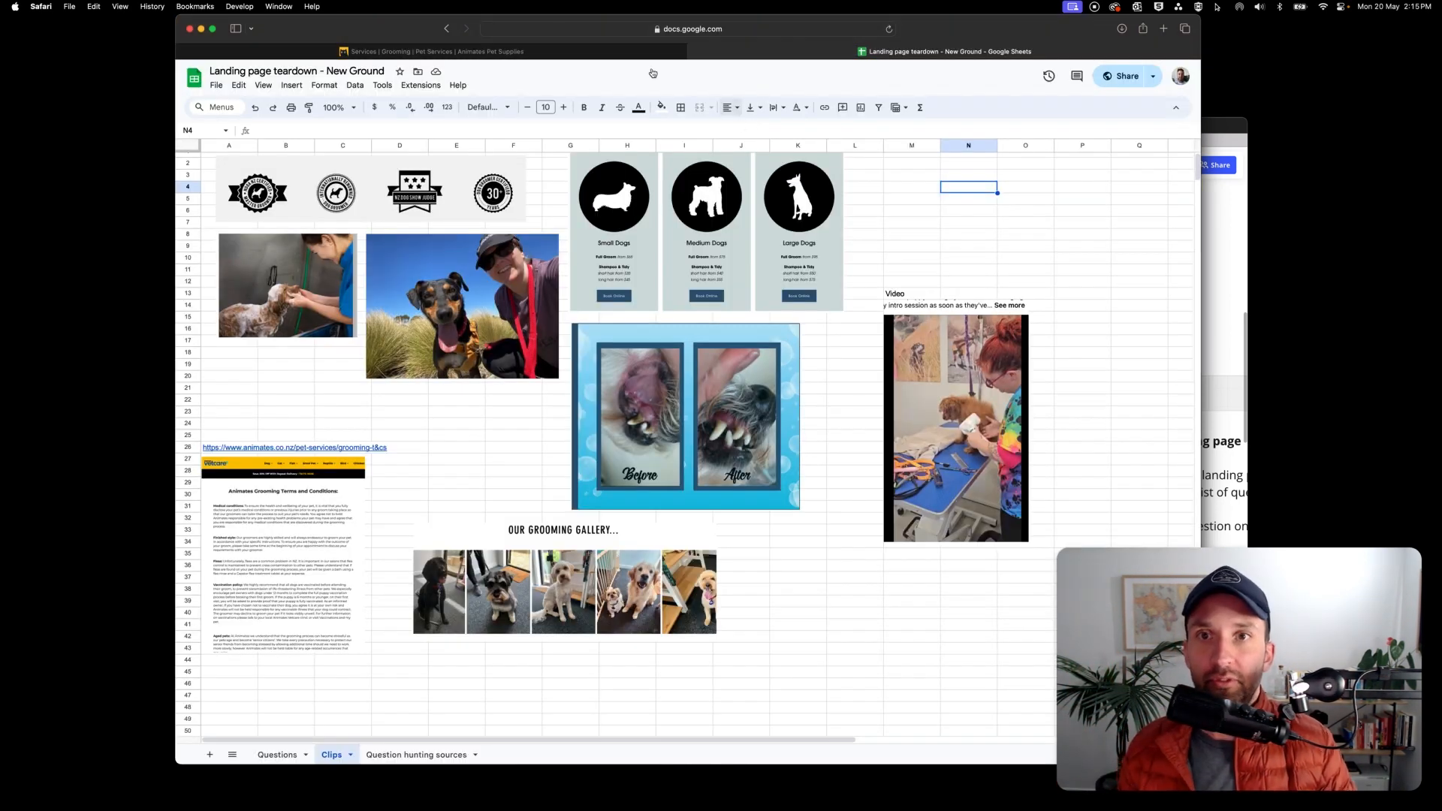
left_click(282, 754)
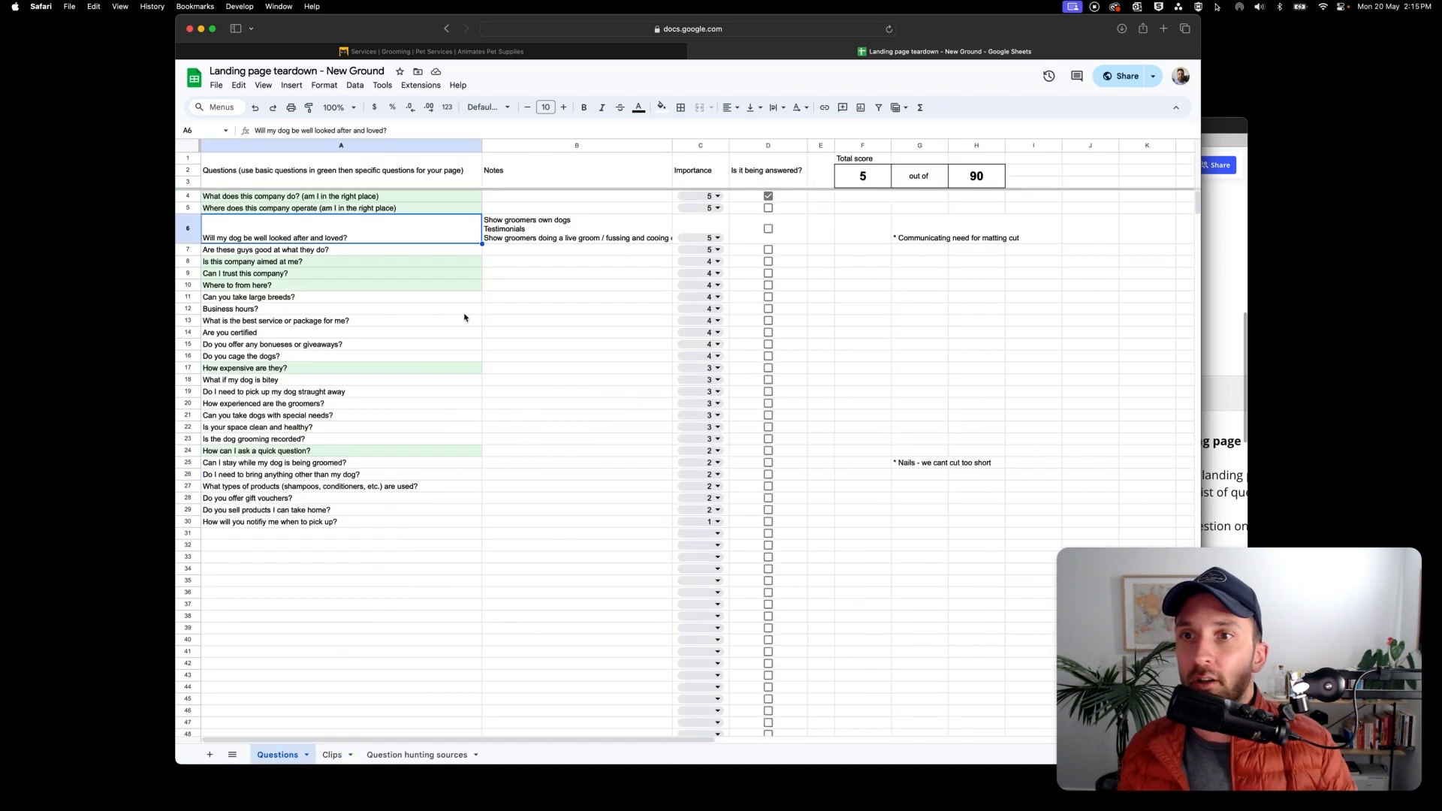
left_click(362, 252)
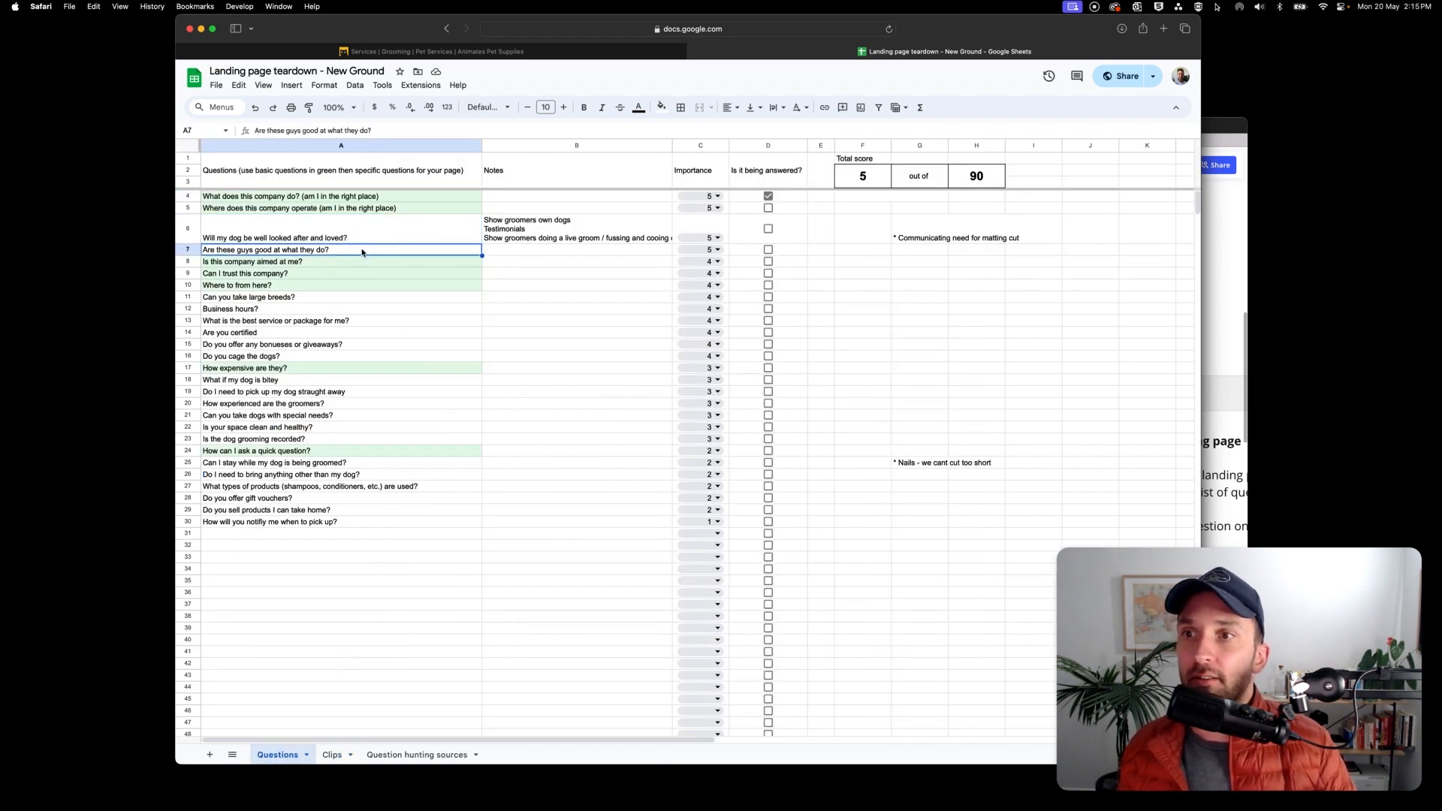
left_click(585, 50)
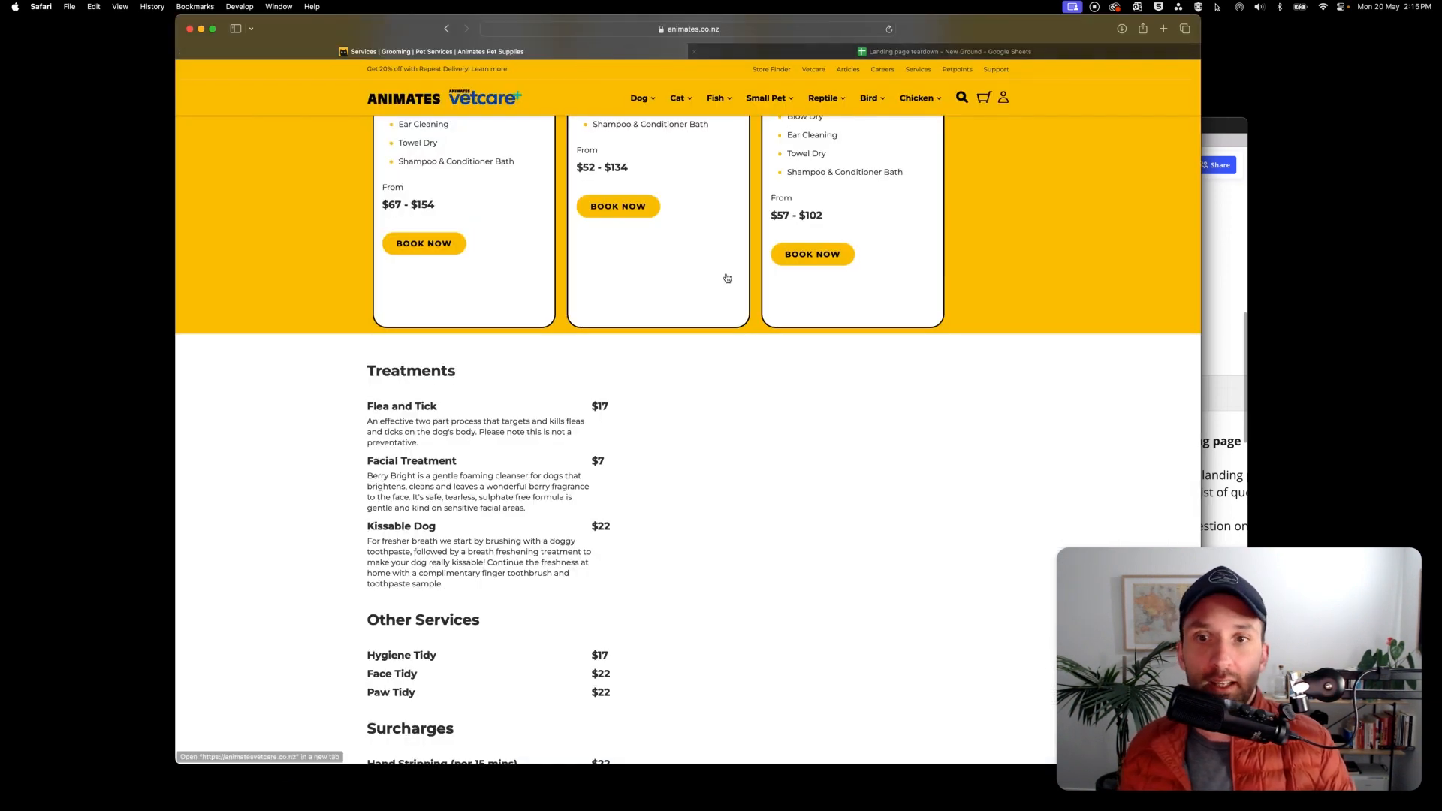
mouse_move(824, 98)
scroll(956, 280, "up", 2)
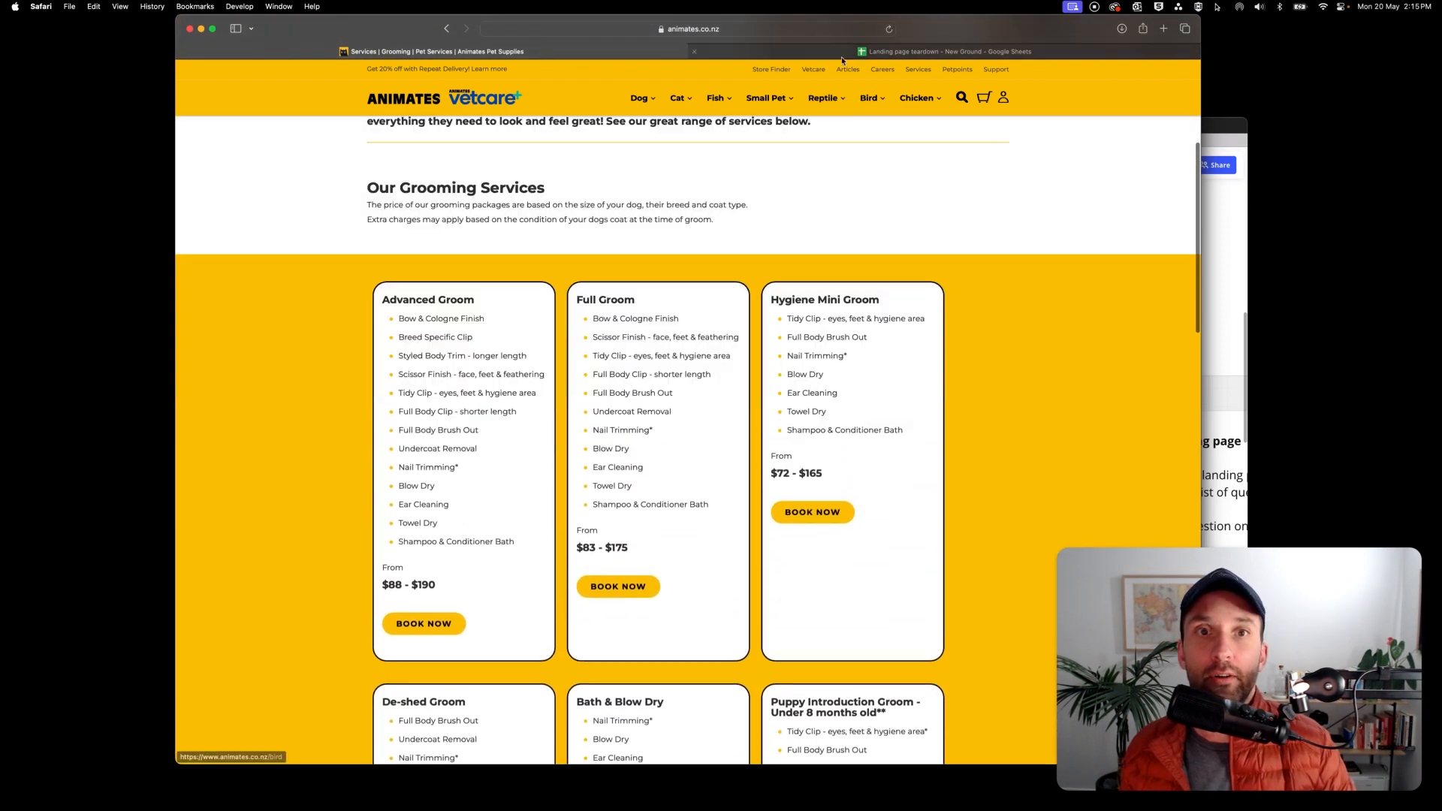
left_click(834, 55)
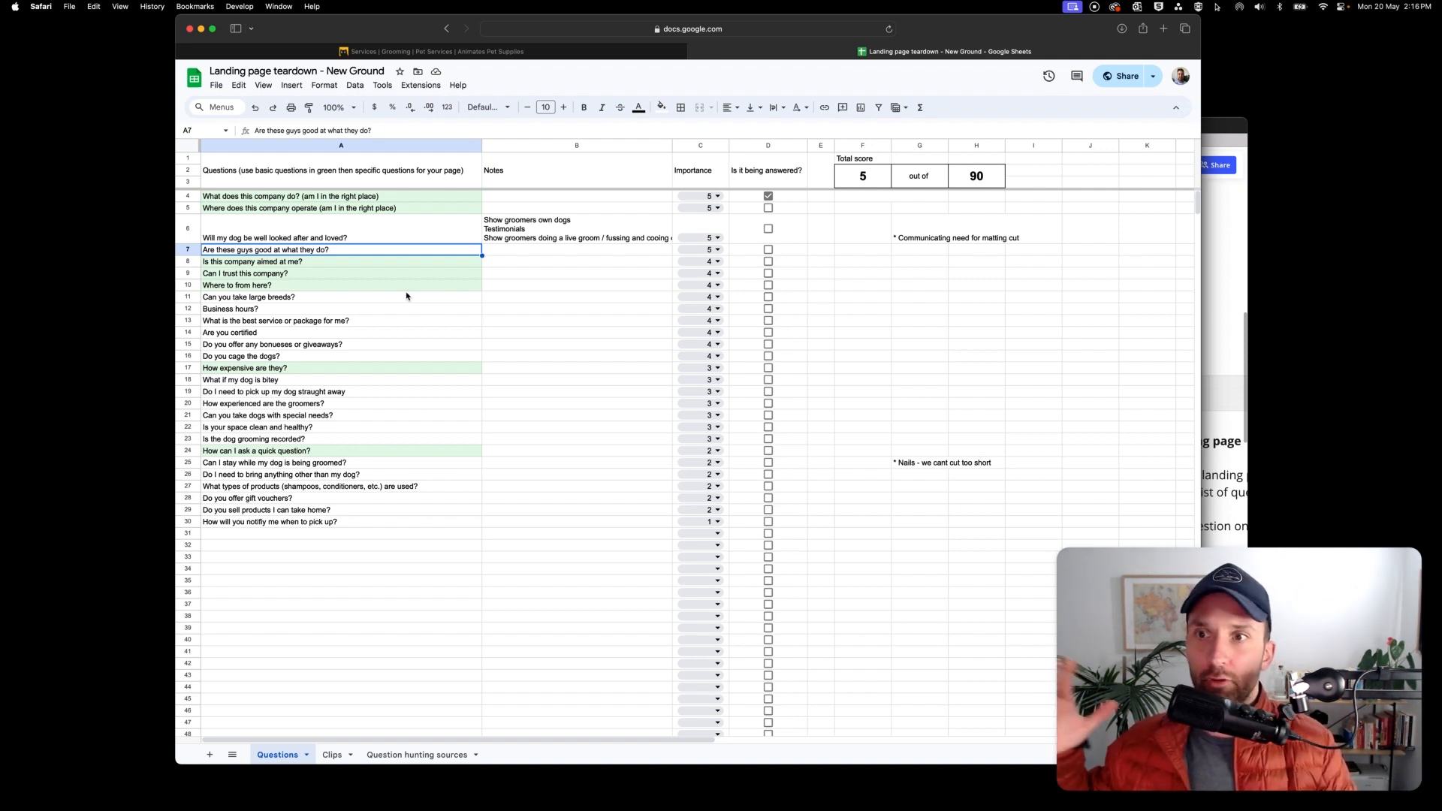
Check "Is this company aimed at me?" against the grooming page's statement on dog size, breed and coat type pricing.
left_click(353, 263)
left_click(508, 263)
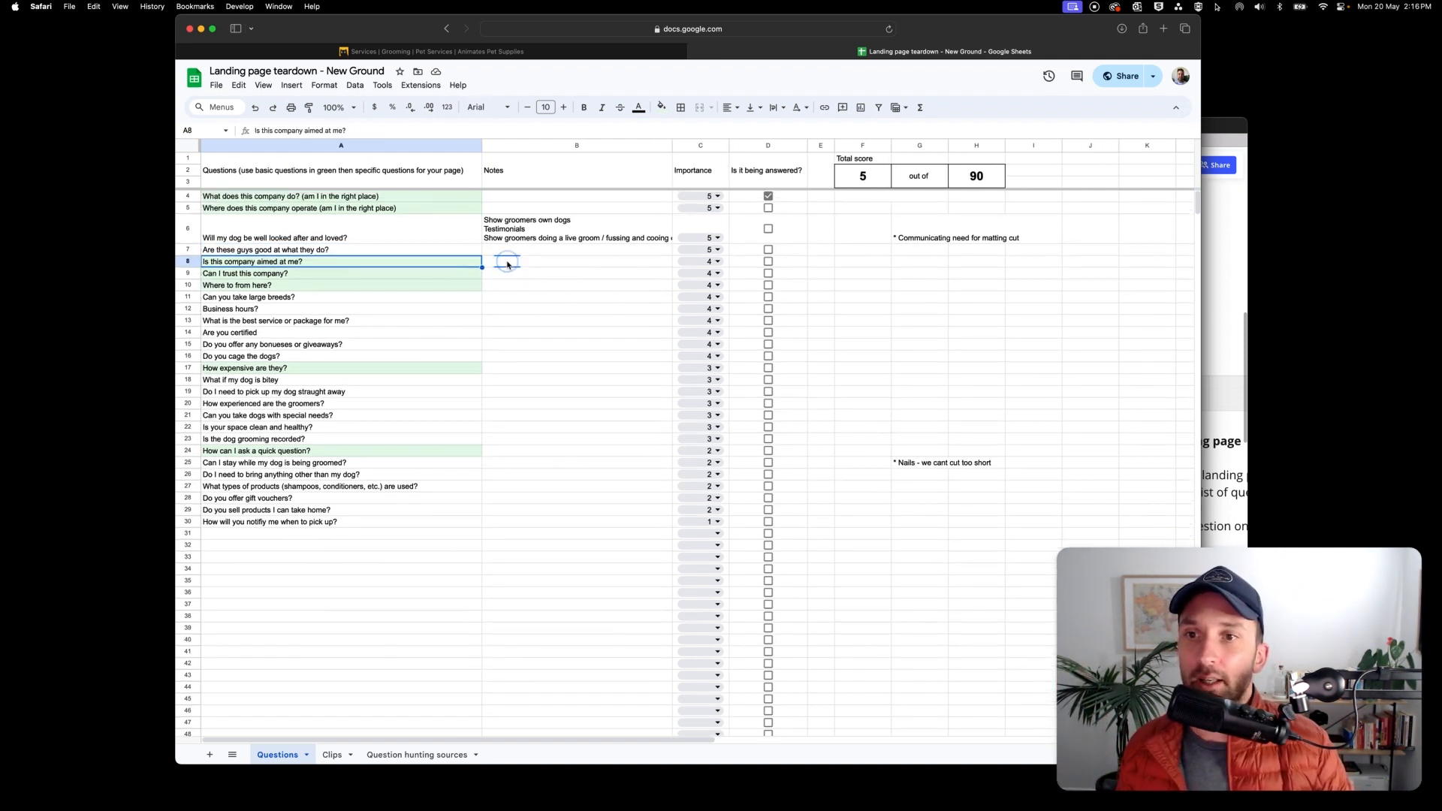
left_click(560, 51)
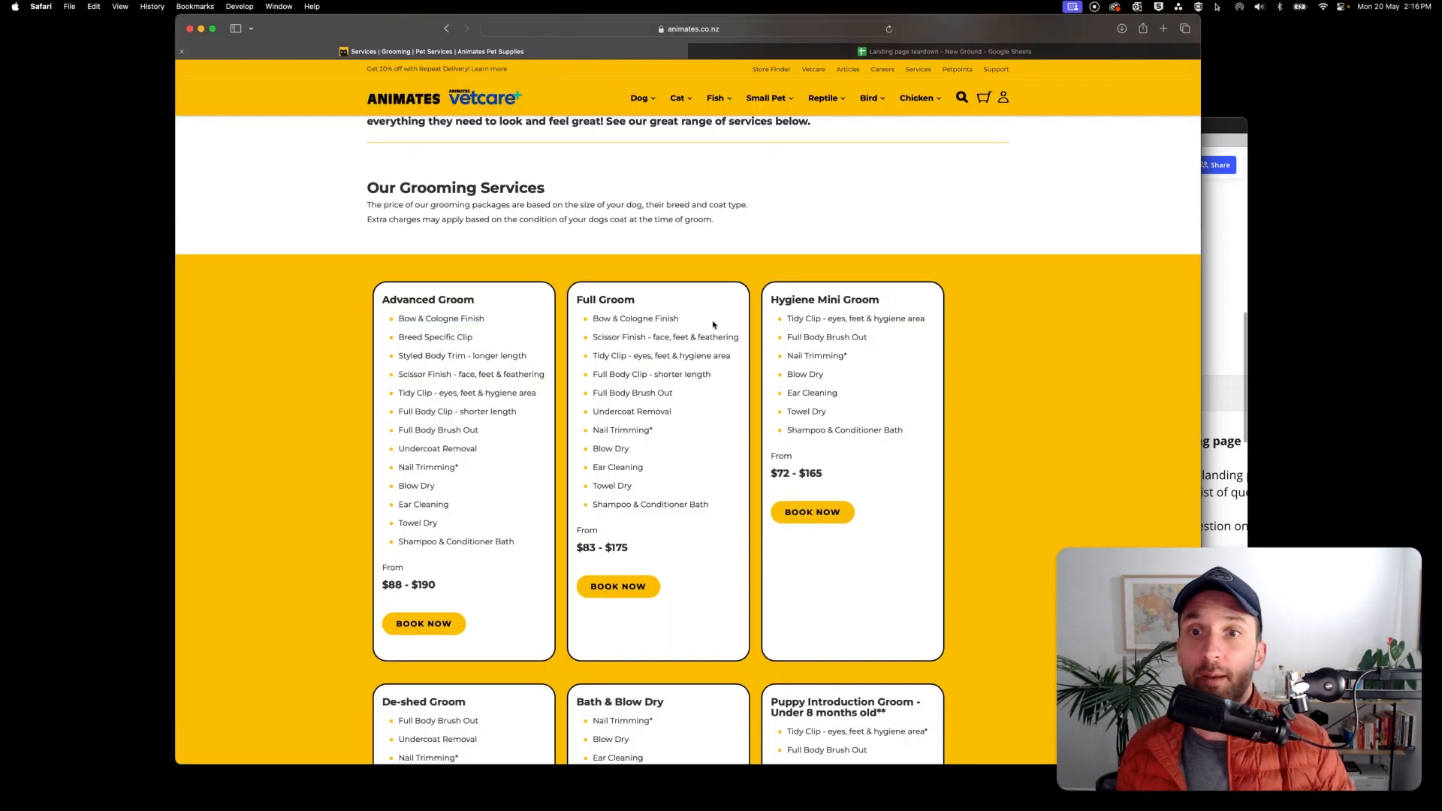
scroll(548, 239, "up", 2)
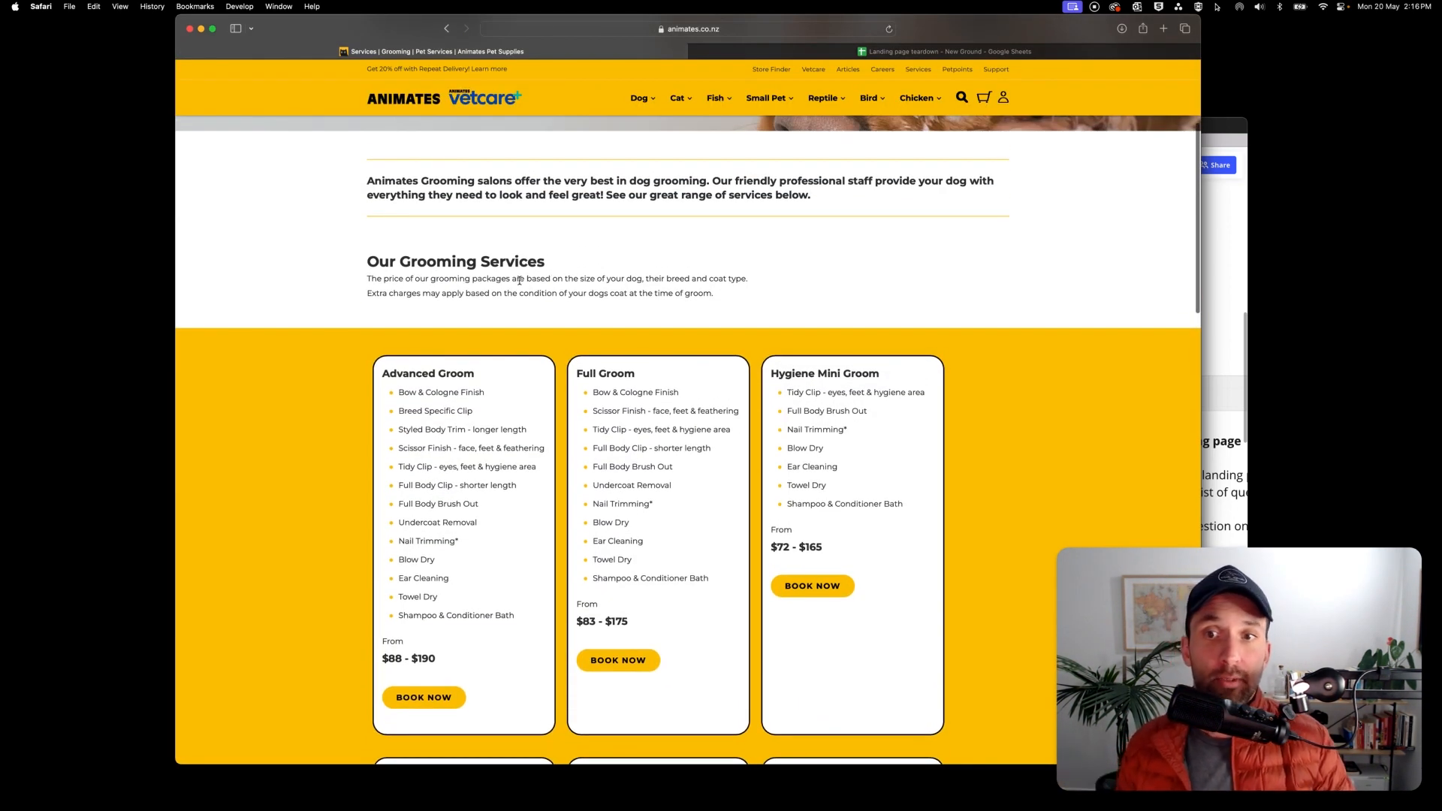
left_click_drag(579, 278, 751, 279)
scroll(738, 276, "down", 4)
scroll(738, 278, "down", 1)
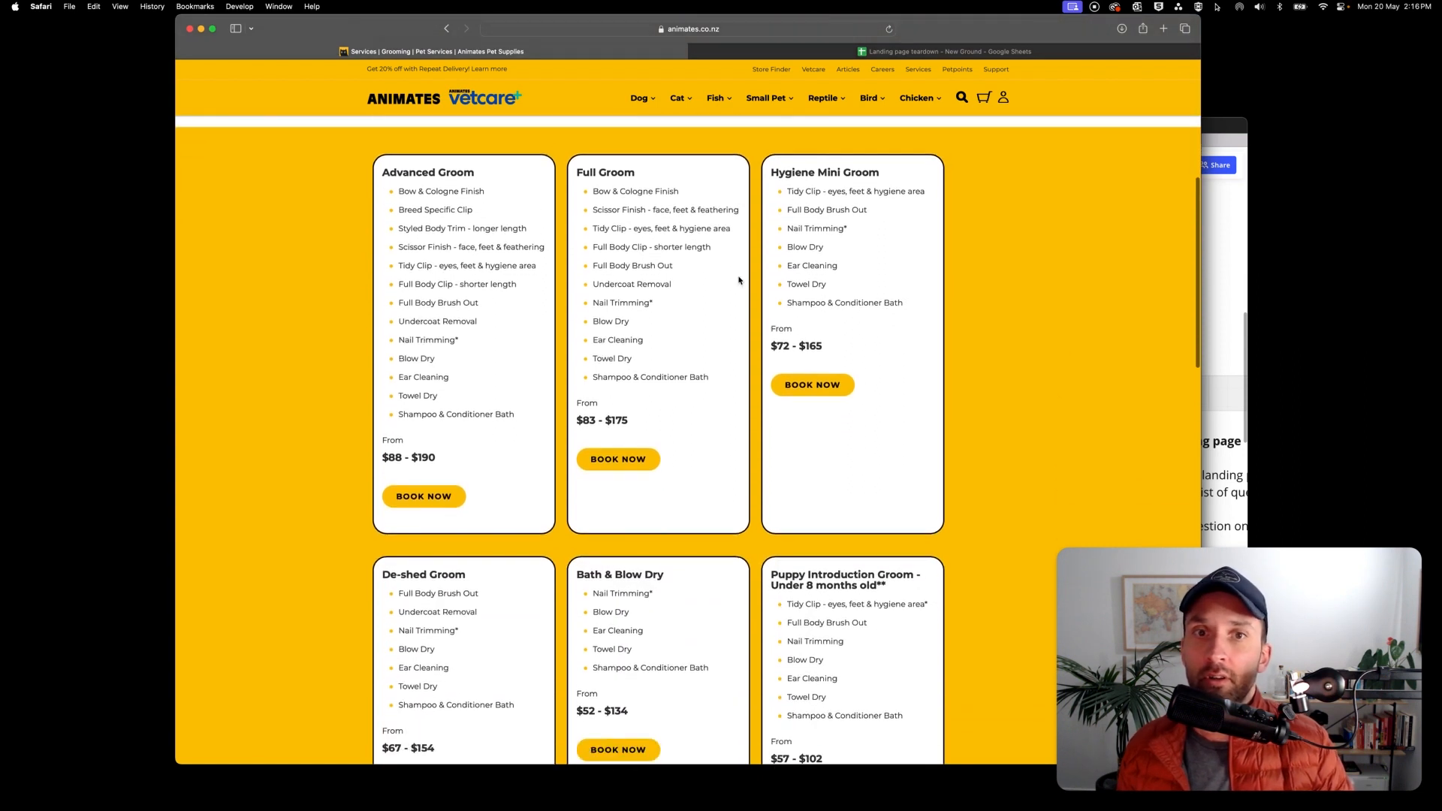
Examine the Advanced Groom and Full Groom packages, their price ranges and the rest of the page for audience fit.
left_click_drag(389, 169, 438, 171)
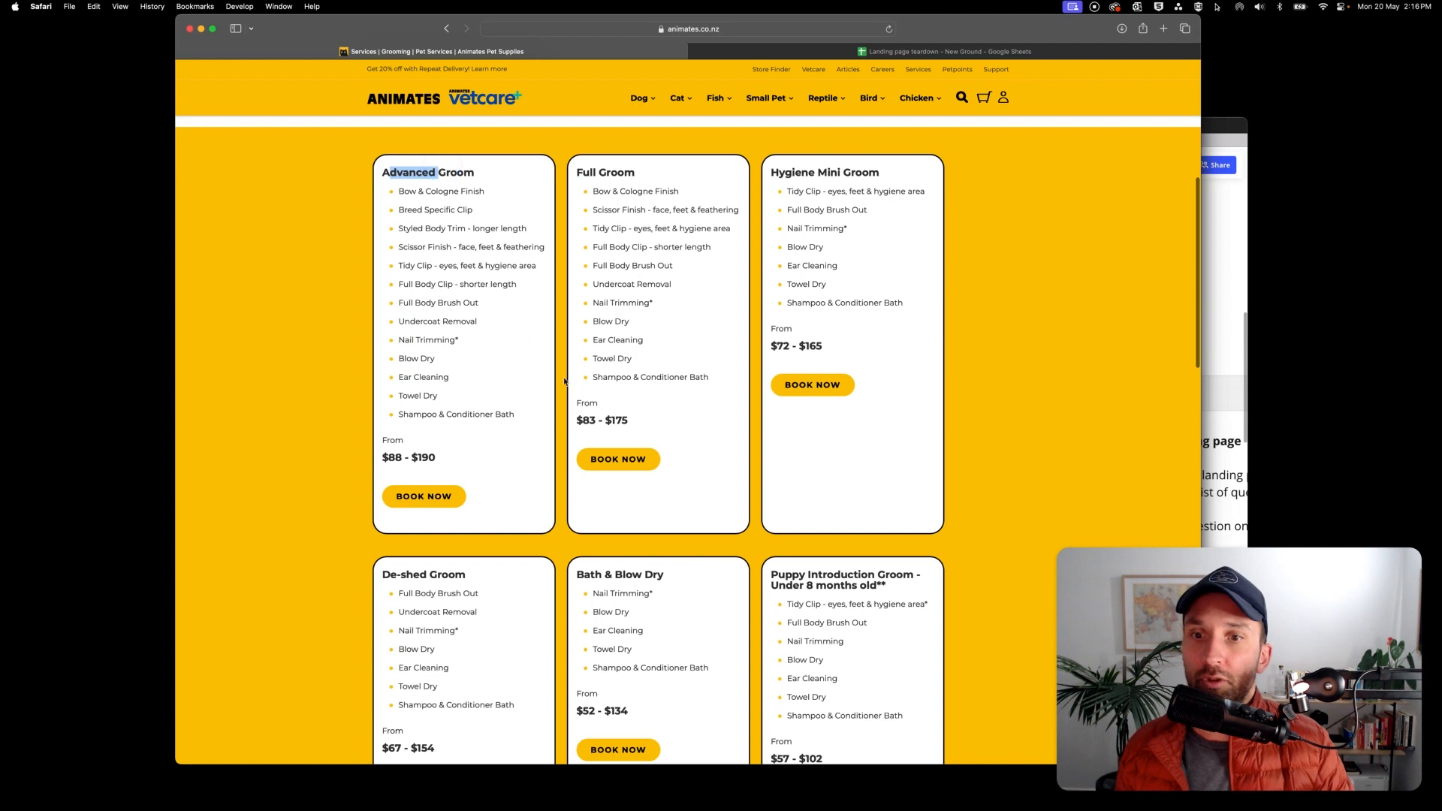
left_click_drag(583, 422, 629, 420)
left_click(634, 418)
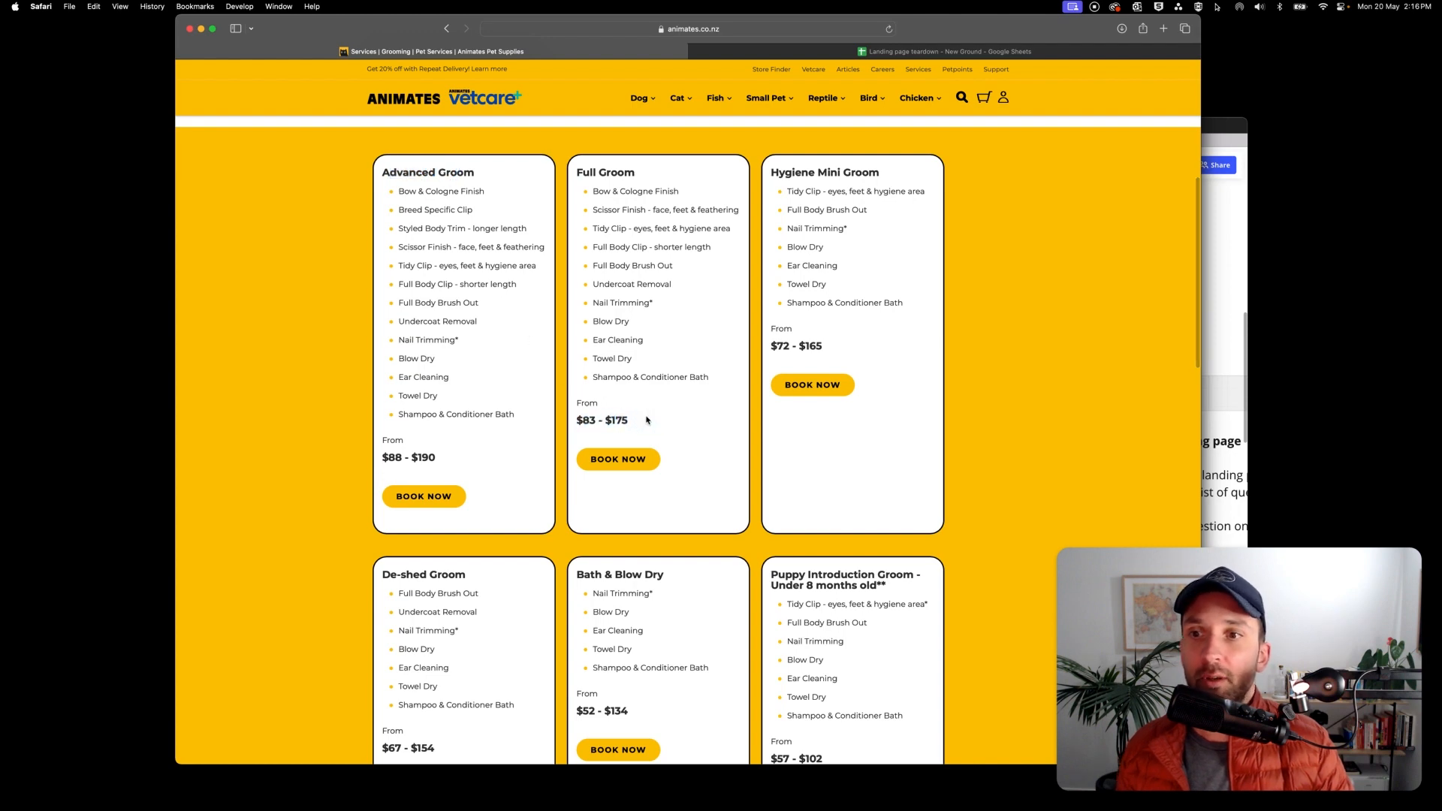
scroll(647, 421, "down", 3)
scroll(647, 420, "down", 15)
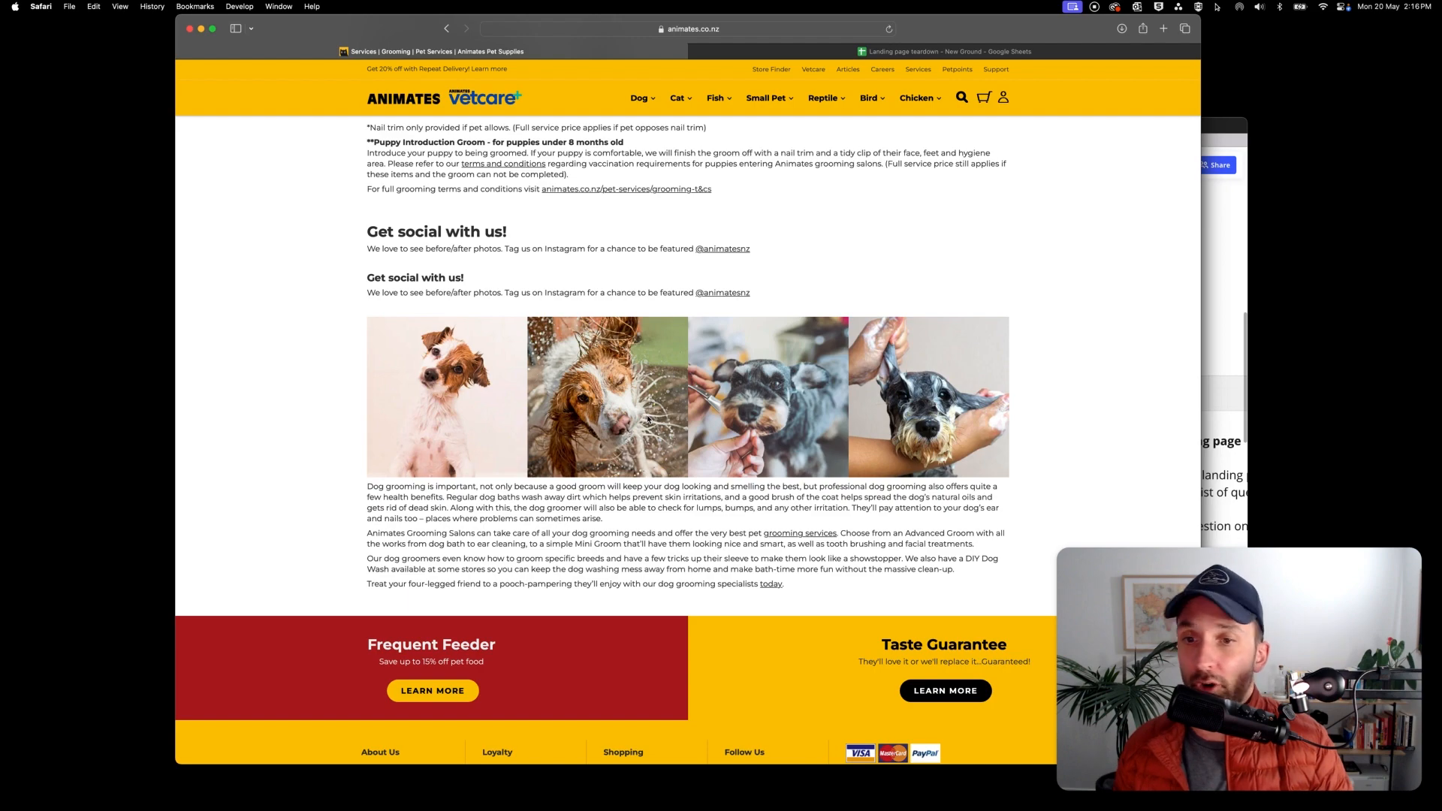
scroll(647, 419, "up", 20)
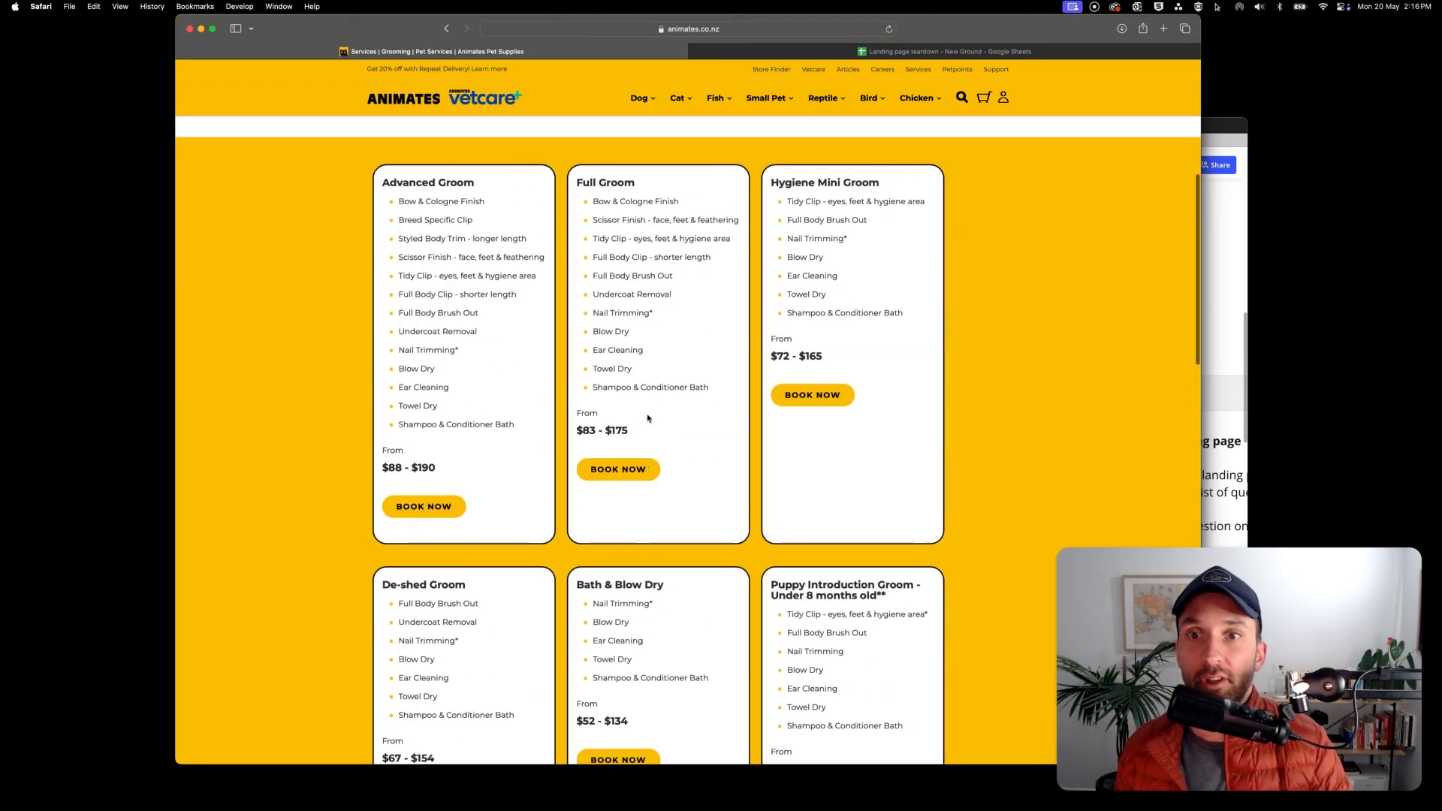
Check the question "Can I trust this company?" against the grooming page from its services down to the footer.
key("ctrl+Tab")
left_click(497, 274)
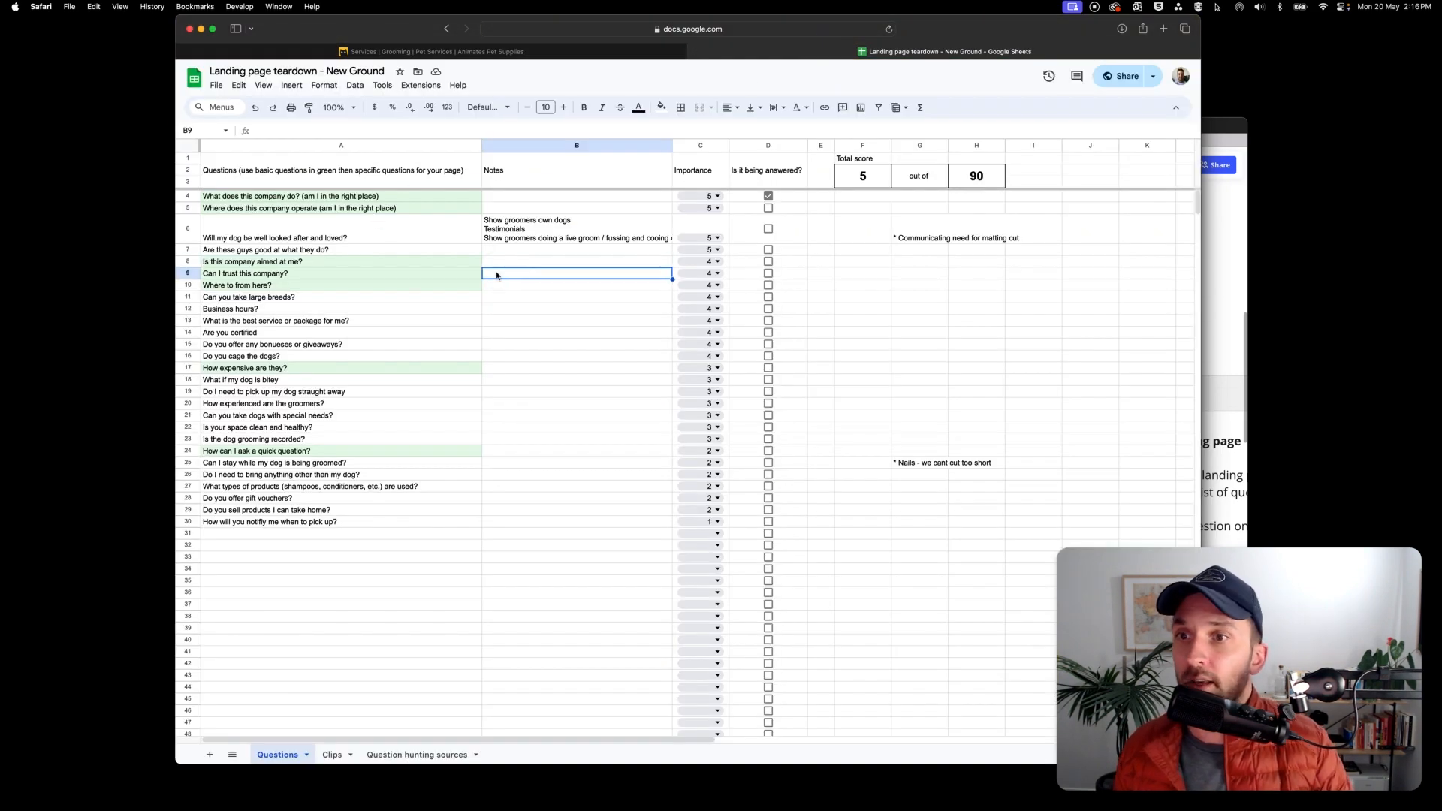
left_click(651, 50)
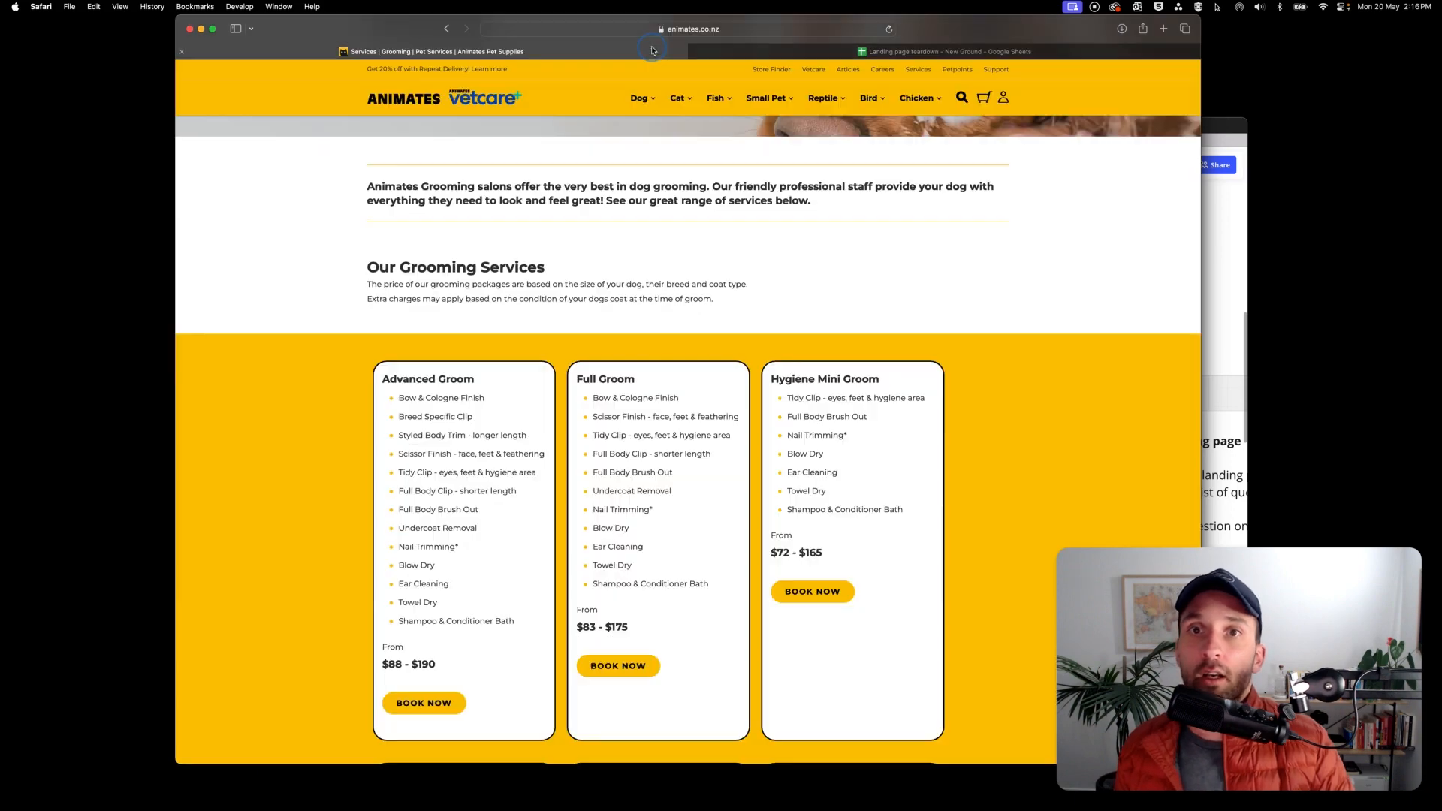
scroll(669, 347, "down", 20)
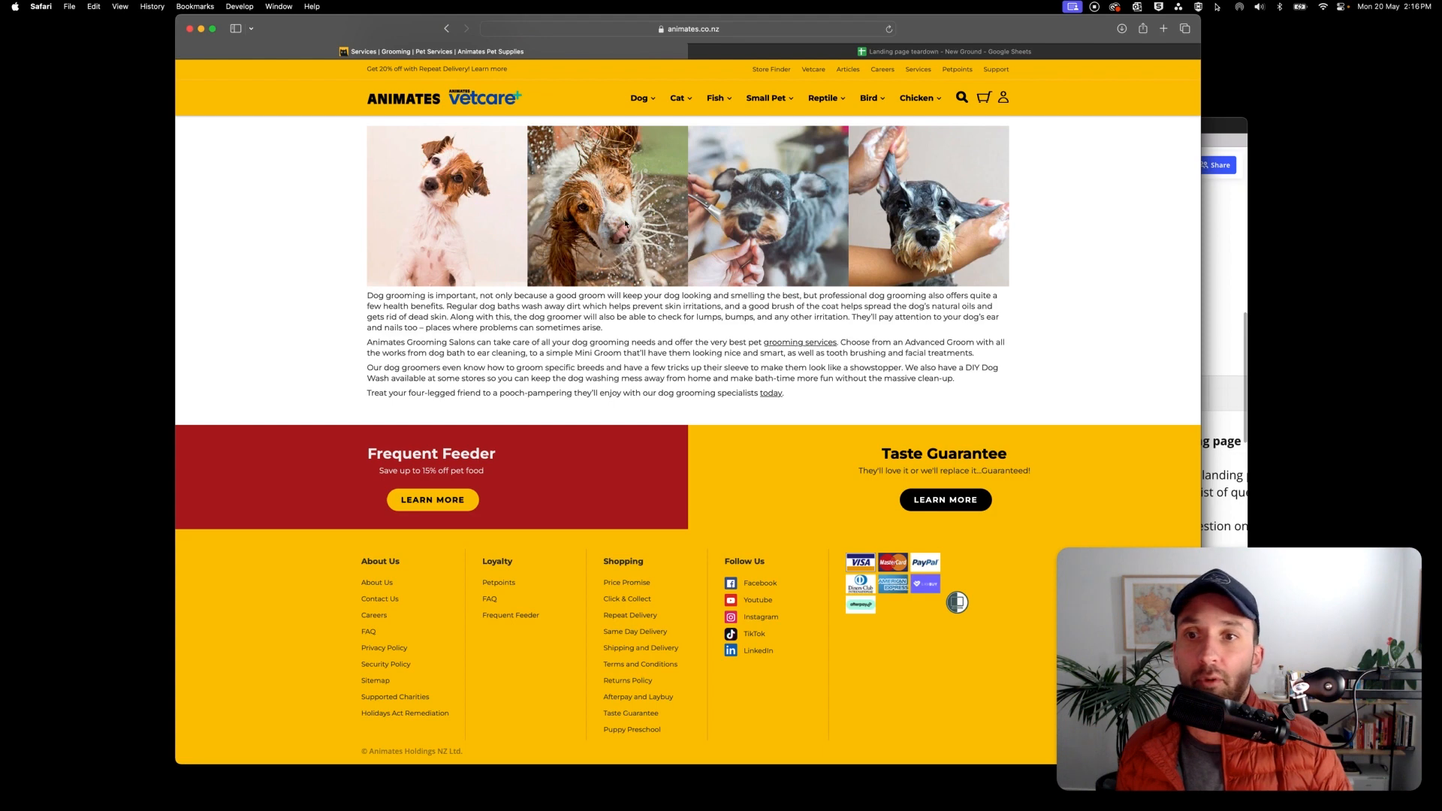
scroll(603, 220, "up", 4)
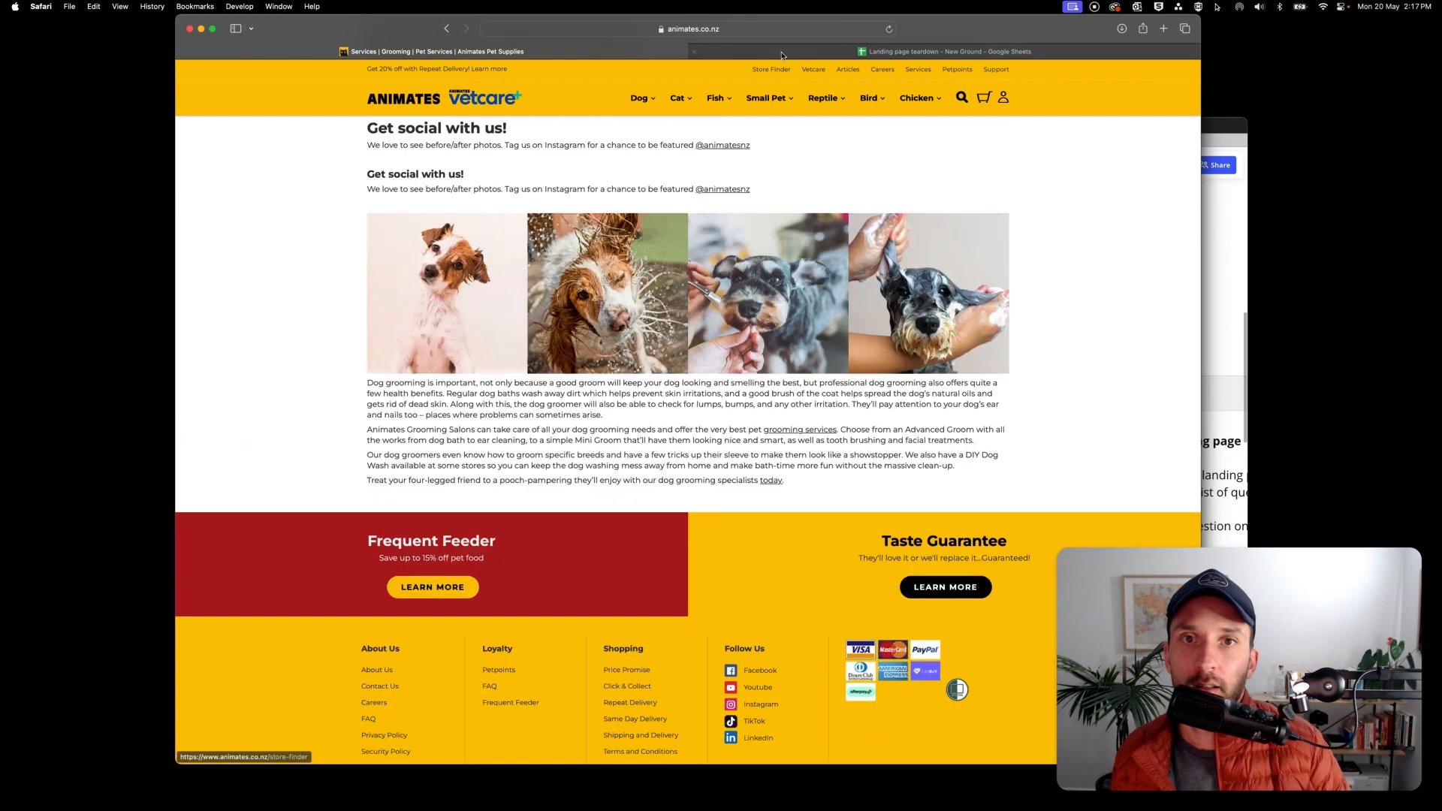
Check "Where to from here?" against the booking options on the grooming page and mark the question as answered.
left_click(781, 51)
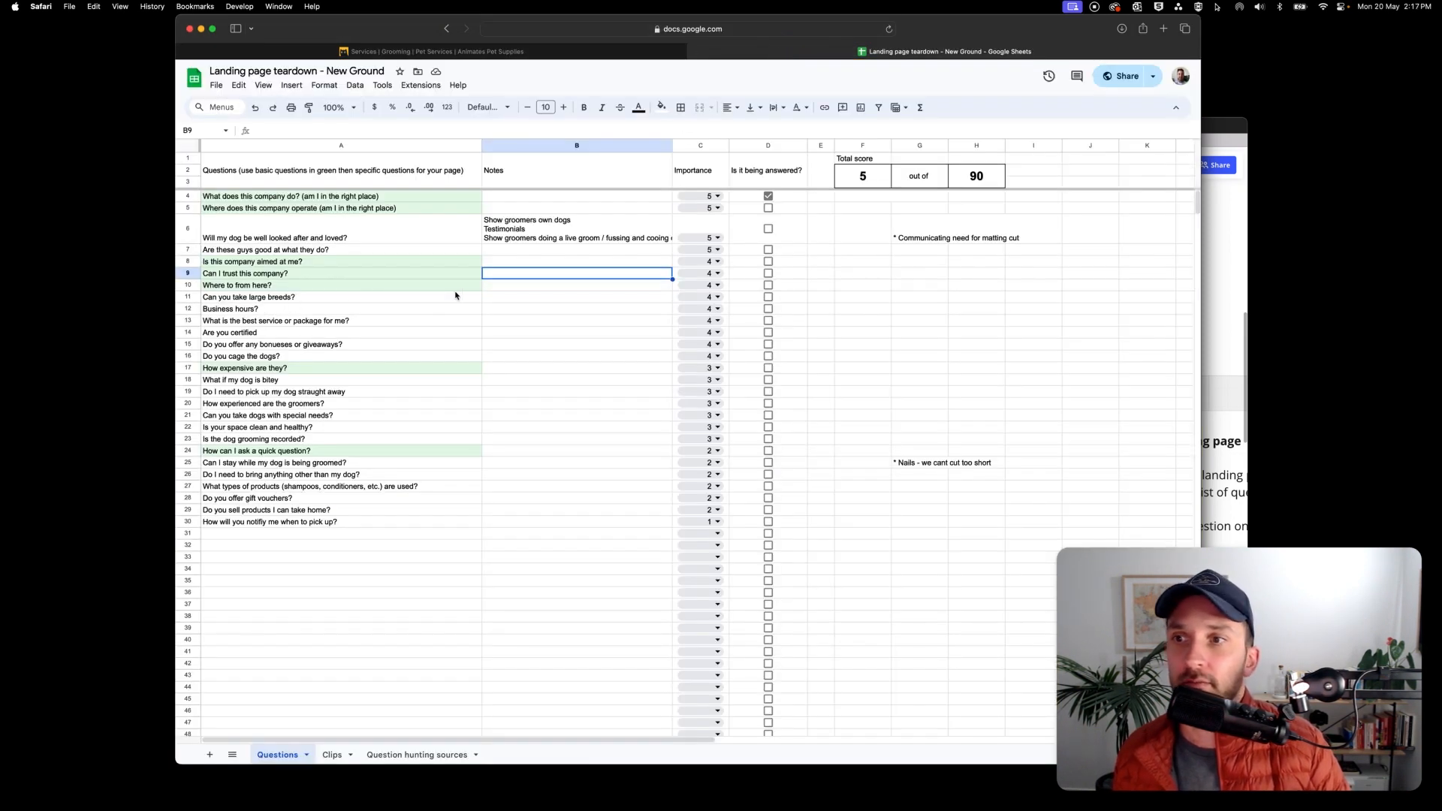
left_click(497, 287)
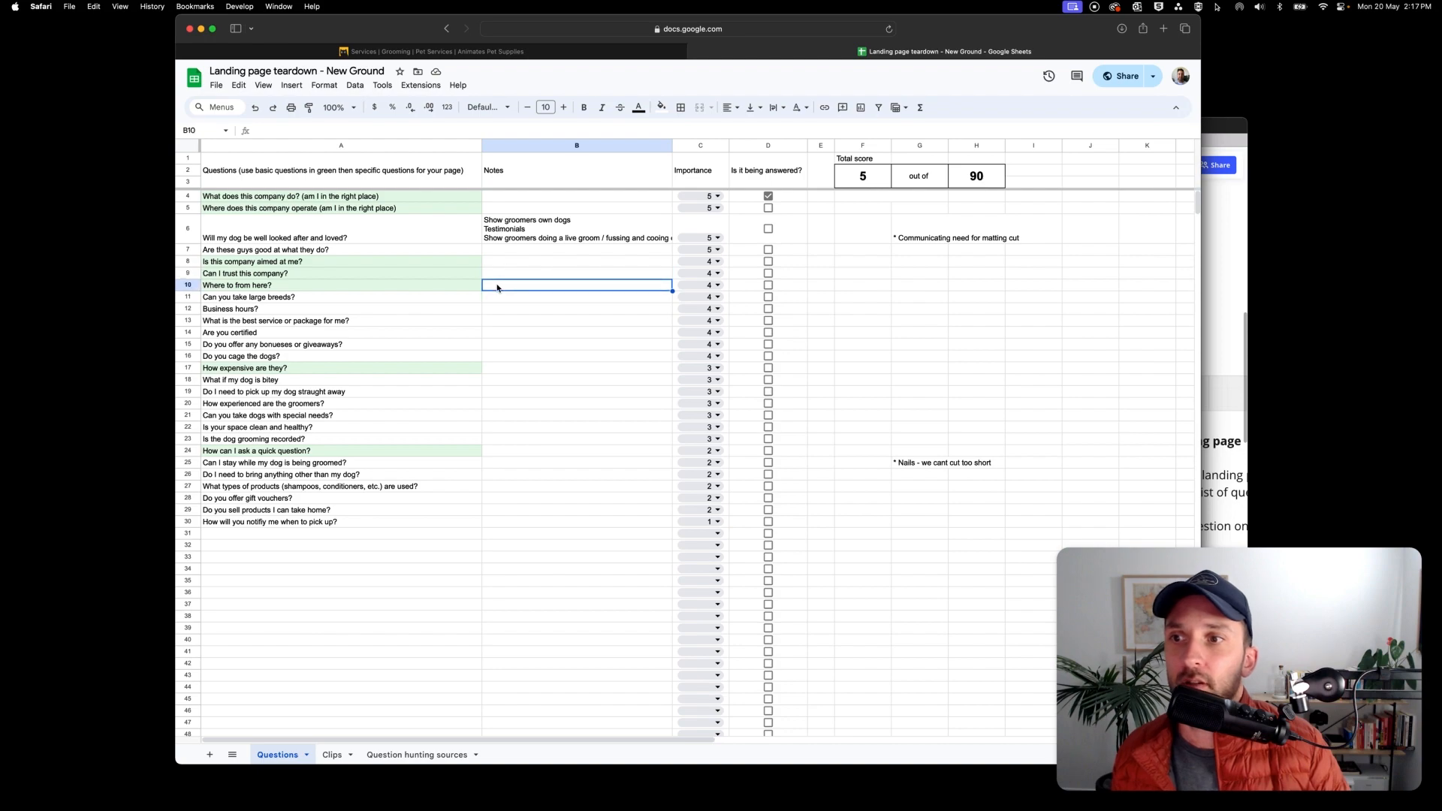
left_click(543, 52)
scroll(618, 283, "up", 6)
scroll(617, 283, "up", 10)
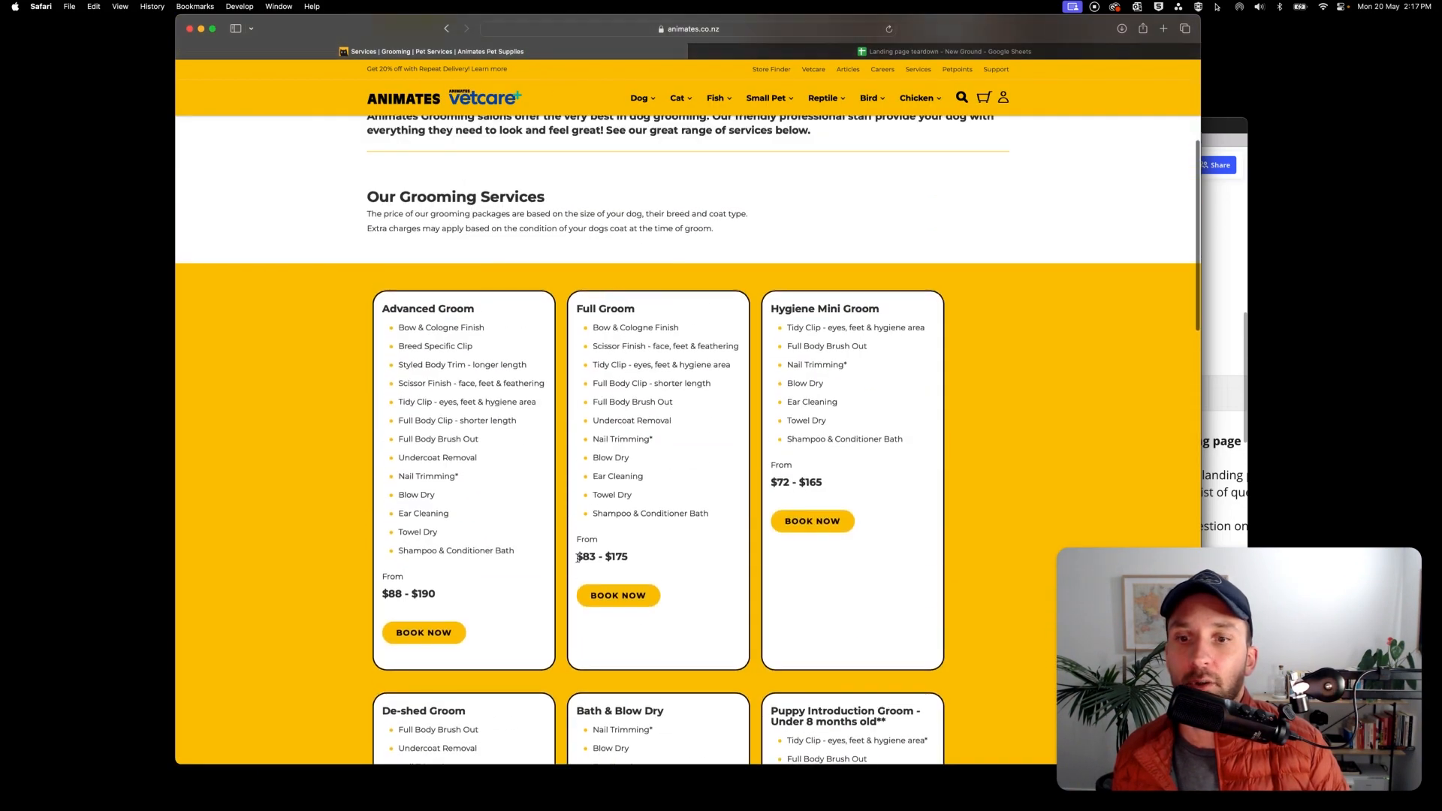
left_click(763, 53)
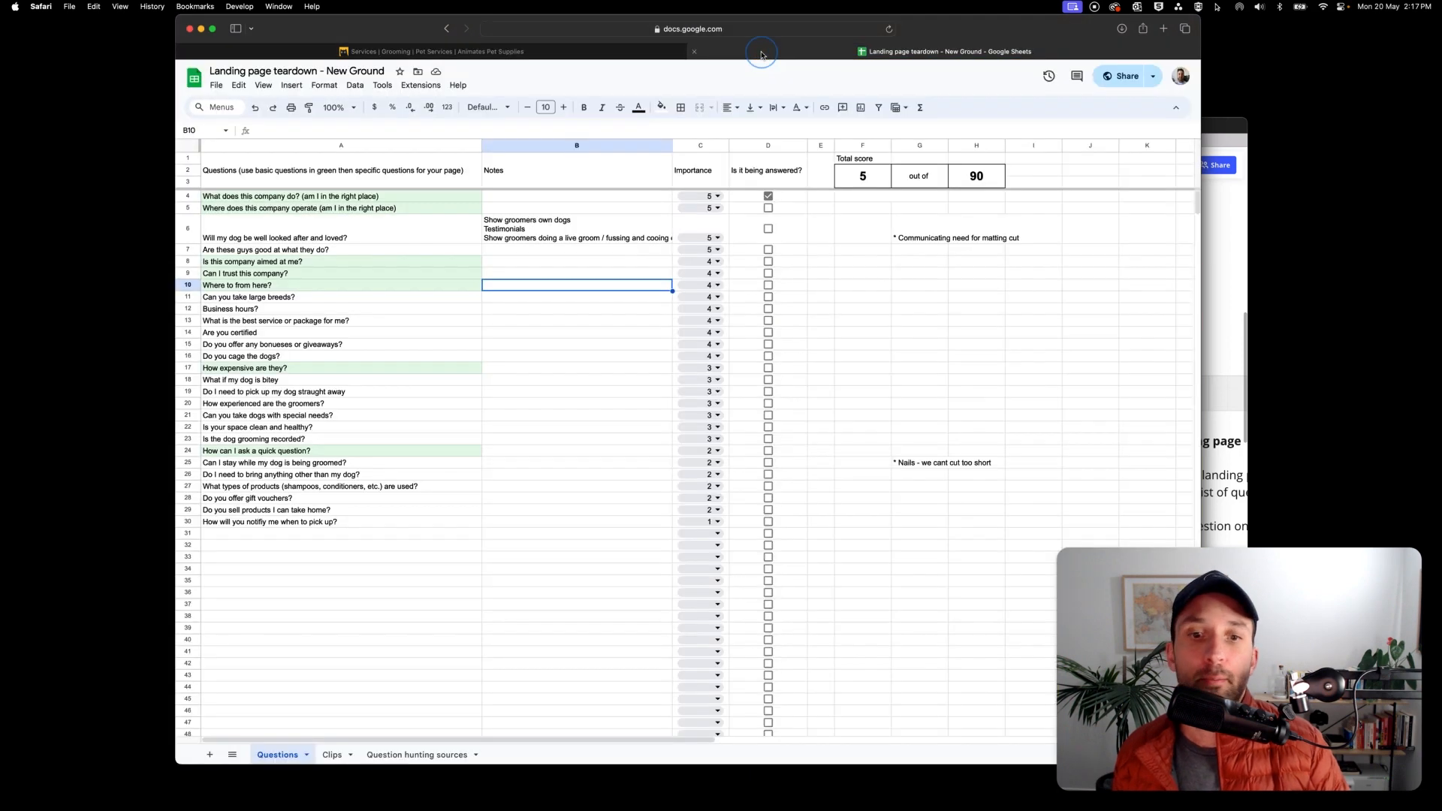
left_click(766, 286)
Review the question "Can you take large breeds?" in the Questions sheet.
left_click(479, 297)
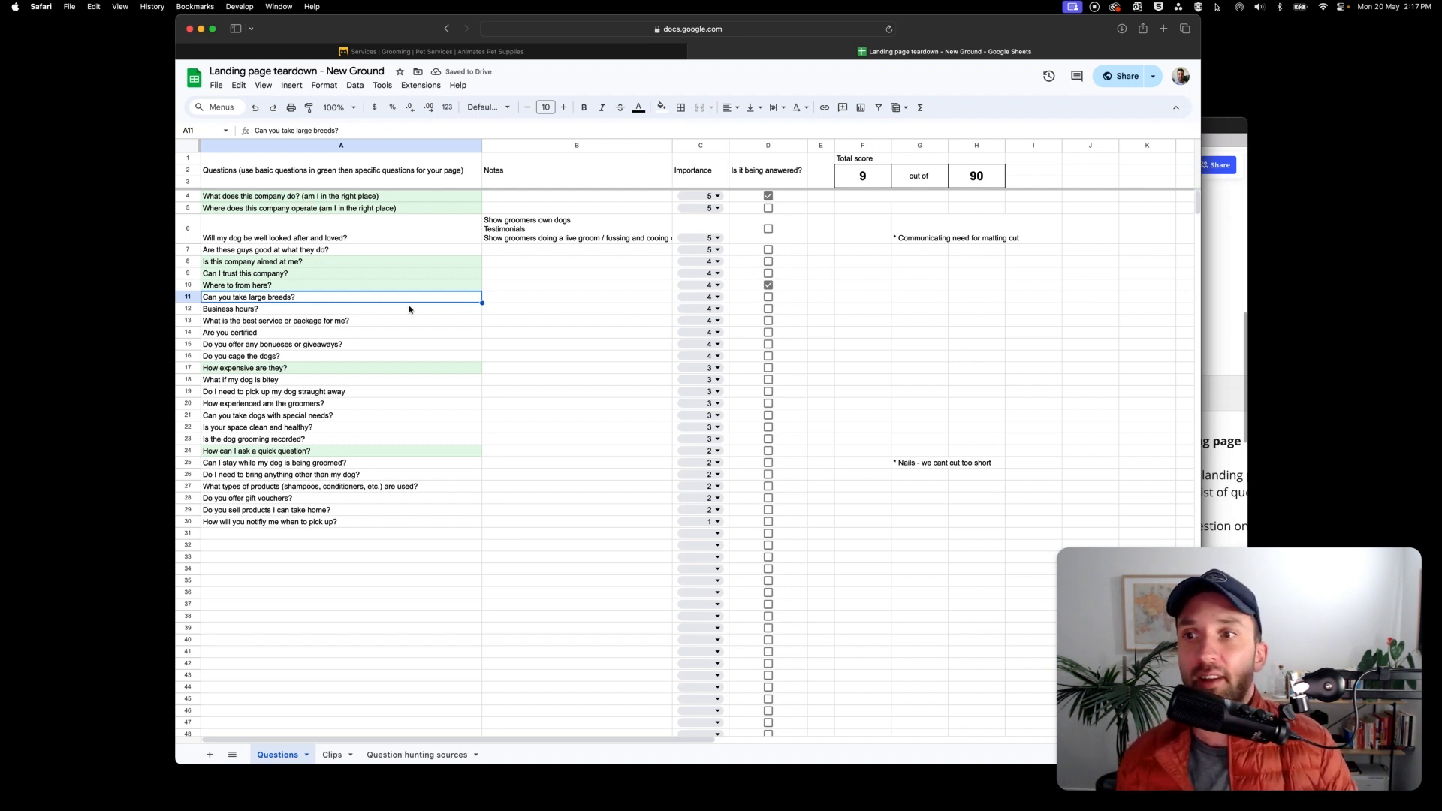
scroll(409, 308, "right", 1)
scroll(408, 306, "left", 1)
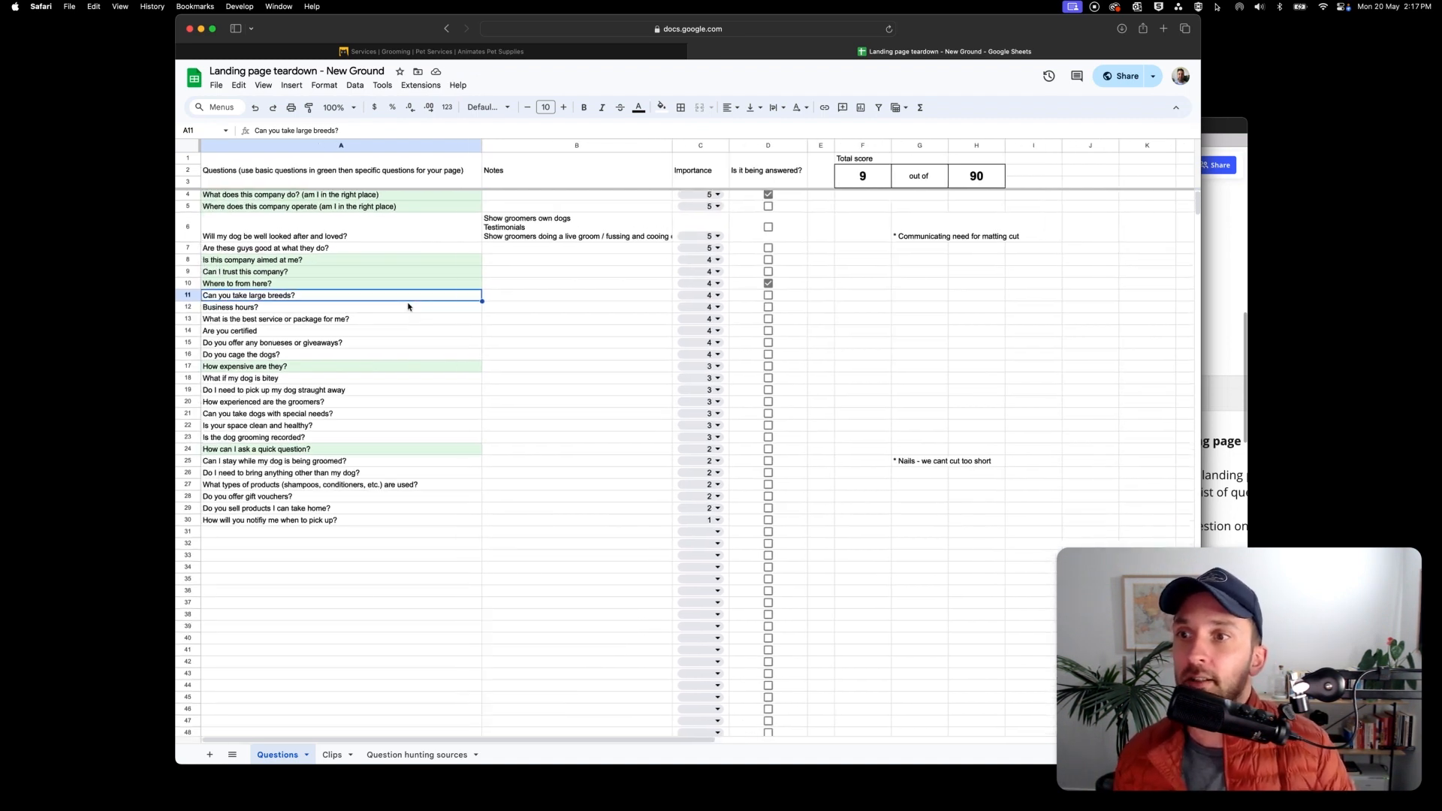
For "Business hours?", follow the Full Groom booking link from the grooming page and view the Papanui salon's booking information.
left_click(405, 308)
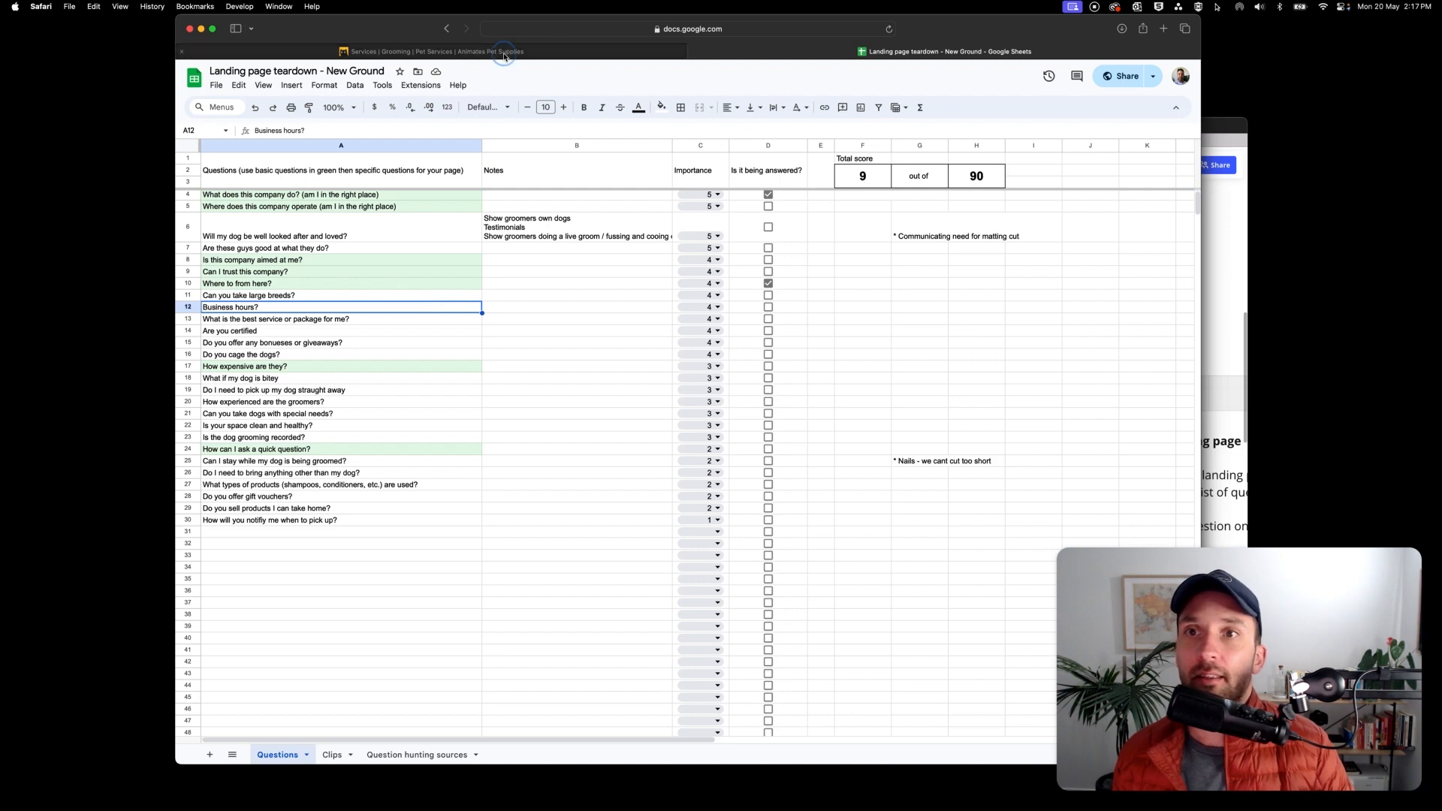
left_click(536, 51)
left_click(638, 593)
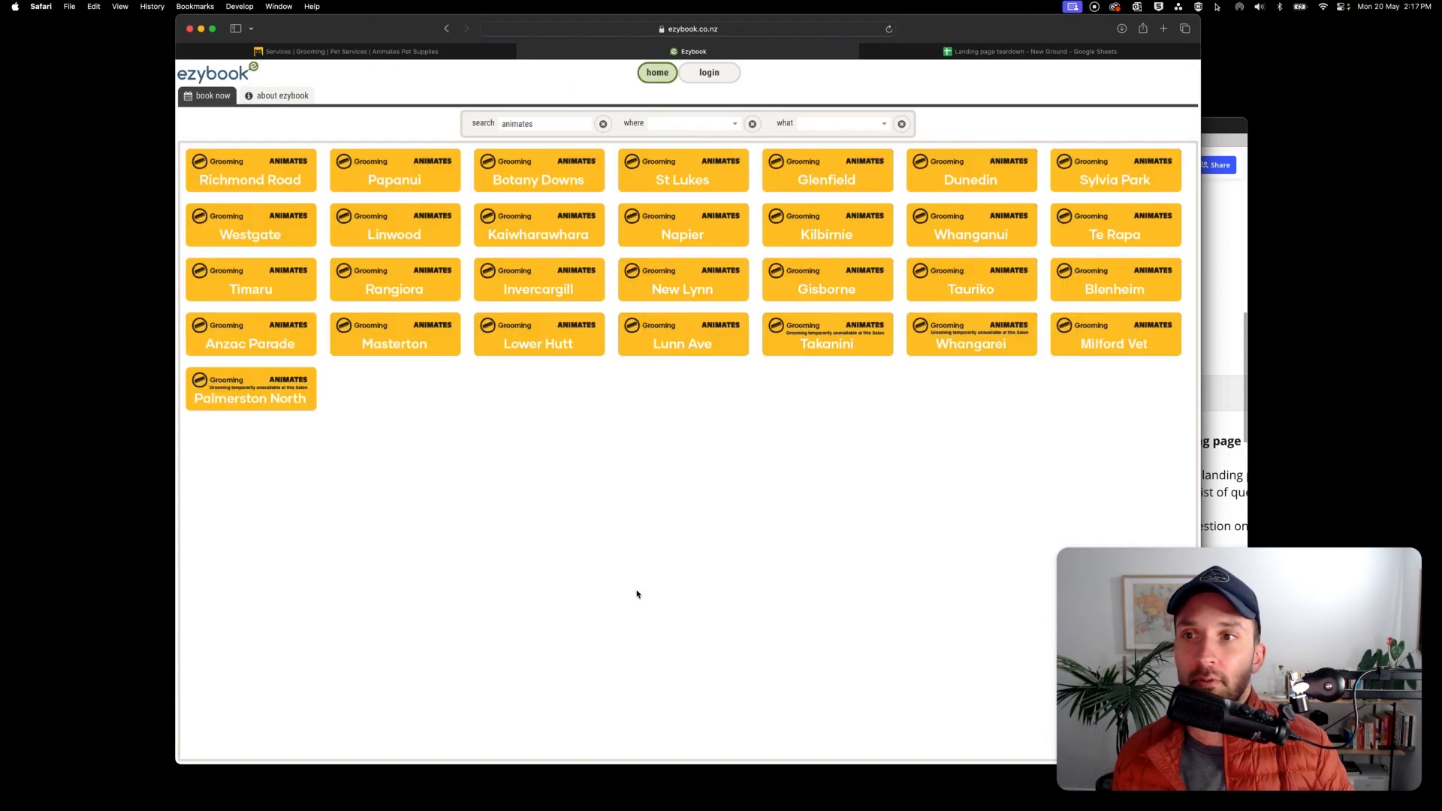
left_click(394, 173)
left_click(474, 98)
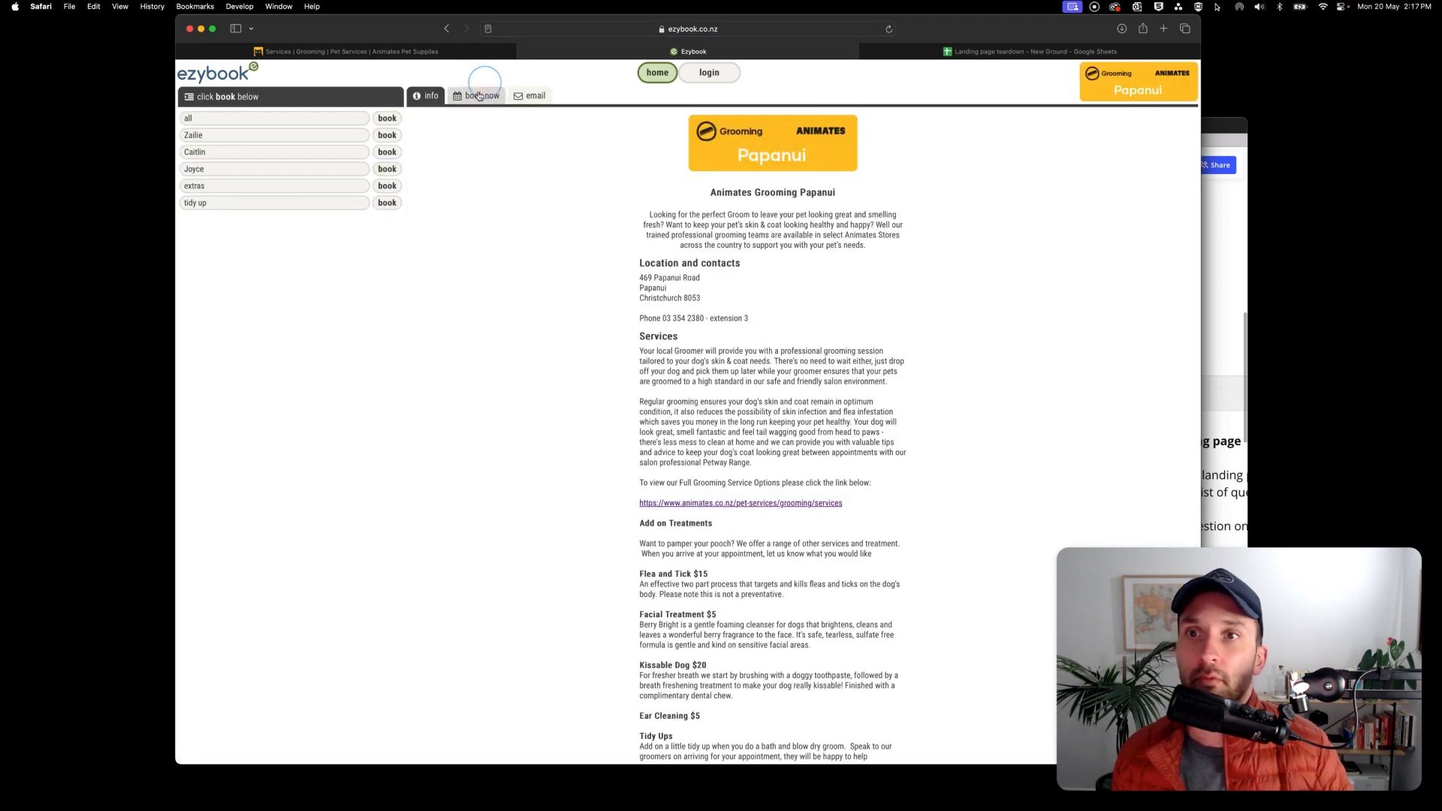
Check Papanui's available times across all groomers for "Advanced Groom - X-Small Dog (up to 5KG)" and read the availability notice.
left_click(386, 119)
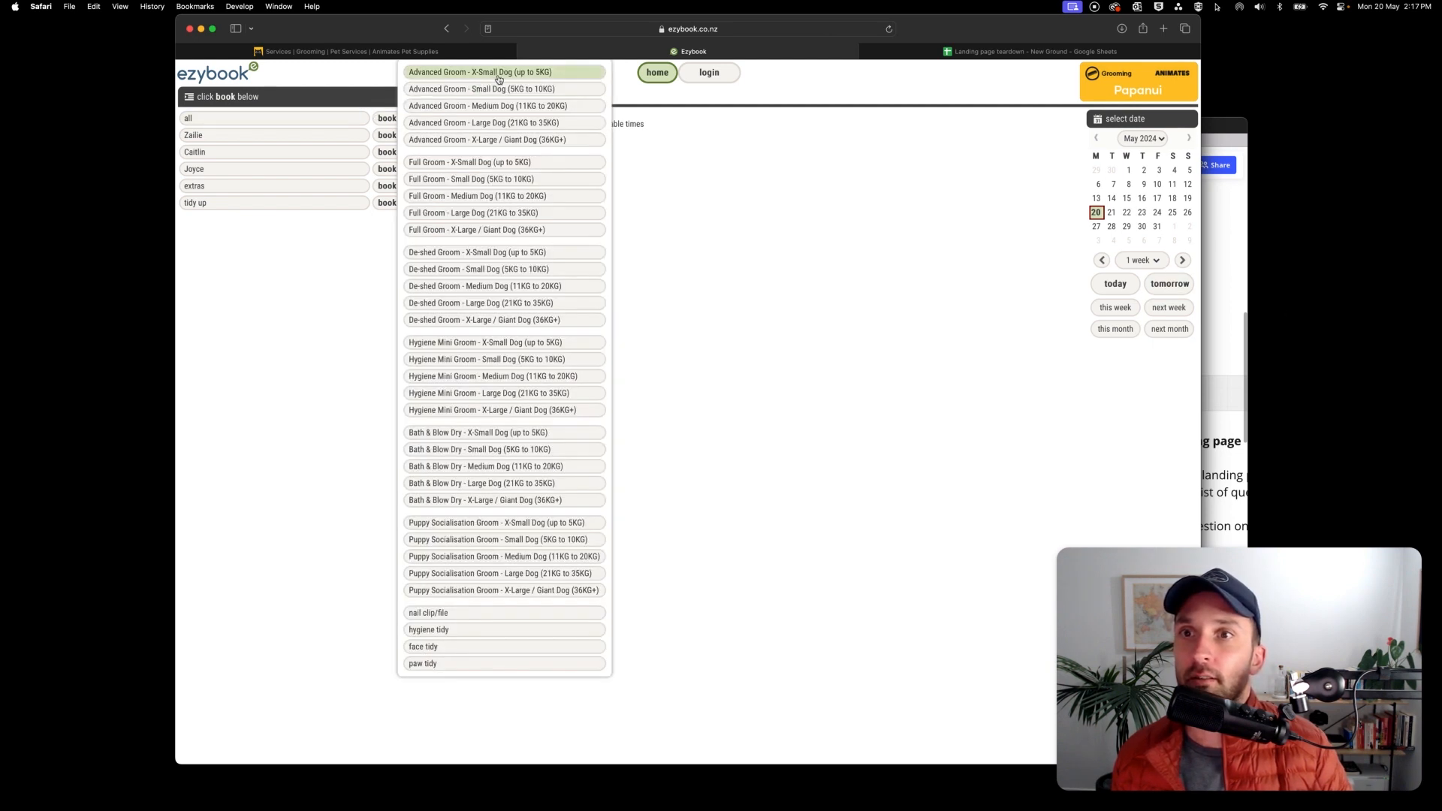
left_click(498, 73)
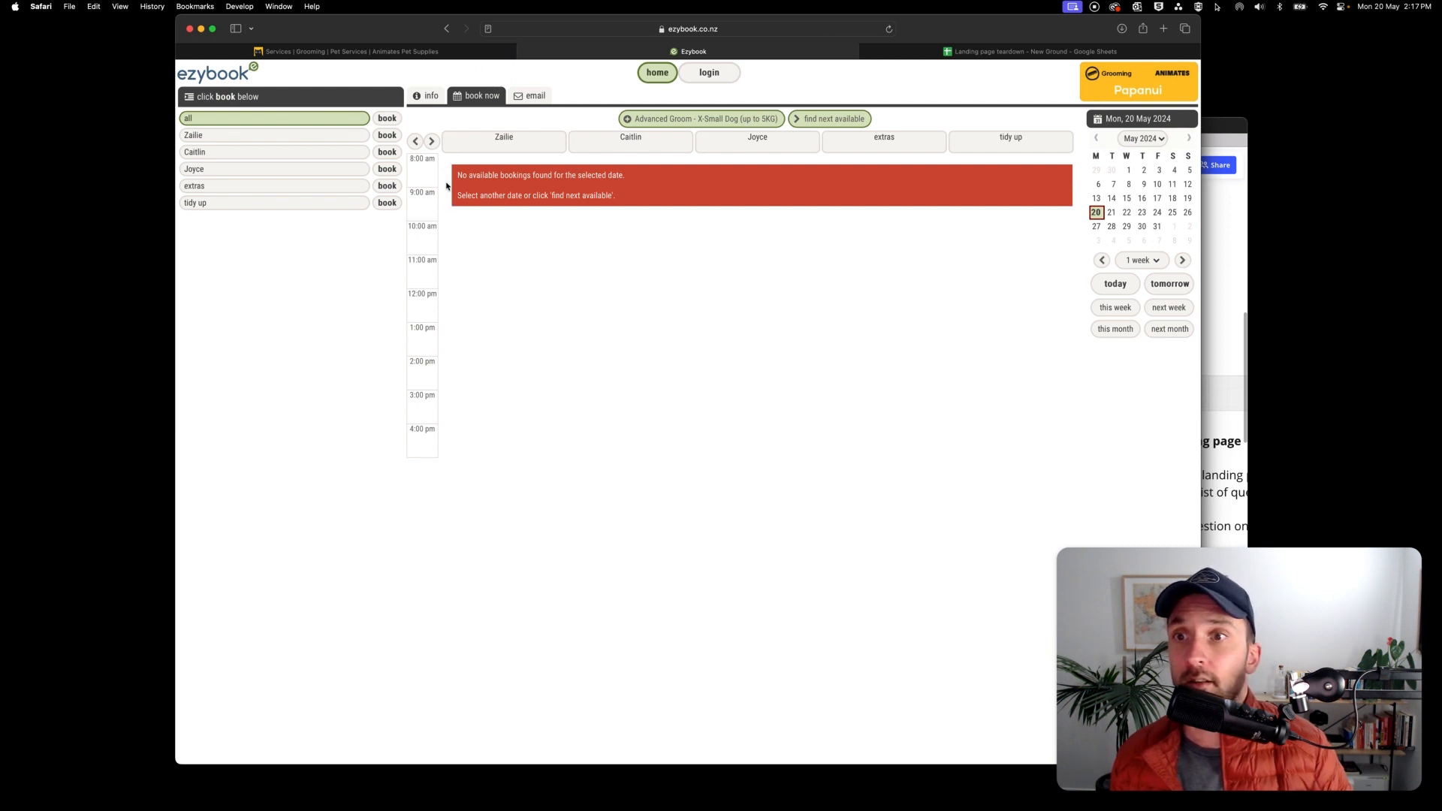
triple_click(480, 180)
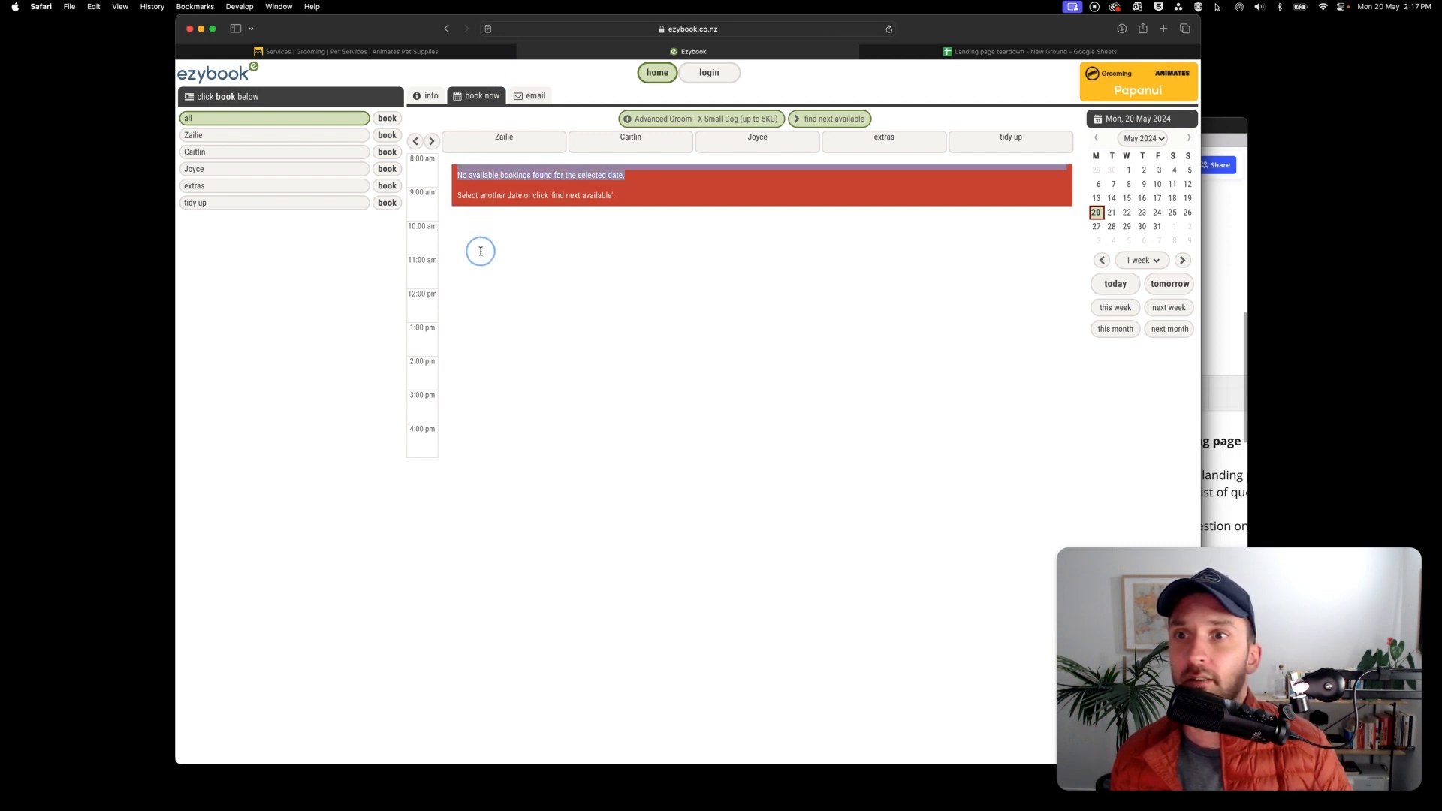
left_click(451, 154)
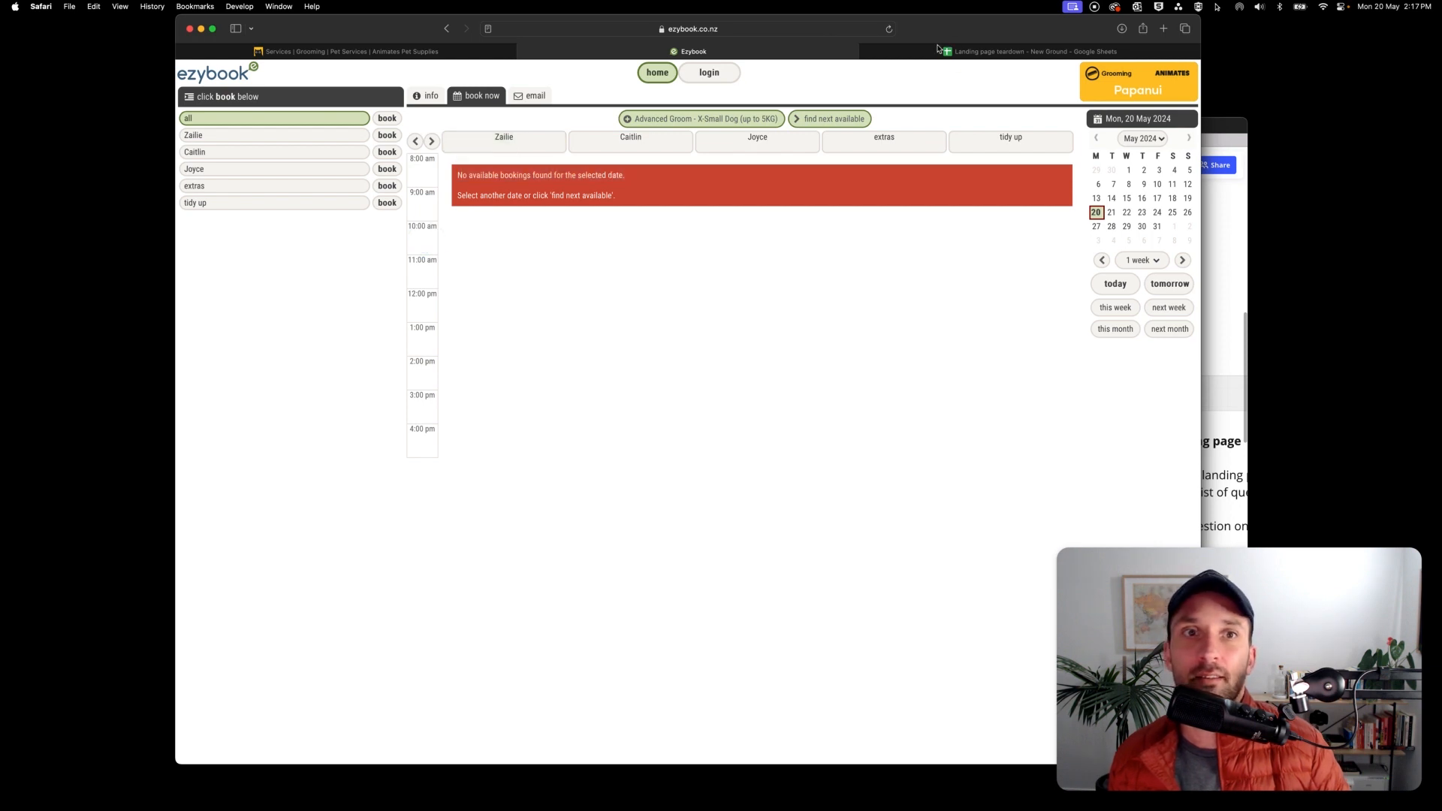
Check "What is the best service or package for me?" against the package descriptions on the grooming page.
left_click(1021, 51)
left_click(334, 322)
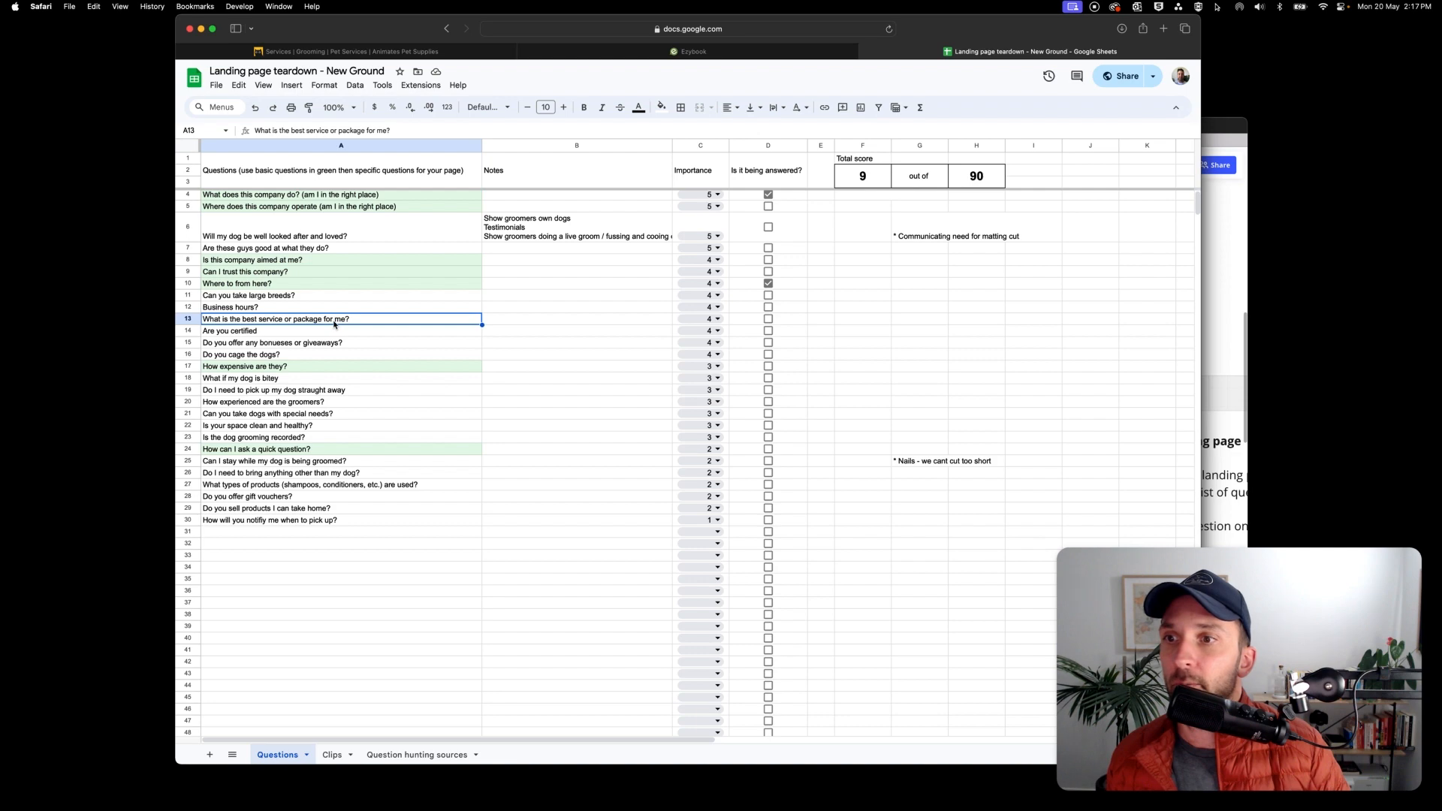
left_click(353, 51)
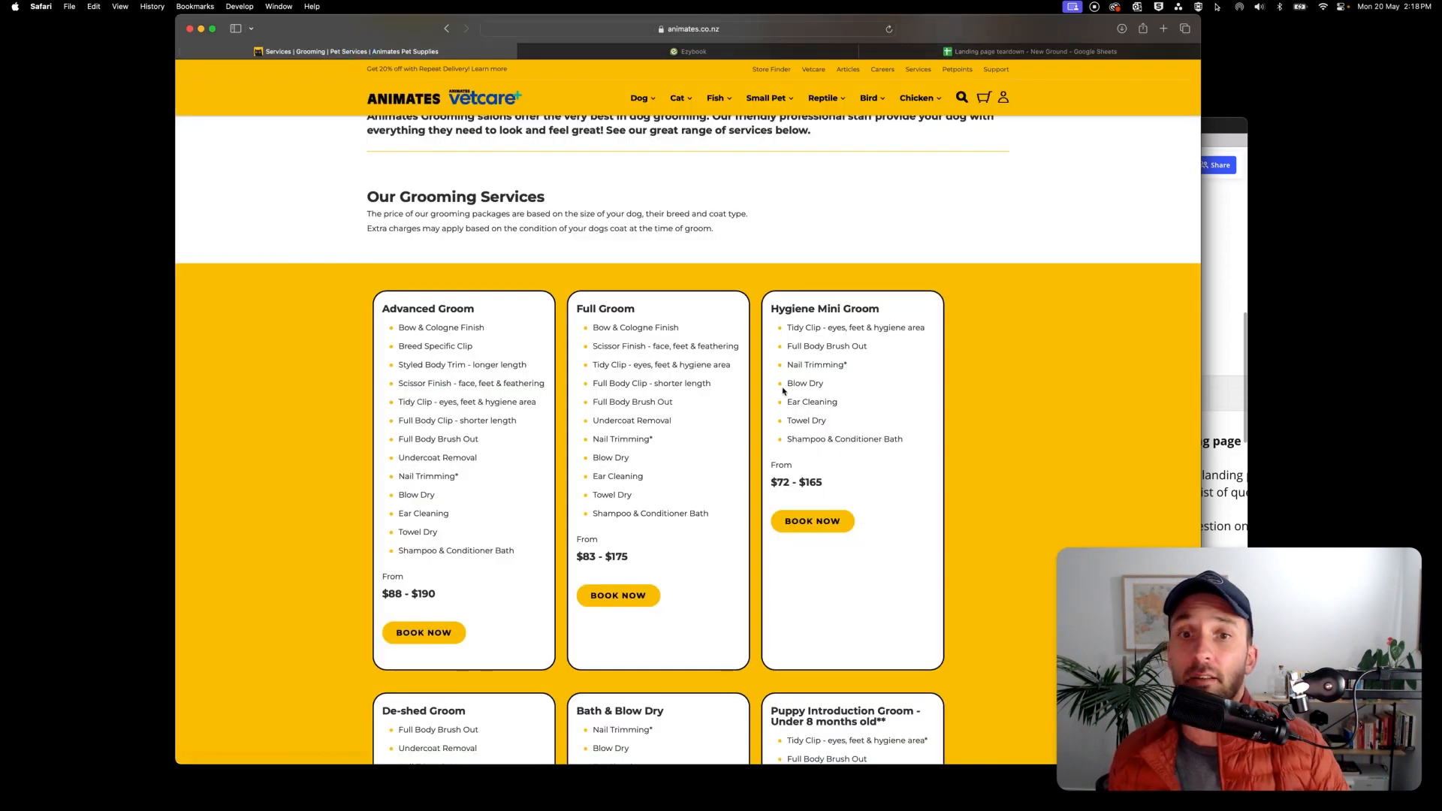
scroll(781, 386, "down", 4)
scroll(781, 391, "up", 3)
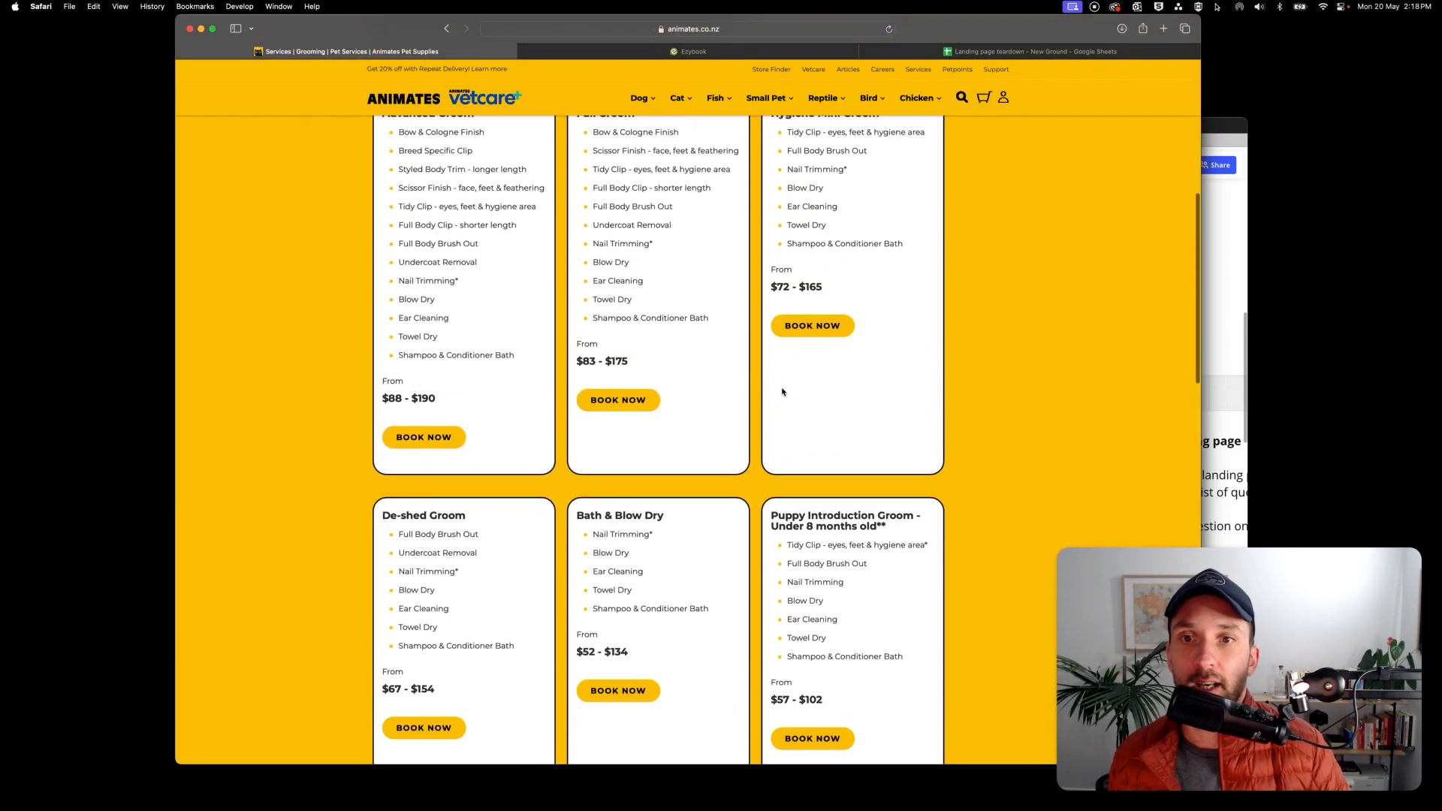
Check the question "Are you certified" against the lower part of the grooming page.
left_click(976, 51)
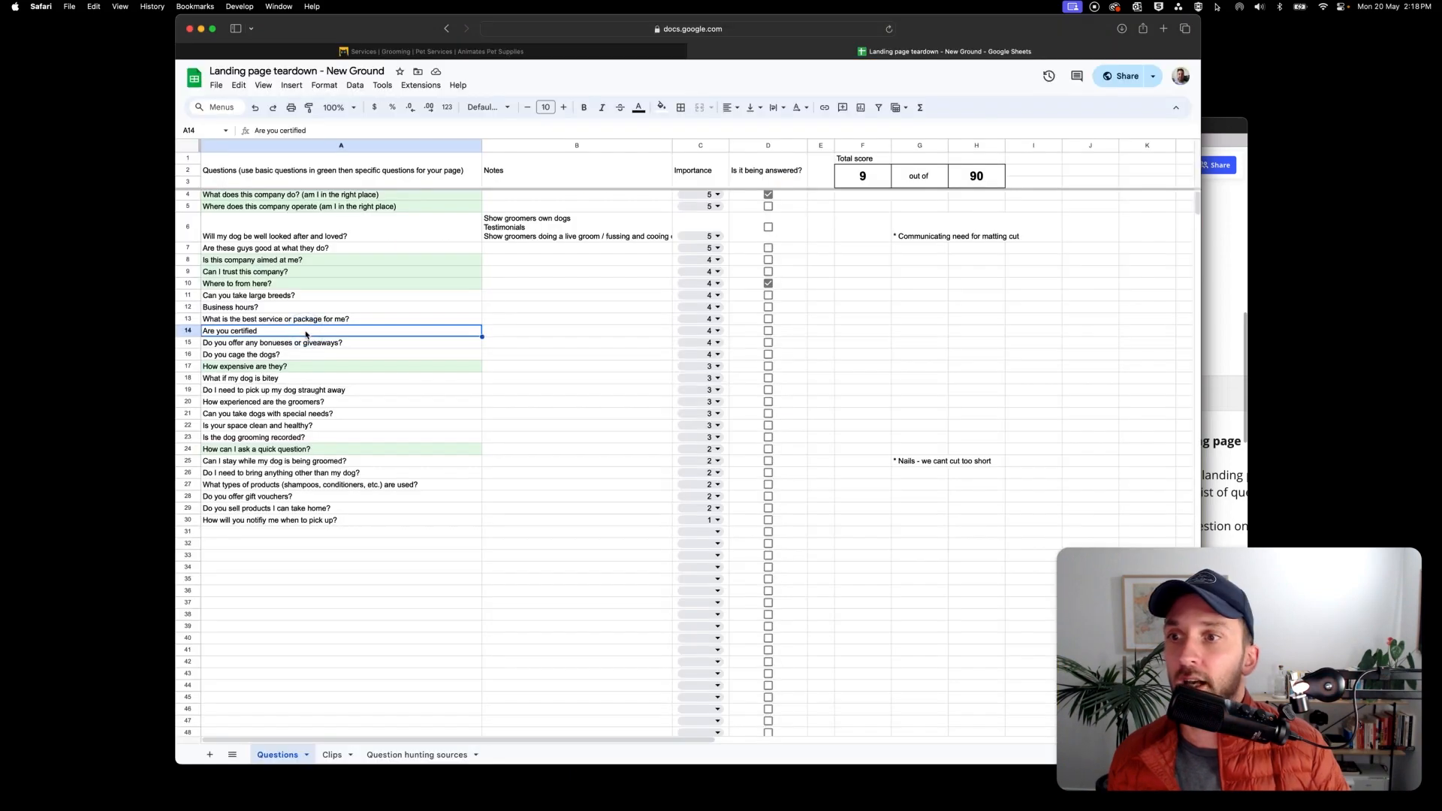
left_click(436, 51)
scroll(688, 375, "down", 10)
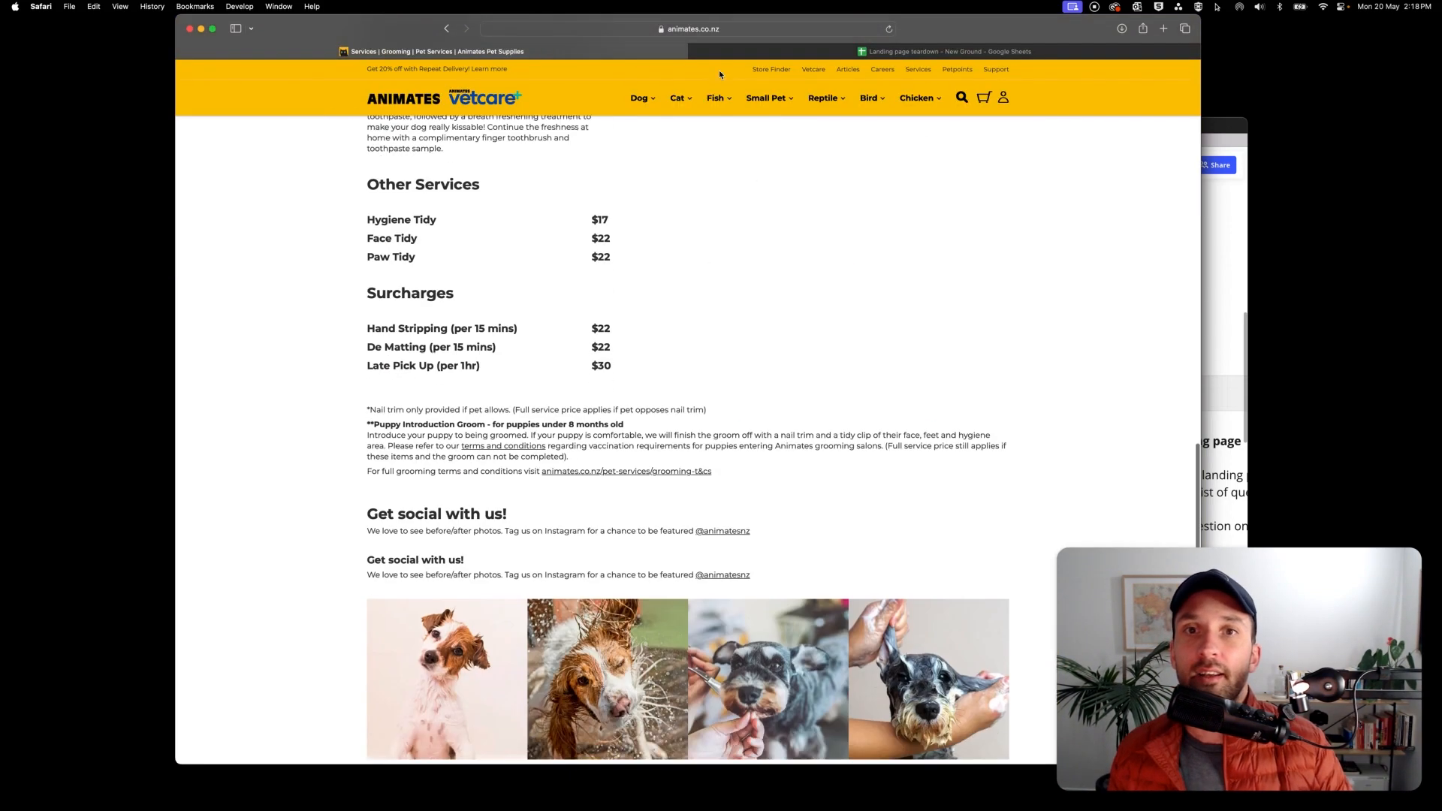
Assess the questions on bonuses or giveaways and caging dogs, and mark "How expensive are they?" as answered.
left_click(856, 51)
left_click(271, 343)
left_click(293, 355)
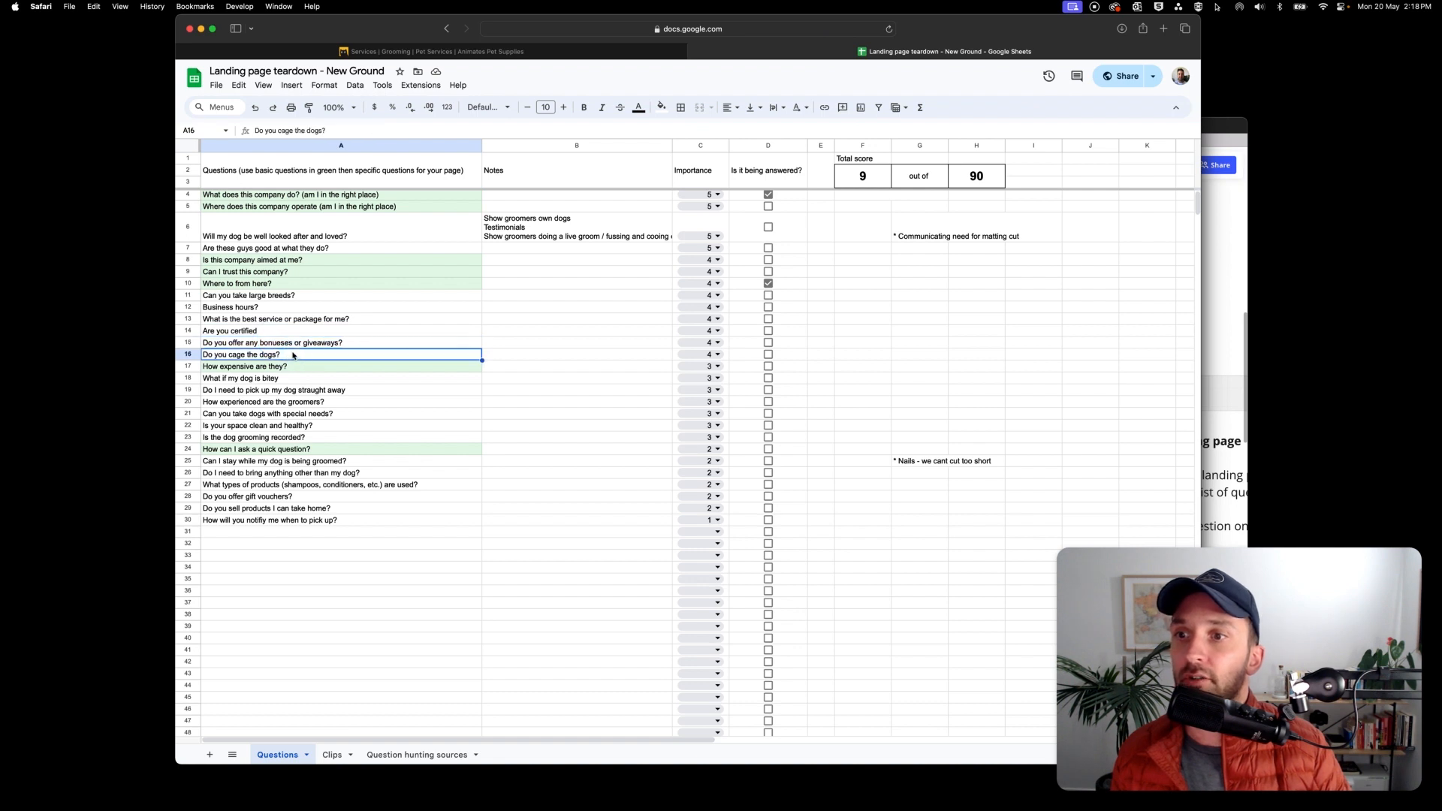
left_click(277, 368)
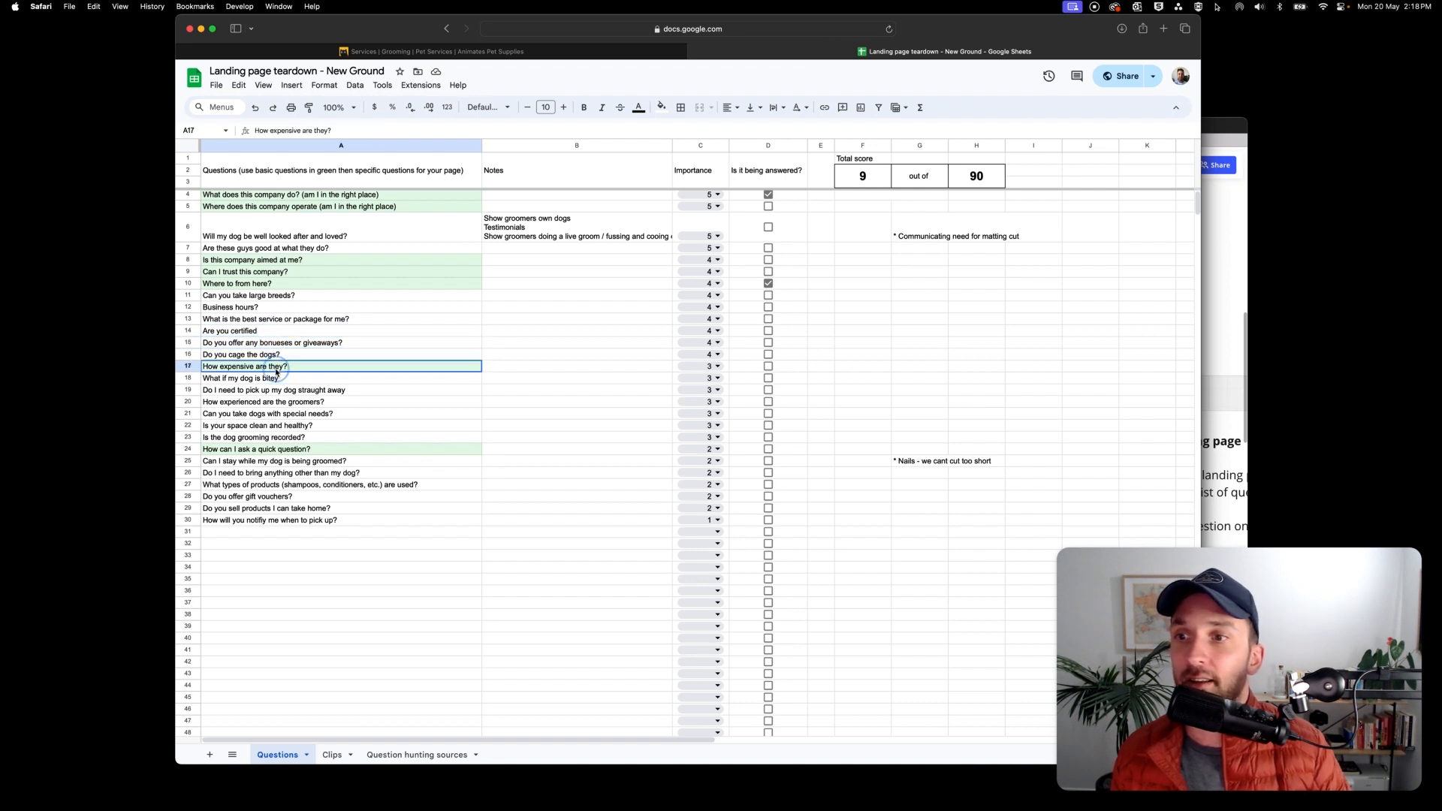
left_click(768, 367)
Review the questions from "What if my dog is bitey" through "Is the dog grooming recorded?" in the Questions sheet.
left_click(315, 378)
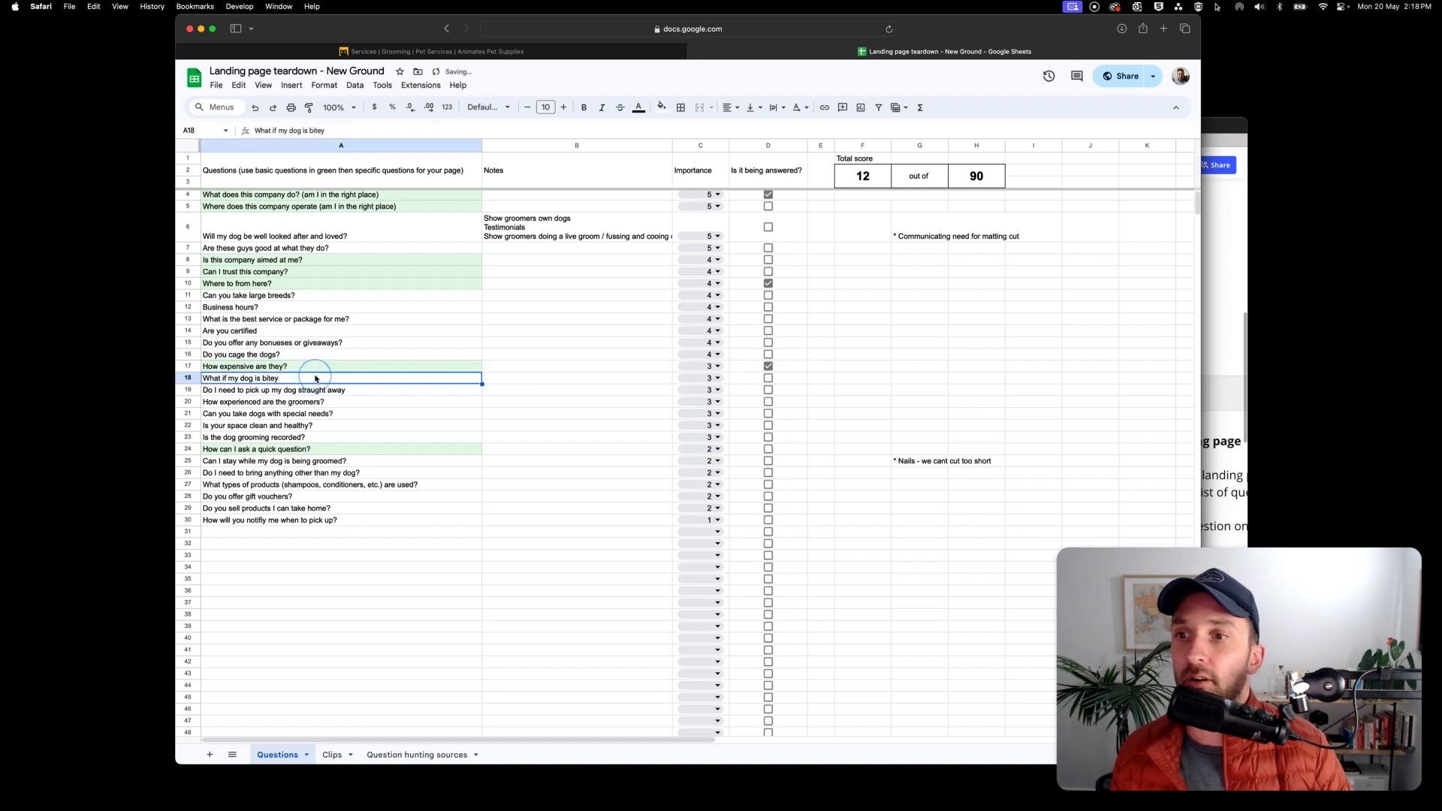
left_click(309, 394)
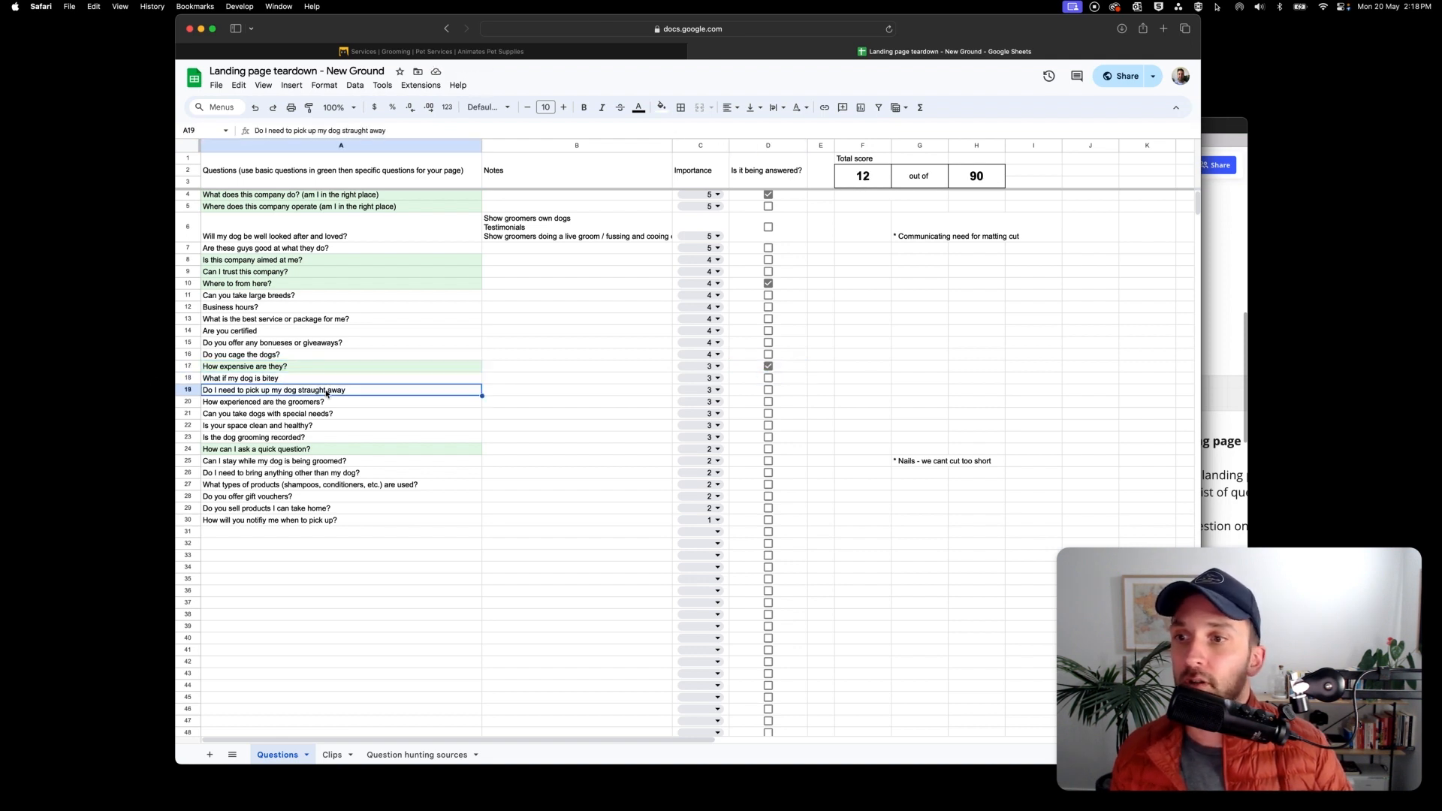
left_click(339, 403)
left_click(293, 417)
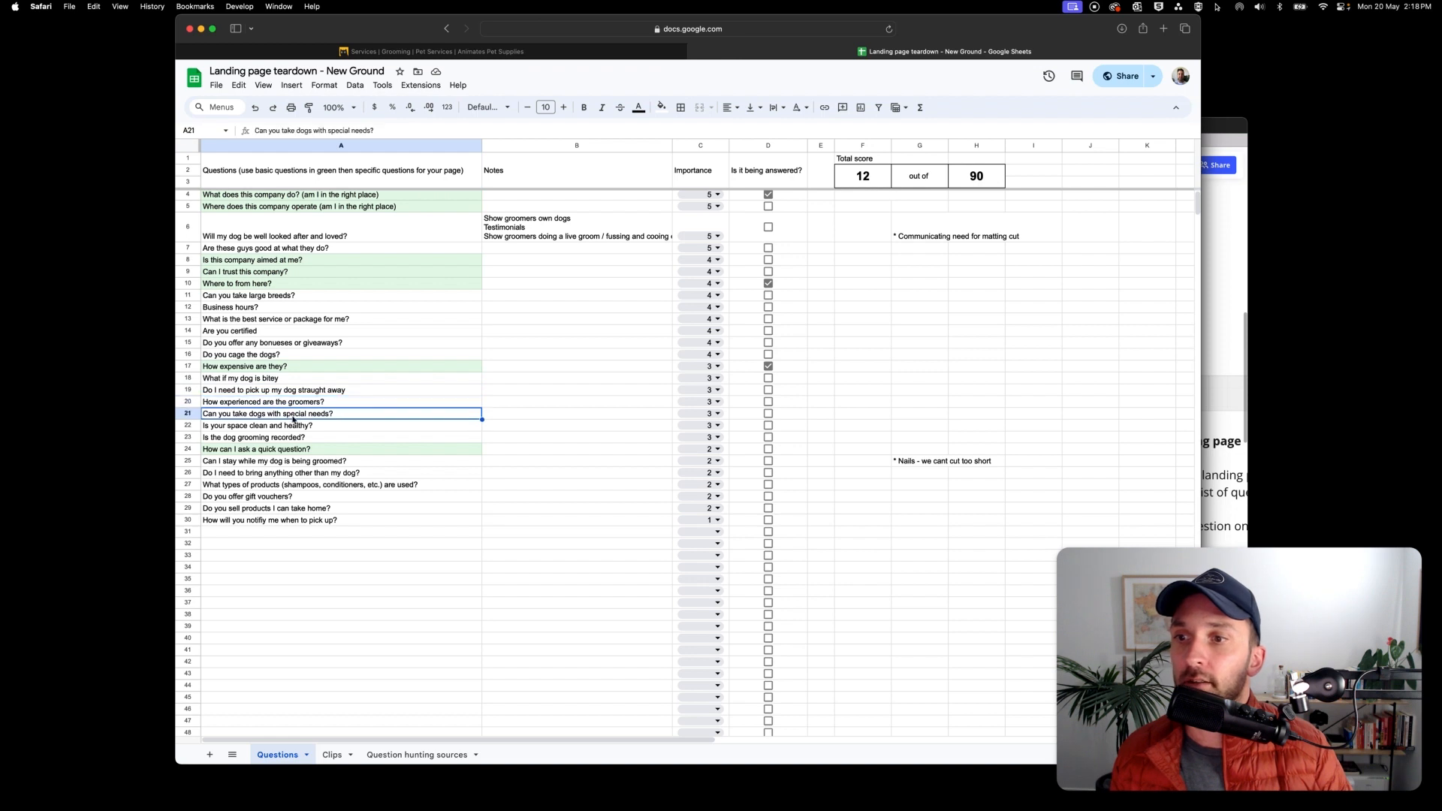
left_click(298, 426)
left_click(316, 437)
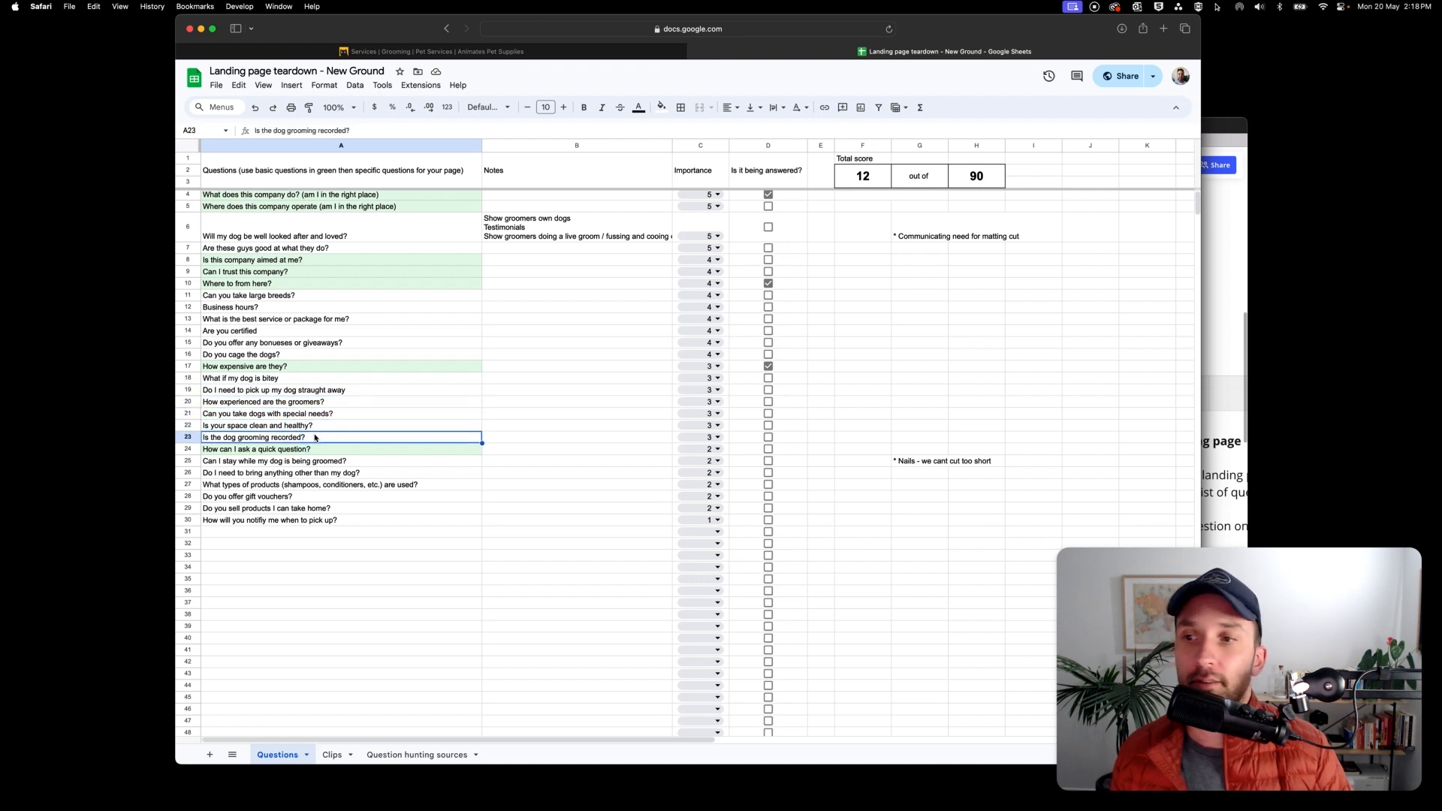
Search the full grooming page, including its header, packages and footer, for answers to the remaining questions.
key("ctrl+shift+Tab")
scroll(830, 321, "down", 5)
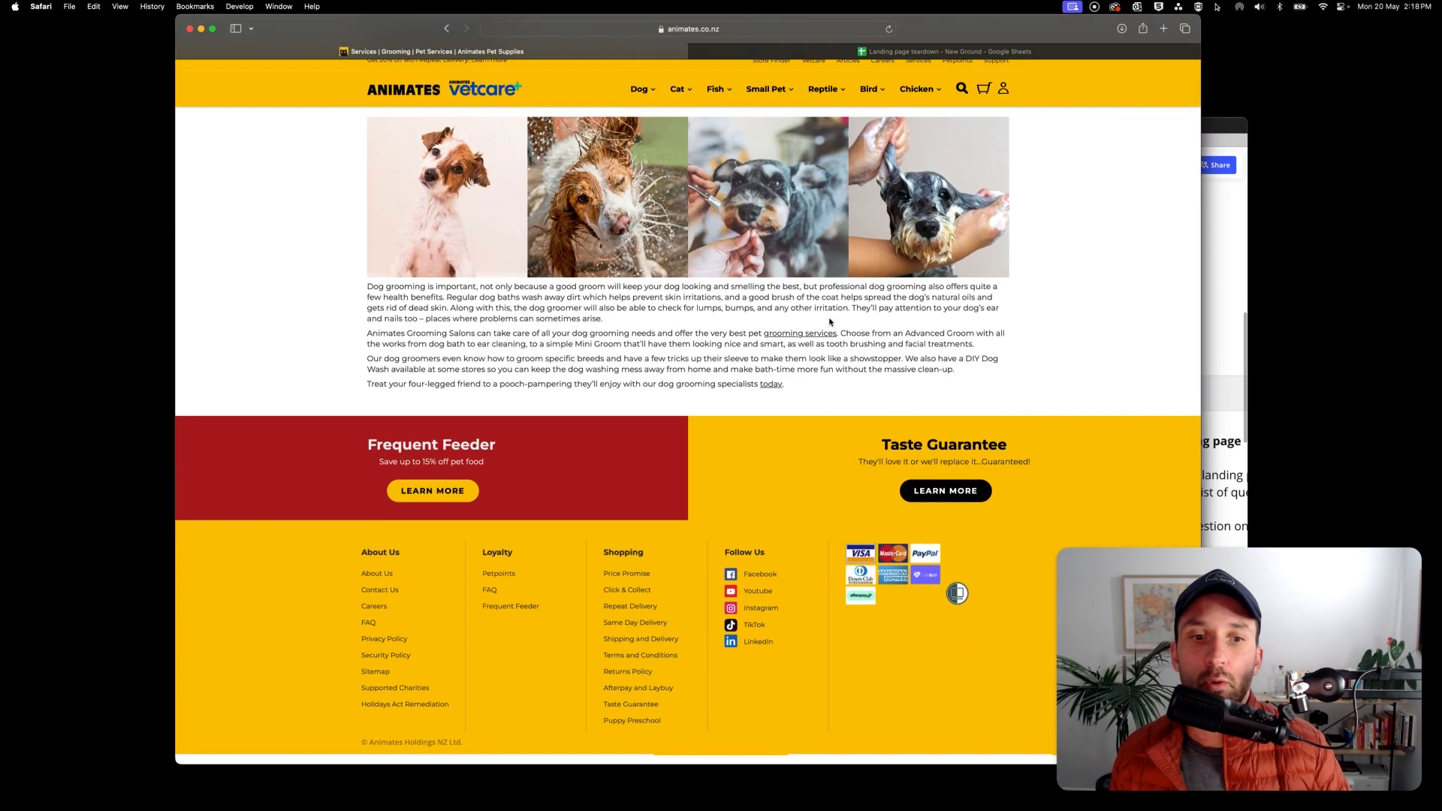
scroll(830, 318, "up", 15)
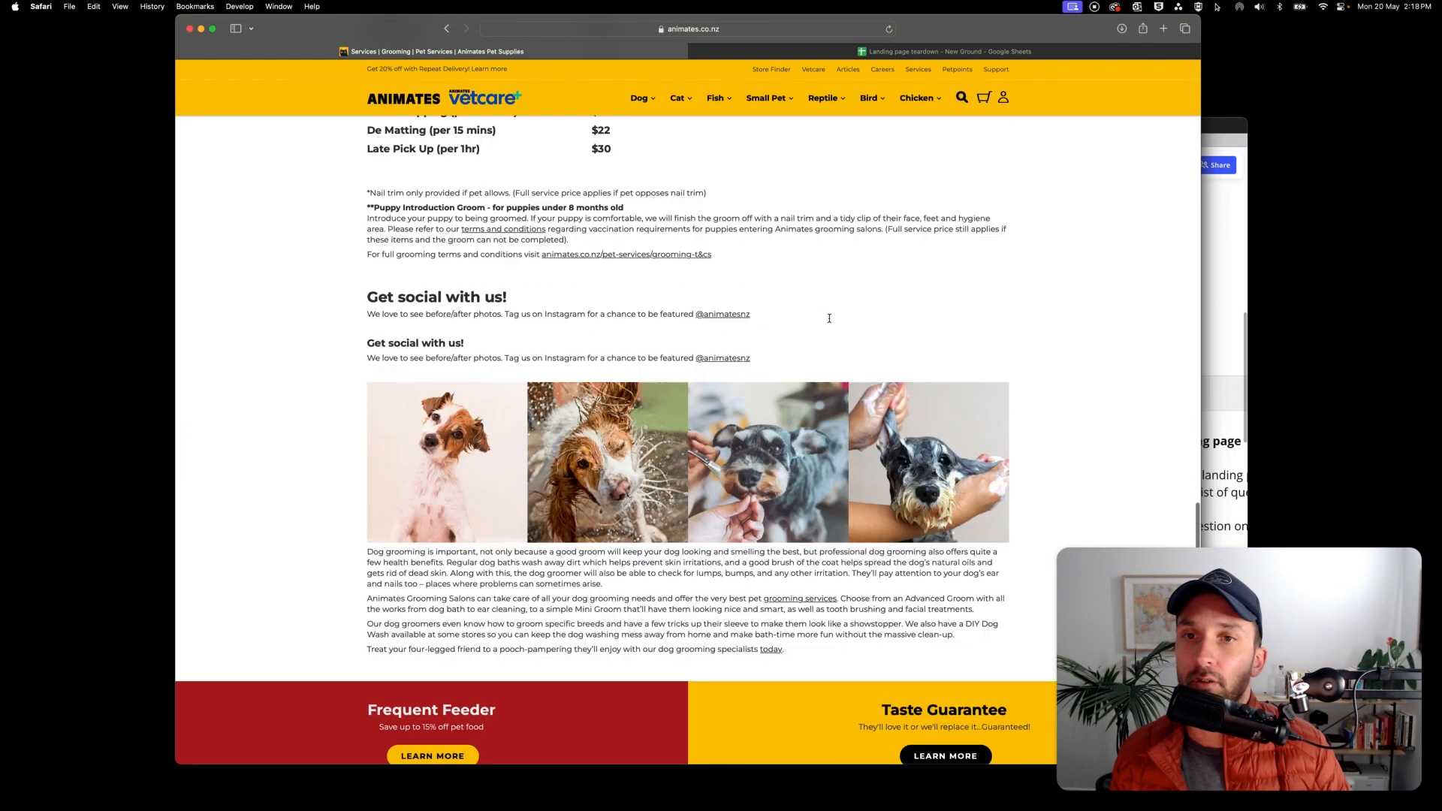
scroll(829, 319, "up", 2)
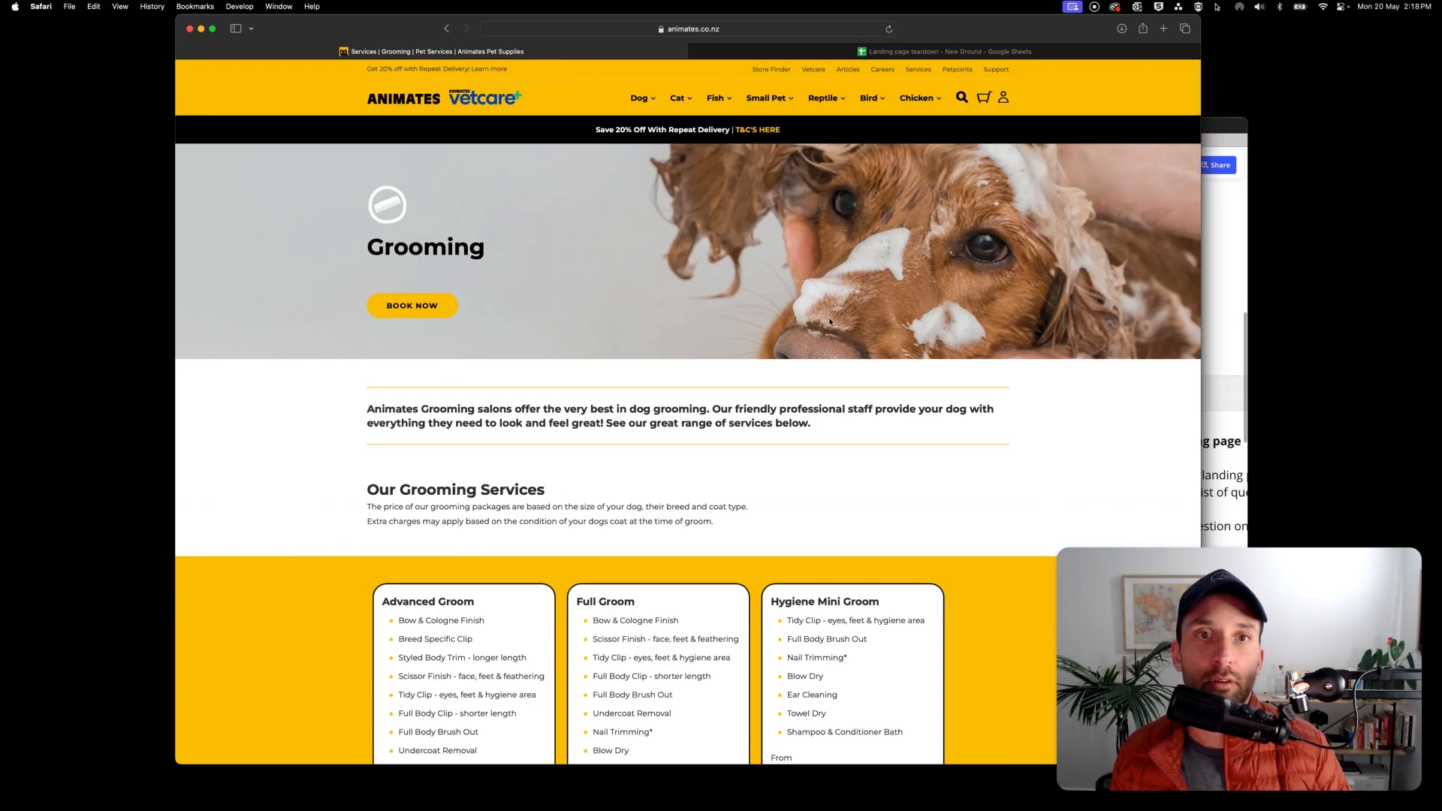
scroll(829, 321, "down", 15)
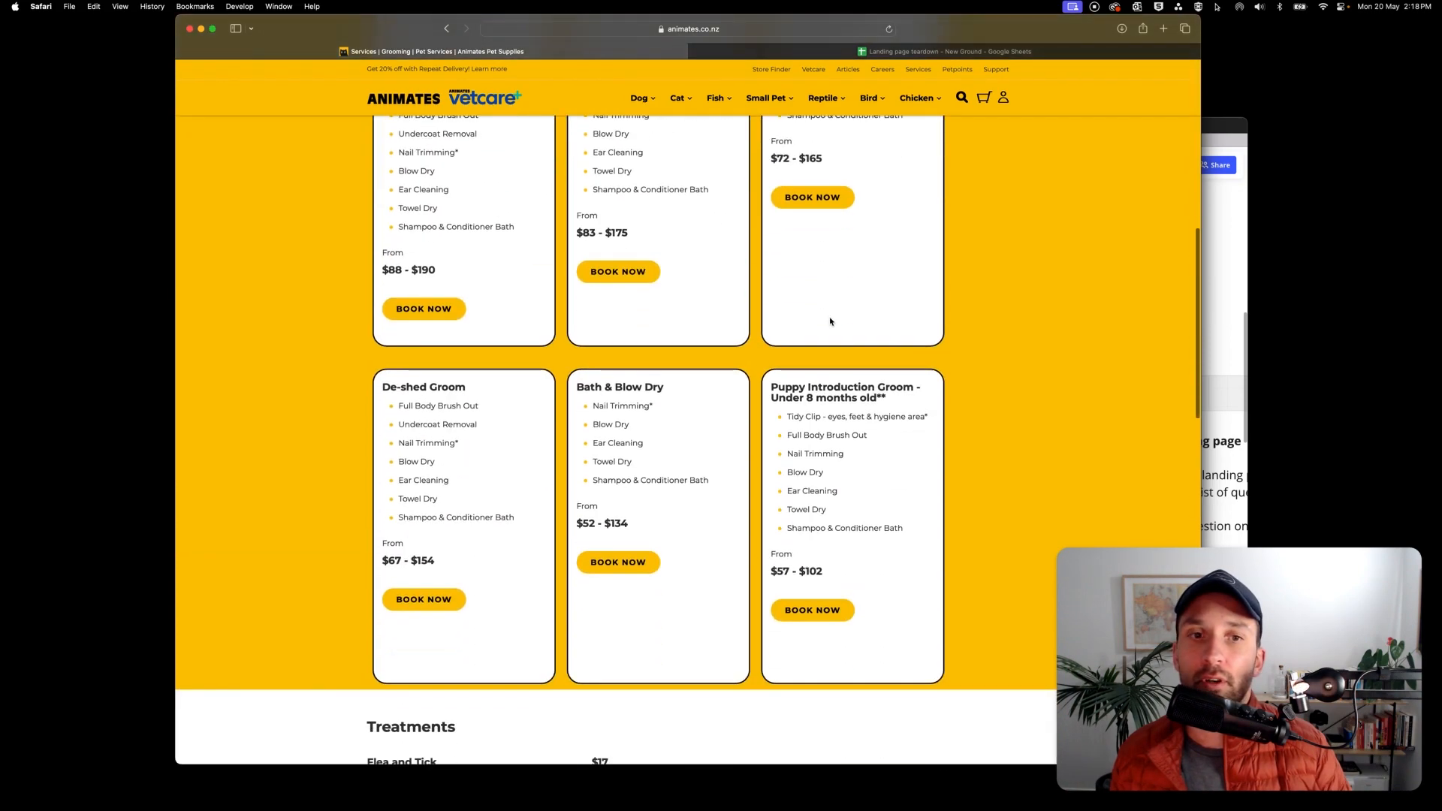
scroll(830, 321, "down", 6)
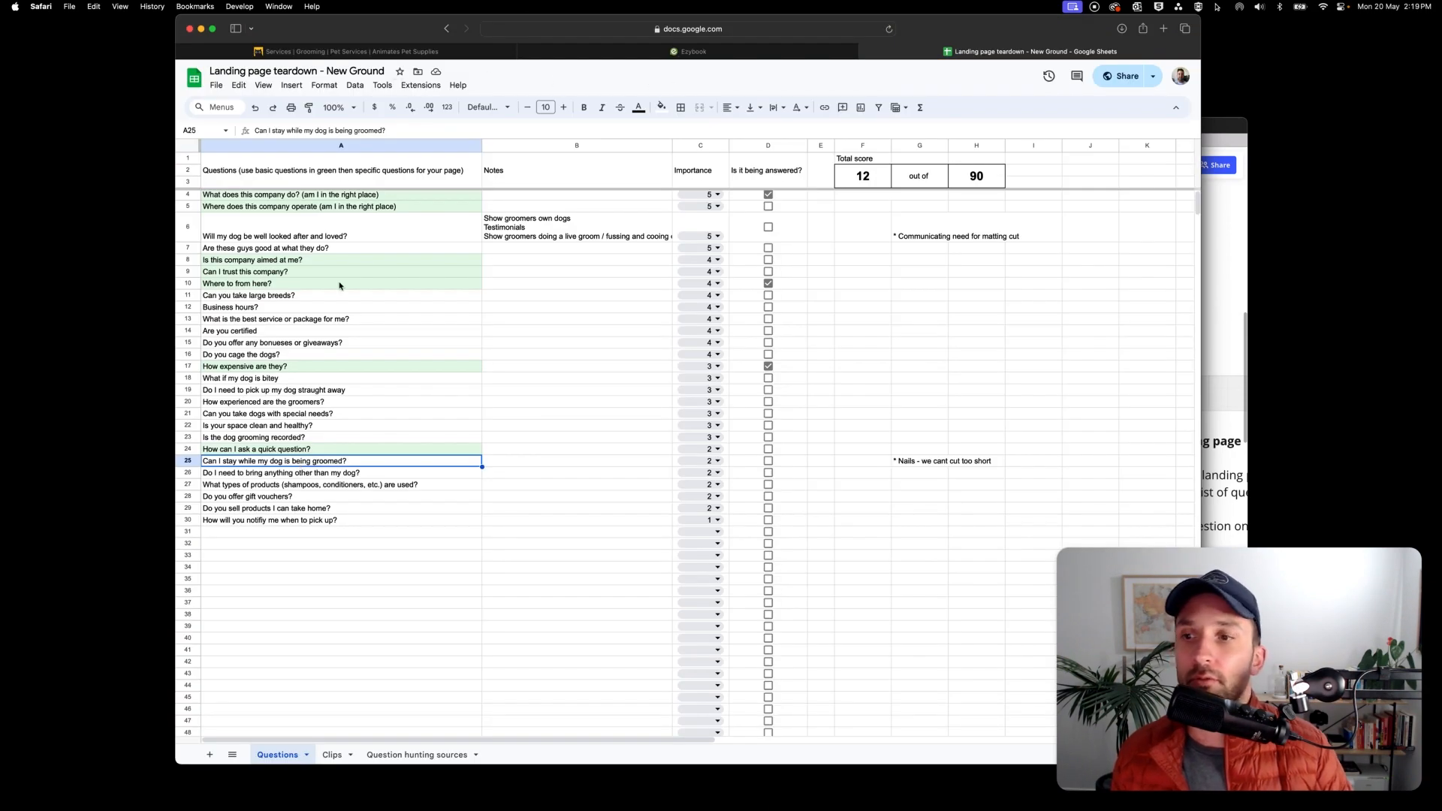
Review the questions about bringing anything extra, the types of products used and gift vouchers against the grooming page.
left_click(316, 474)
left_click(329, 486)
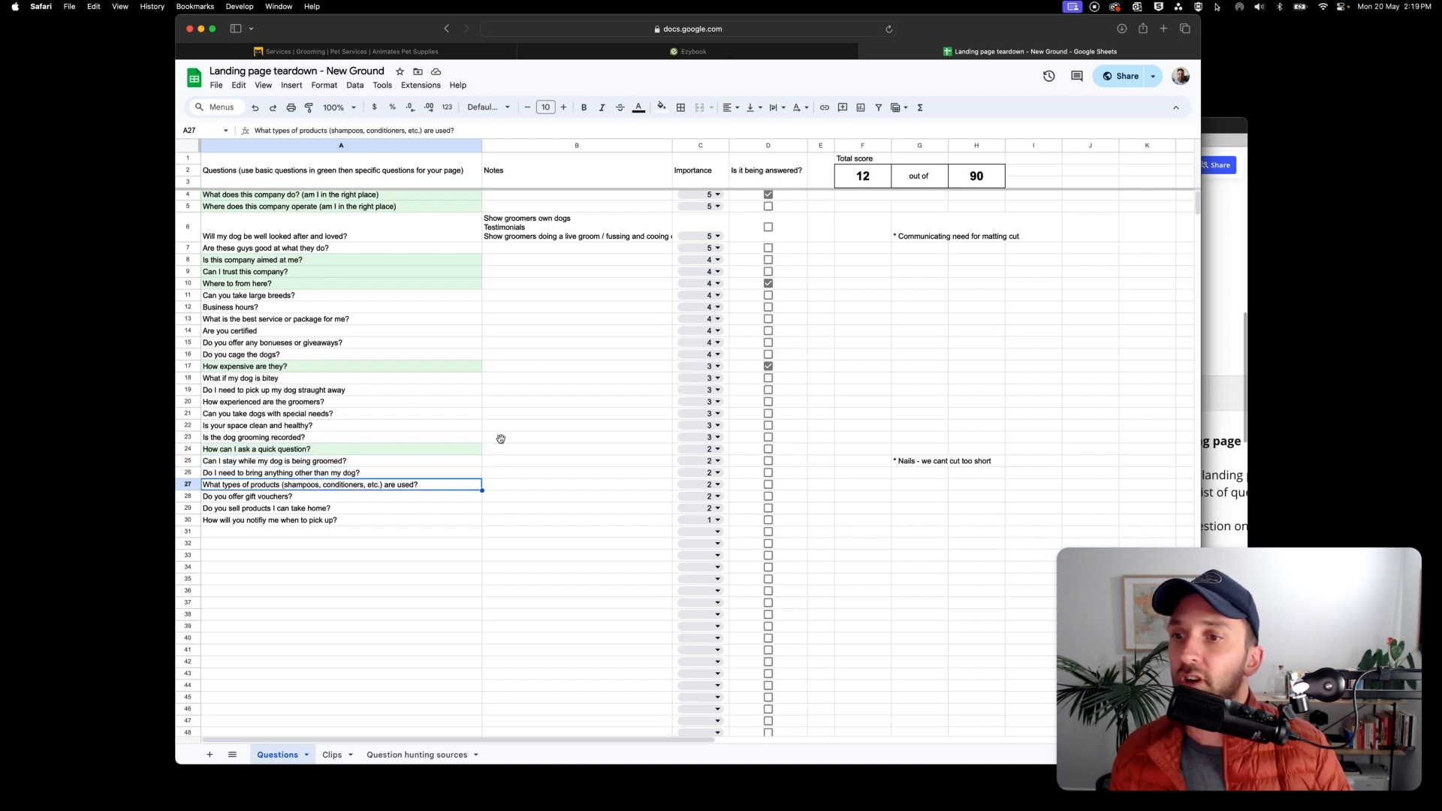
left_click(406, 51)
left_click(426, 494)
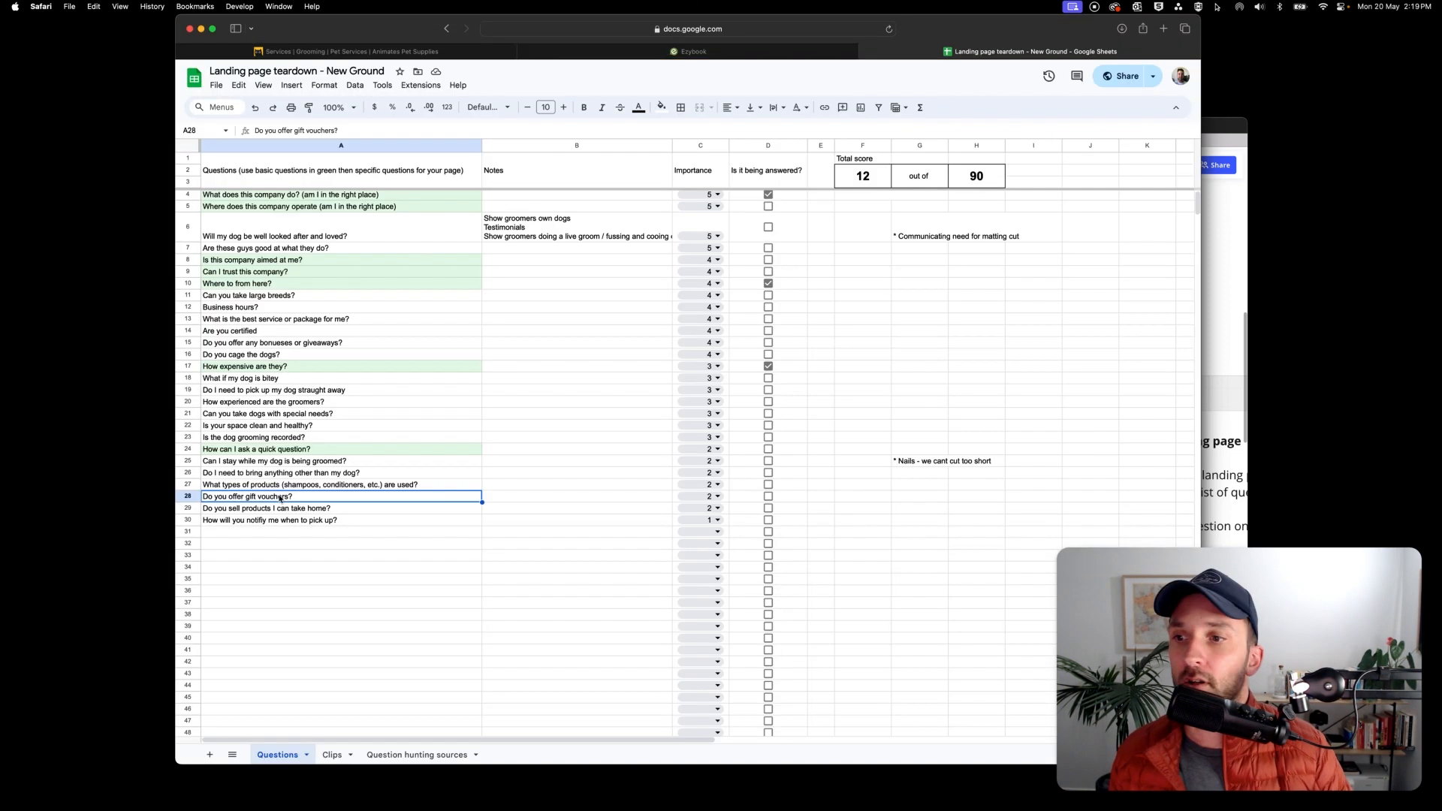
Review the last two questions, on take-home products and pick-up notification, in the Questions sheet.
left_click(344, 511)
left_click(341, 521)
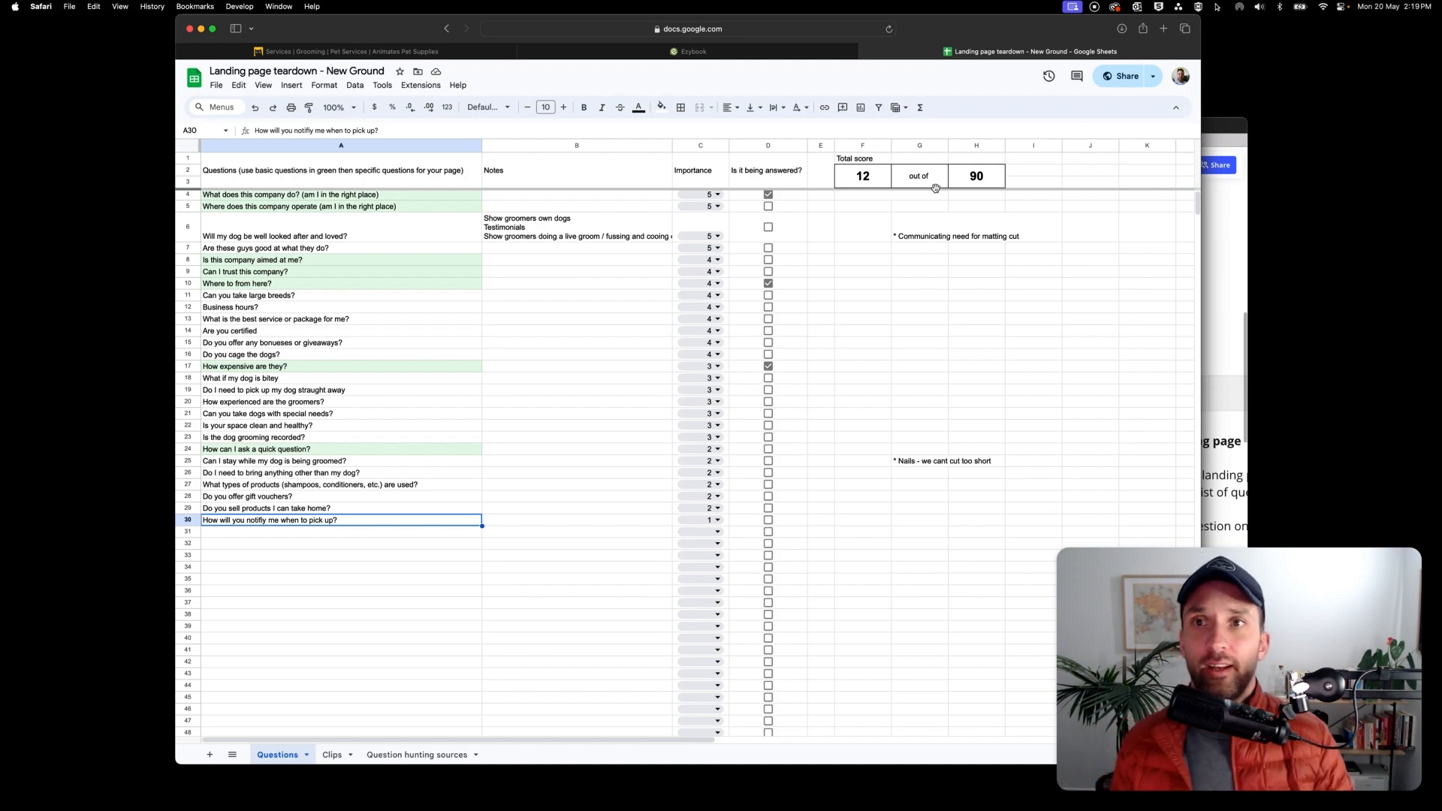
Close the Ezybook booking page and return to the top of the Animates grooming page.
left_click(523, 52)
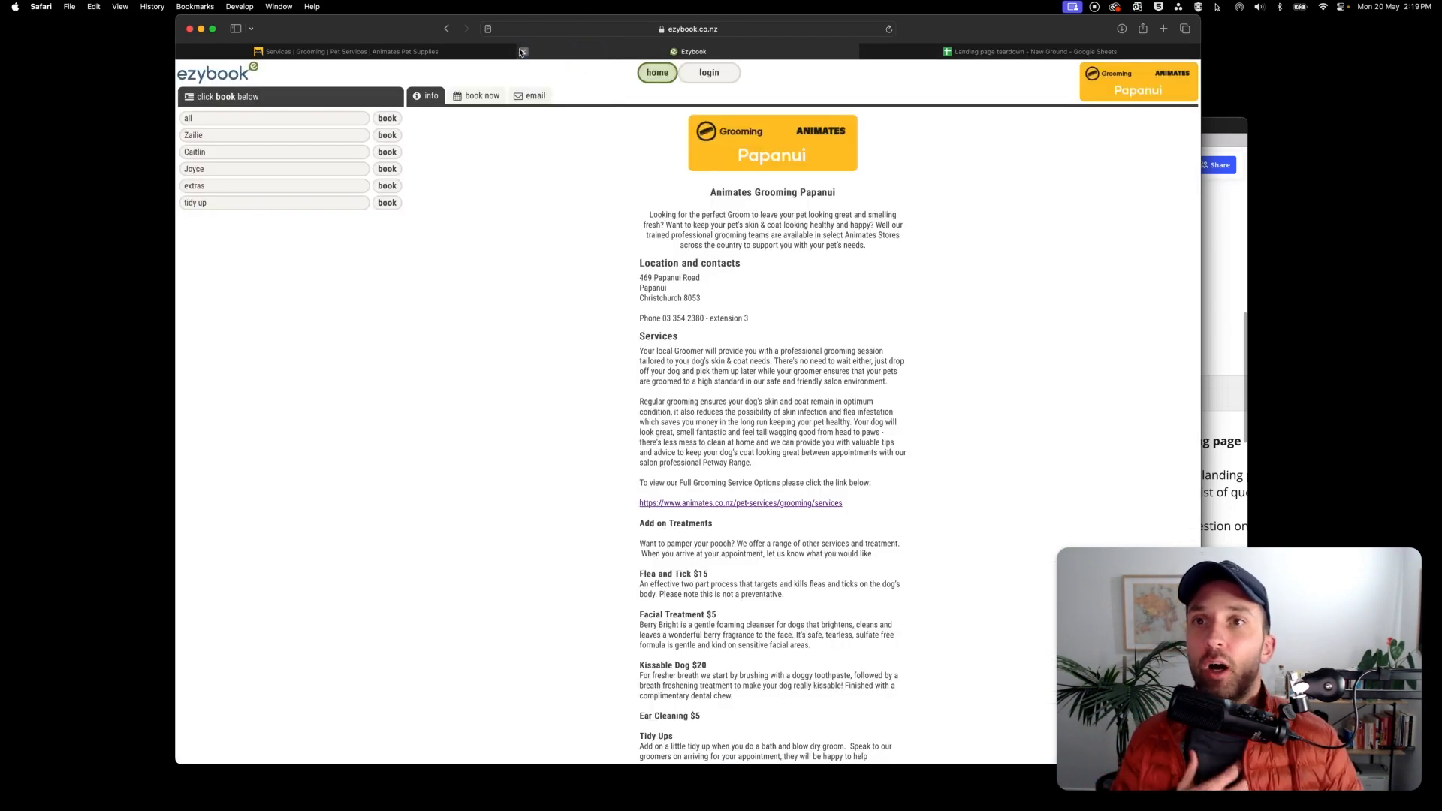
left_click(523, 52)
scroll(739, 314, "up", 15)
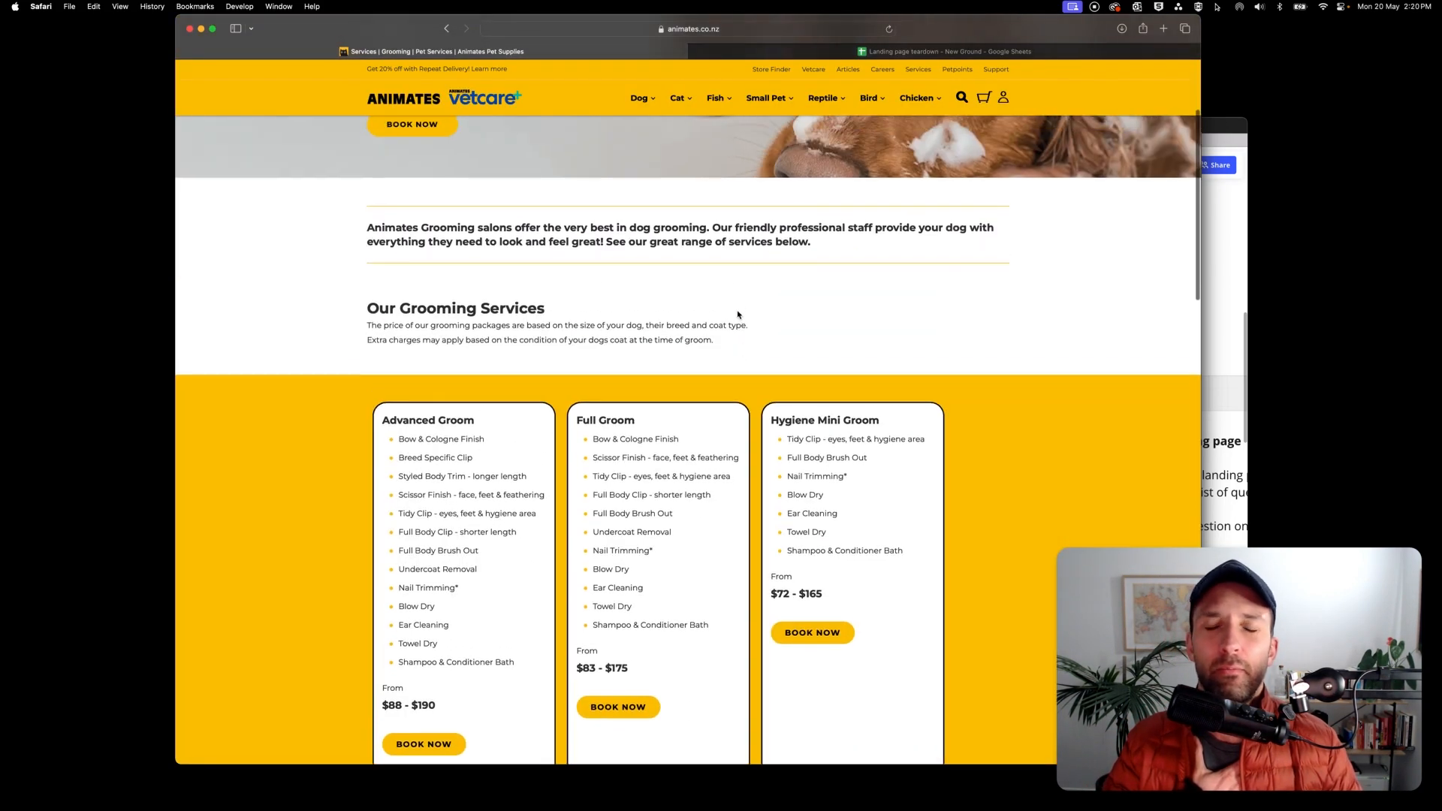
scroll(738, 316, "up", 5)
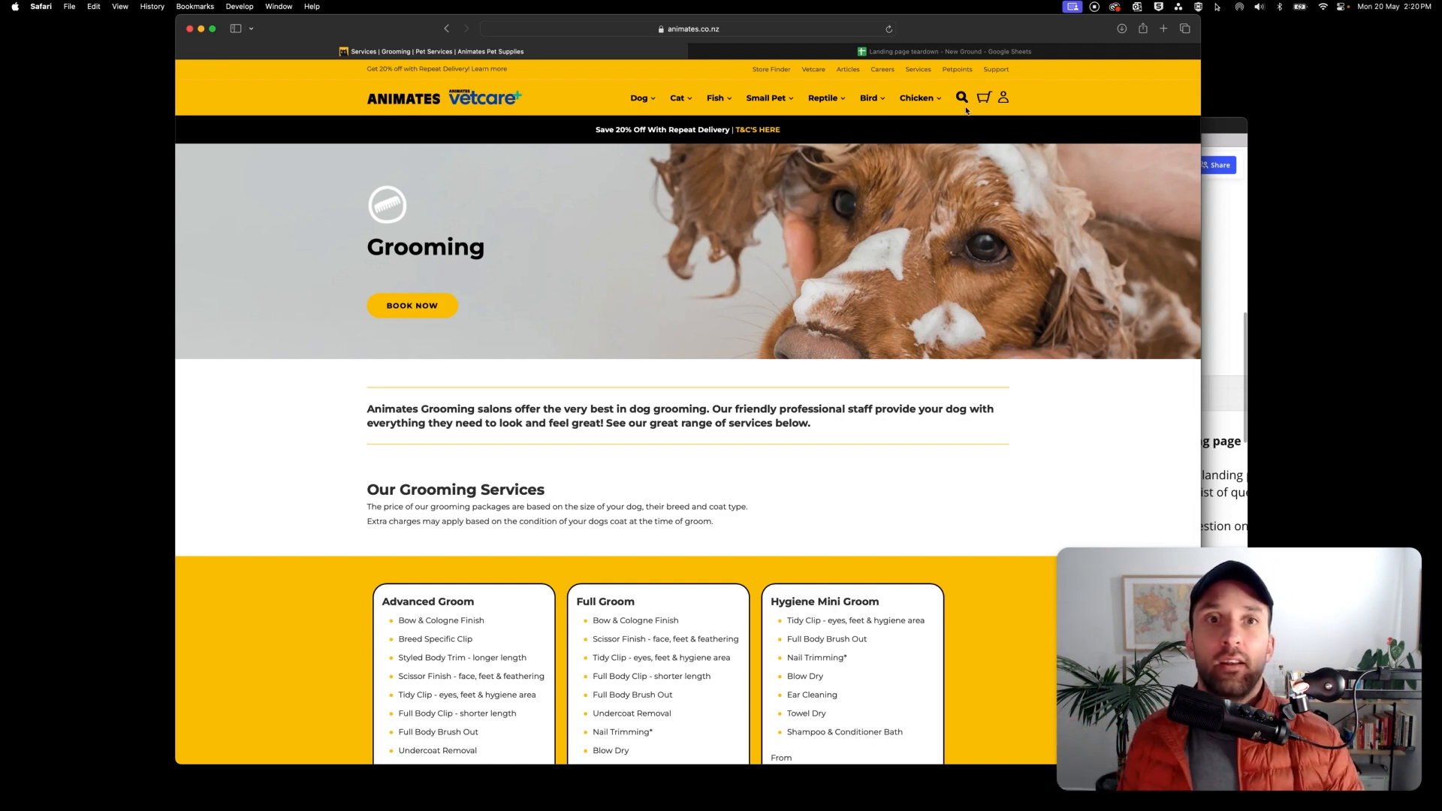
Revisit the most important questions in the teardown spreadsheet, including what the company does, where it operates and how dogs are cared for.
left_click(731, 52)
left_click(394, 195)
left_click(397, 207)
left_click(413, 283)
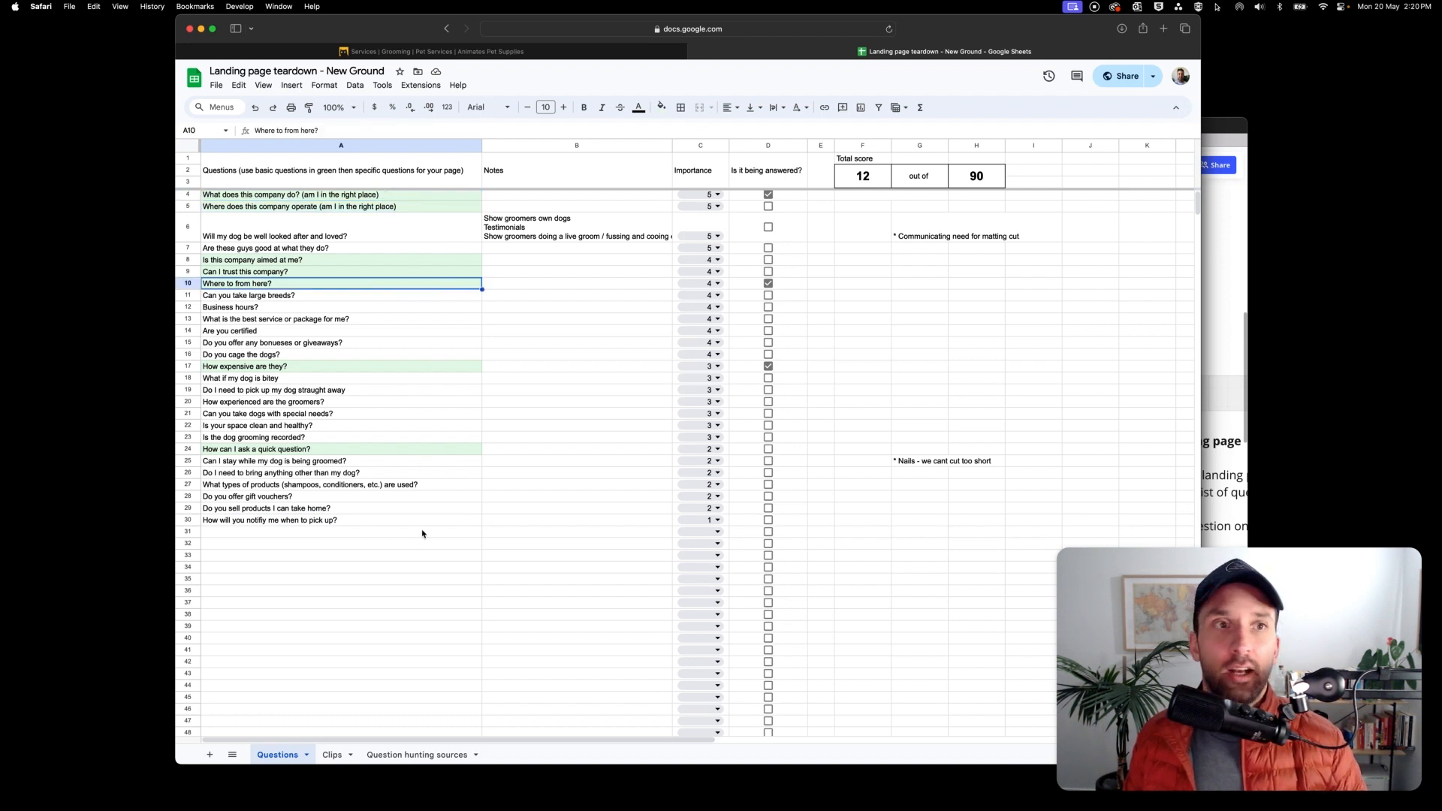
left_click(633, 196)
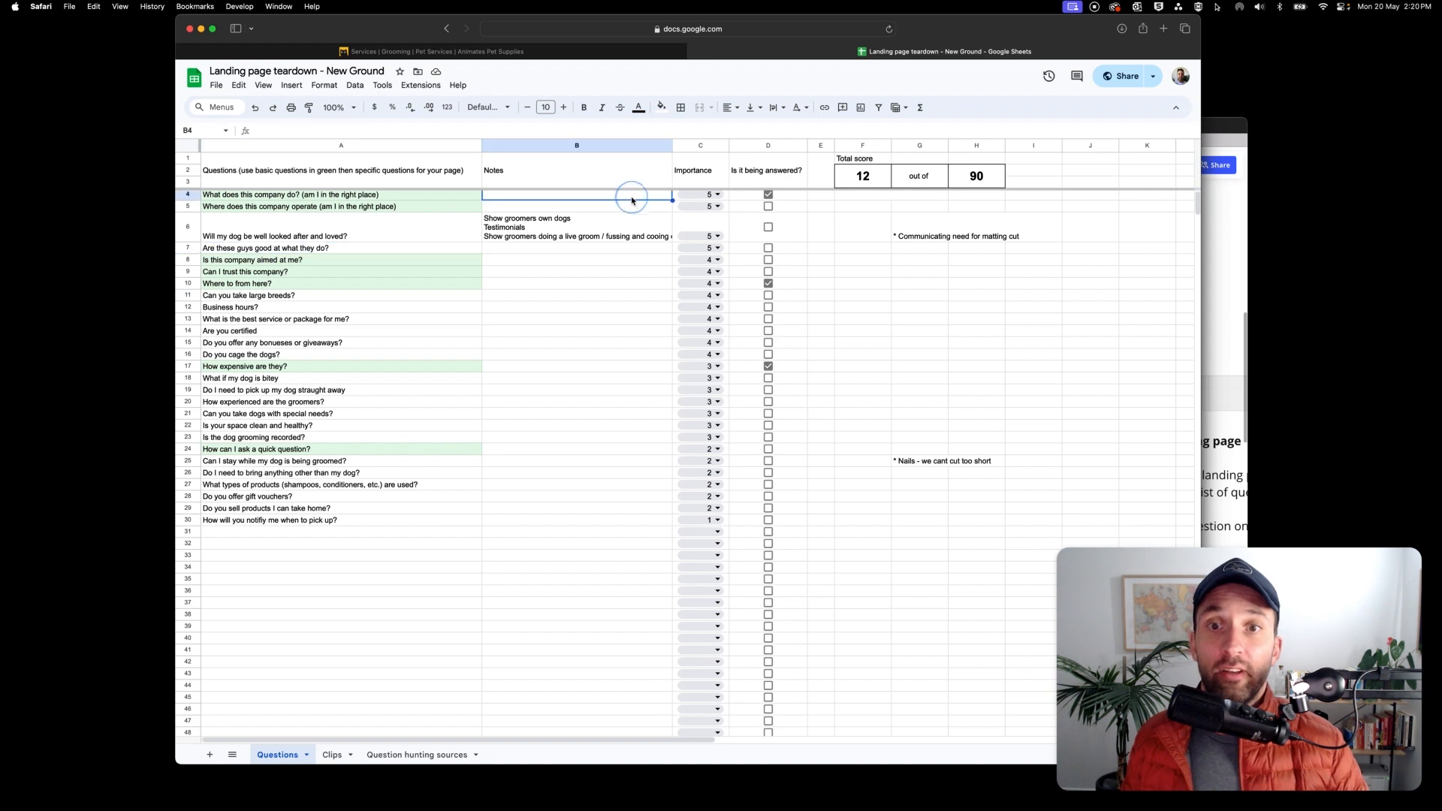
left_click(640, 251)
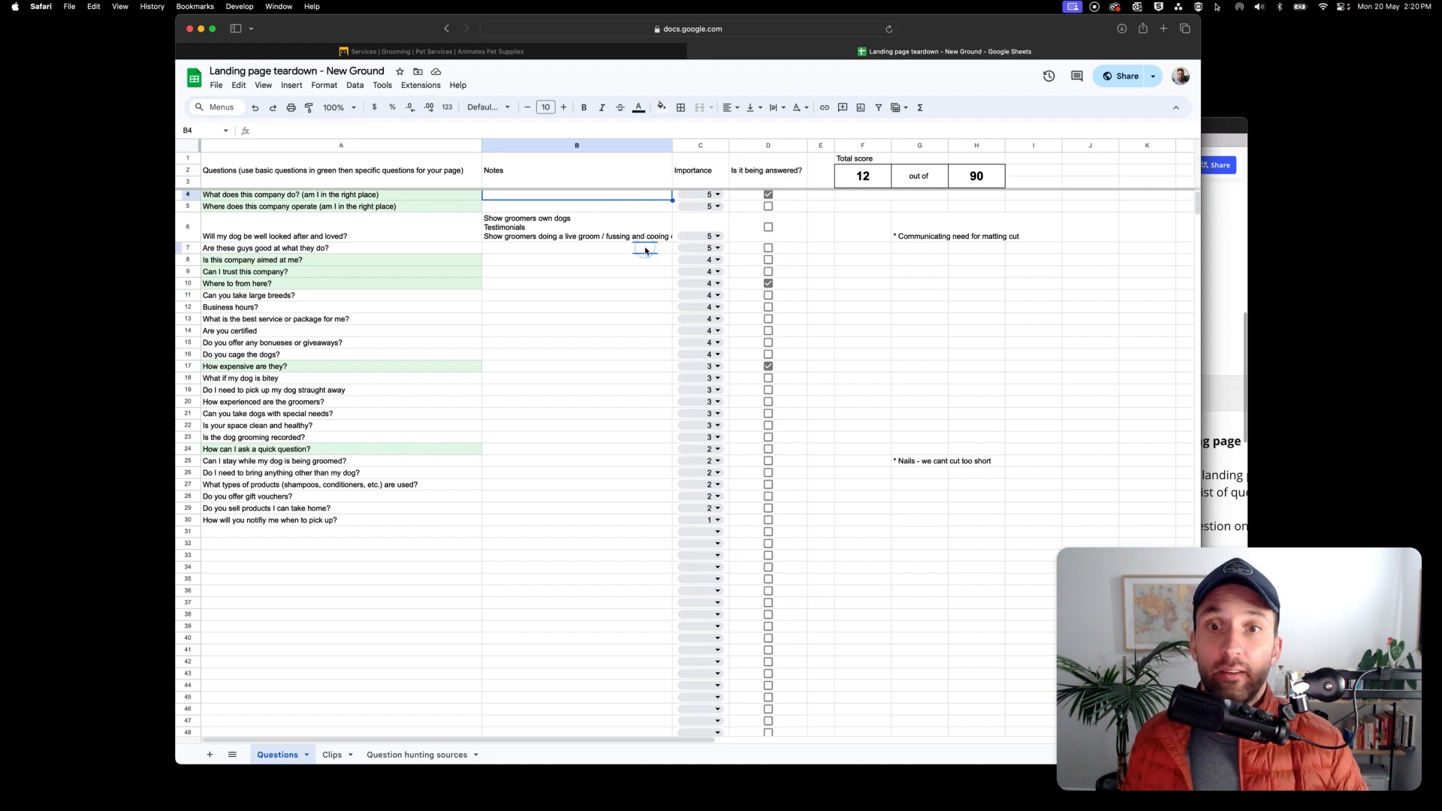
left_click(456, 229)
left_click(454, 251)
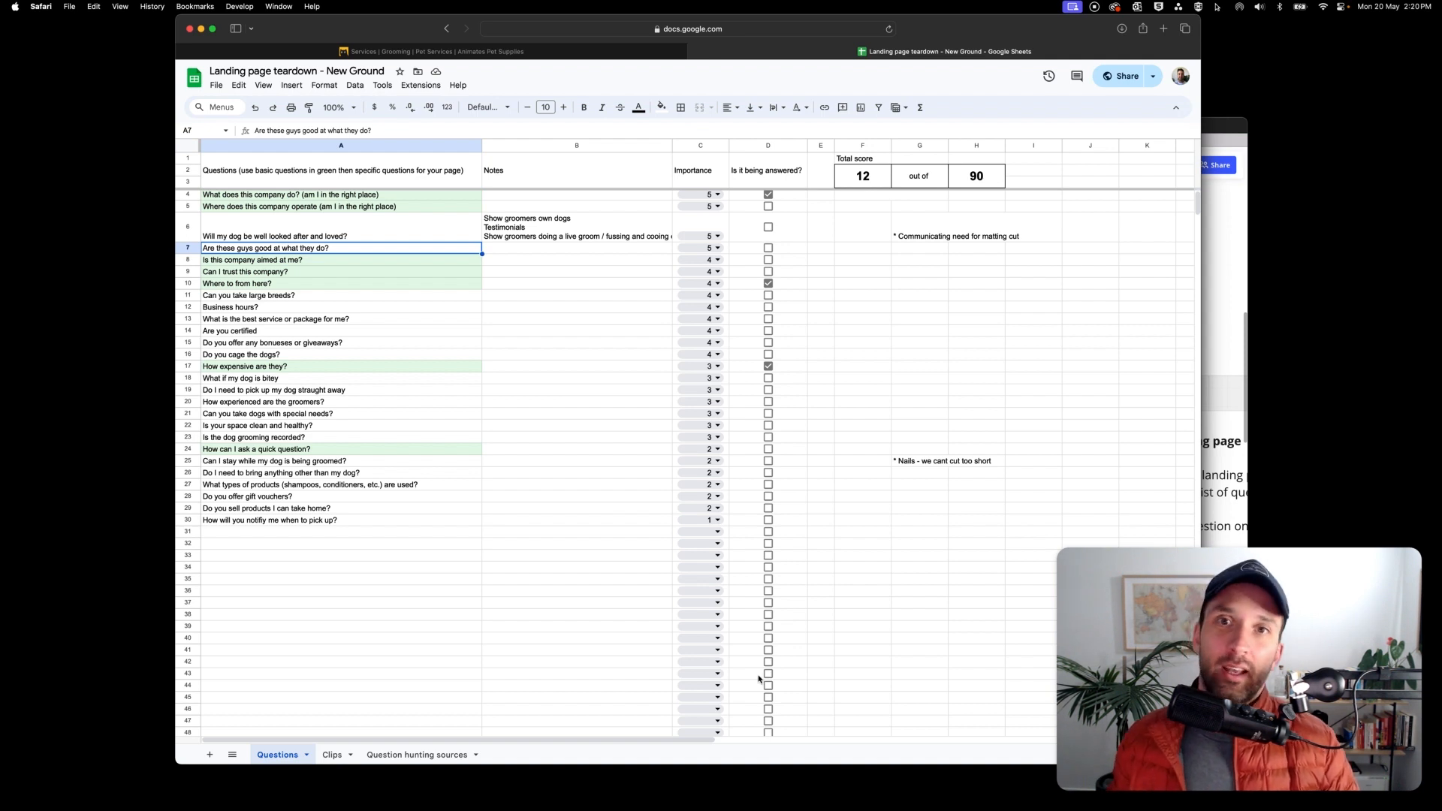
scroll(271, 317, "up", 1)
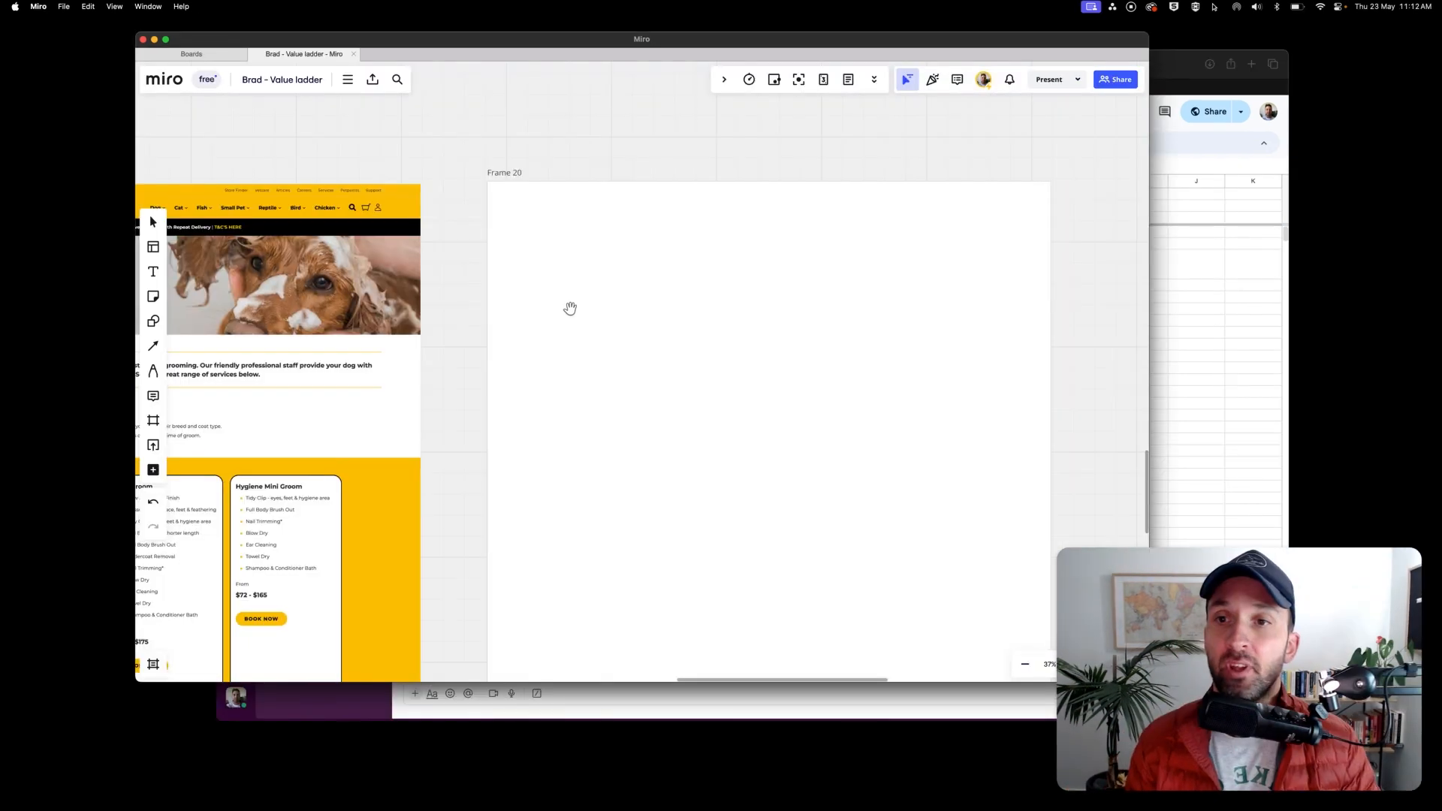
Add size-64 text reading "Title that speaks to" near the top of the blank Frame 20 beside the grooming page screenshot.
left_click_drag(570, 308, 760, 296)
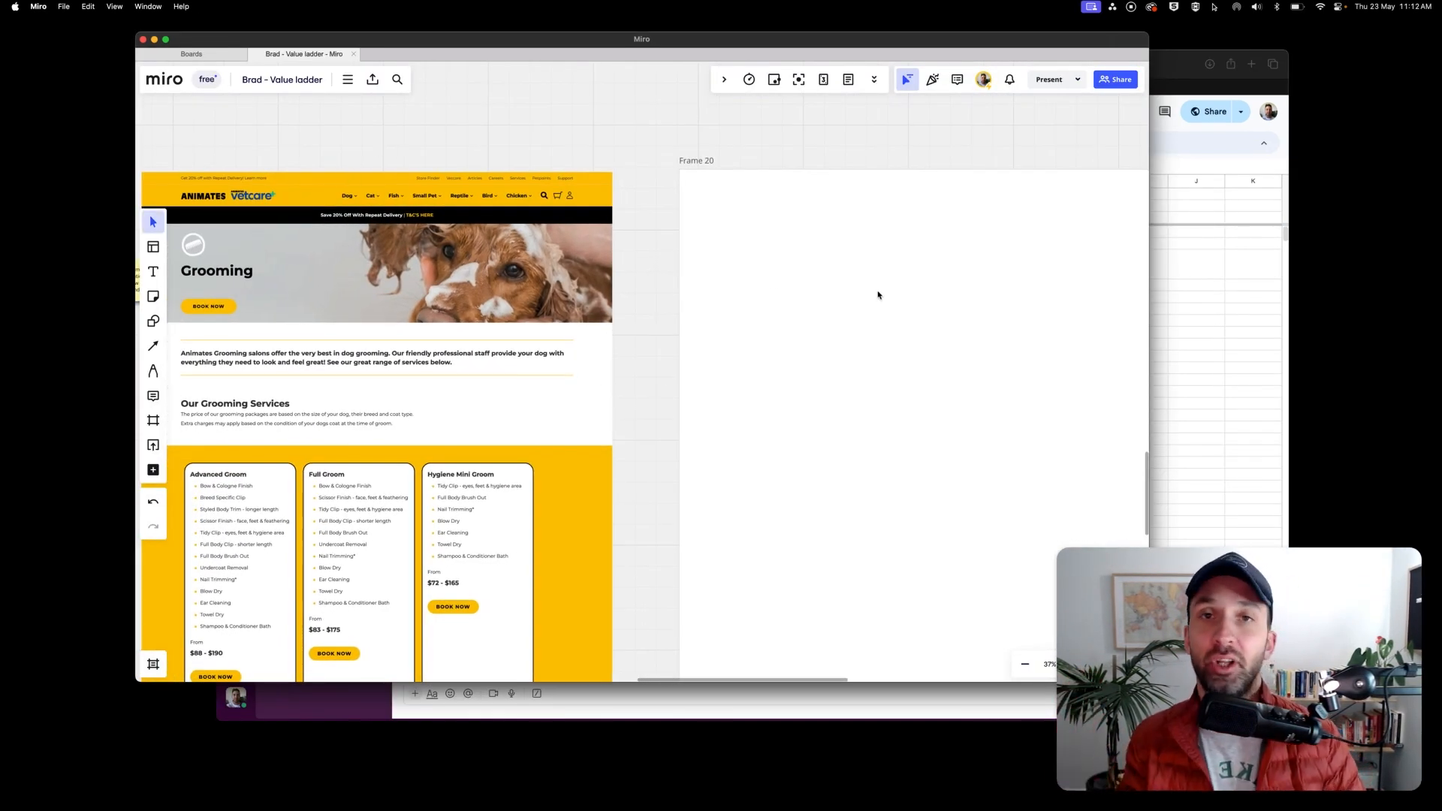
left_click_drag(874, 300, 875, 294)
scroll(875, 294, "up", 10)
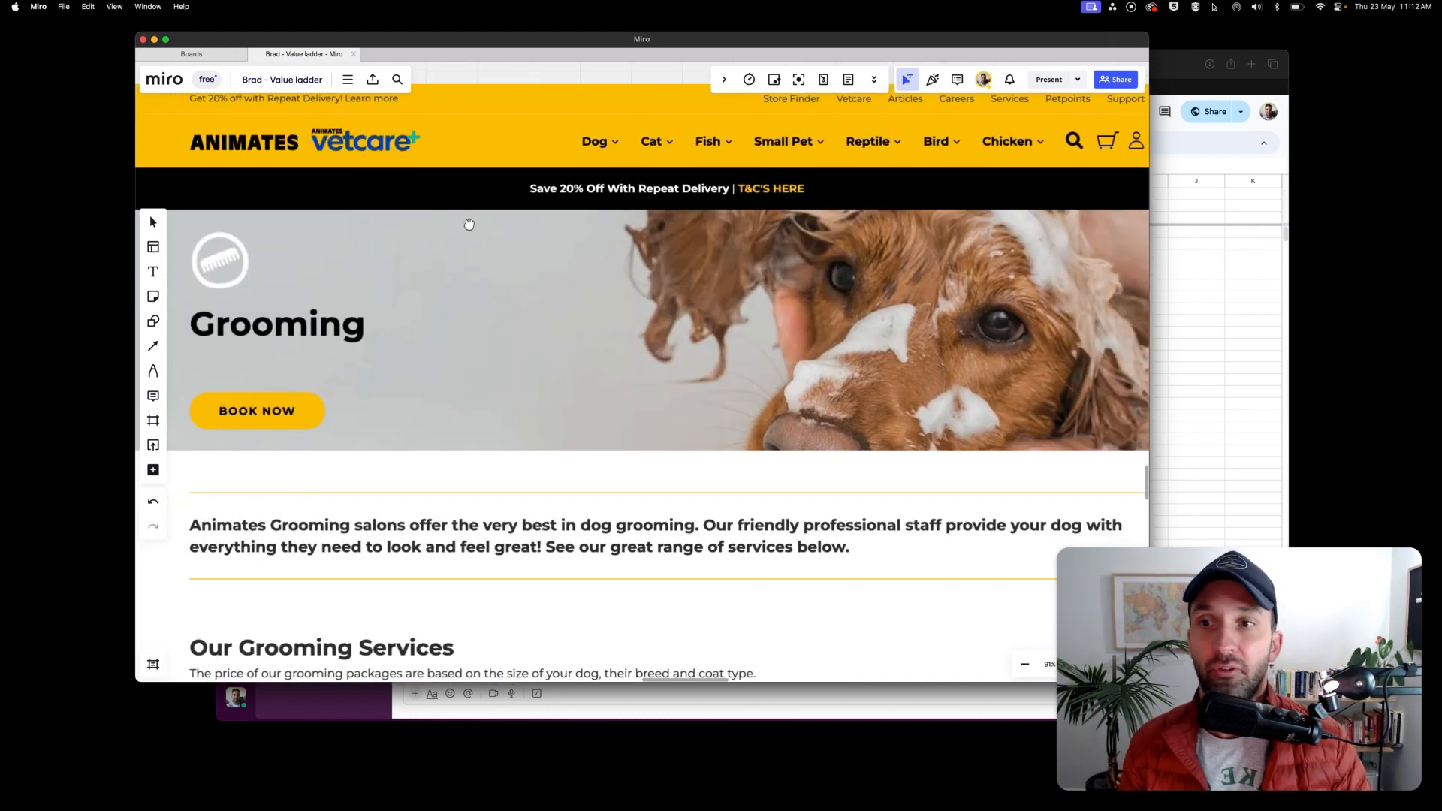
left_click_drag(408, 232, 841, 153)
key("v")
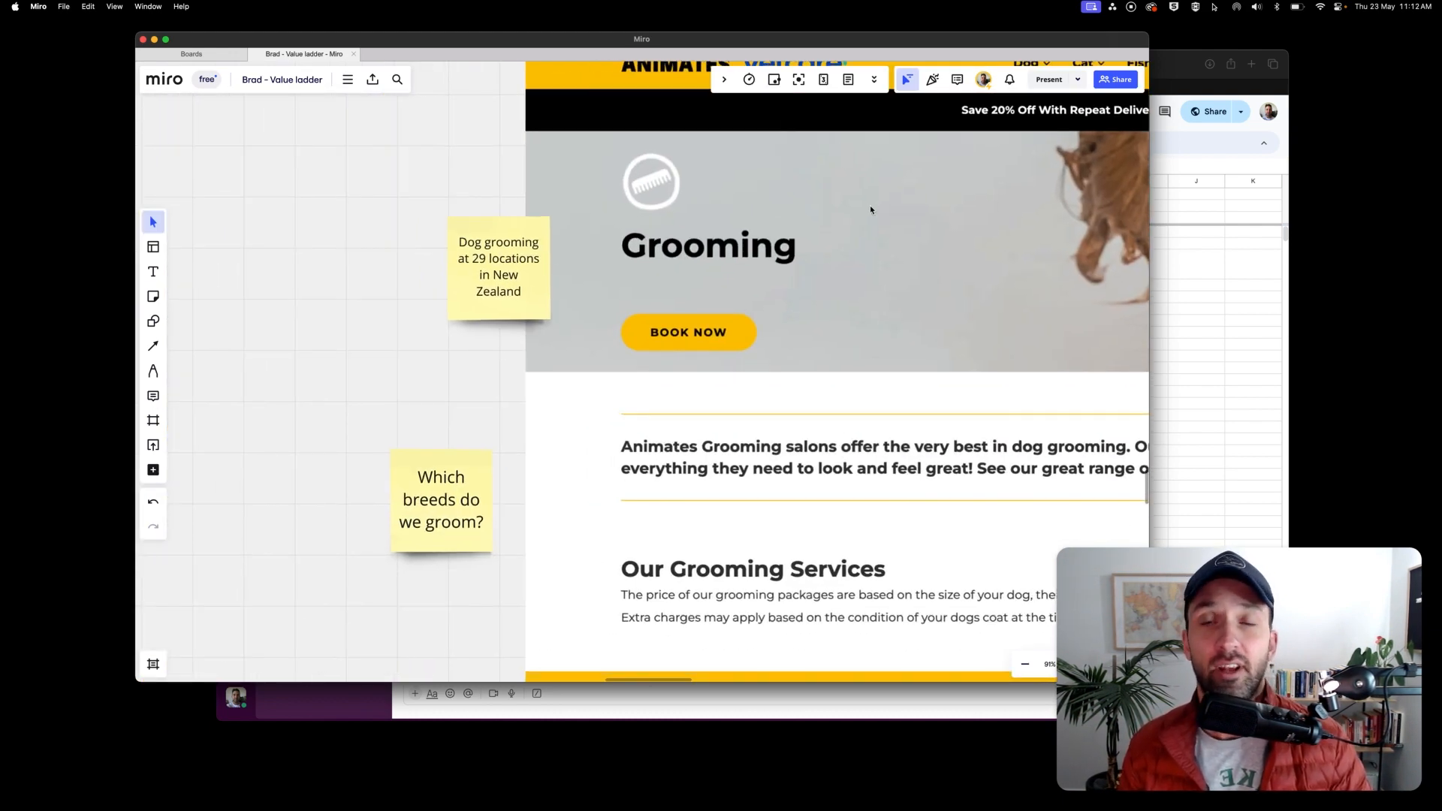
key("t")
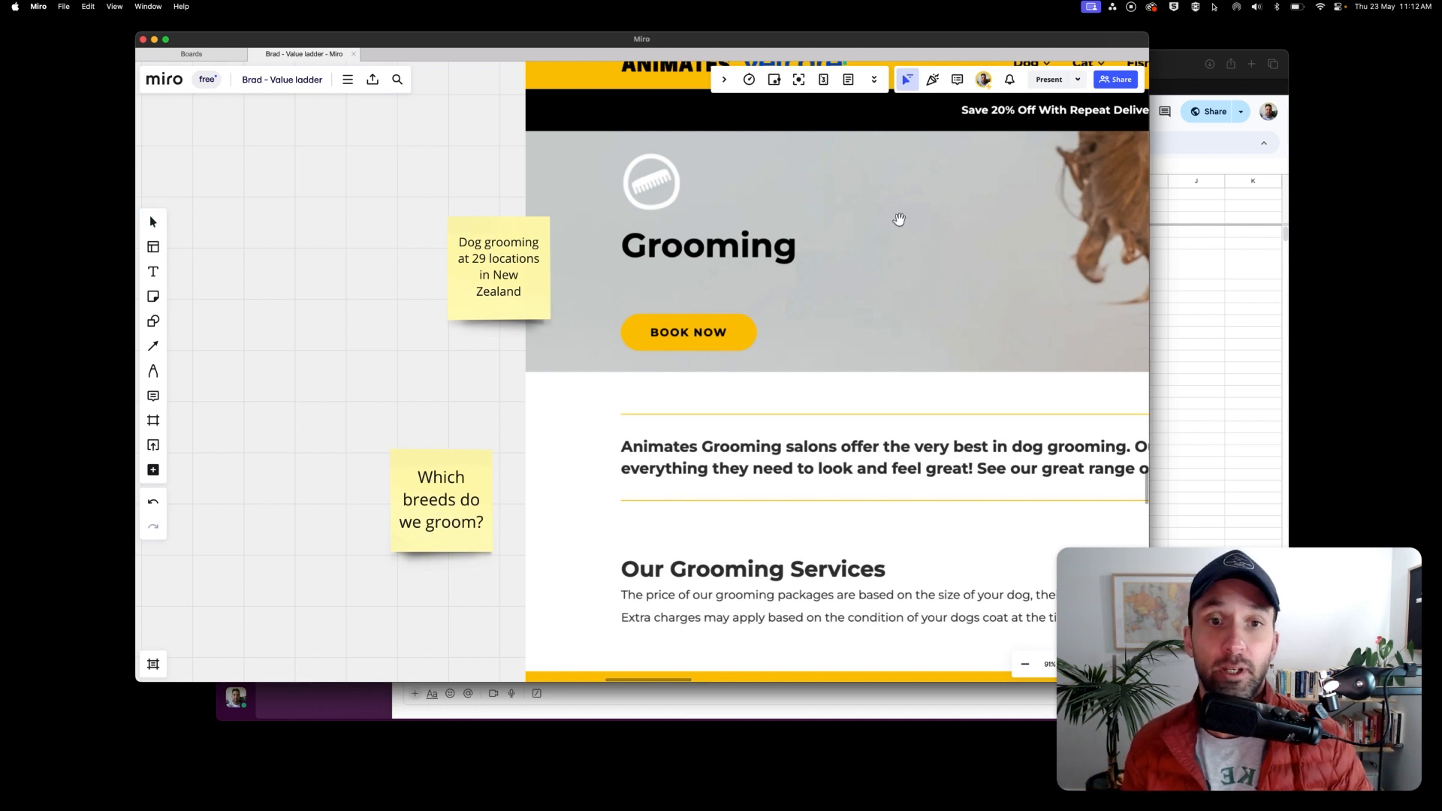
scroll(520, 223, "down", 5)
left_click(706, 220)
type("Grooming")
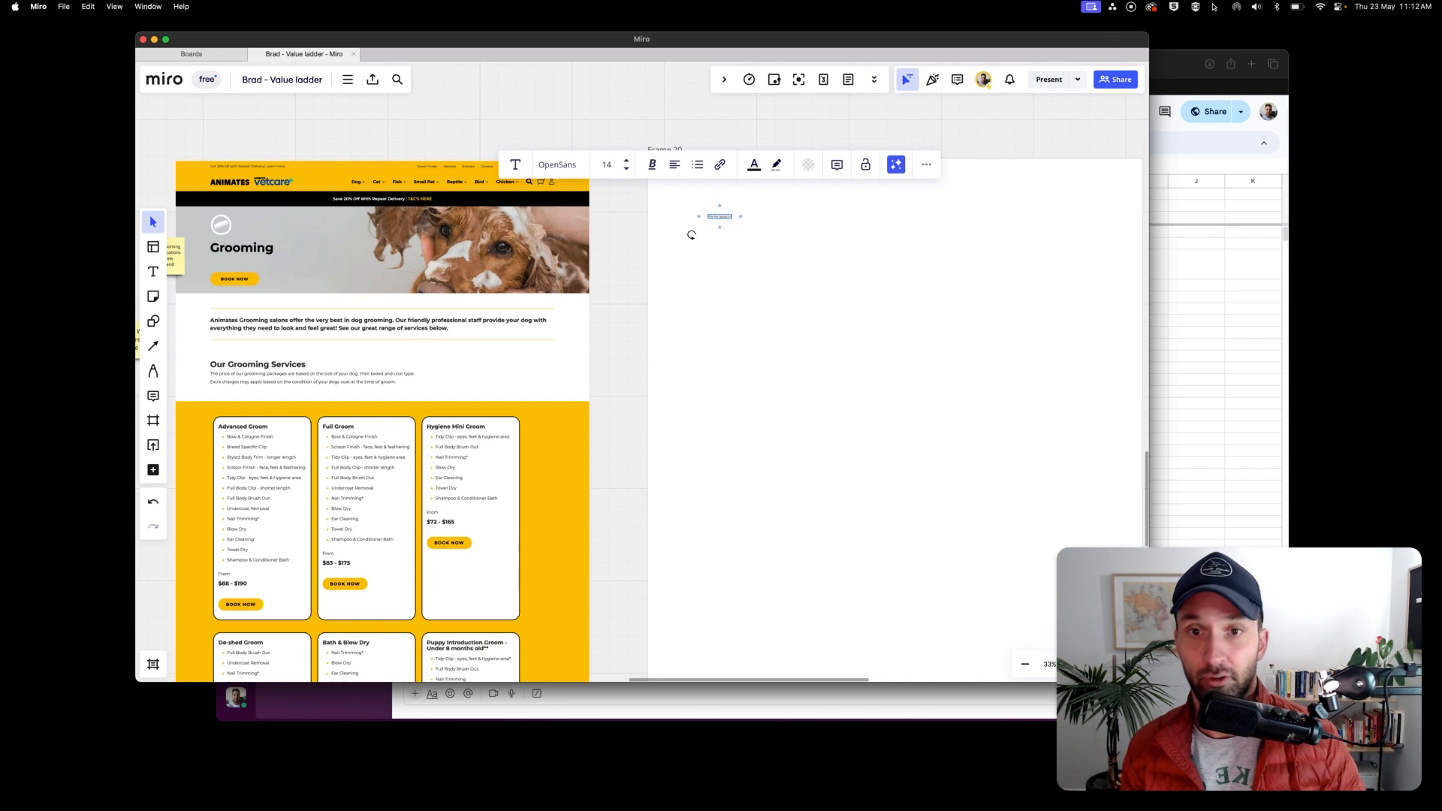
type("Title that speaks to")
left_click(933, 237)
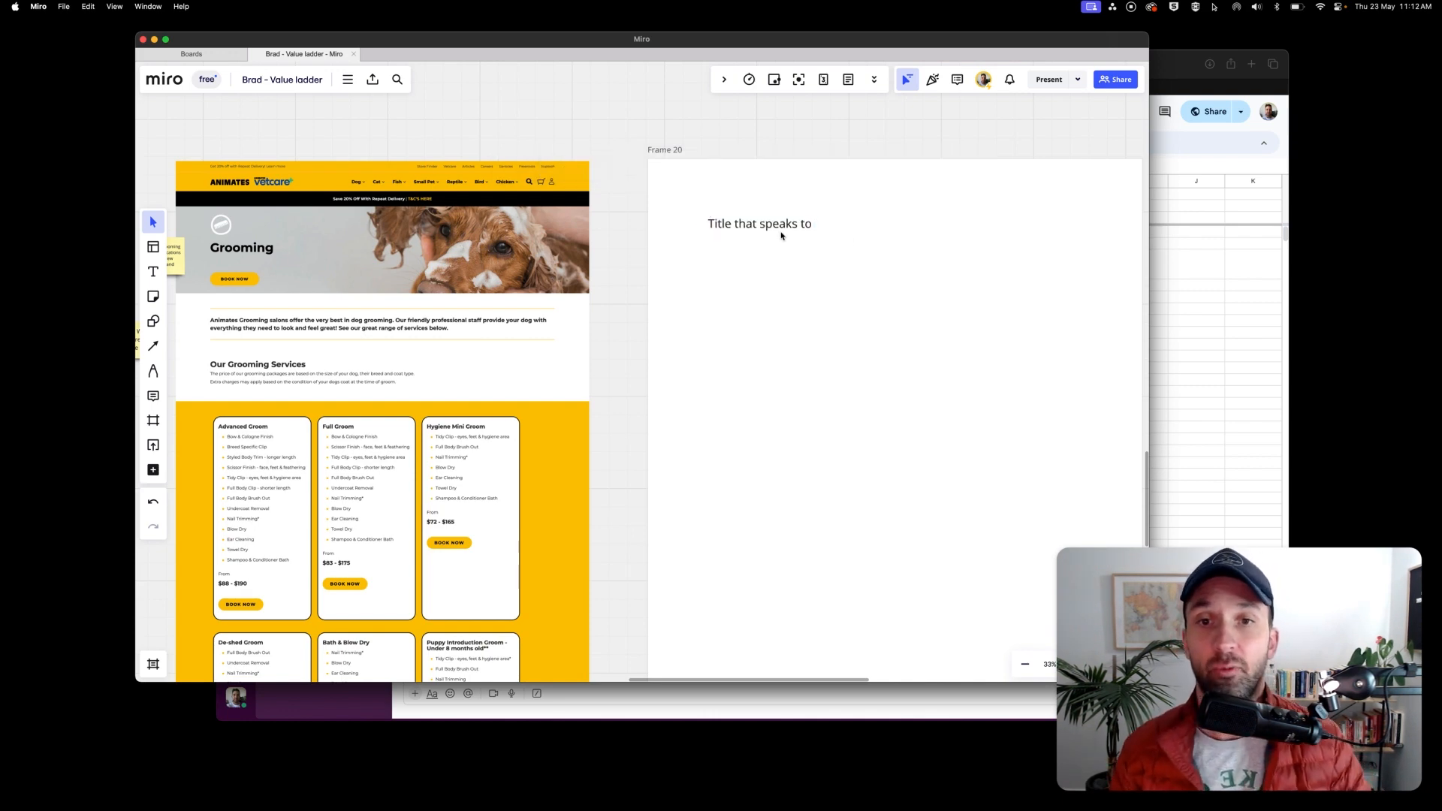
Switch to the teardown spreadsheet and check the highest-importance questions that the new title has to answer.
key("super+Tab")
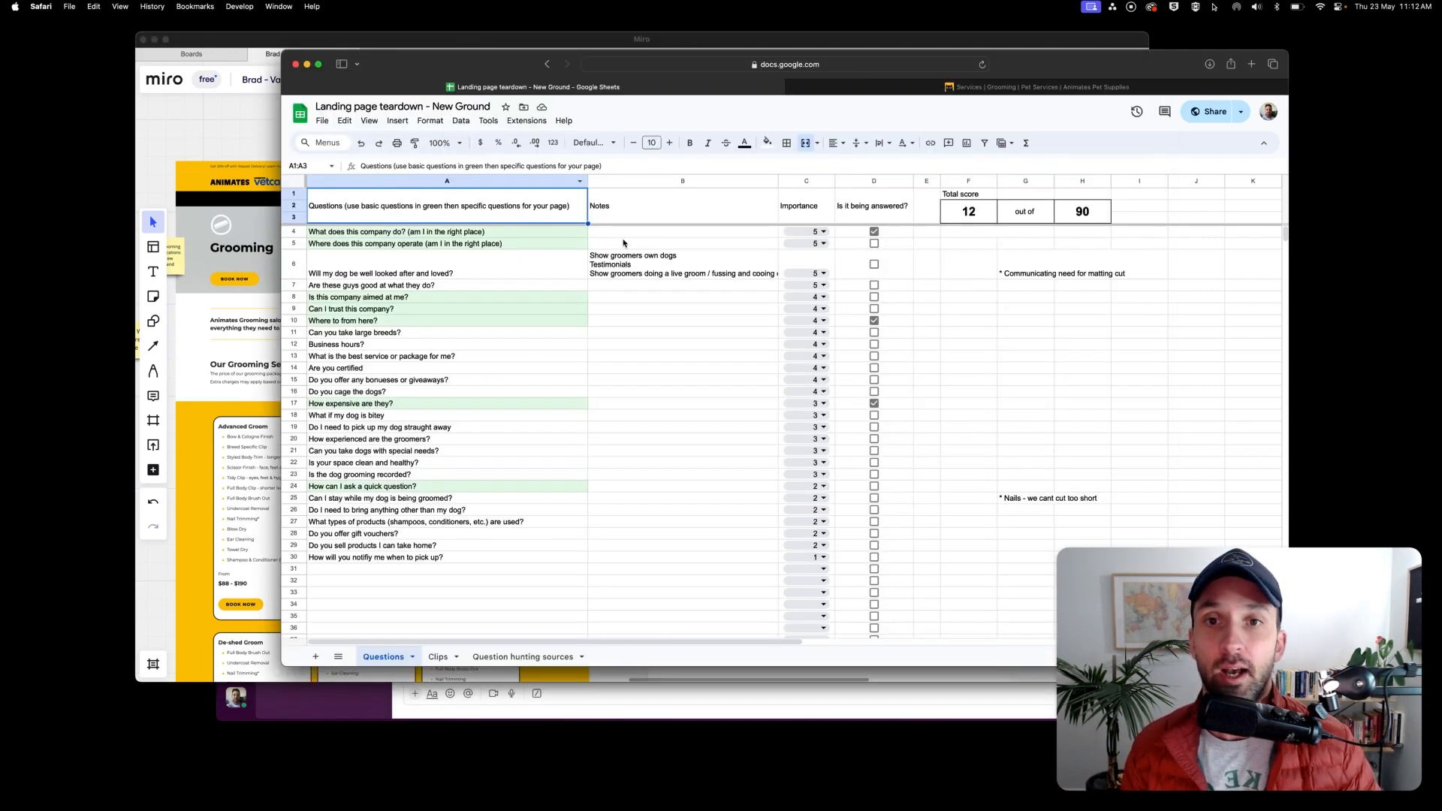
key("super+Tab")
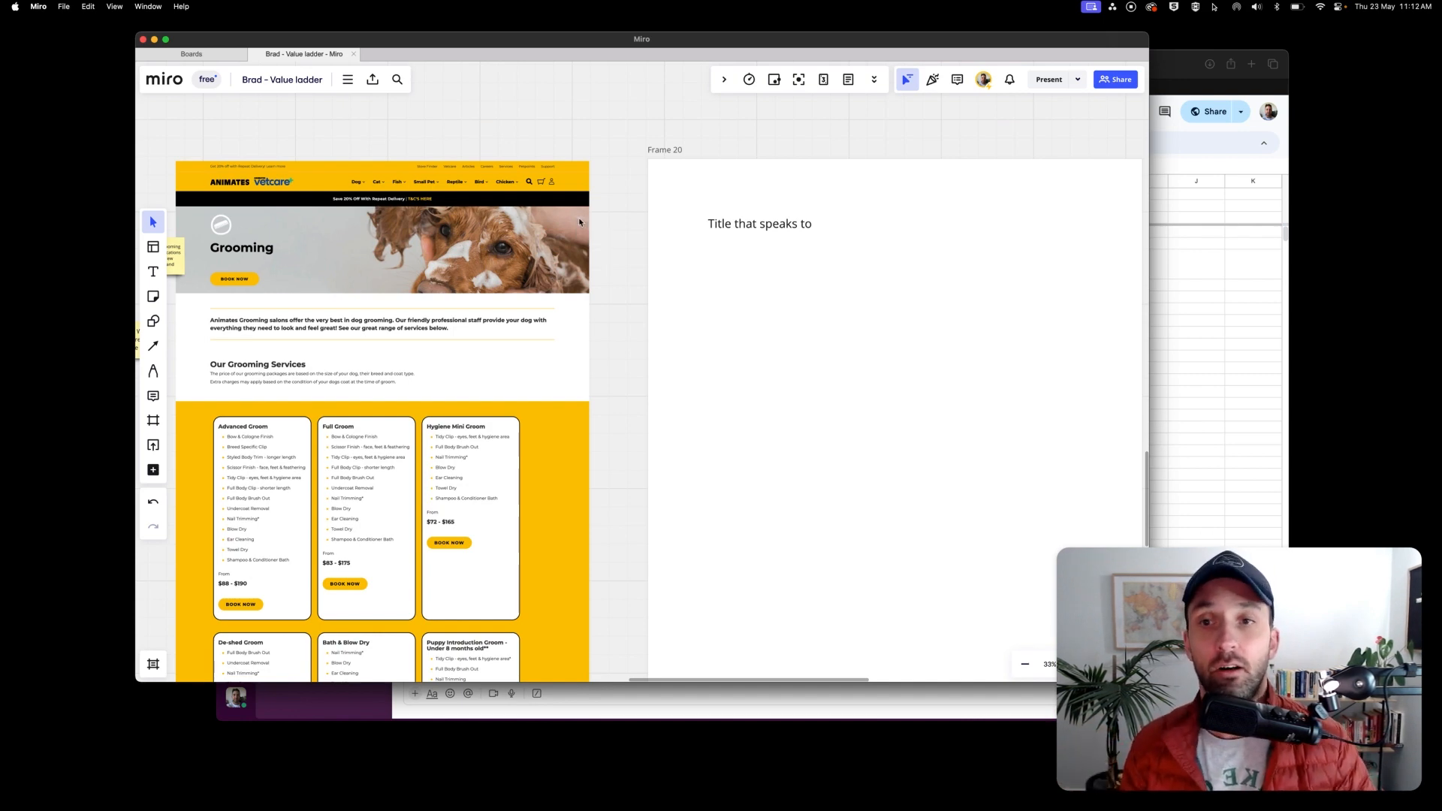
key("super+Tab")
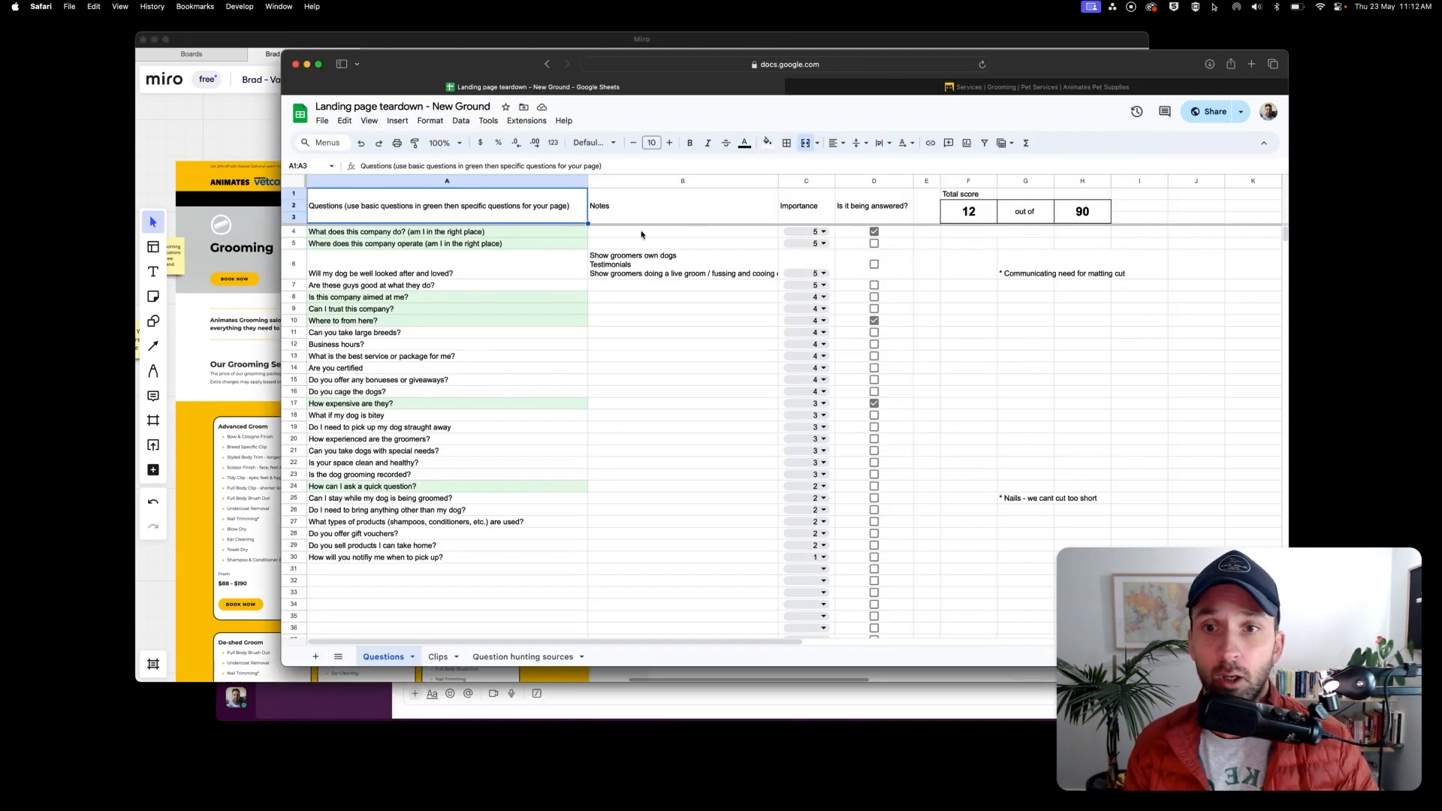
left_click(451, 285, "shift")
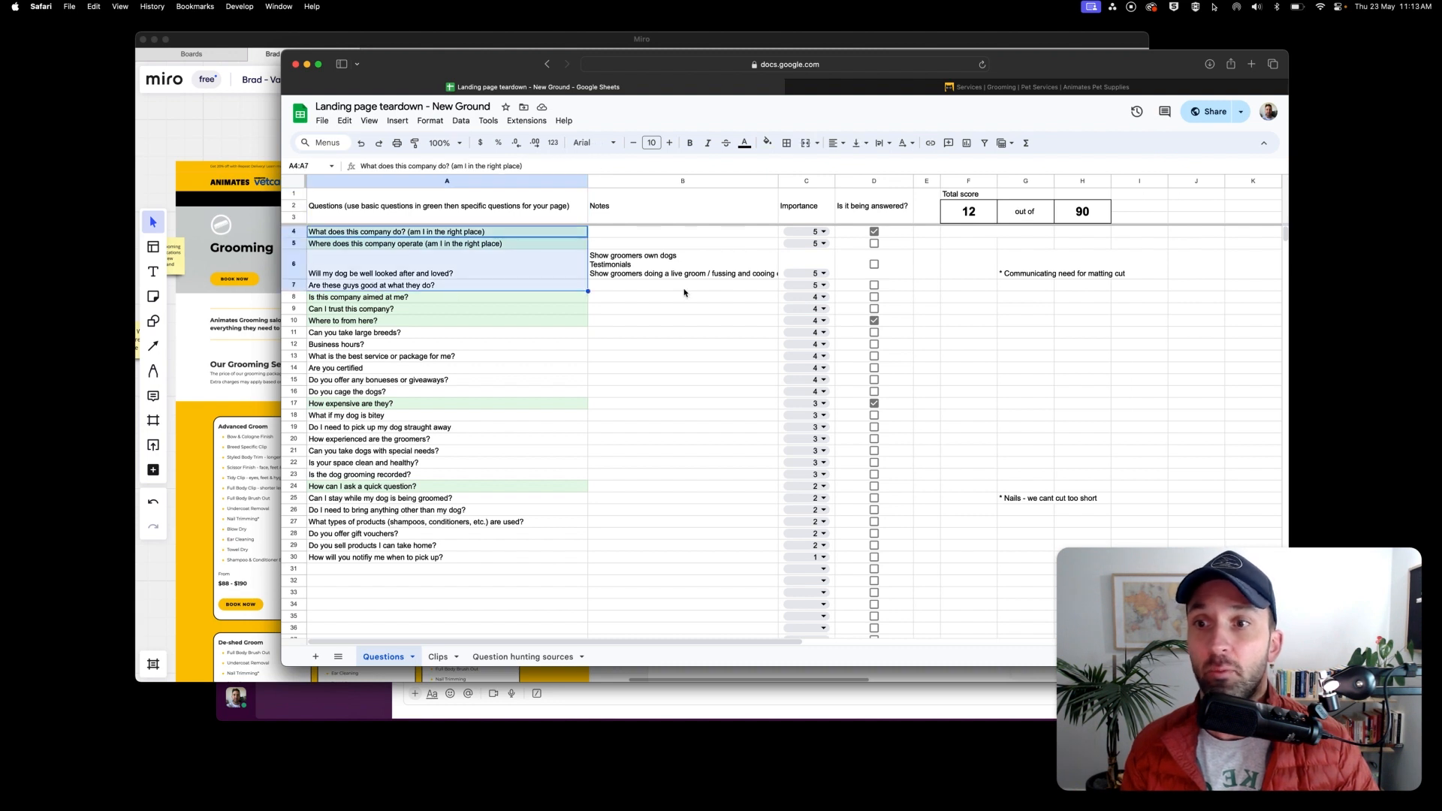
left_click(446, 259)
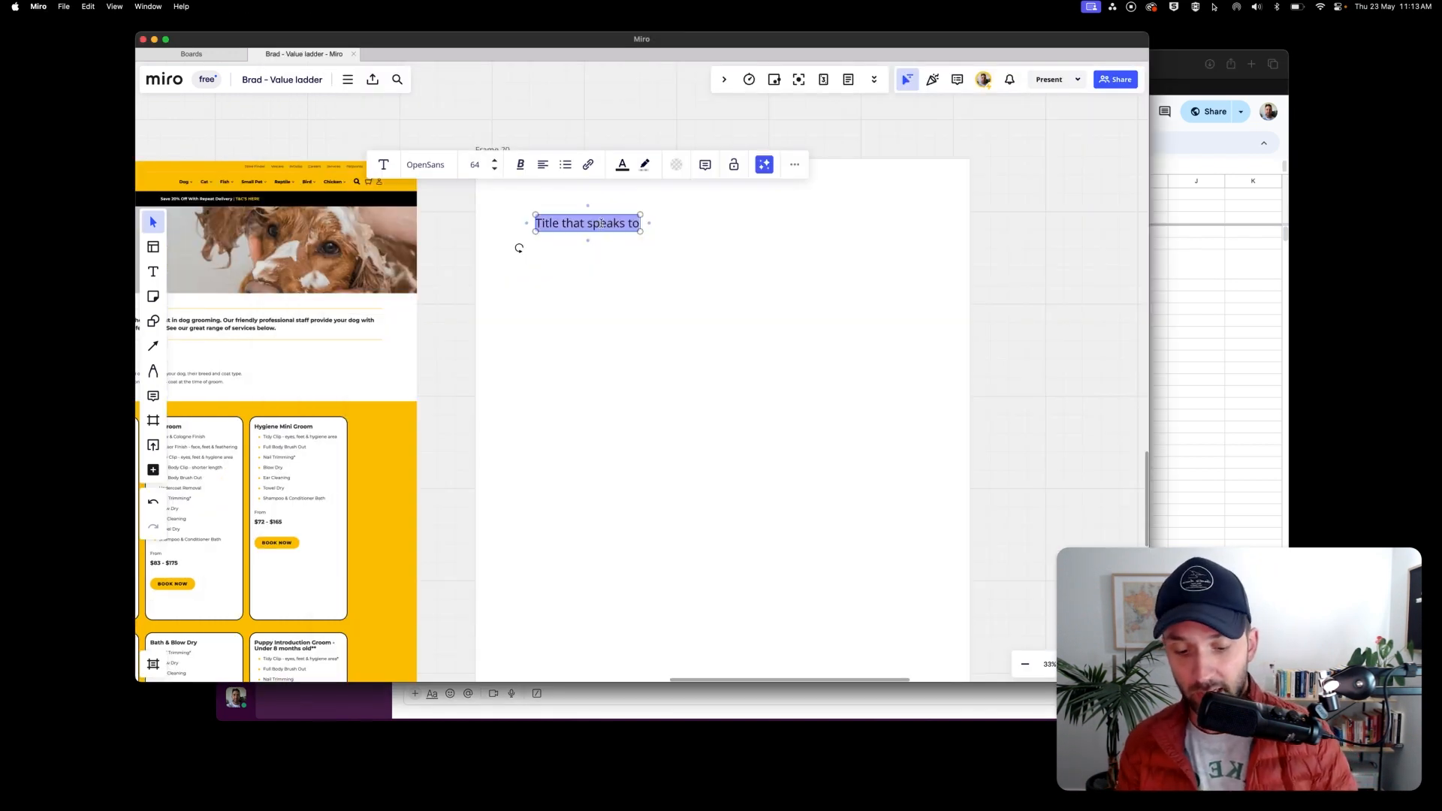
Reword the Miro title as "Dog grooming title that speaks to love and care" and format it in bold on two lines.
type("Dog grooming title that sea")
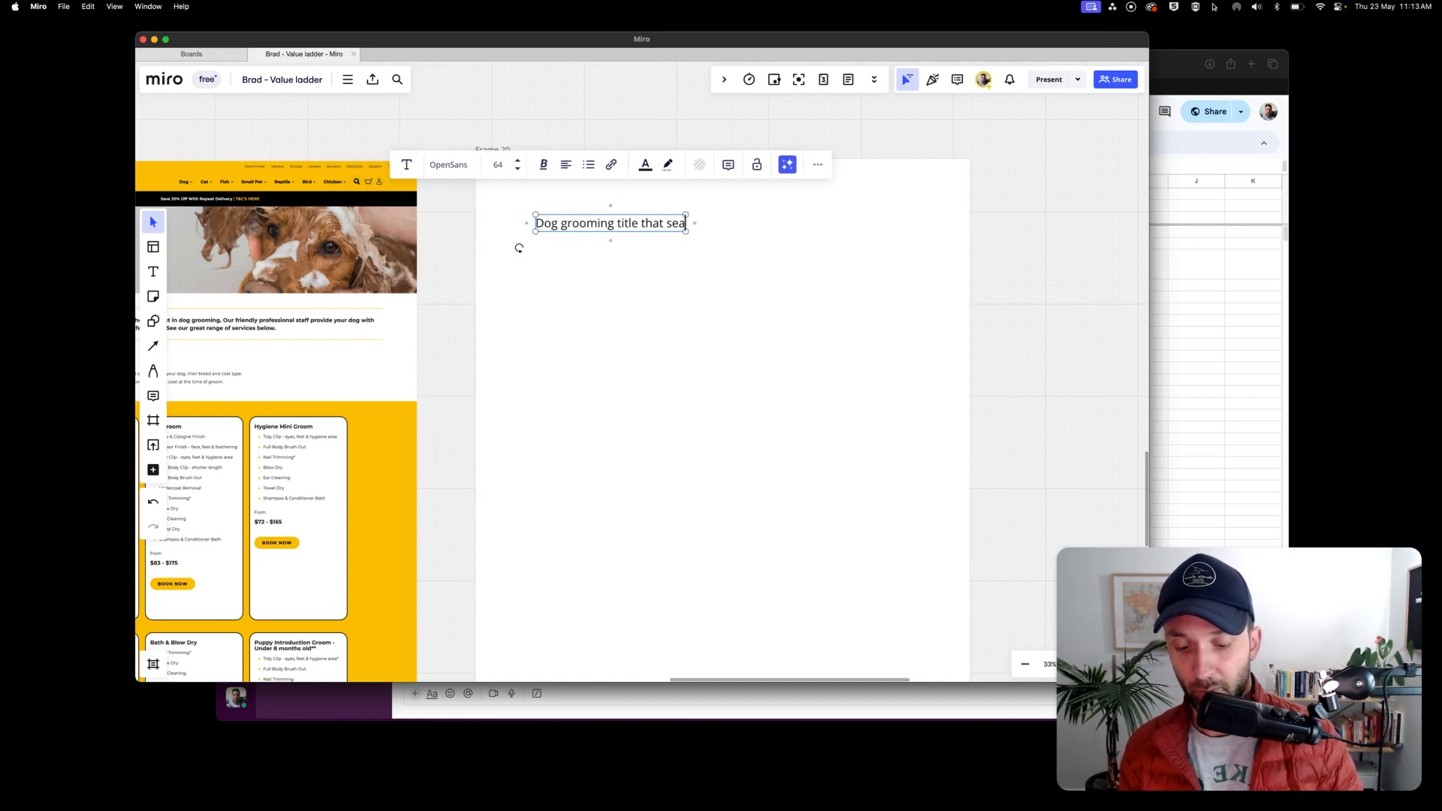
type("ks to love and ca")
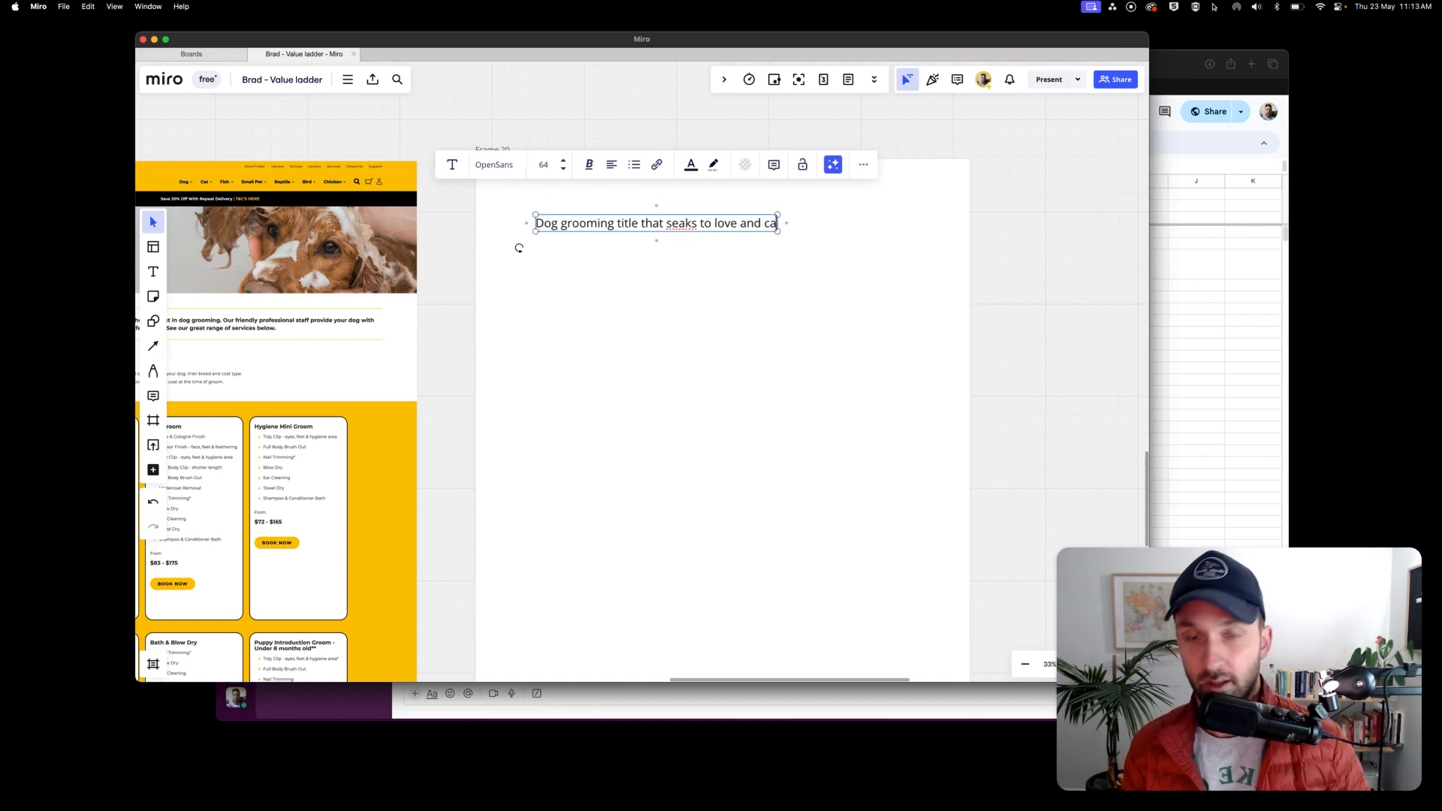
type("re")
key("alt+Left")
key("alt+Left")
key("alt+Left")
key("Left")
key("Left")
key("Left")
key("Left")
key("Left")
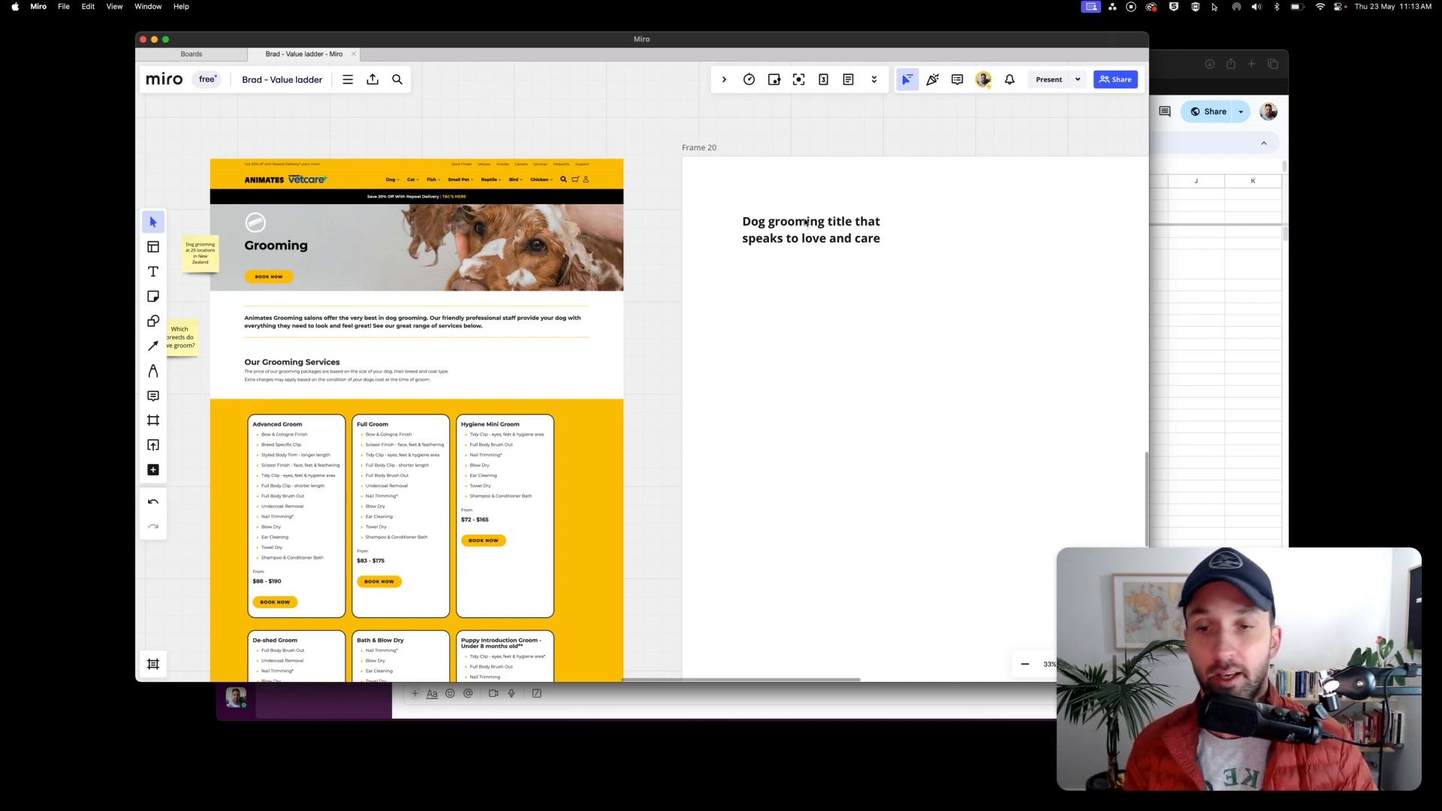
Duplicate the title directly below itself, remove the copy's bold formatting and set its font size to 36.
left_click_drag(805, 223, 800, 267)
double_click(801, 267)
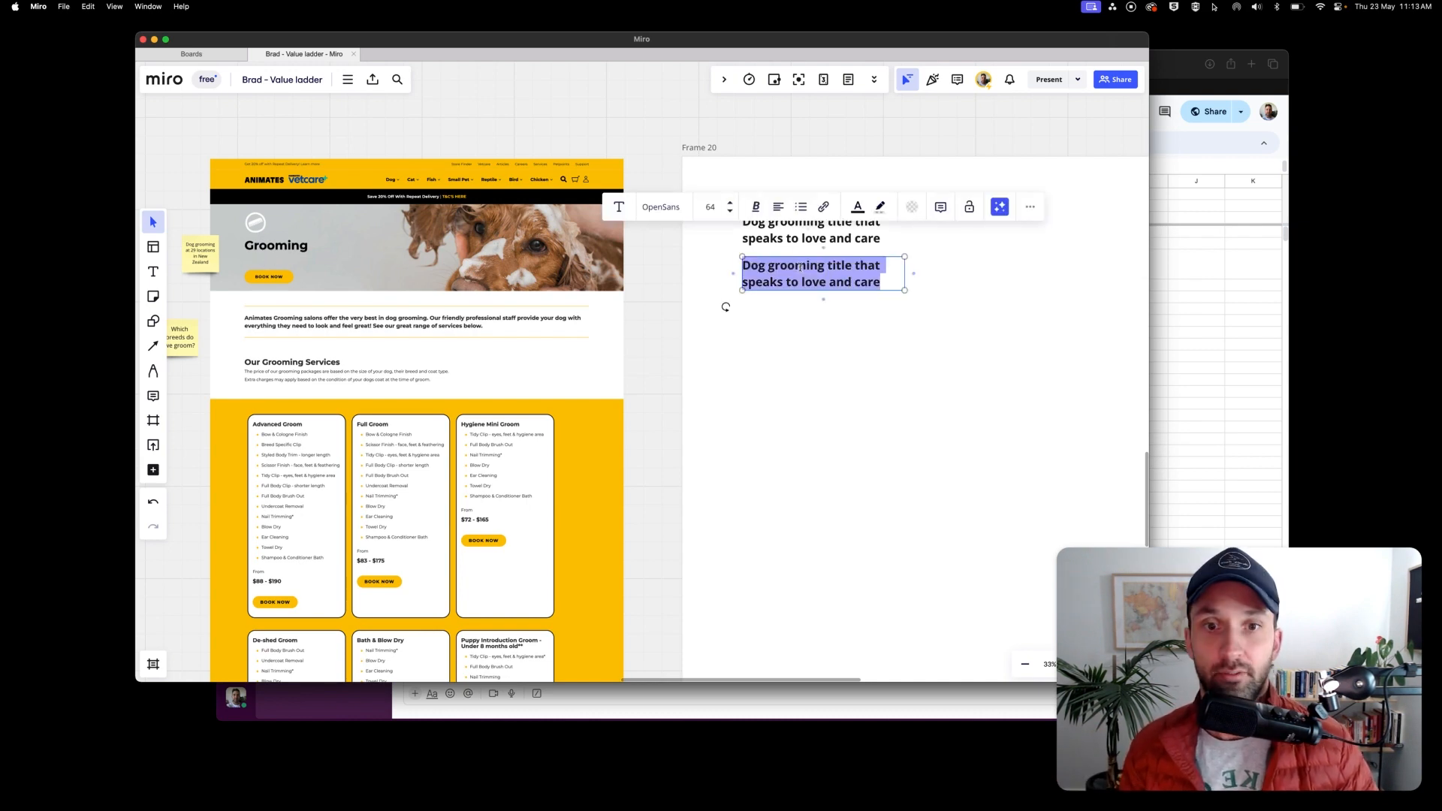
left_click(757, 209)
left_click(730, 214)
left_click(730, 214)
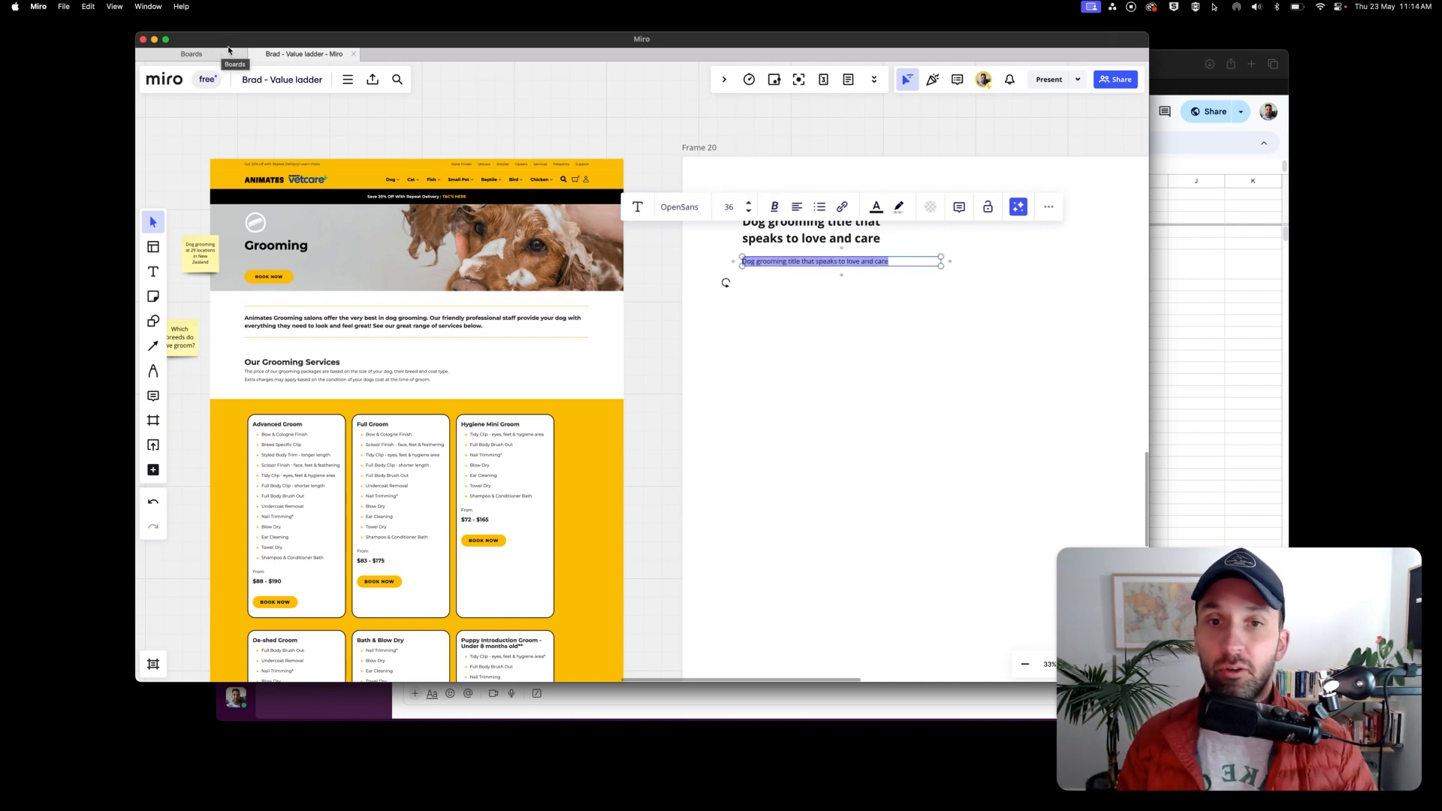
Replace the duplicated text with "Sub title that speaks to range of dog breeds".
type("S")
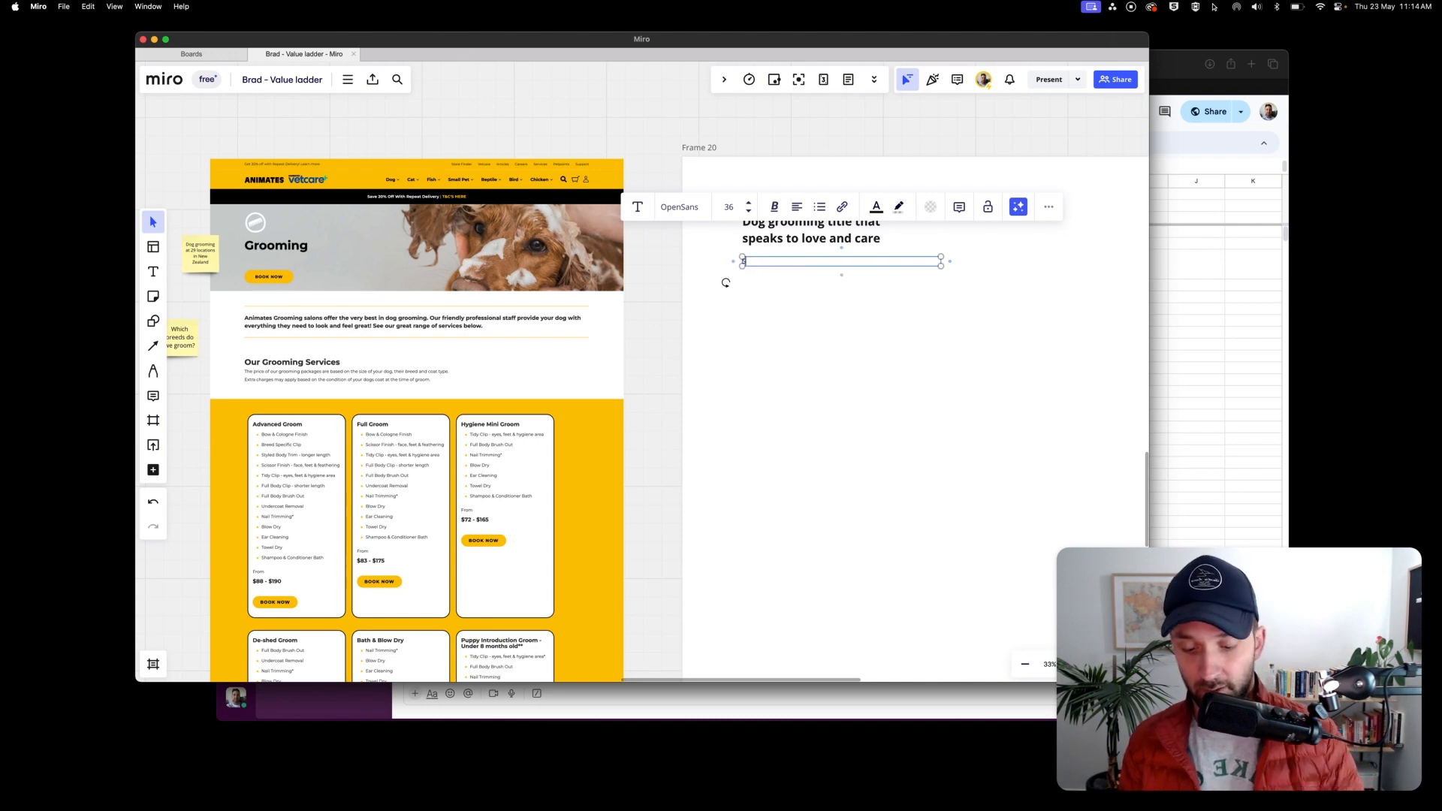
type("ub title")
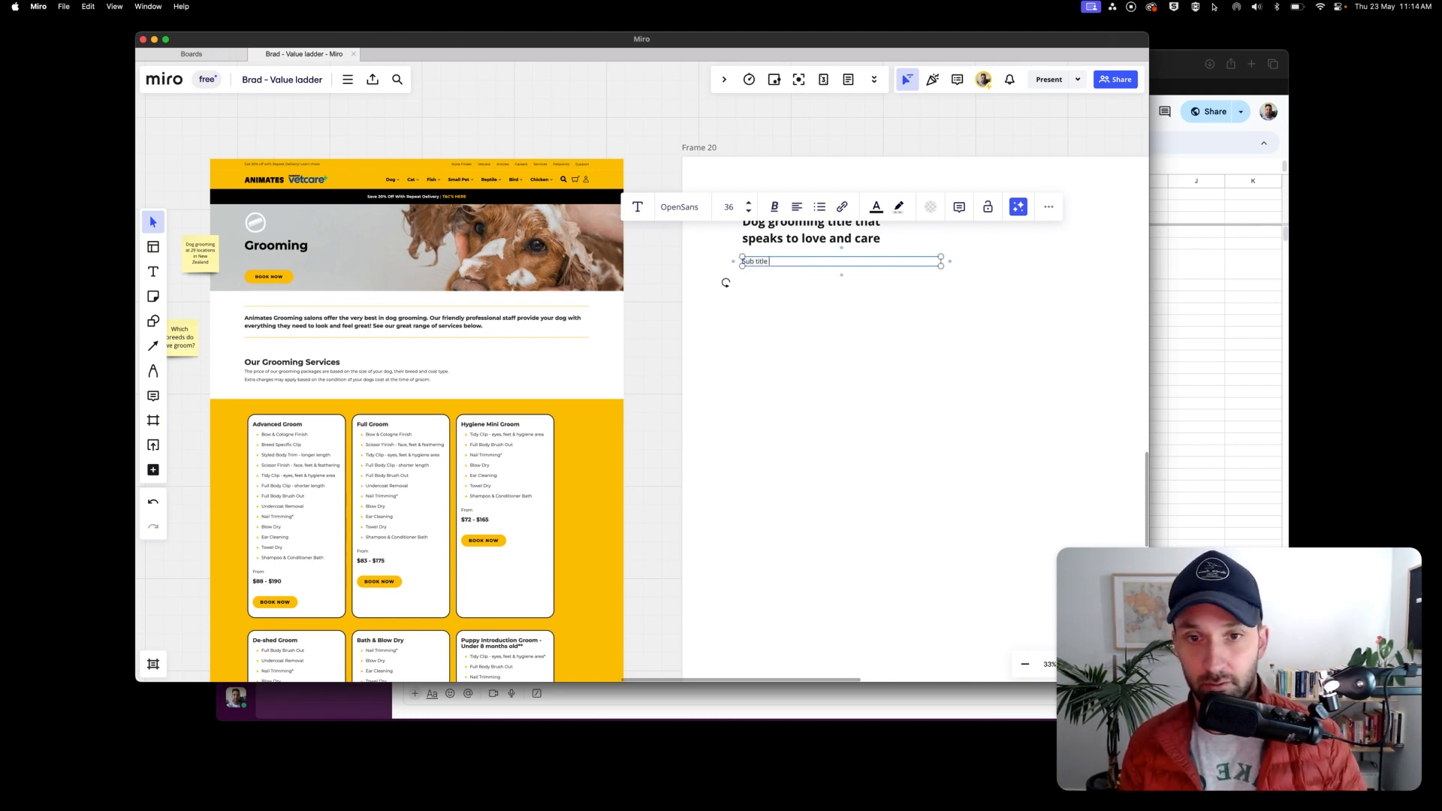
type(" that a sp")
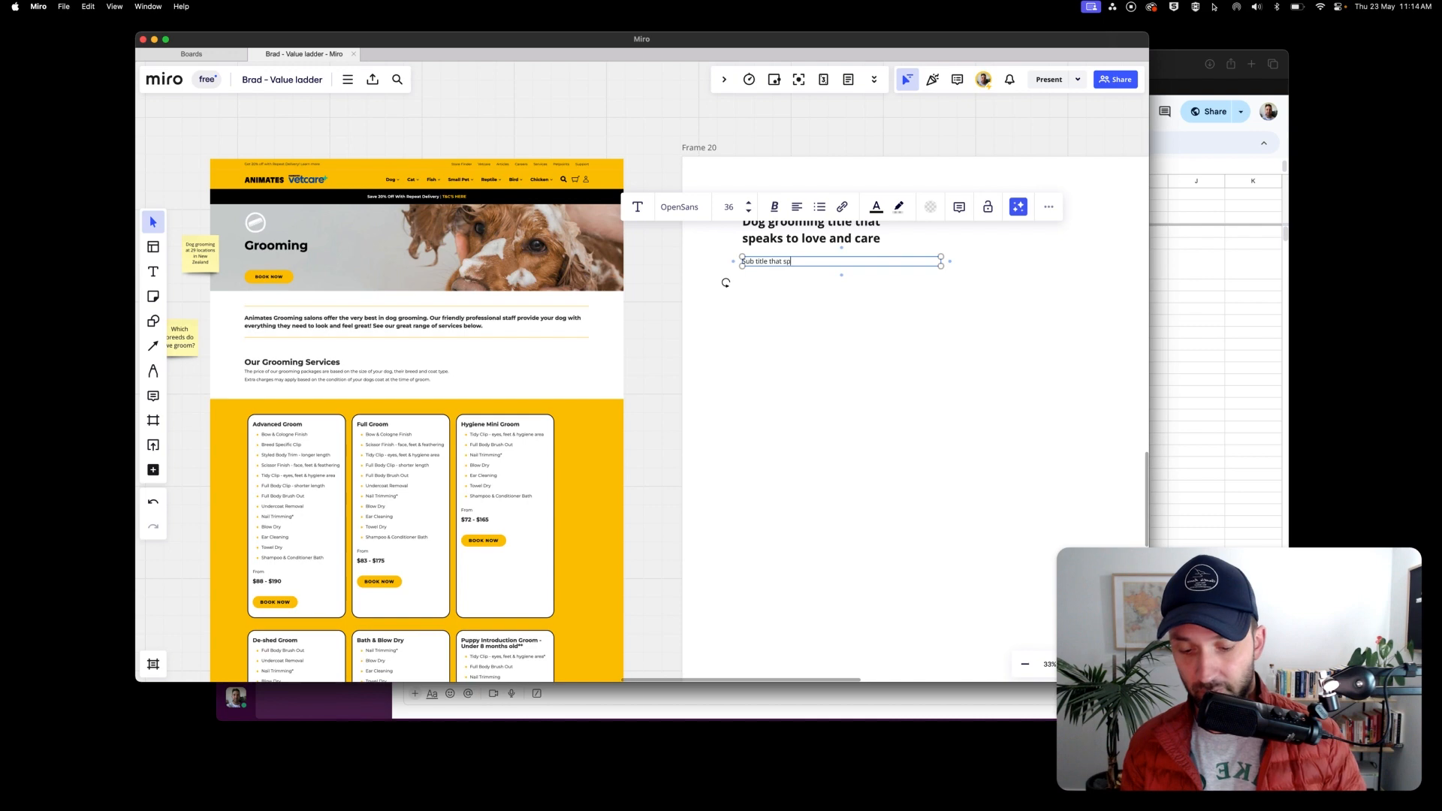
type("eaks to range of")
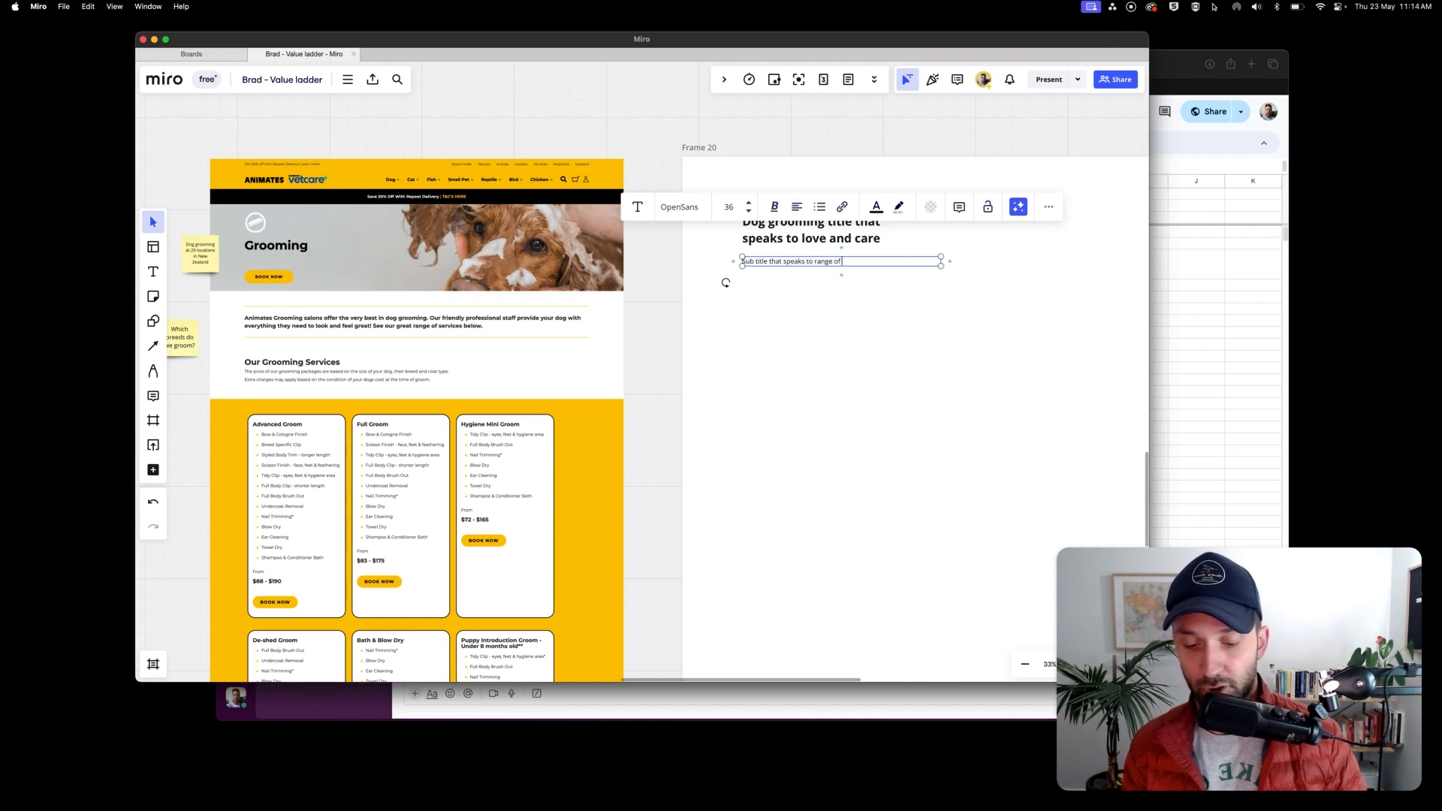
type(" dog breeds")
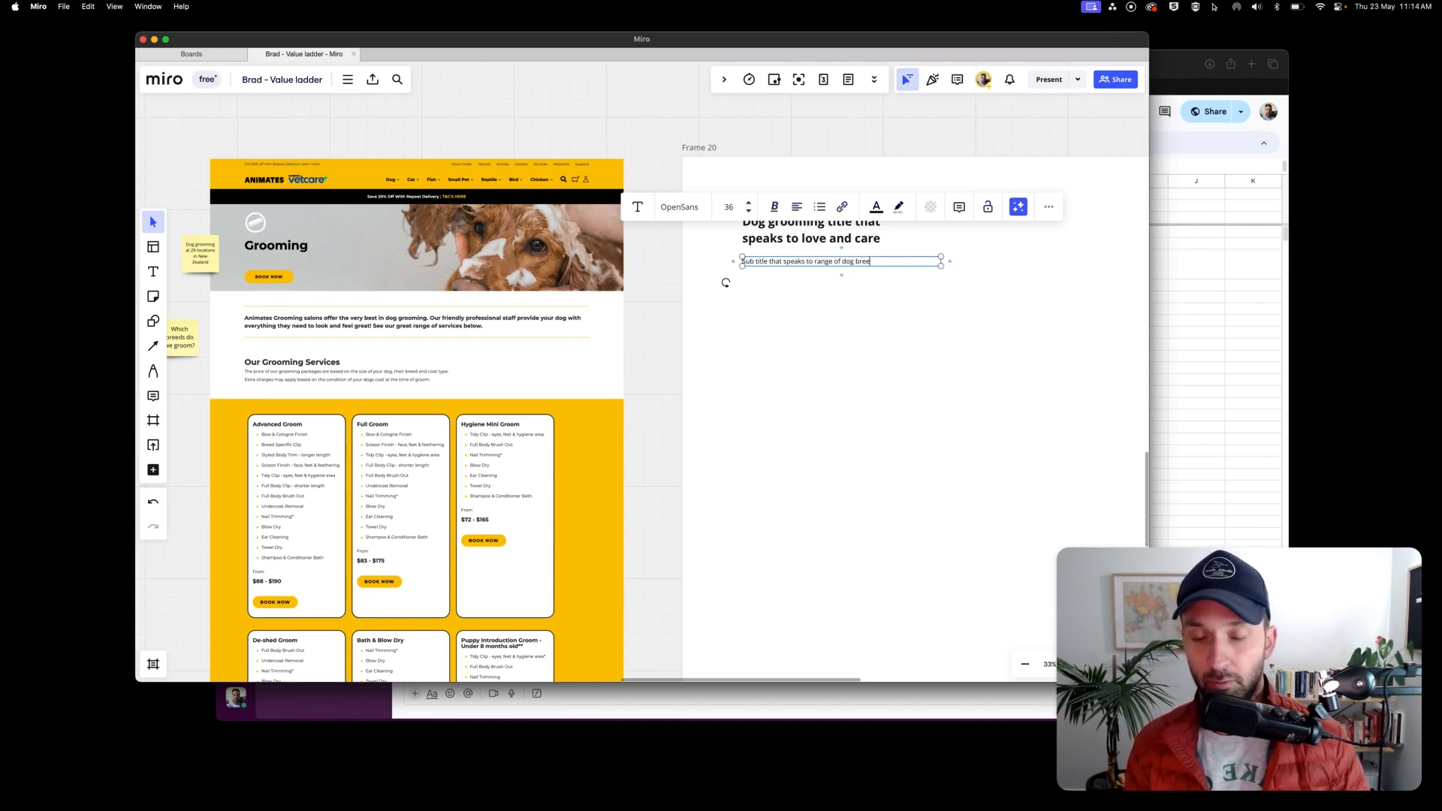
key("Escape")
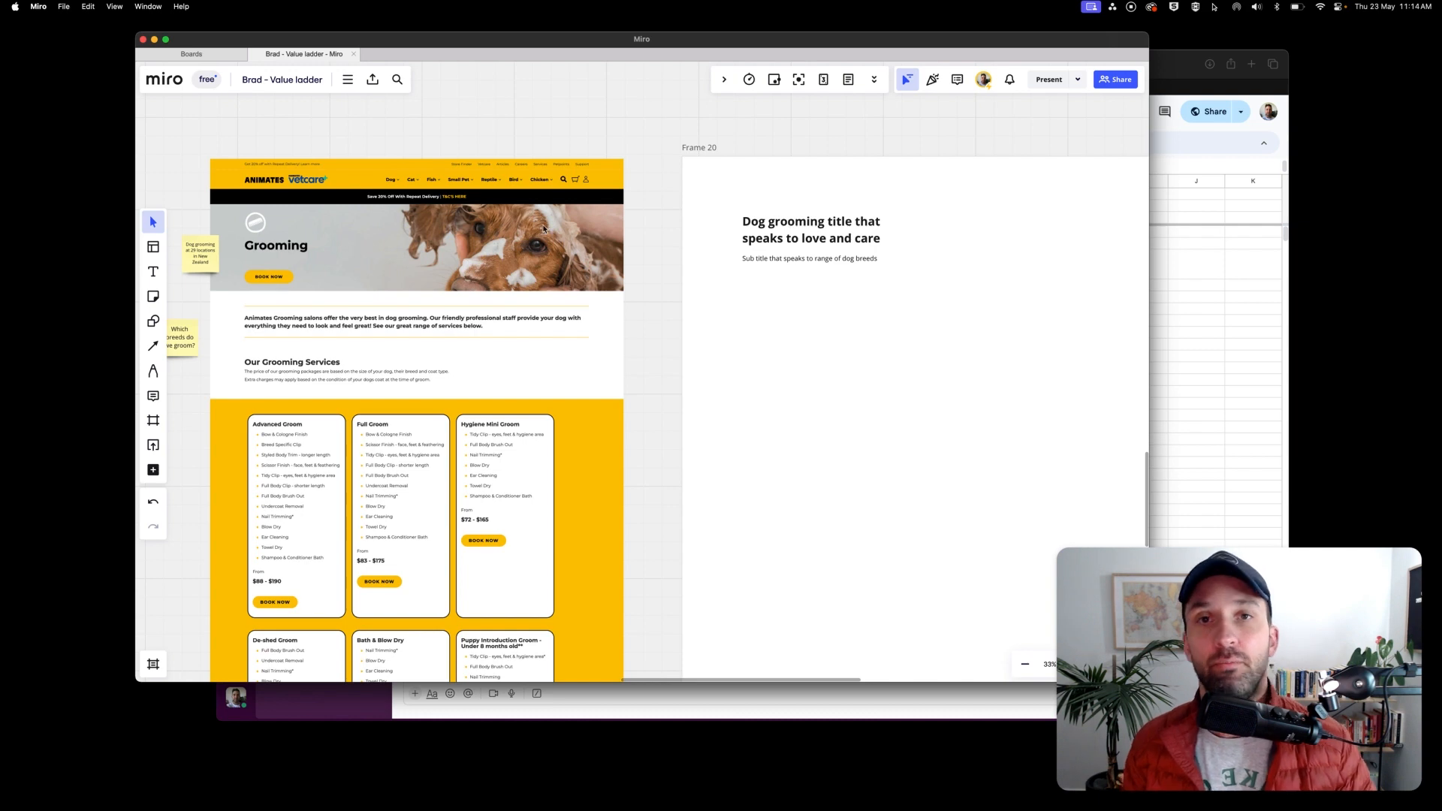
Paste the copied photo of a groomer washing a dog into Frame 20 and place it beside the title.
scroll(541, 228, "down", 1)
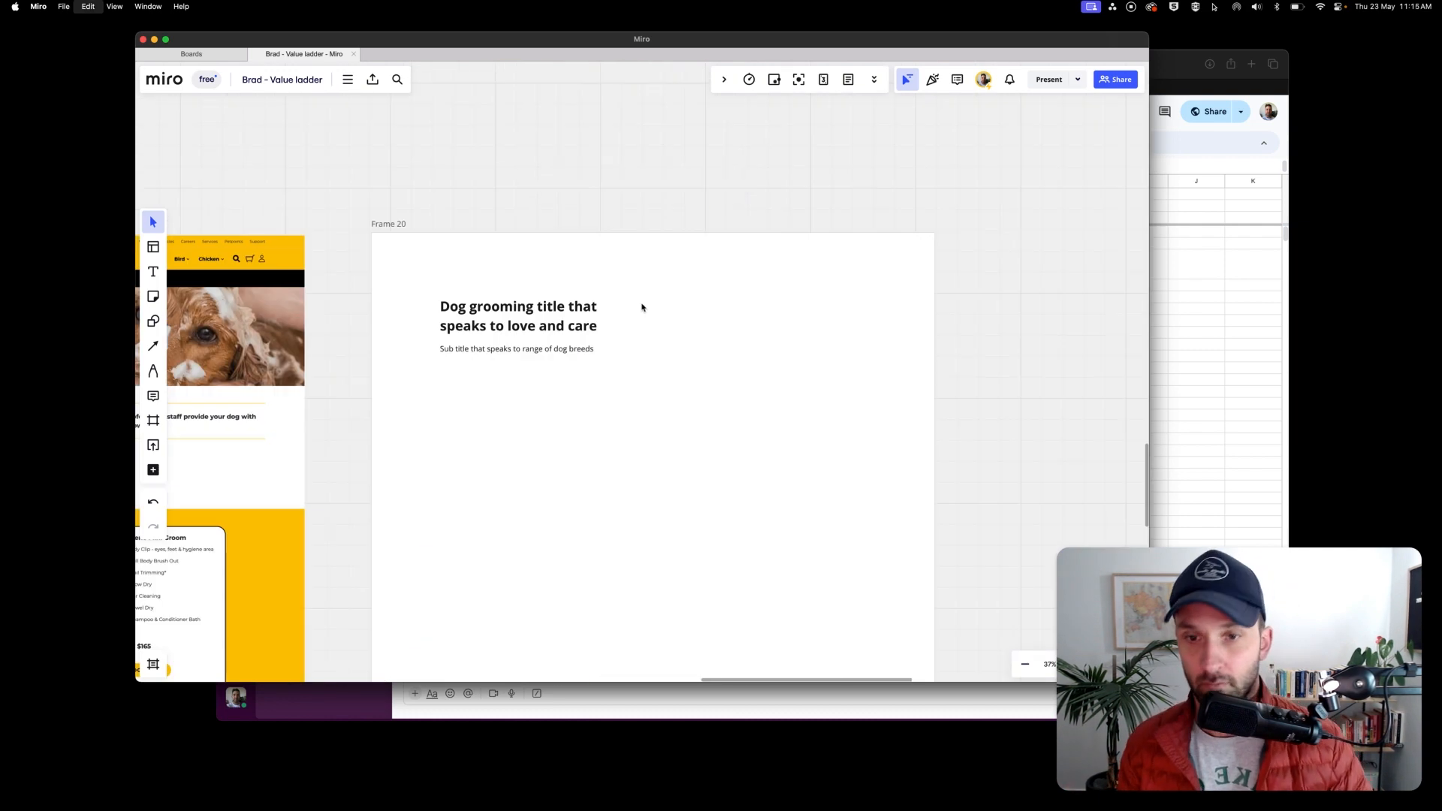
key("super+v")
left_click_drag(667, 280, 773, 306)
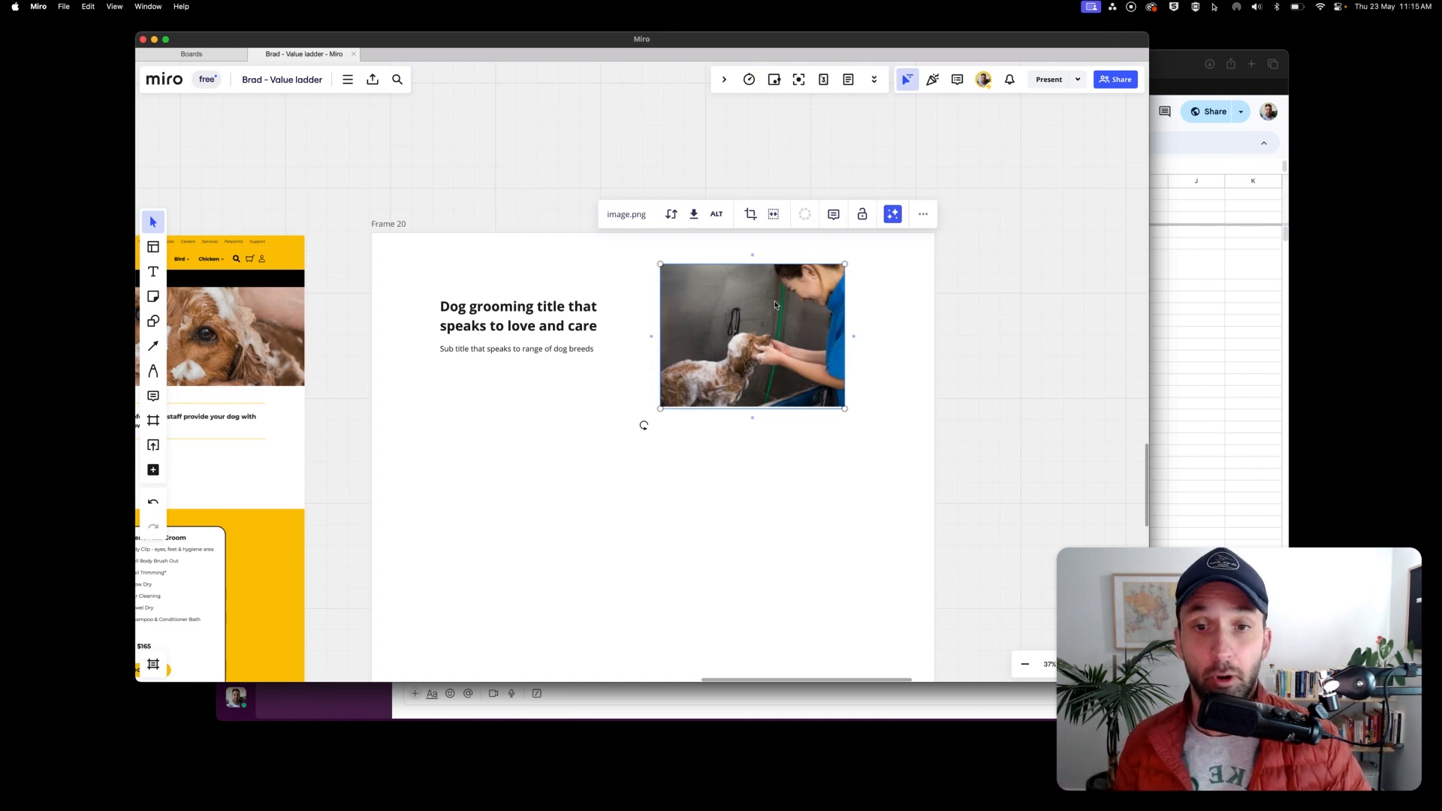
scroll(1029, 302, "down", 3)
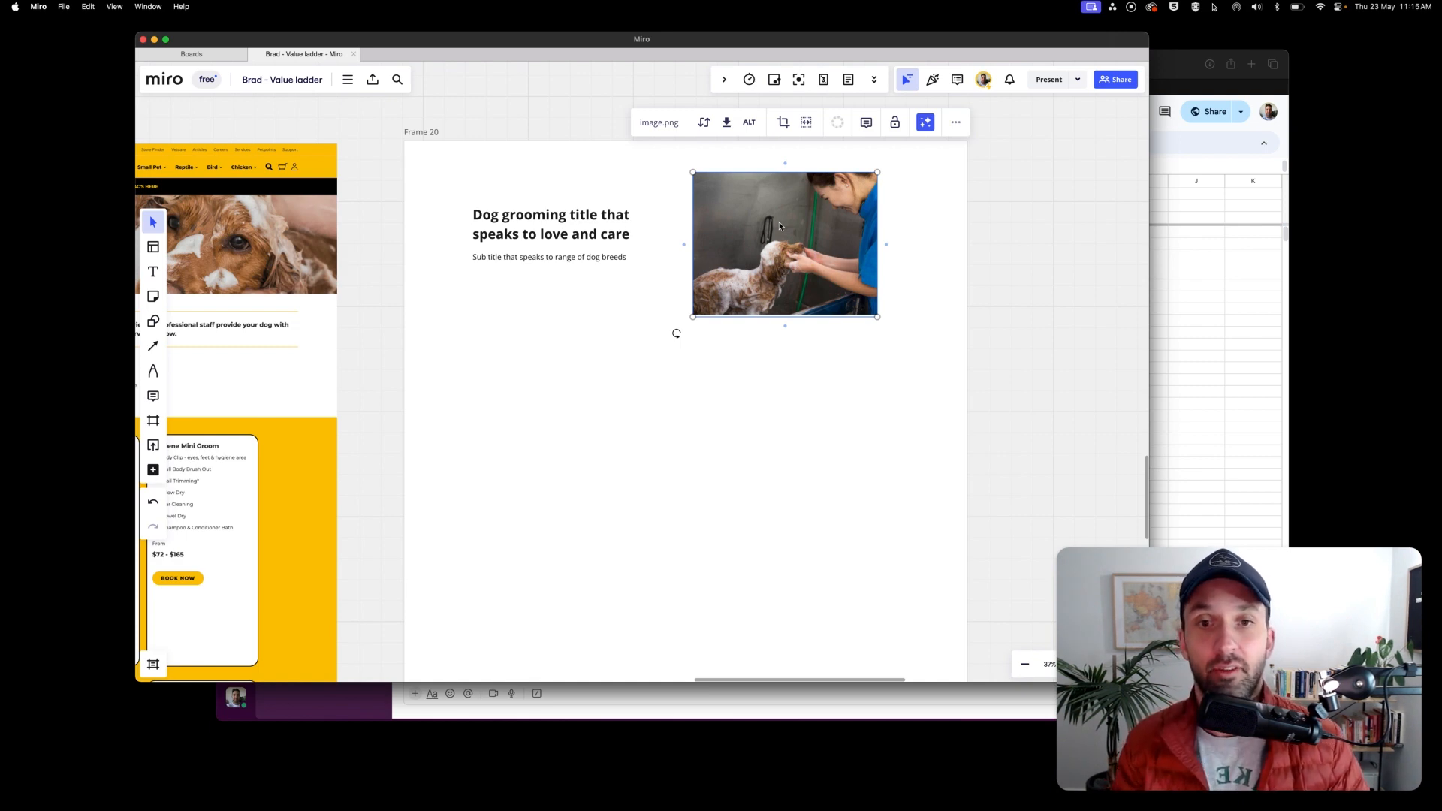
left_click_drag(779, 225, 551, 217)
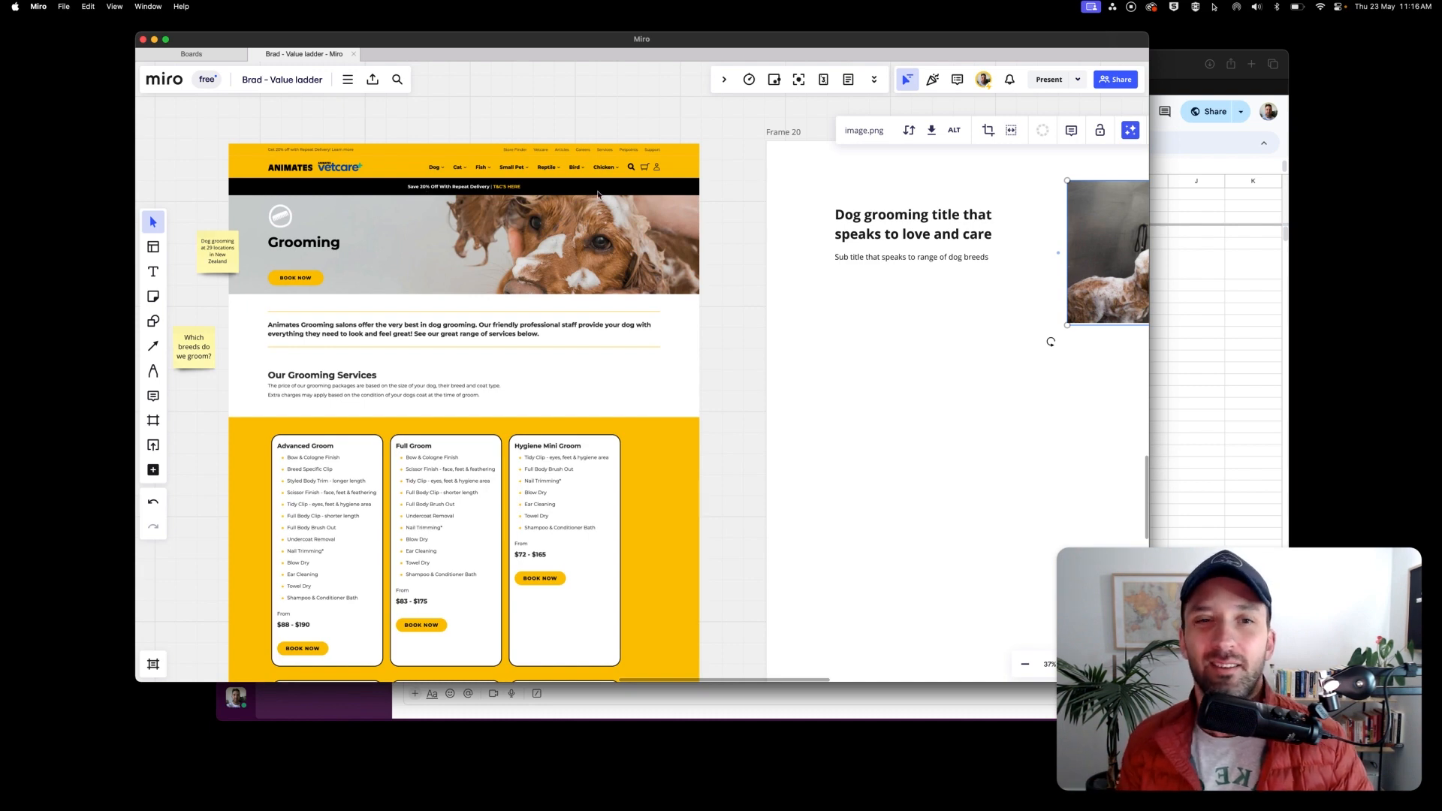
Add a full-width banner across the top of Frame 20 reading "29 locations NZ wide - Msg - Our dog groomers don't use cages".
left_click(860, 370)
left_click(838, 192)
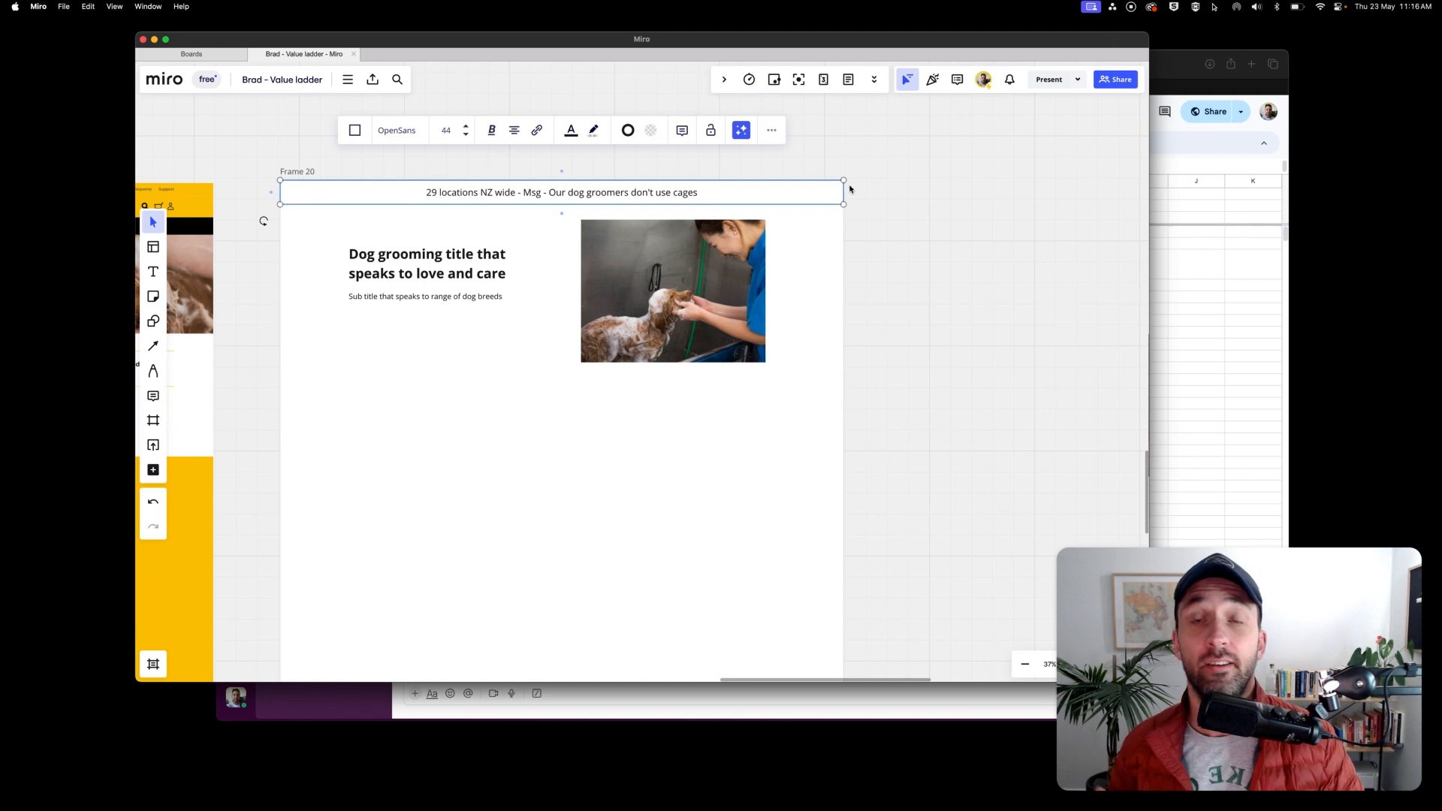
left_click(1002, 190)
scroll(798, 220, "left", 3)
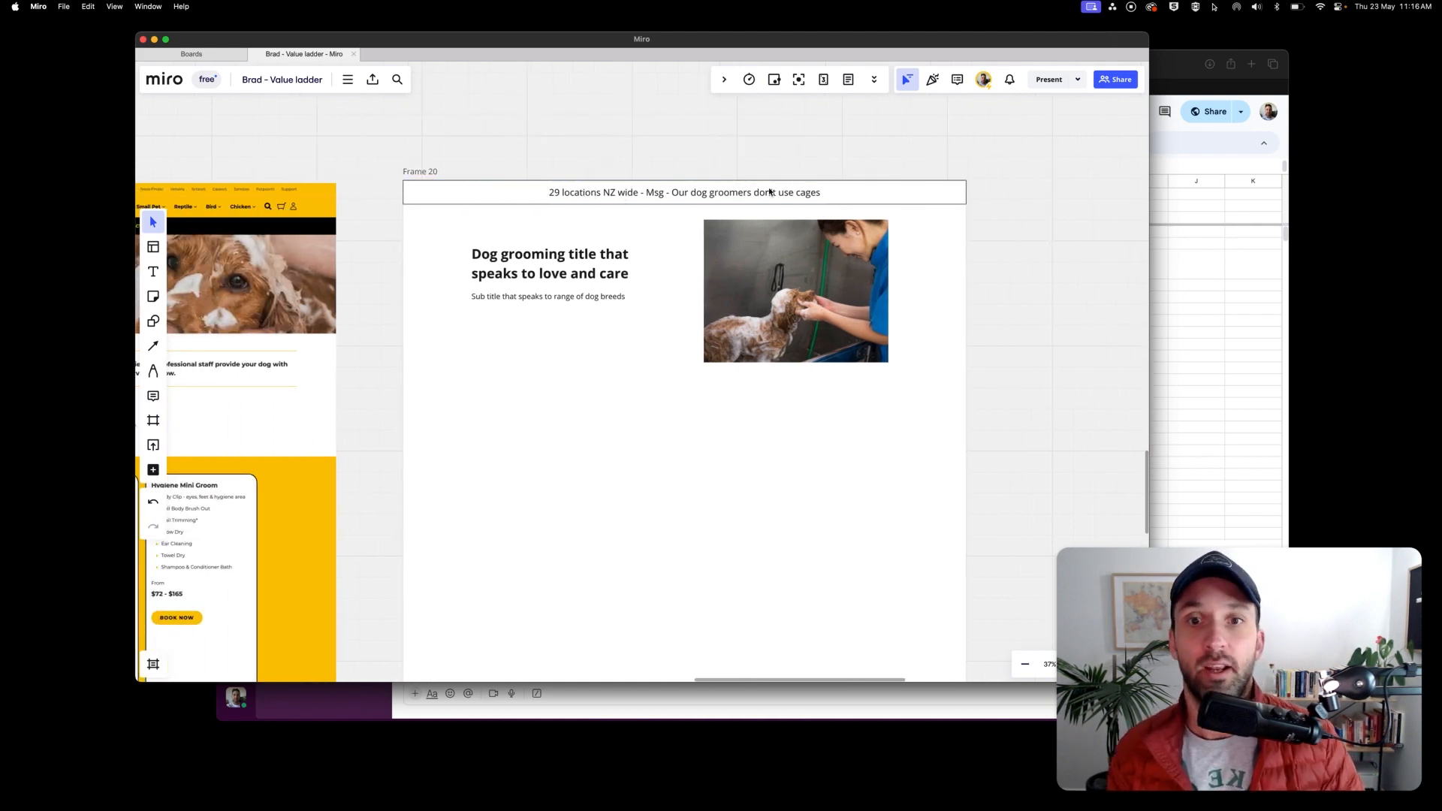
Underline "29 locations NZ wide" in the banner and remove "Msg -" from its text.
key("super+Tab")
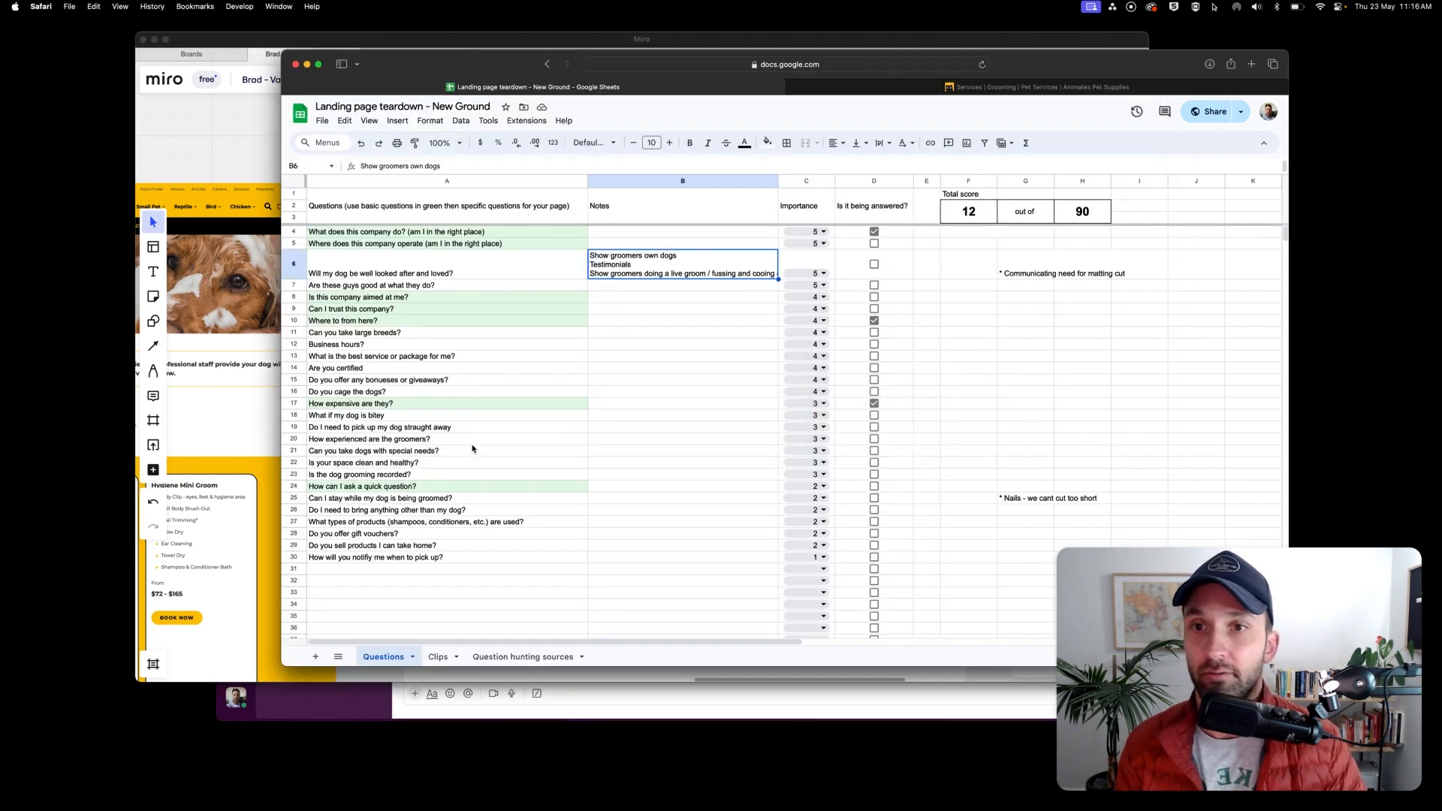
key("super+Tab")
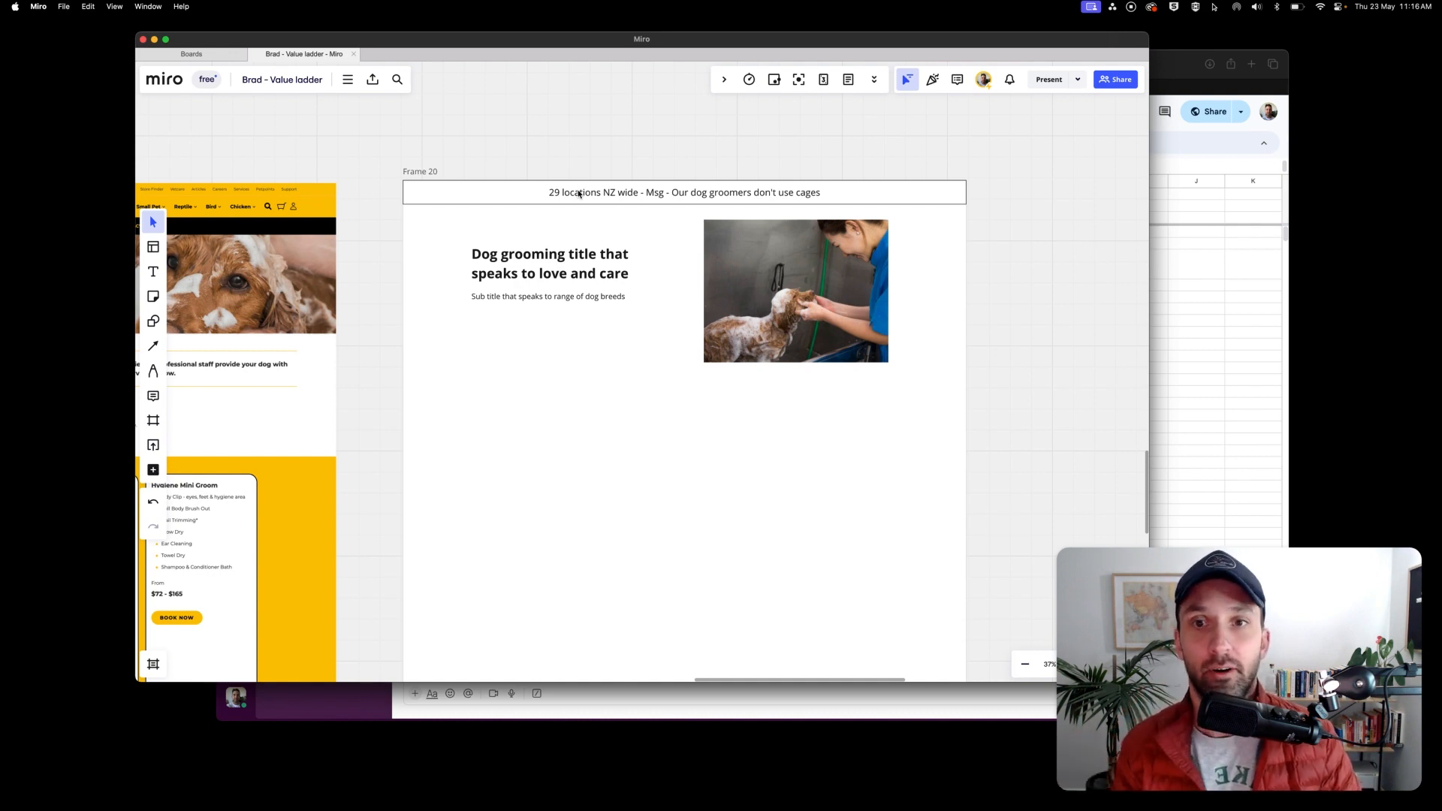
left_click(550, 193)
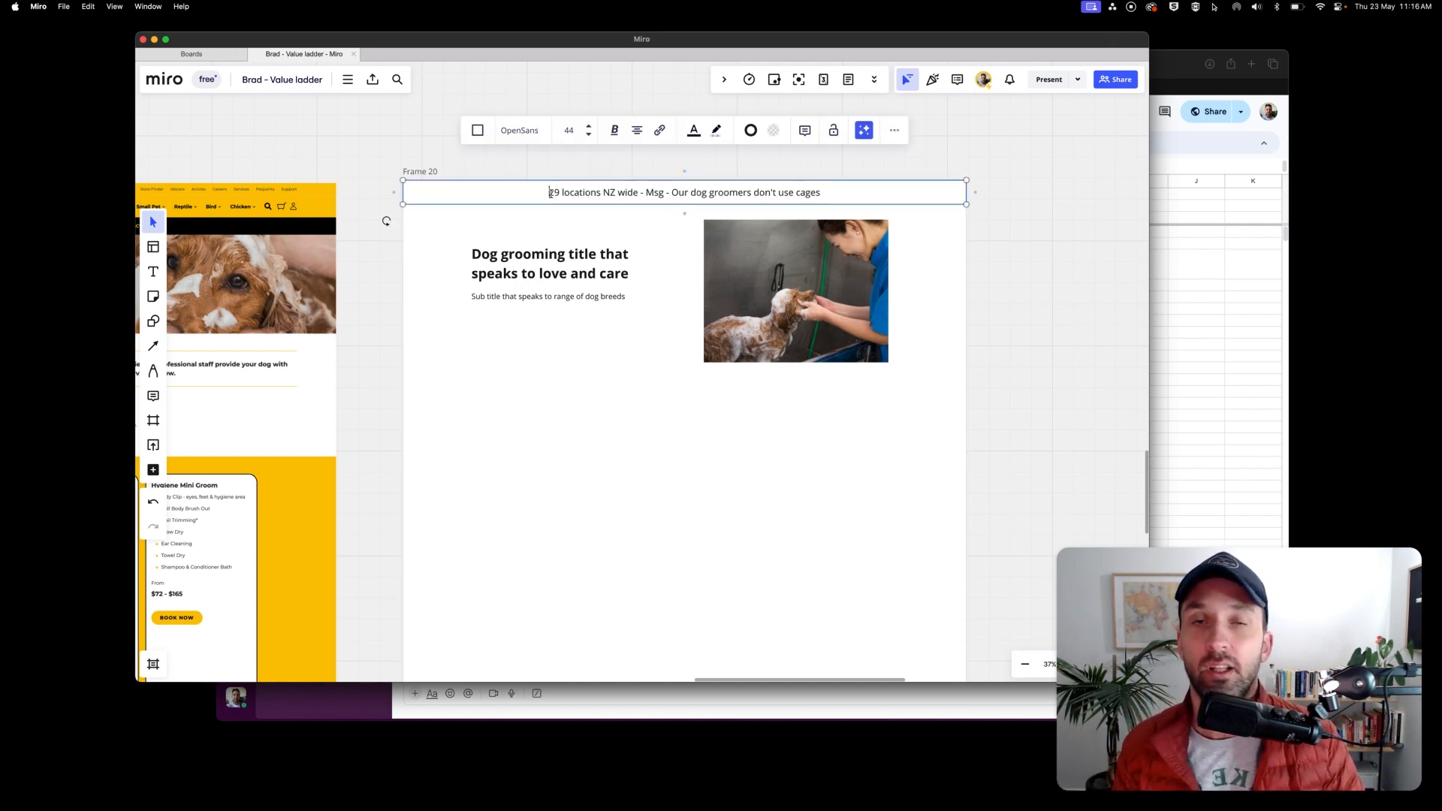
left_click_drag(550, 193, 639, 191)
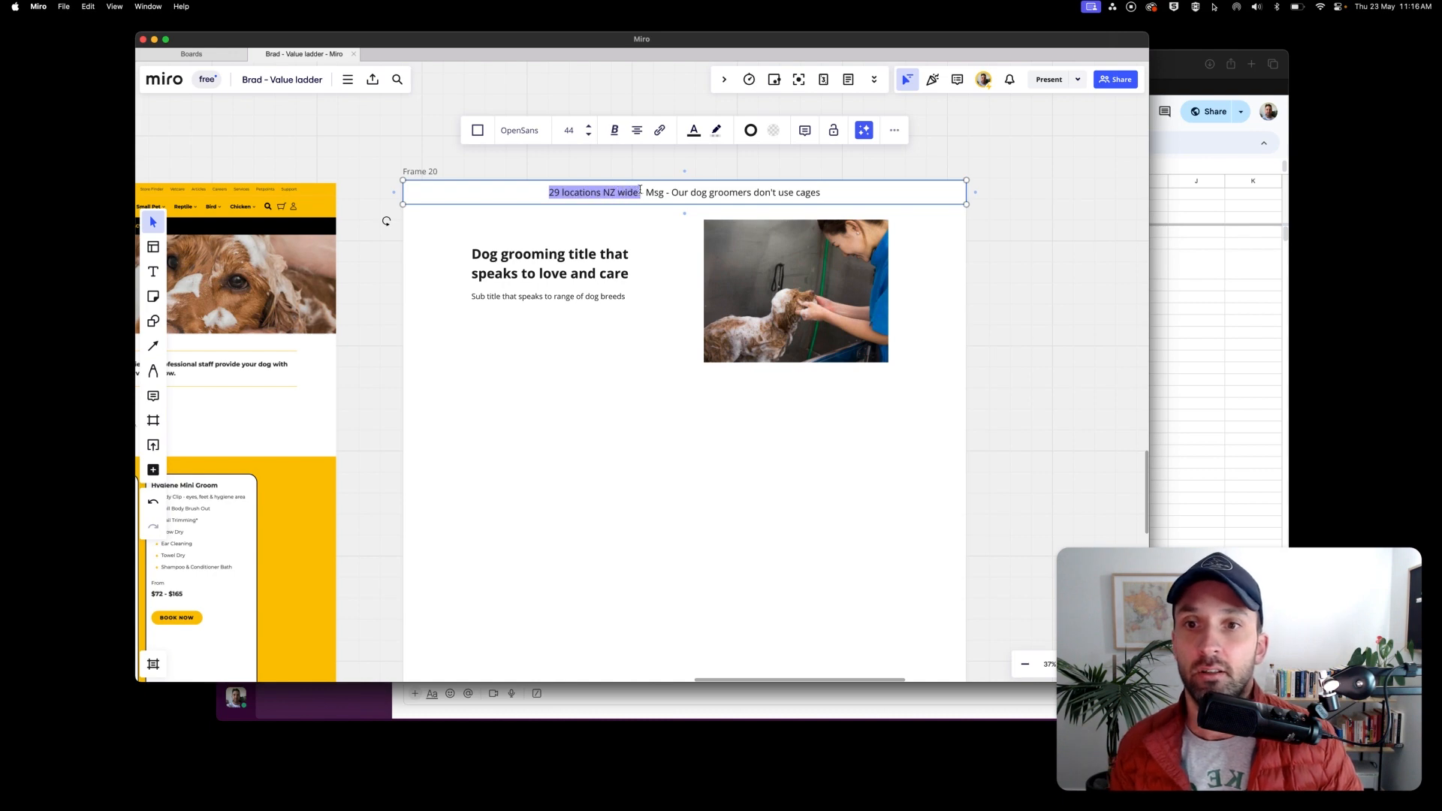
left_click(615, 130)
left_click(622, 158)
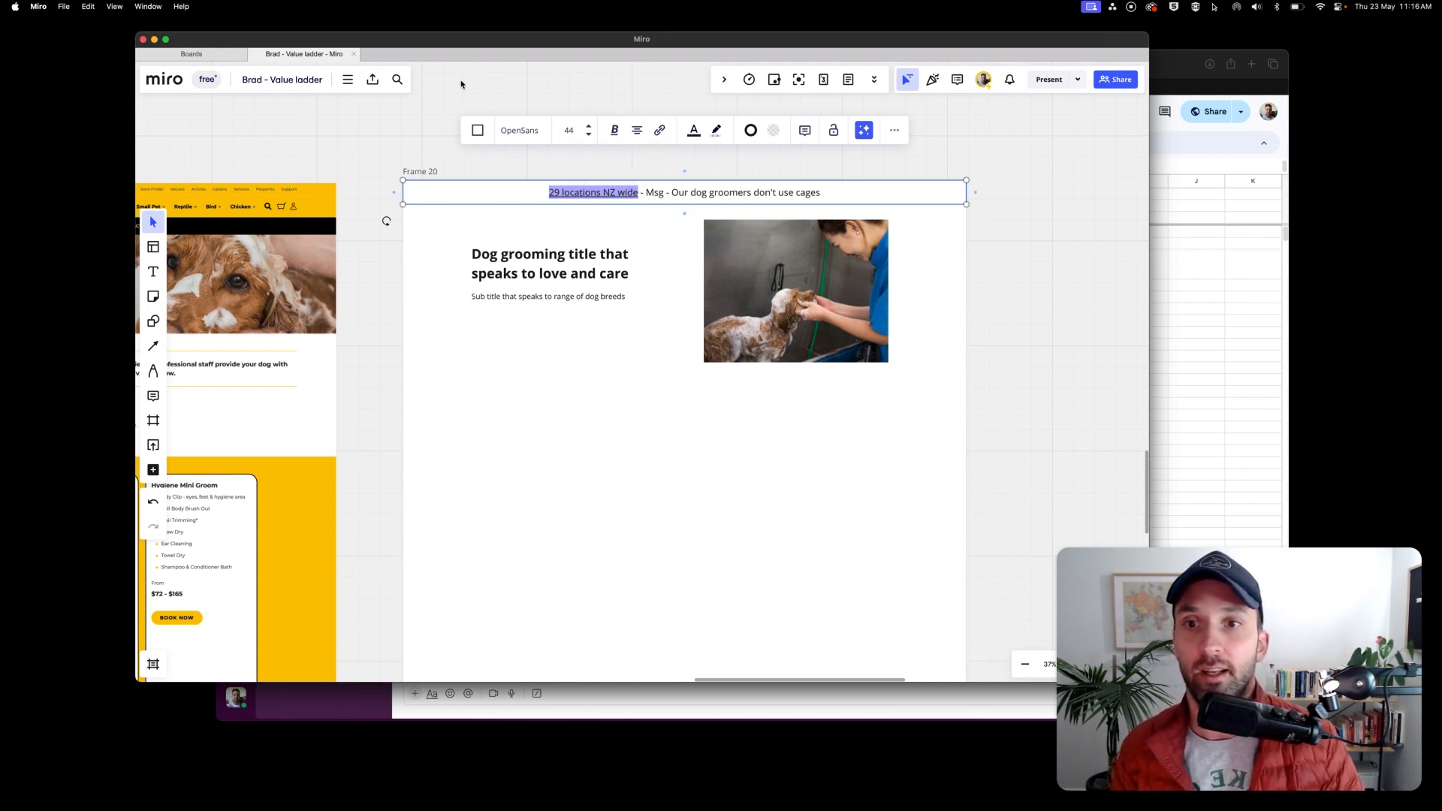
left_click(782, 175)
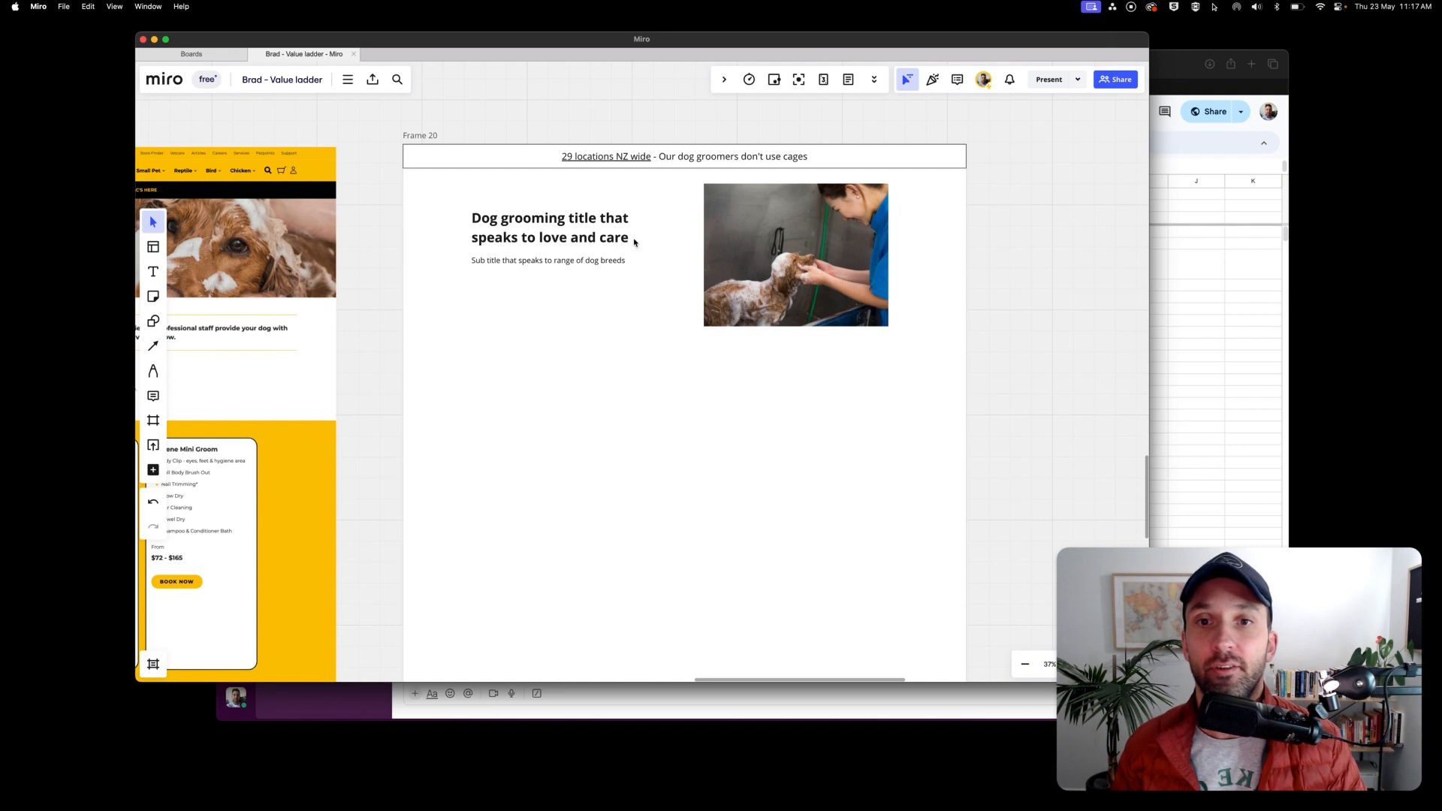
scroll(646, 225, "left", 5)
scroll(853, 217, "right", 1)
scroll(814, 243, "right", 5)
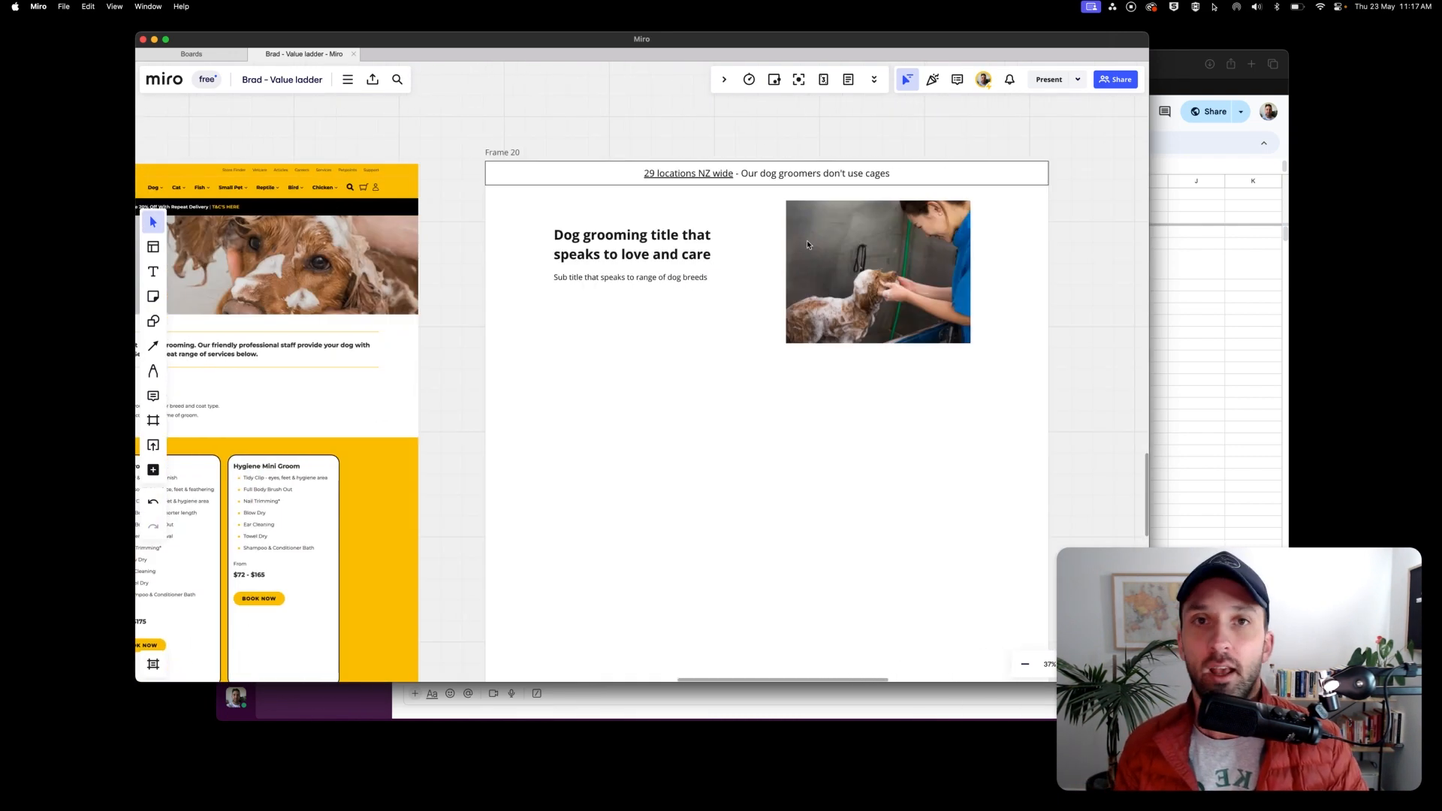
scroll(645, 233, "down", 4)
scroll(645, 233, "left", 3)
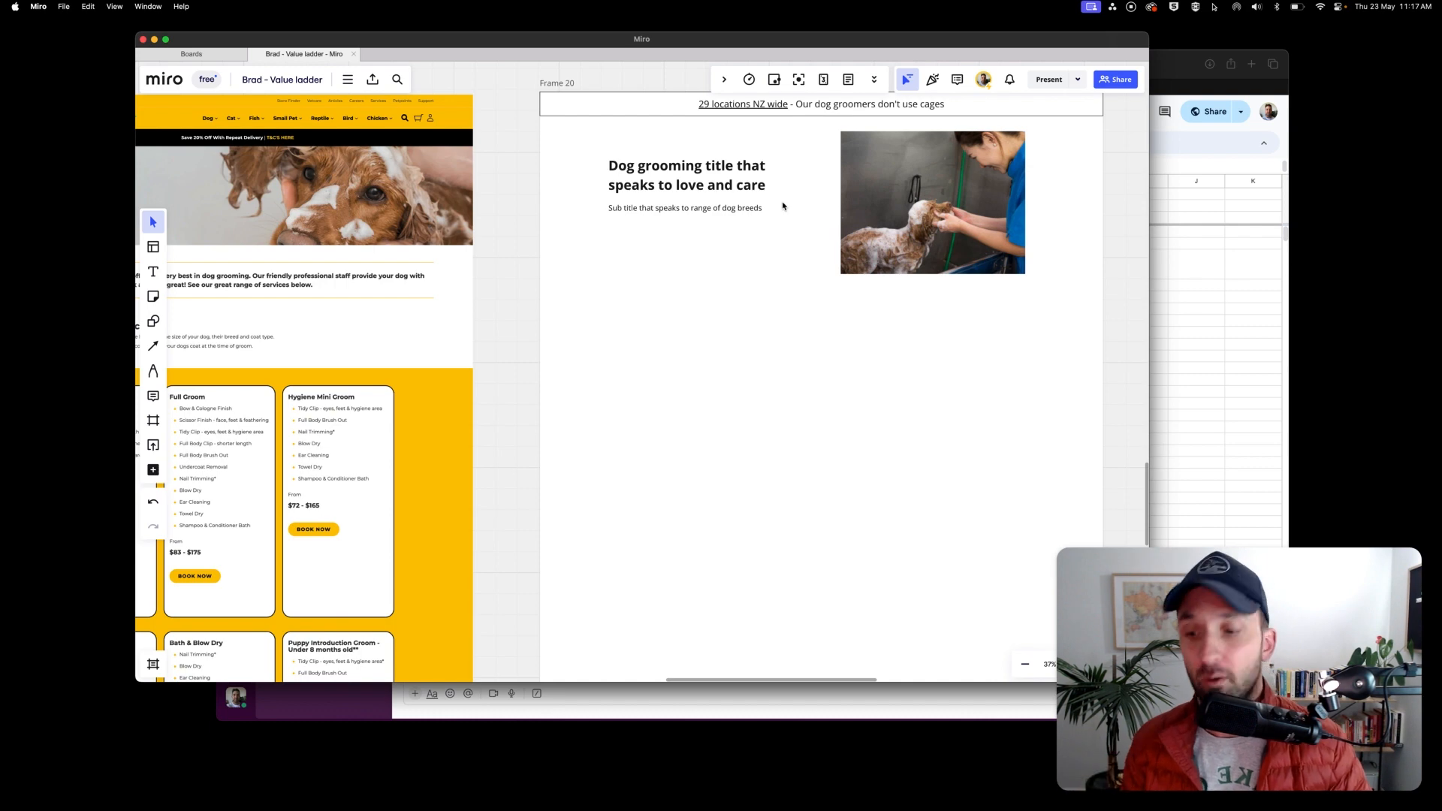
Switch to the Google Sheets teardown, open the Clips sheet and copy a screenshot of the row of four certification badges.
key("super+Tab")
left_click(438, 656)
left_click(470, 238)
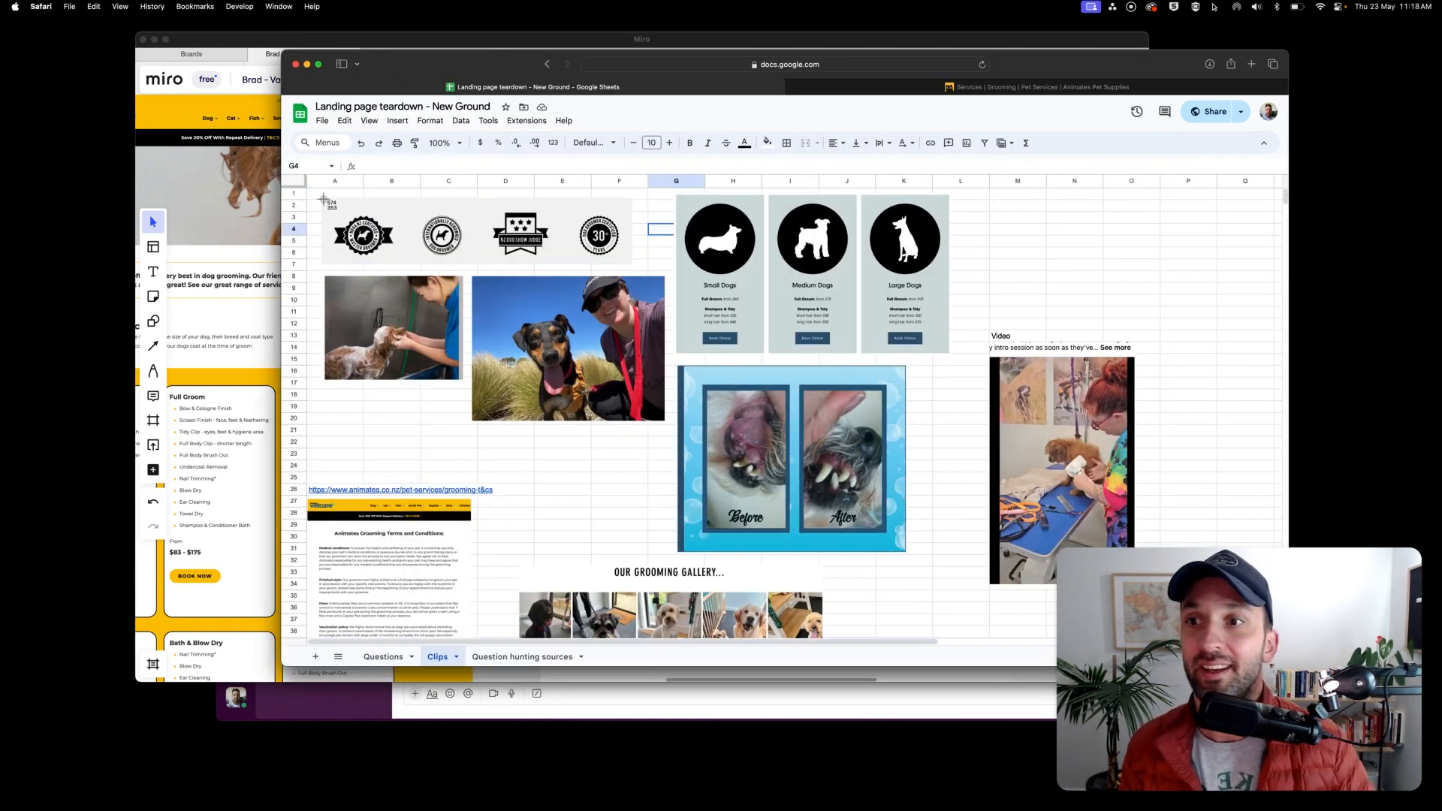
left_click_drag(324, 199, 635, 262)
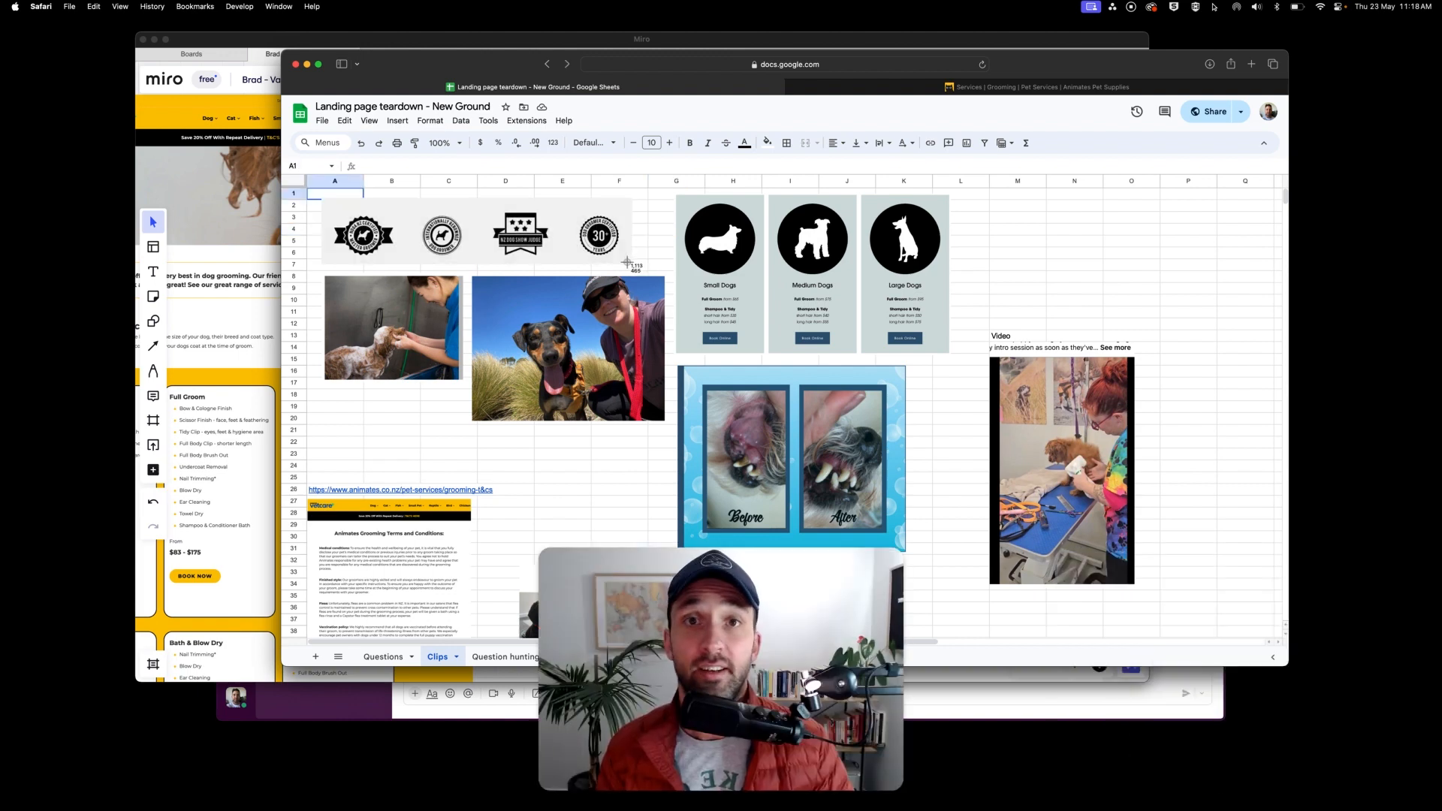
left_click_drag(627, 262, 308, 196)
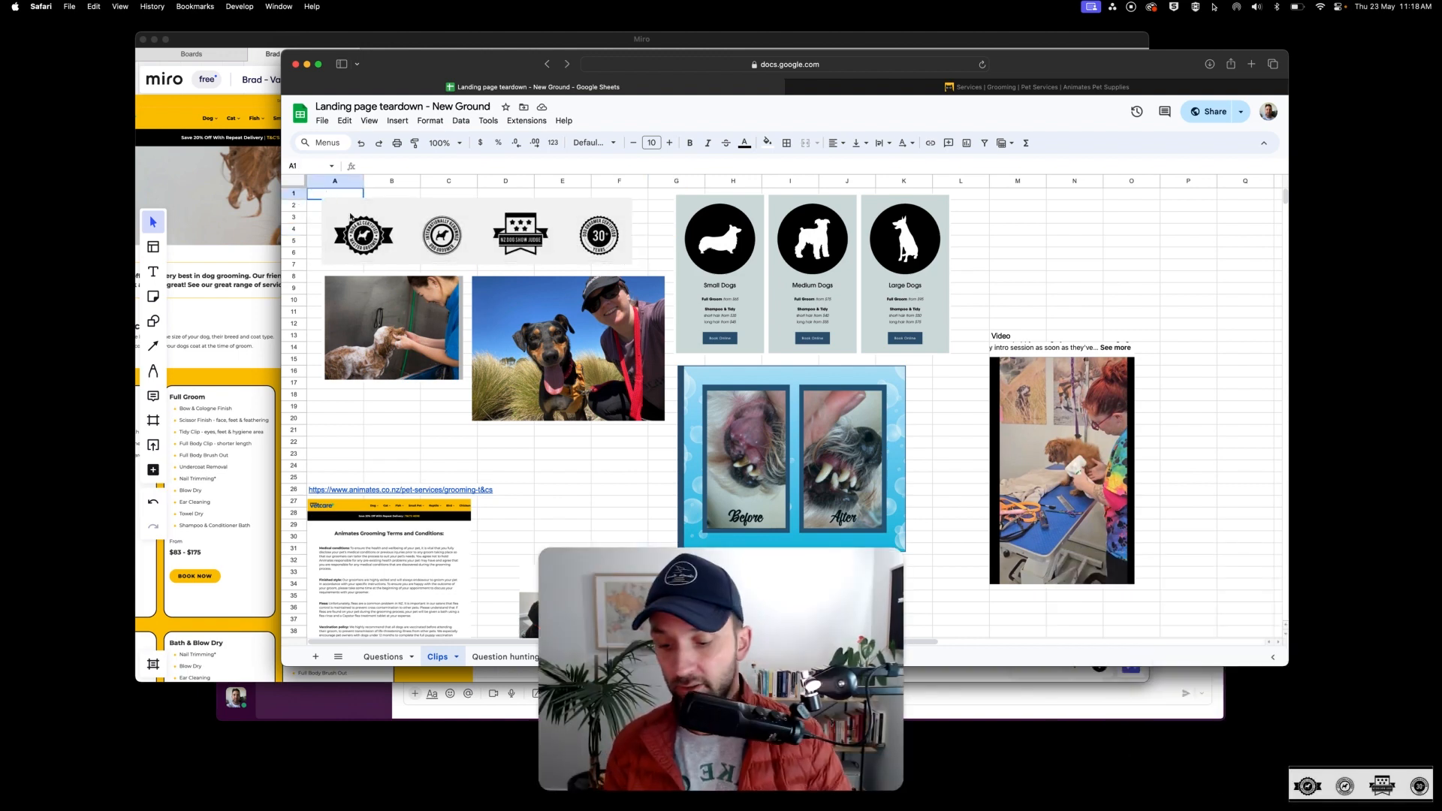
right_click(1389, 785)
left_click(1354, 696)
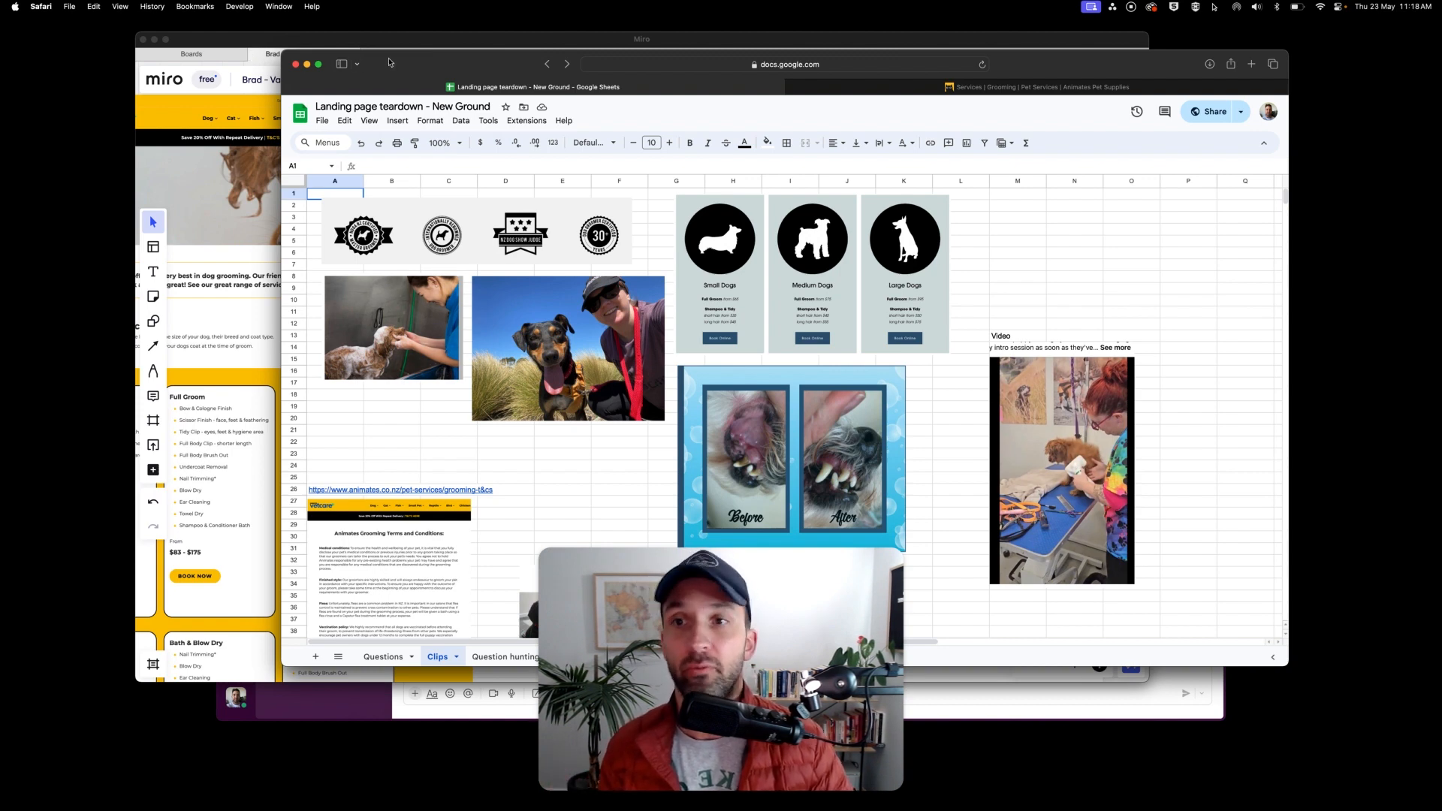
Switch back to Miro, paste the badges image below the sub title in Frame 20 and shrink it to a small row.
left_click_drag(390, 62, 705, 69)
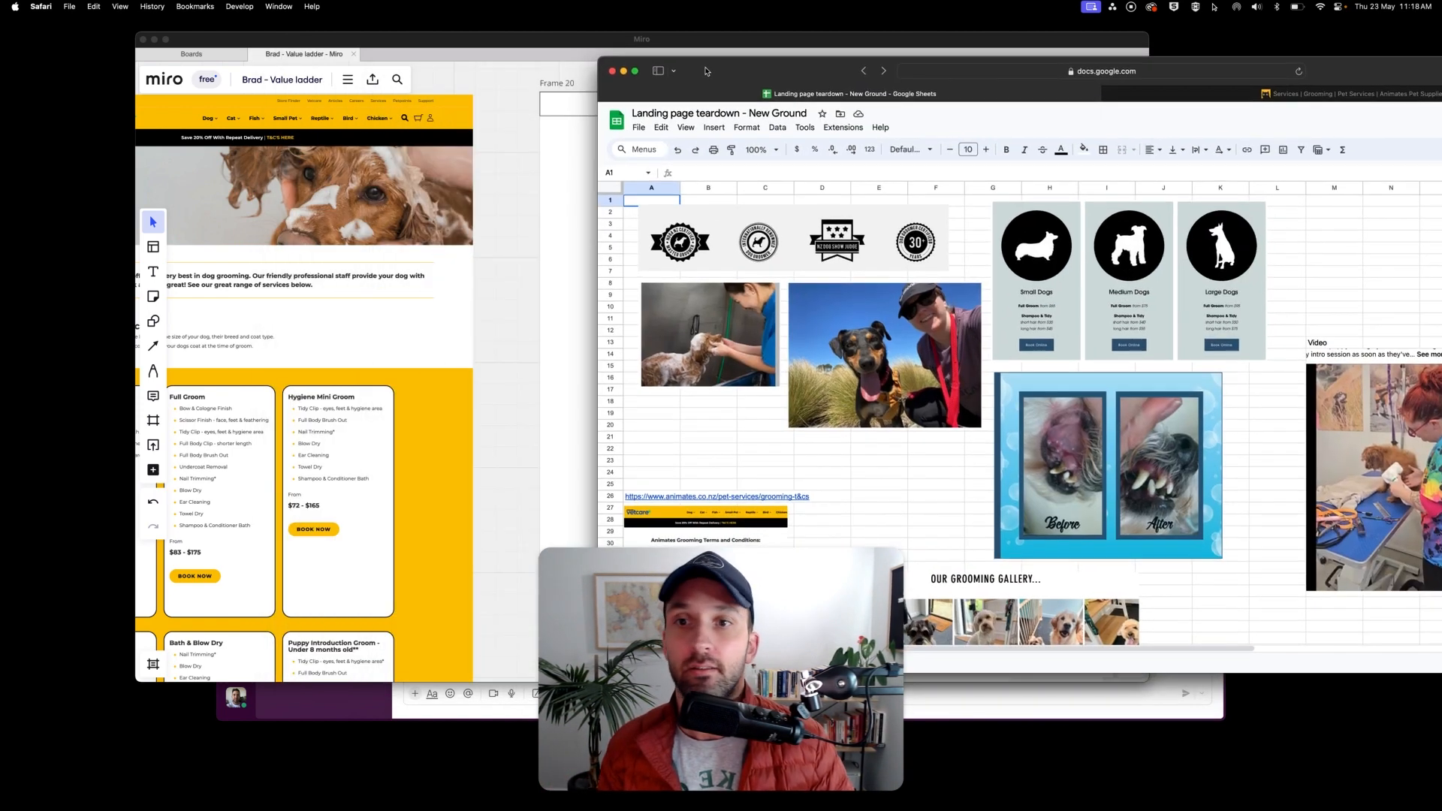
left_click(501, 40)
left_click(809, 298)
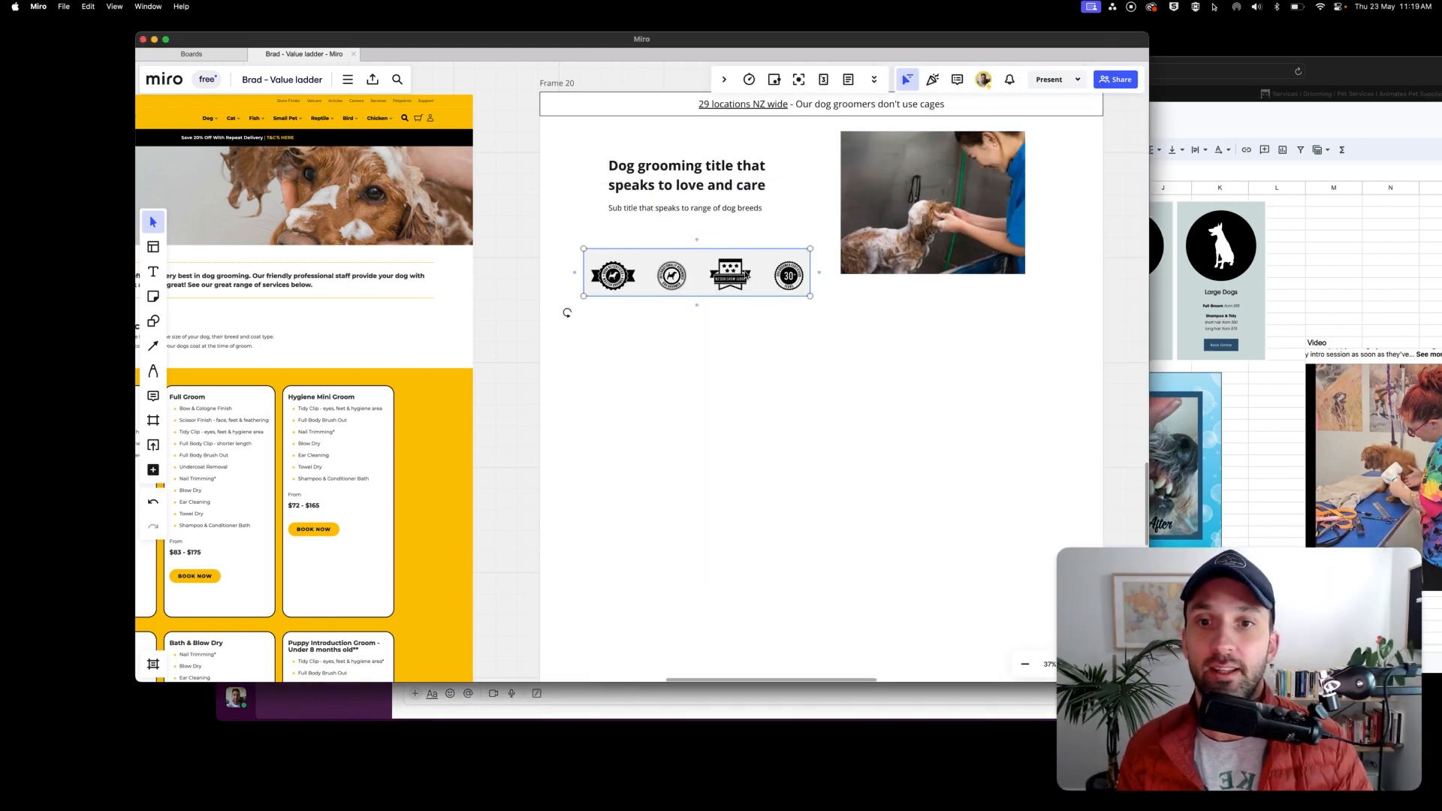
left_click_drag(810, 297, 647, 262)
left_click(738, 332)
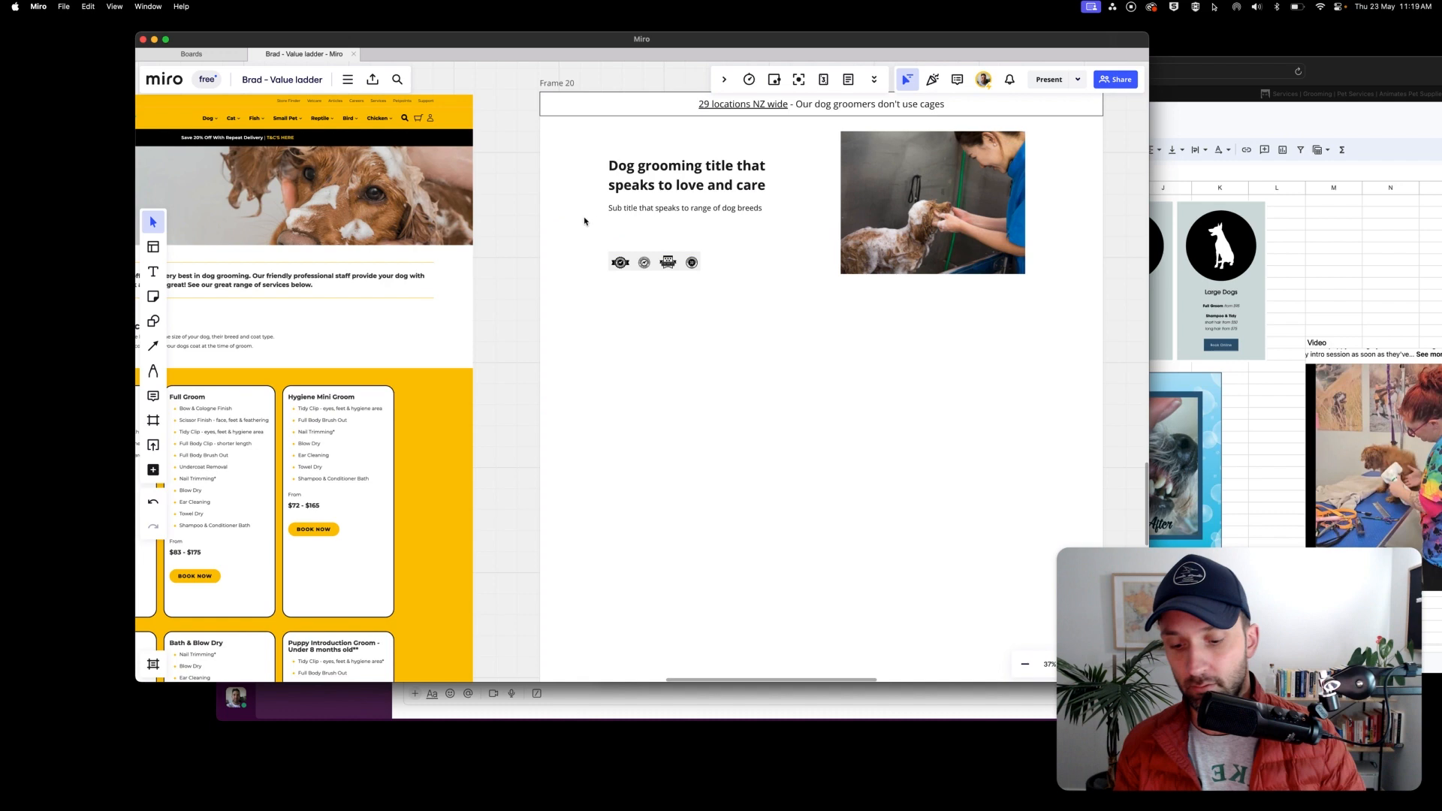
Draw a rectangular button labelled "CTA" between the sub title and the badges, leaving space around it.
key("s")
left_click_drag(607, 219, 703, 240)
type("CTA")
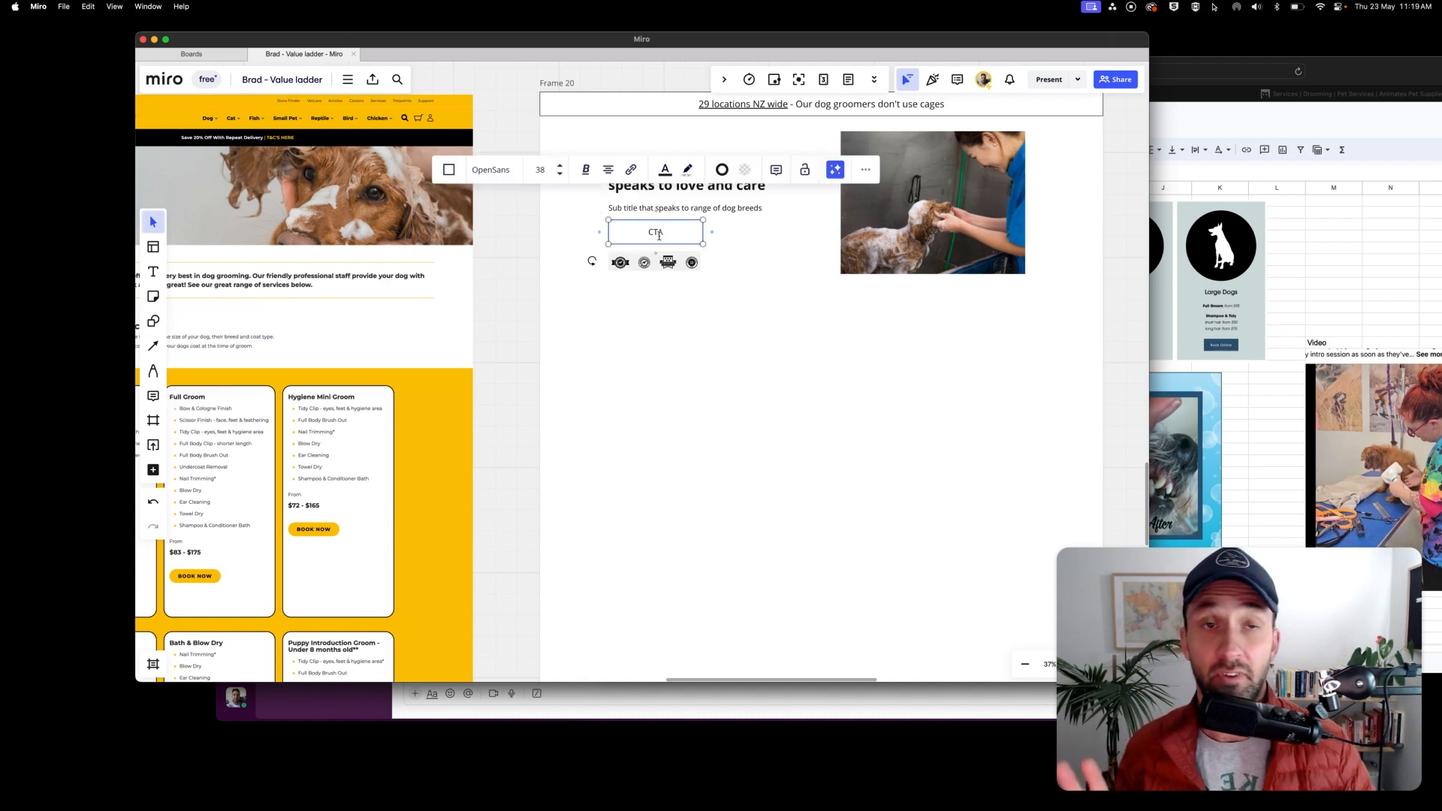
left_click(763, 335)
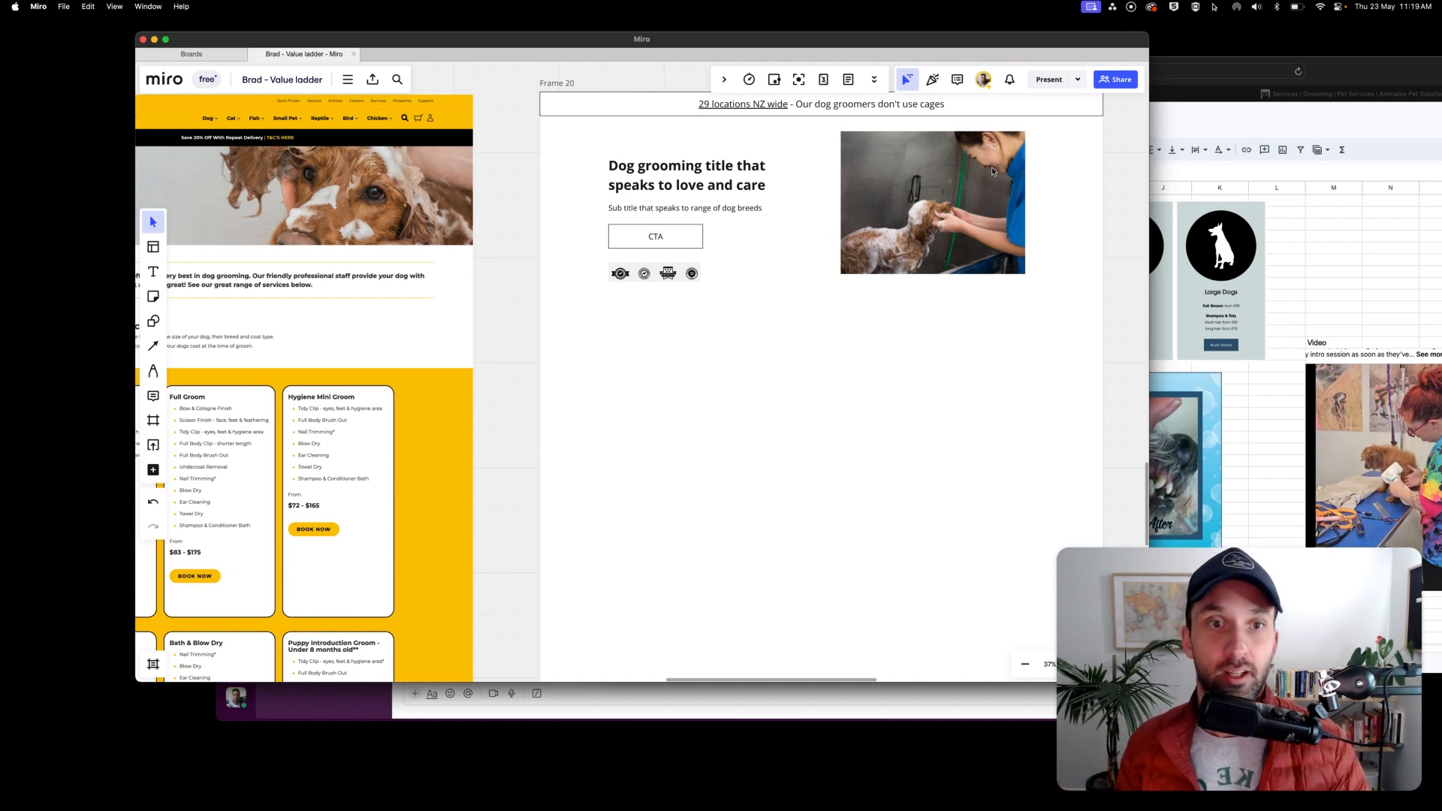
Review the wireframe's banner, sub title and badges, and compare the hero section with the first four questions in the Questions sheet.
left_click(674, 110)
scroll(673, 112, "up", 2)
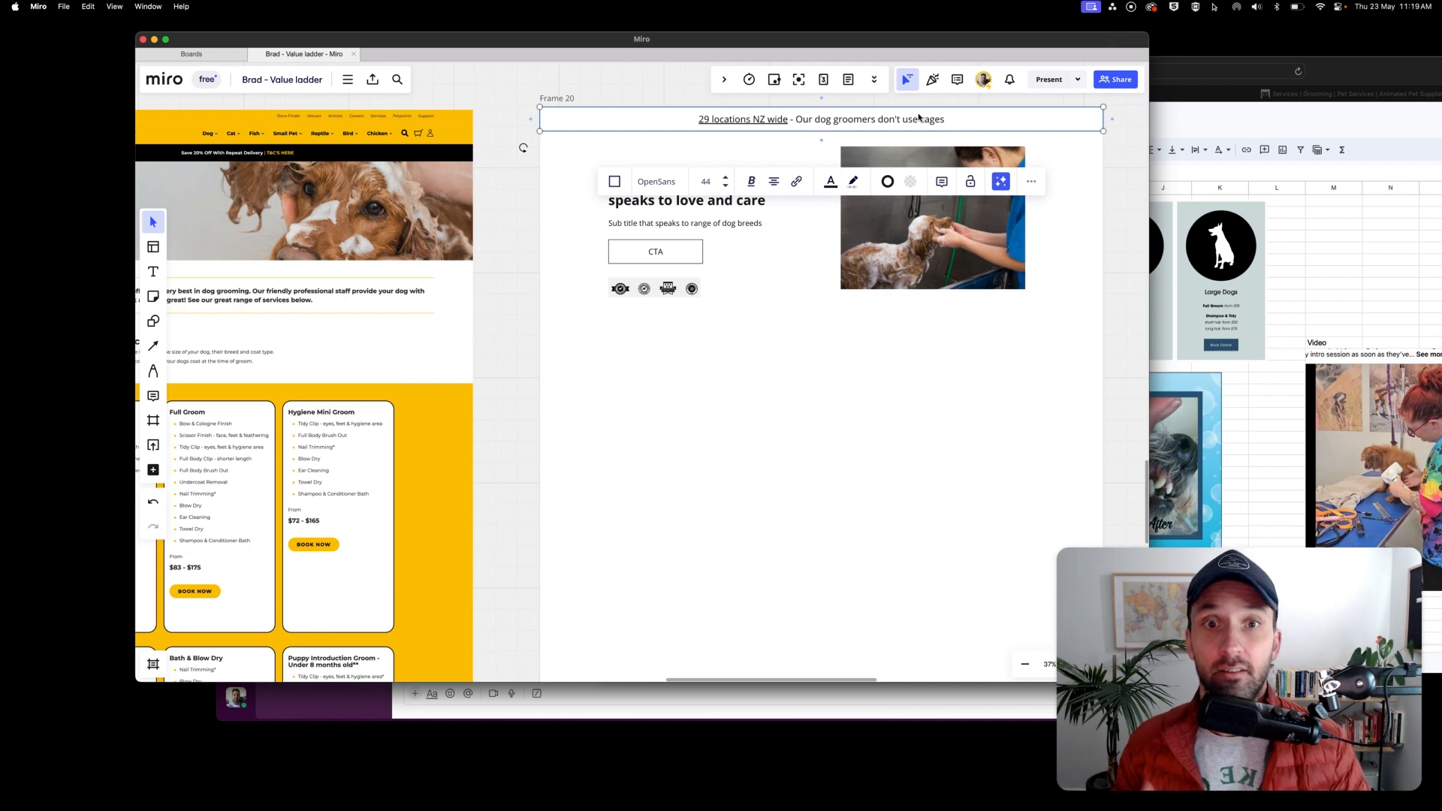
left_click(767, 355)
left_click(661, 227)
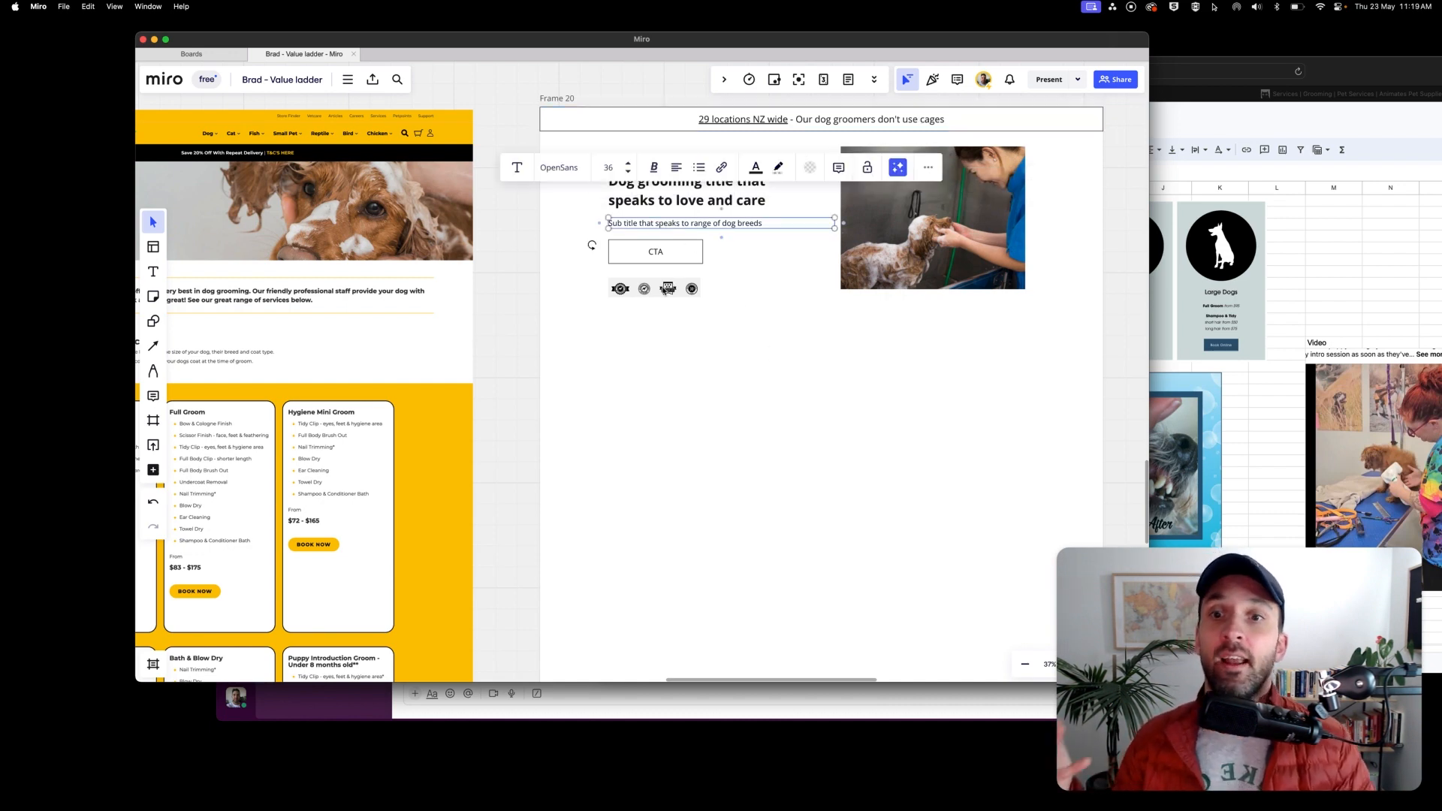
left_click(671, 277)
left_click(744, 427)
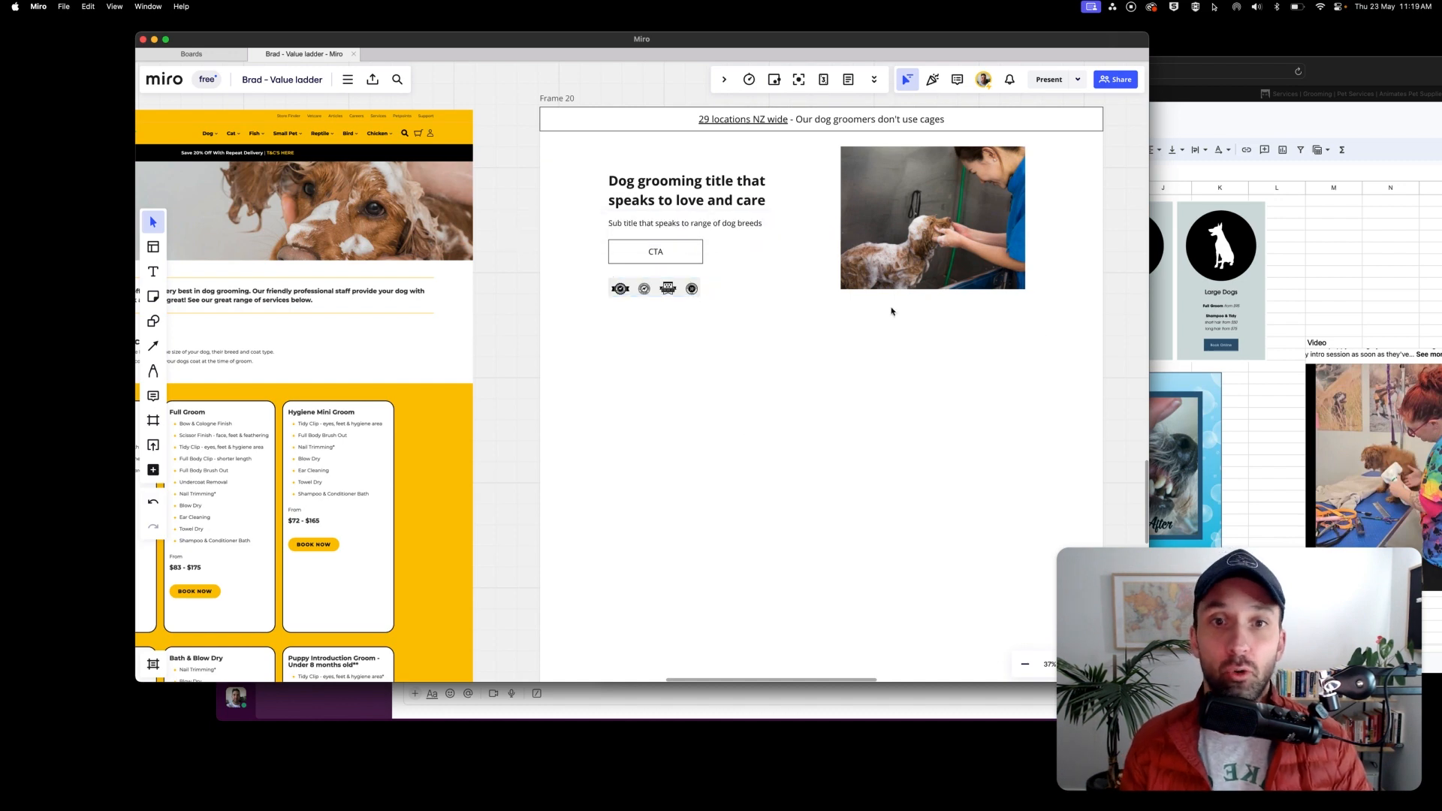
scroll(776, 201, "left", 5)
scroll(773, 202, "left", 4)
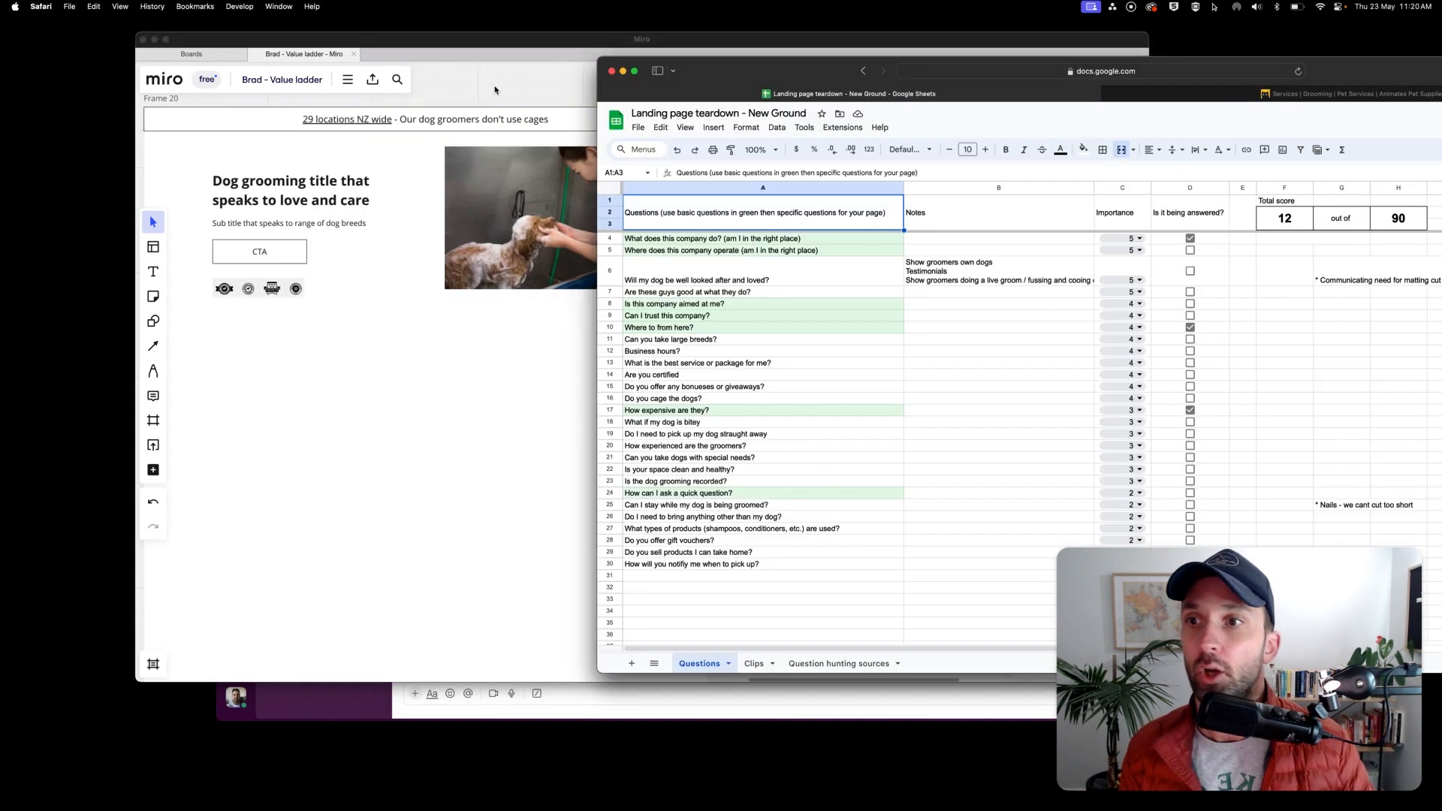
scroll(496, 90, "right", 2)
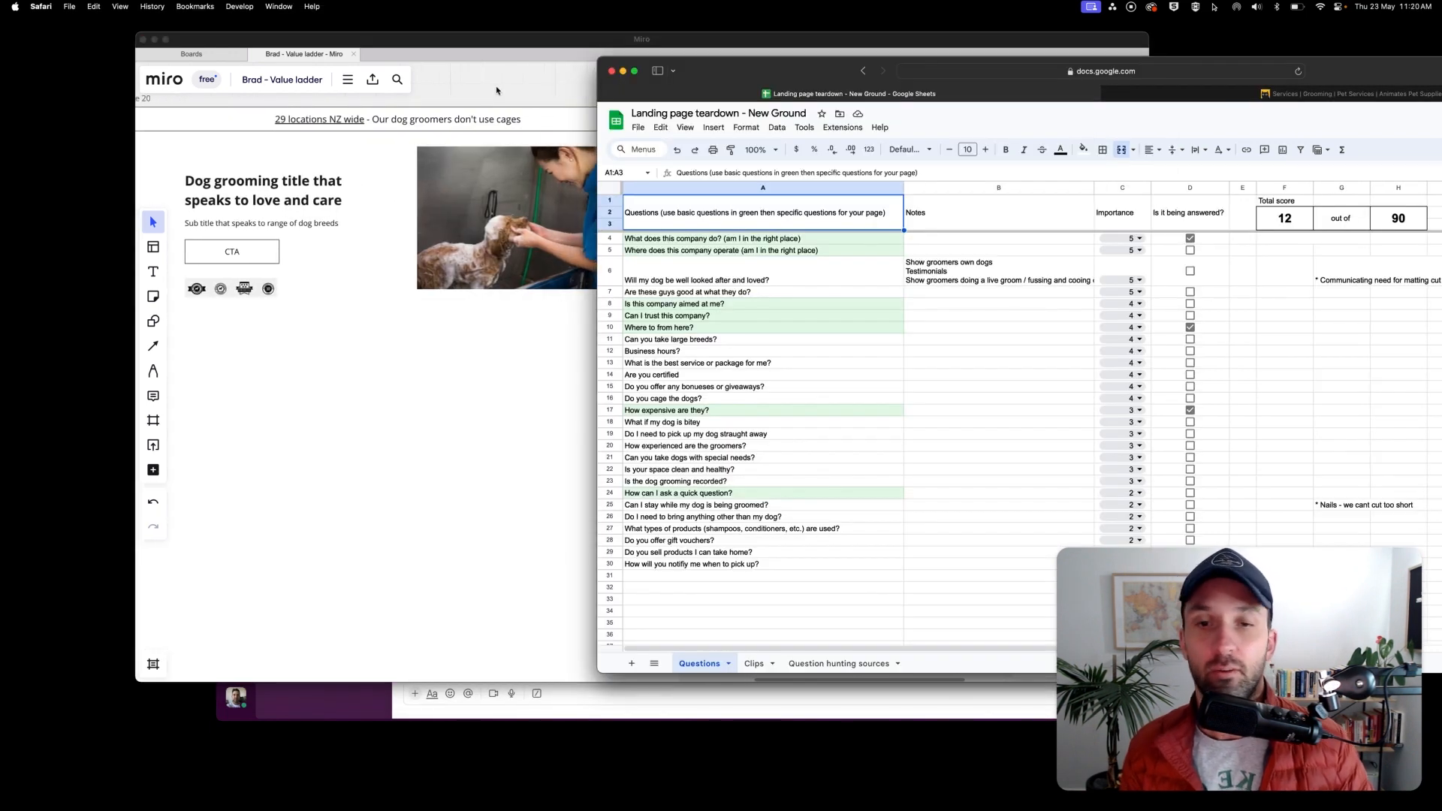
left_click(686, 241)
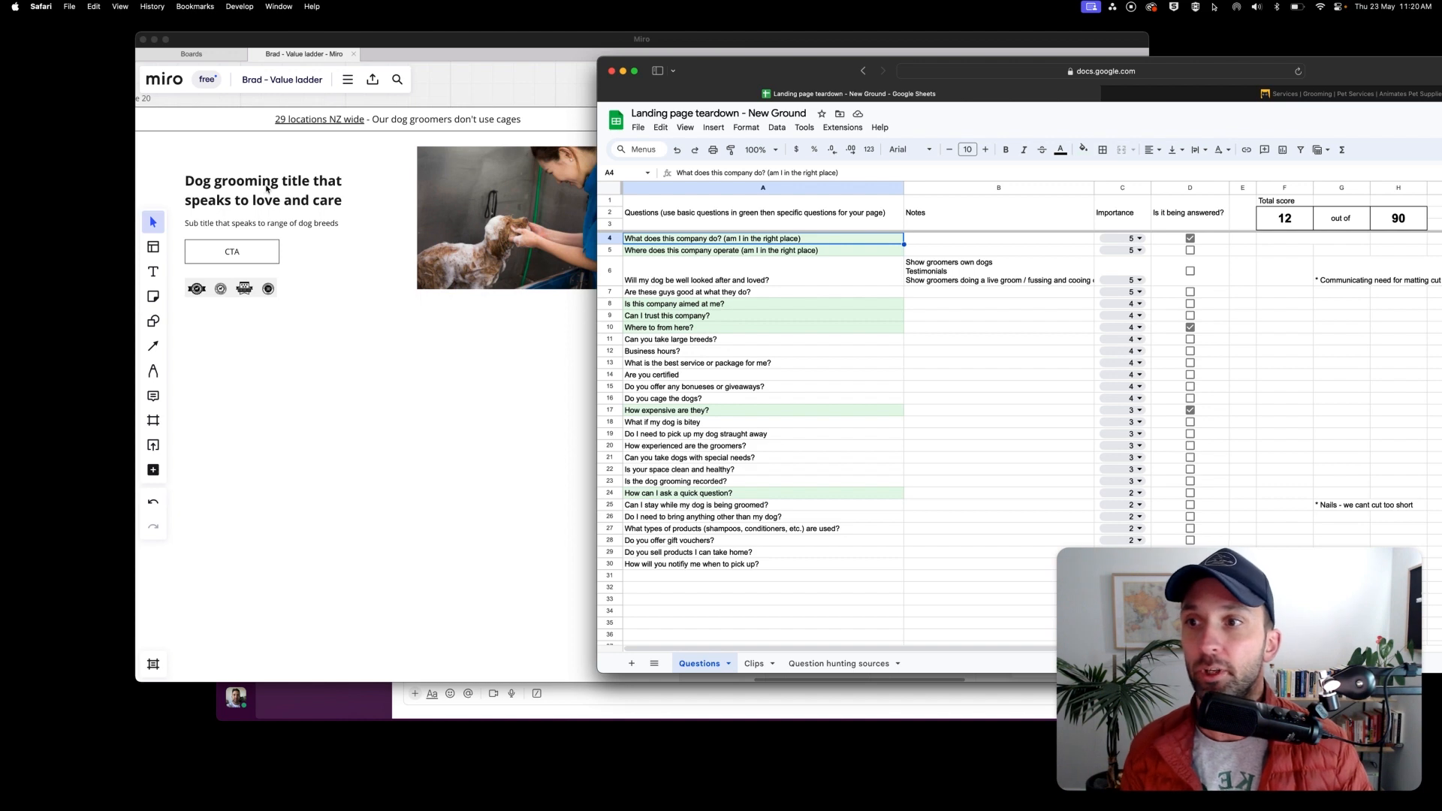
left_click(679, 252)
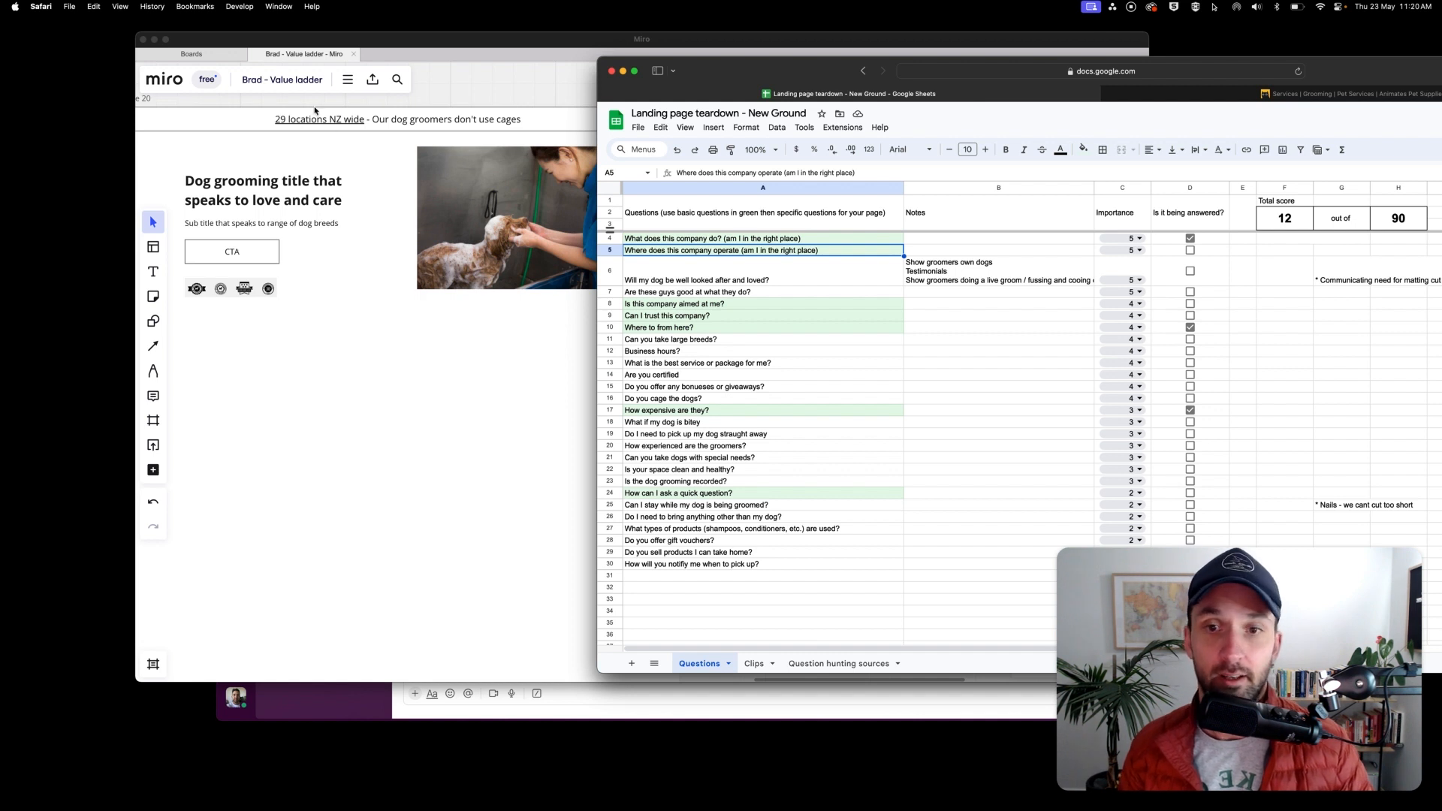
left_click(736, 270)
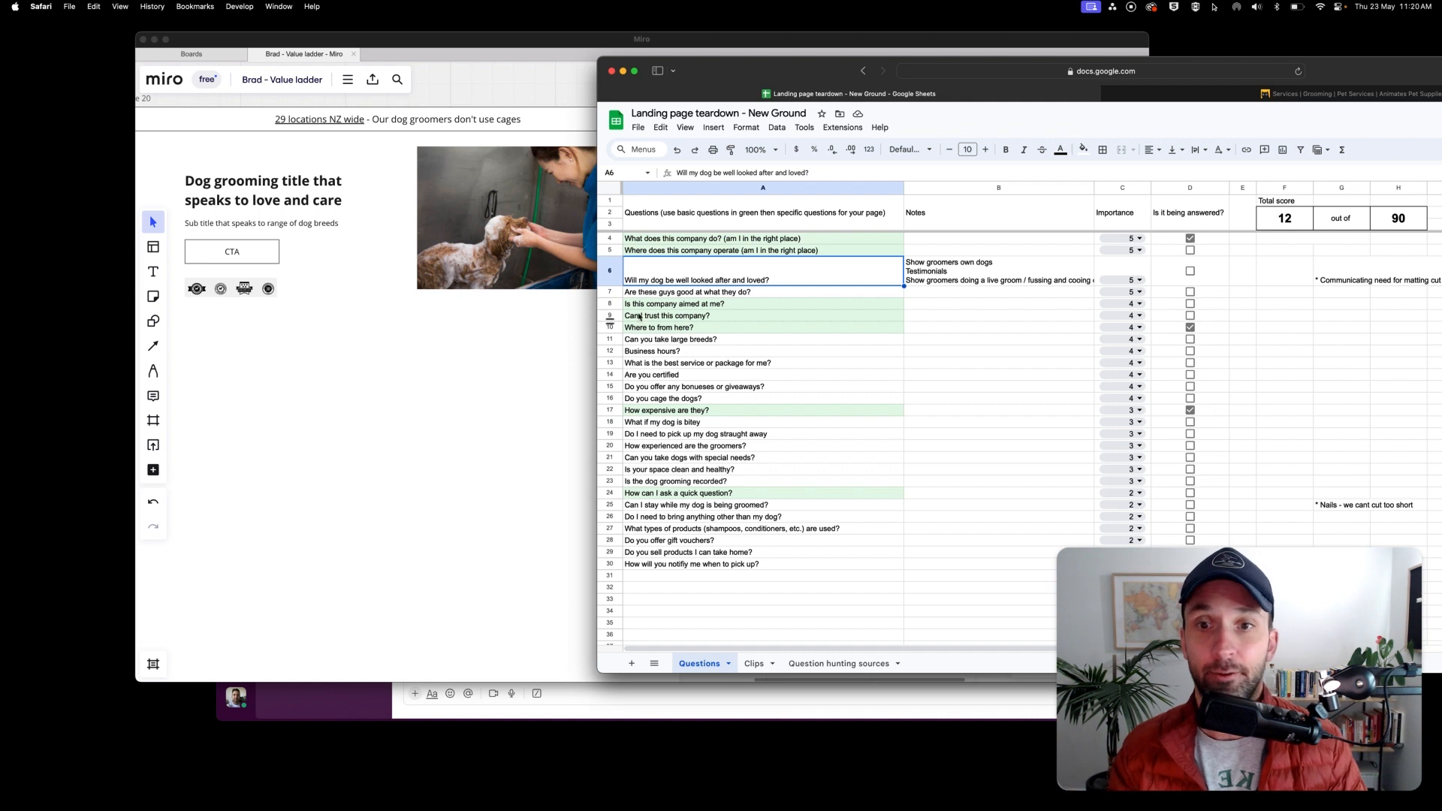
left_click(698, 293)
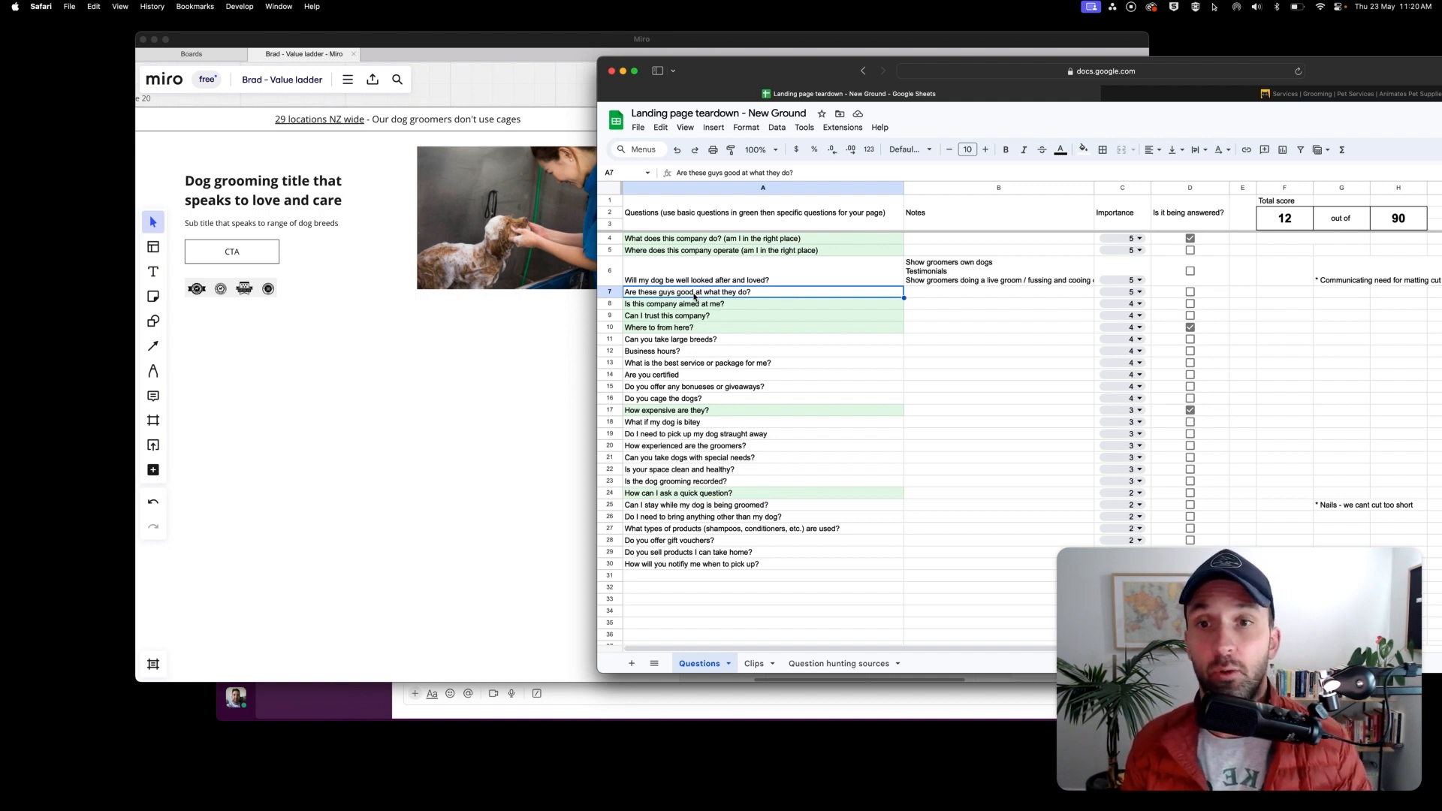
Paste the "Our Grooming Gallery..." image into Frame 20 below the hero section, align it with the title and enlarge it slightly.
left_click(393, 364)
key("super+v")
left_click_drag(661, 433, 648, 436)
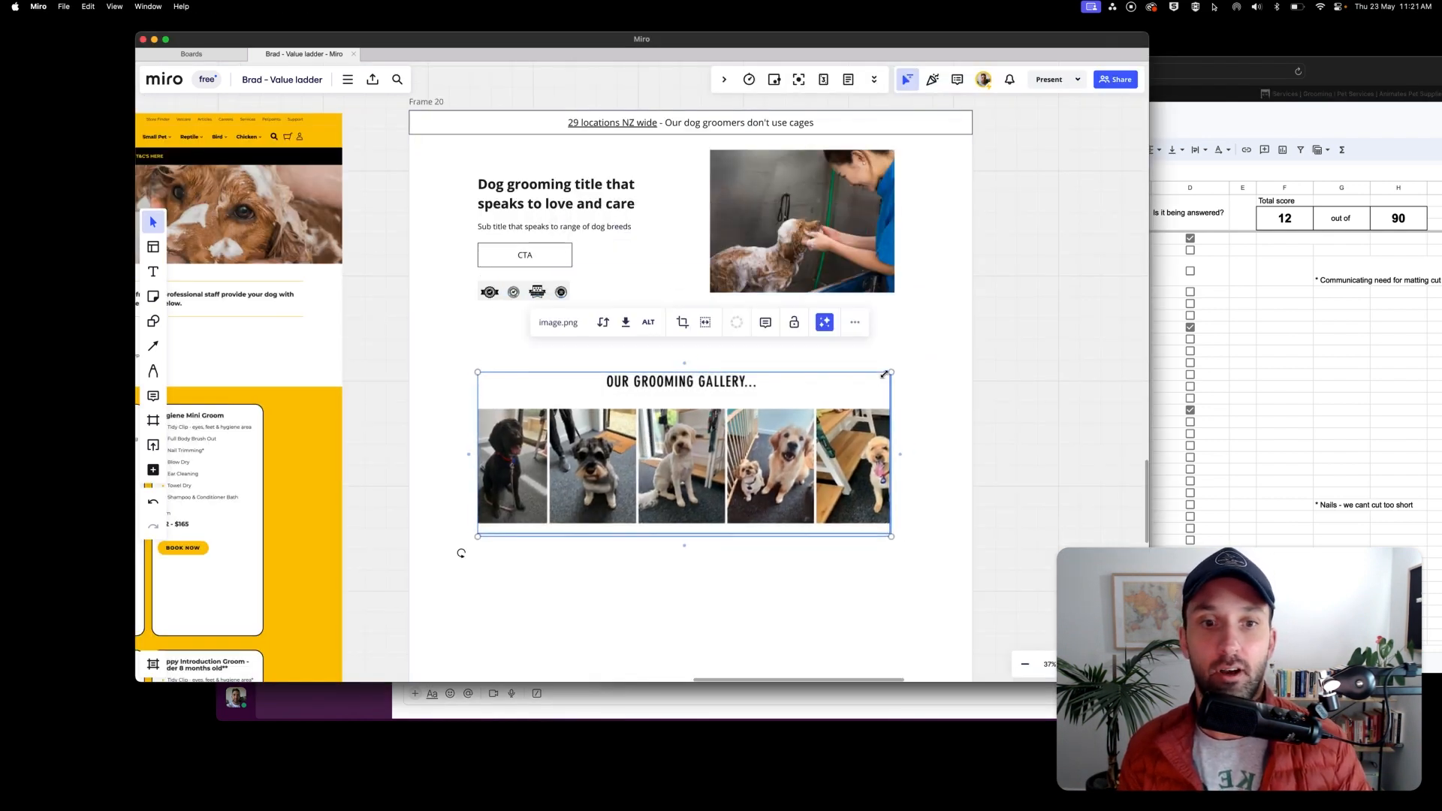
left_click_drag(890, 372, 901, 367)
scroll(786, 307, "down", 5)
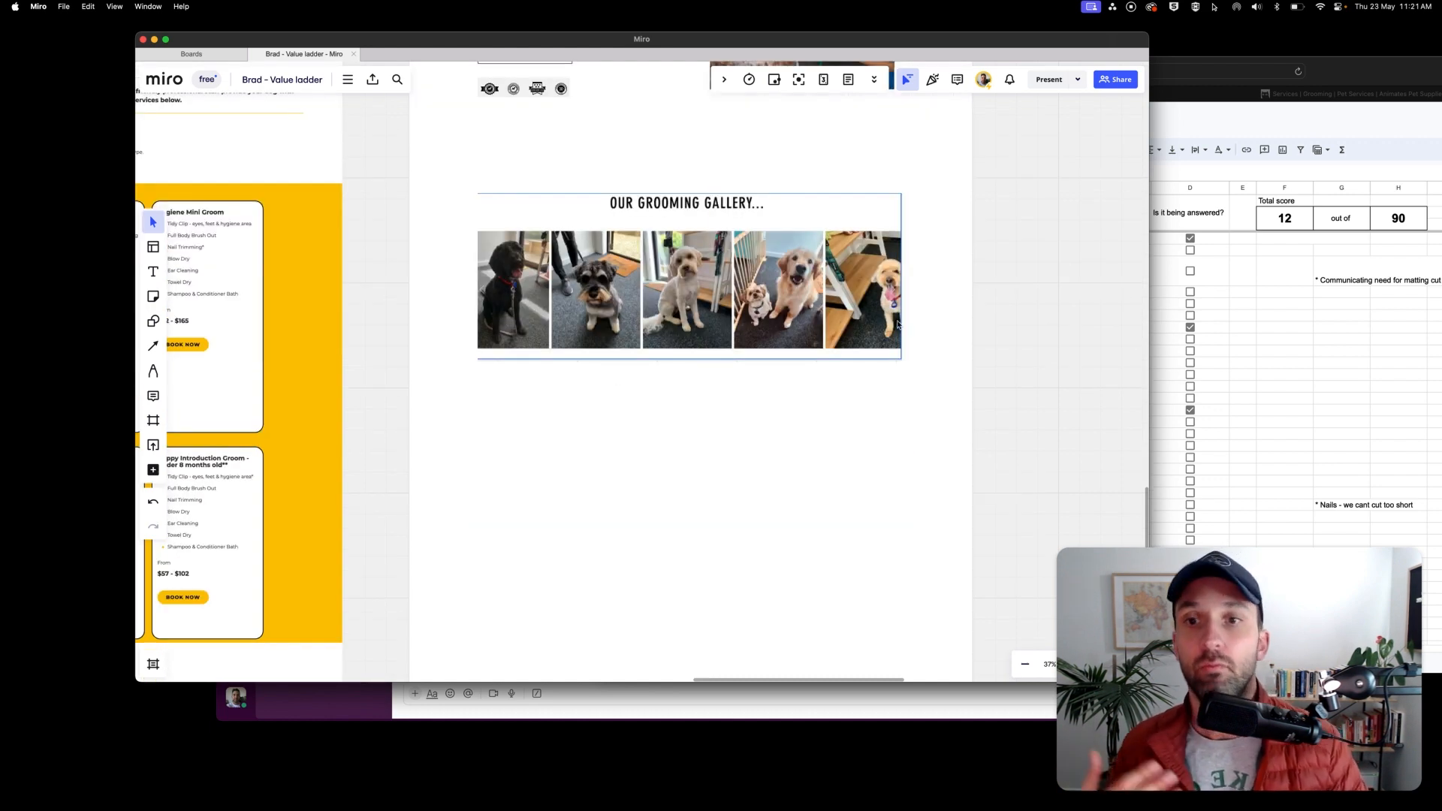
scroll(895, 325, "up", 5)
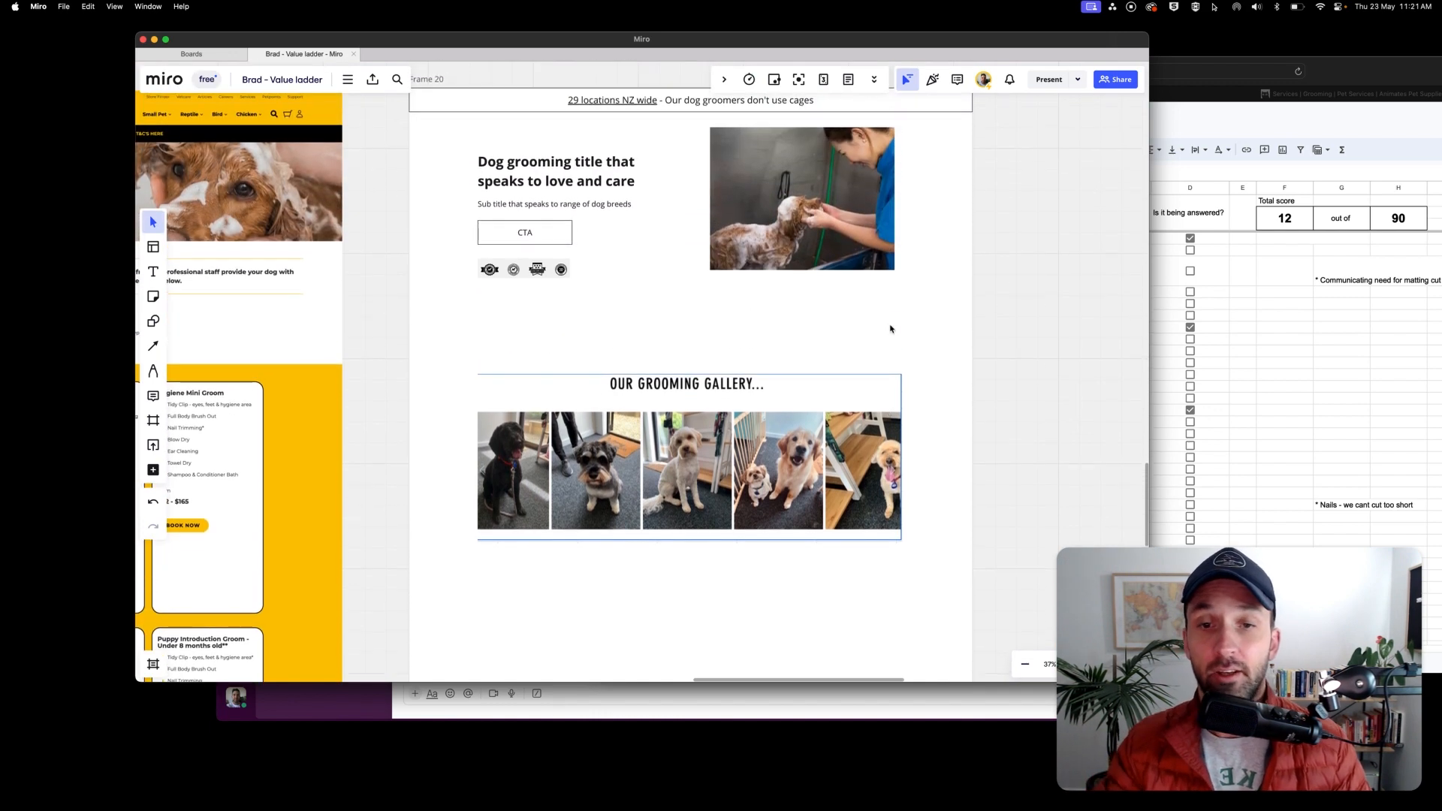
left_click(715, 454)
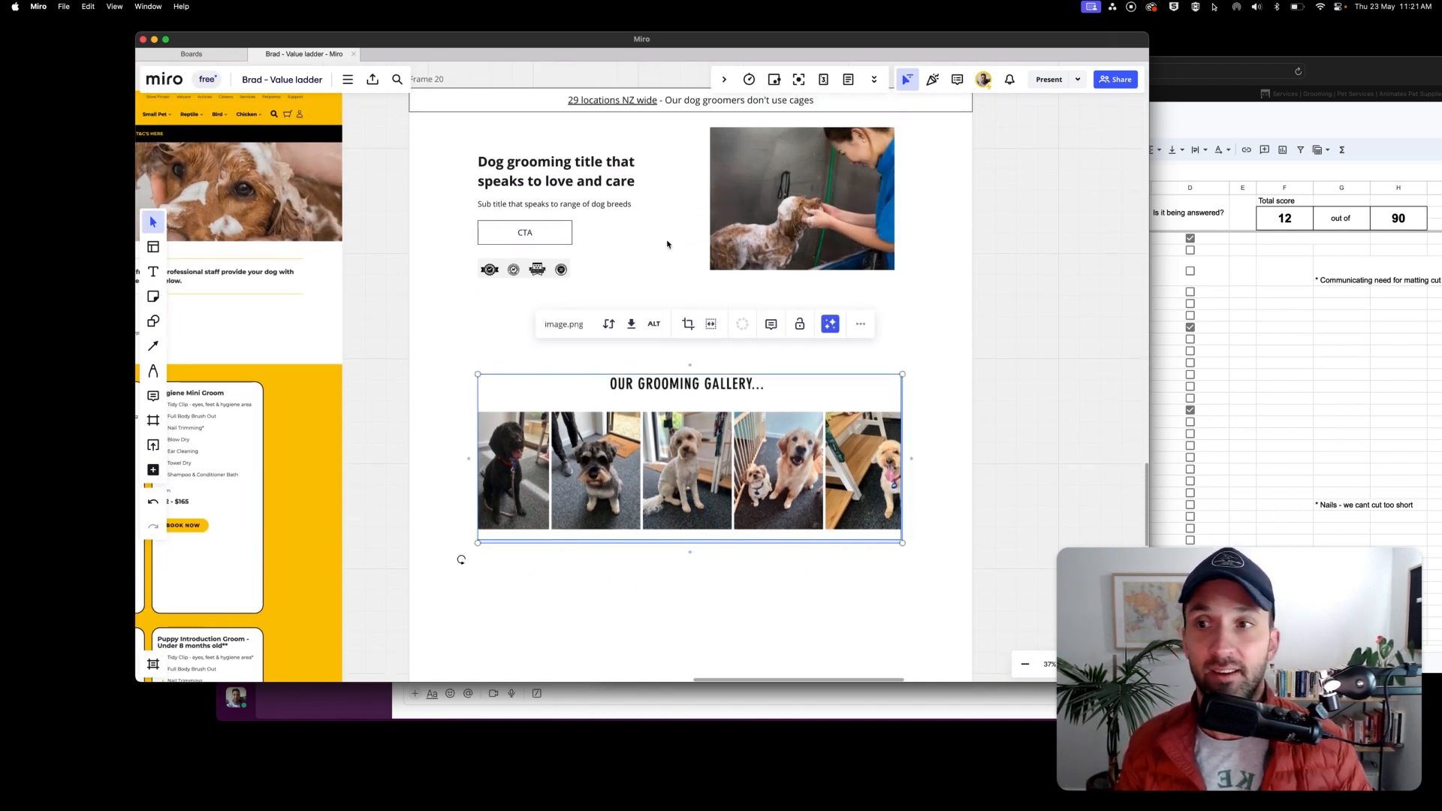
scroll(995, 250, "down", 3)
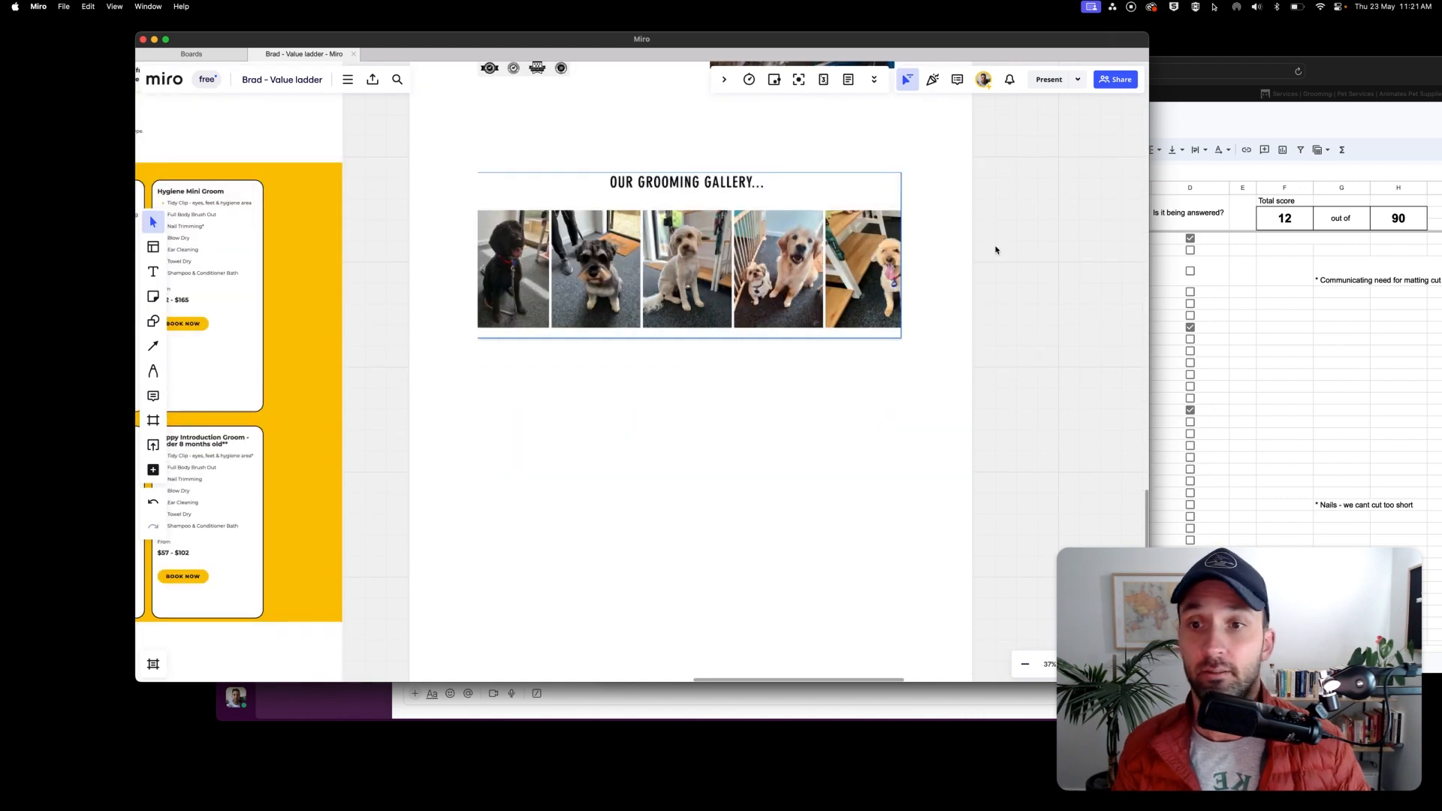
scroll(854, 241, "up", 4)
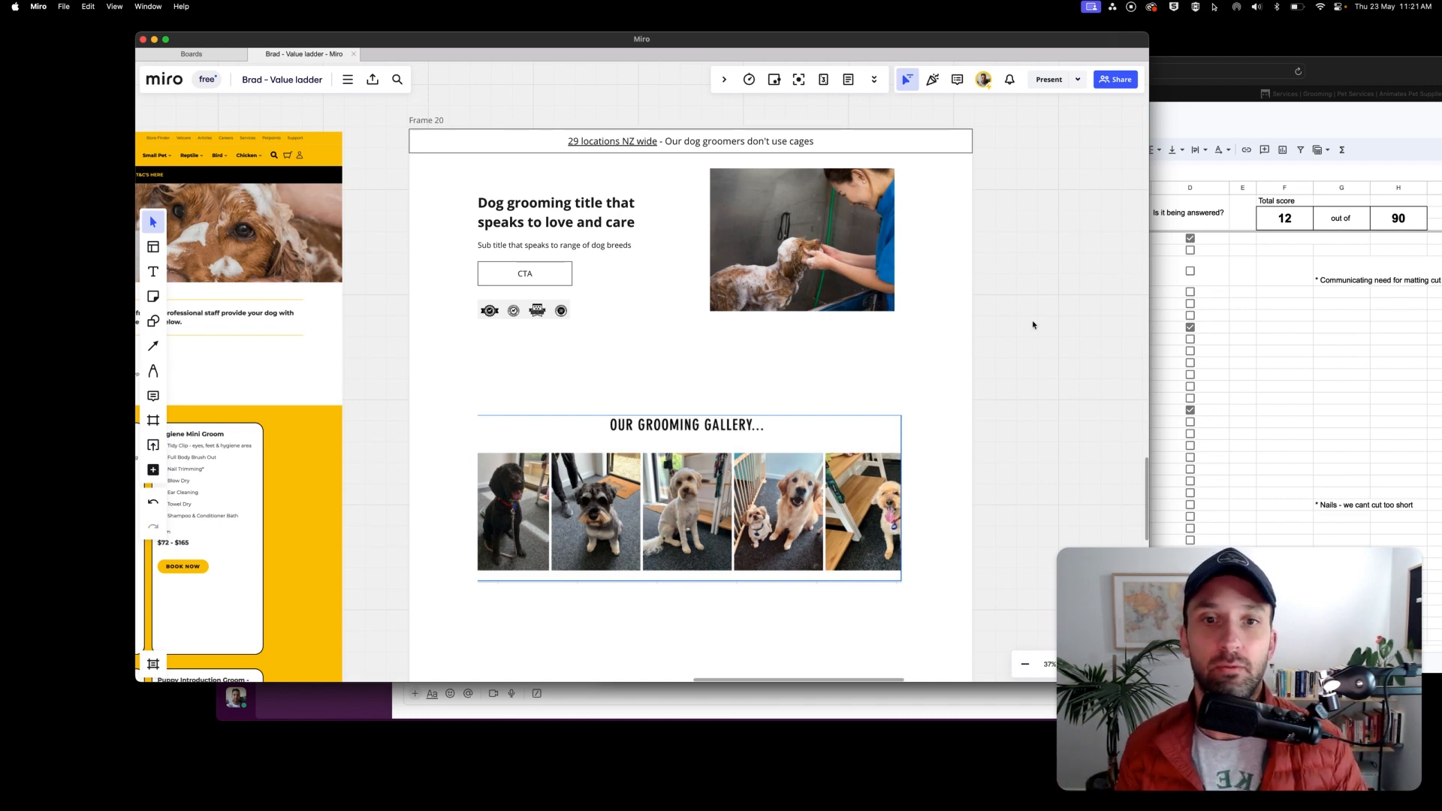
scroll(1032, 325, "left", 3)
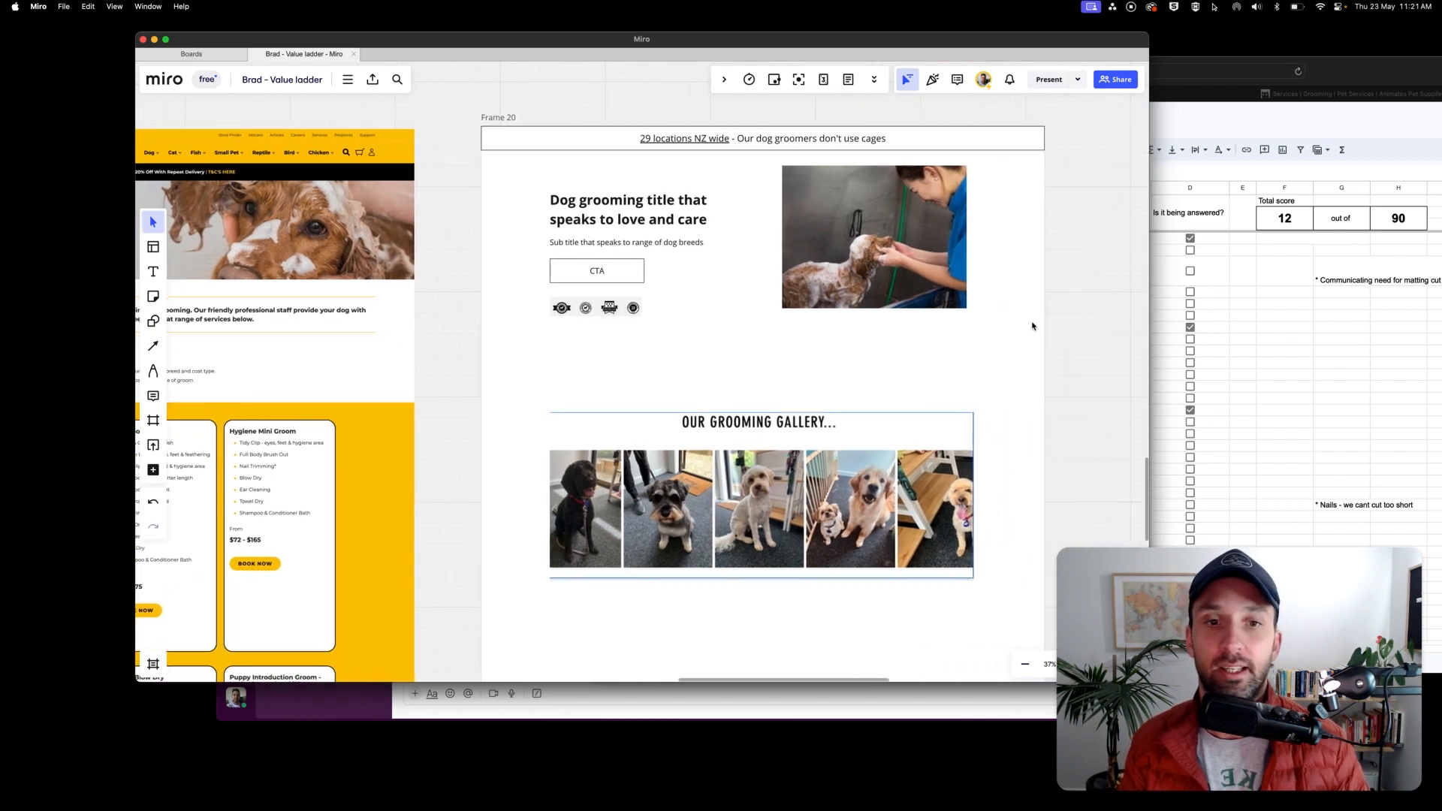
Draw a rectangle below the grooming gallery with the bold, enlarged heading "Reviews / testimonials", and shift it down together with the gallery.
scroll(1032, 325, "down", 3)
type("Revie")
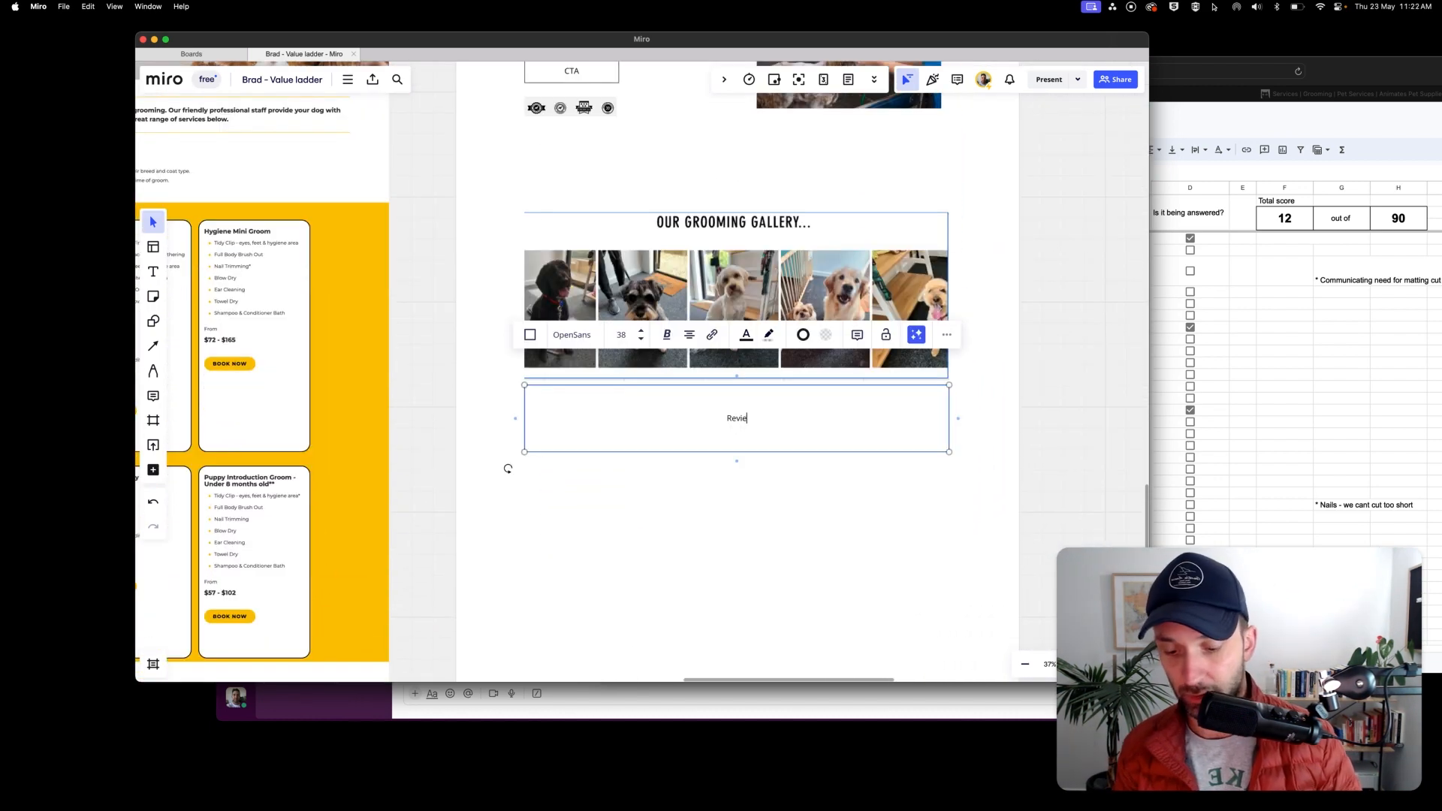
type("ws / testimonials")
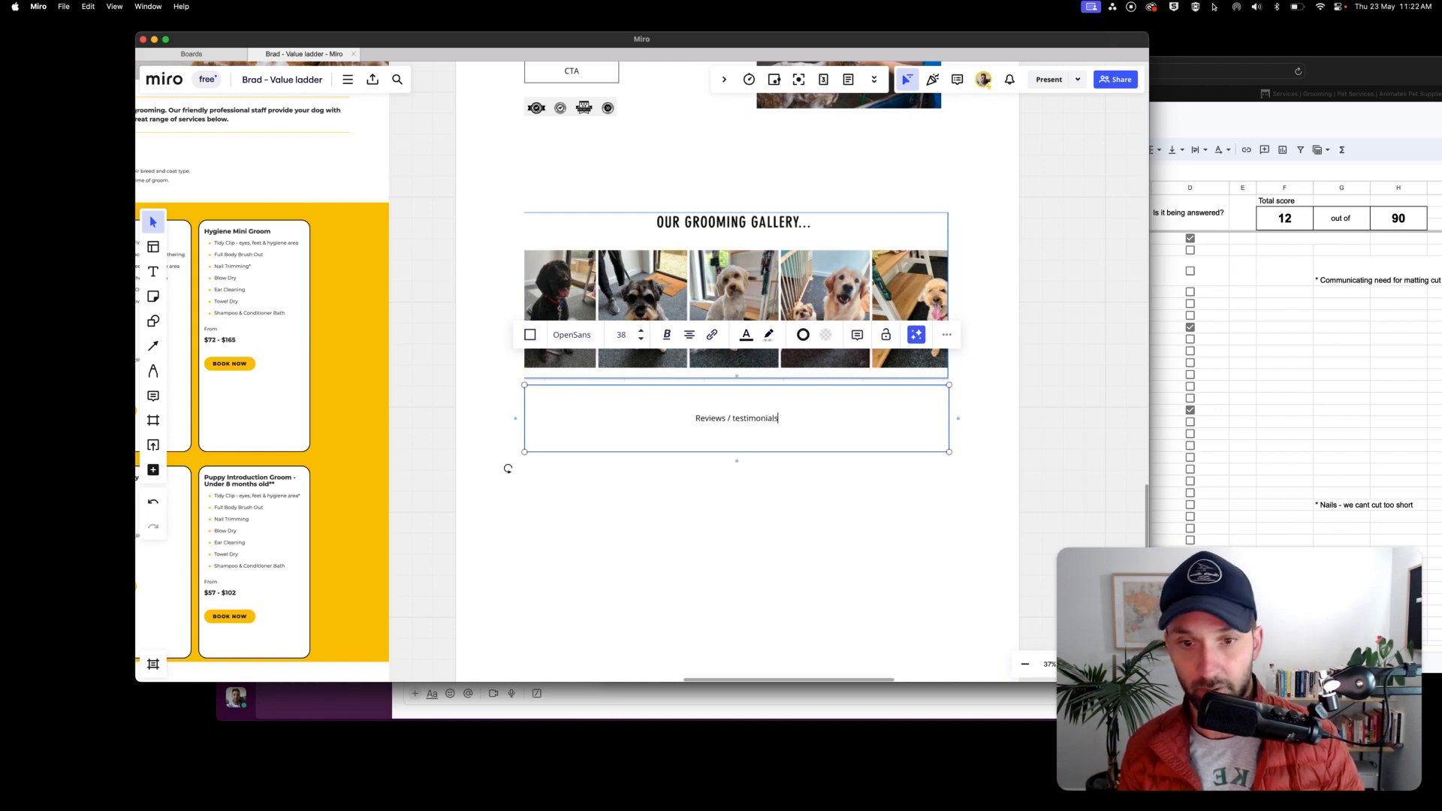
key("super+a")
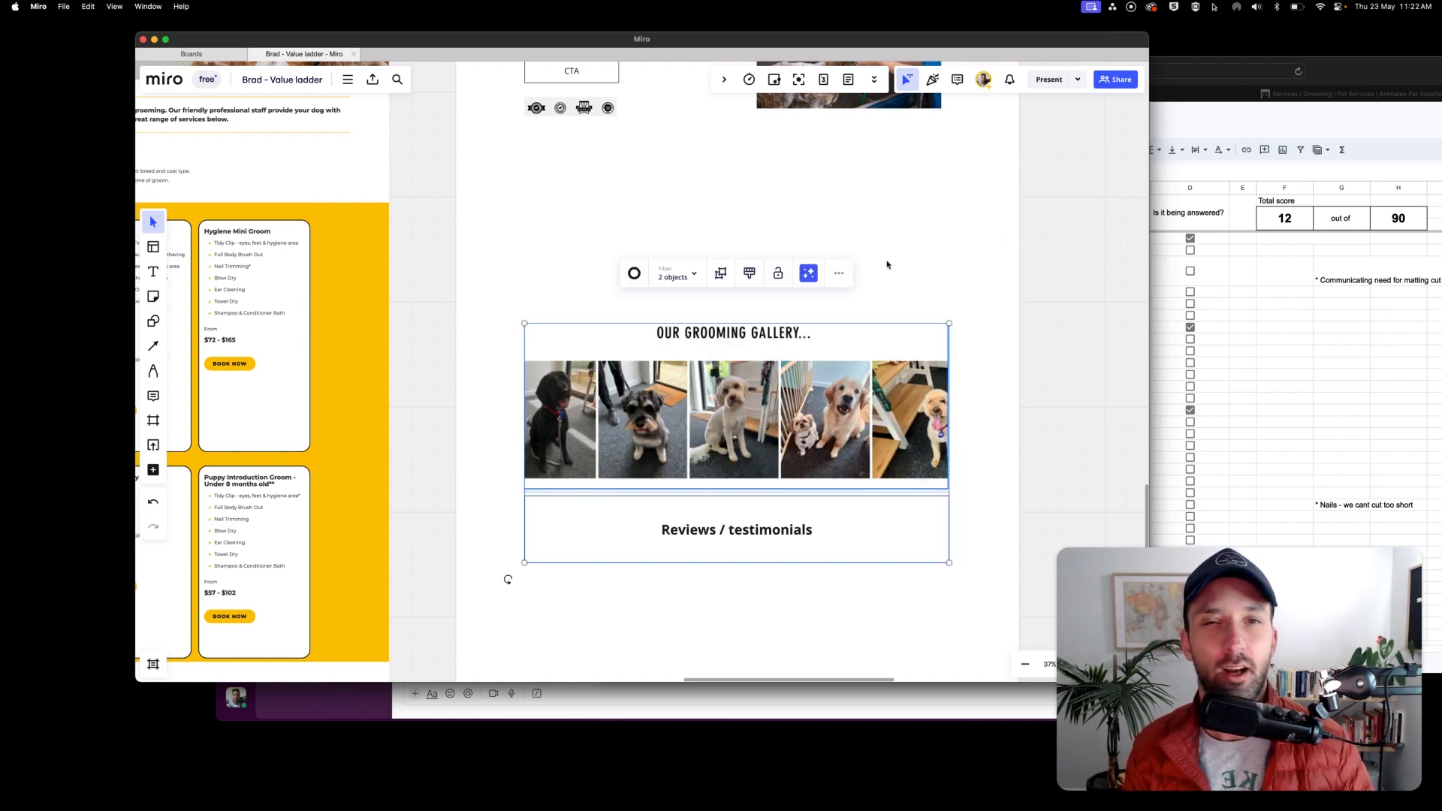
Move the gallery and reviews blocks further down Frame 20, leaving a large empty area below the hero section.
scroll(949, 214, "up", 1)
scroll(949, 213, "up", 3)
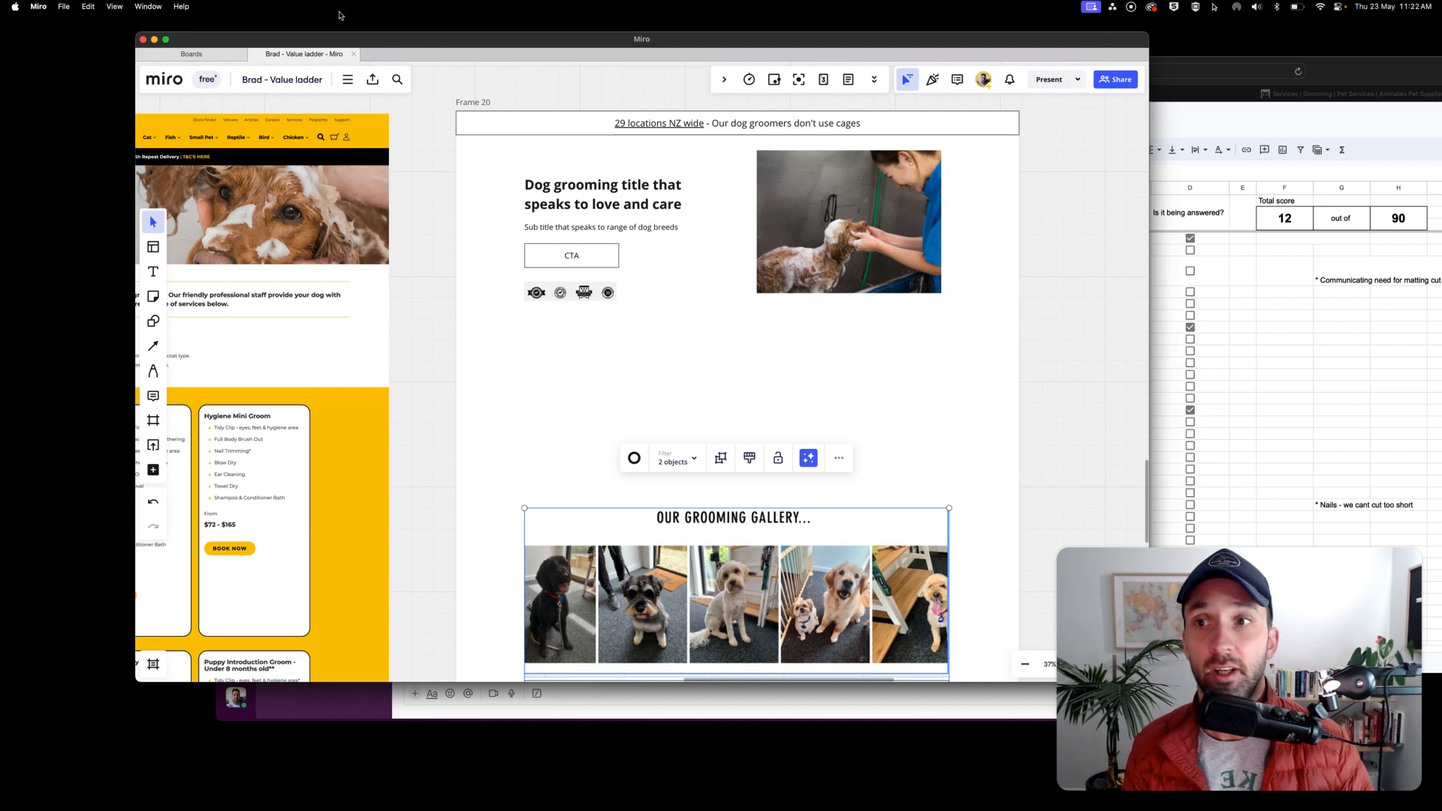
key("super+Tab")
key("super+Tab")
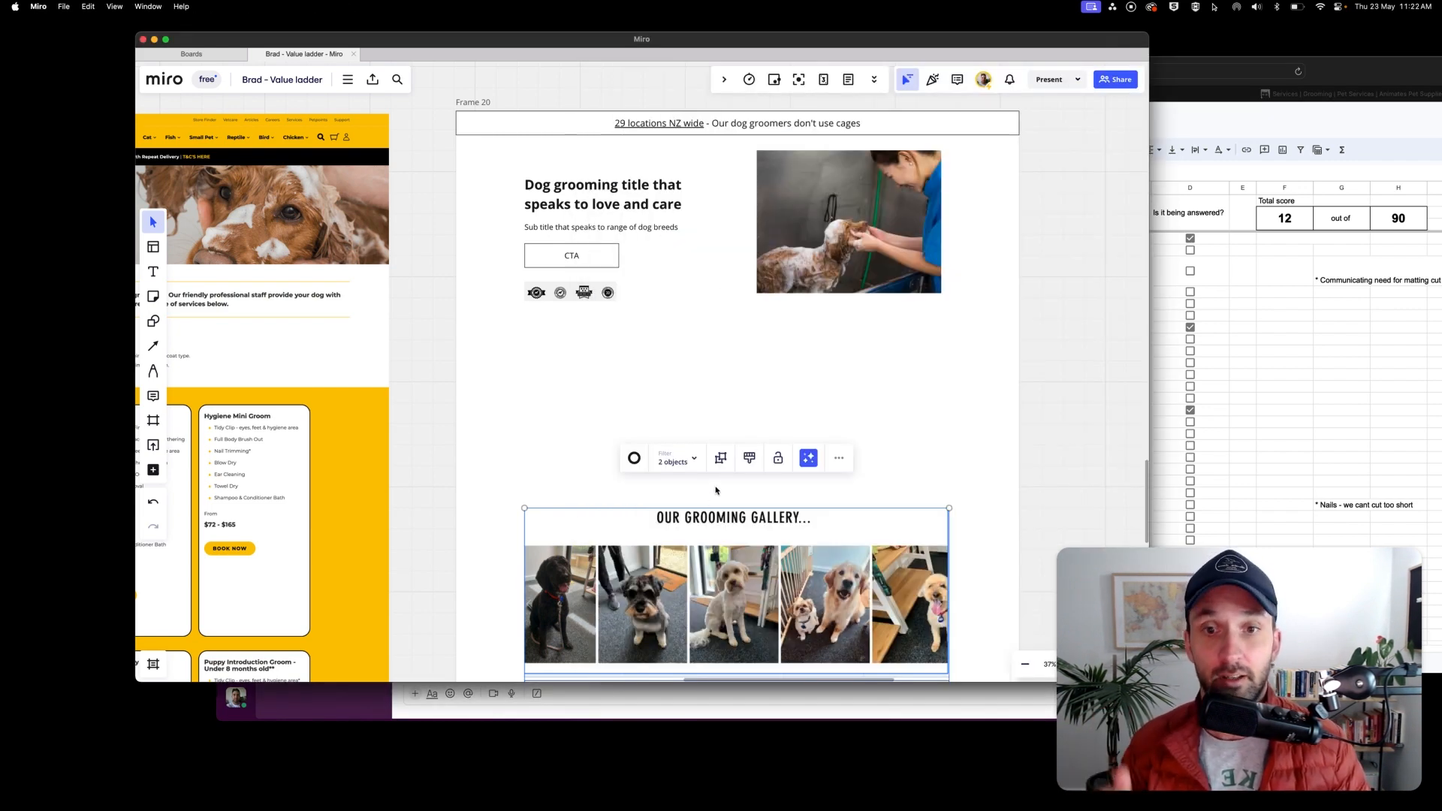
left_click(879, 486)
left_click(837, 554)
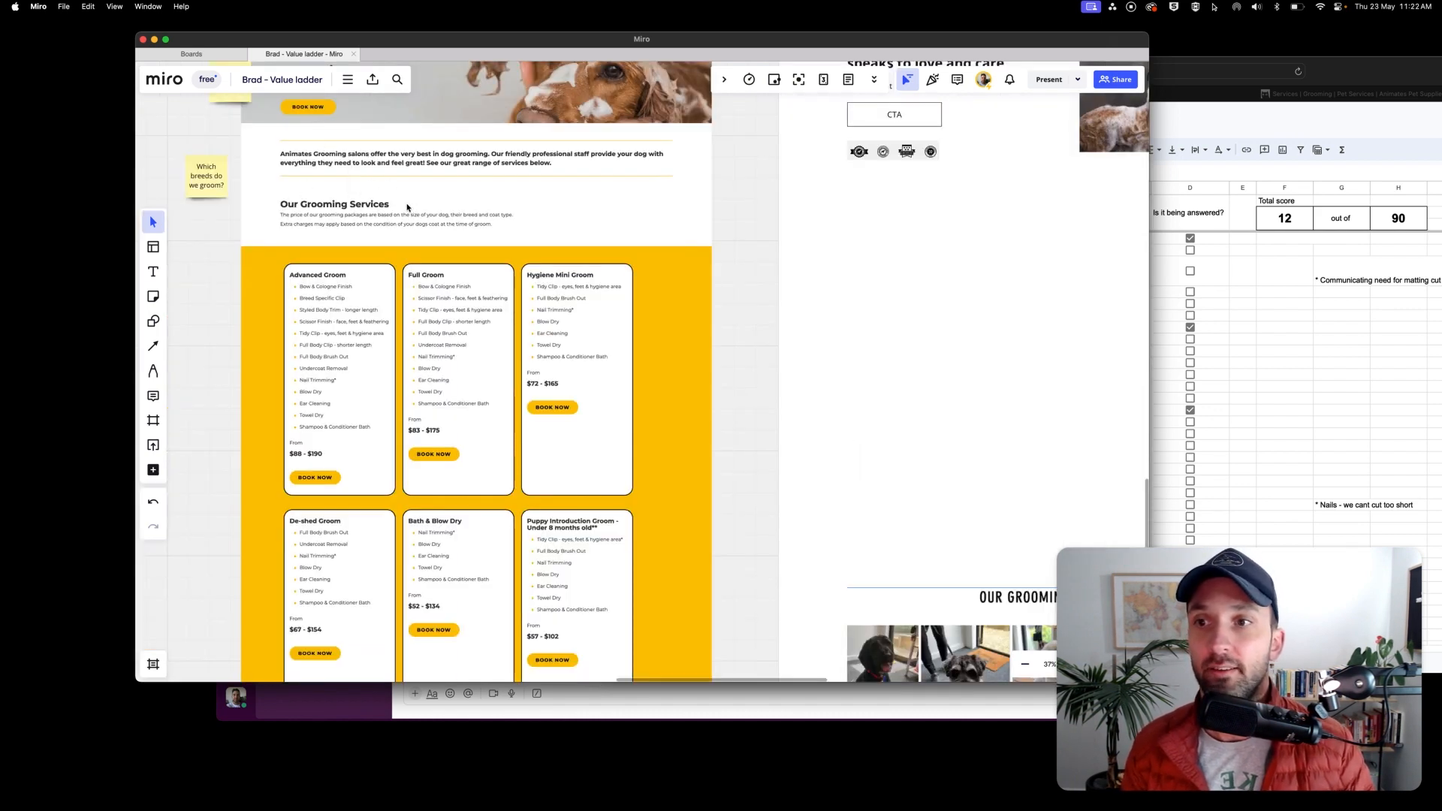
Examine the "Our Grooming Services" section of the existing page and the empty area below the wireframe's hero section.
mouse_move(273, 177)
left_mouse_down()
mouse_move(691, 239)
mouse_move(676, 687)
mouse_move(659, 647)
left_mouse_up()
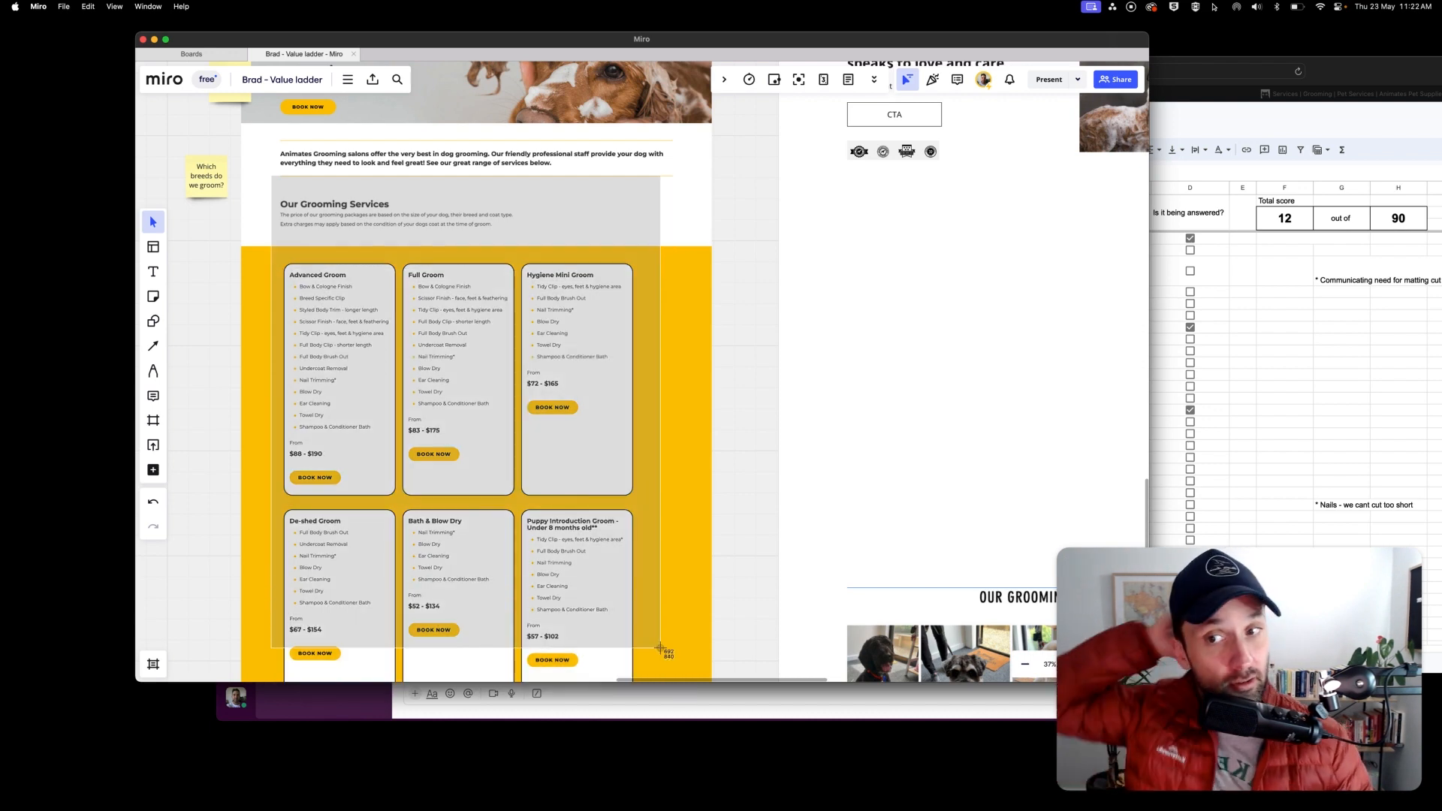
left_click_drag(660, 646, 660, 647)
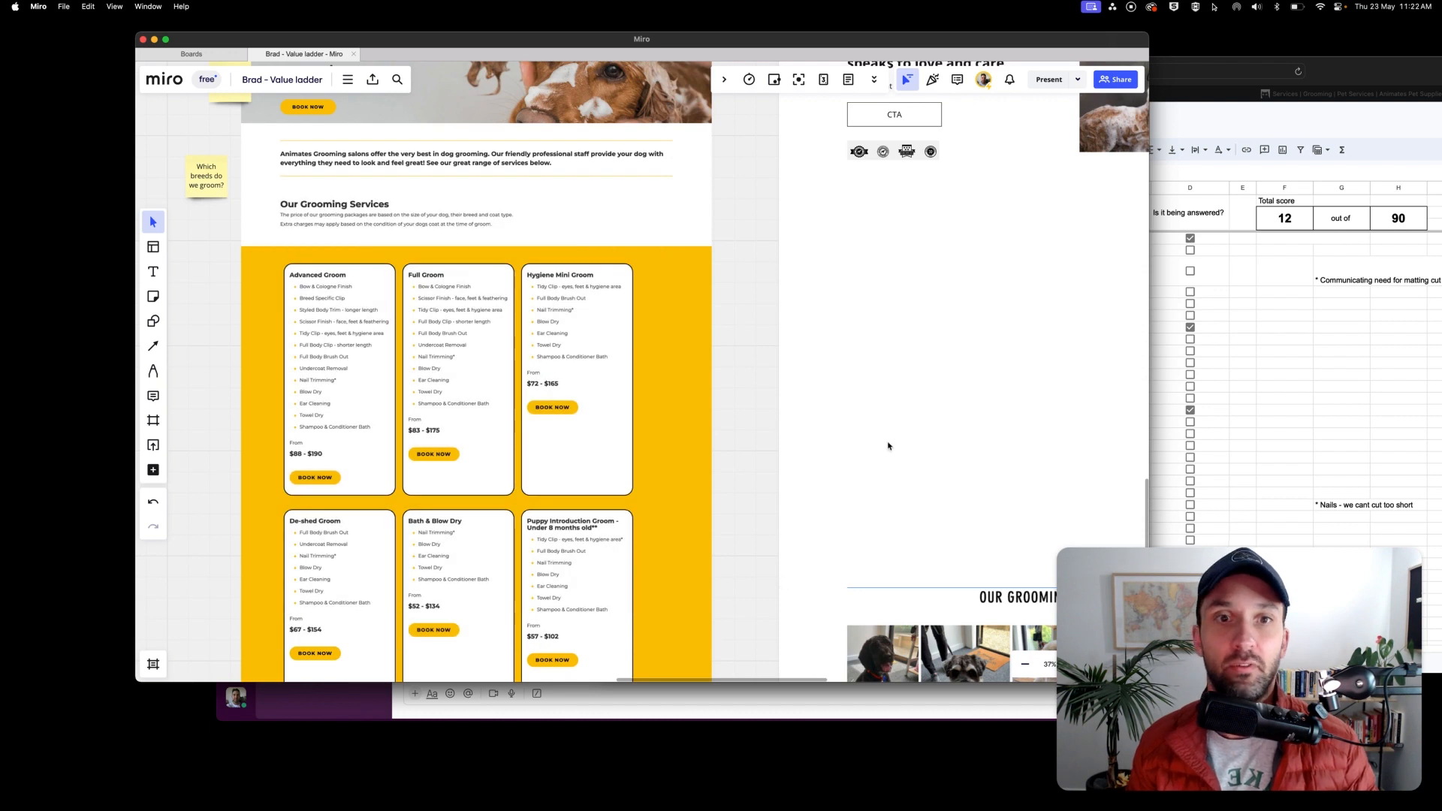
scroll(888, 446, "right", 8)
scroll(878, 445, "up", 4)
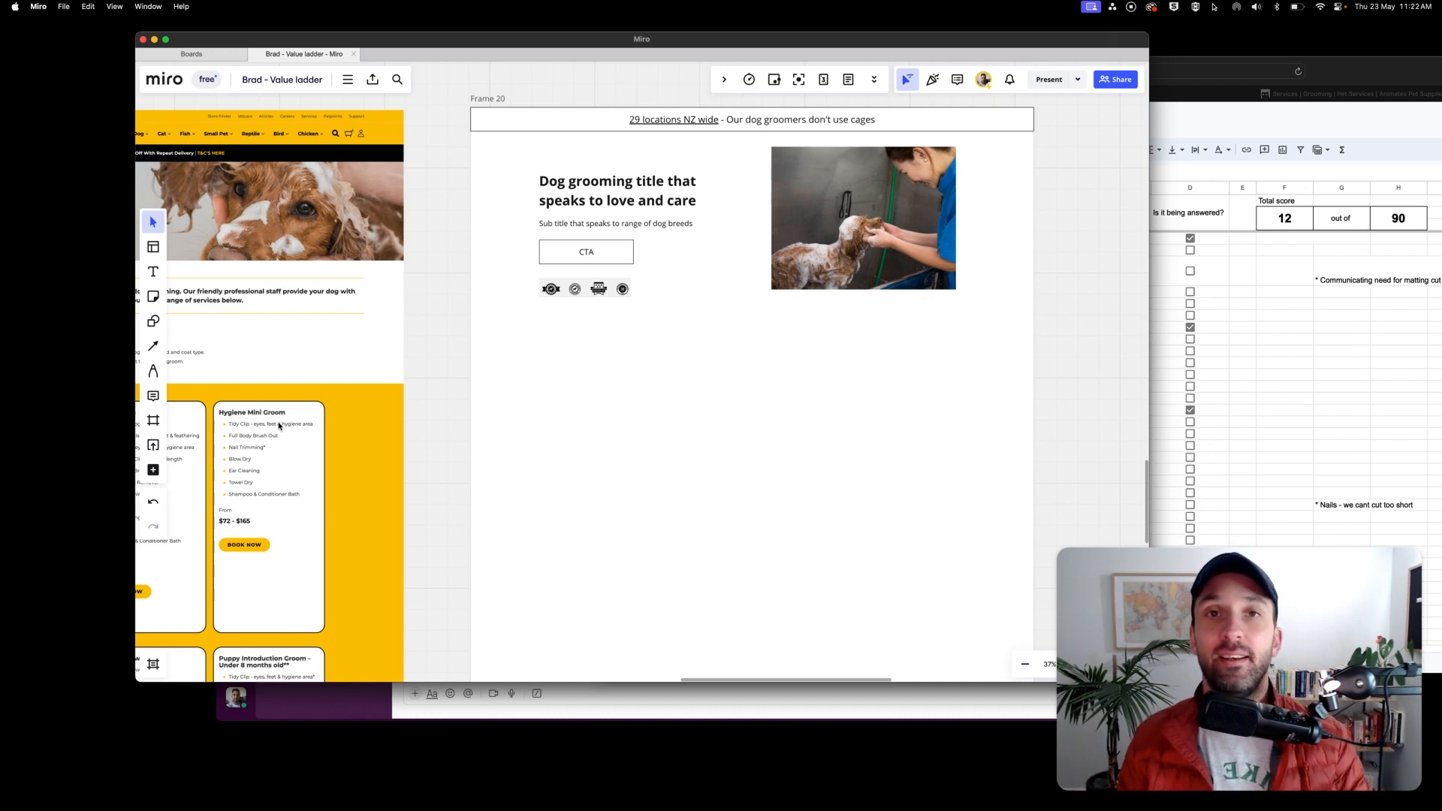
scroll(282, 425, "left", 1)
scroll(283, 425, "right", 2)
left_click_drag(486, 308, 907, 398)
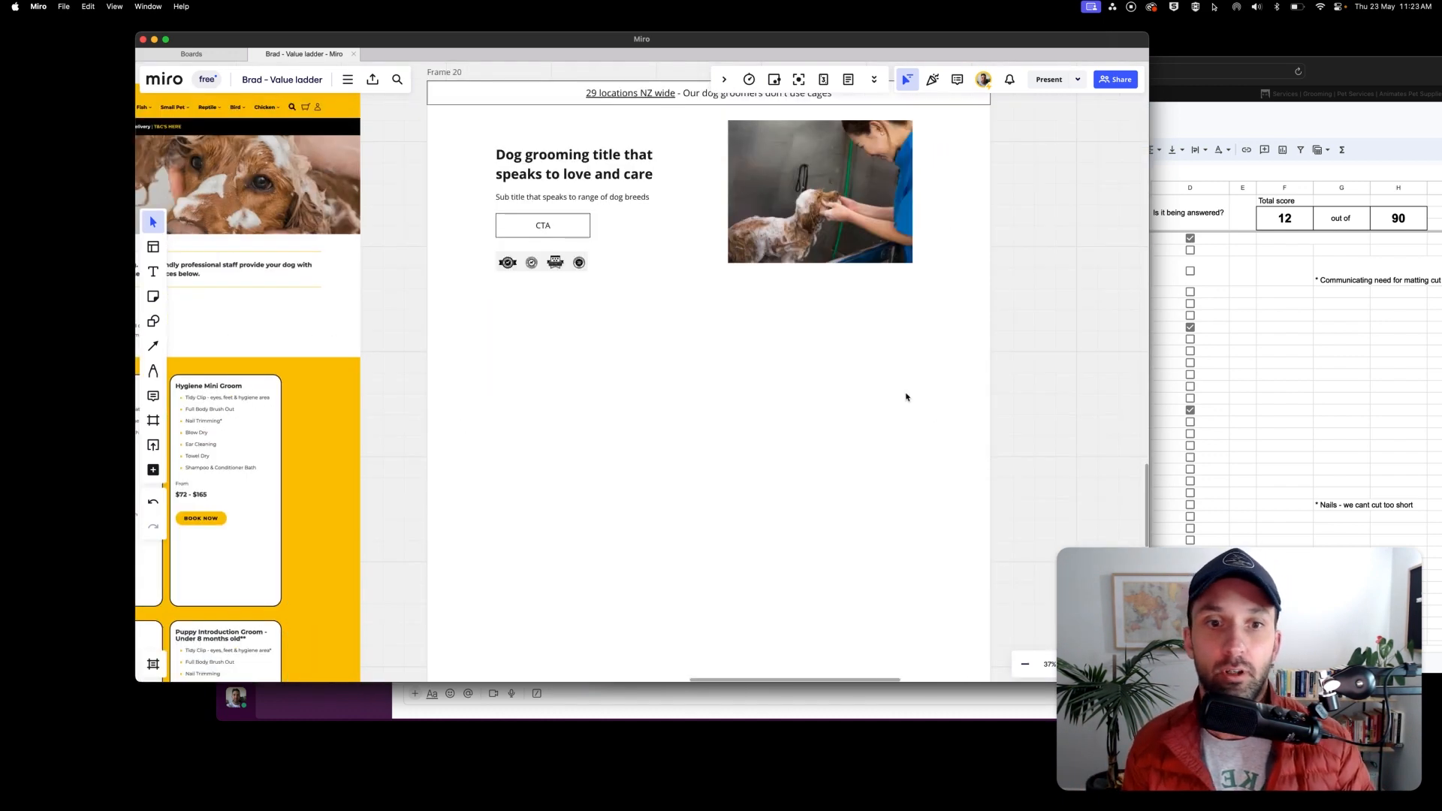
Add a wide text box below the hero section reading "Our team are all dog OBSESSED.".
left_click(153, 271)
left_click_drag(495, 302, 910, 411)
scroll(532, 269, "up", 3)
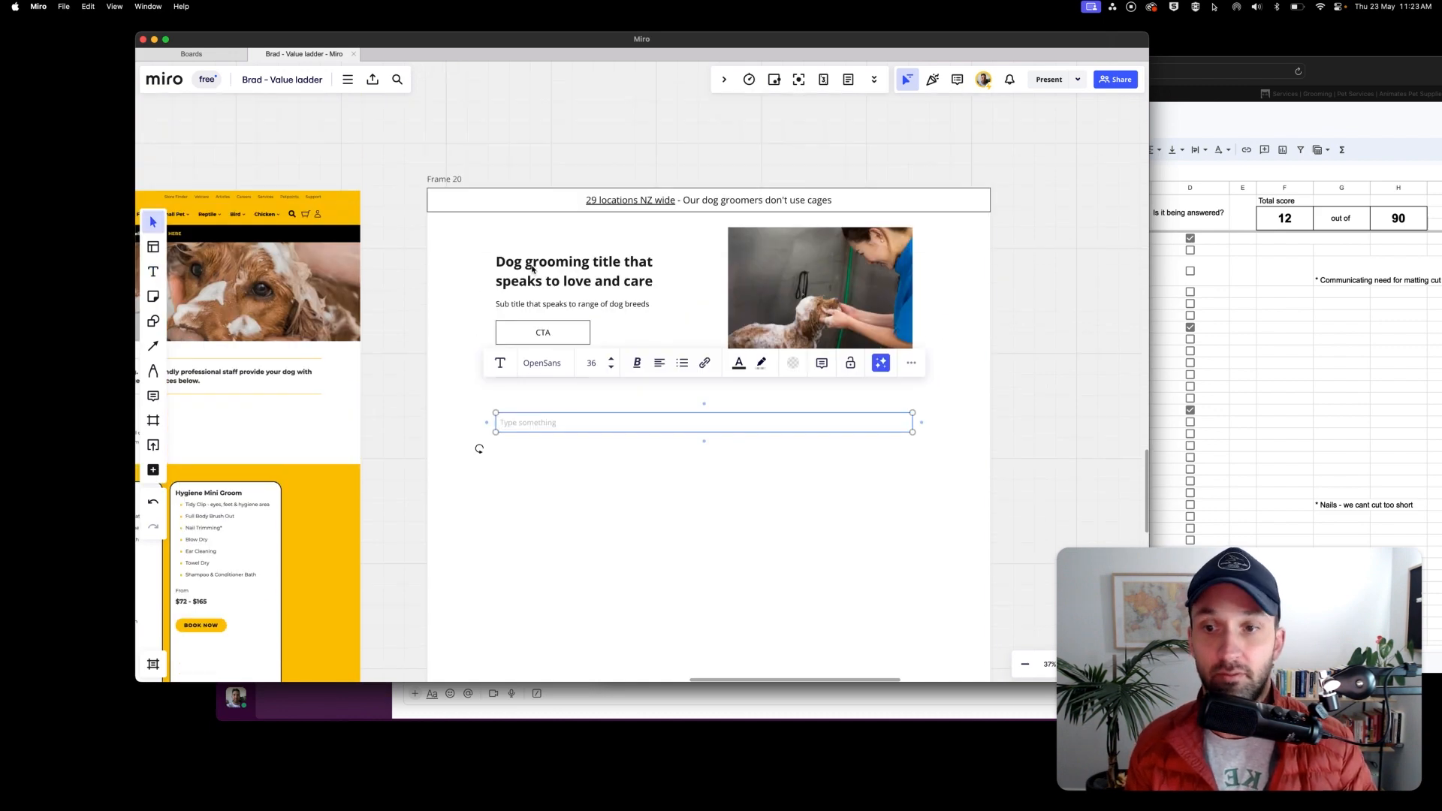
type("O")
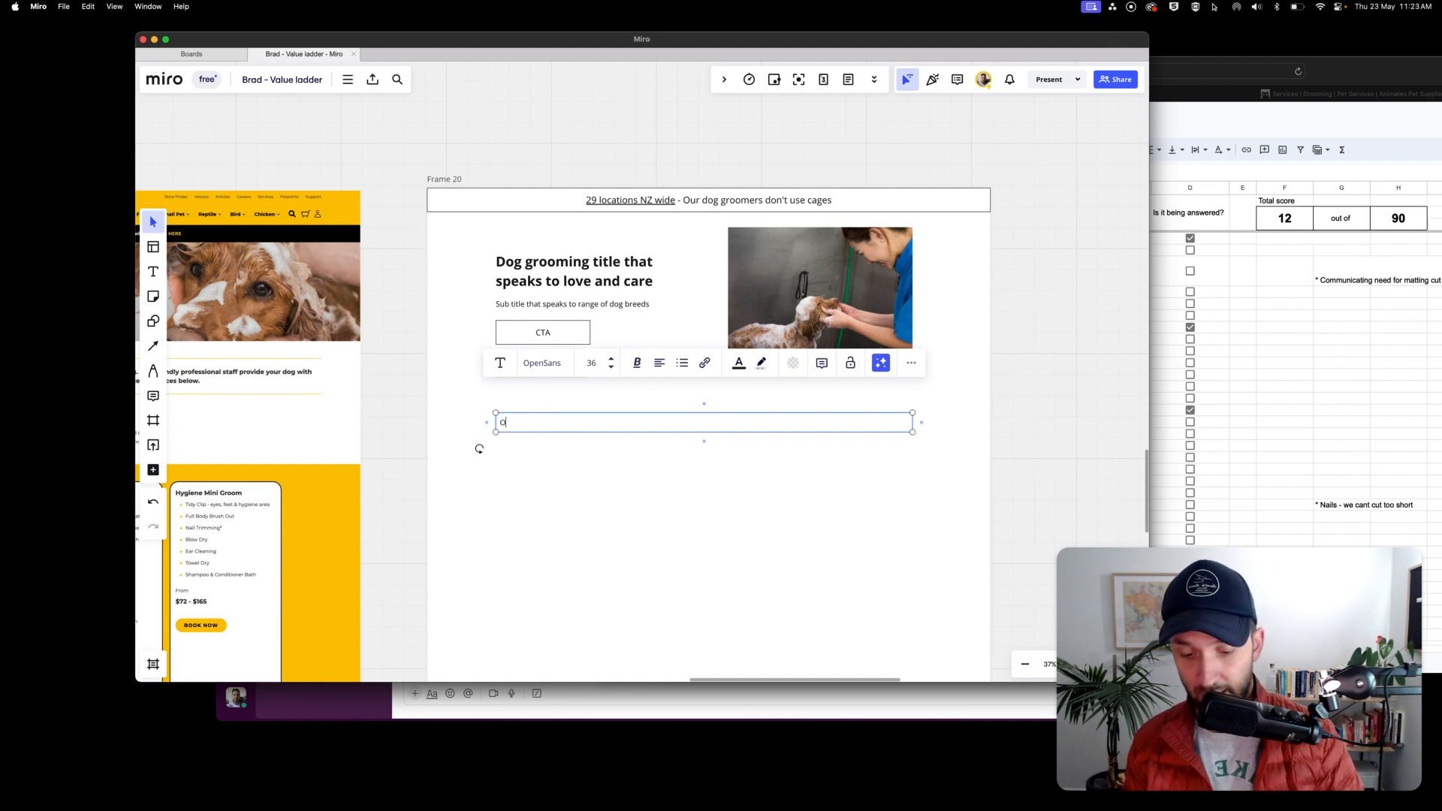
type("ur team are ")
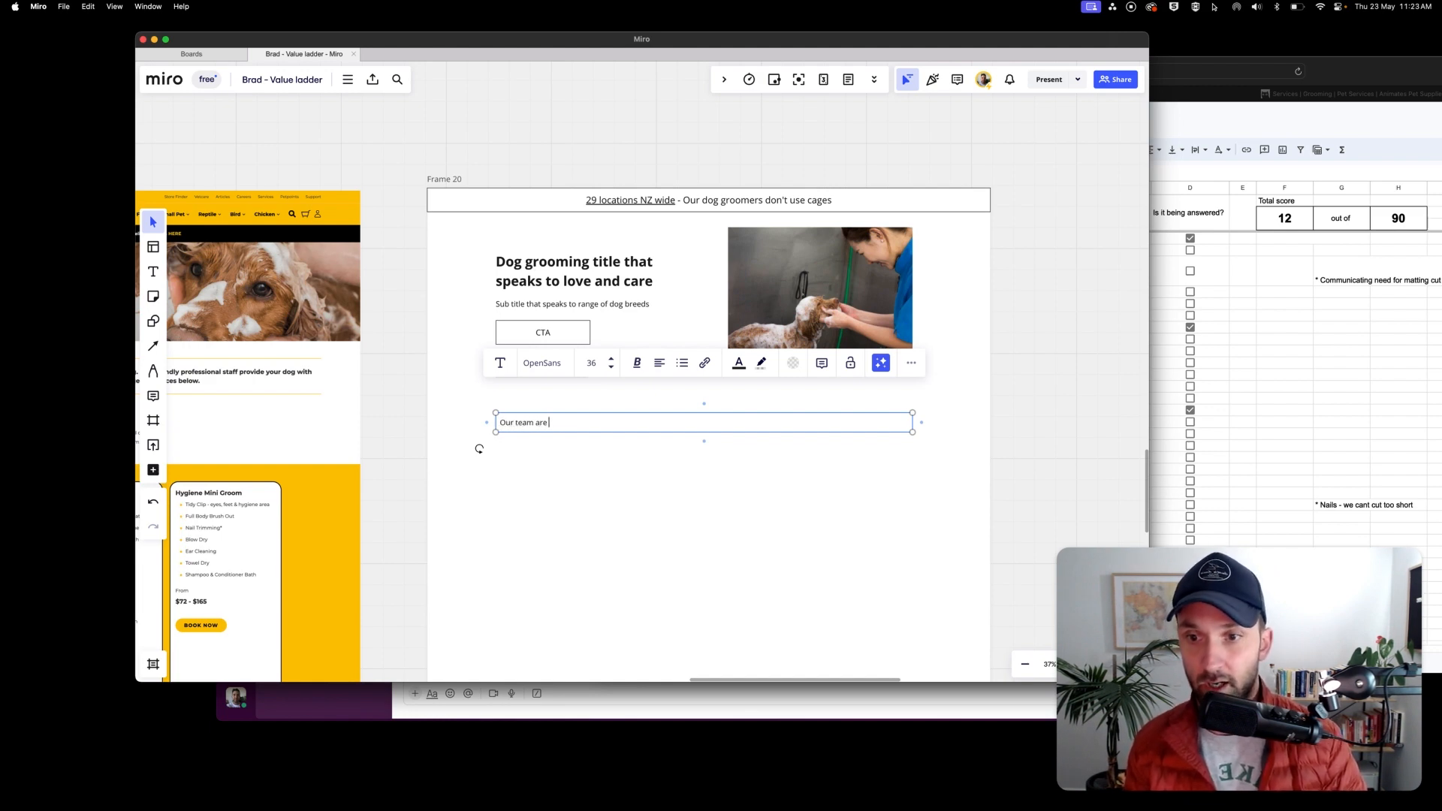
type("all dog OBSESSED")
Switch to the Questions sheet in Safari and review the questions from "Can you take large breeds?" through "Are you certified".
key("super+Tab")
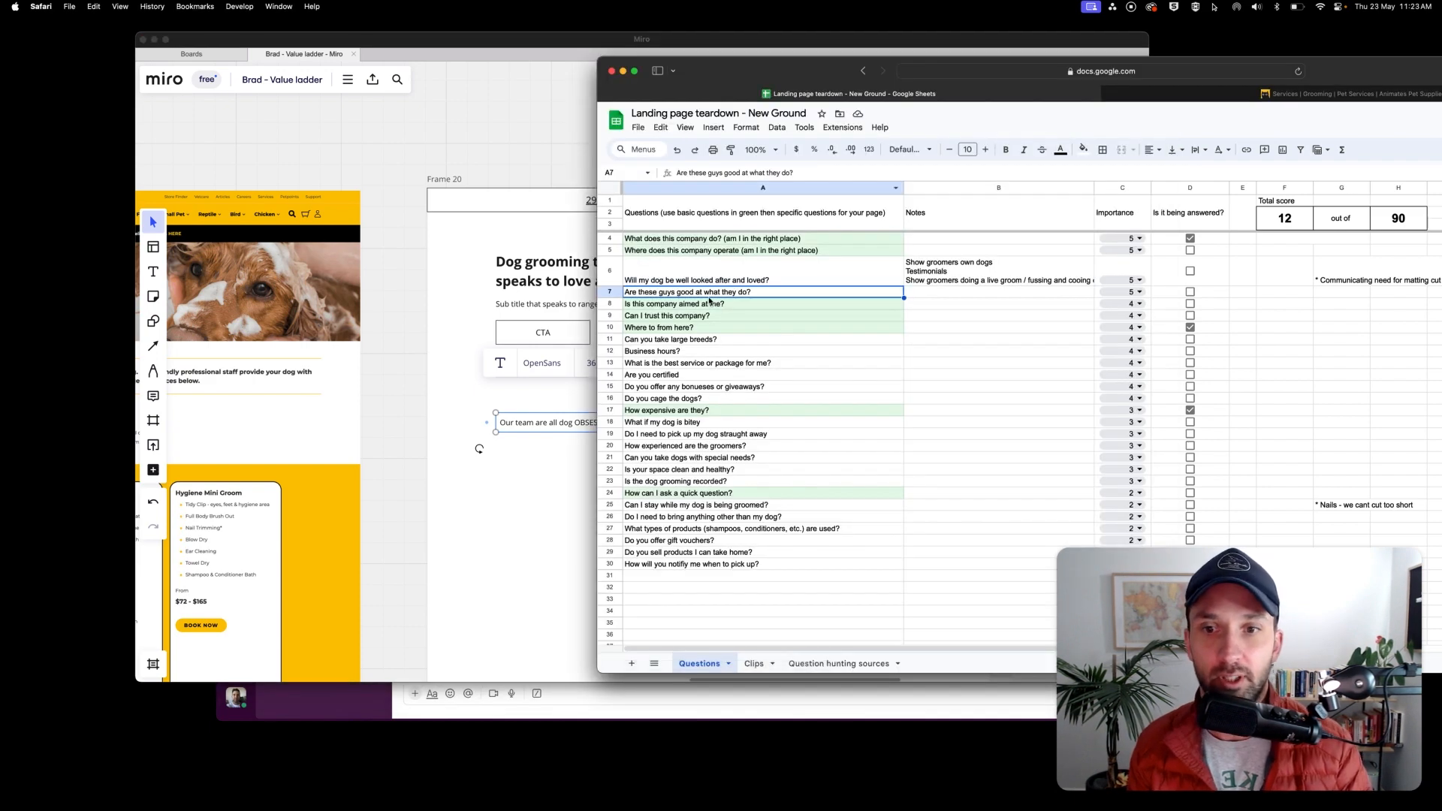
left_click(677, 341)
left_click(694, 351)
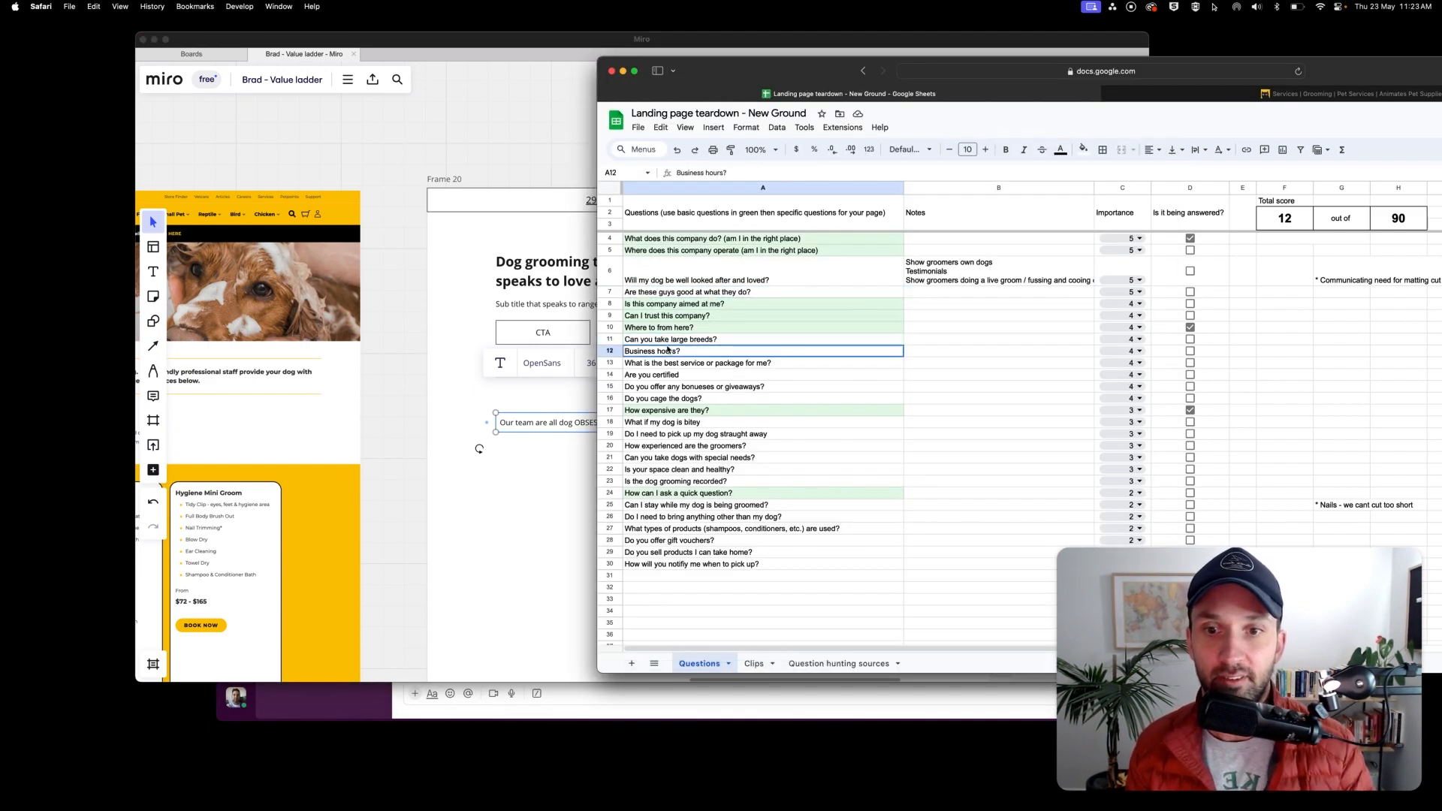
left_click(746, 363)
left_click(698, 377)
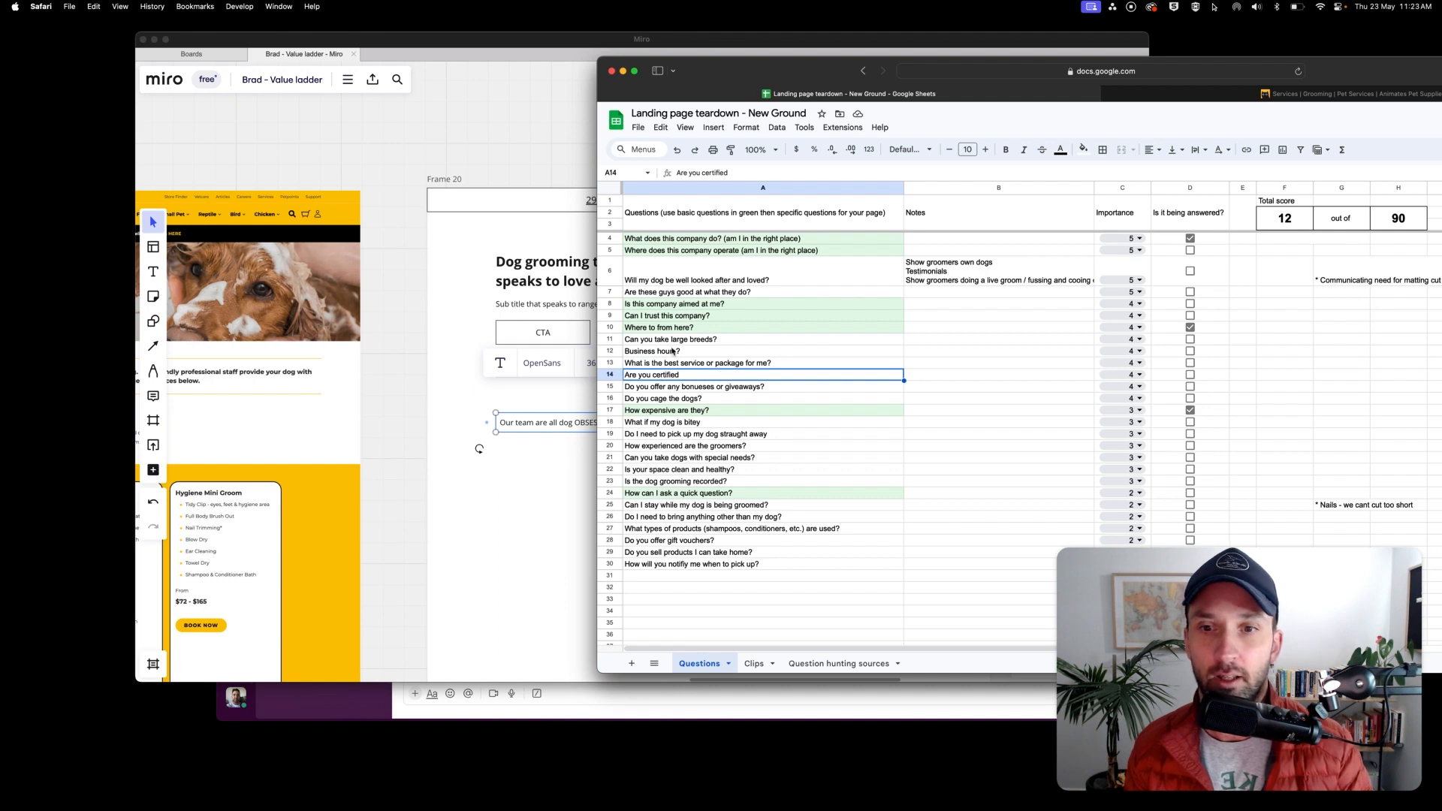
left_click(670, 342)
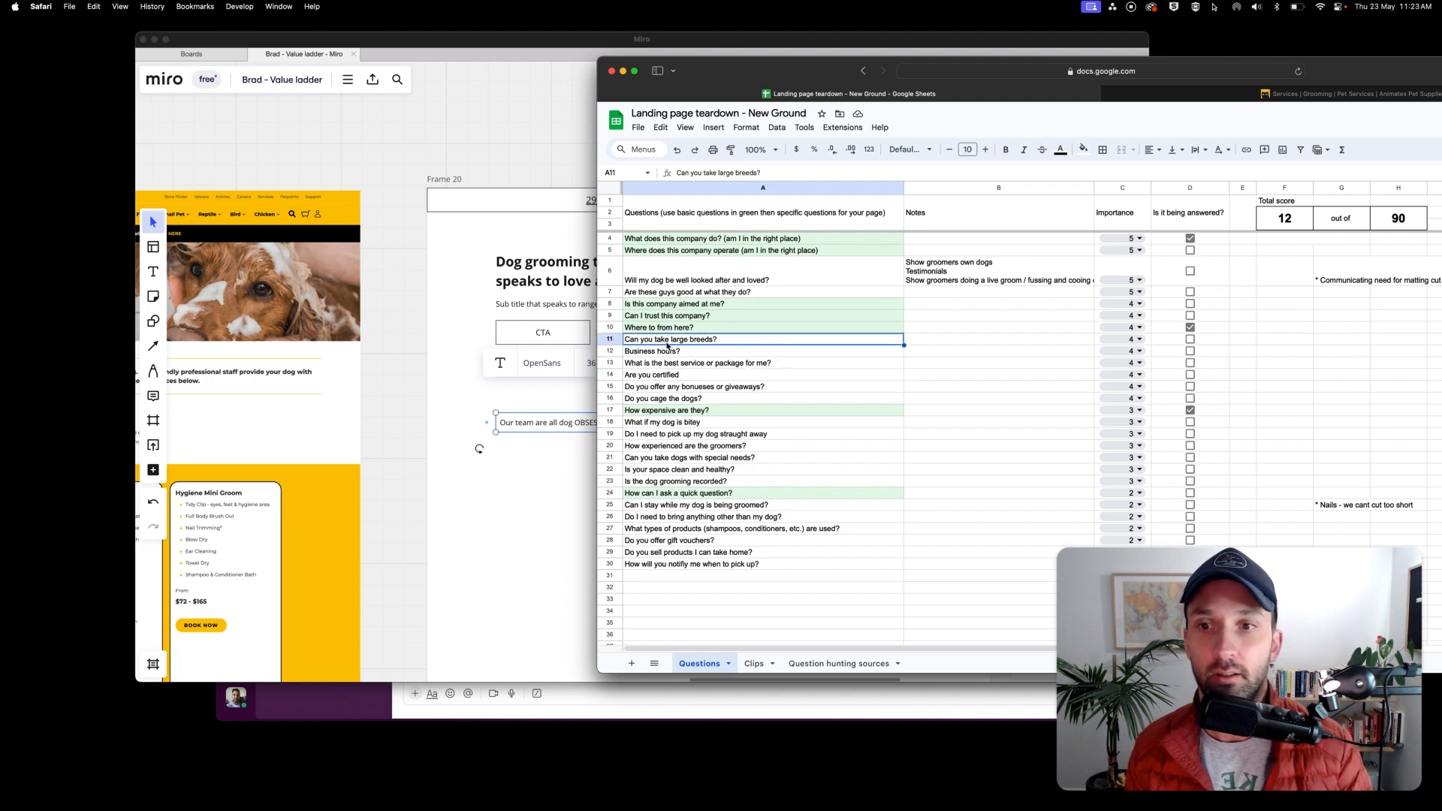
scroll(539, 282, "right", 4)
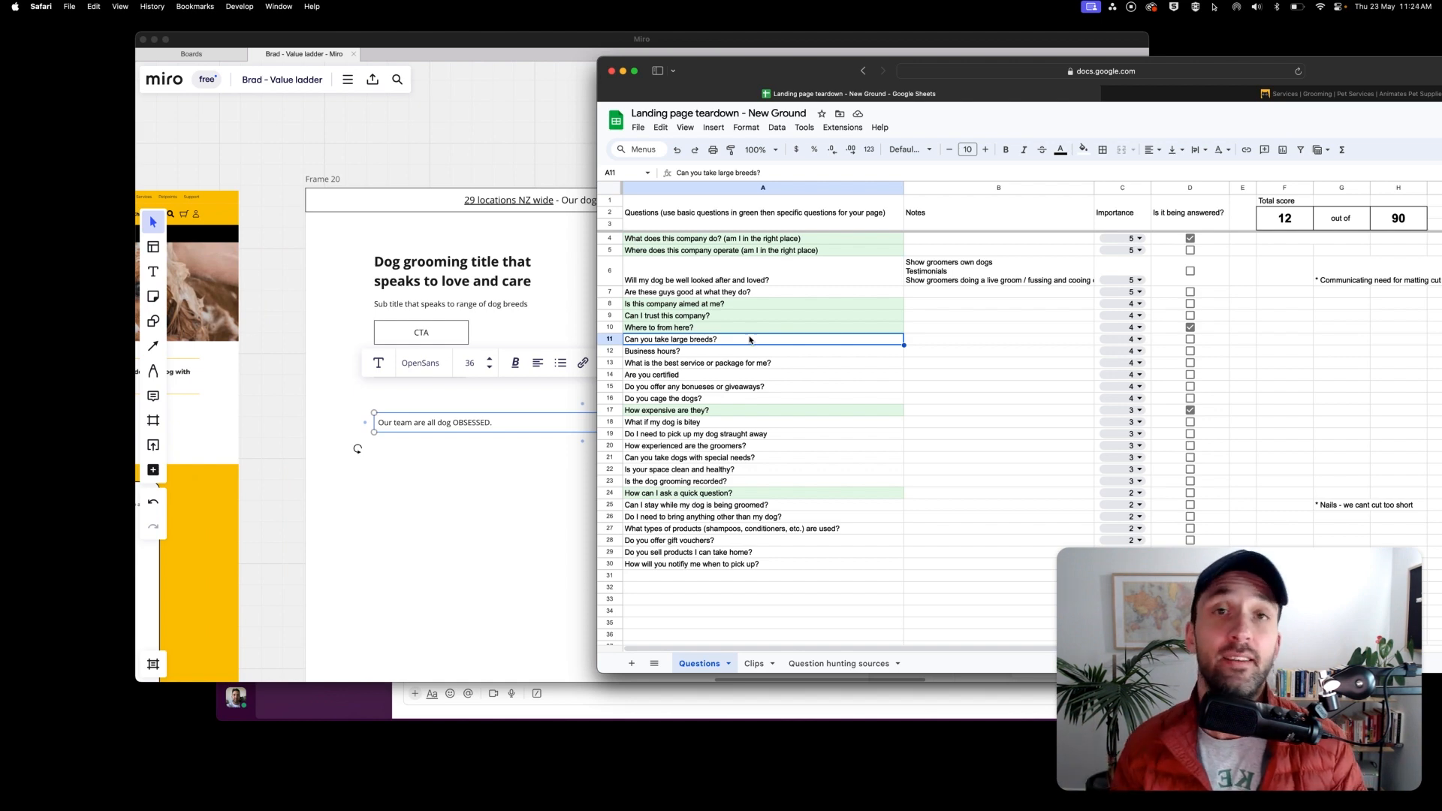
Switch back to Miro and set the font size of the whole team sentence to 64.
left_click(473, 426)
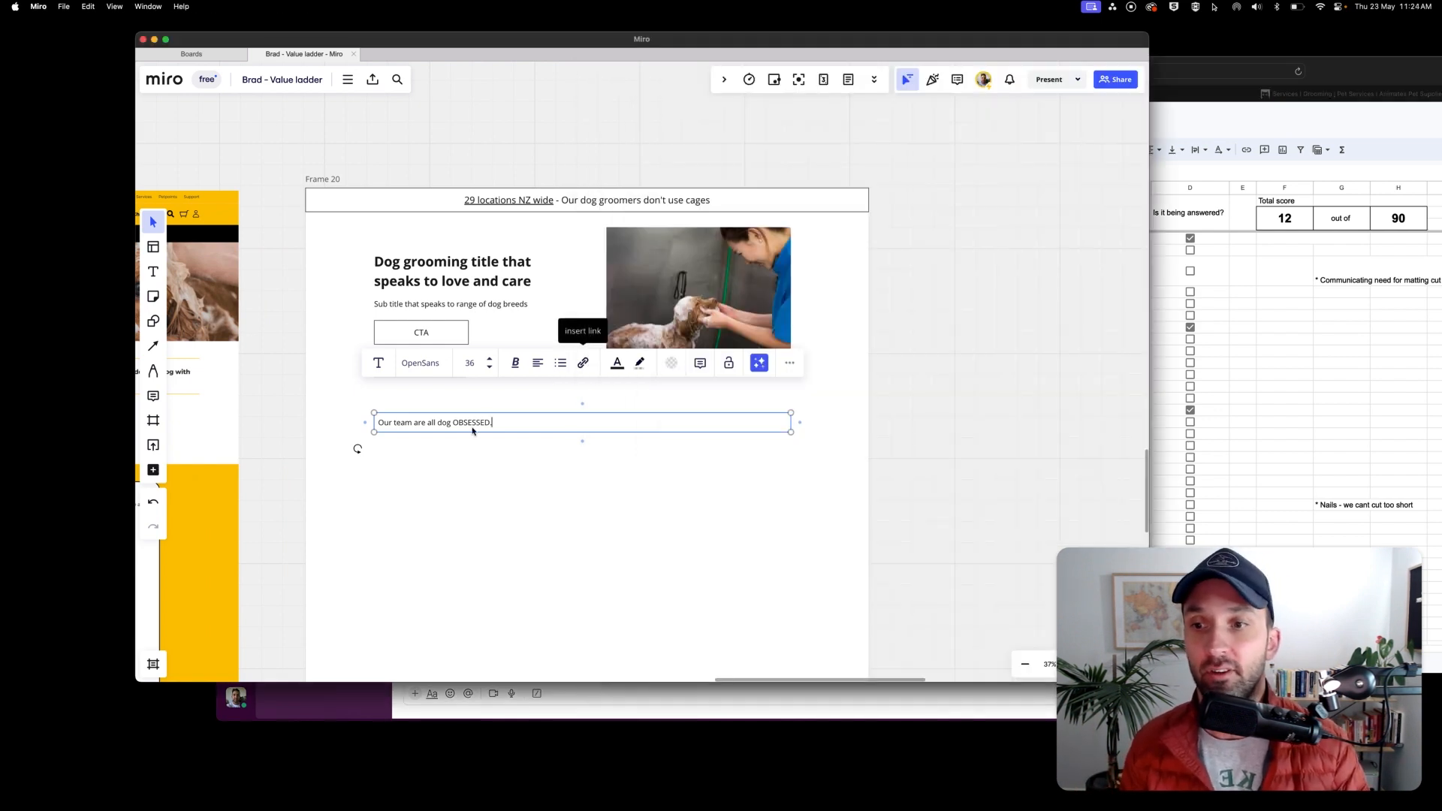
key("super+a")
left_click(489, 358)
left_click(489, 358)
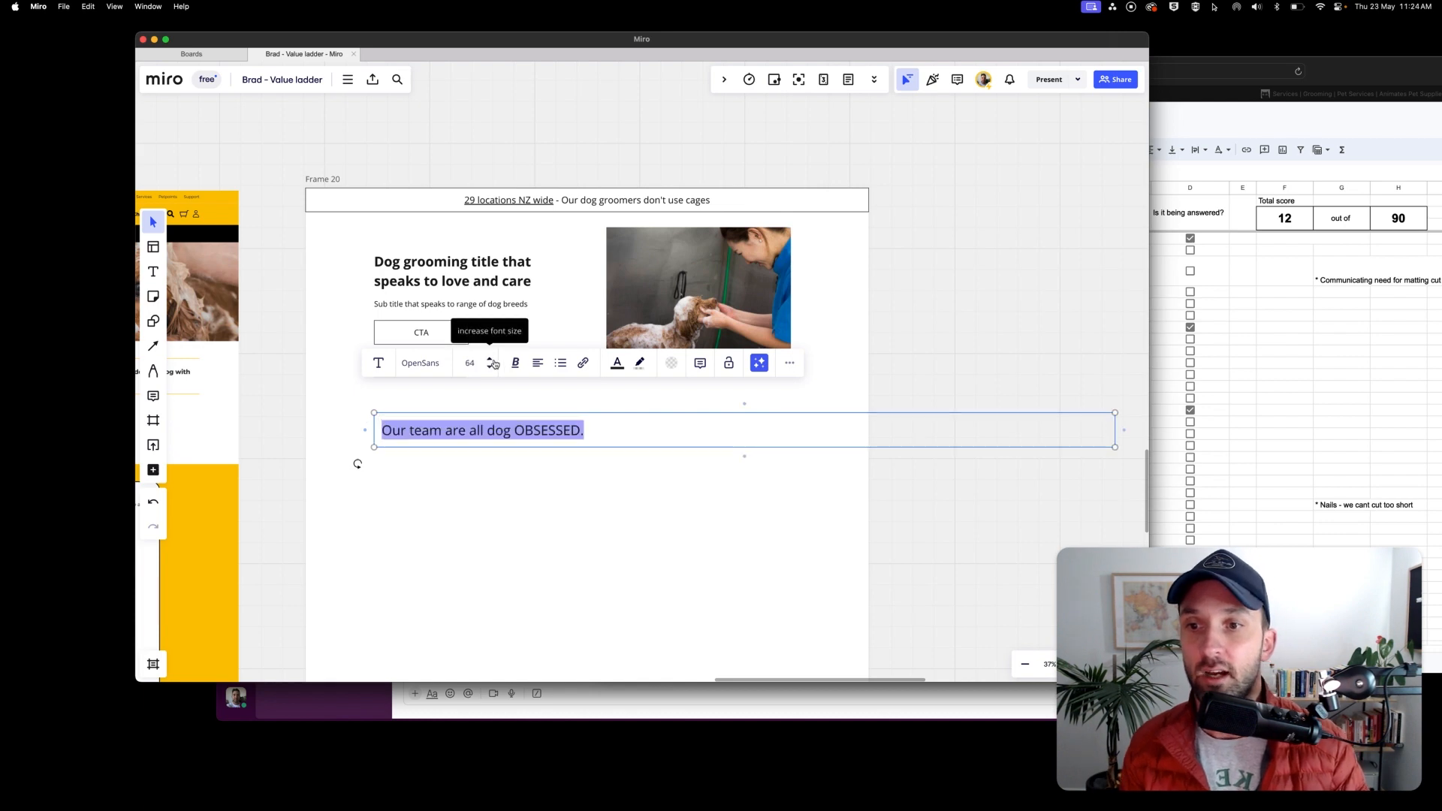
Append "We can groom dogs of all breeds and sizes." to the team text and narrow its box to the hero section's width.
left_click(601, 426)
type("We can ")
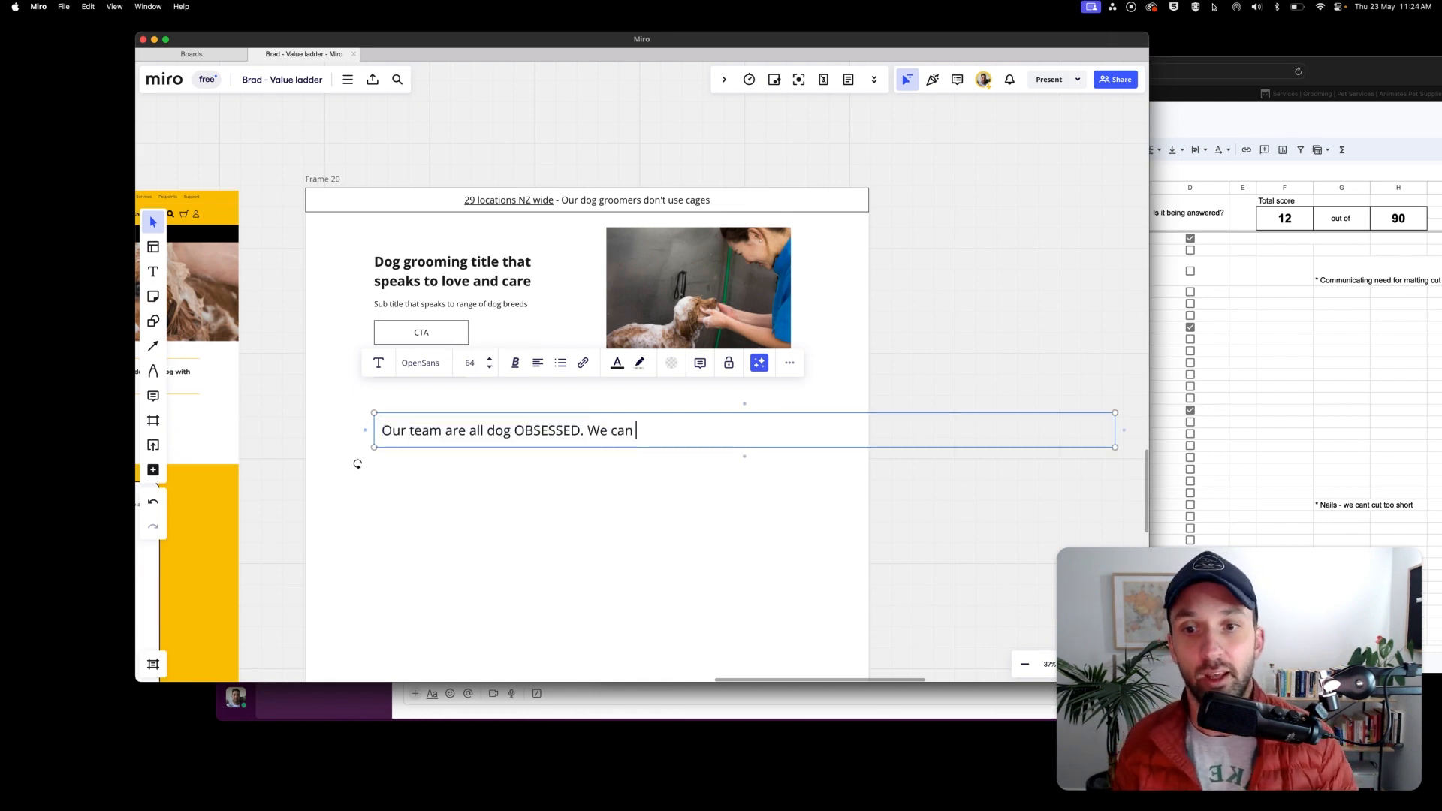
type("groom dogs of a")
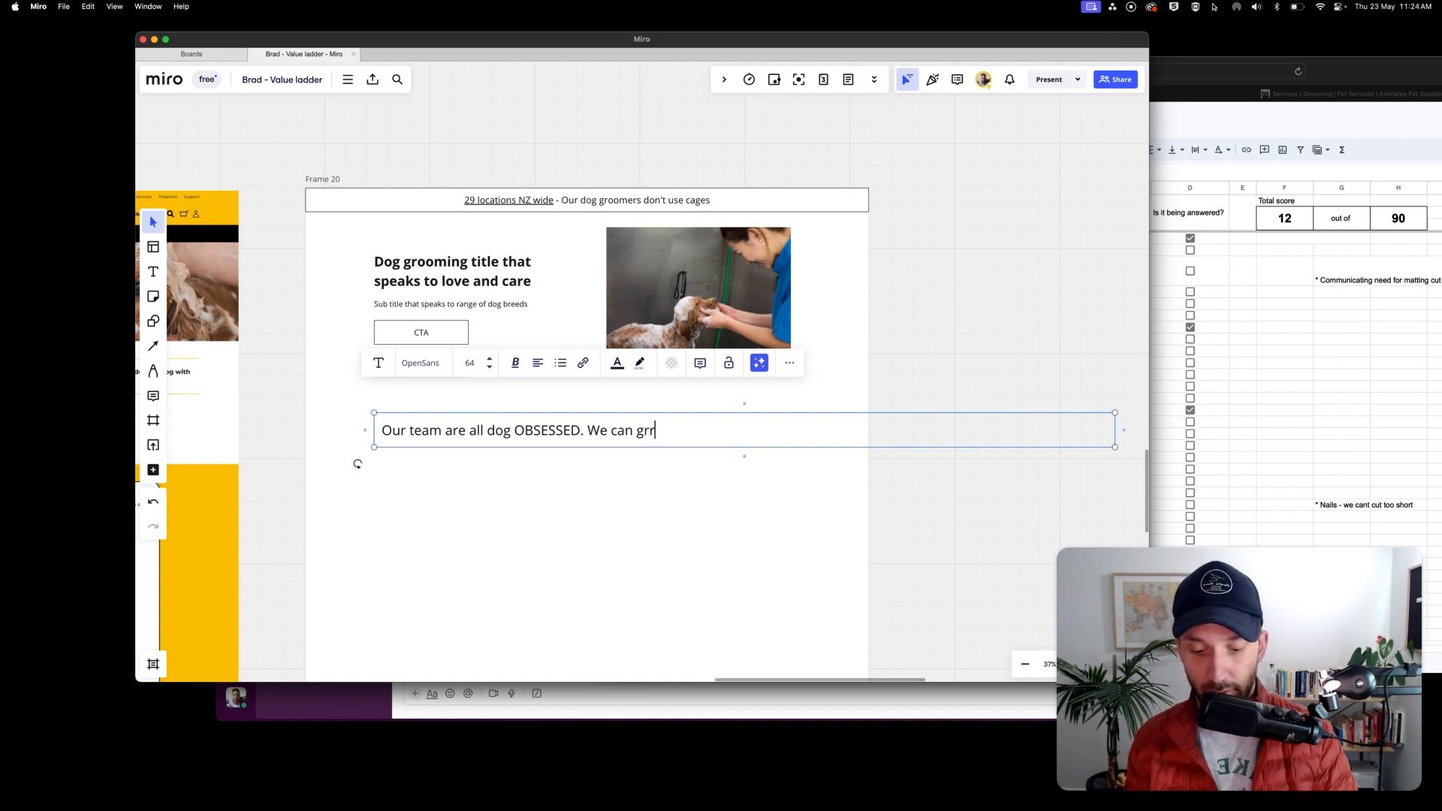
type("ll ")
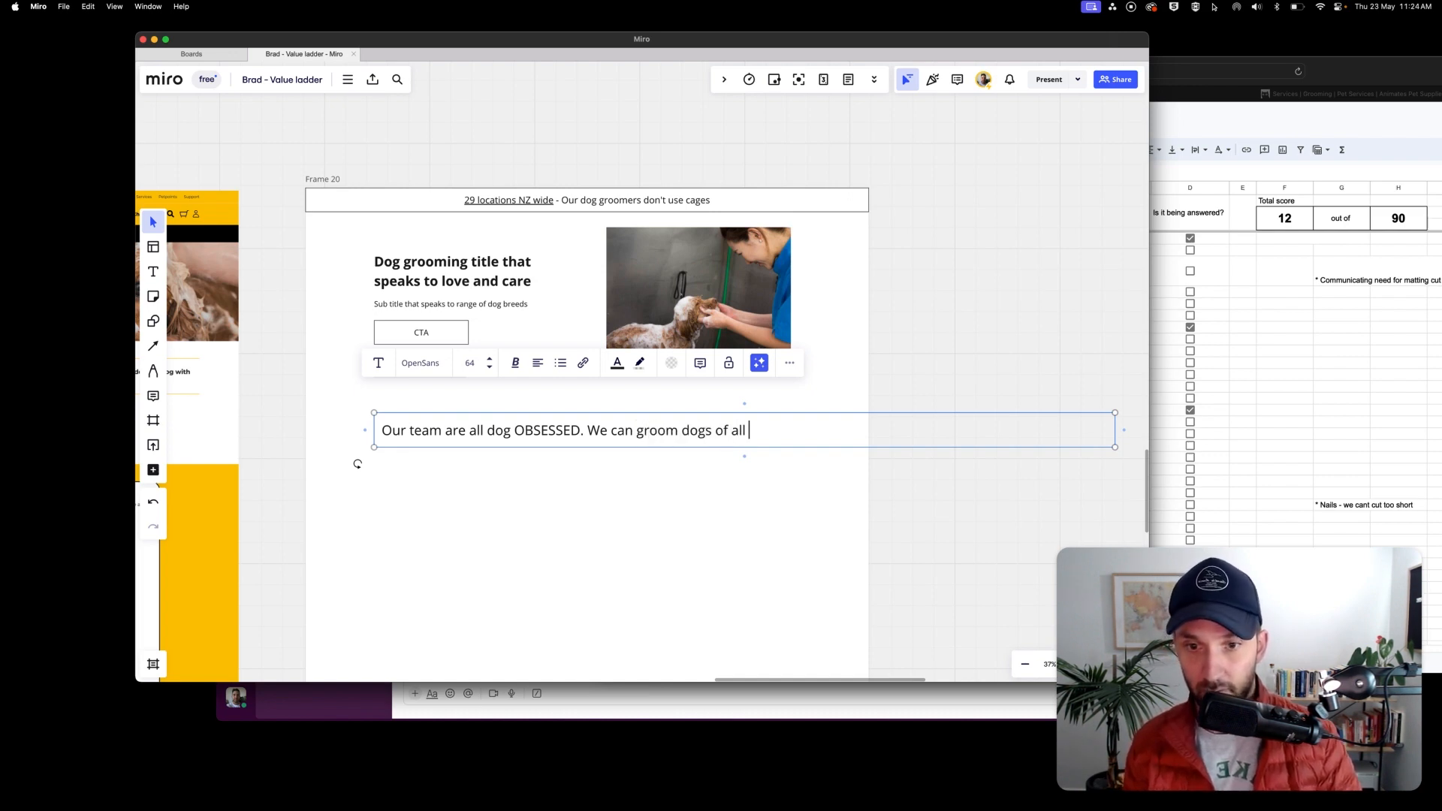
type("breeds and sizes.")
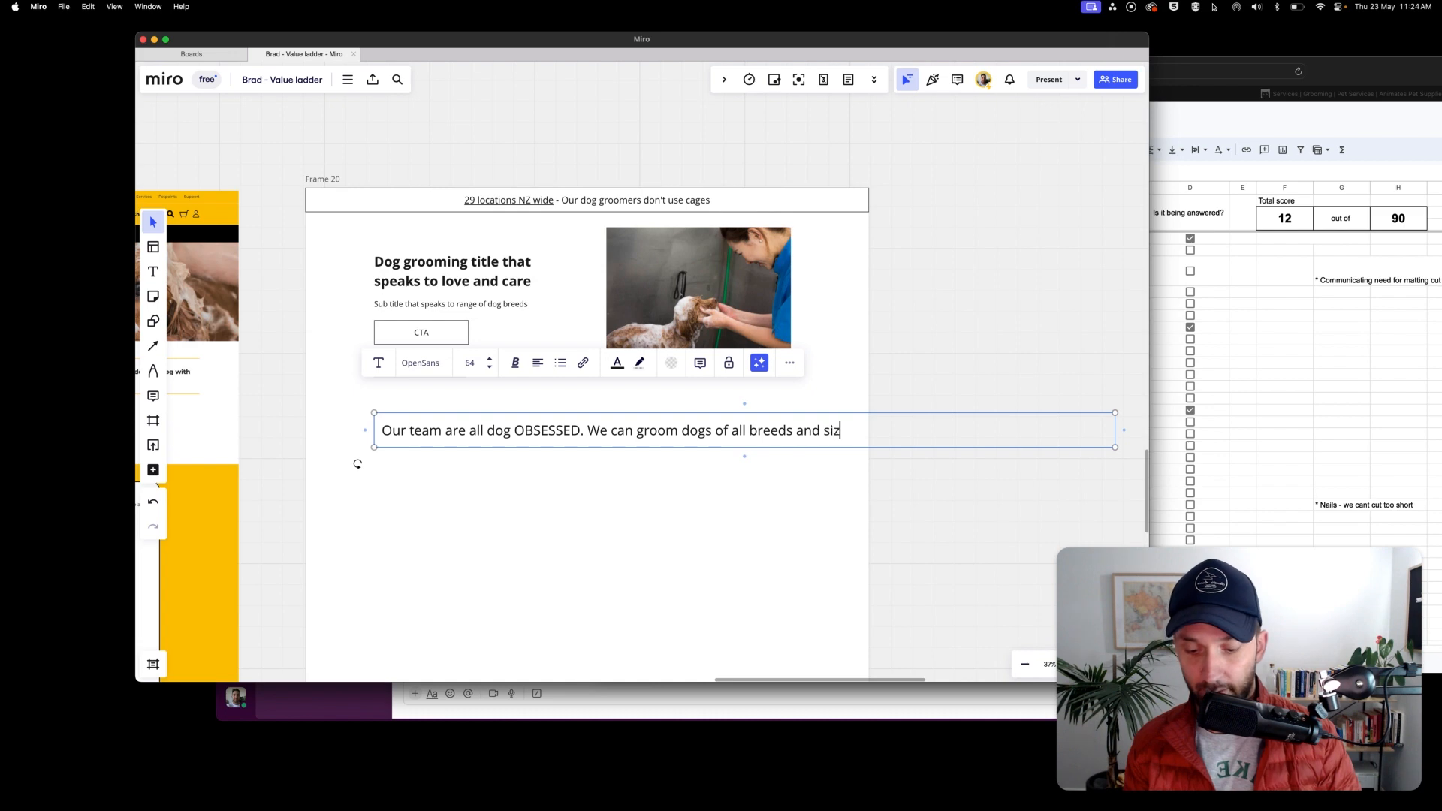
left_click_drag(1114, 430, 791, 429)
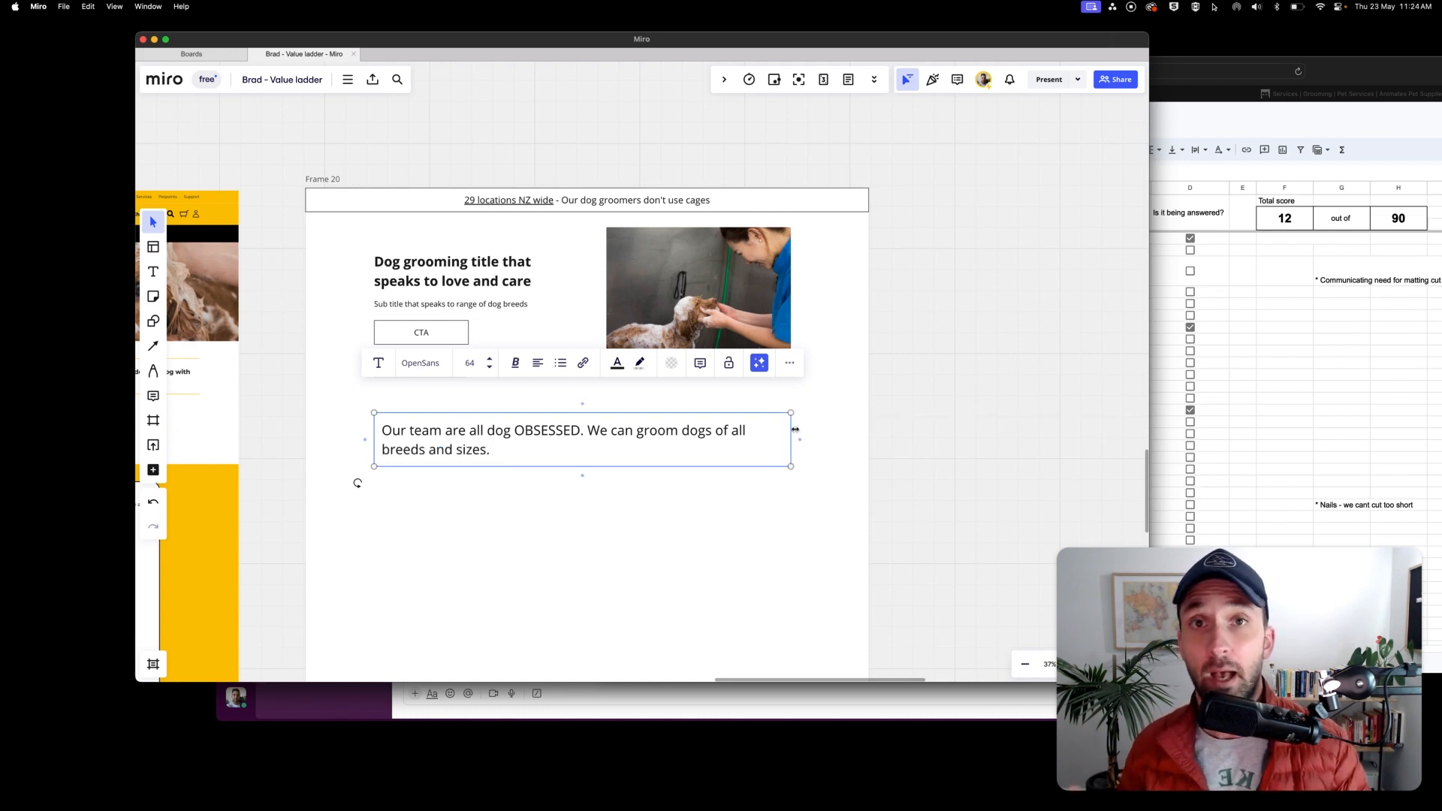
Extend the team text with the sentence "This includes your little puppy." and finish editing it.
type("Thisin")
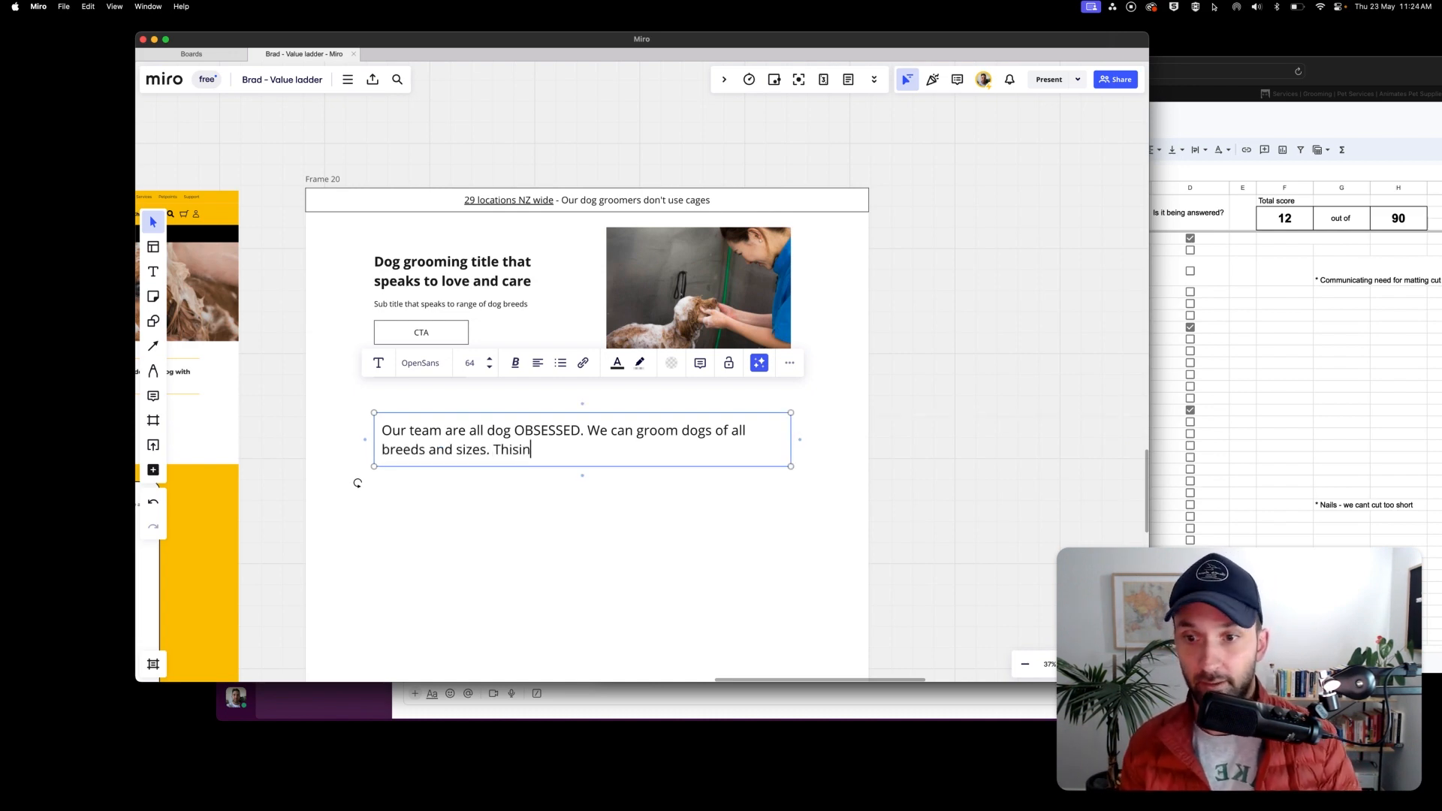
key("BackSpace")
key("BackSpace")
type("includes your li")
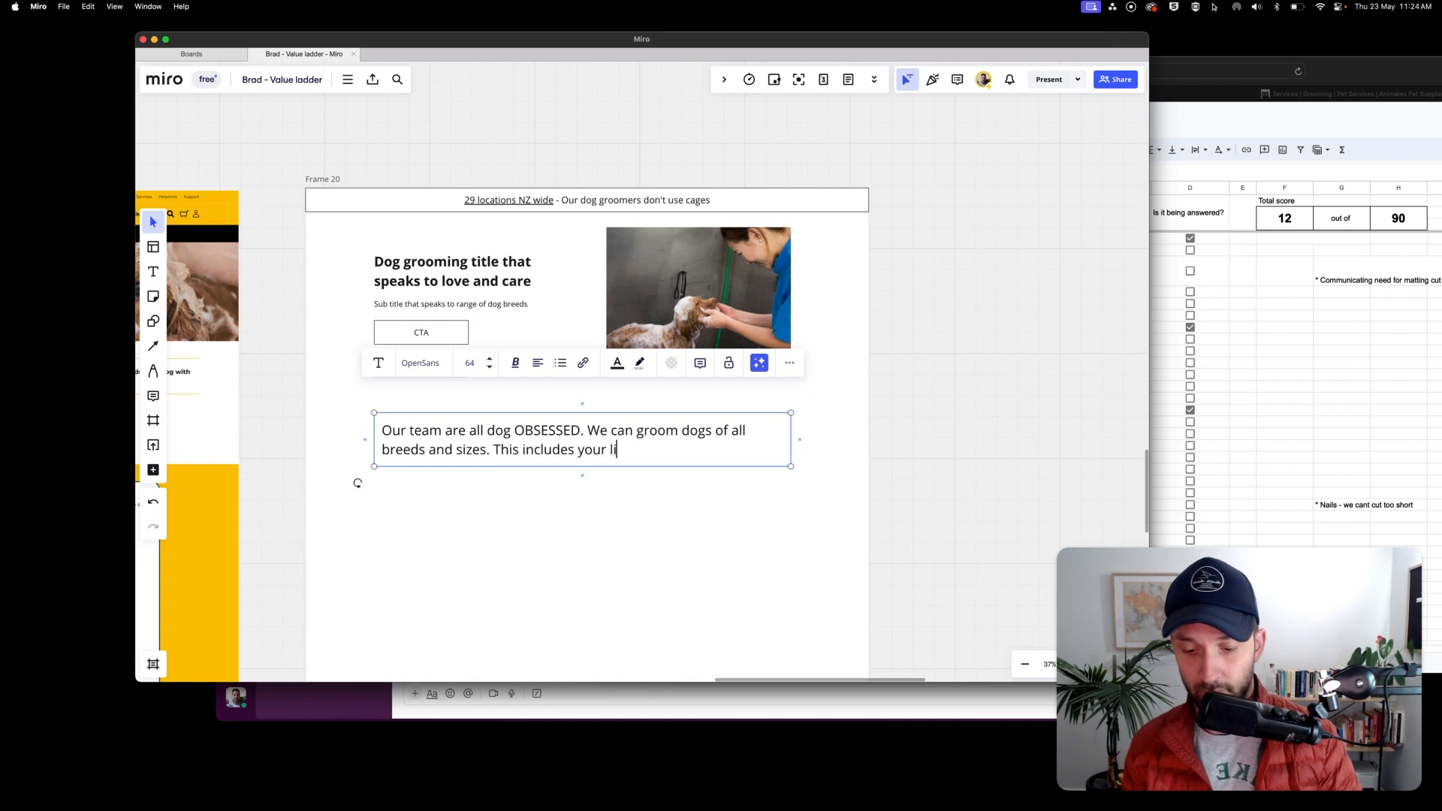
type("ttle puppy.")
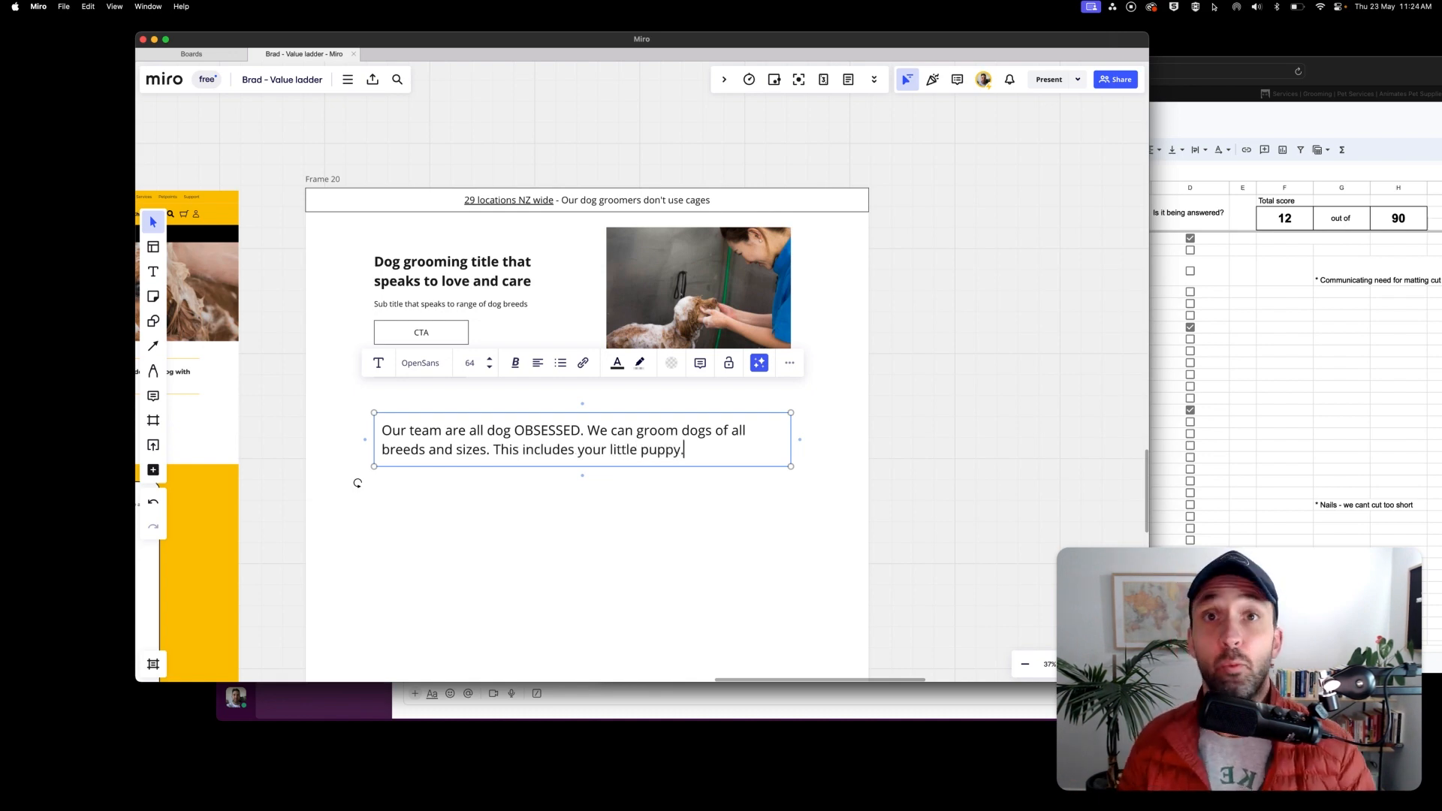
left_click(589, 122)
Examine the six grooming package cards on the existing page, comparing their inclusions, prices and booking buttons.
scroll(595, 356, "left", 5)
scroll(595, 356, "left", 5)
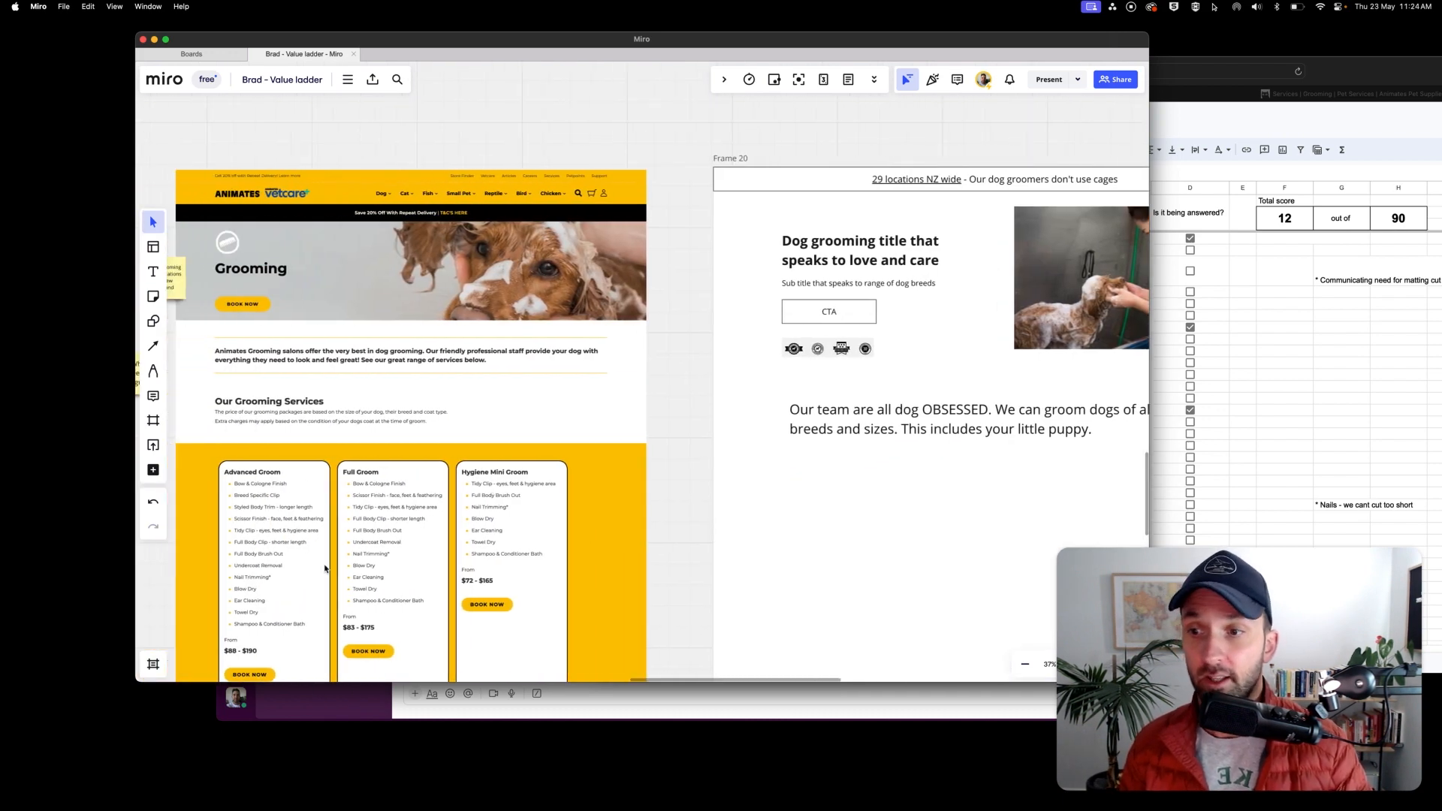
scroll(336, 568, "down", 5)
scroll(335, 568, "left", 5)
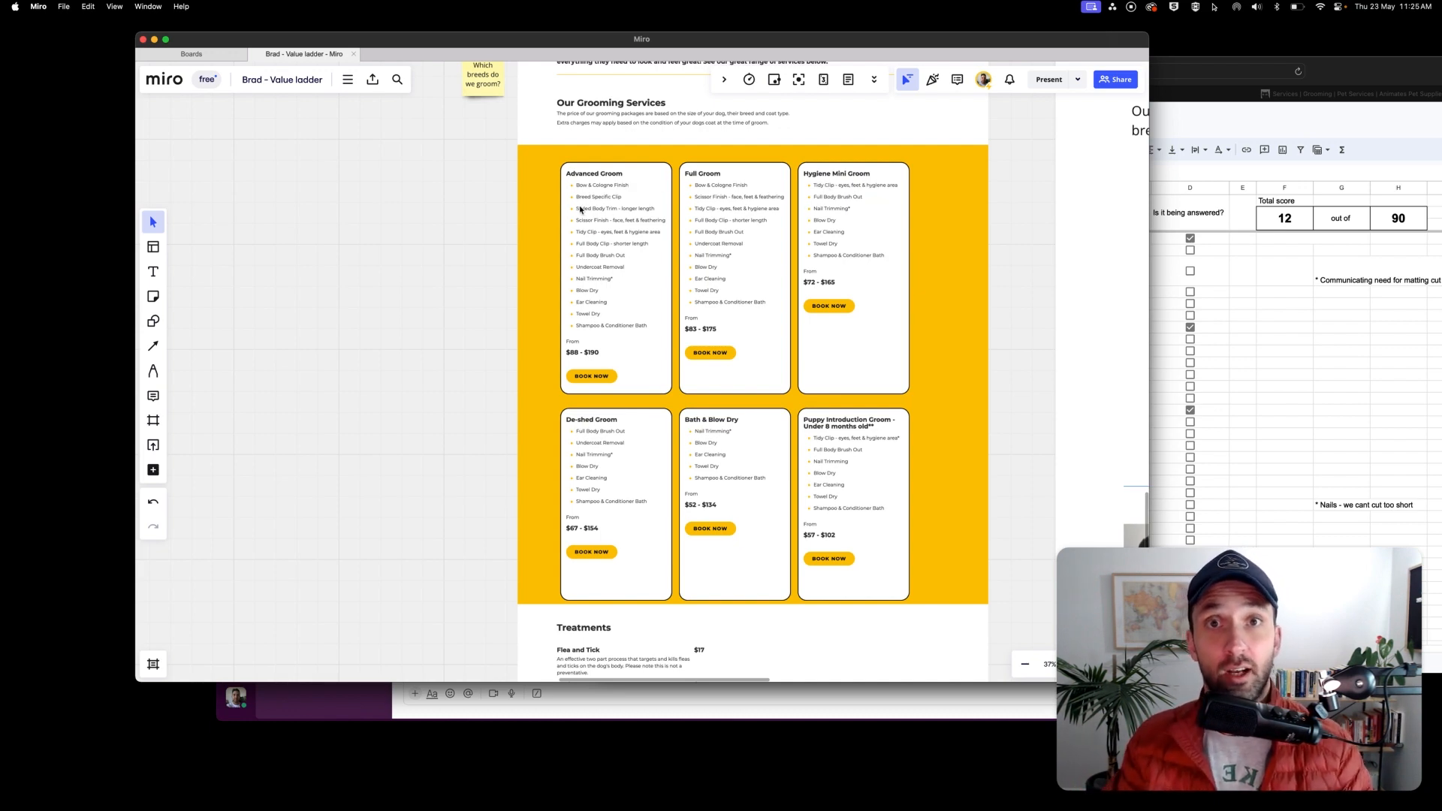
scroll(759, 248, "right", 1)
scroll(643, 321, "up", 1)
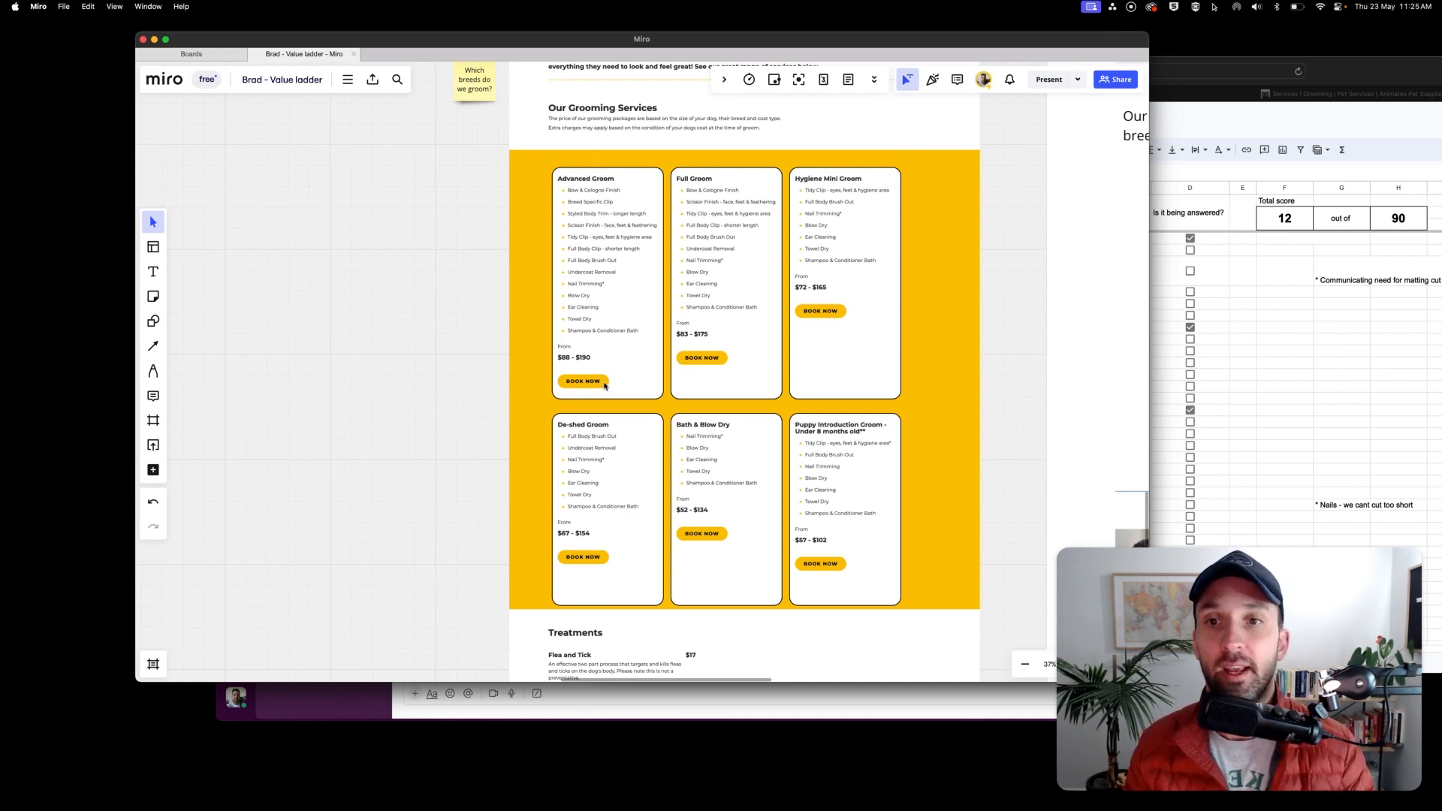
key("super+shift+4")
left_click_drag(730, 292, 667, 302)
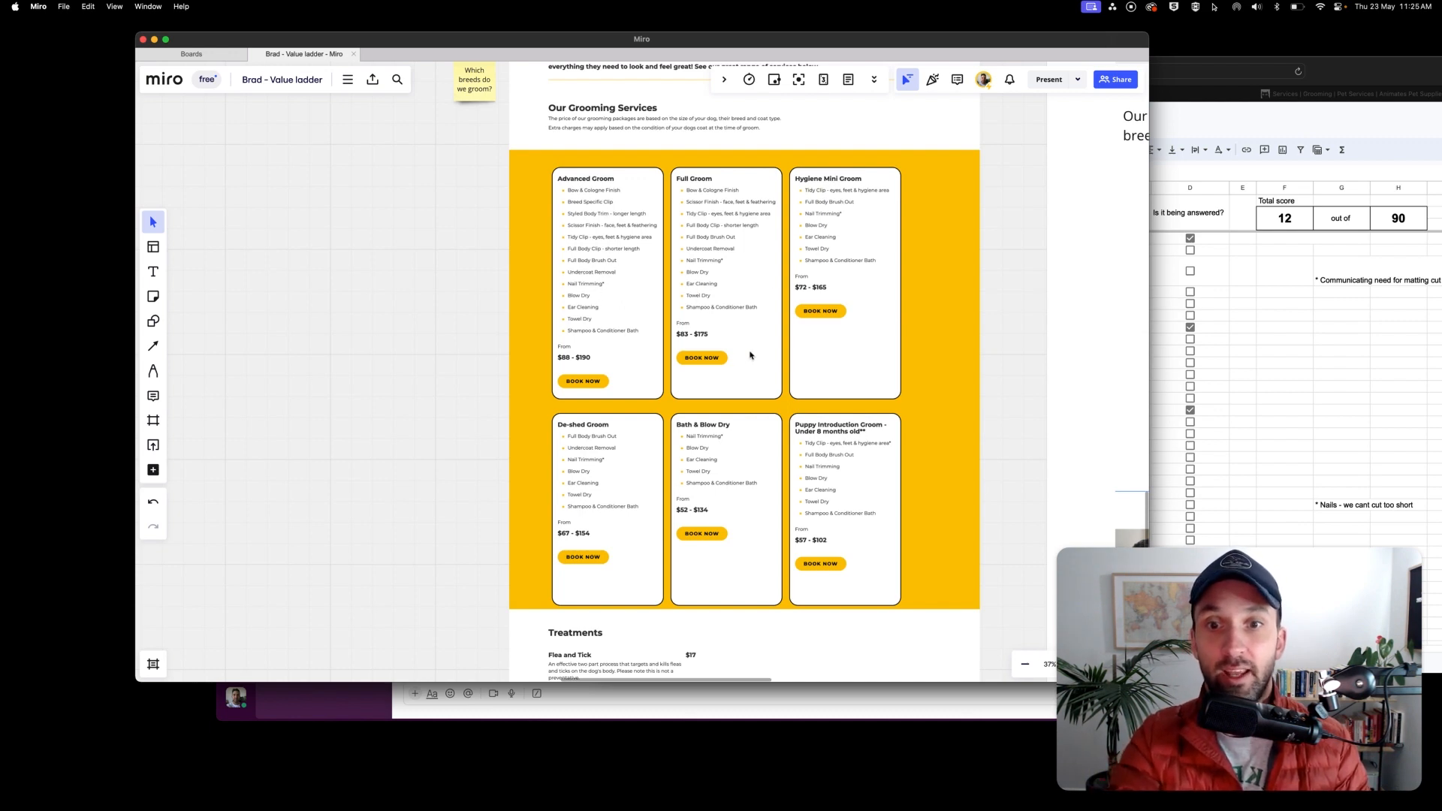
Build four side-by-side package cards below the team text, each titled "Groom title", listing 8, 11, 15 and 15 numbered items.
scroll(711, 291, "right", 10)
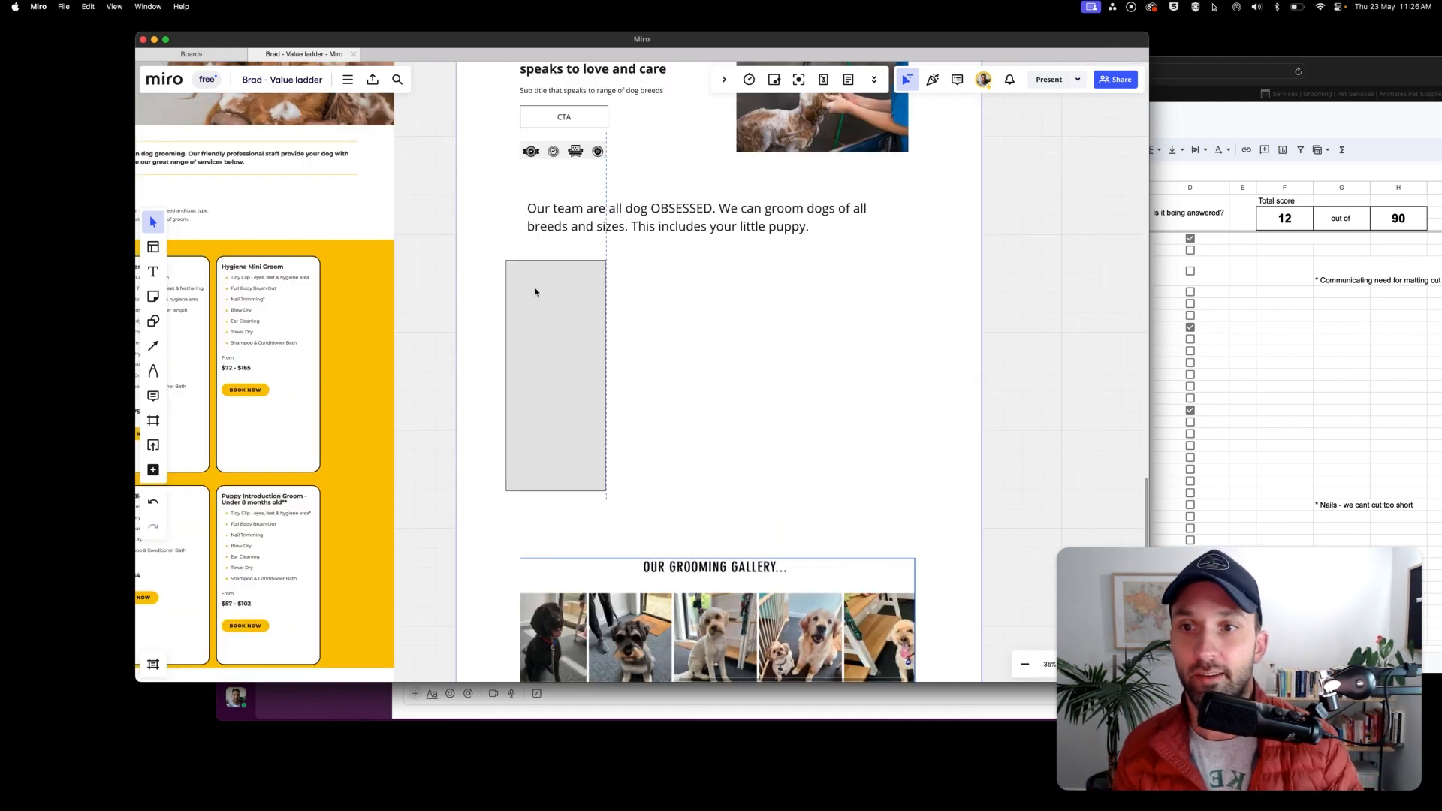
left_click(154, 271)
left_click(634, 279)
key("super+v")
key("super+a")
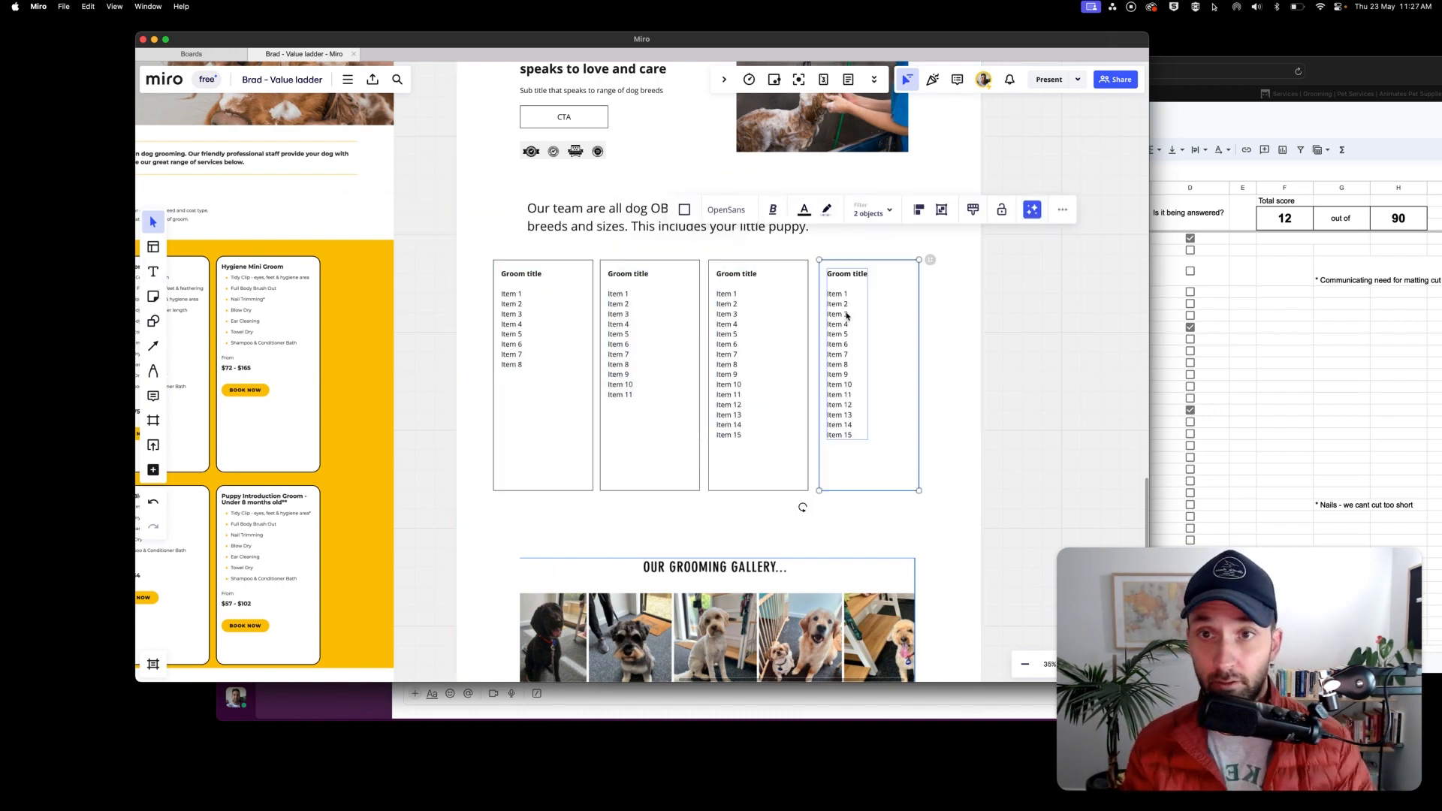
scroll(846, 316, "left", 5)
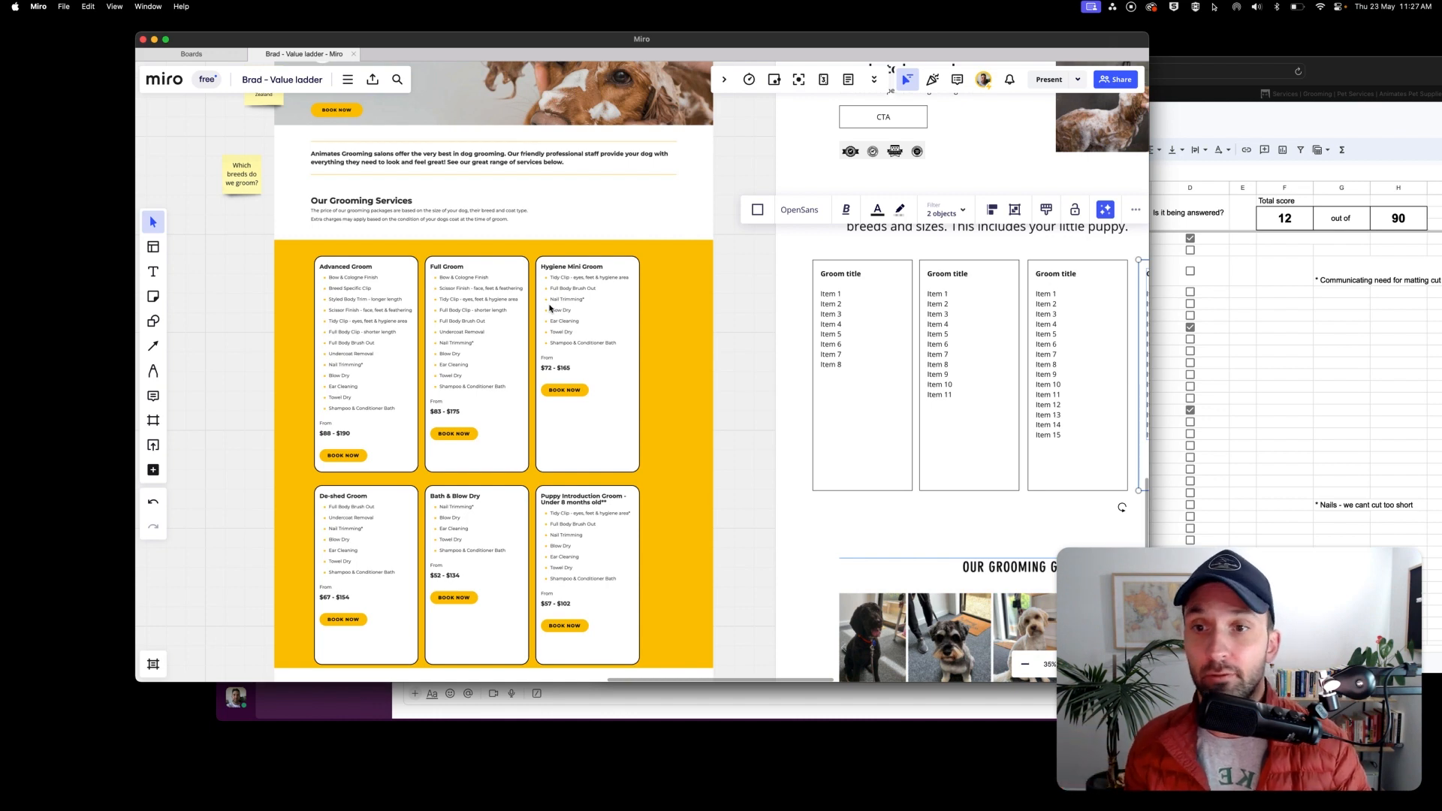
Review the package cards on the existing page again, including the puppy introduction groom.
scroll(549, 308, "down", 5)
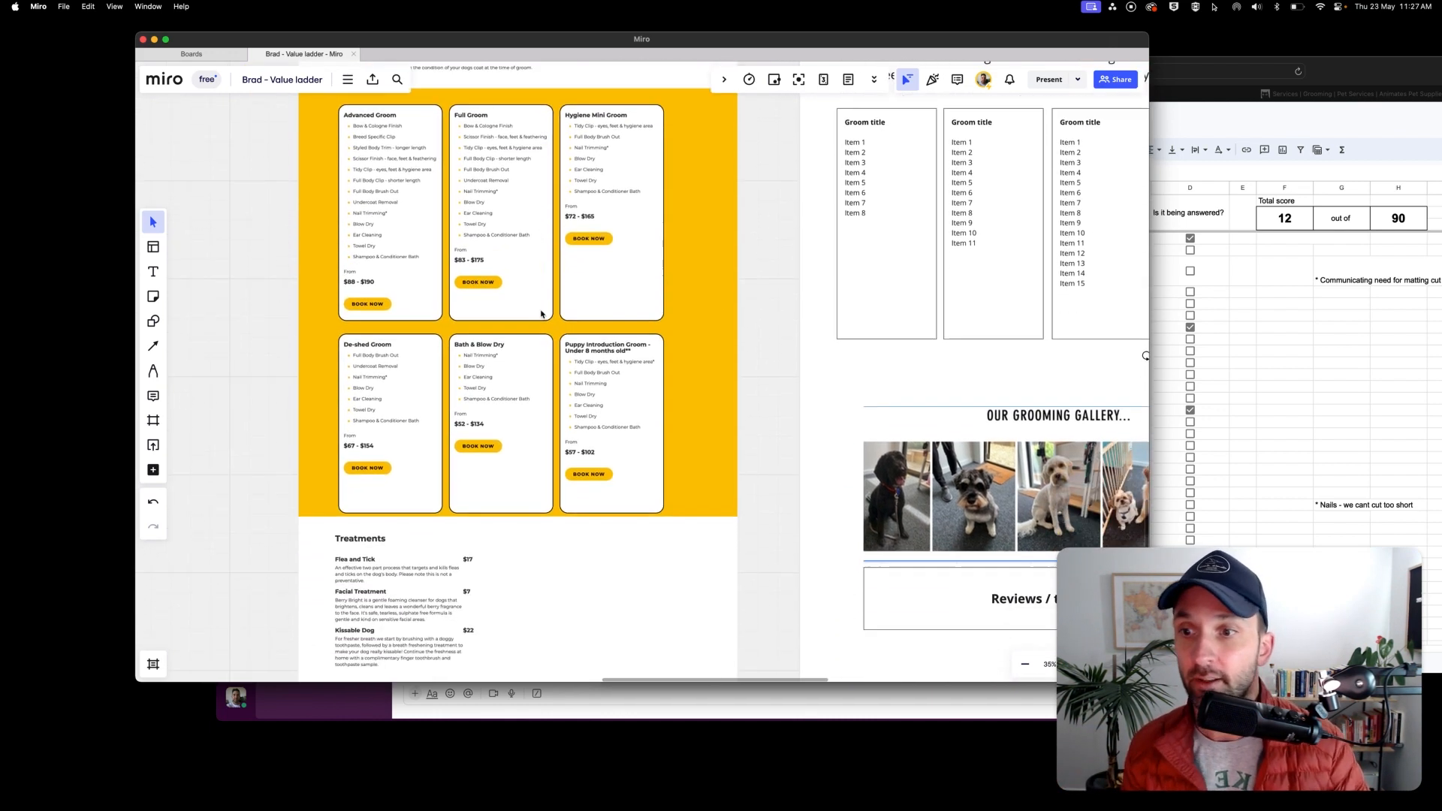
scroll(540, 314, "left", 7)
scroll(541, 314, "up", 3)
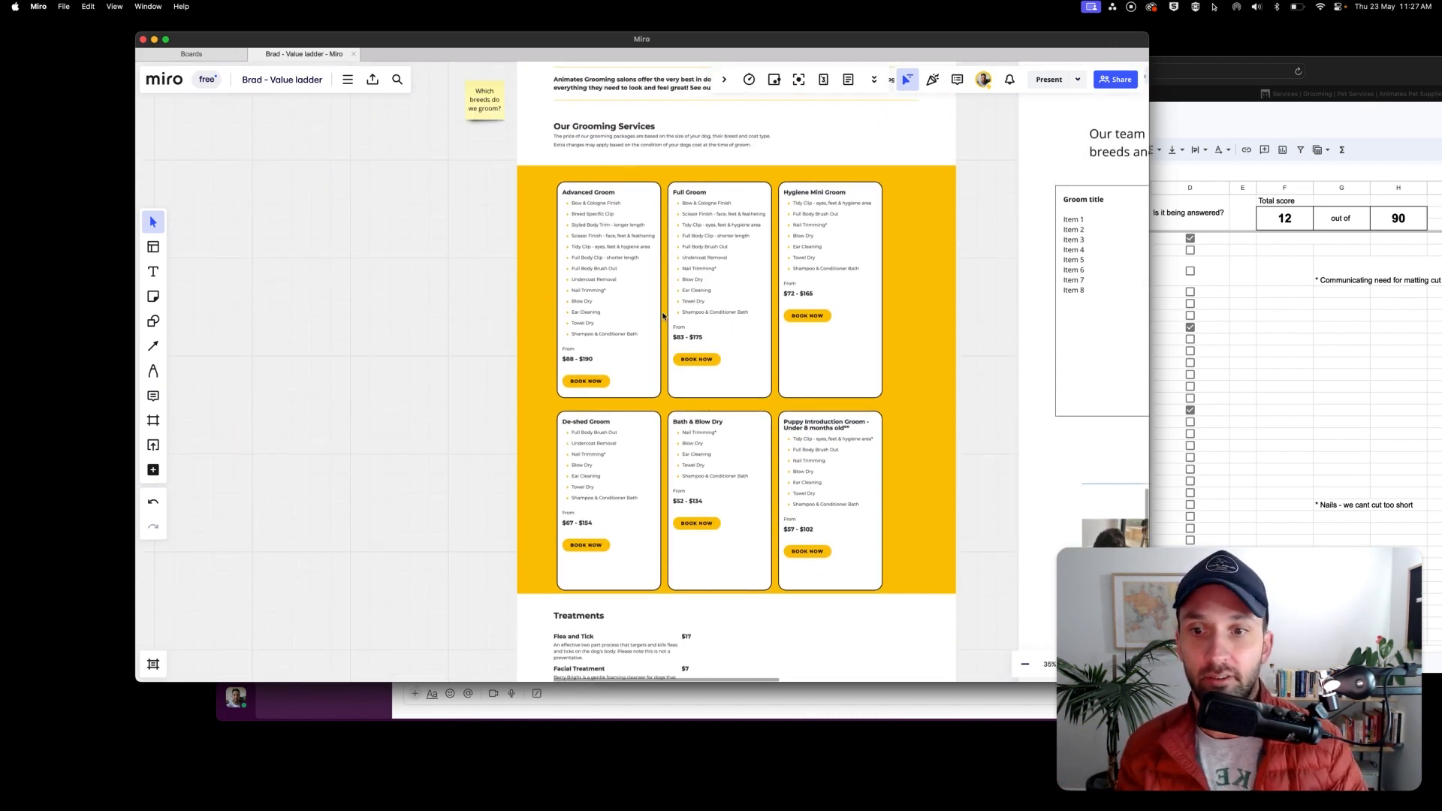
left_click(825, 430)
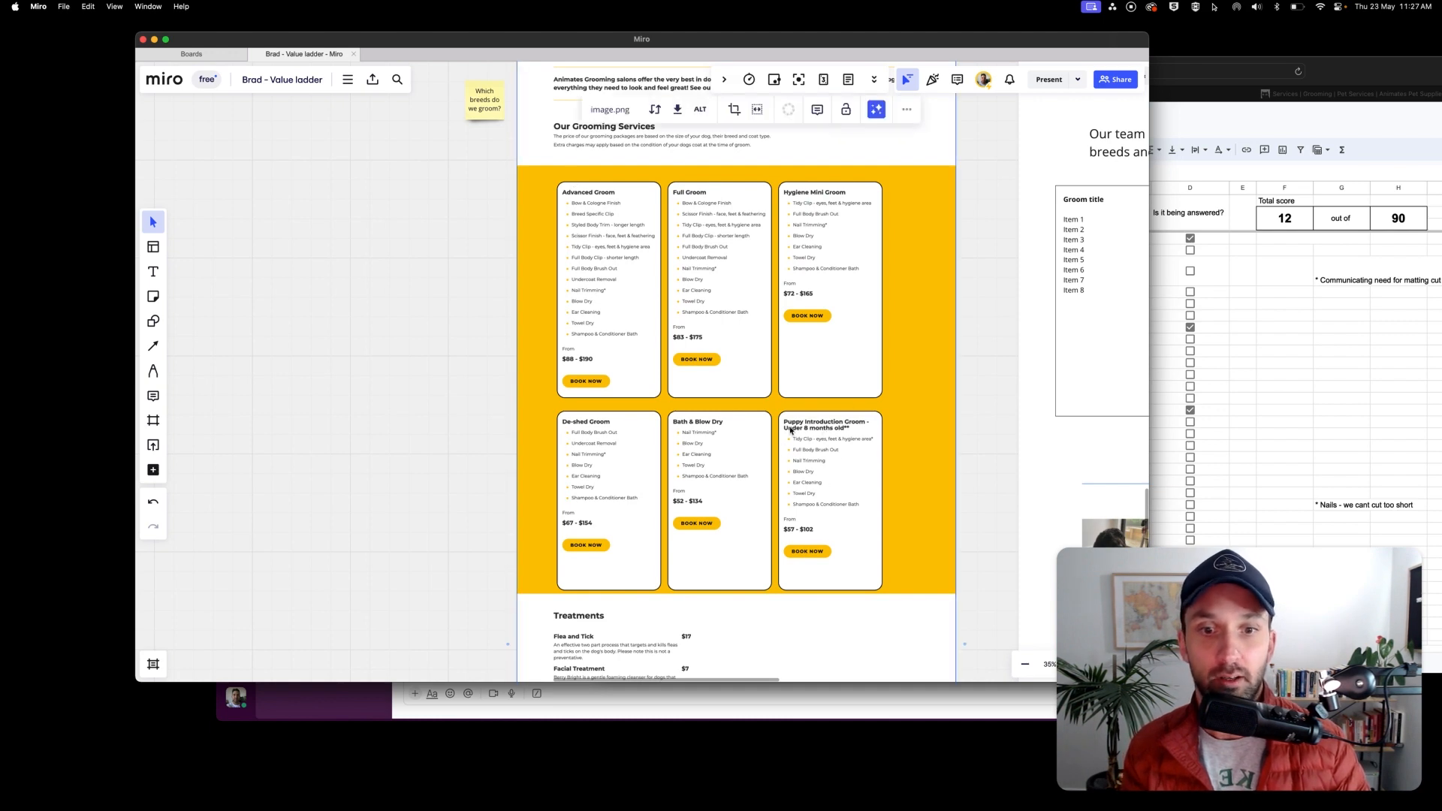
left_click(973, 452)
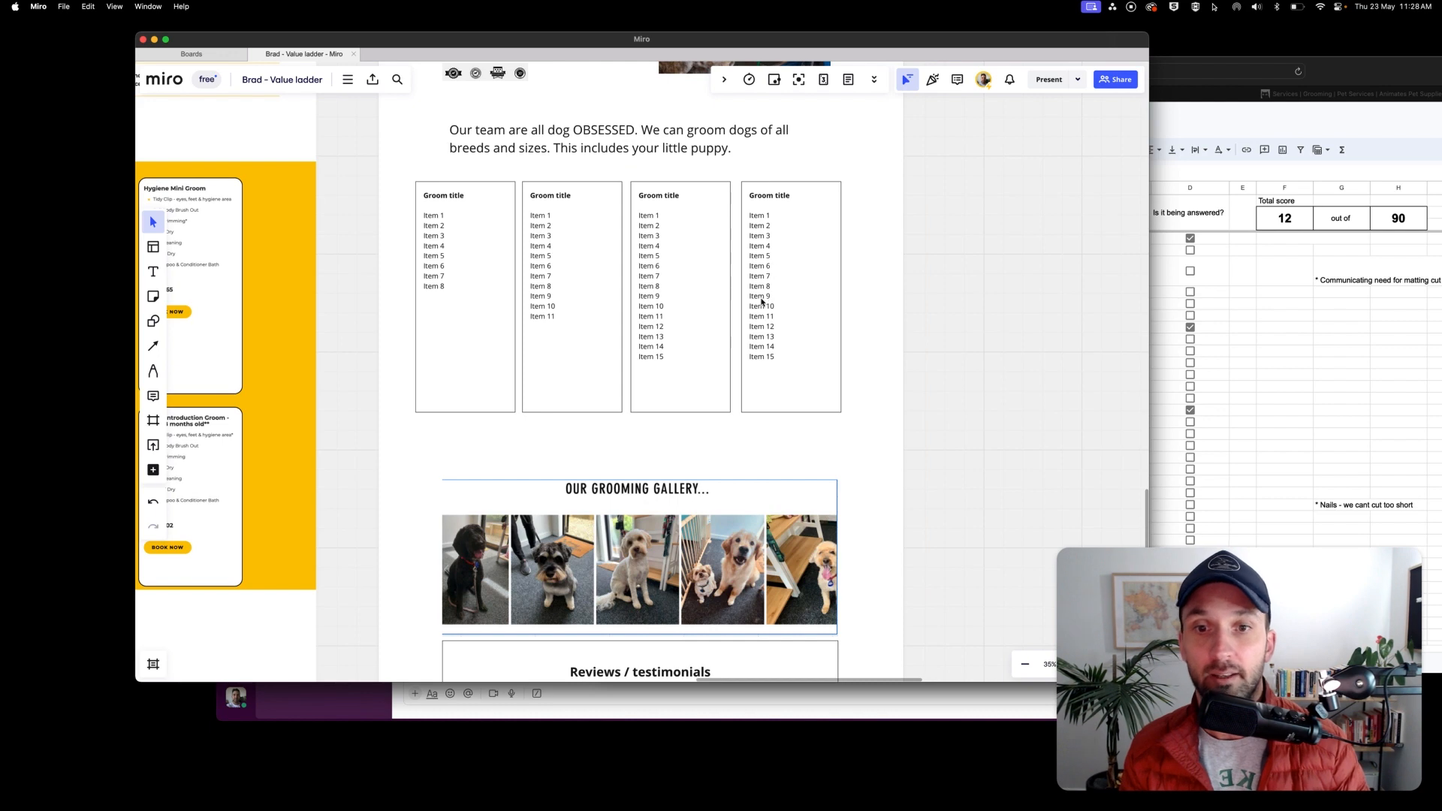
Extend the row to five "Groom title" cards, listing 7, 9, 13, 15 and 17 numbered items.
double_click(778, 356)
key("Return")
type("Item 16")
key("Return")
type("Item 17")
left_click_drag(782, 226, 893, 227)
scroll(863, 335, "up", 5)
scroll(863, 335, "left", 5)
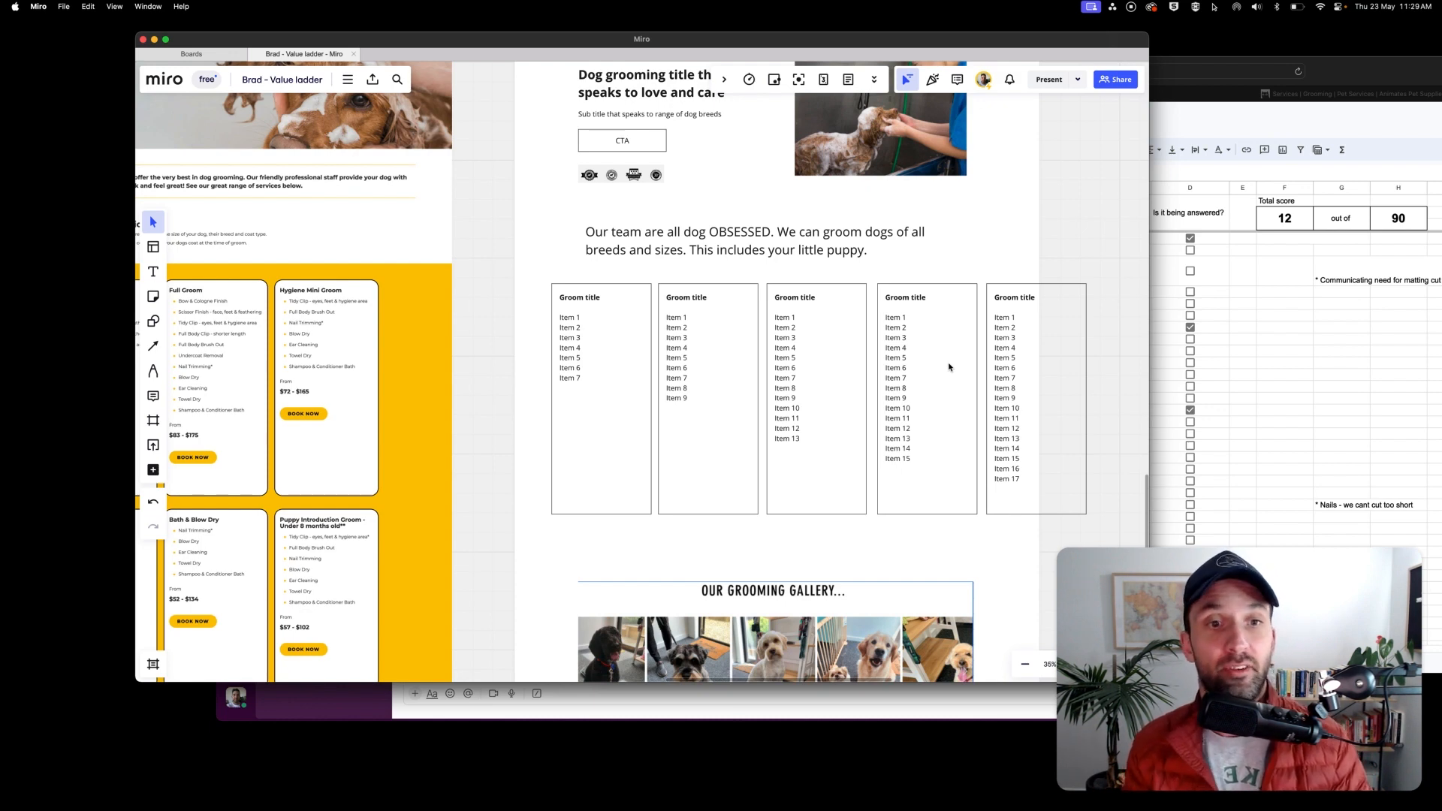
Cover the overhanging part of the fifth package card with a borderless white rectangle so the card looks cut off.
left_click(153, 321)
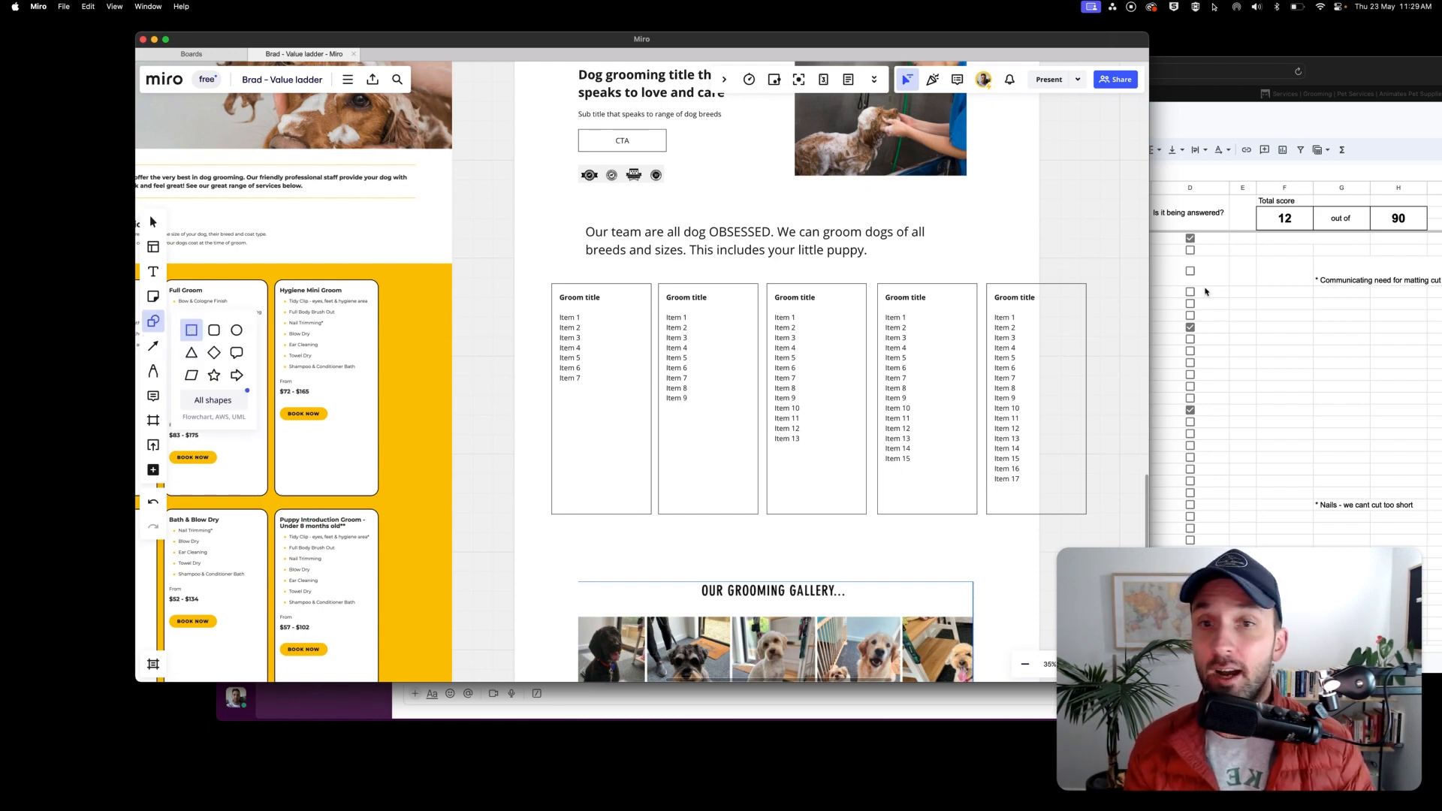
left_click_drag(949, 264, 1107, 528)
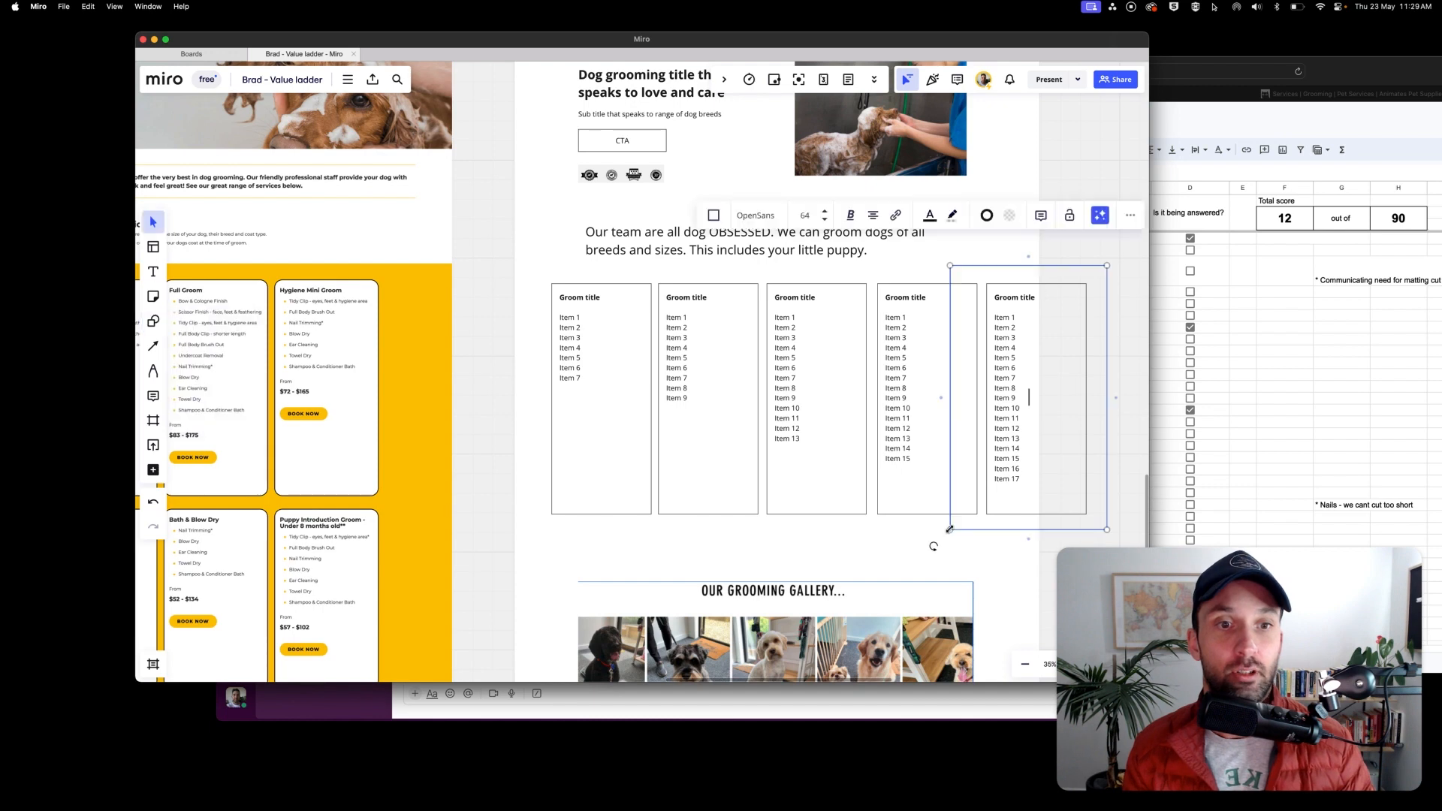
left_click(1013, 215)
scroll(1028, 395, "down", 1)
left_click_drag(998, 288, 1048, 283)
Place a small black triangle pointing right beside the cut-off fifth card as a carousel arrow.
left_click(153, 323)
left_click(190, 352)
left_click(1044, 307)
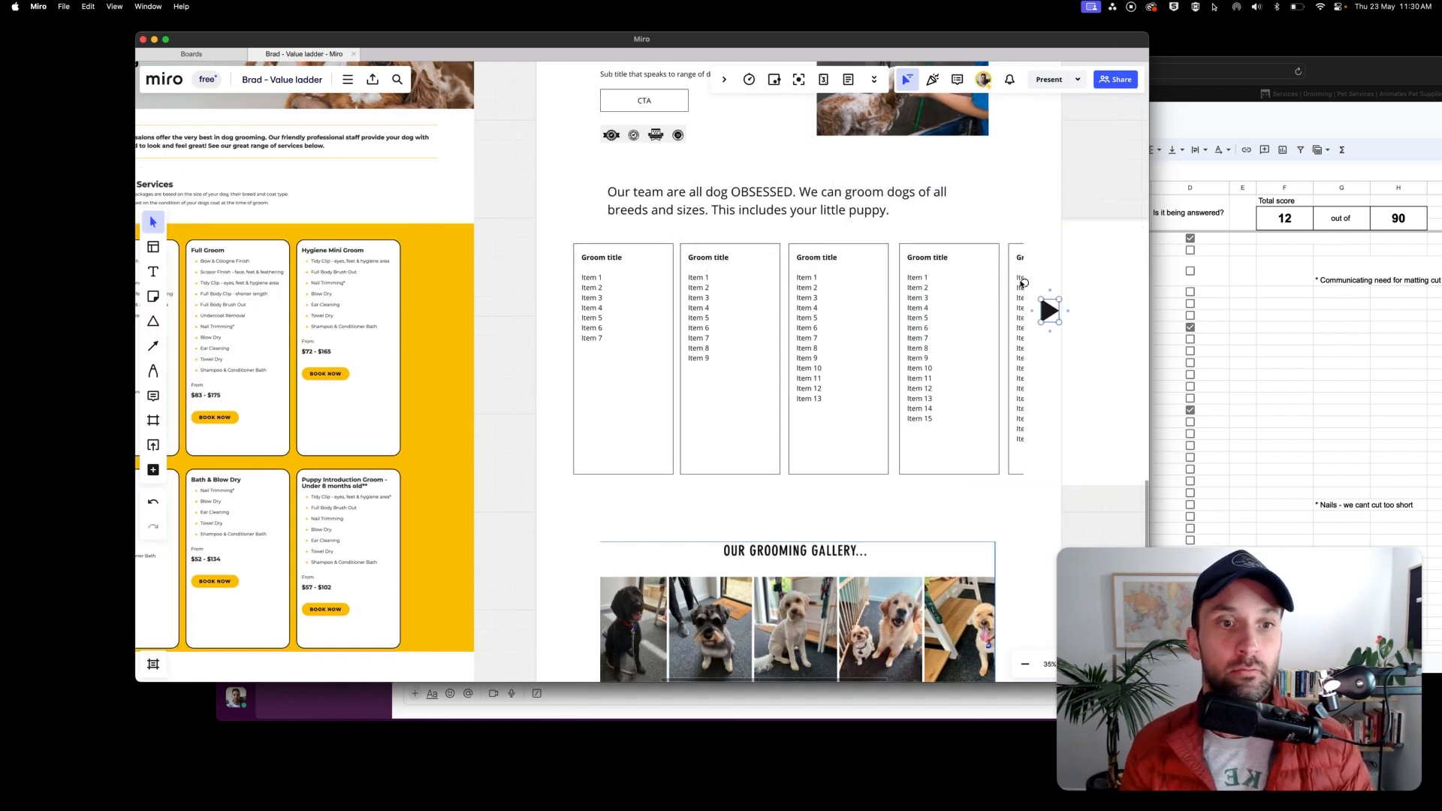
scroll(987, 264, "right", 3)
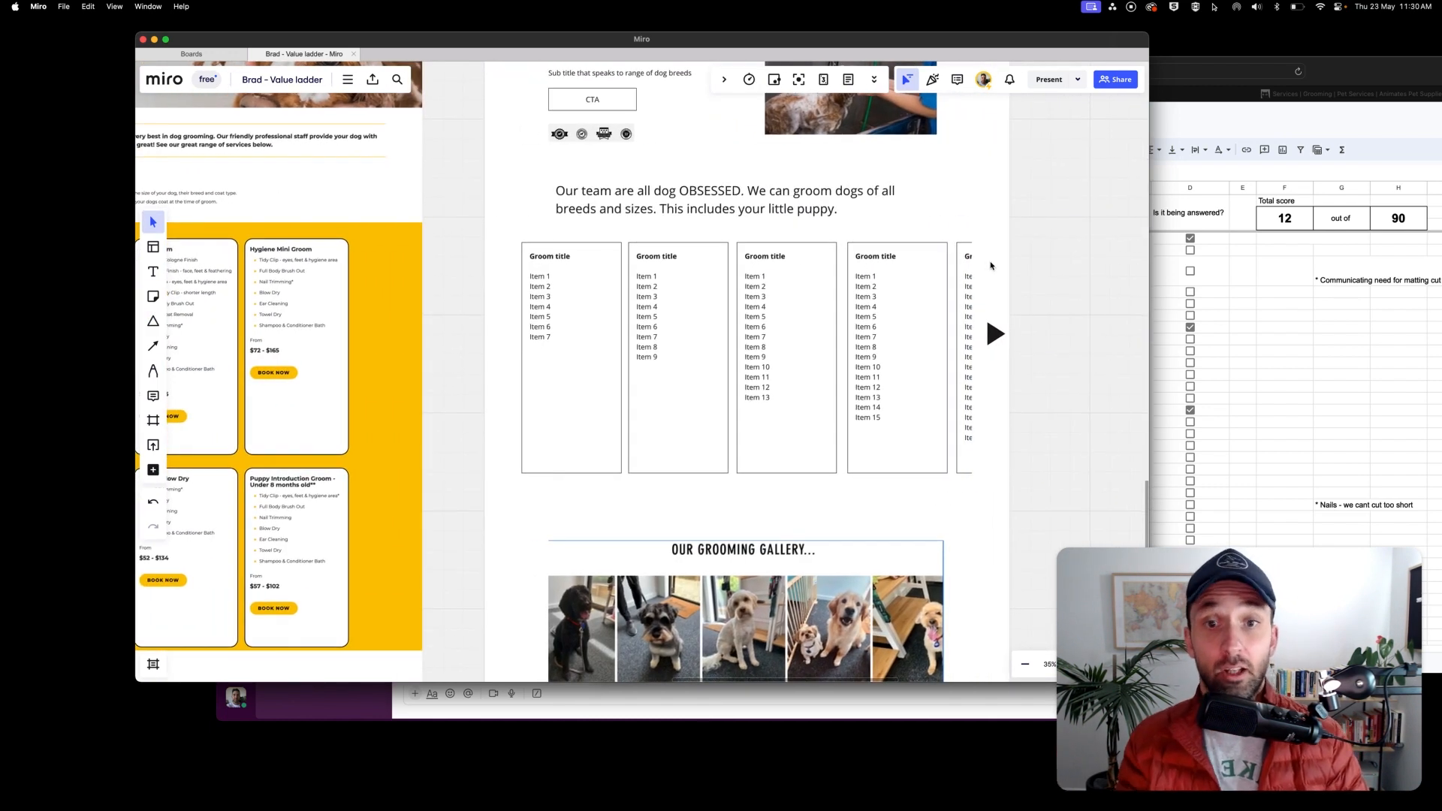
scroll(988, 338, "up", 3)
left_click(992, 449)
left_click(1053, 325)
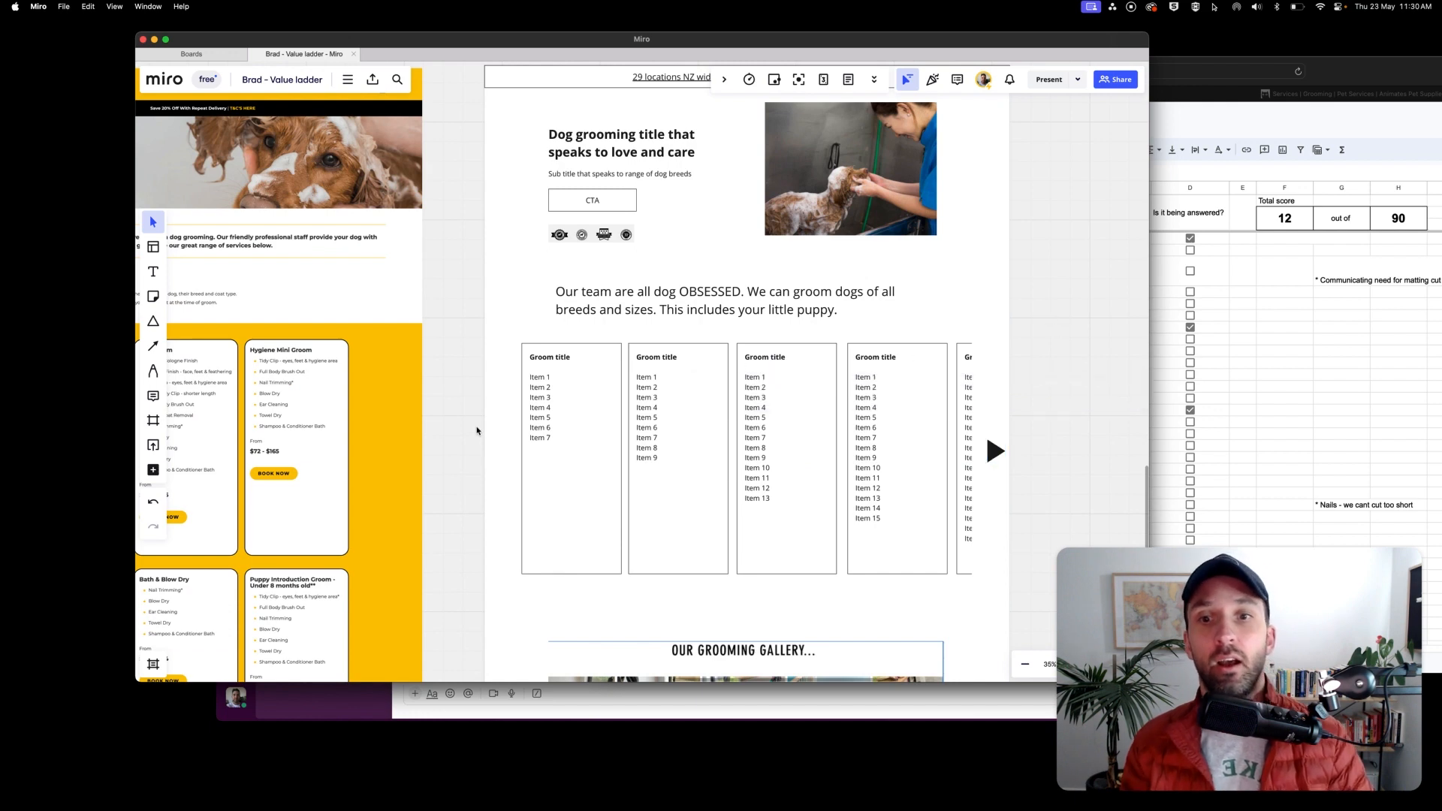
Add the bold price "$50 - $80" low in the first card, with the size 24 note "Based on breed and size of dog" beneath.
scroll(675, 391, "left", 5)
scroll(638, 305, "left", 2)
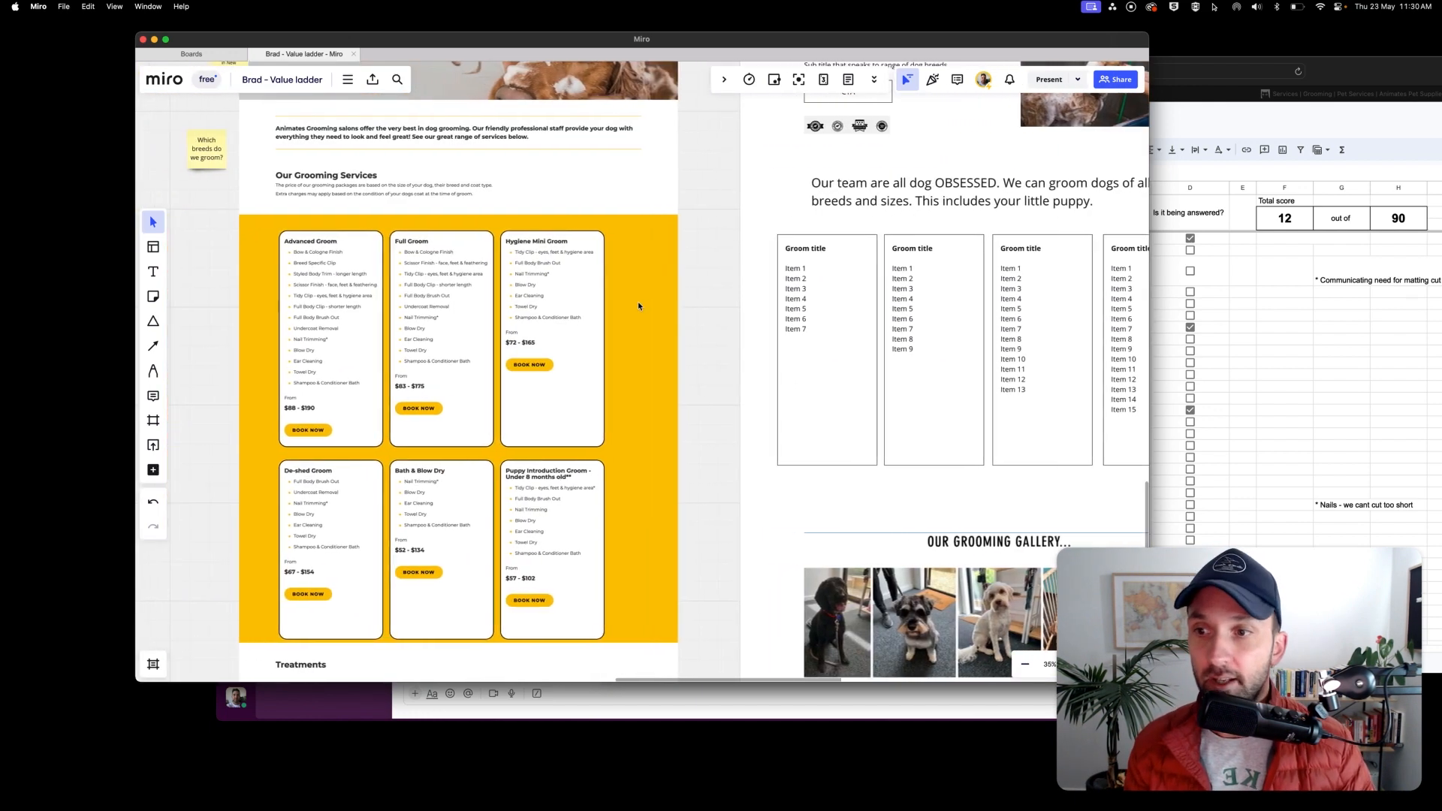
scroll(270, 323, "right", 3)
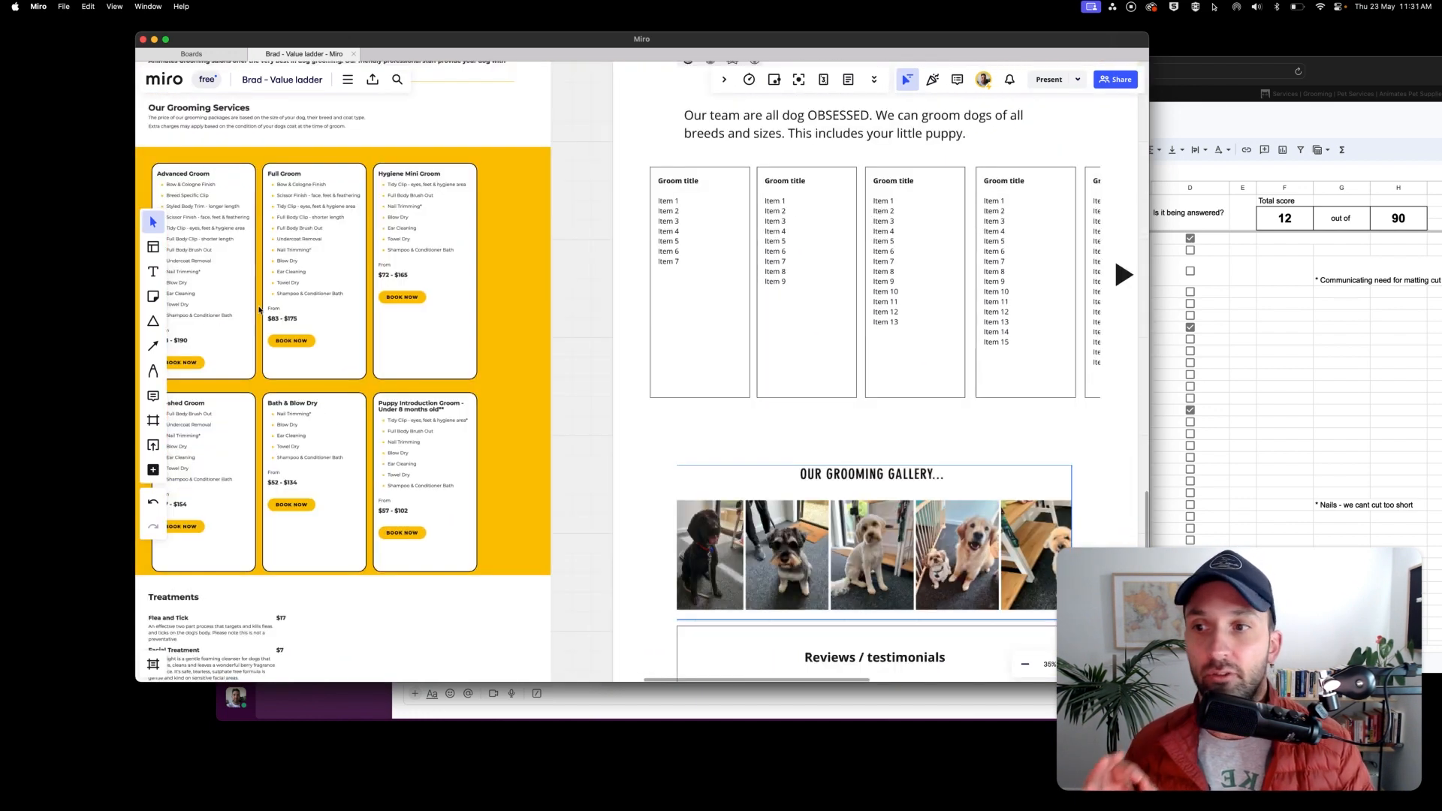
key("t")
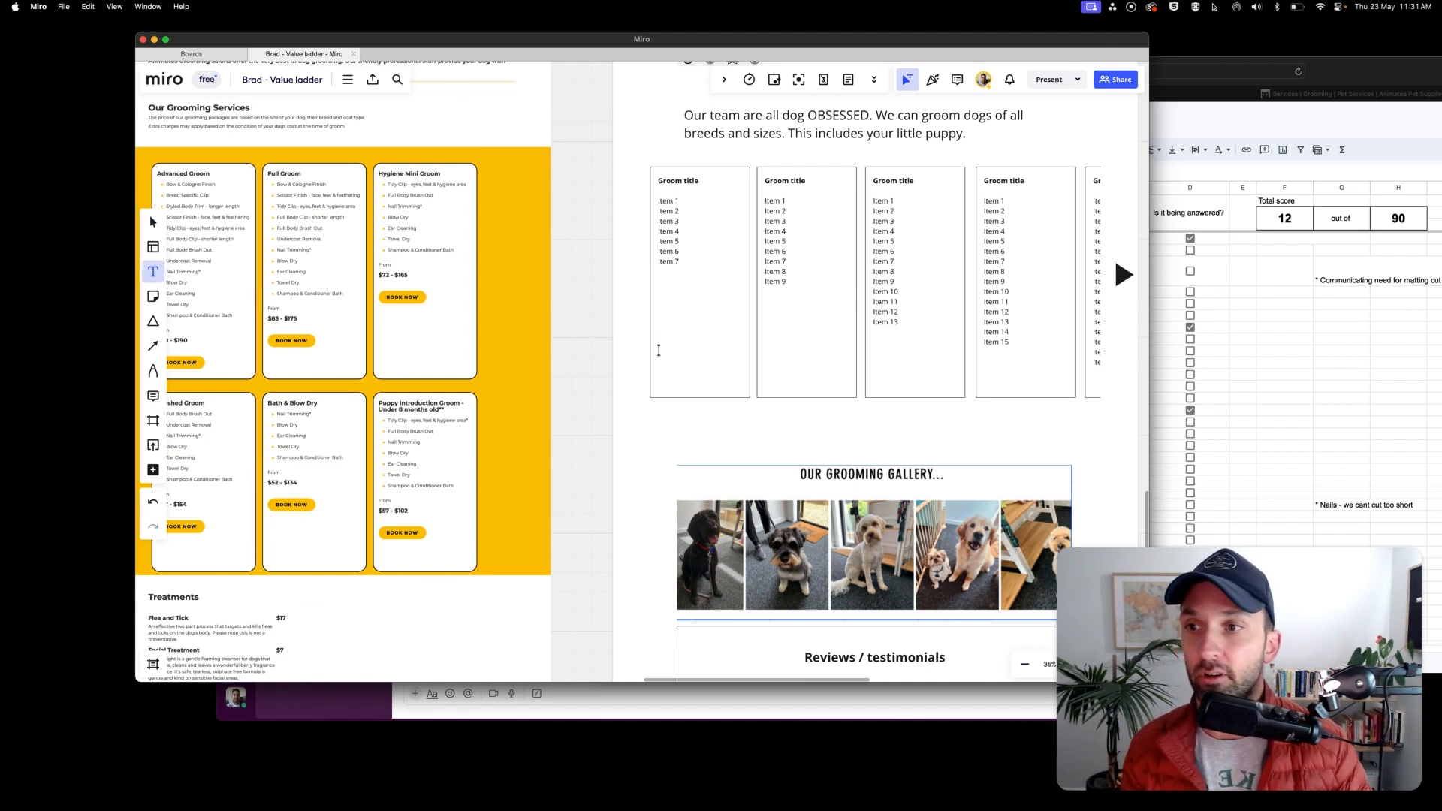
type("$50 - $80 $50 - $80")
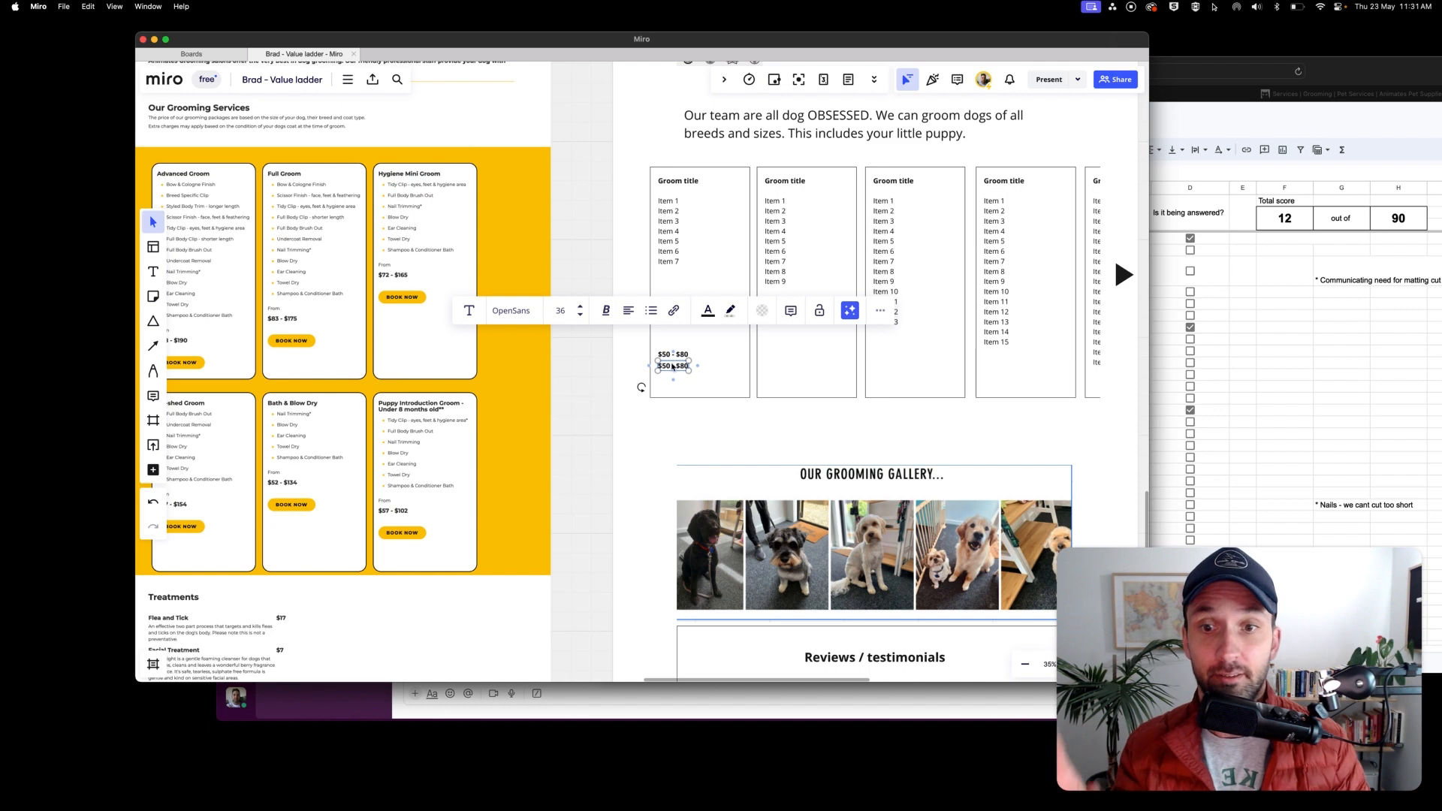
double_click(672, 365)
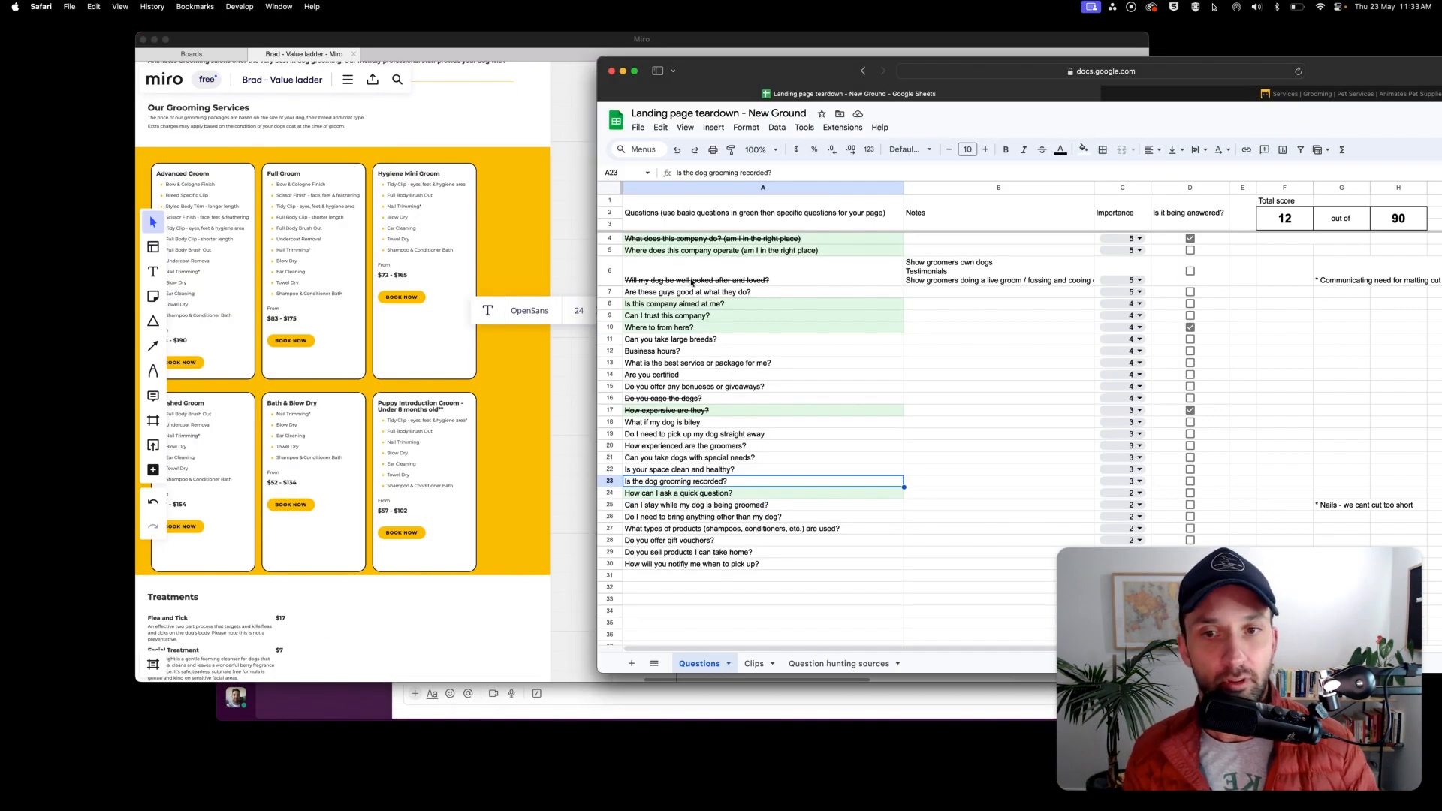
Check the question list in the spreadsheet and add the line "Takes 30mins to 1 hour" to the first card's price note.
left_click(697, 578)
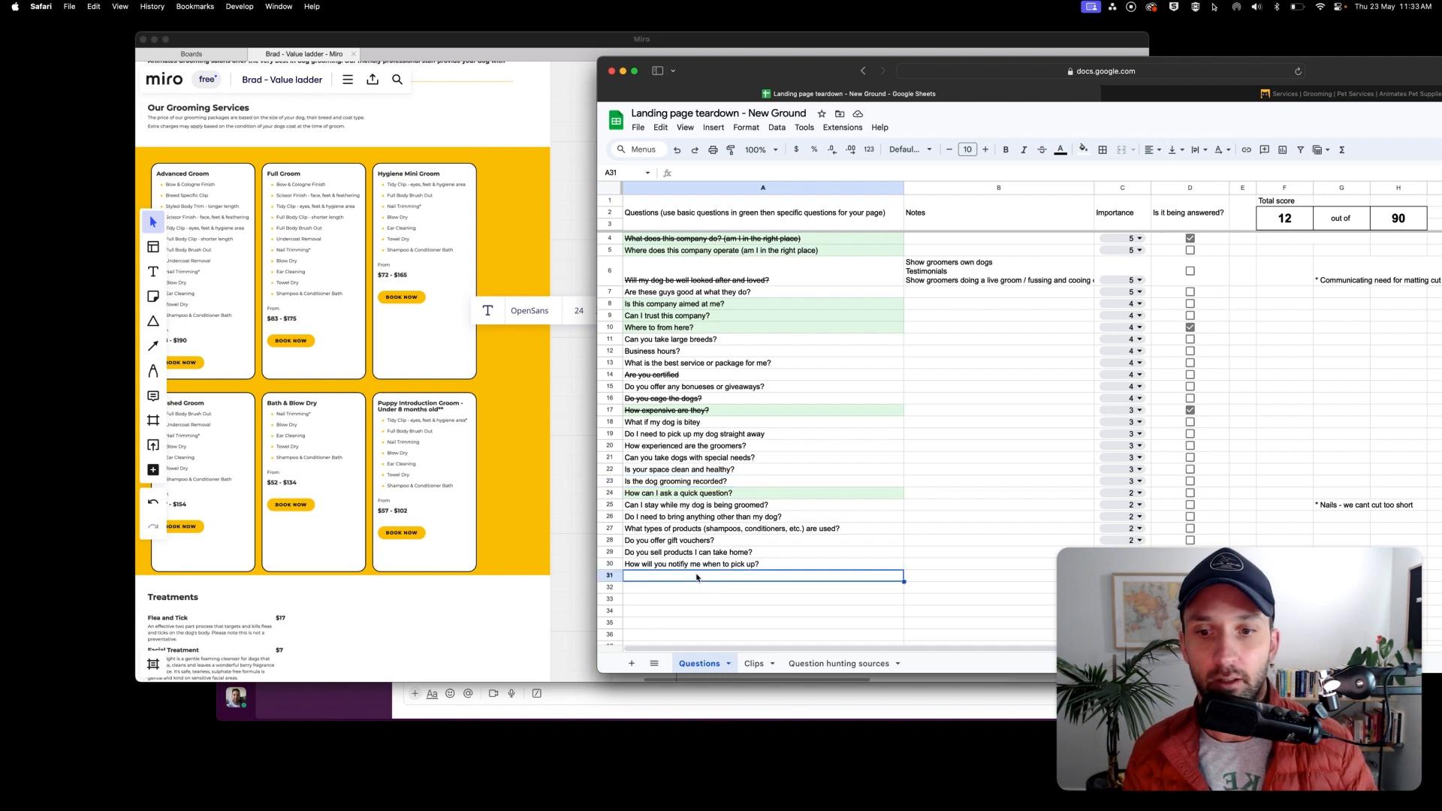
left_click(569, 441)
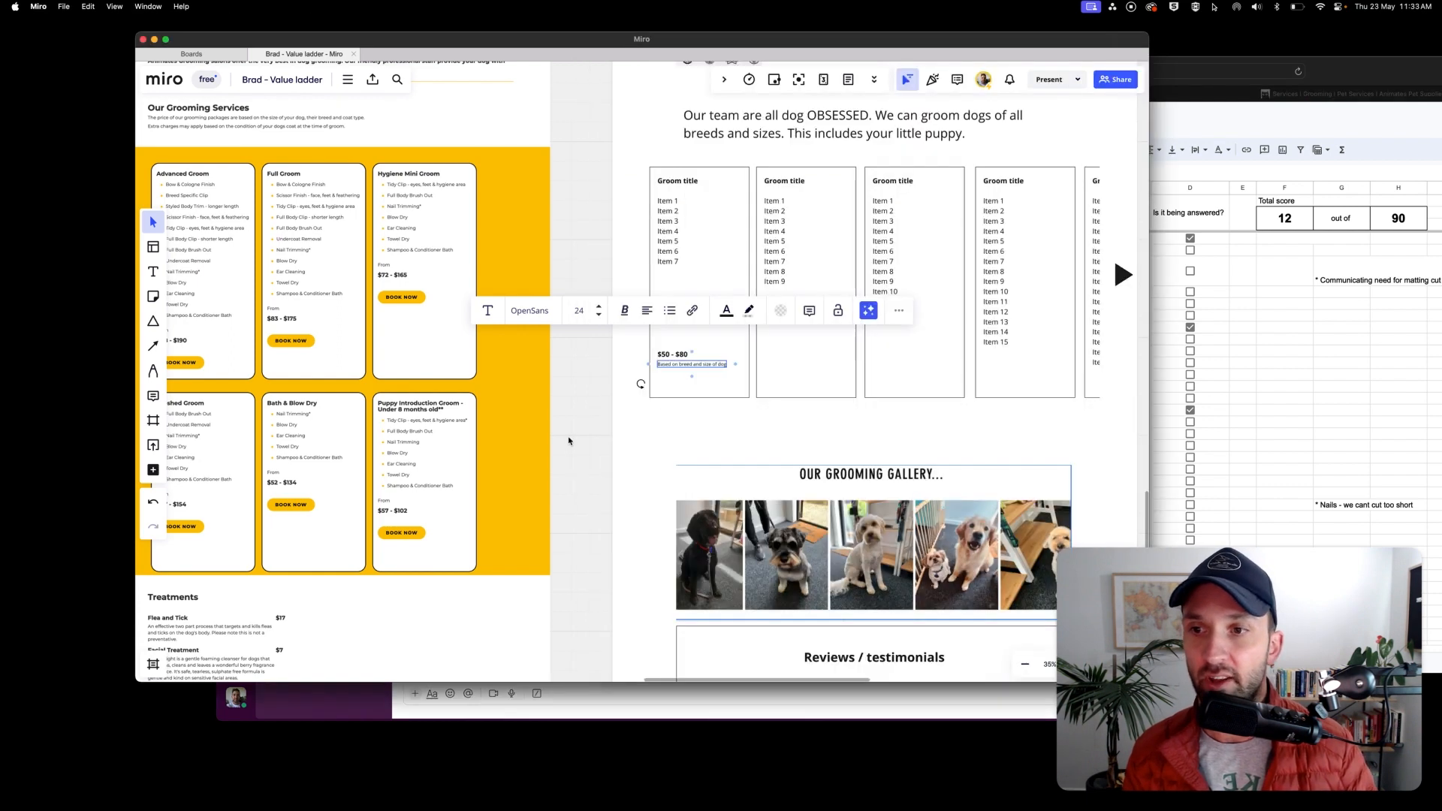
scroll(678, 377, "up", 5)
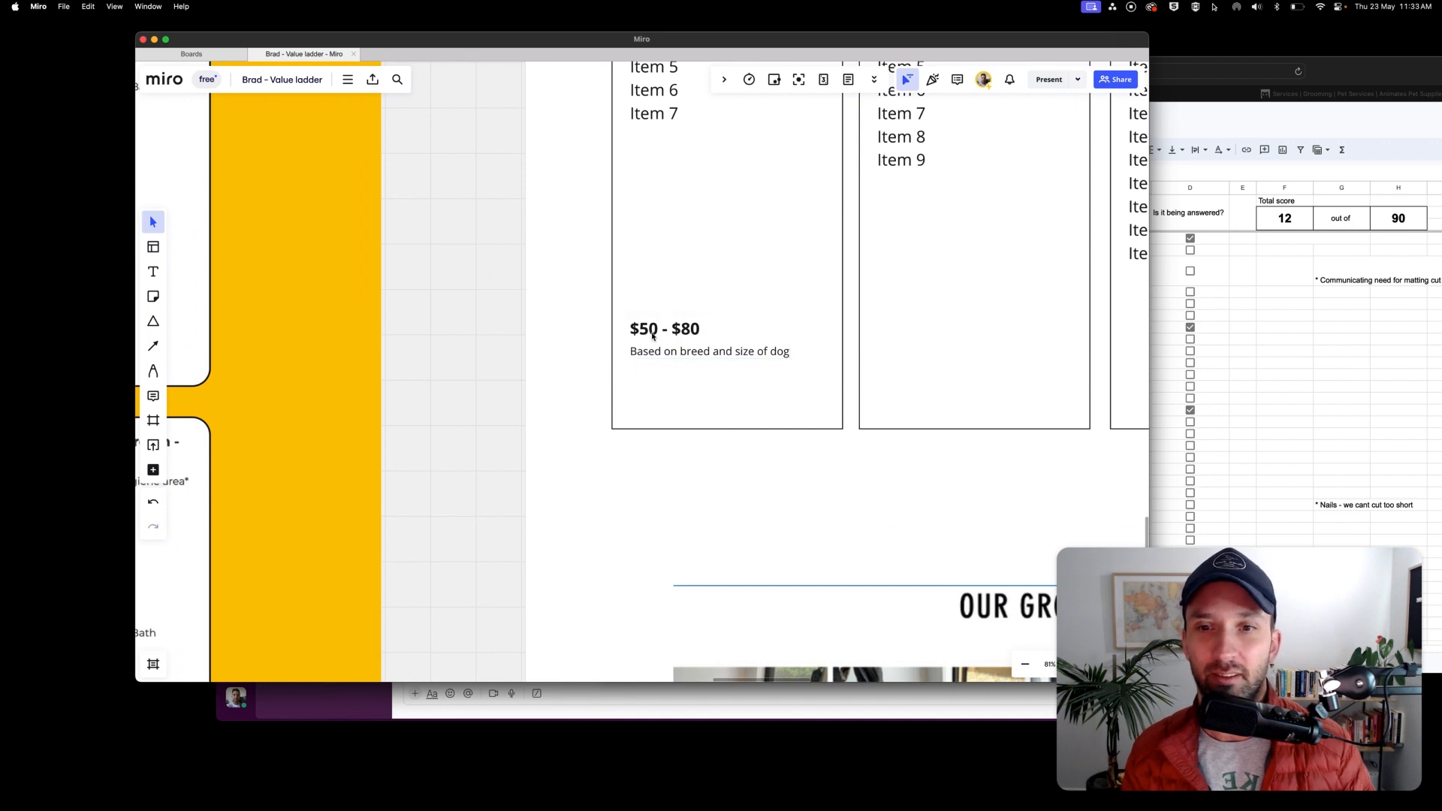
left_click(688, 354)
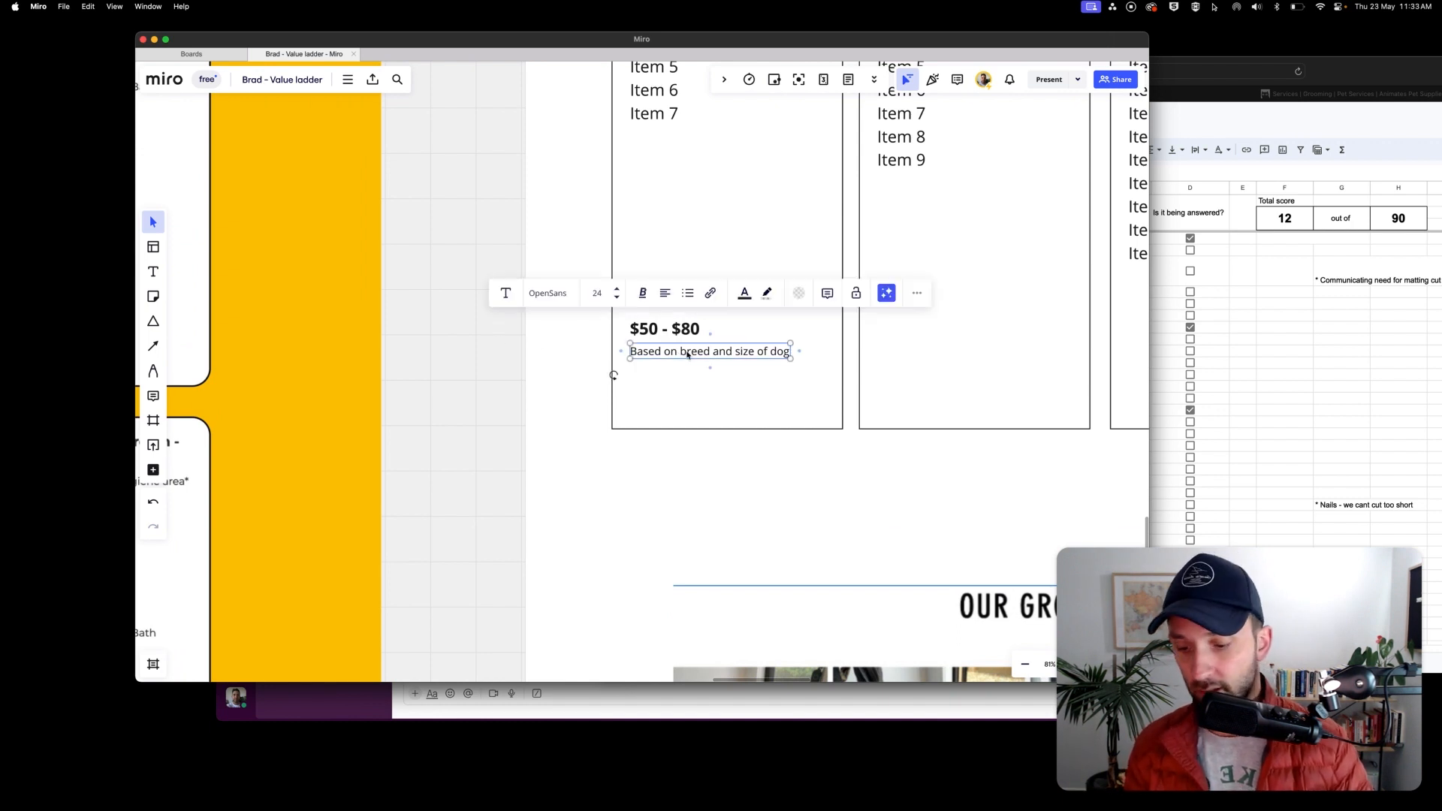
key("Return")
key("Return")
type("Take ")
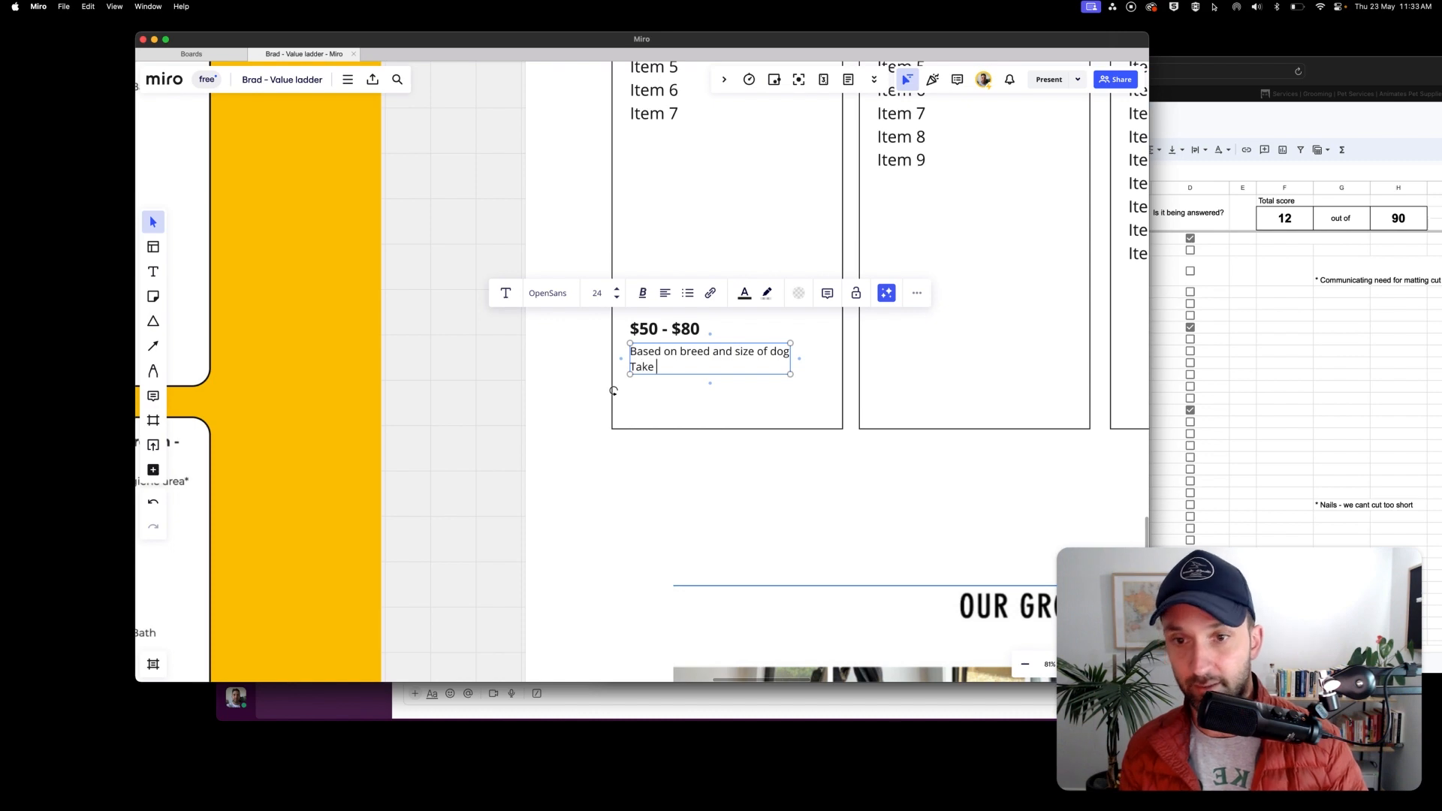
type("s 30")
type("mins to ")
type("1 hour")
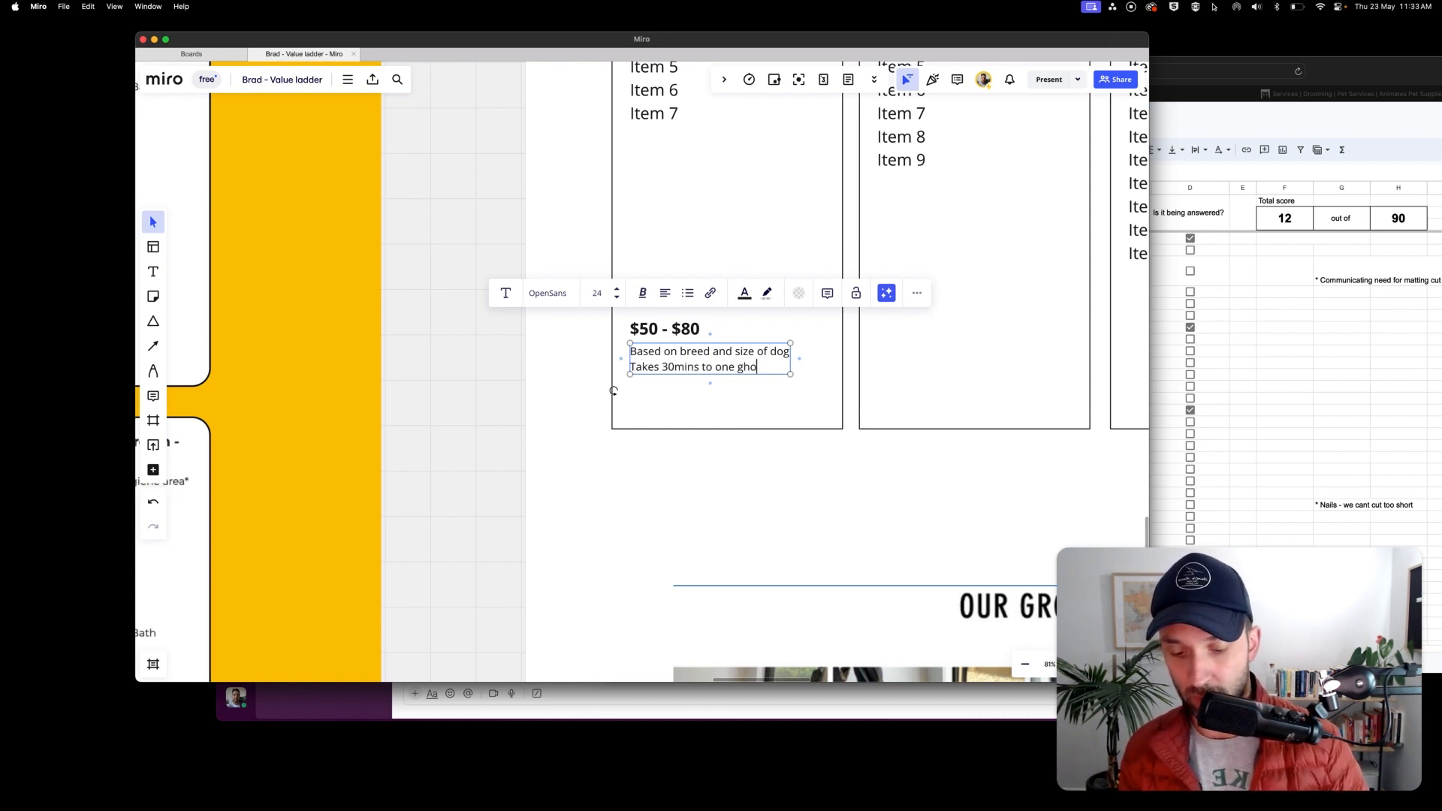
Add the line "All grooms are CCTV filmed" to the price note and finish editing it.
key("Return")
type("All grooms ar")
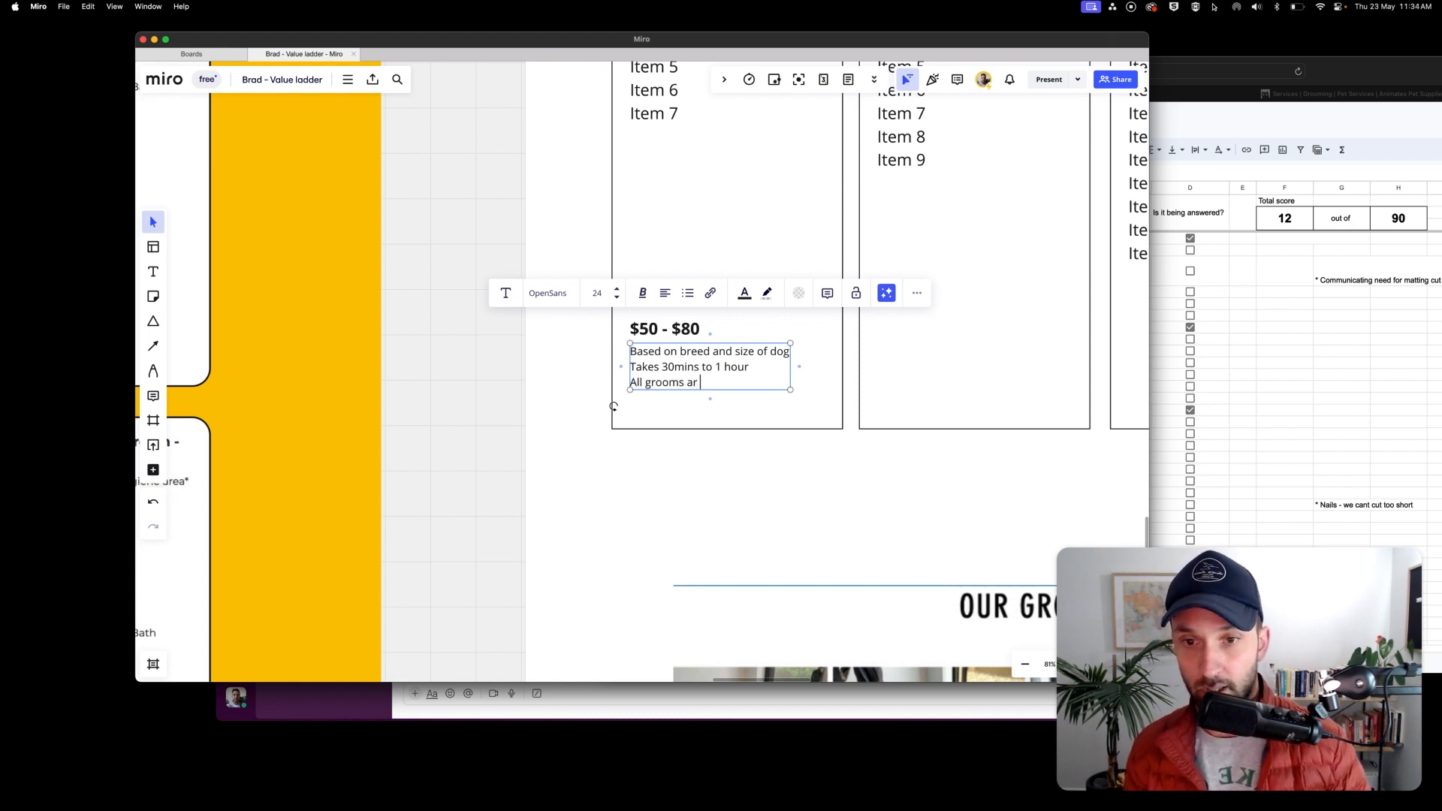
type("e CCTV")
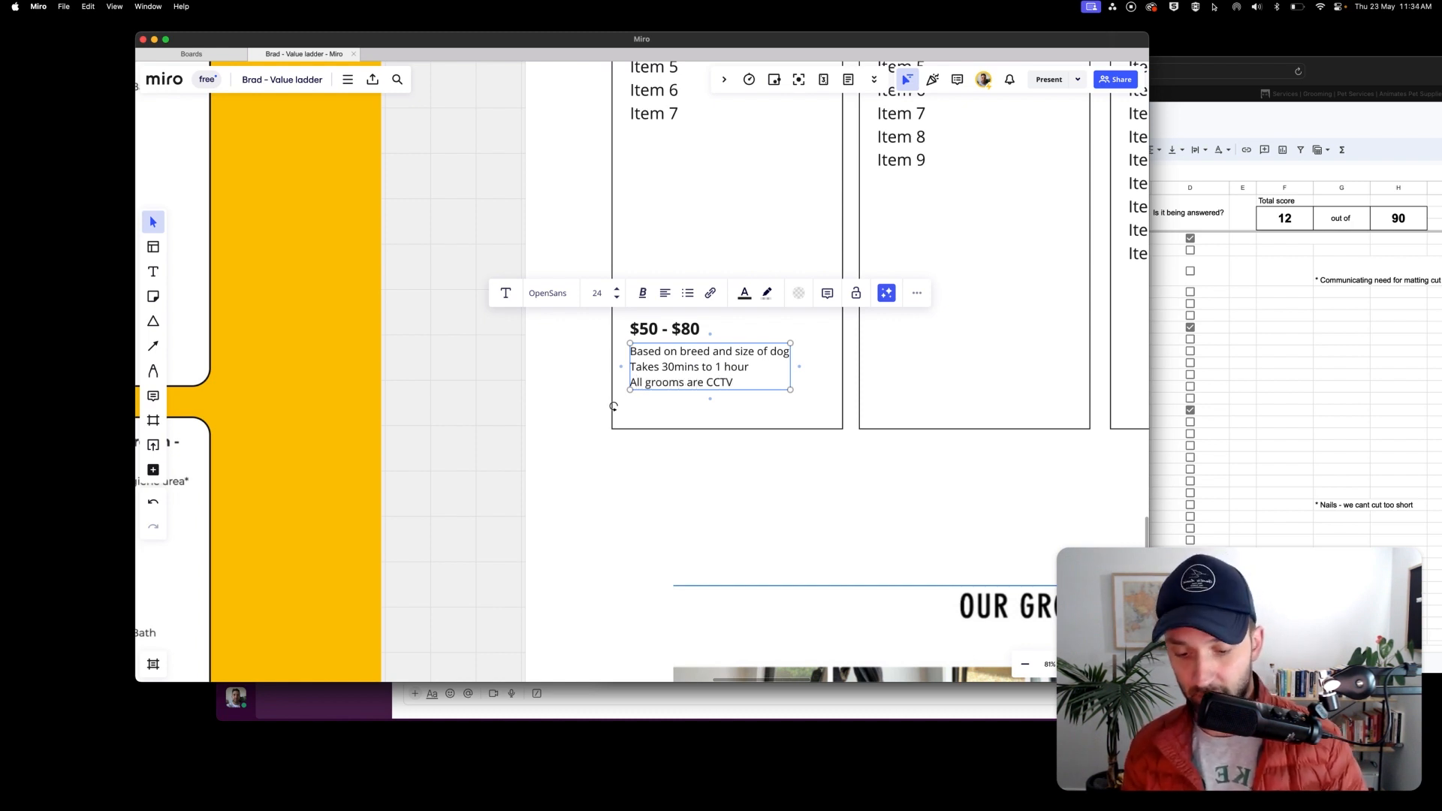
type("med")
key("Escape")
Copy the first card's price and note text to the same spot in the second, third and fourth cards.
scroll(611, 403, "down", 5)
scroll(682, 451, "up", 2)
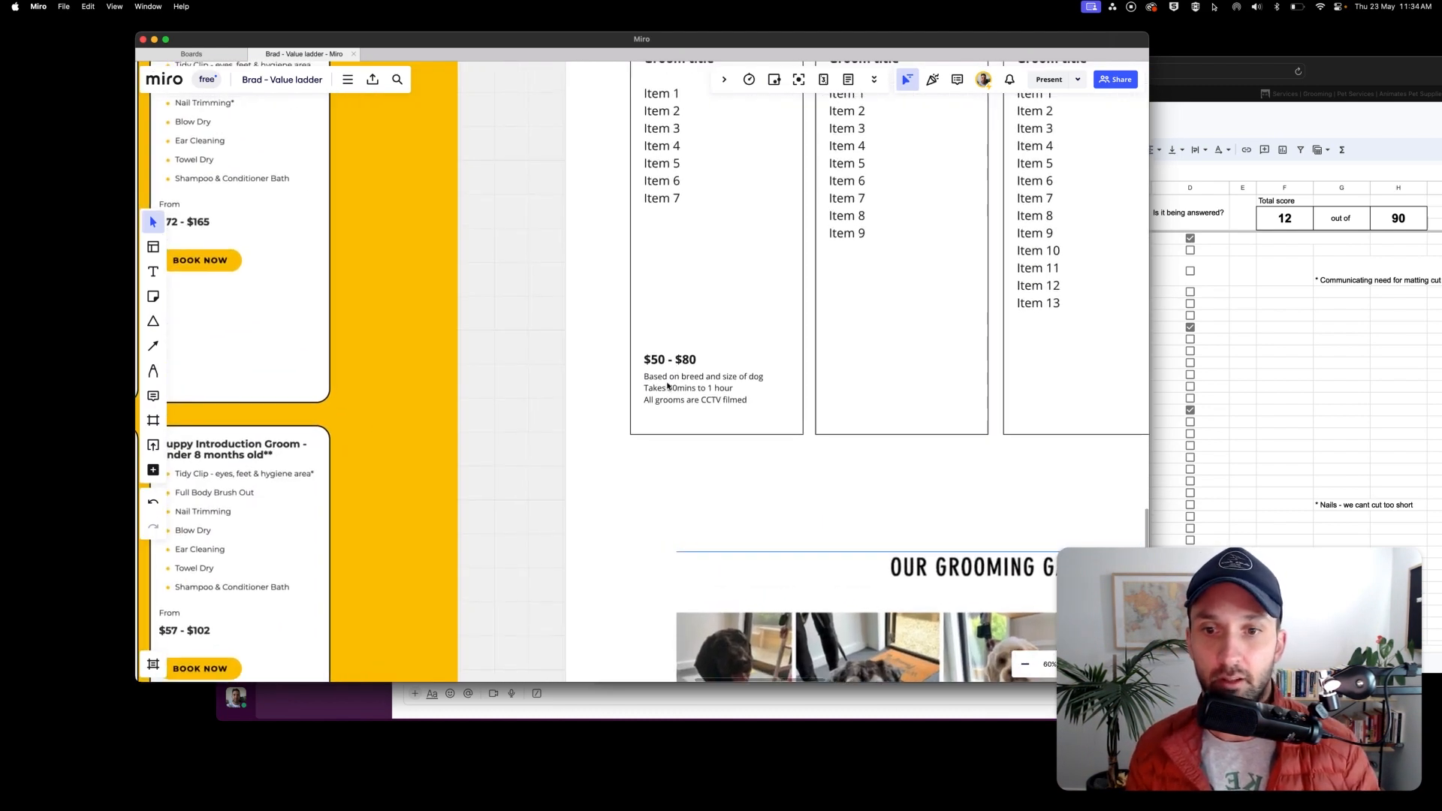
left_click(674, 367)
left_click(700, 489)
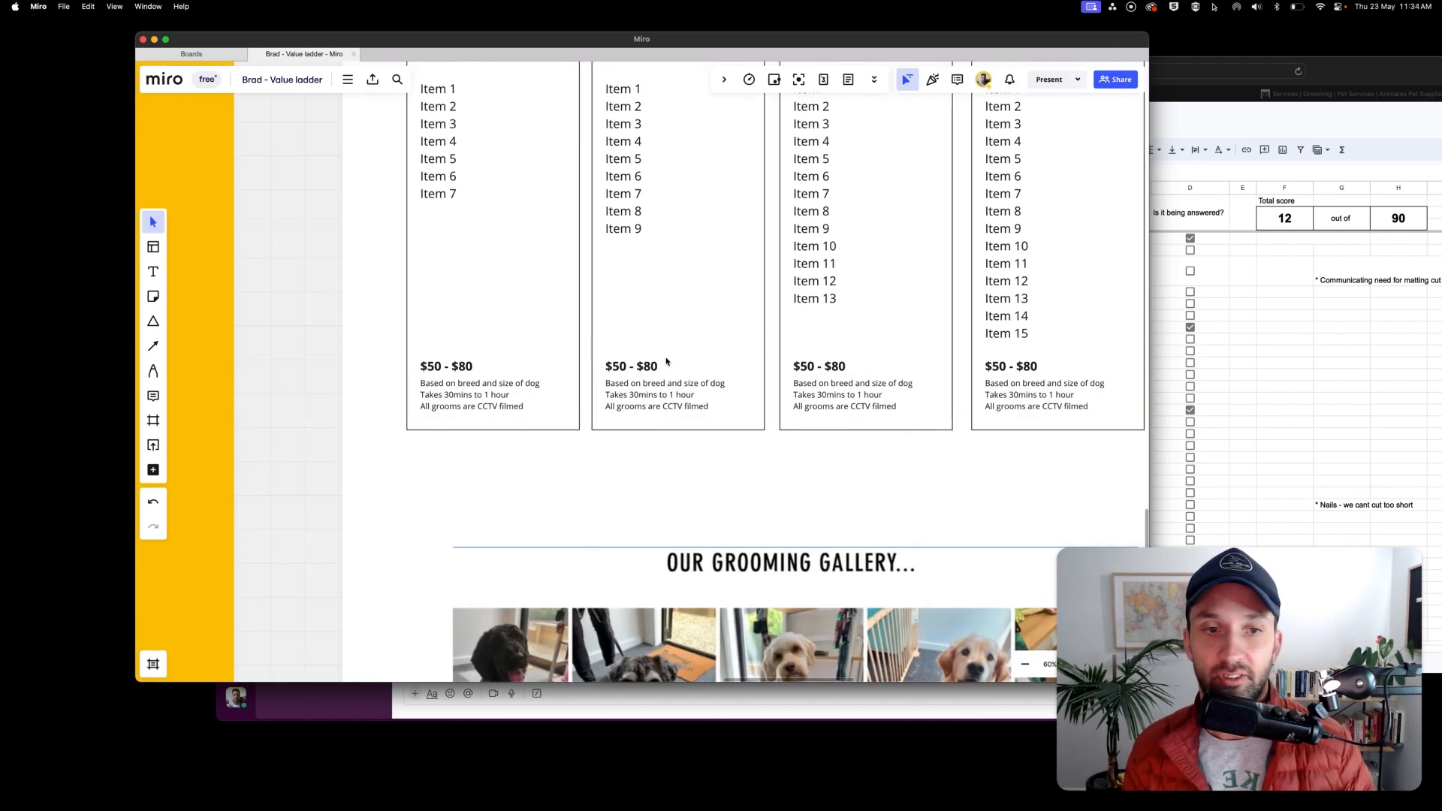
Add the heading text "Text that leads into our services" above the package cards, aligned with the first card.
scroll(661, 338, "down", 5)
scroll(646, 232, "up", 4)
scroll(642, 222, "left", 1)
left_click_drag(595, 113, 556, 209)
type("Text that")
type("leads into our services")
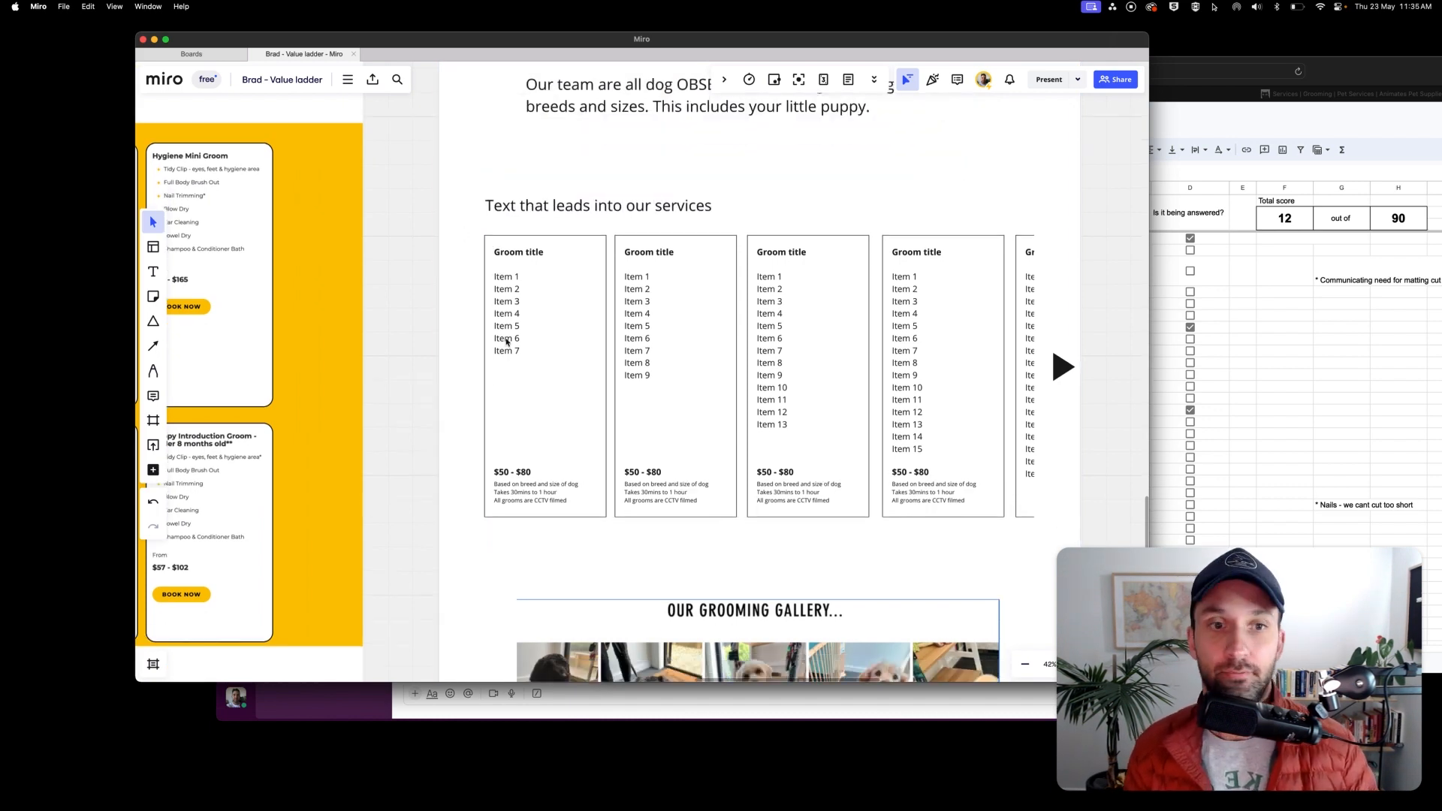
Move the services heading up and the package cards down to widen the gap between them.
scroll(507, 342, "down", 2)
scroll(507, 342, "right", 1)
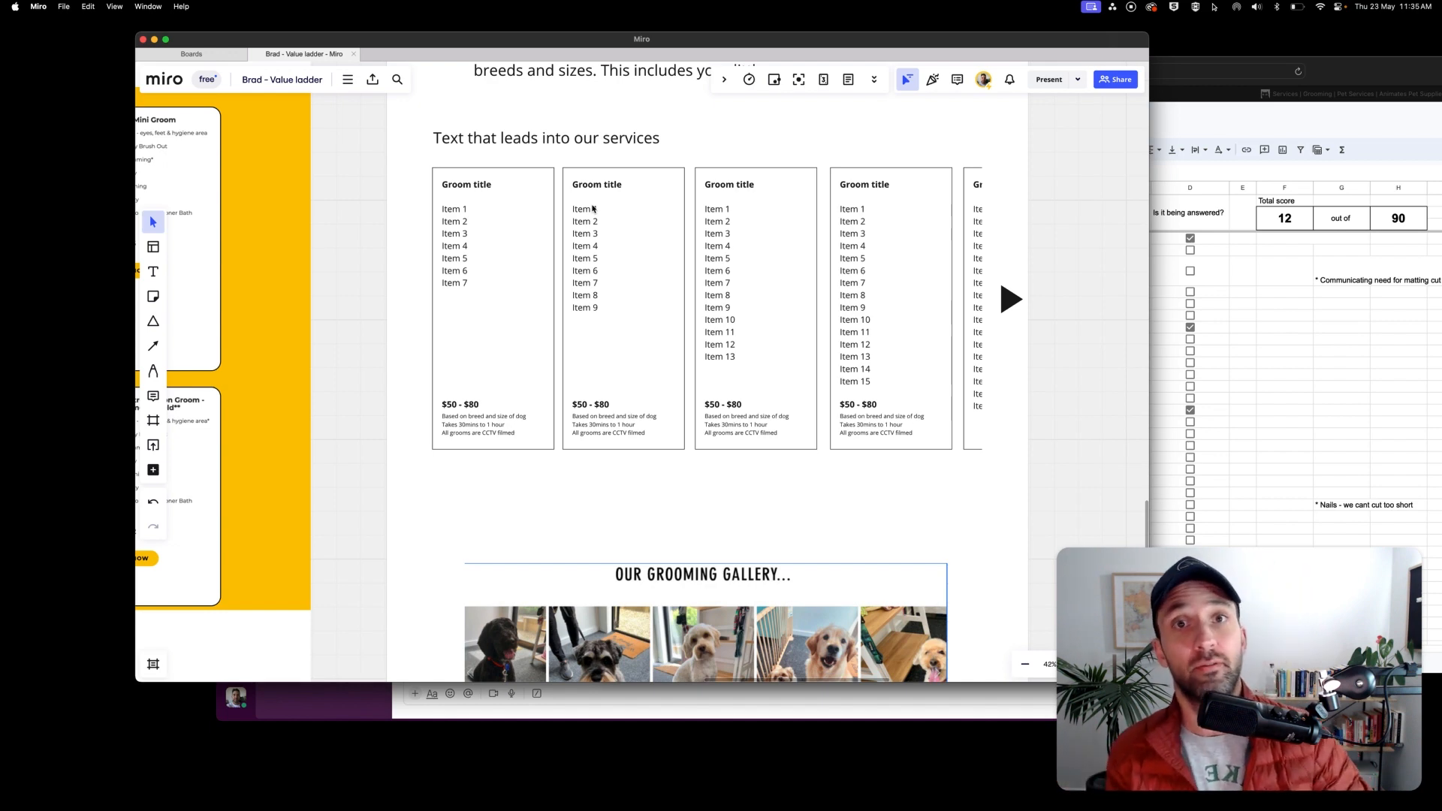
left_click_drag(531, 140, 528, 123)
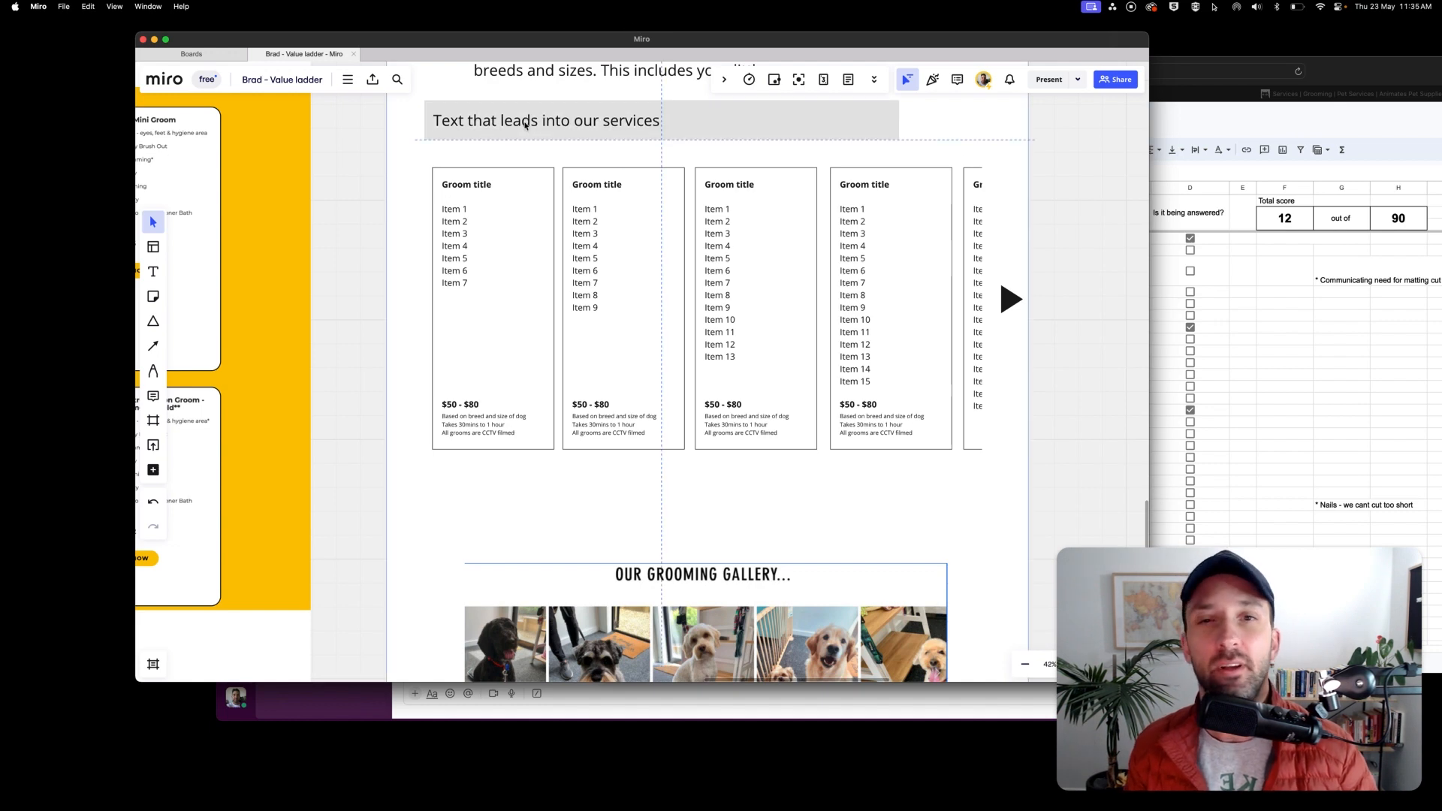
left_click(380, 145)
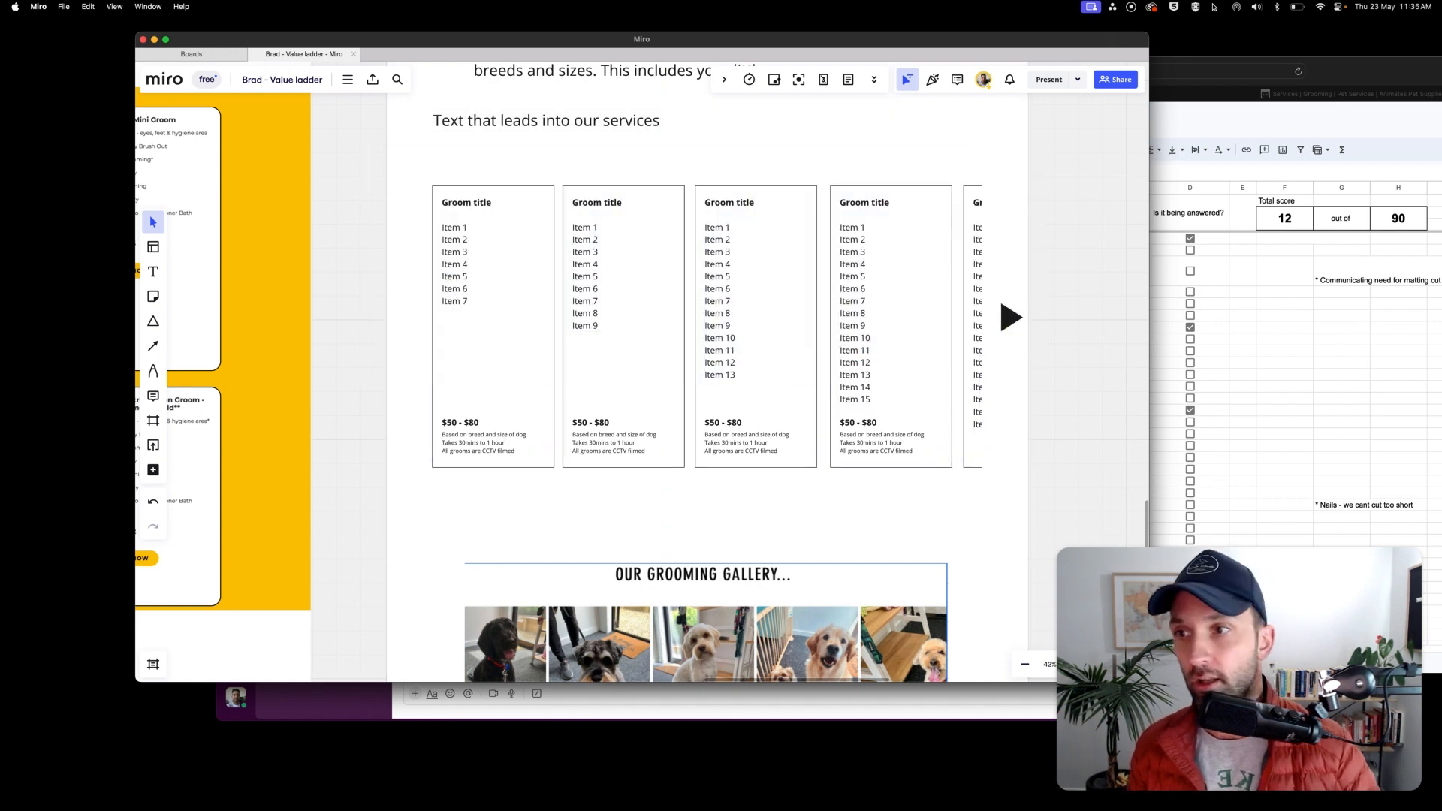
Draw a rectangle in the gap between the services heading and the package cards.
left_click(153, 321)
left_click(192, 330)
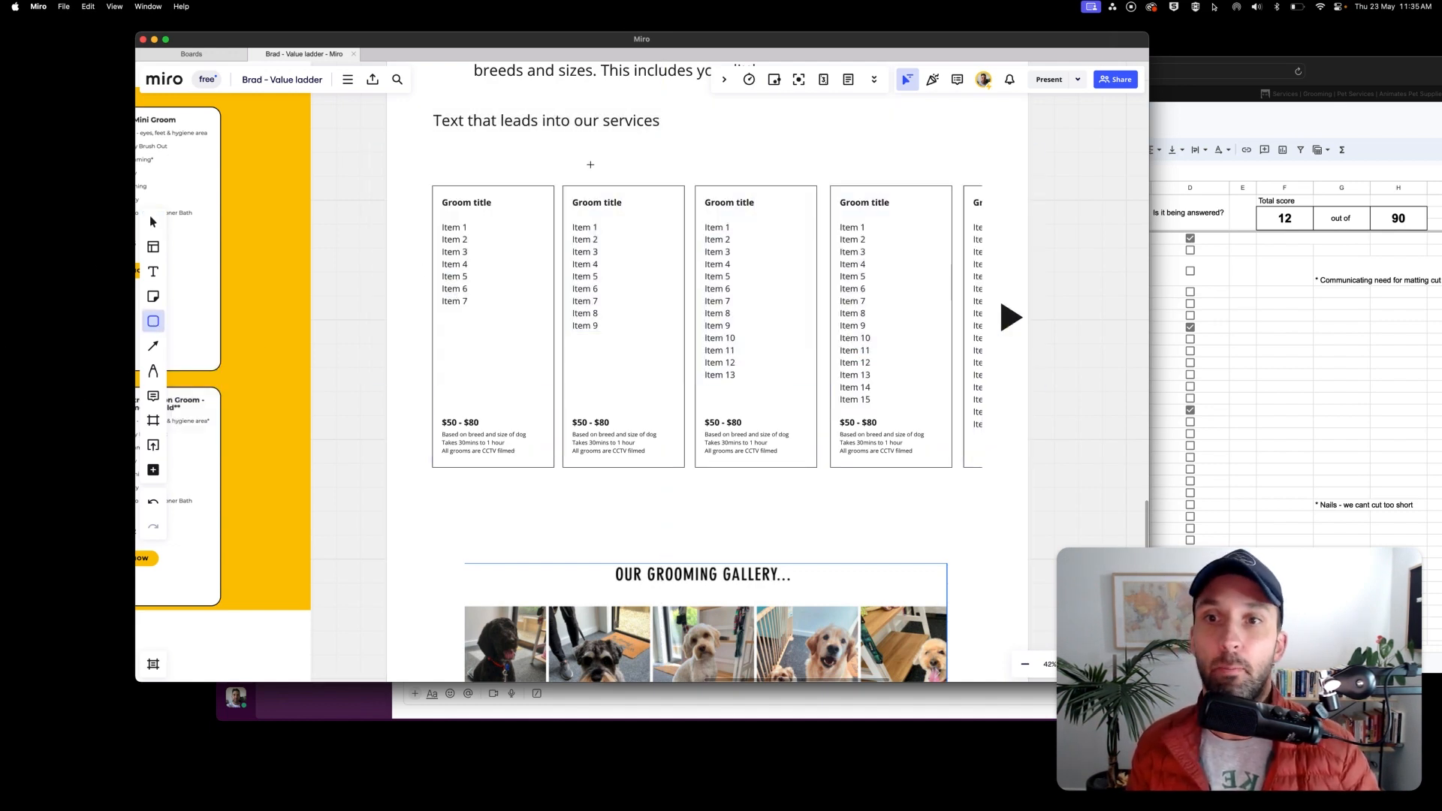
Add a small grey label reading "Best suited for X" above each of the four full groom cards.
left_click_drag(579, 163, 656, 179)
left_click(705, 113)
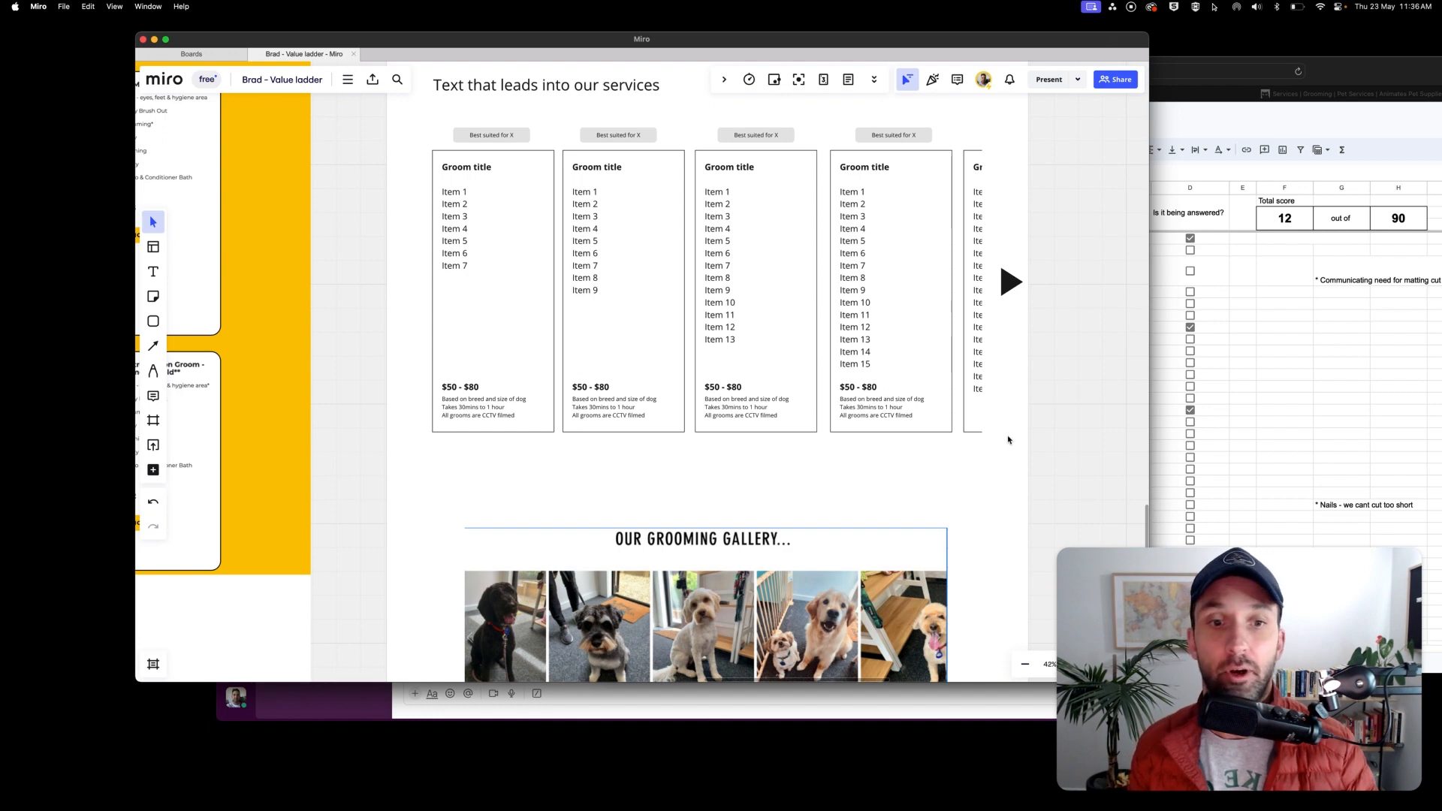
Extend the bottom edges of all five groom cards downward by the same amount to make room below the price details.
left_click_drag(911, 435, 698, 433)
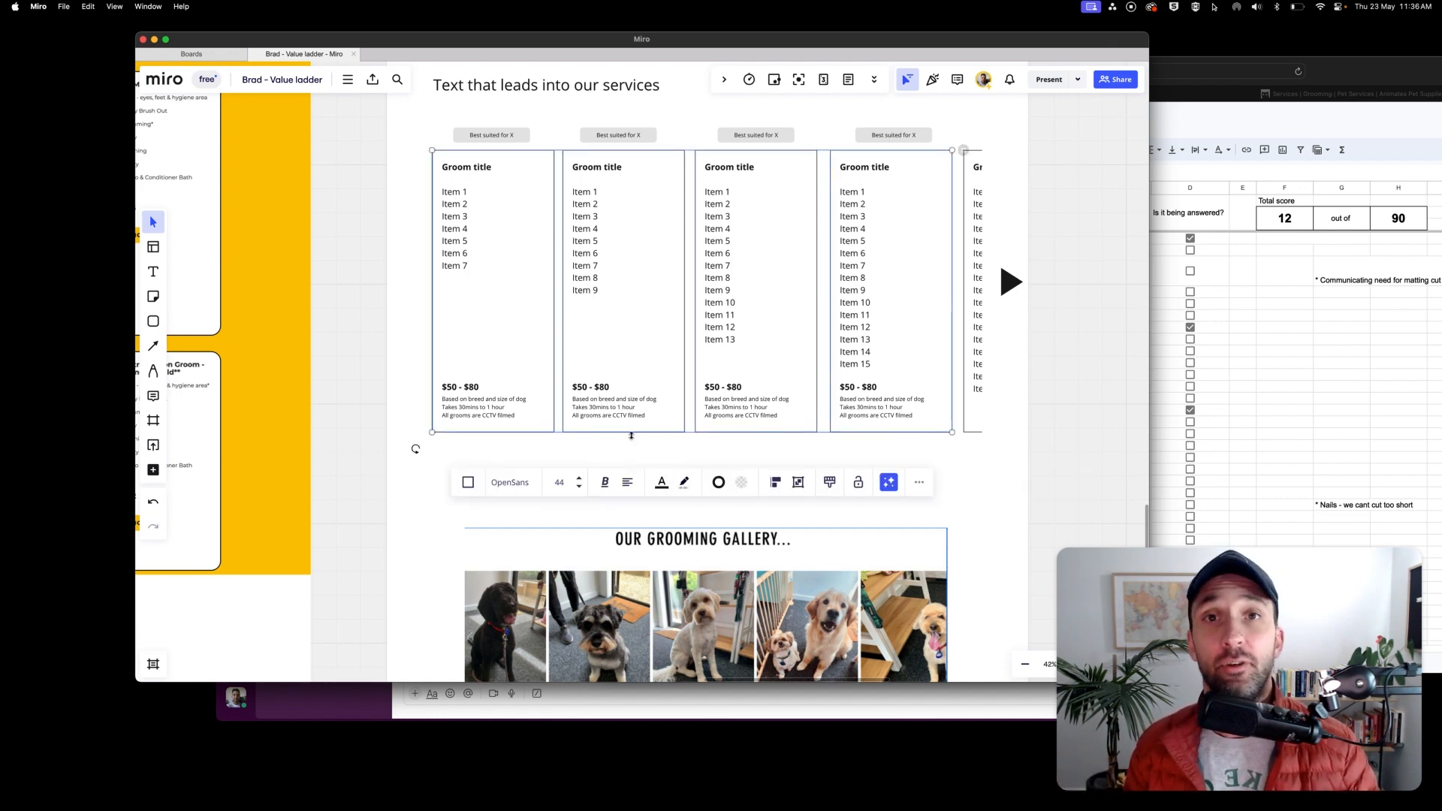
left_click_drag(630, 434, 630, 453)
left_click(980, 432)
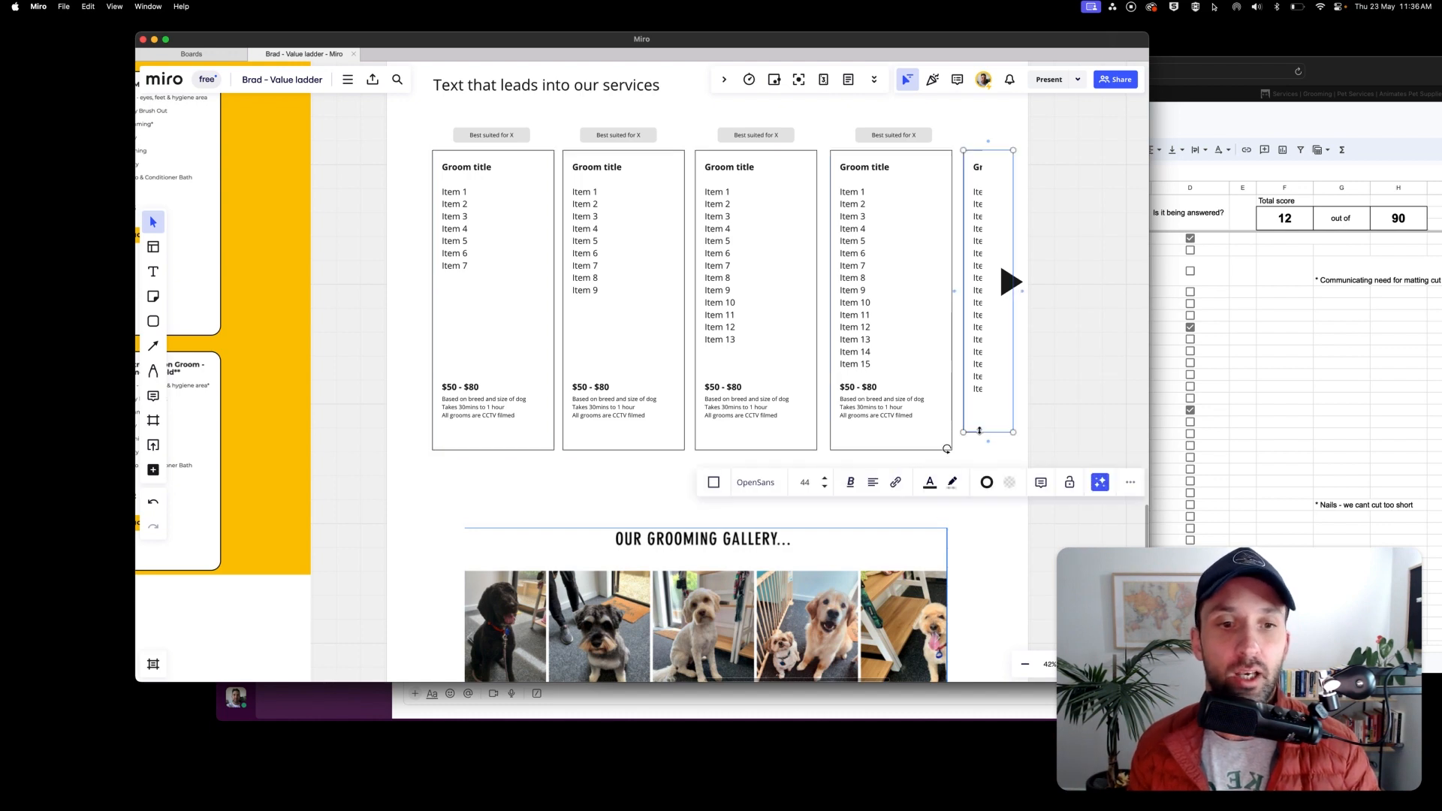
left_click_drag(980, 432, 979, 449)
key("Escape")
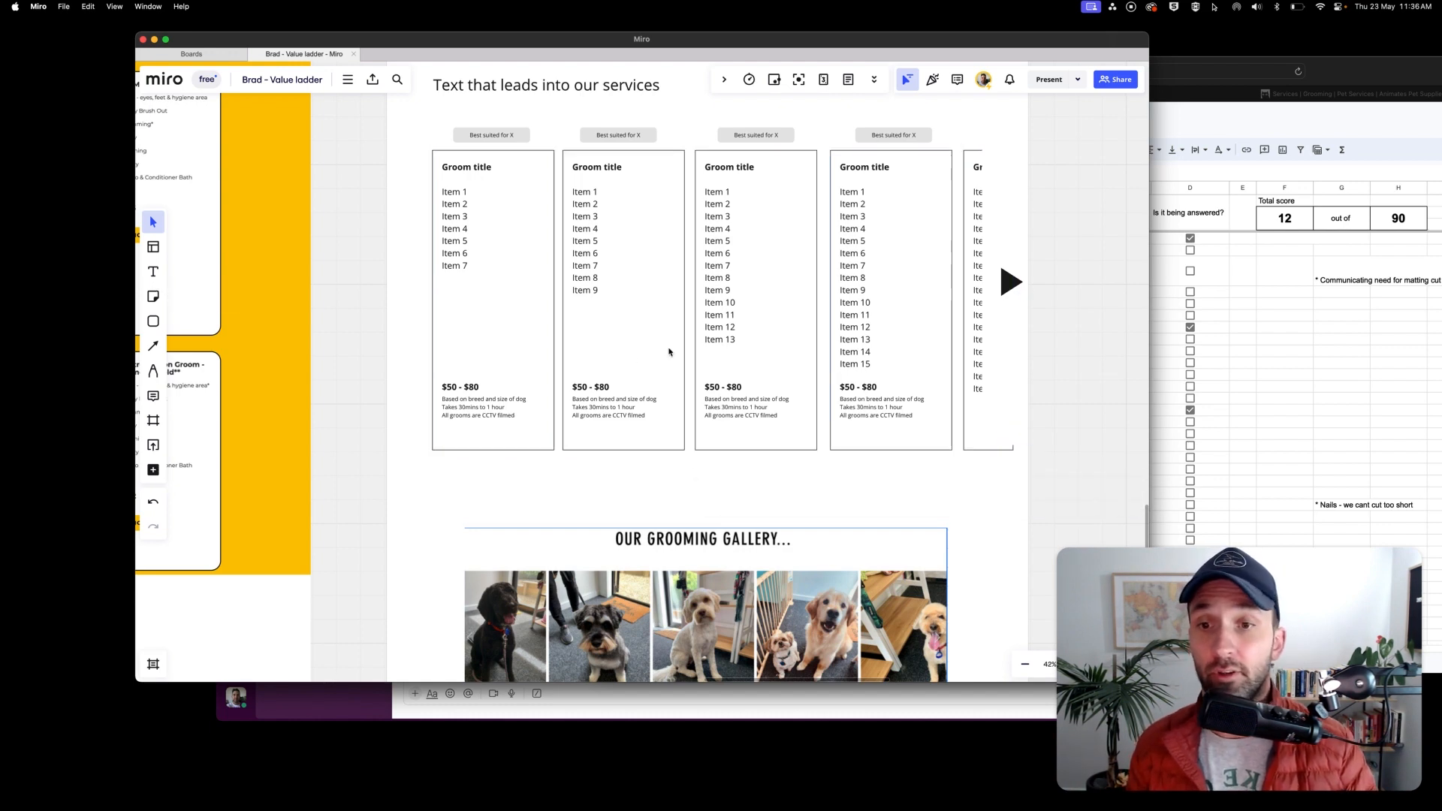
Add the text "See past examples" under the first groom card's price details and draw a small grey circle beside it.
type("See past examples")
key("Escape")
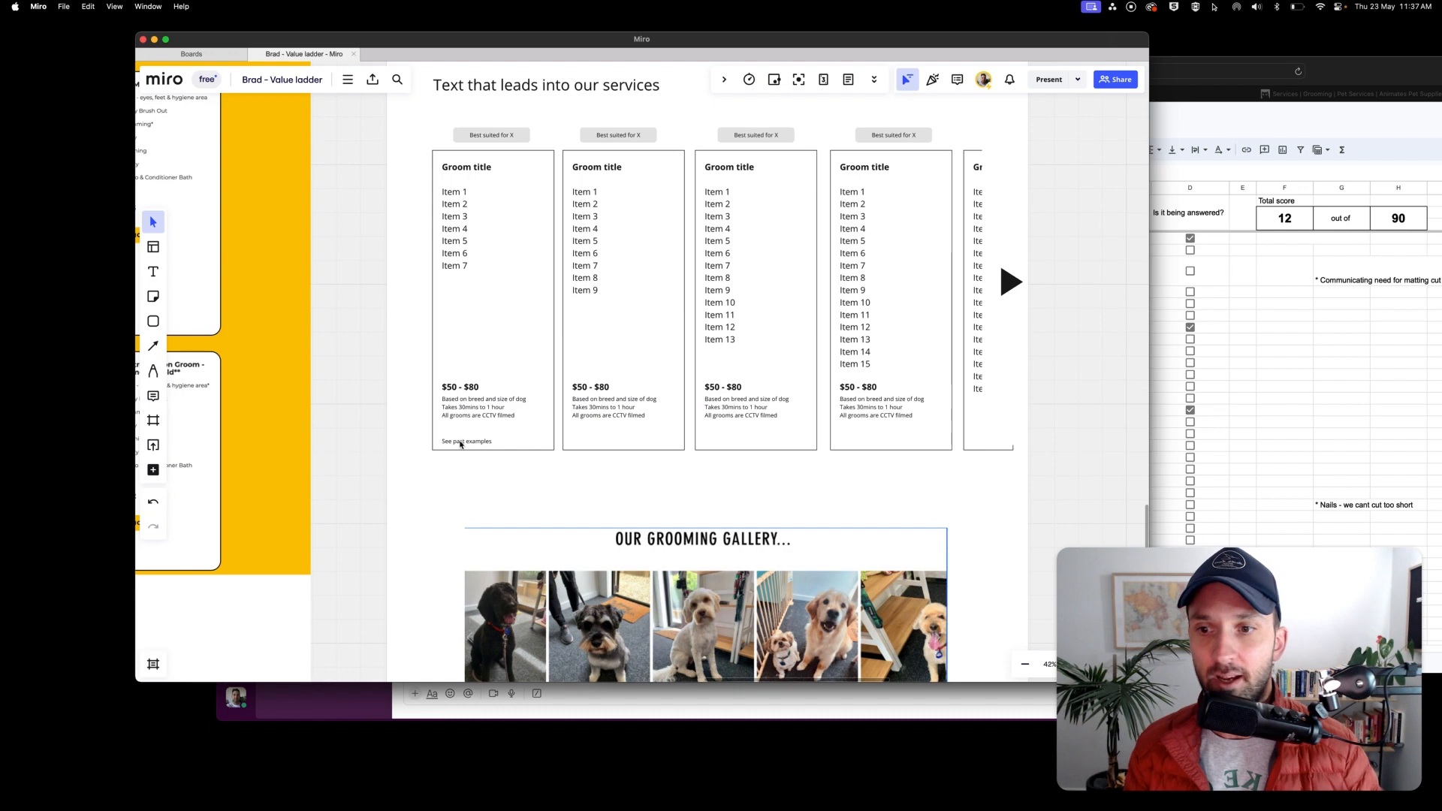
left_click(153, 321)
left_click(236, 329)
scroll(452, 434, "up", 5)
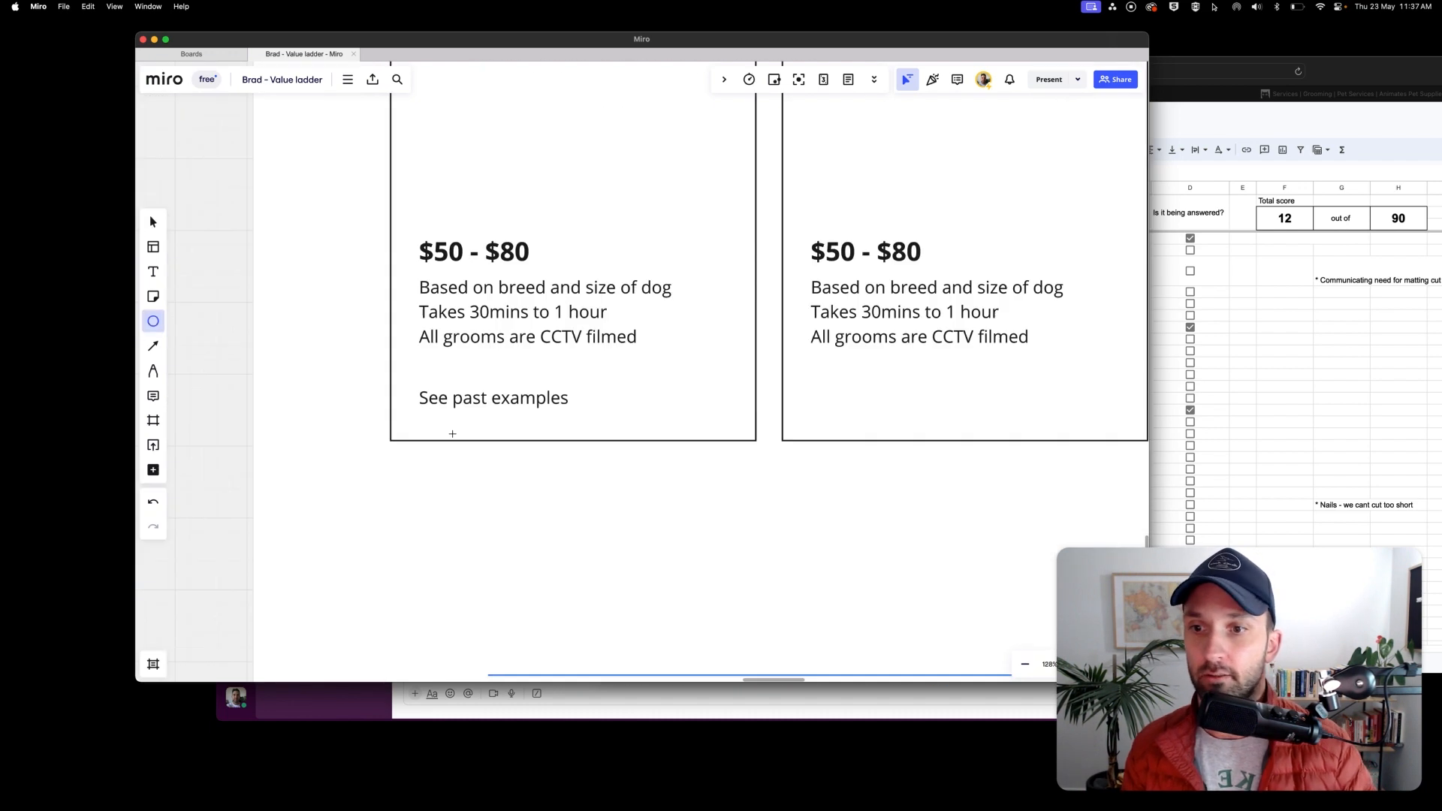
scroll(452, 434, "up", 3)
left_click_drag(714, 354, 766, 406)
key("BackSpace")
left_click(153, 321)
left_click_drag(790, 337, 804, 370)
scroll(805, 365, "up", 5)
key("BackSpace")
Find the "add" icon in the Wireframe Library and place it on the grey circle.
left_click(153, 470)
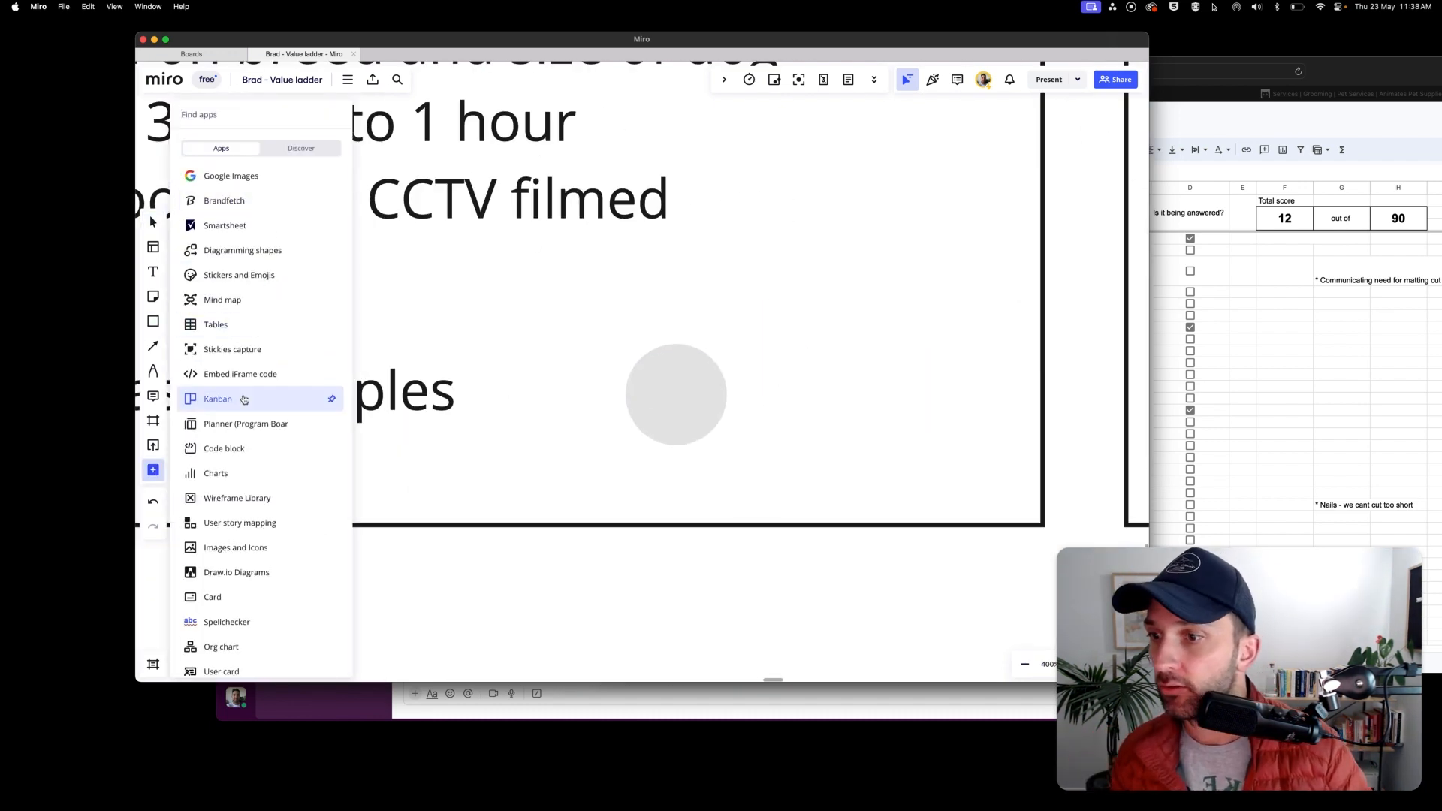
left_click(236, 498)
left_click(216, 151)
type("add")
left_click_drag(212, 232, 682, 402)
Position the circled plus icon in front of "See past examples" in the first card and align the text with it.
scroll(540, 301, "down", 5)
left_click_drag(570, 290, 421, 290)
left_click_drag(470, 293, 531, 289)
key("Up")
key("Up")
key("Up")
left_click(679, 216)
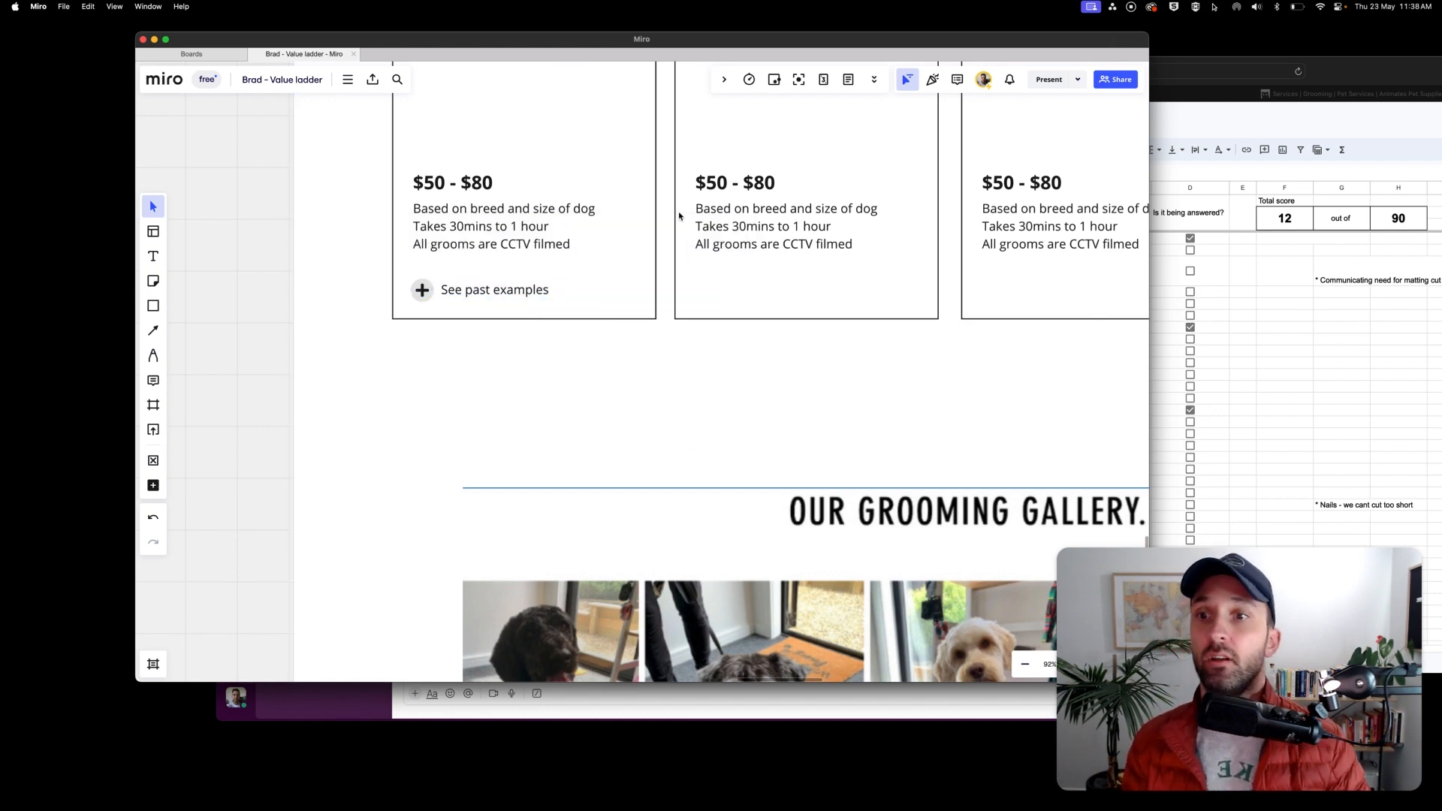
Switch to Safari, open Inseego's Fixed Wireless Access page in a new tab and dismiss the mobile app promotion.
scroll(678, 216, "down", 5)
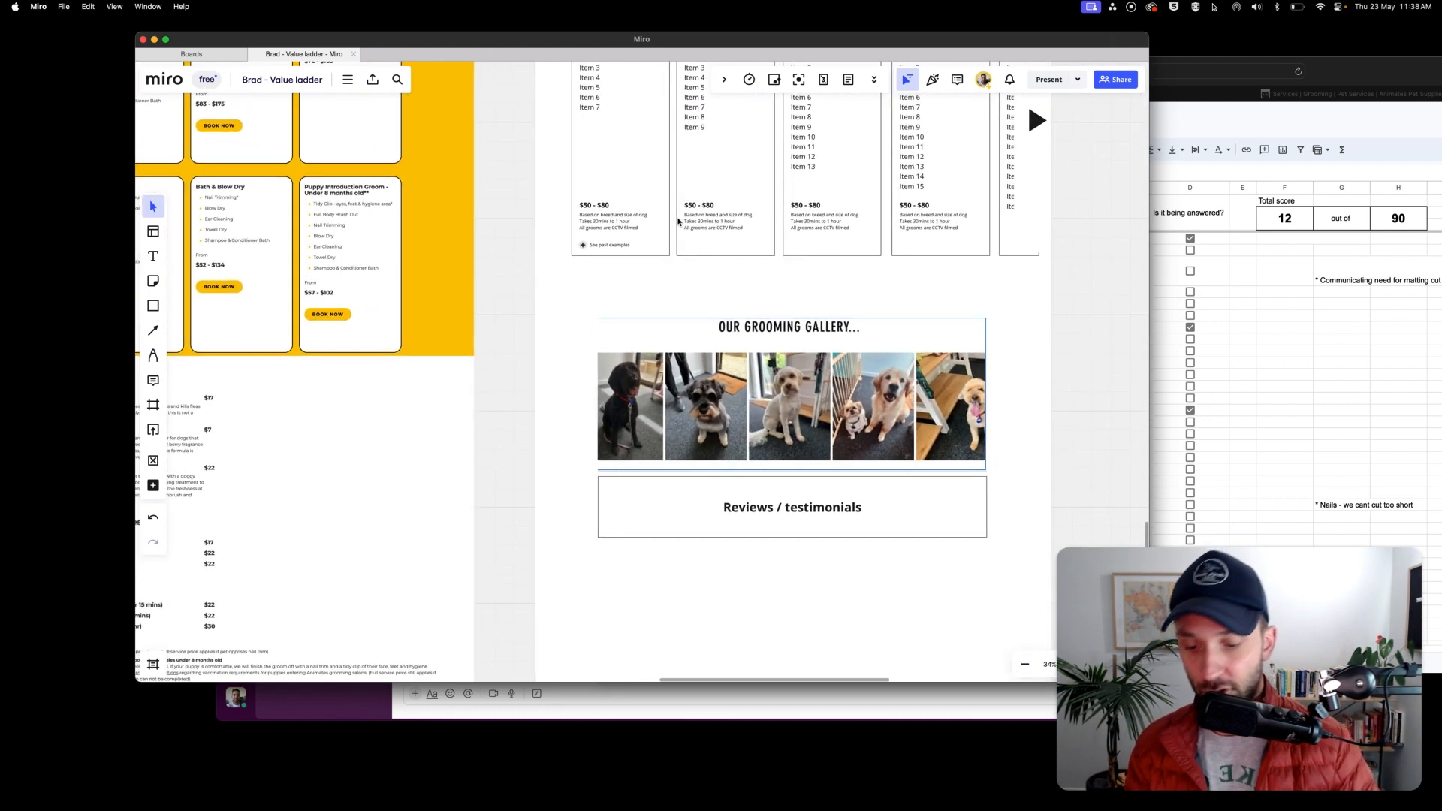
key("super+Tab")
key("super+t")
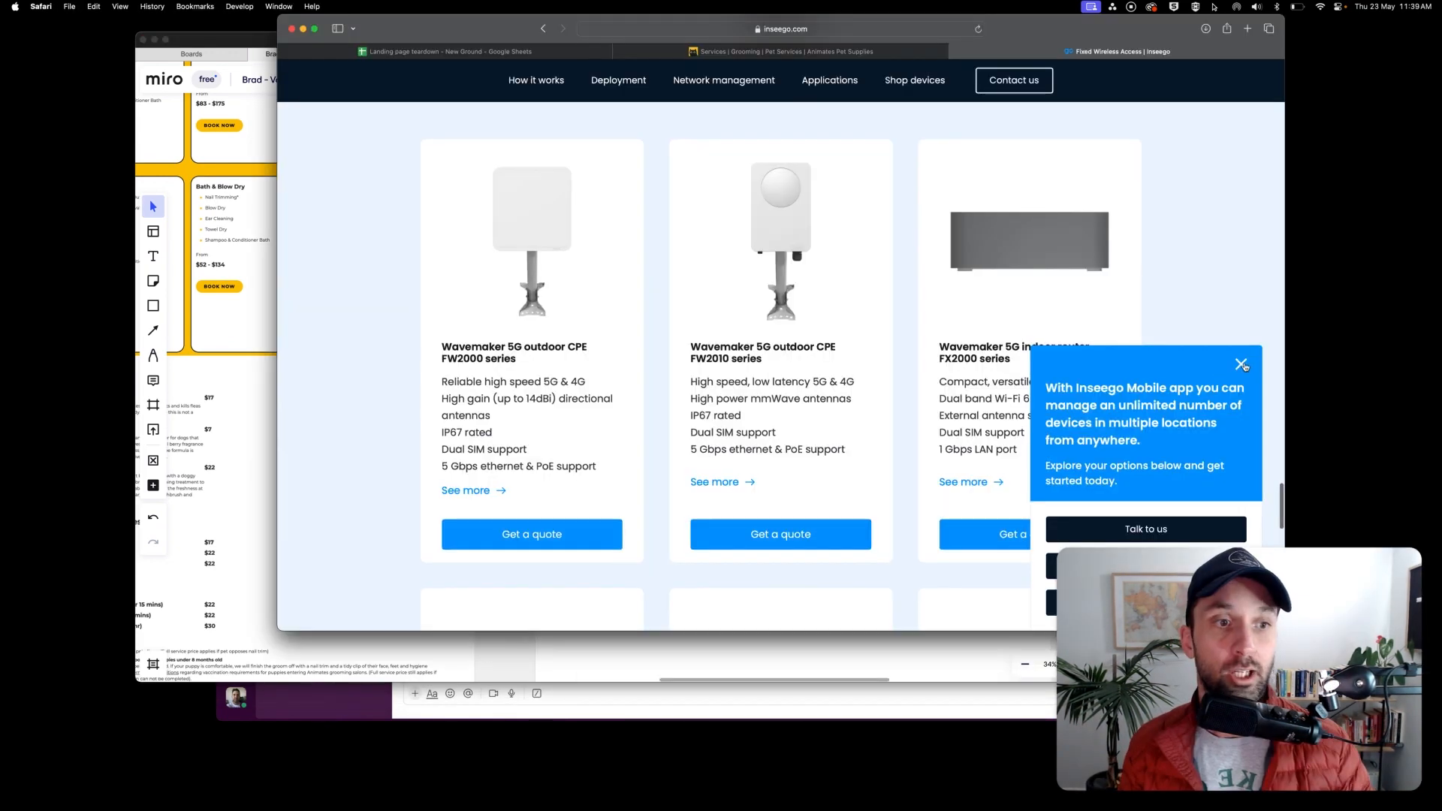
left_click(1243, 367)
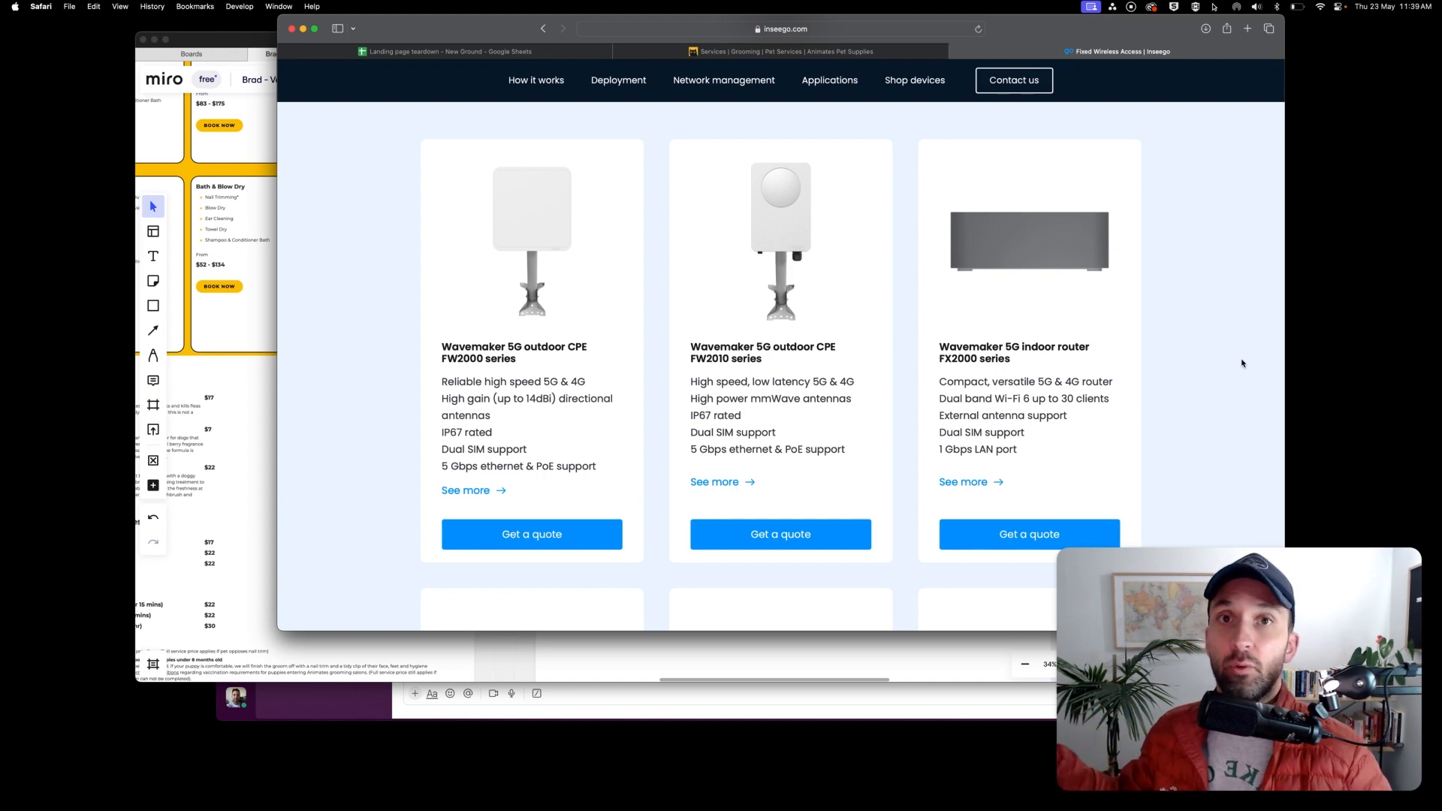
Open the "See more" details of the Wavemaker 5G outdoor CPE FW2000 series, examine the specifications pop-up, and close it.
left_click(467, 492)
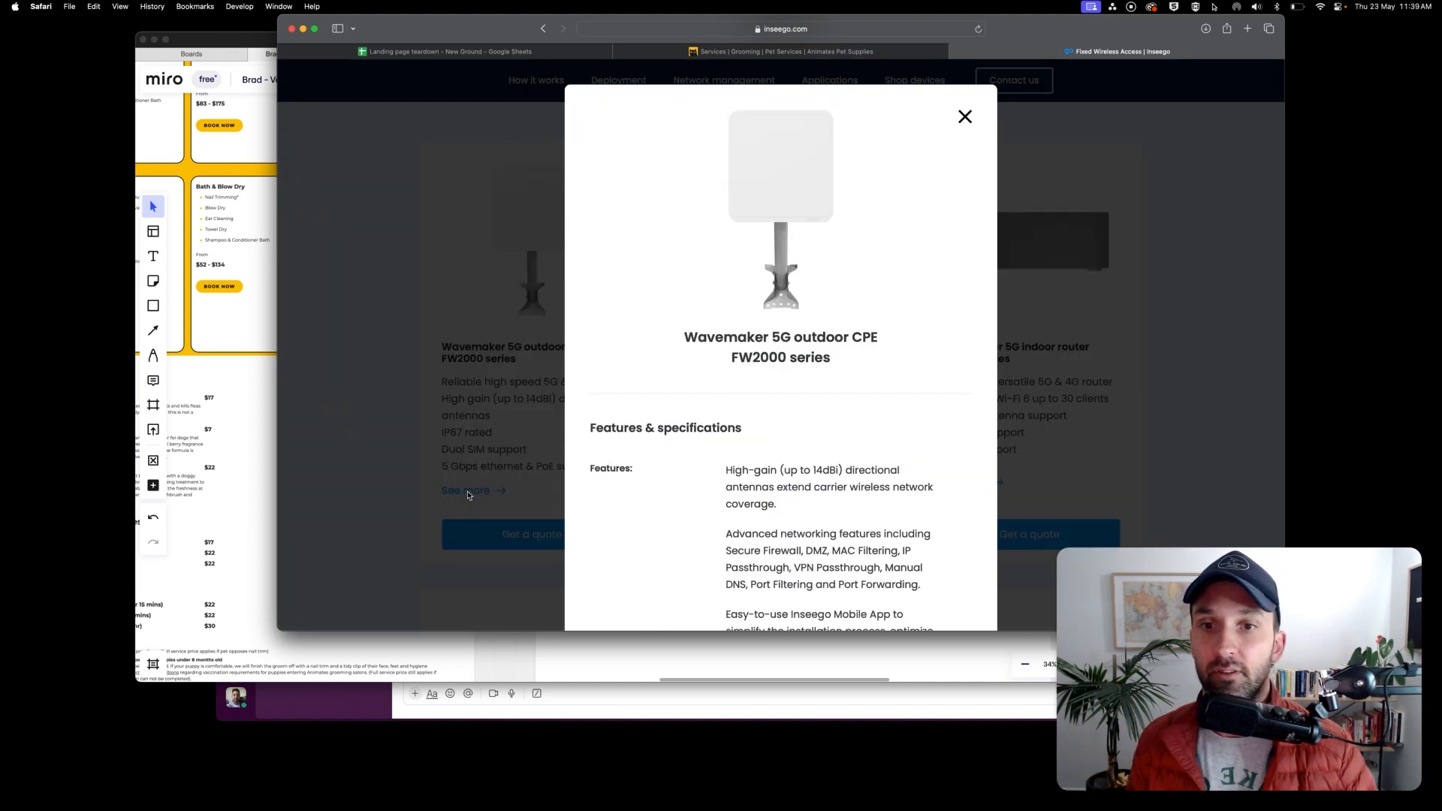
scroll(782, 380, "down", 10)
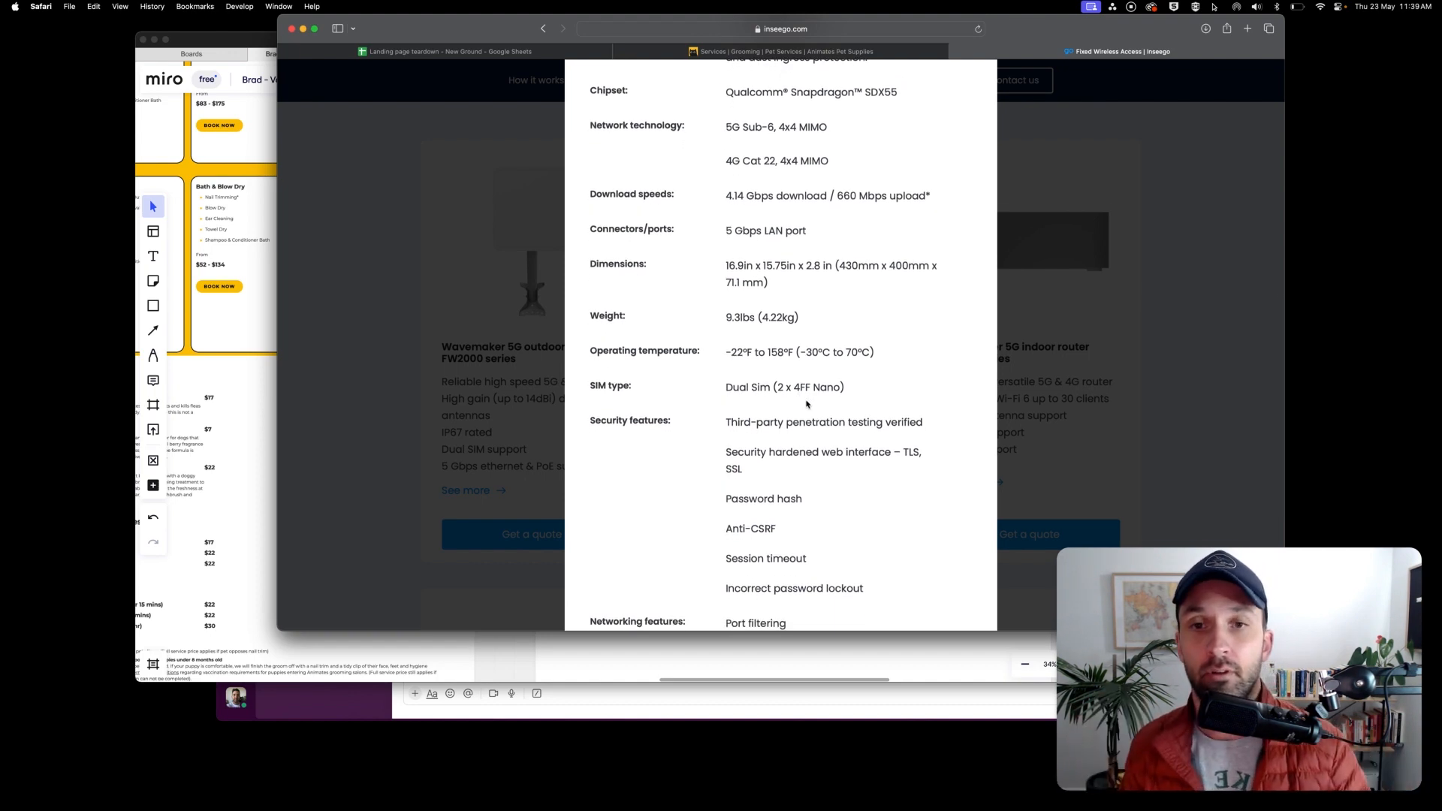
scroll(811, 400, "down", 5)
scroll(812, 399, "down", 3)
scroll(812, 399, "up", 10)
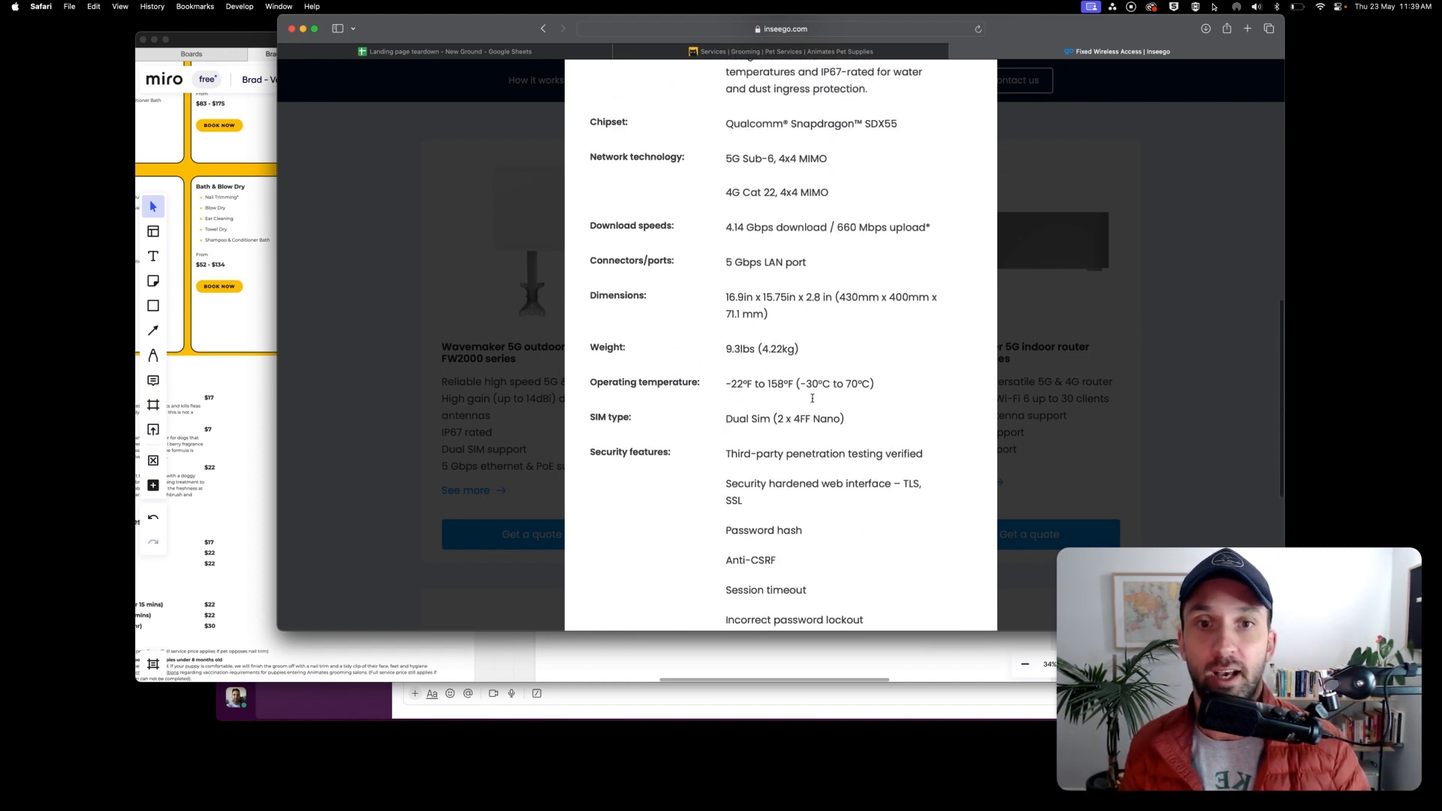
scroll(812, 398, "up", 5)
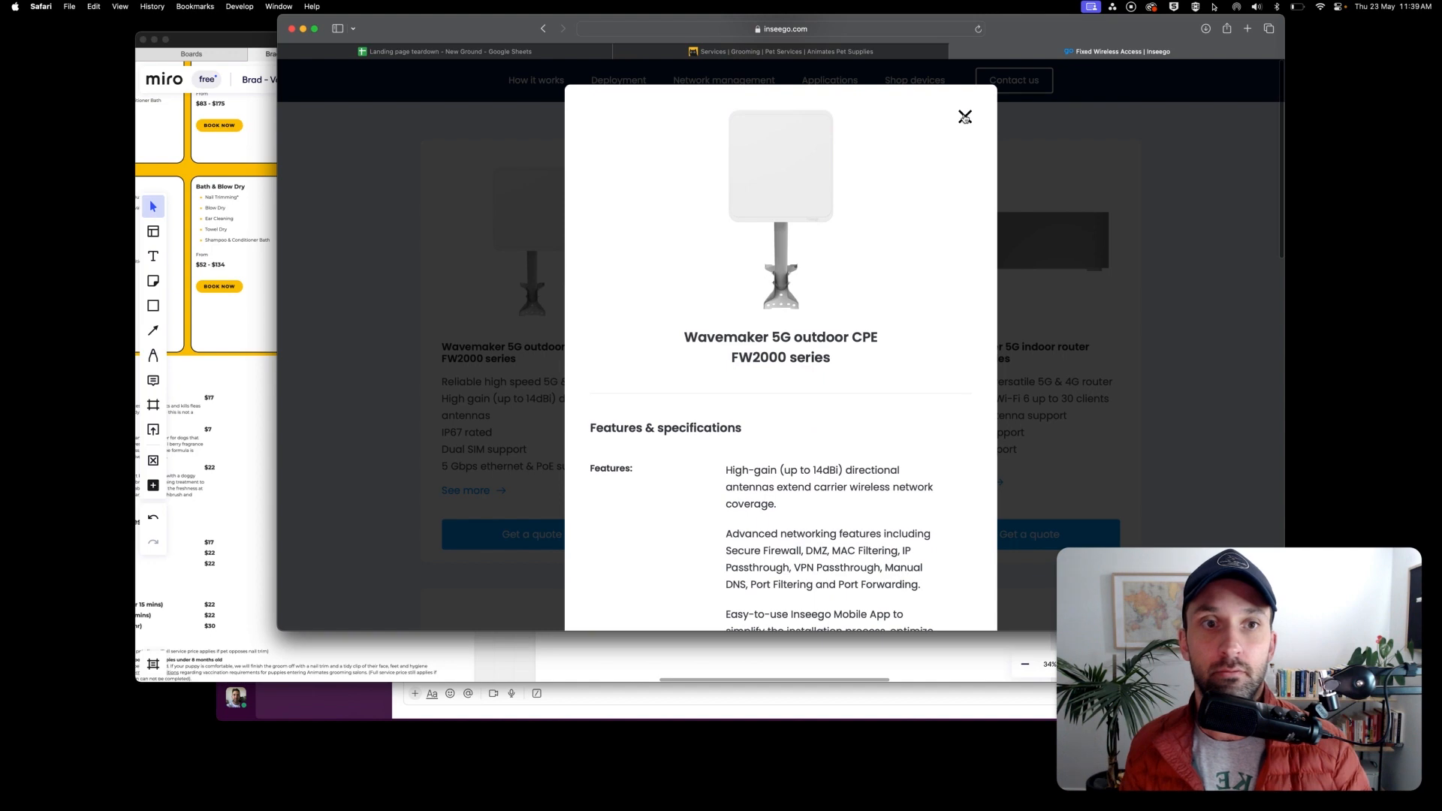
key("Escape")
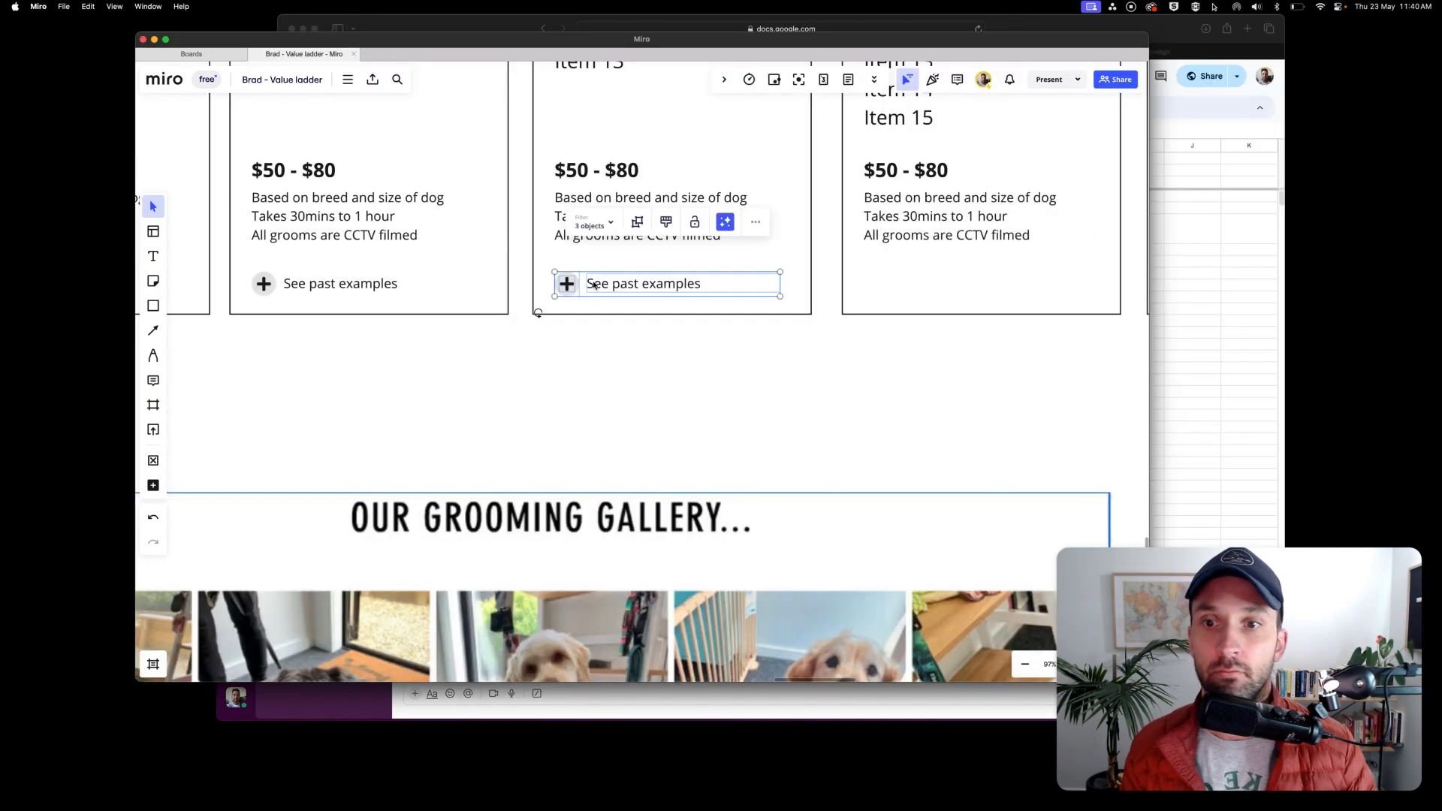
Duplicate the plus icon and "See past examples" row into the fourth groom card, beneath its price details.
left_click_drag(597, 286, 905, 268)
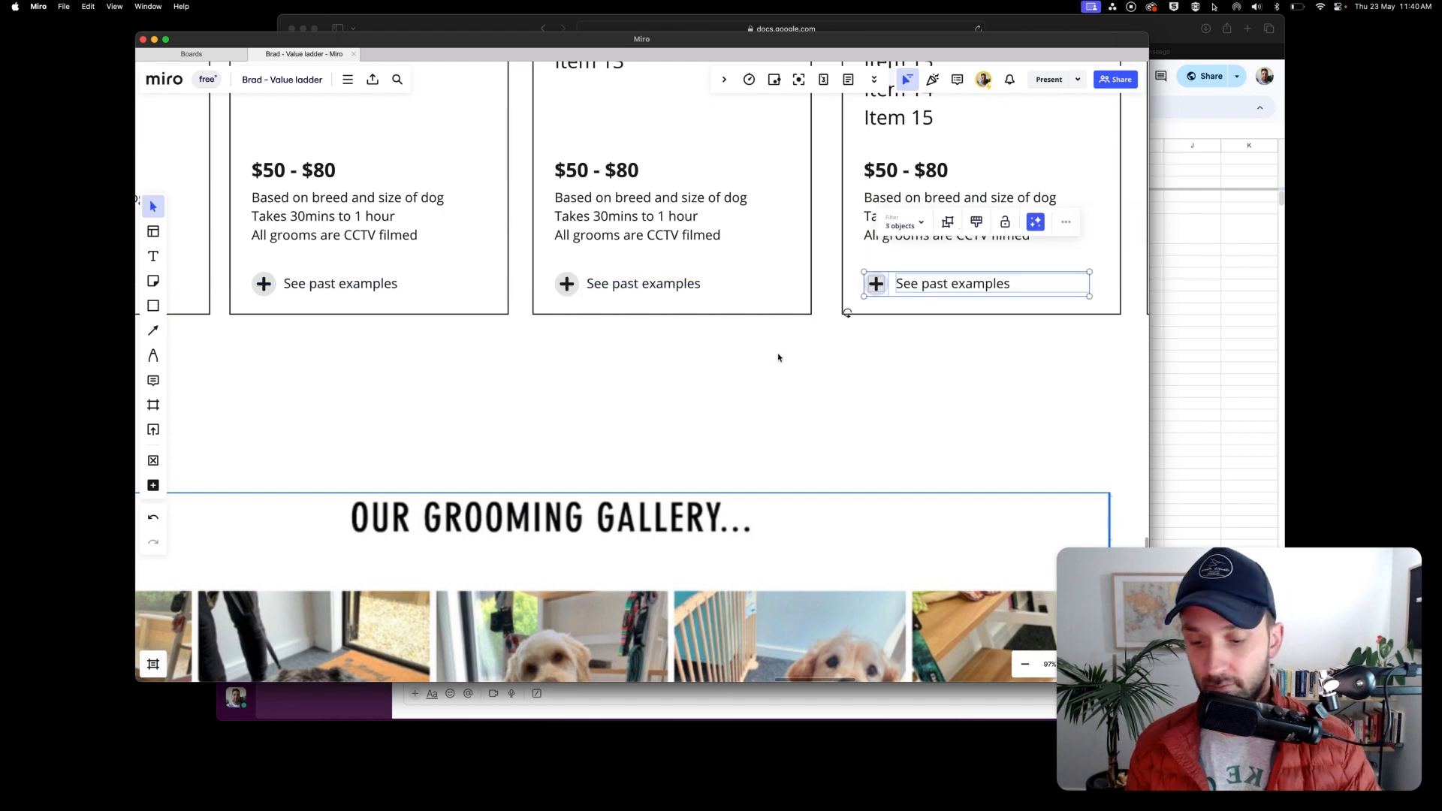
scroll(775, 358, "down", 5)
left_click(771, 362)
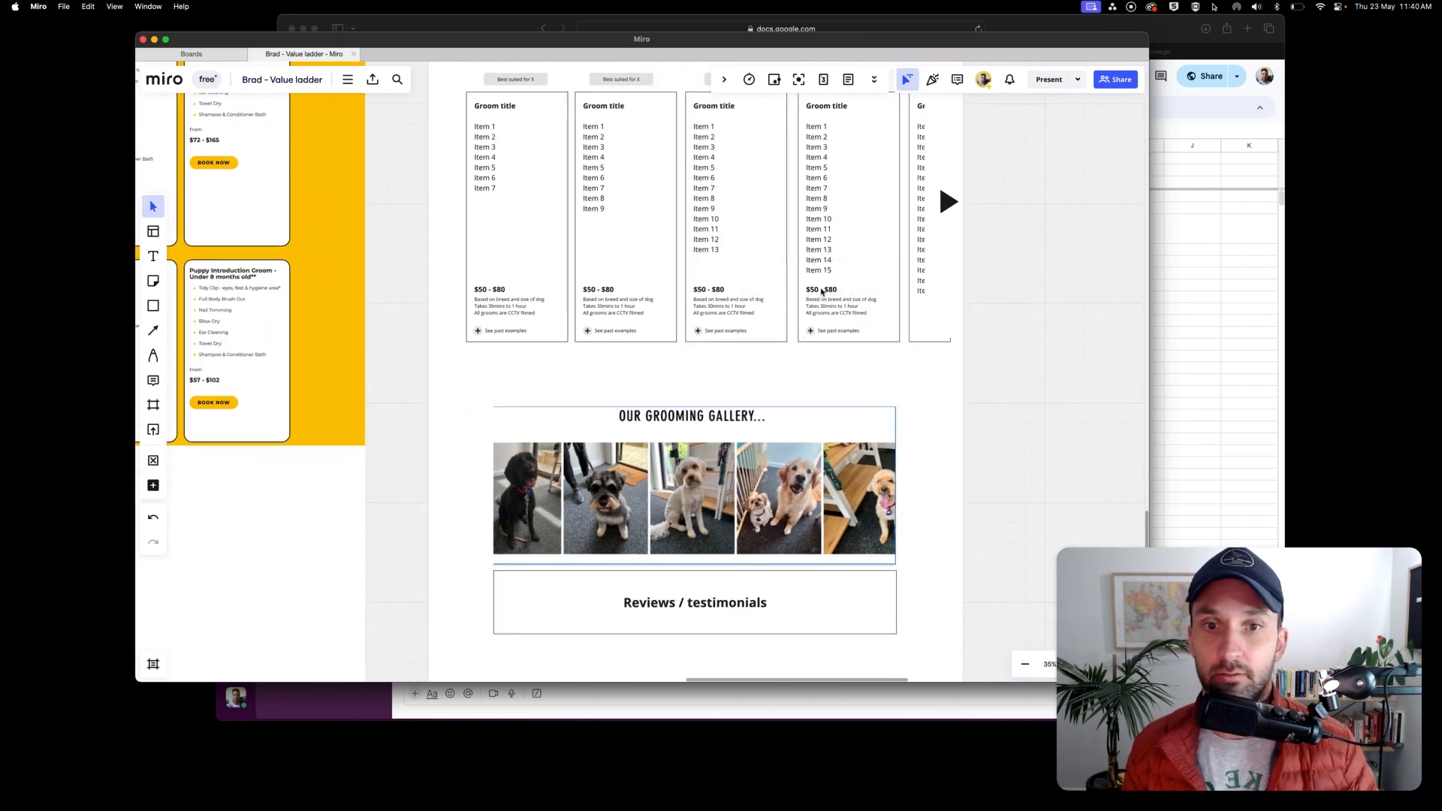
Compare the wireframe's groom cards, including price details and past-example links, with the service cards on the original page.
scroll(1071, 309, "up", 3)
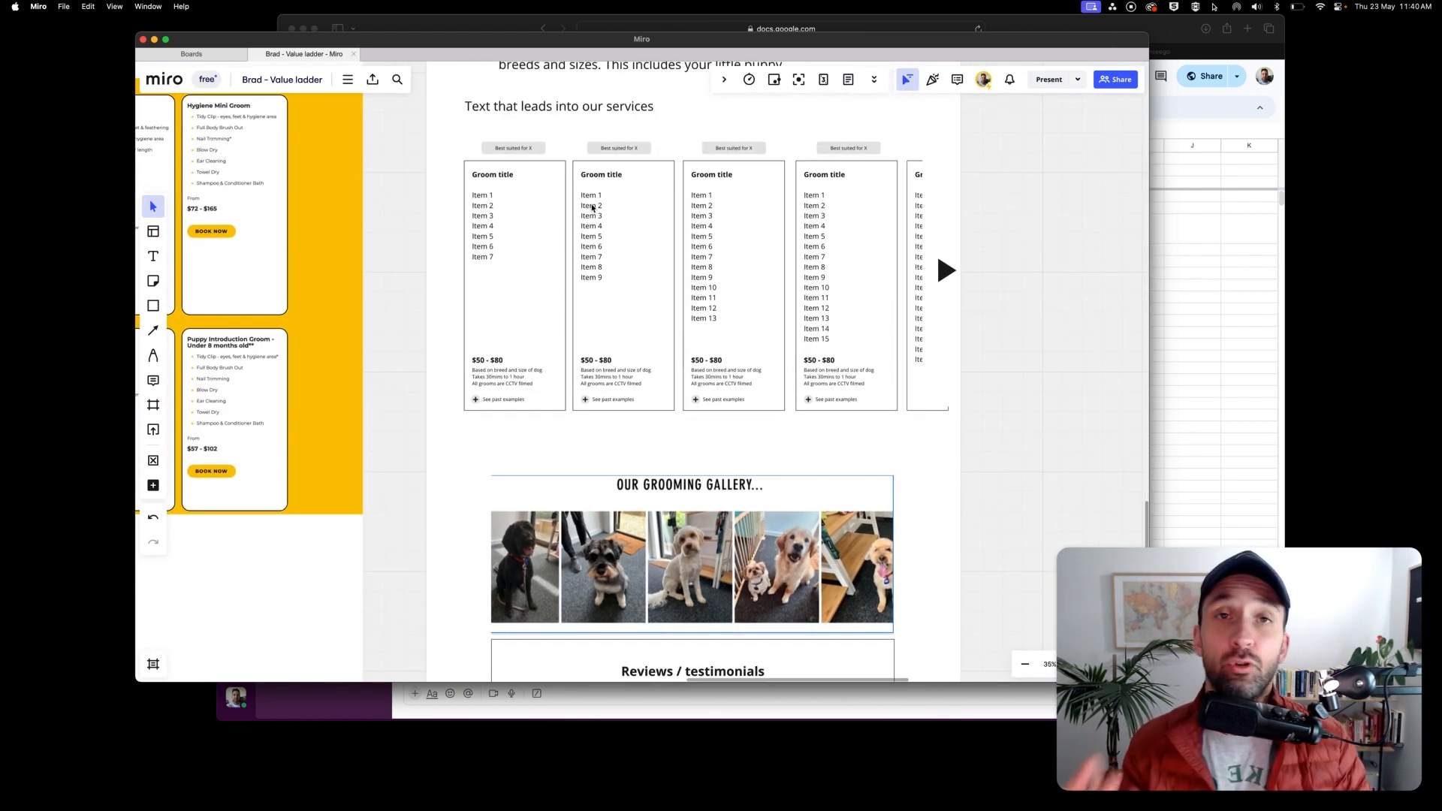
scroll(593, 211, "left", 5)
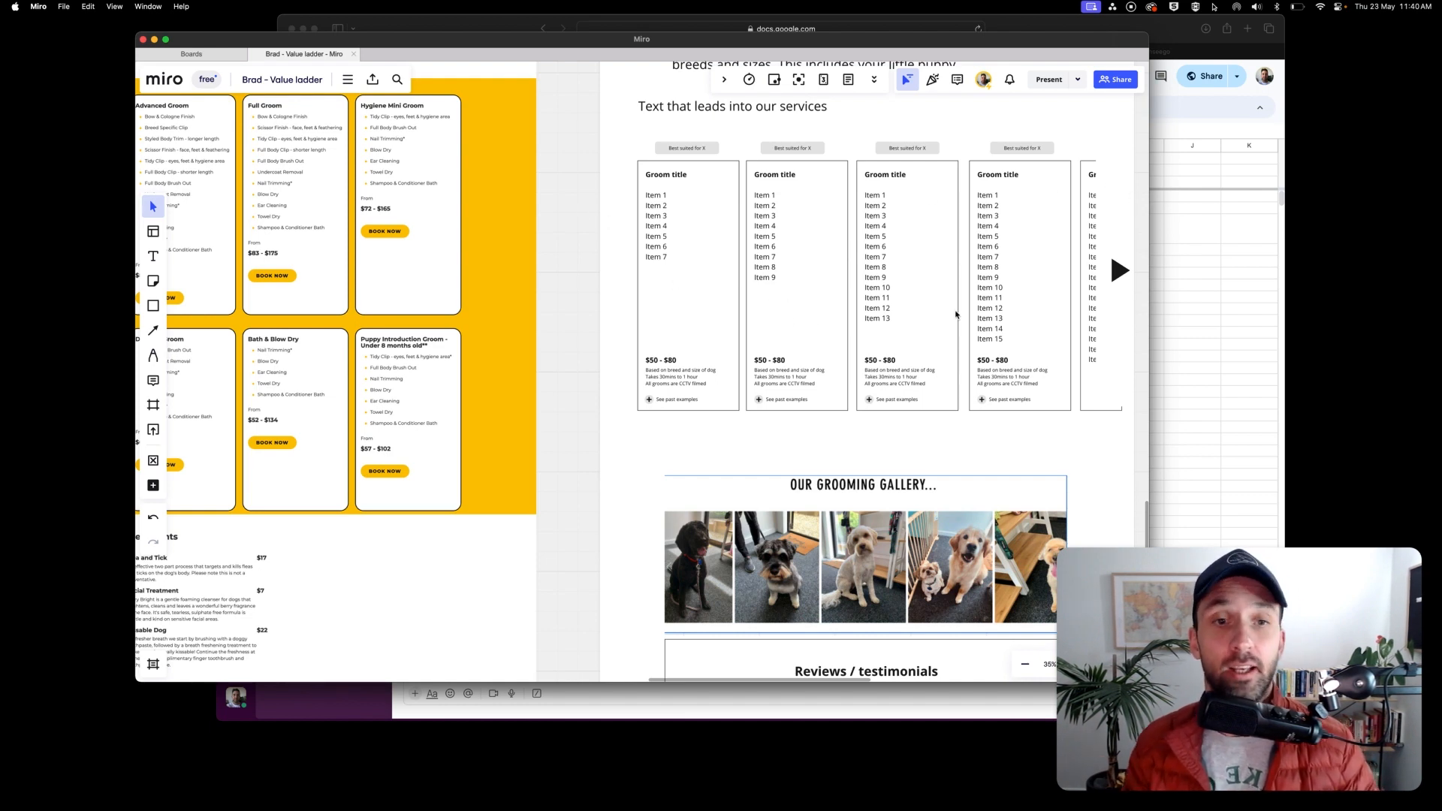
scroll(1008, 315, "down", 3)
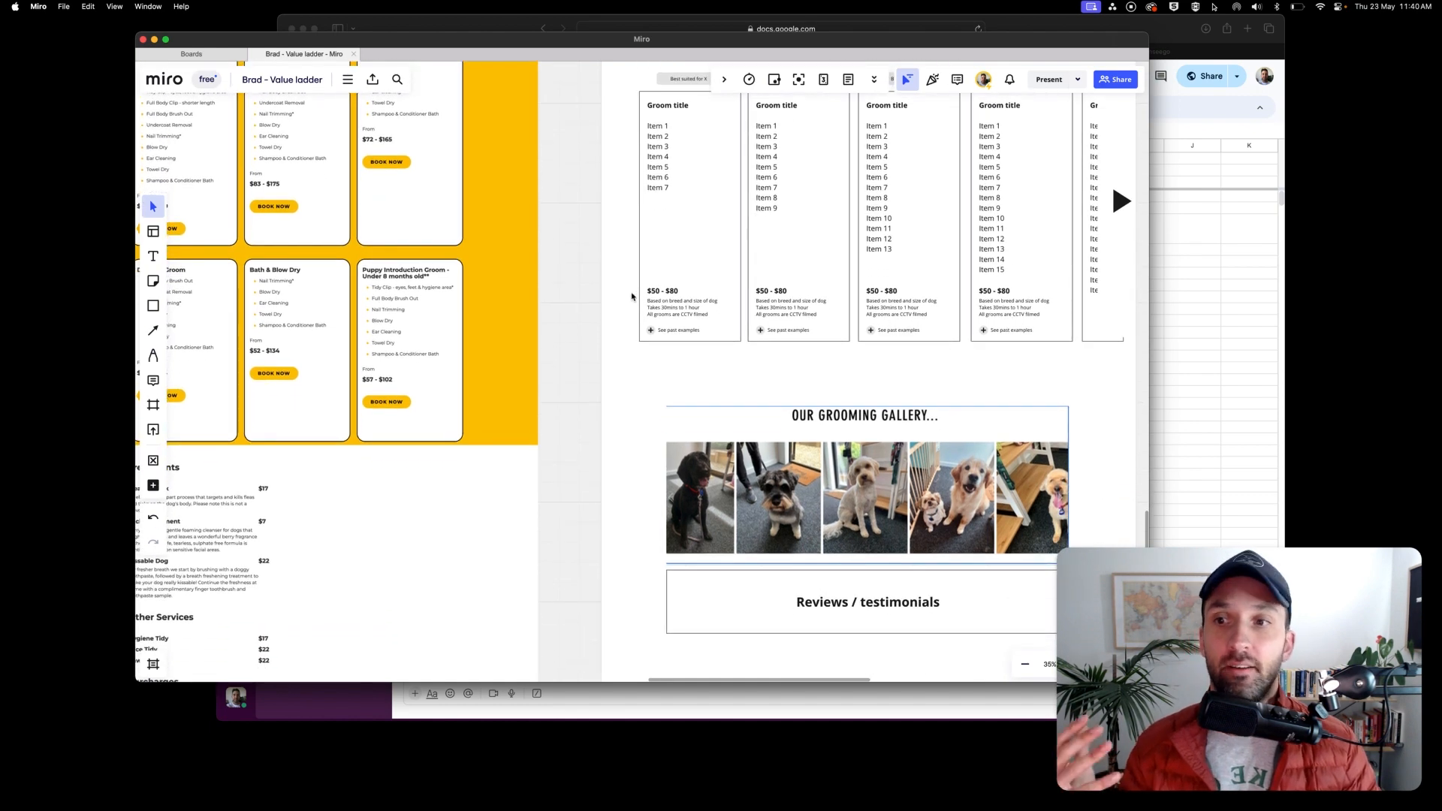
left_click(682, 303)
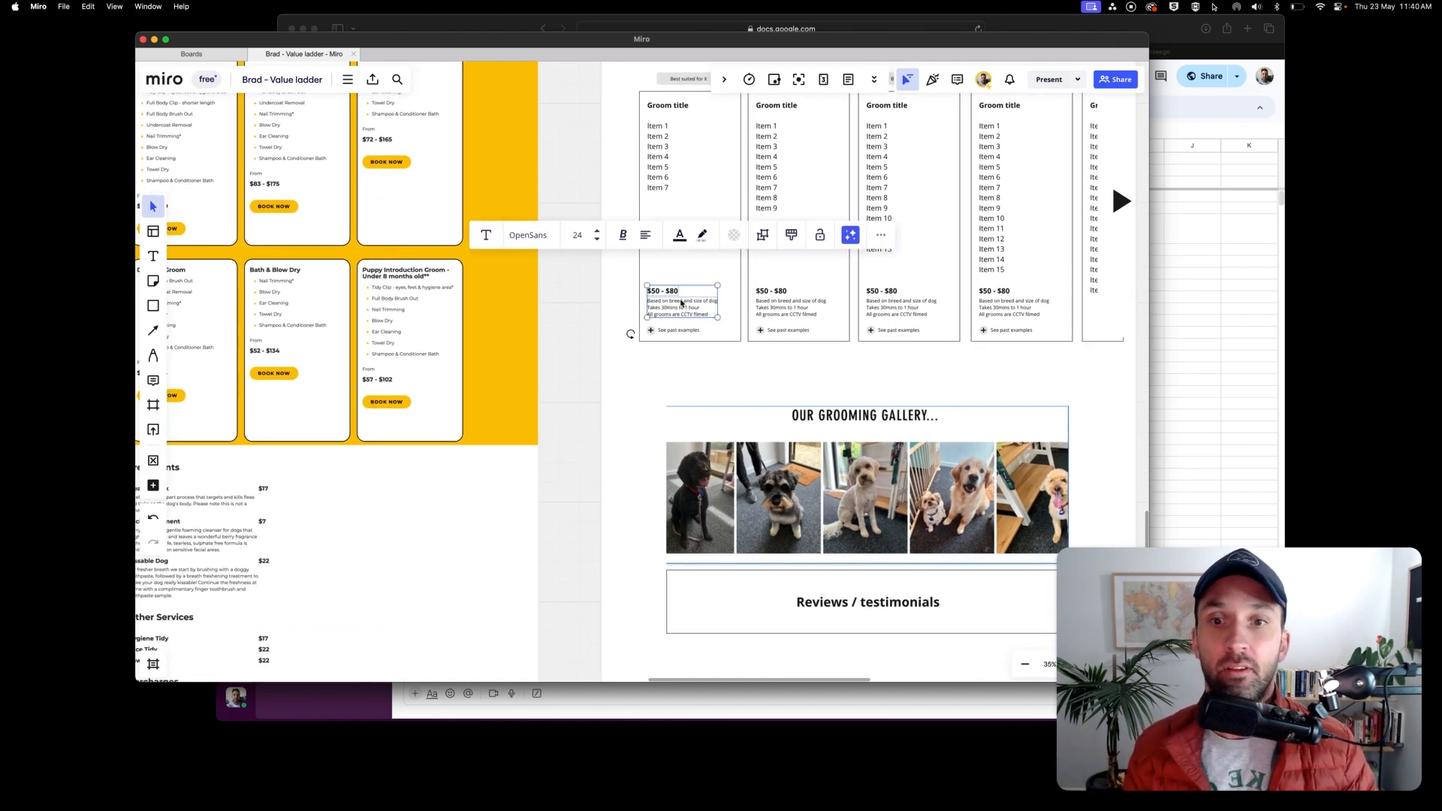
left_click(605, 304)
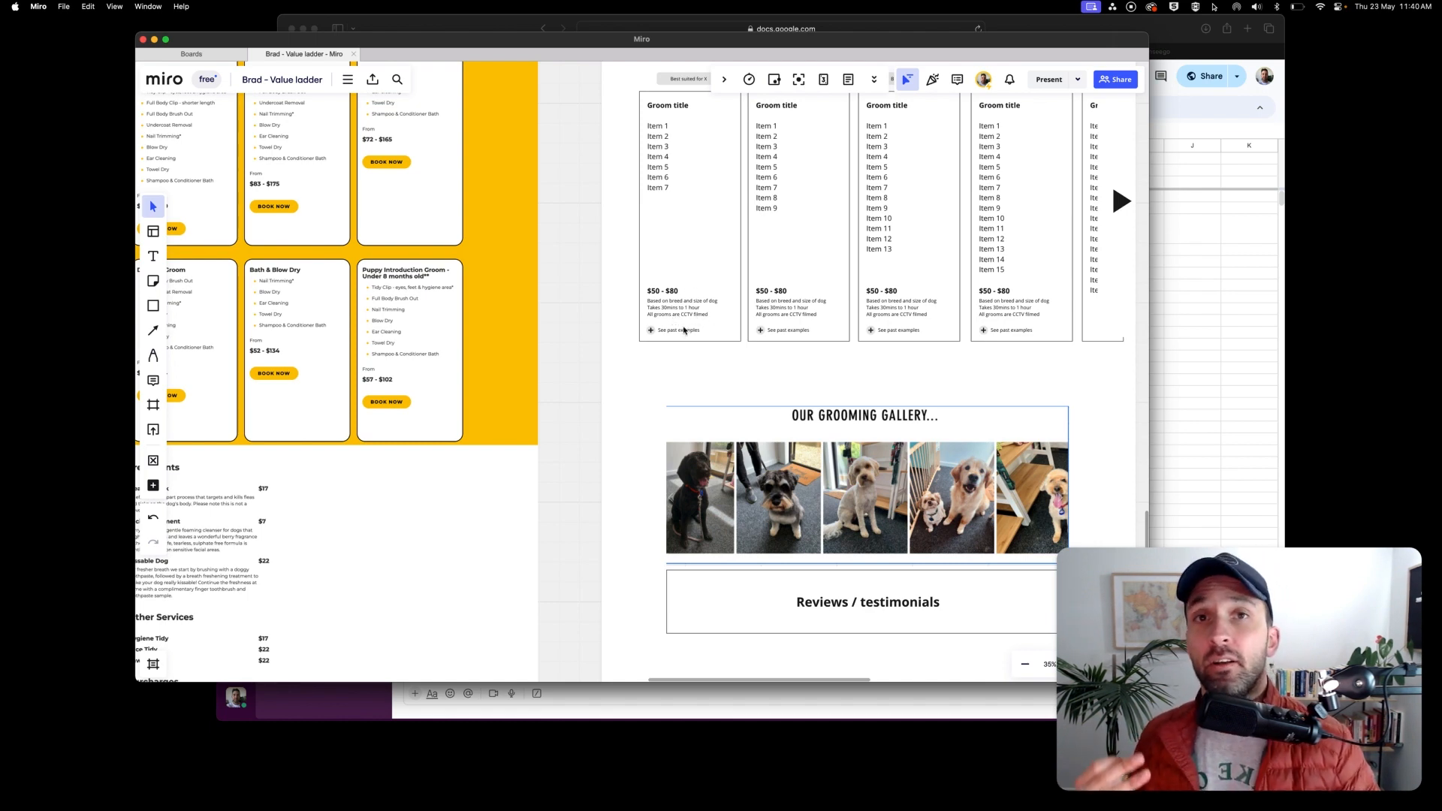
left_click(713, 365)
left_click(594, 283)
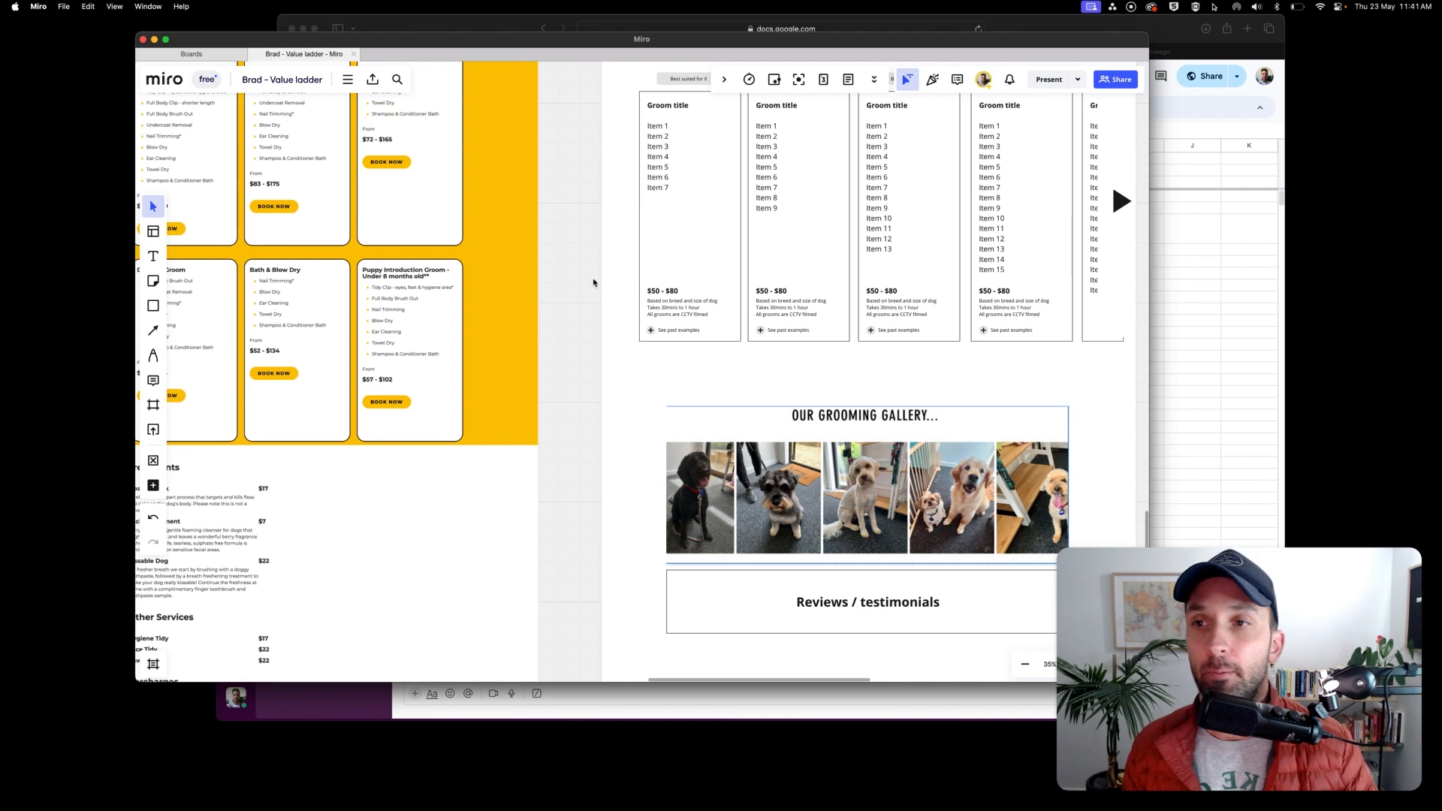
scroll(594, 282, "up", 3)
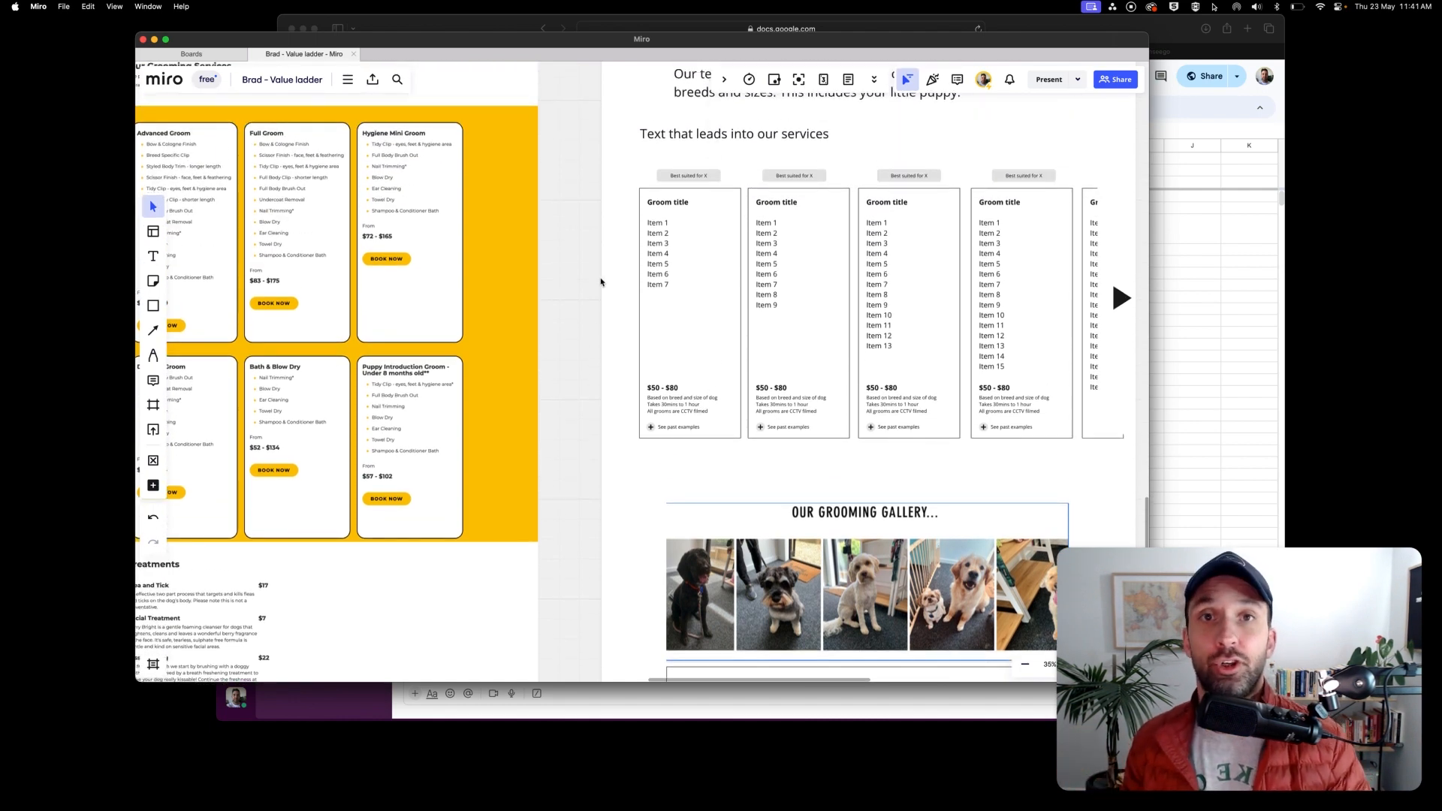
In the Landing page teardown sheet in Safari, strike through "Are these guys good at what they do?" and "Is this company aimed at me?".
key("super+Tab")
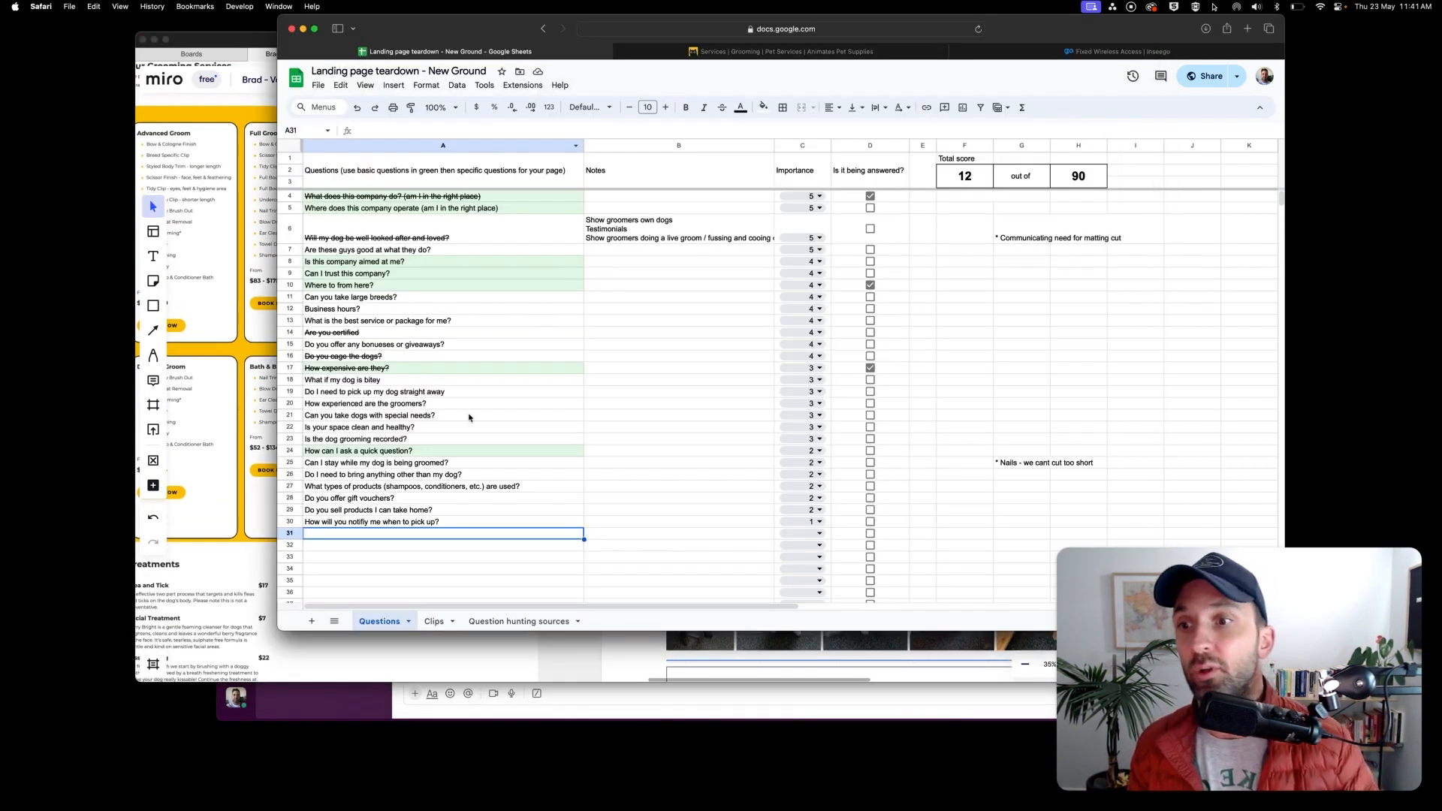
left_click(327, 251)
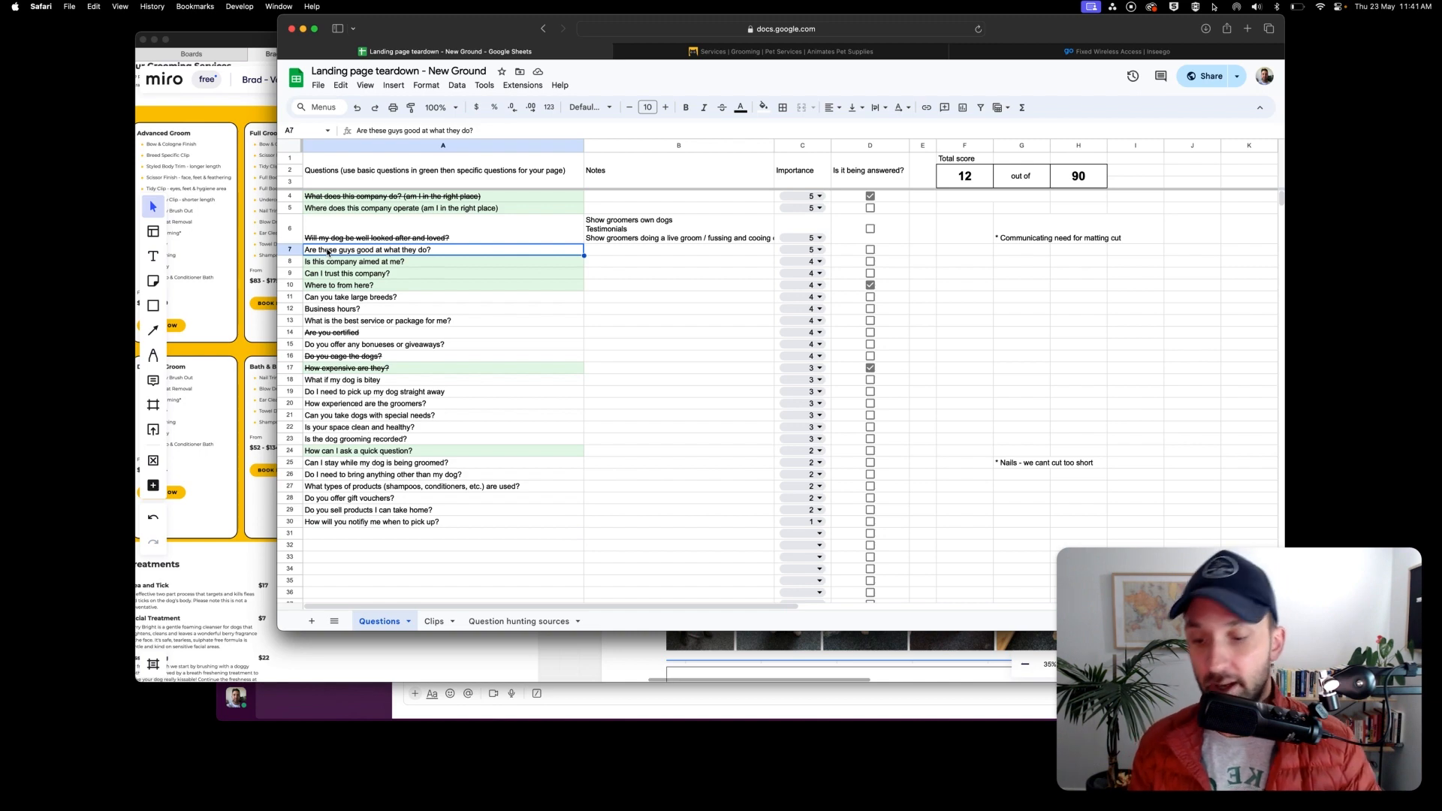
key("super+Tab")
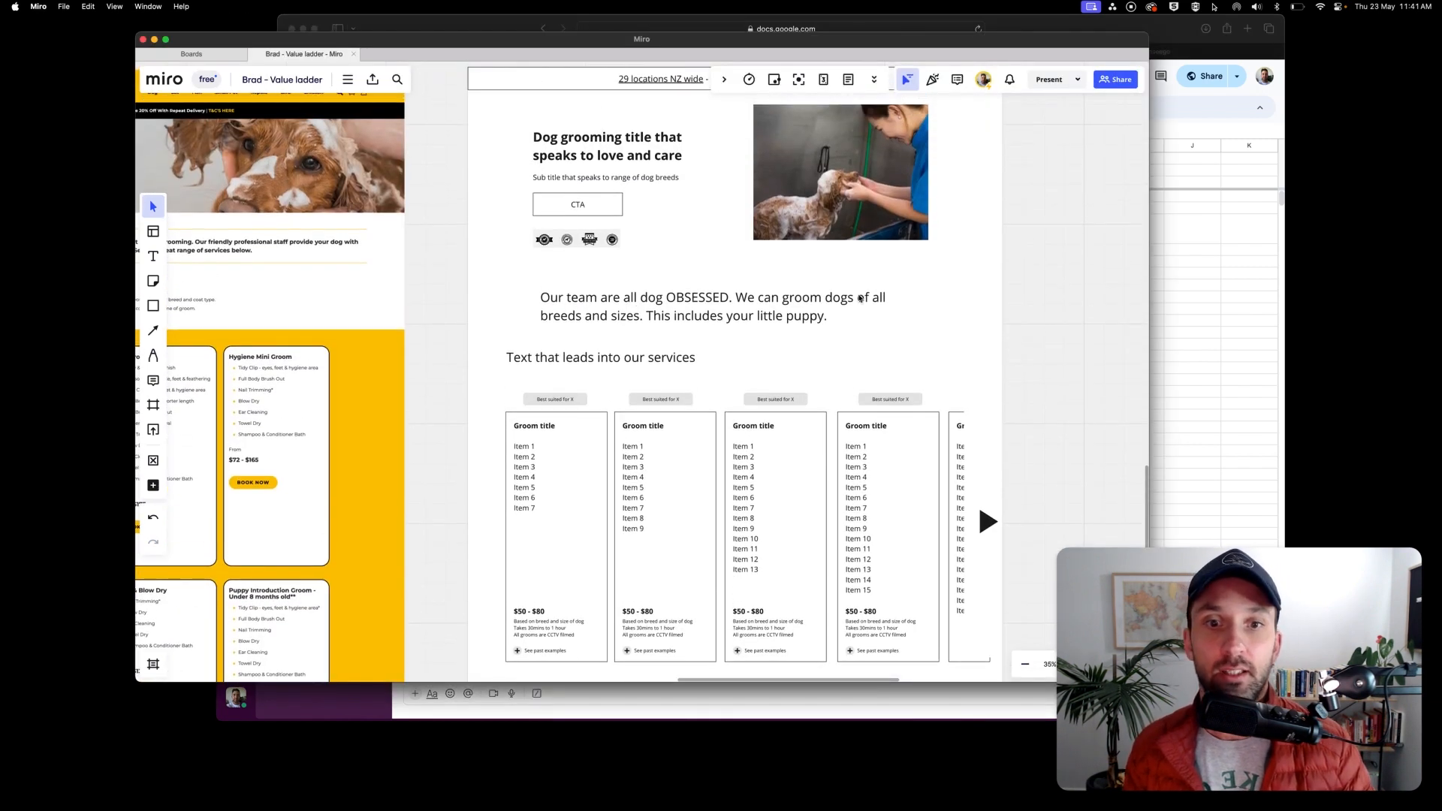
scroll(646, 314, "up", 3)
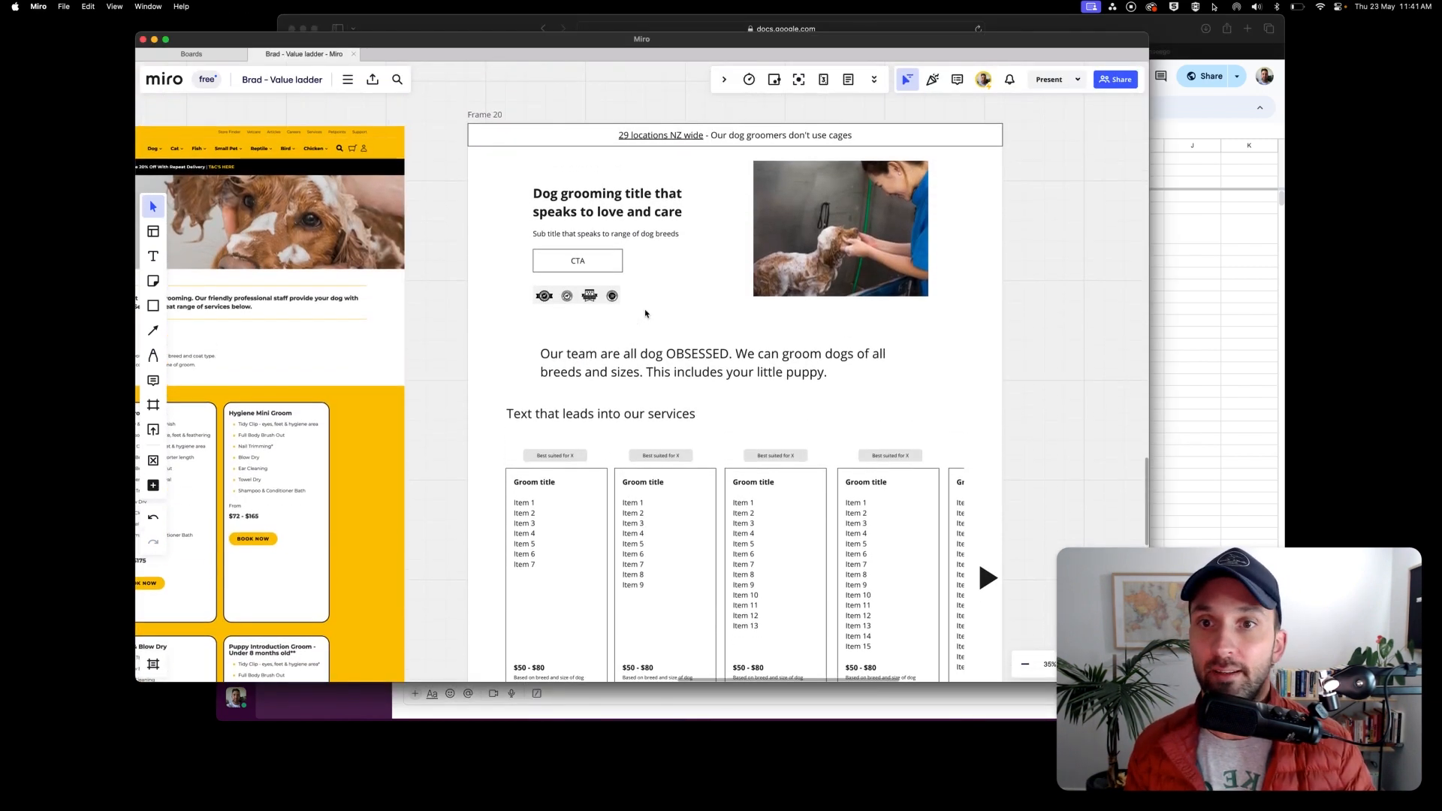
left_click(649, 259)
key("super+Tab")
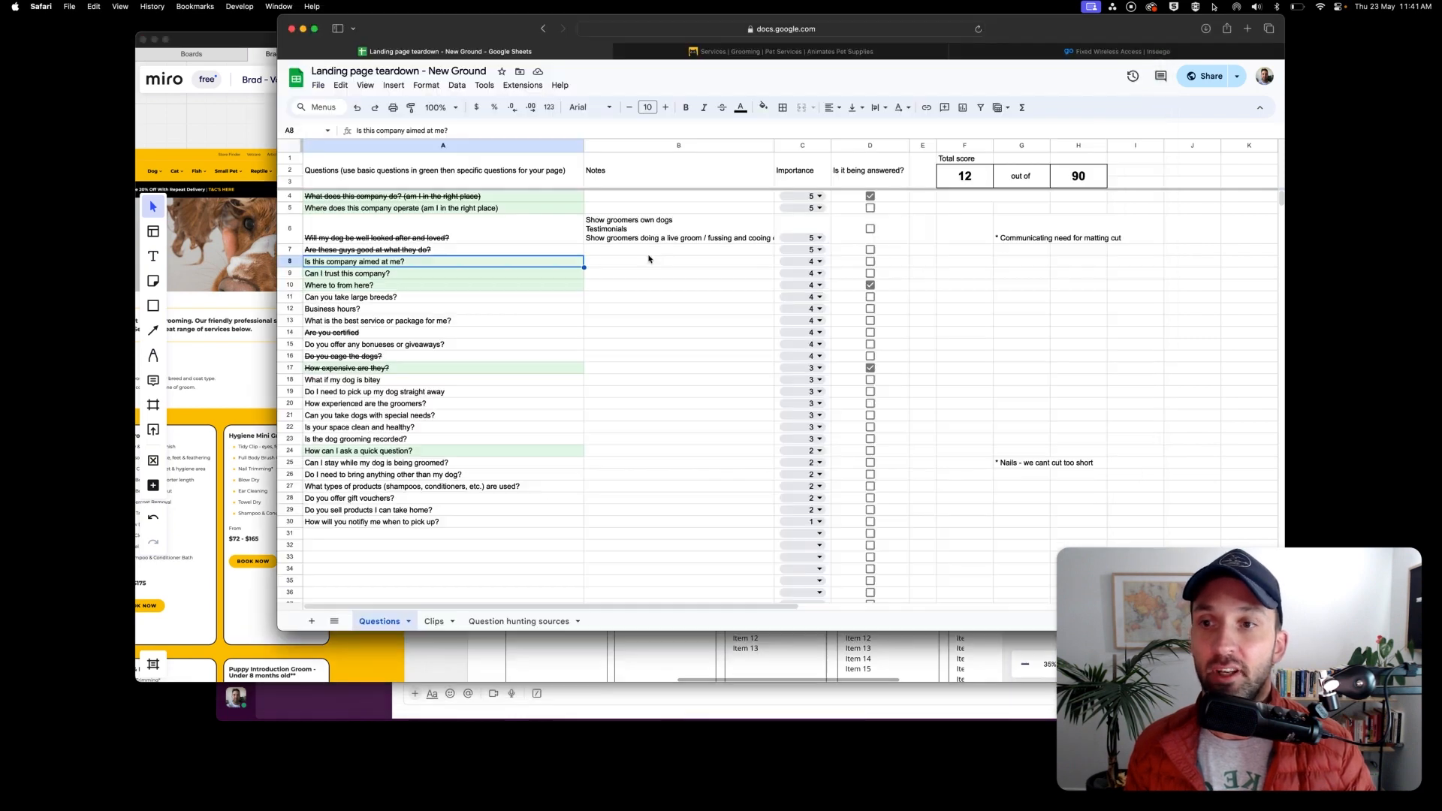
key("super+shift+x")
left_click(353, 275)
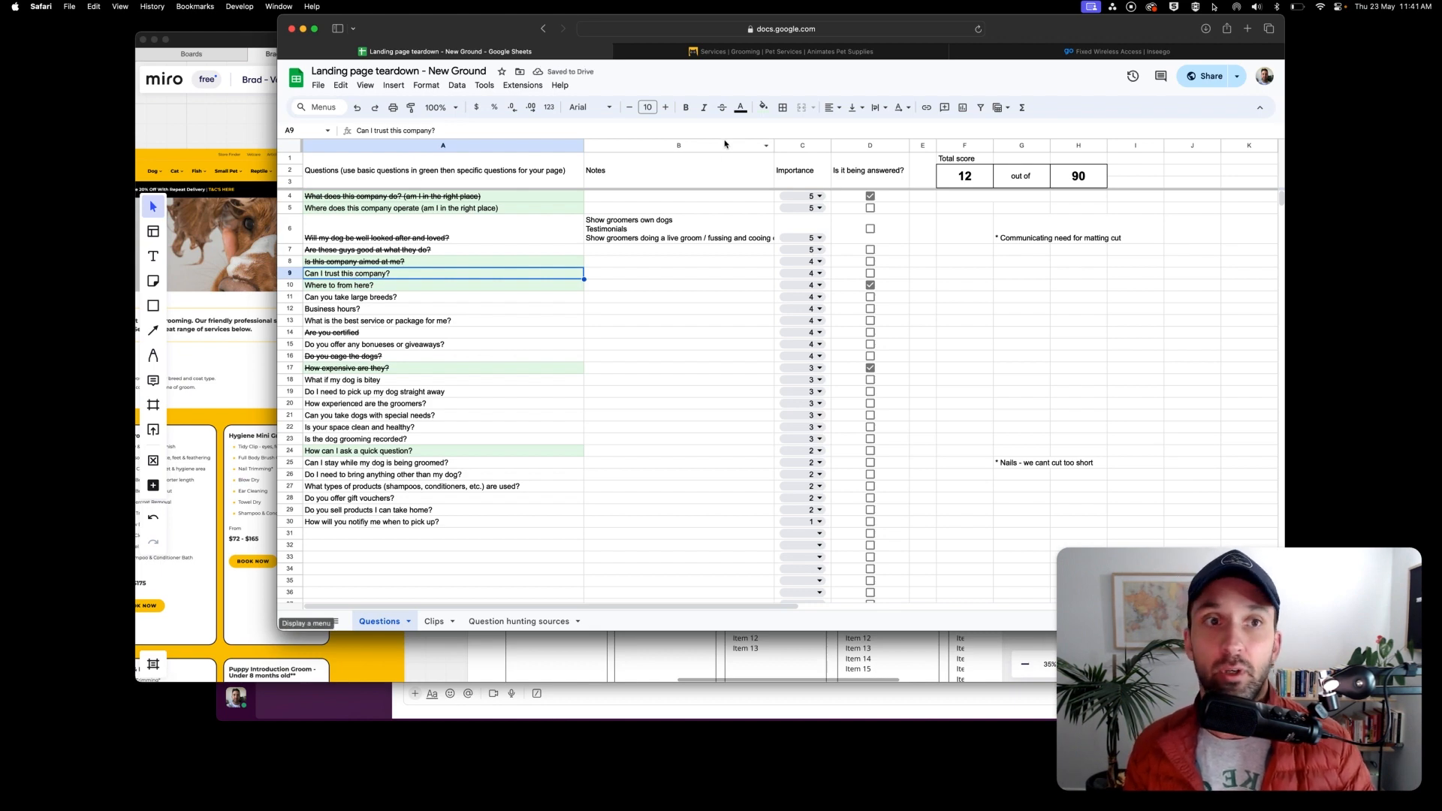
Check the Miro wireframe's gallery, testimonials and groom cards against the sheet questions "Can I trust this company?" and "Where to from here?".
key("super+Tab")
scroll(840, 419, "down", 8)
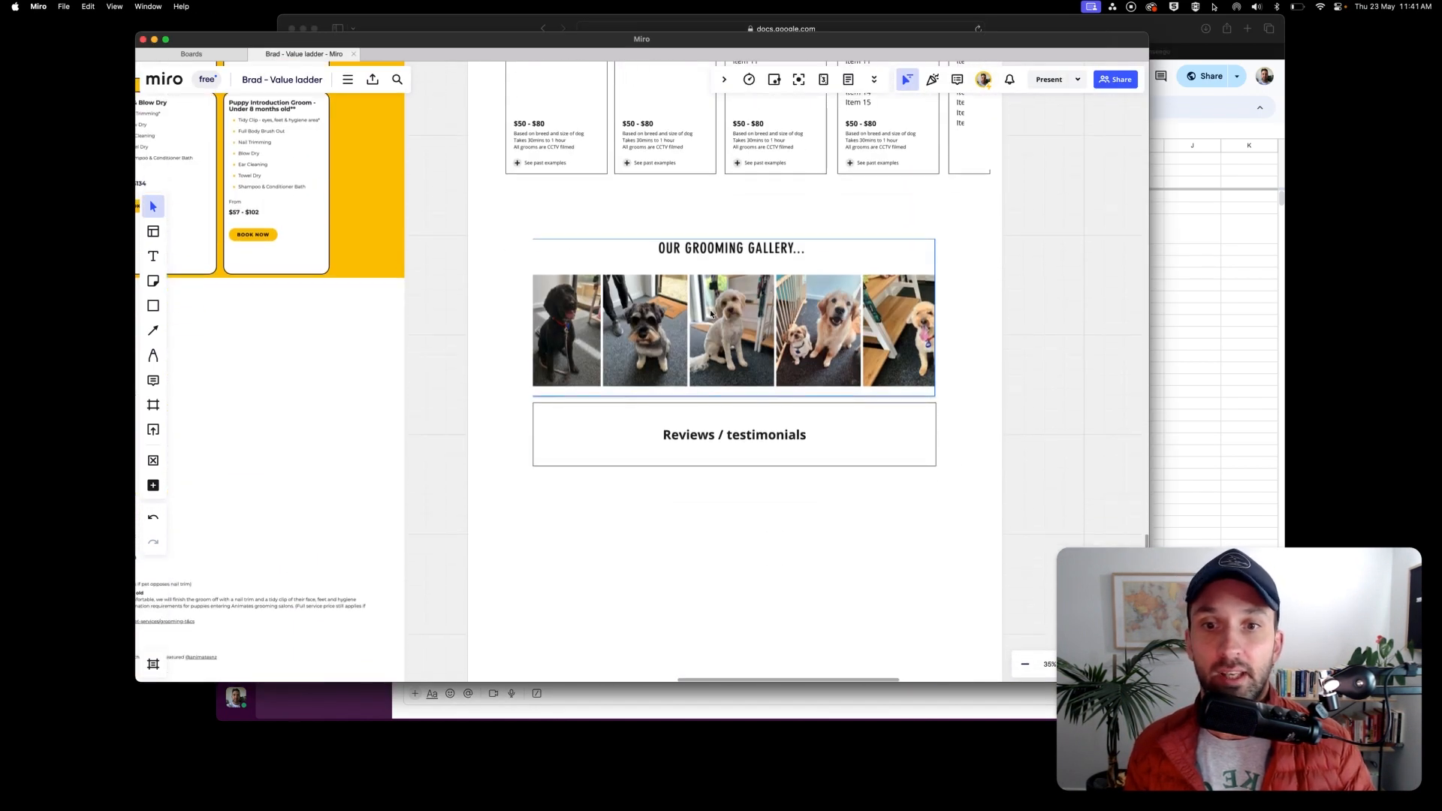
key("super+Tab")
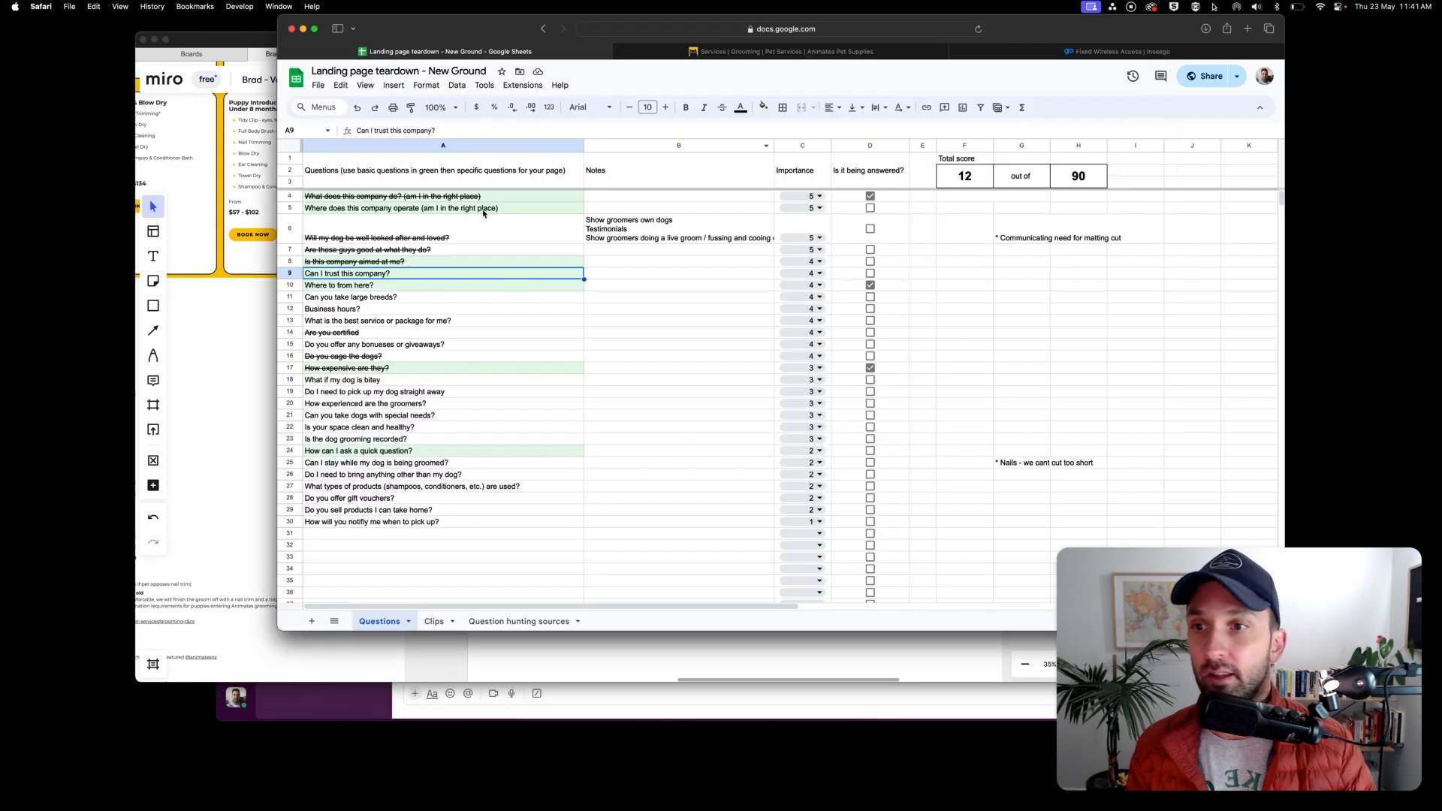
left_click(384, 287)
key("super+Tab")
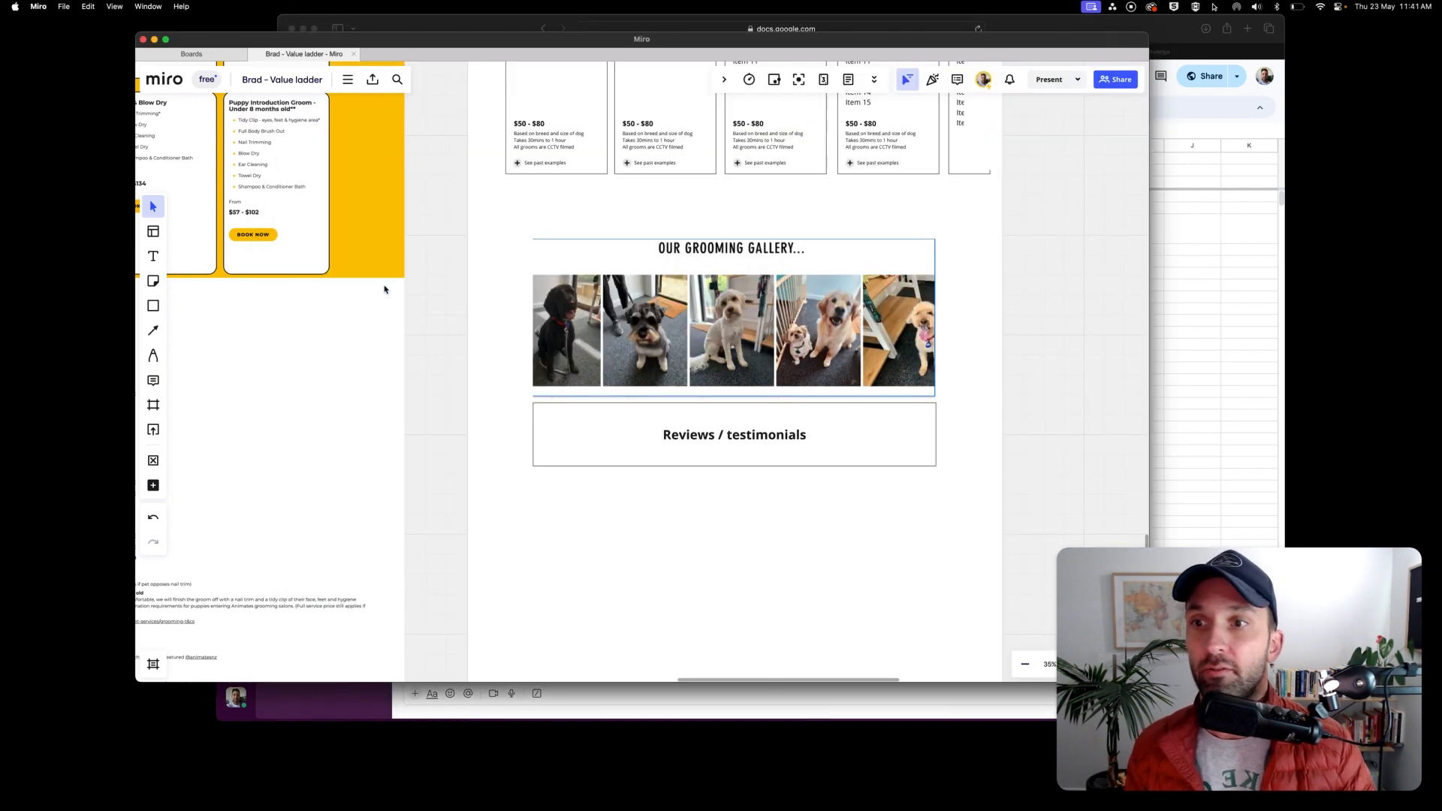
scroll(831, 263, "up", 5)
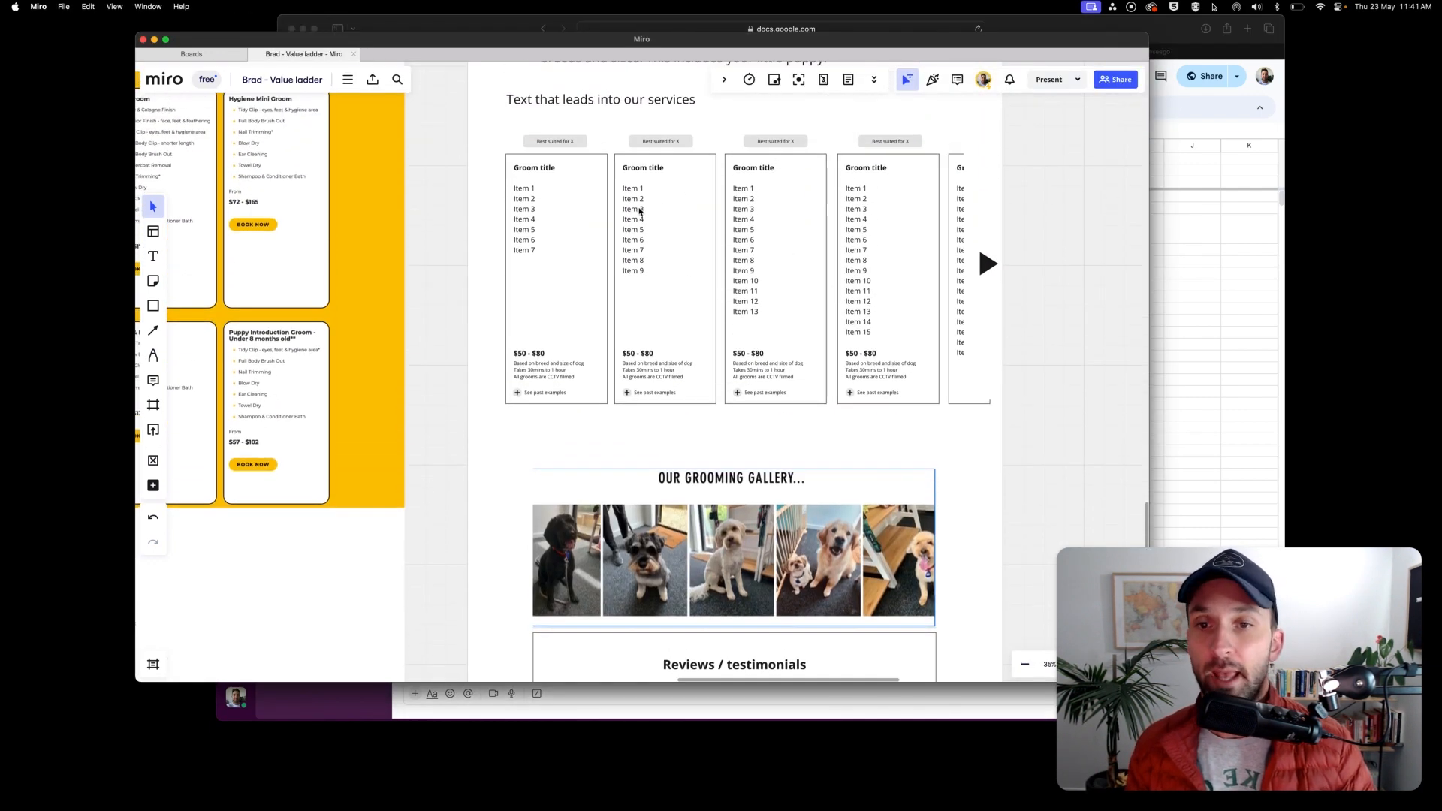
Draw a rounded CTA button in the first groom card, in the space beneath its item list.
left_click(153, 305)
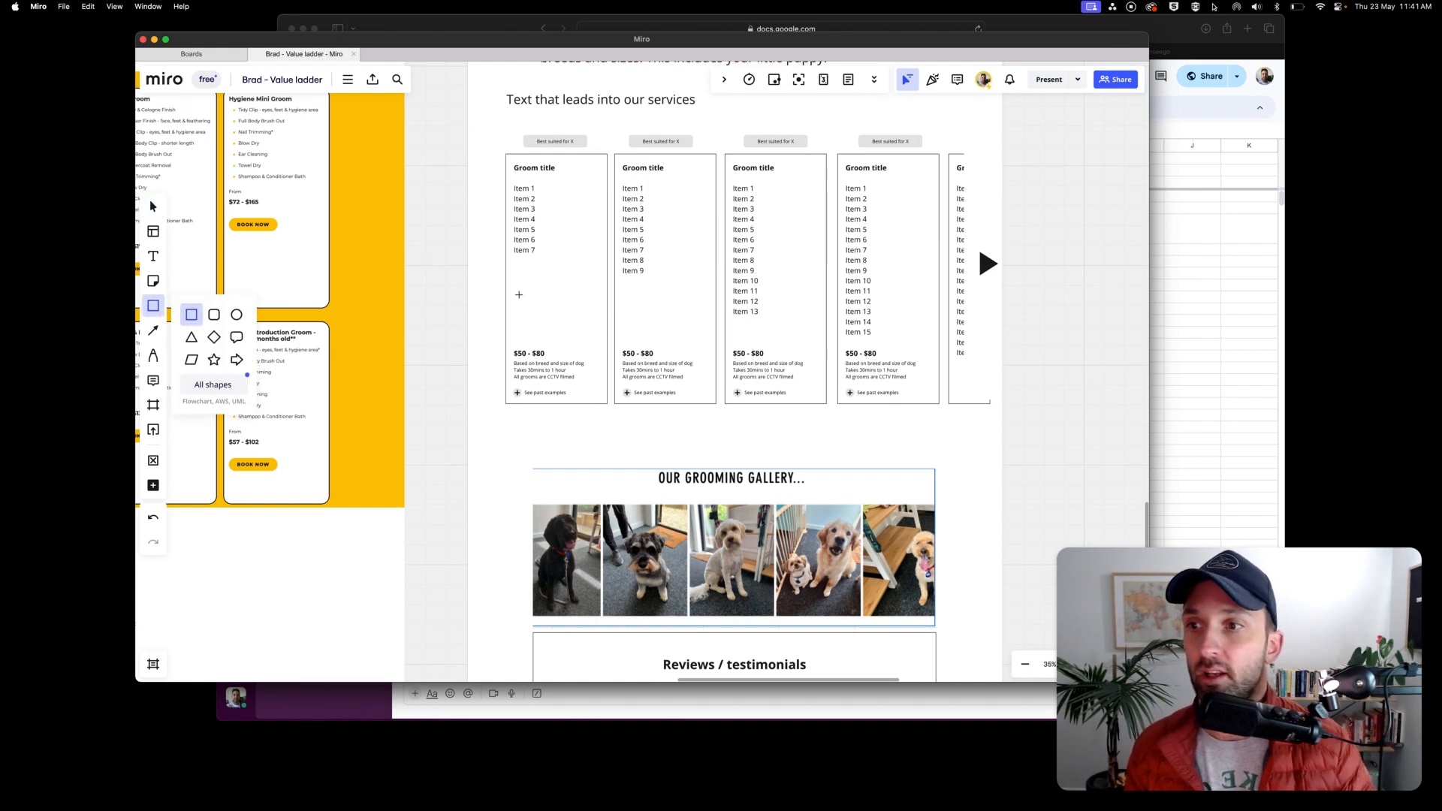
left_click_drag(519, 294, 589, 308)
left_click(547, 296)
type("Book")
left_click(509, 418)
Shift the four groom cards' price details and past-example rows down, and copy the CTA button into the other three cards.
left_click_drag(492, 342, 931, 398)
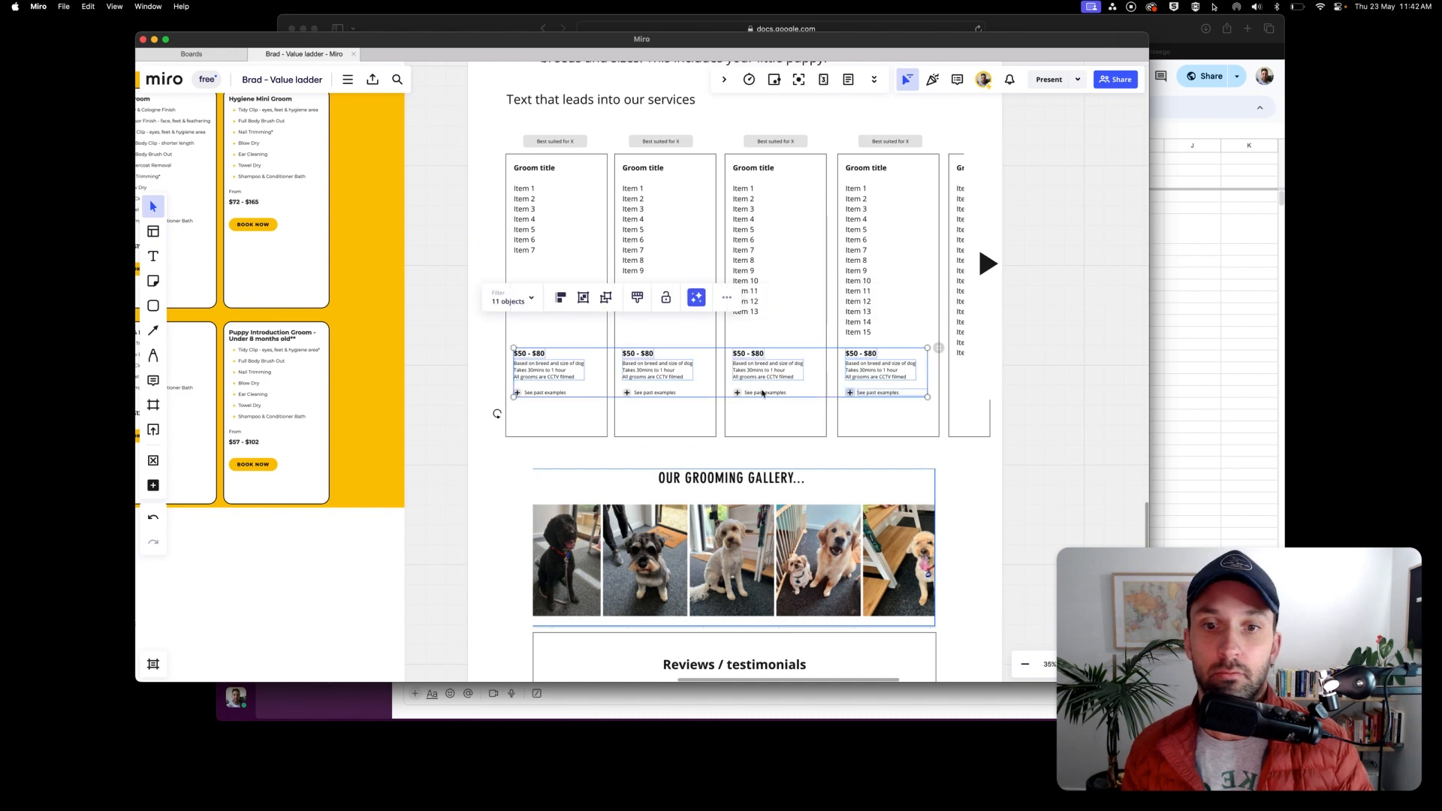
left_click_drag(762, 393, 762, 418)
left_click_drag(555, 302, 665, 355)
left_click_drag(665, 355, 775, 355)
left_click_drag(775, 355, 889, 355)
left_click(1087, 357)
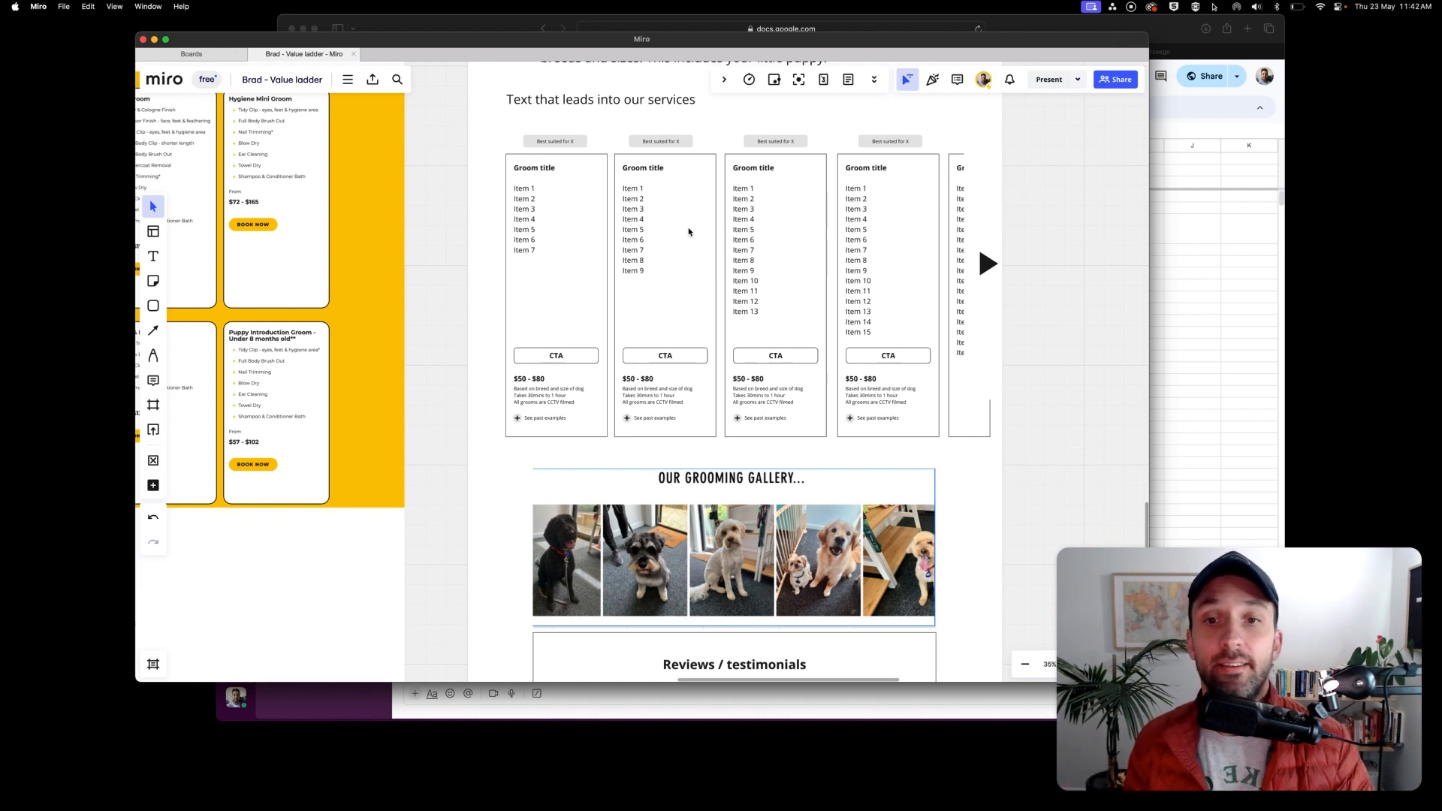
Draw a wide rectangle beneath the groom cards, spanning the full row, and label it "Puppy package" in bold.
scroll(699, 271, "up", 3)
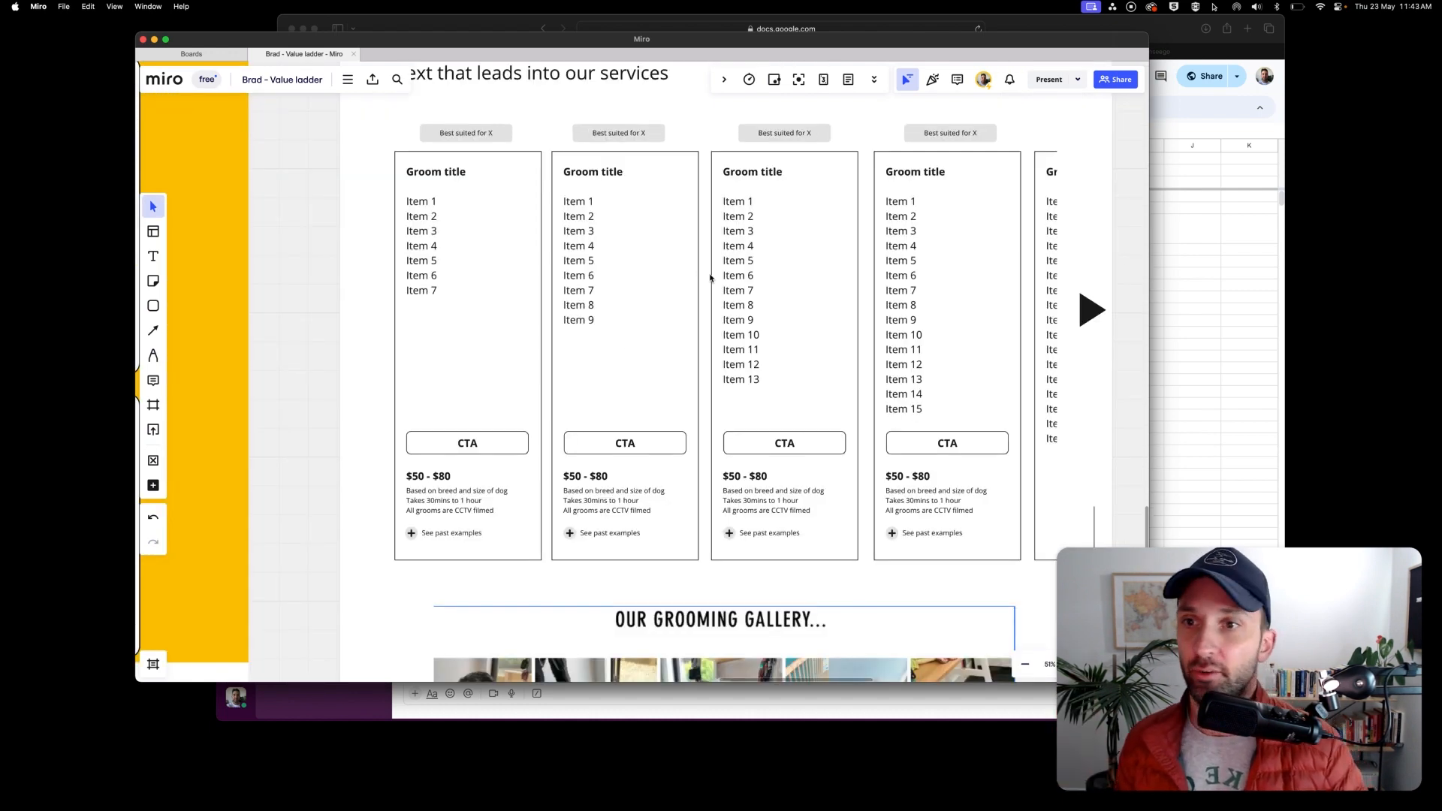
scroll(708, 281, "down", 5)
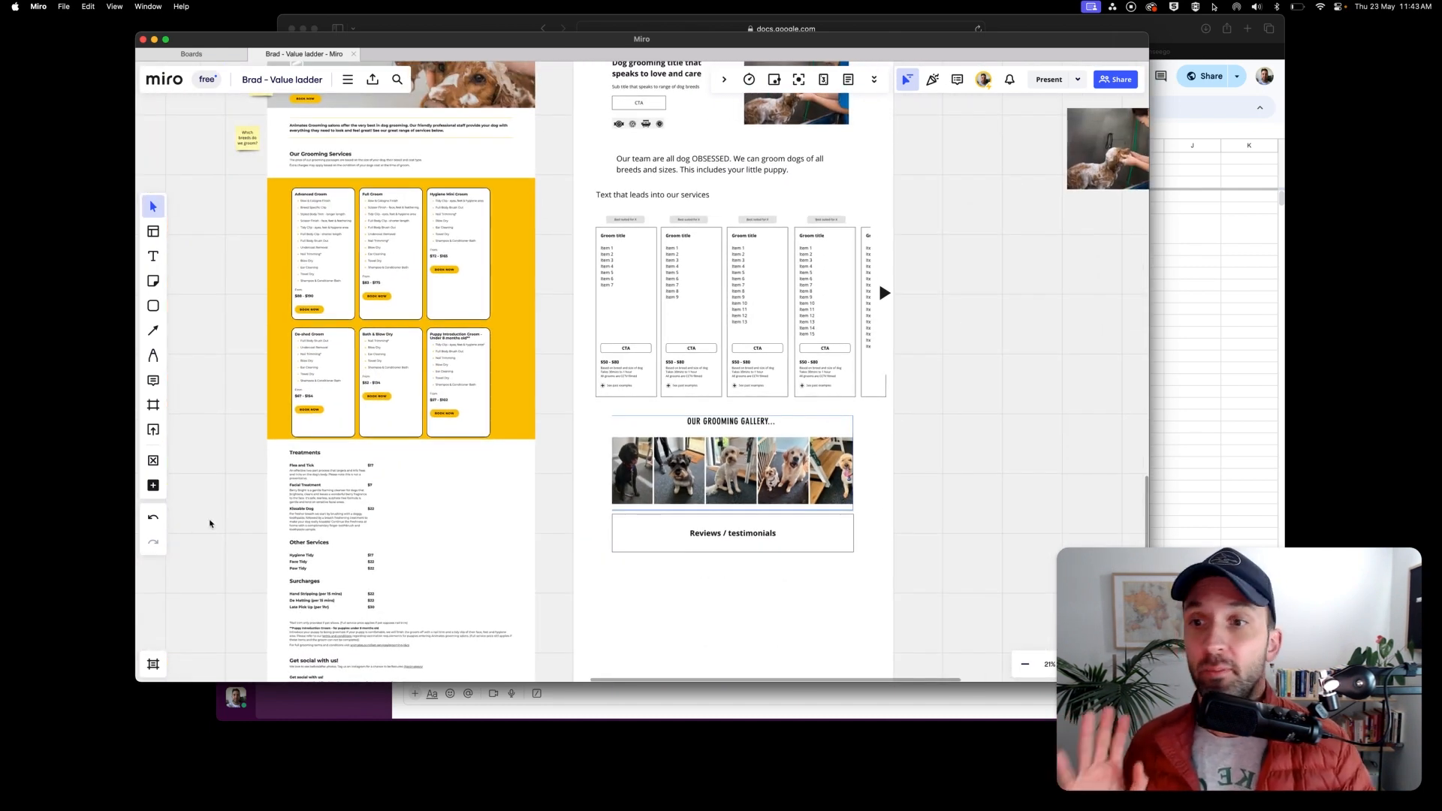
scroll(694, 390, "up", 4)
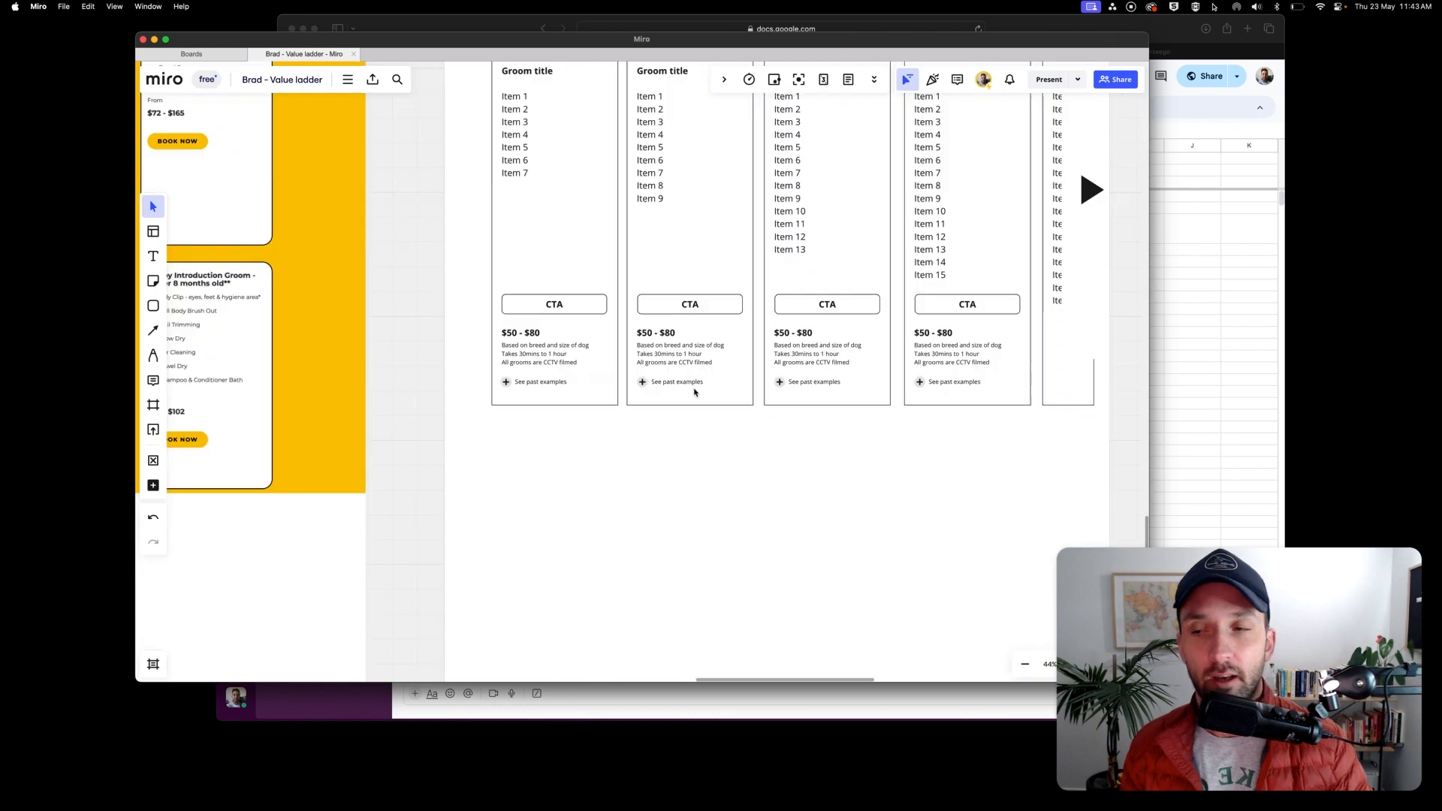
left_click(153, 306)
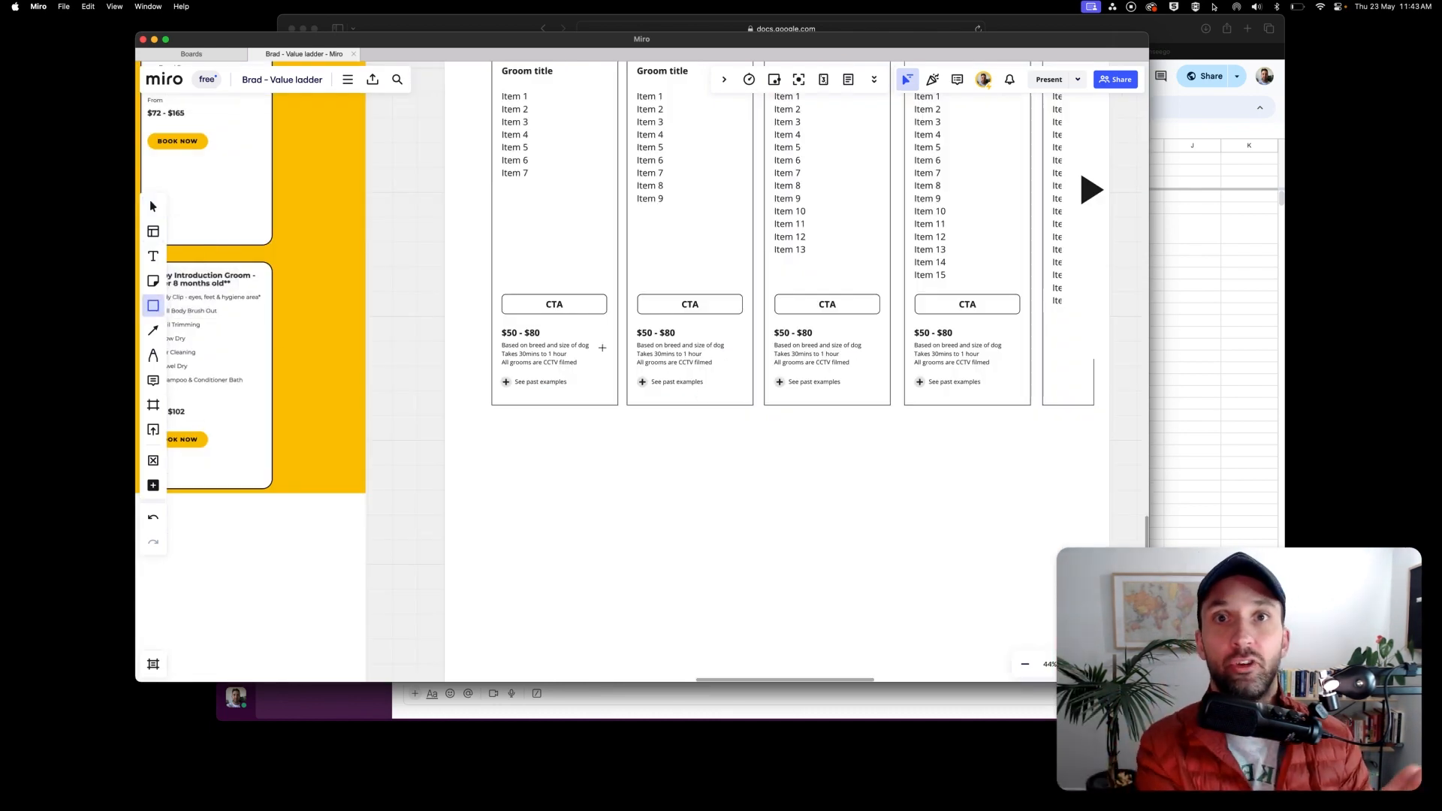
scroll(334, 289, "left", 3)
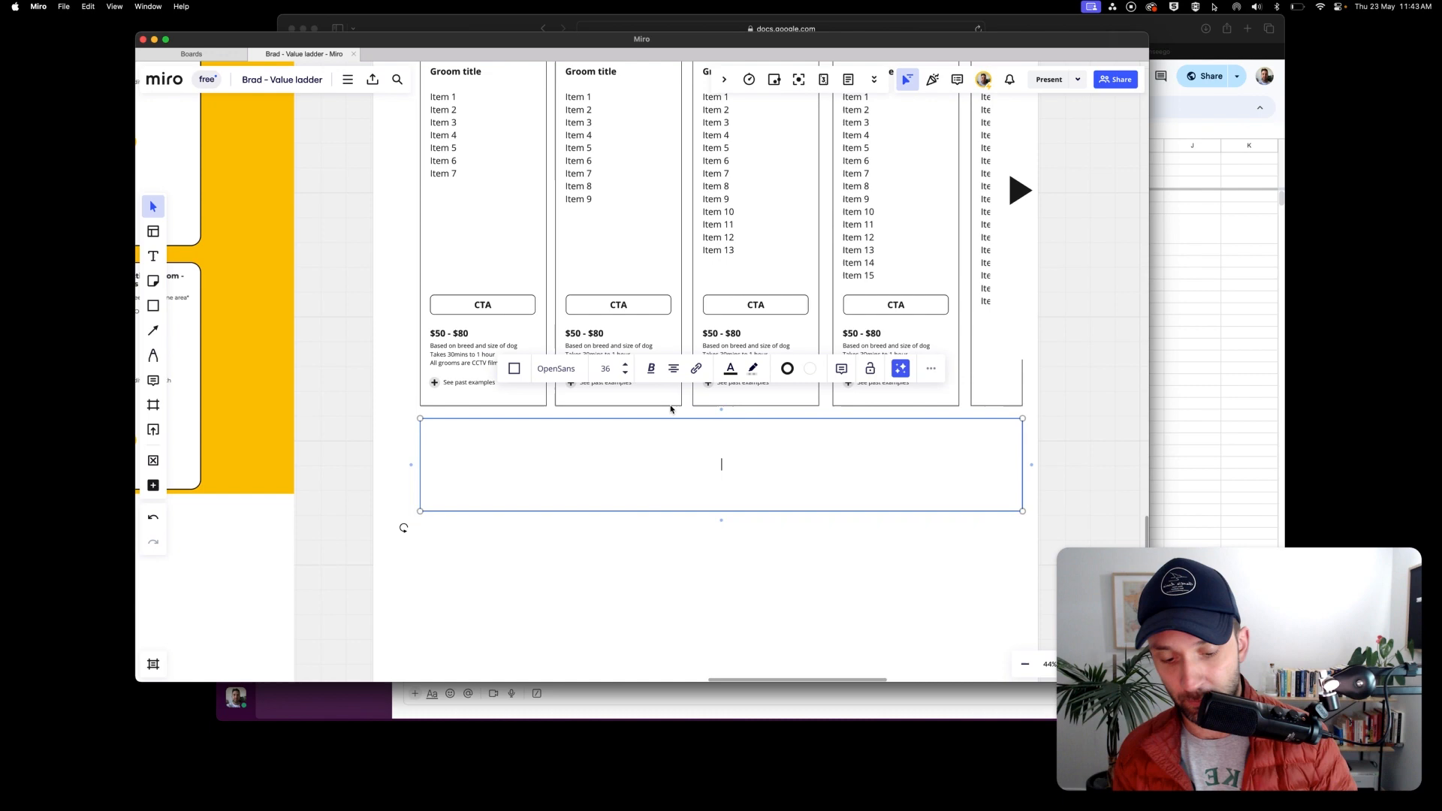
type("Puppy package")
key("super+a")
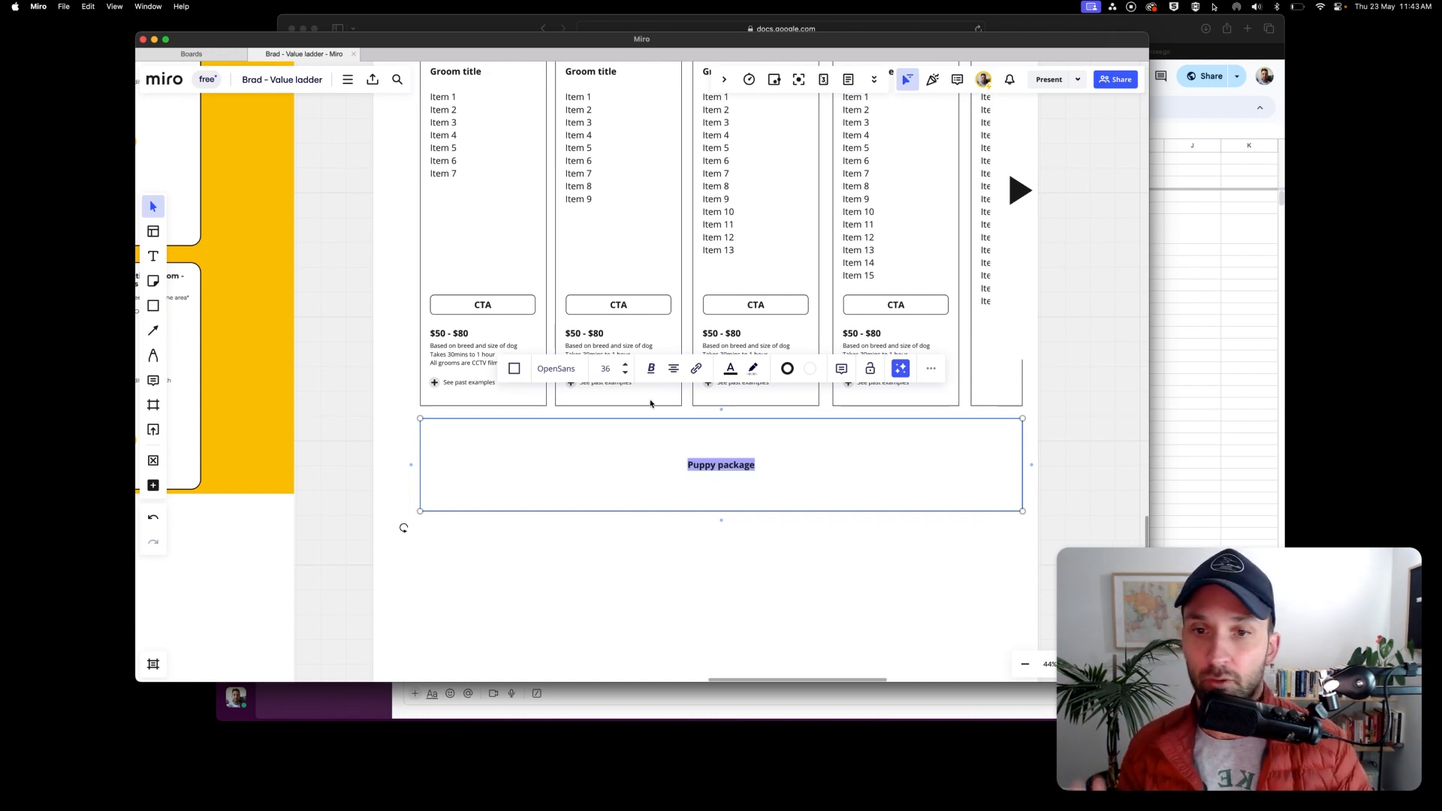
Check the sheet questions "How experienced are the groomers?" and "What if my dog is bitey" against the Miro wireframe's hero, team text and groom cards.
left_click(368, 404)
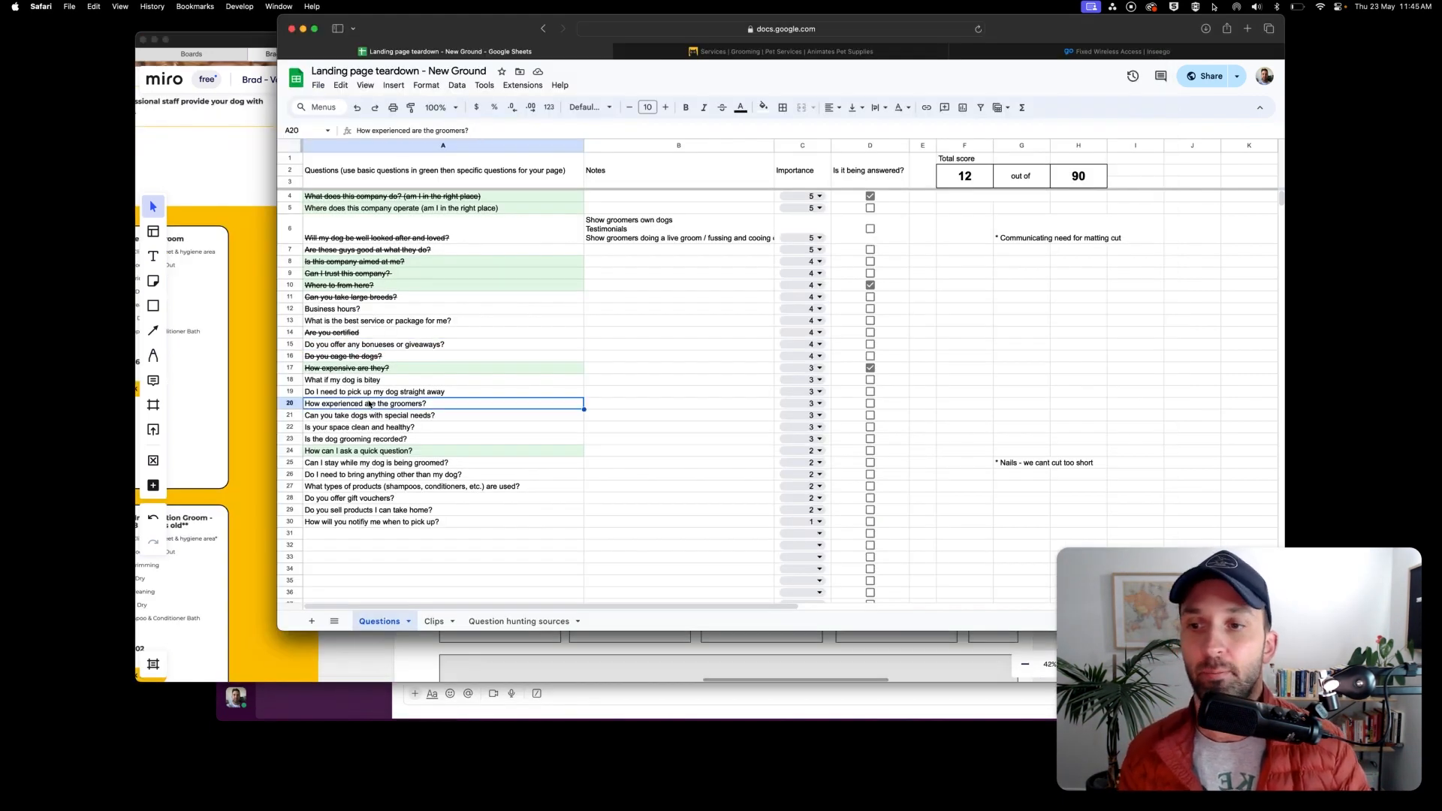
left_click(380, 380)
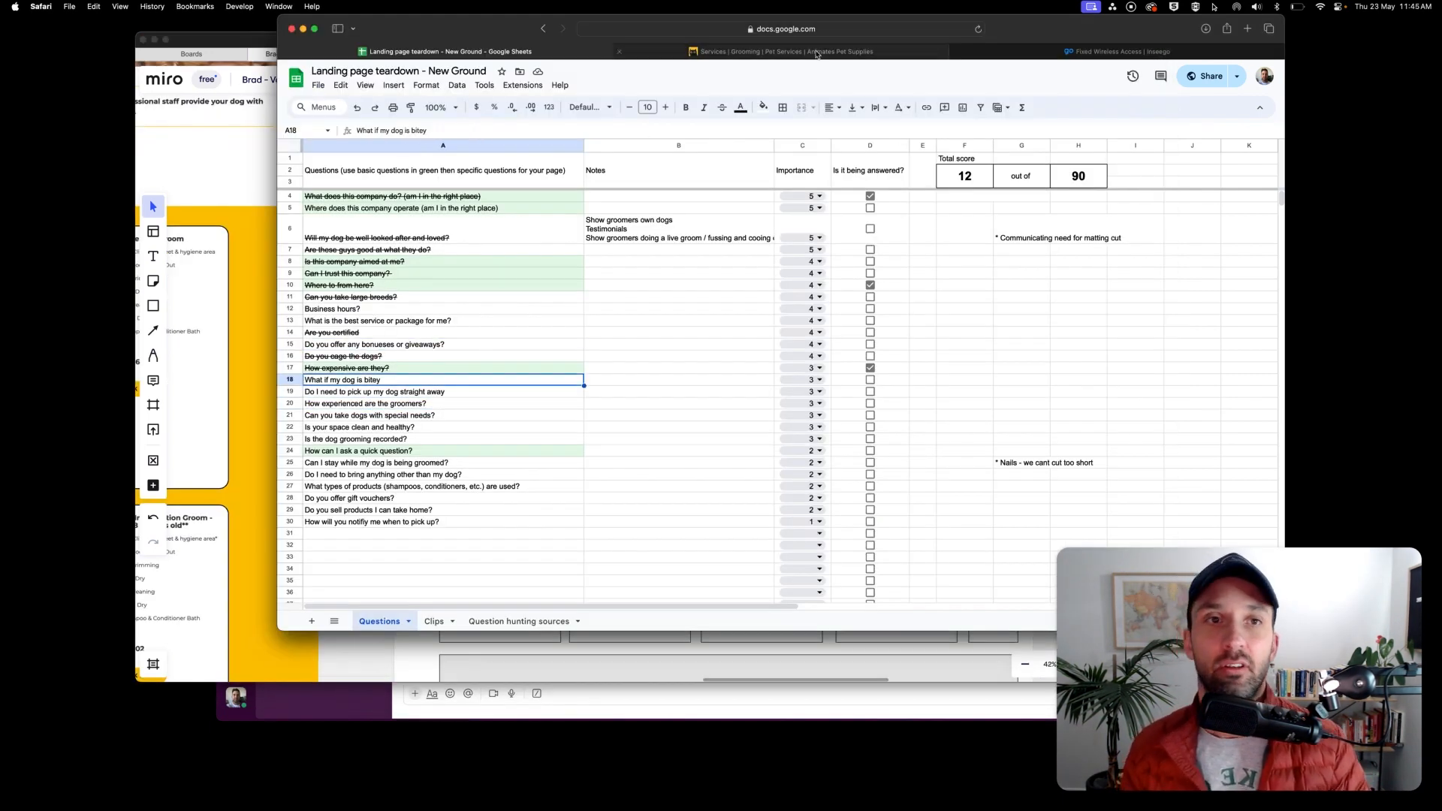
left_click(218, 113)
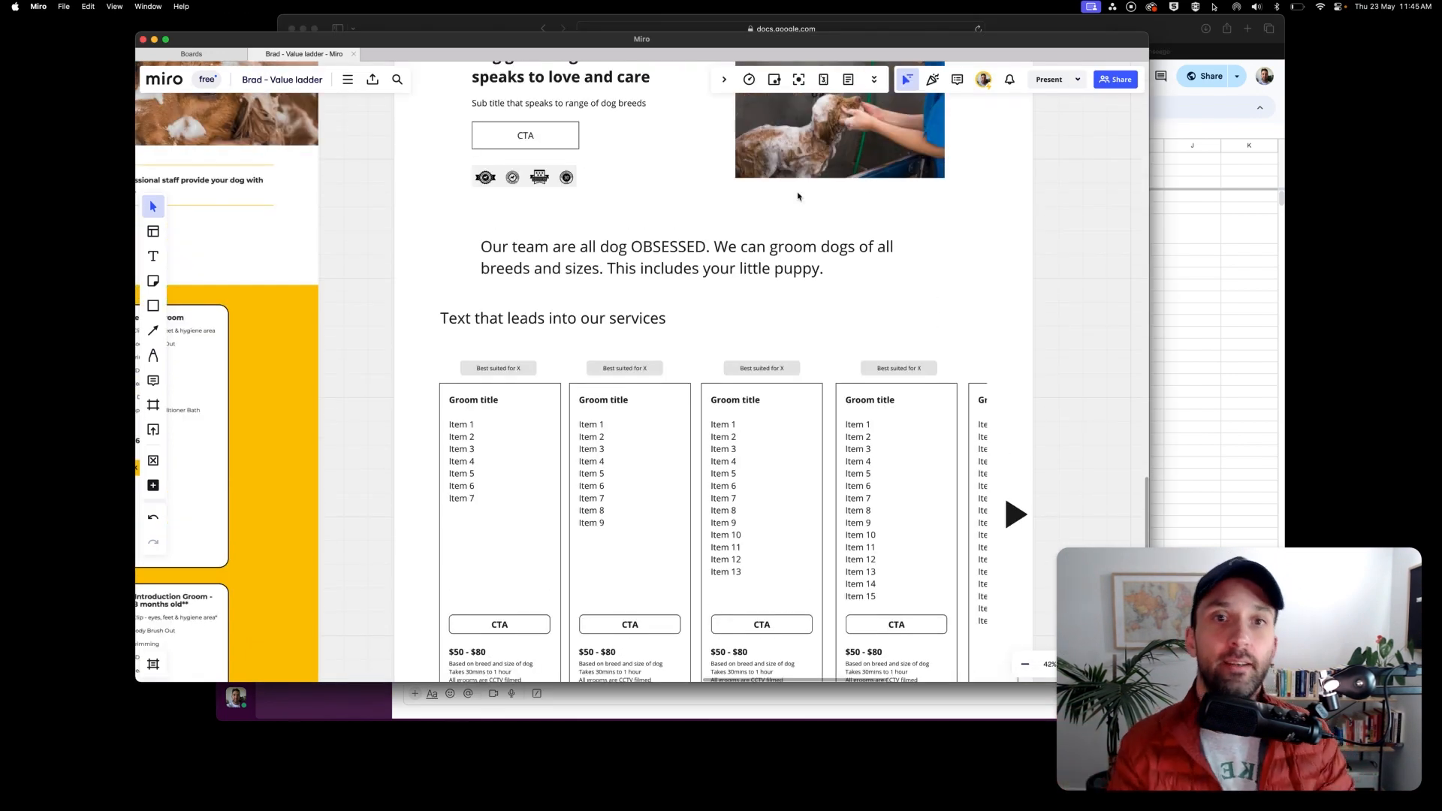
scroll(797, 196, "up", 2)
scroll(798, 196, "down", 6)
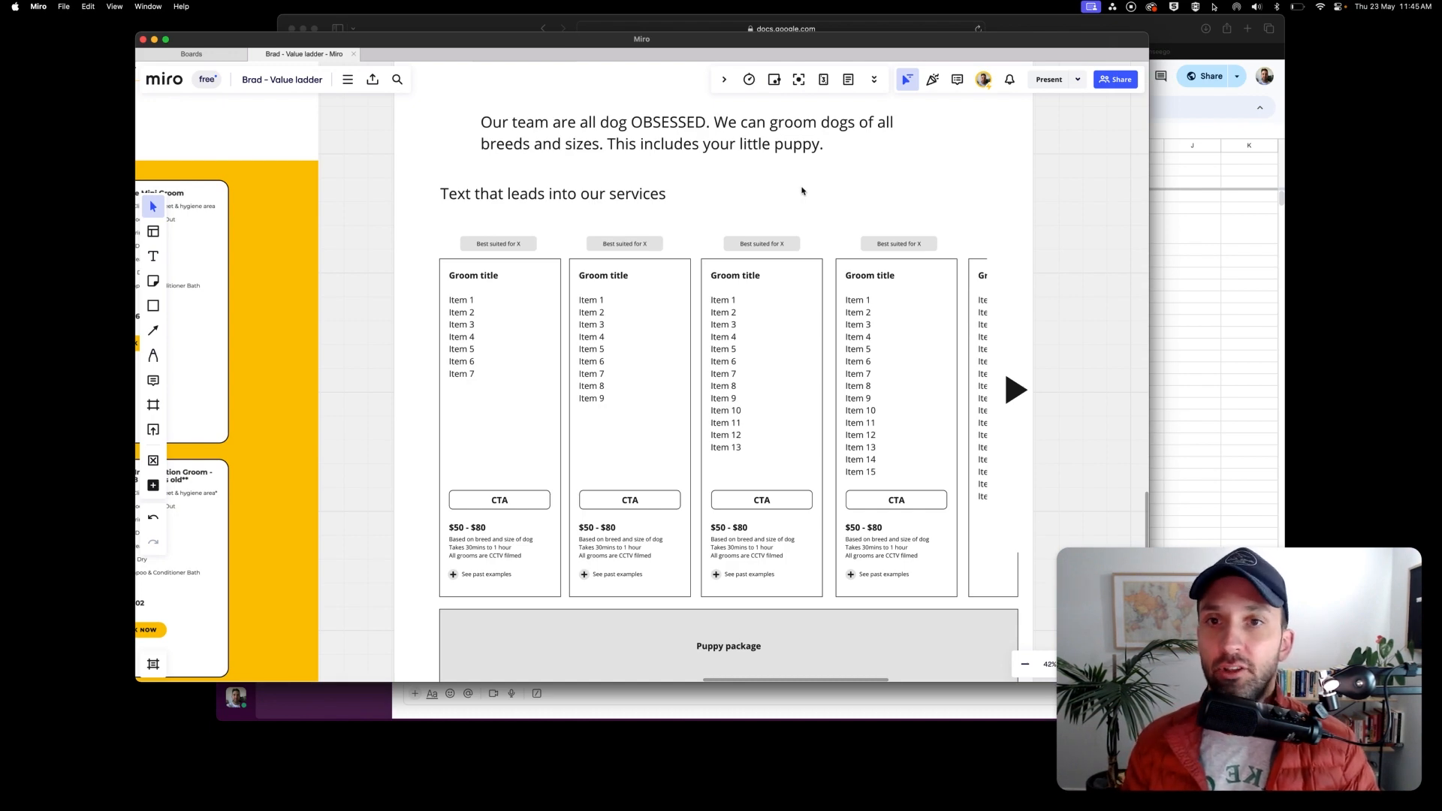
scroll(801, 190, "up", 5)
scroll(802, 190, "down", 10)
In Safari, review the original Animates grooming services and follow a service's booking link to examine the salon selection page.
key("super+Tab")
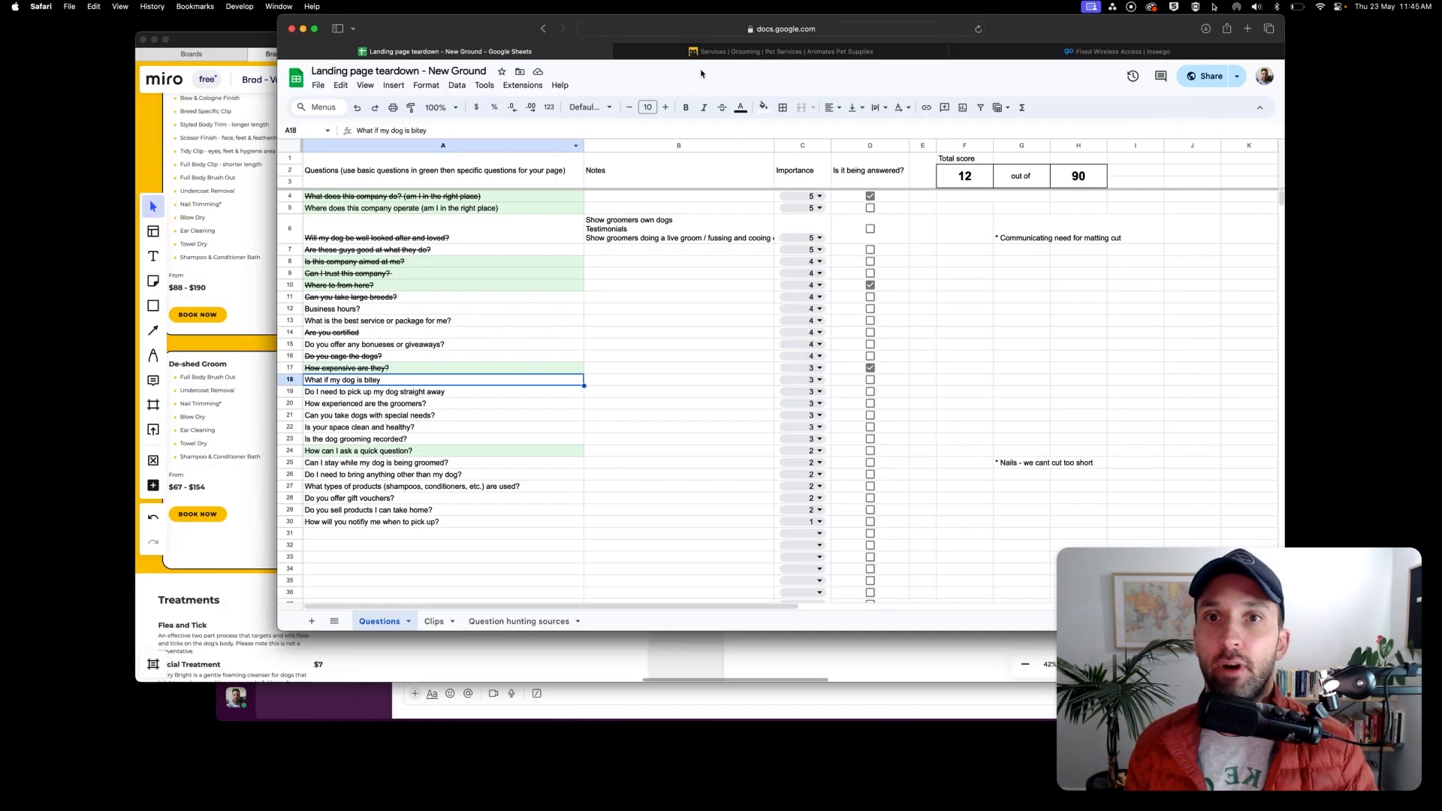
left_click(730, 52)
scroll(715, 455, "down", 5)
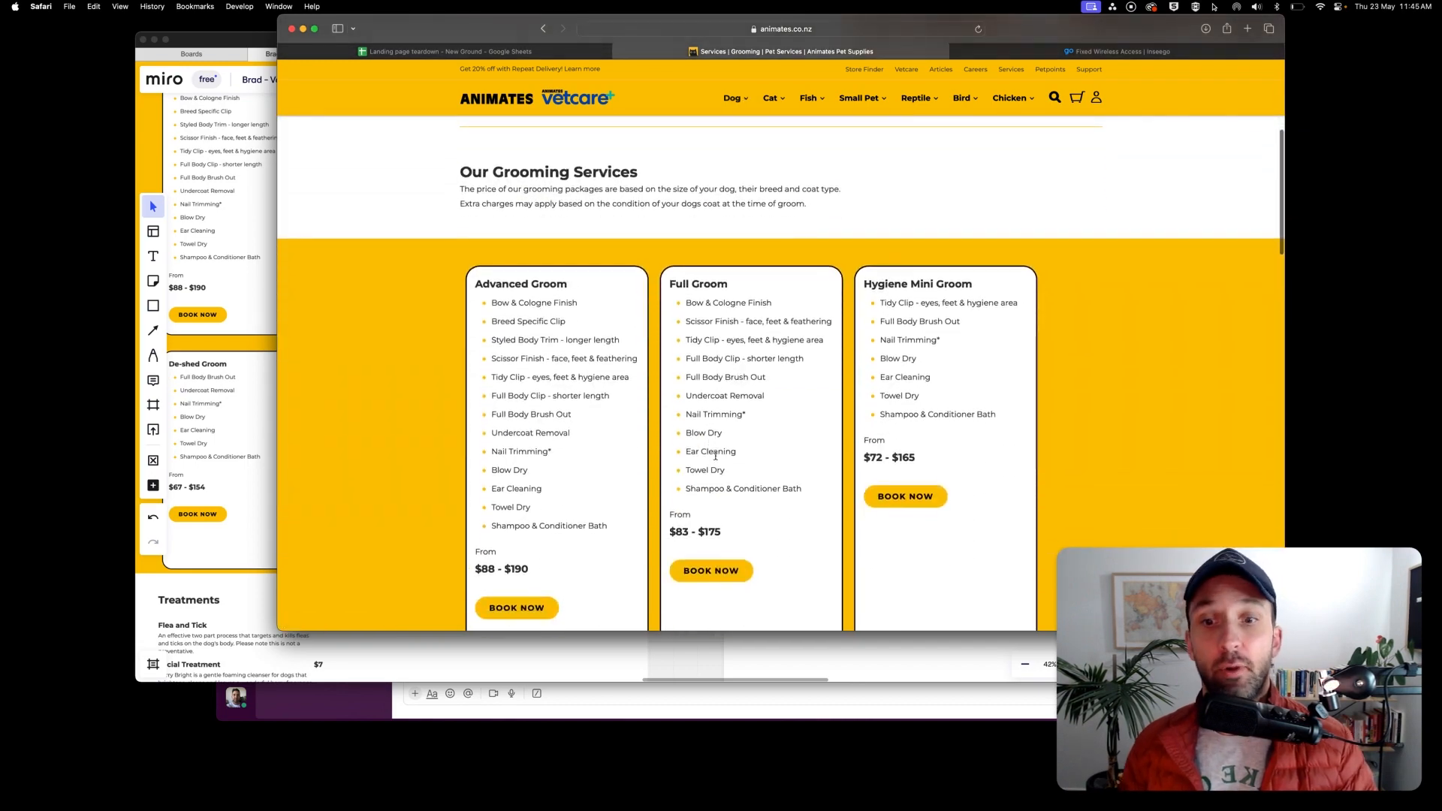
scroll(715, 455, "down", 4)
left_click(717, 425)
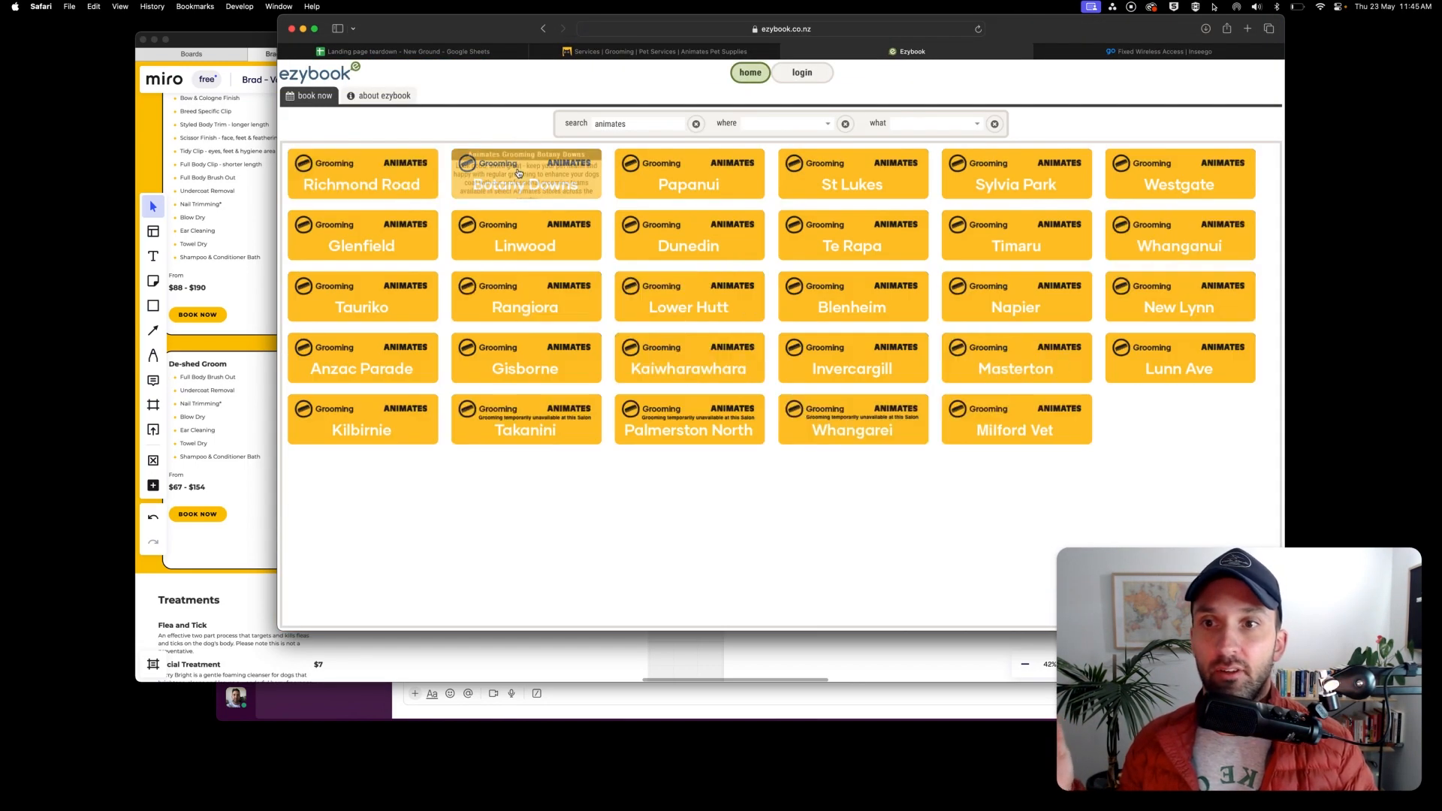
left_click(787, 52)
In the Miro wireframe, move the services heading, groom cards and Puppy package banner down together to leave space beneath the team text.
left_click(214, 36)
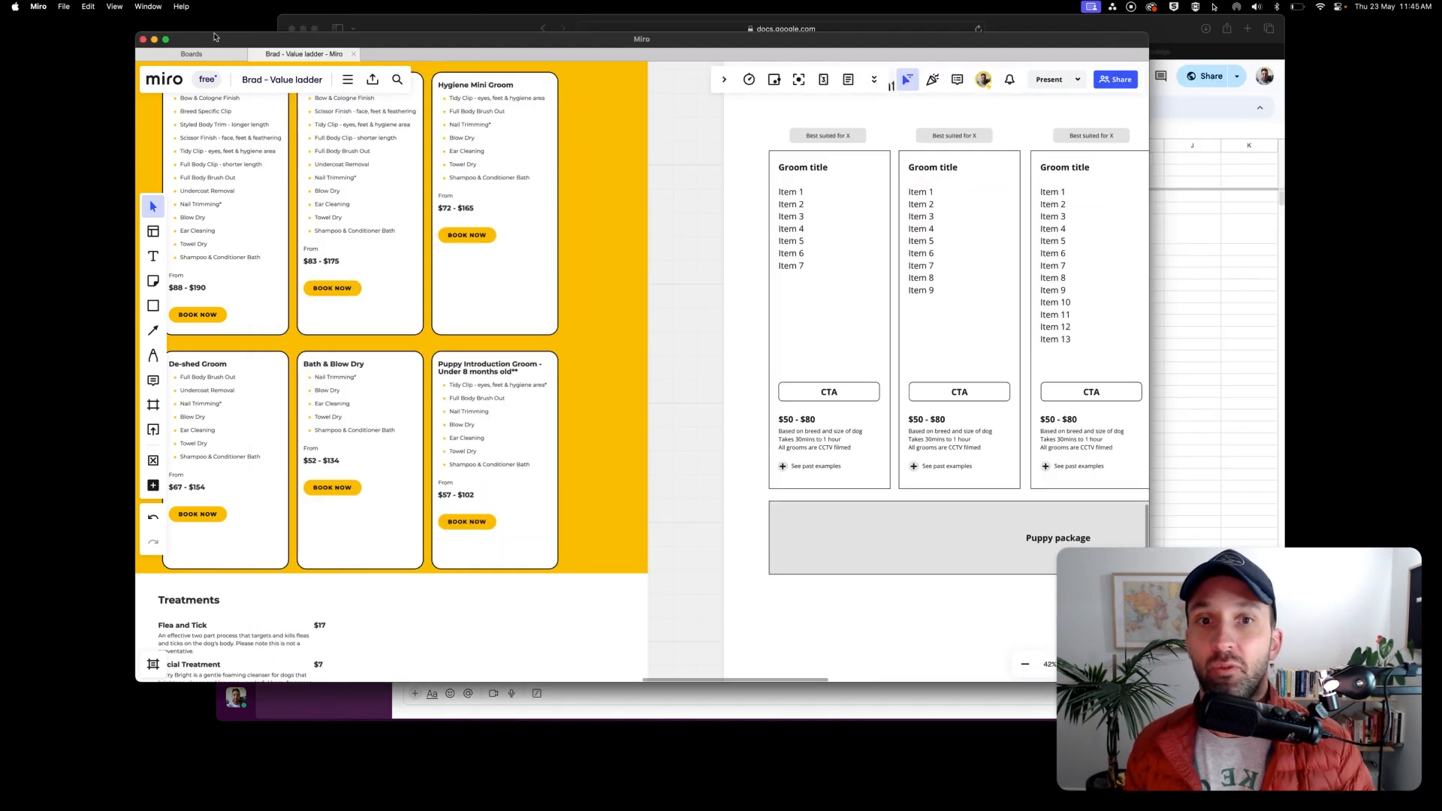
scroll(746, 269, "right", 3)
scroll(745, 268, "down", 5)
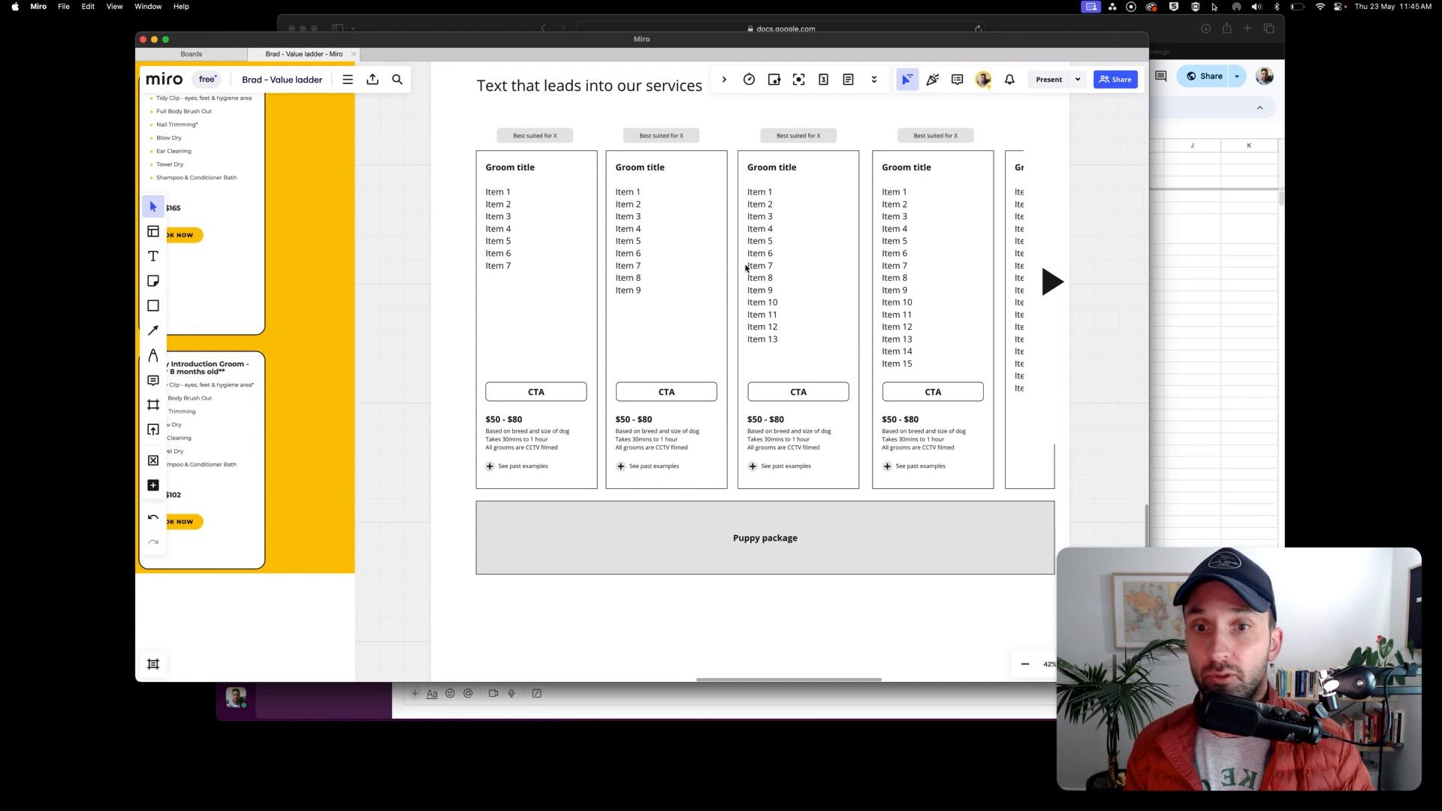
scroll(746, 268, "up", 3)
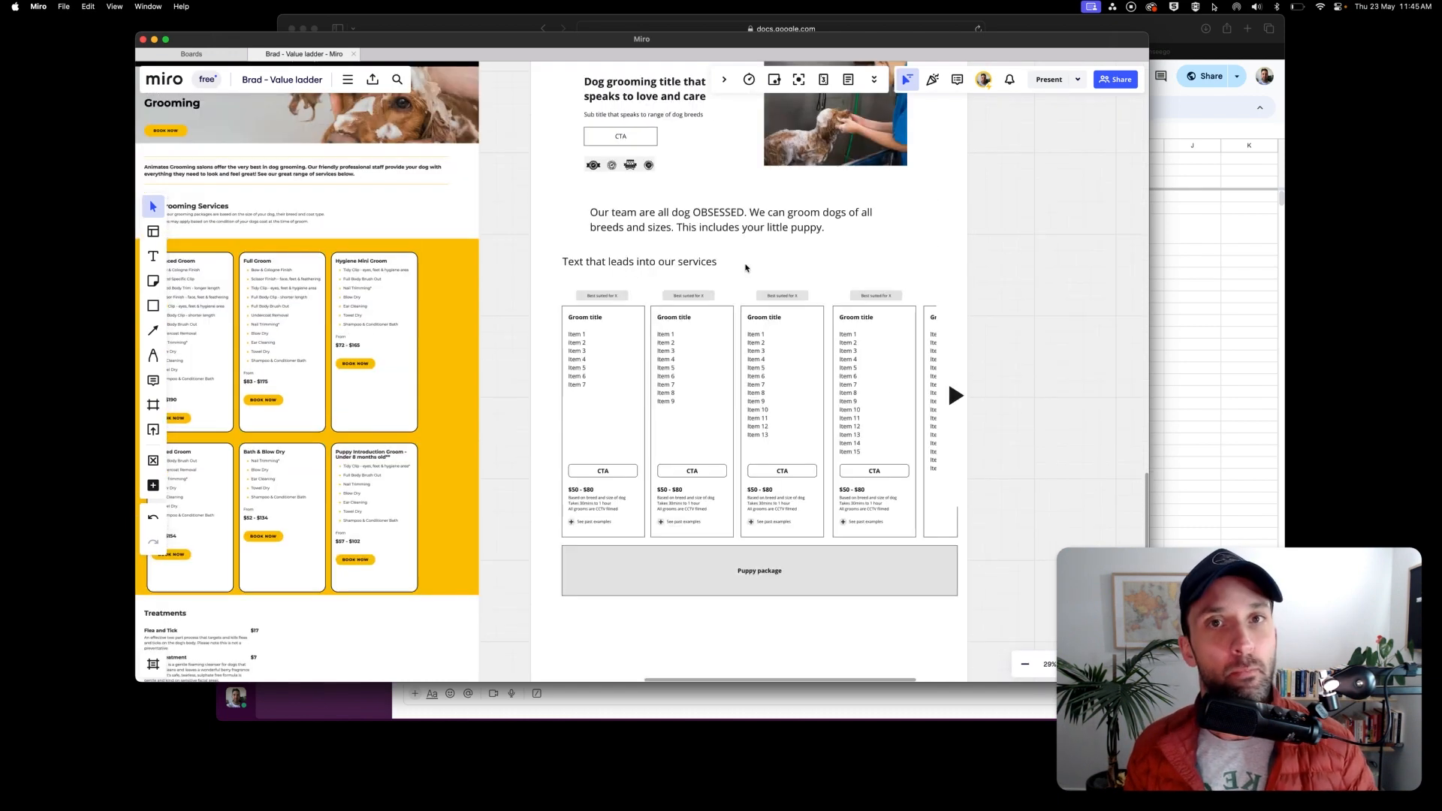
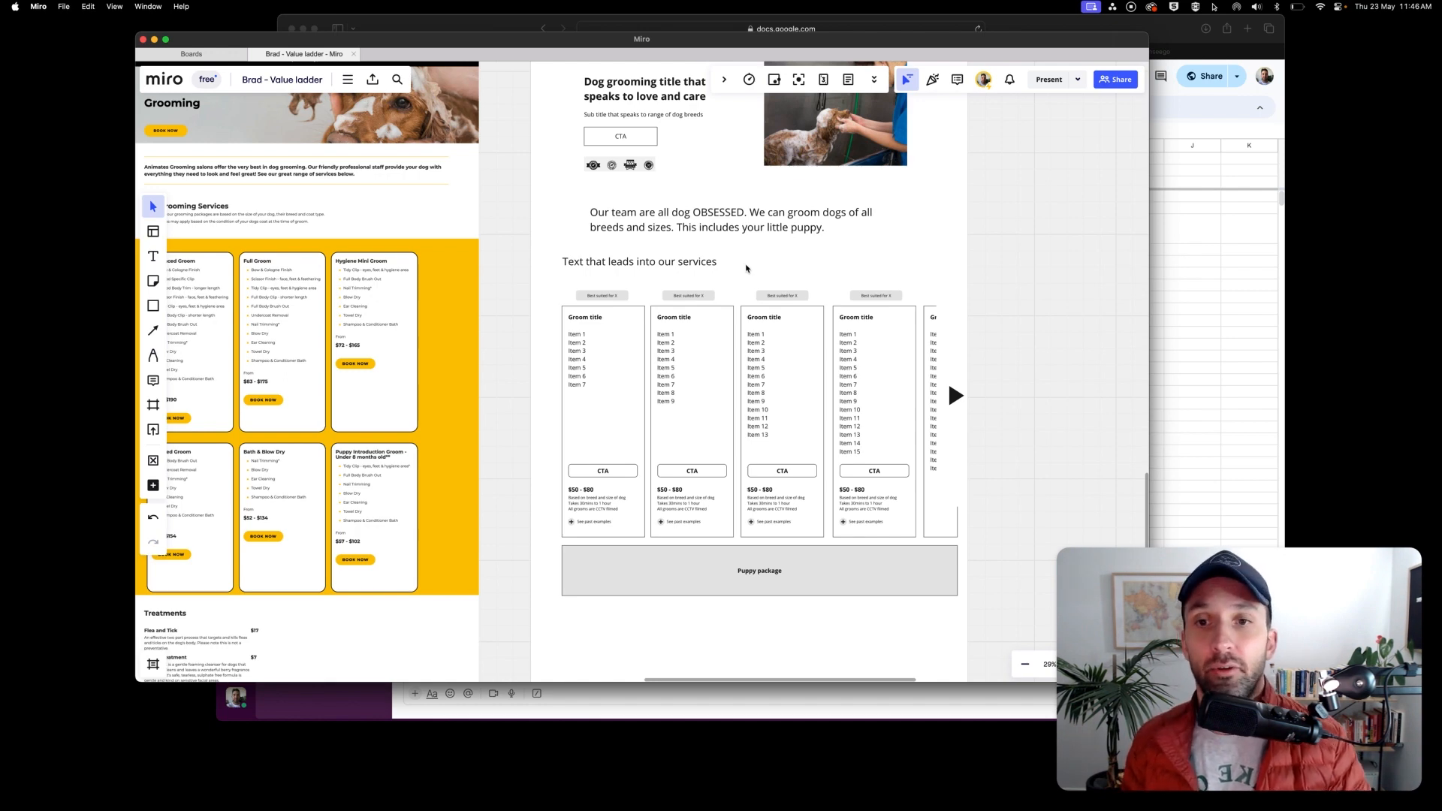
left_click(689, 216)
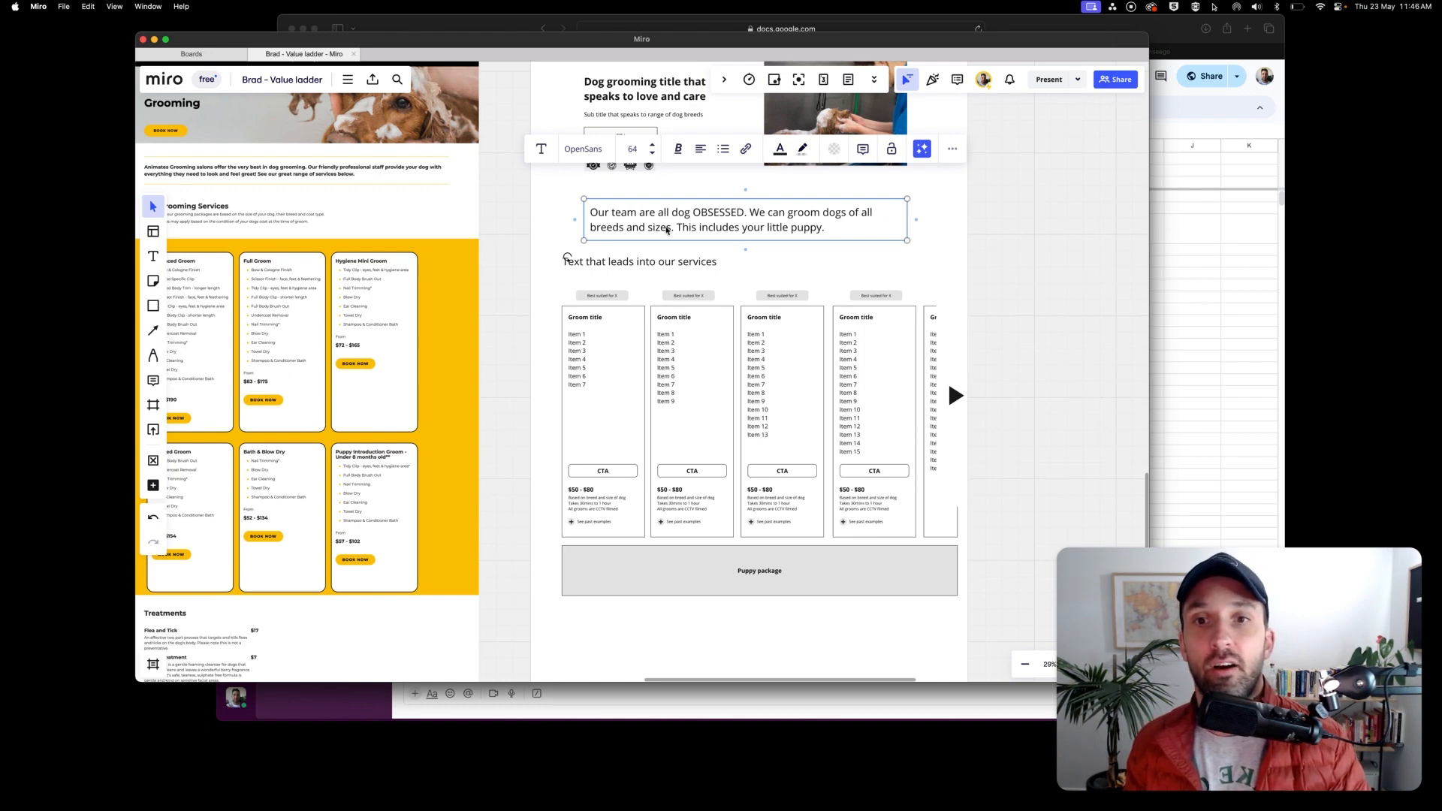
left_click(658, 261)
left_click_drag(524, 243, 967, 618)
left_click_drag(743, 252, 744, 324)
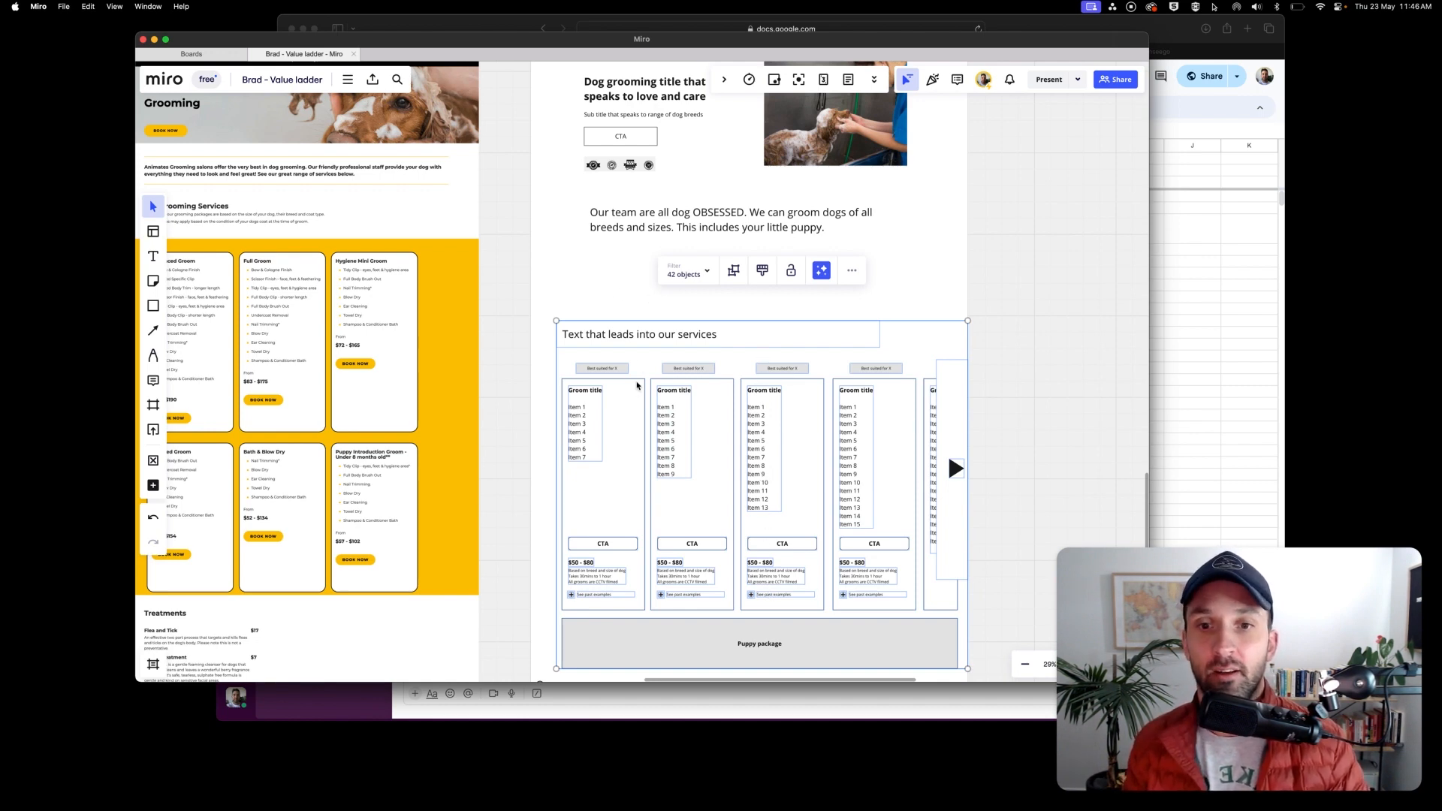
left_click(1026, 238)
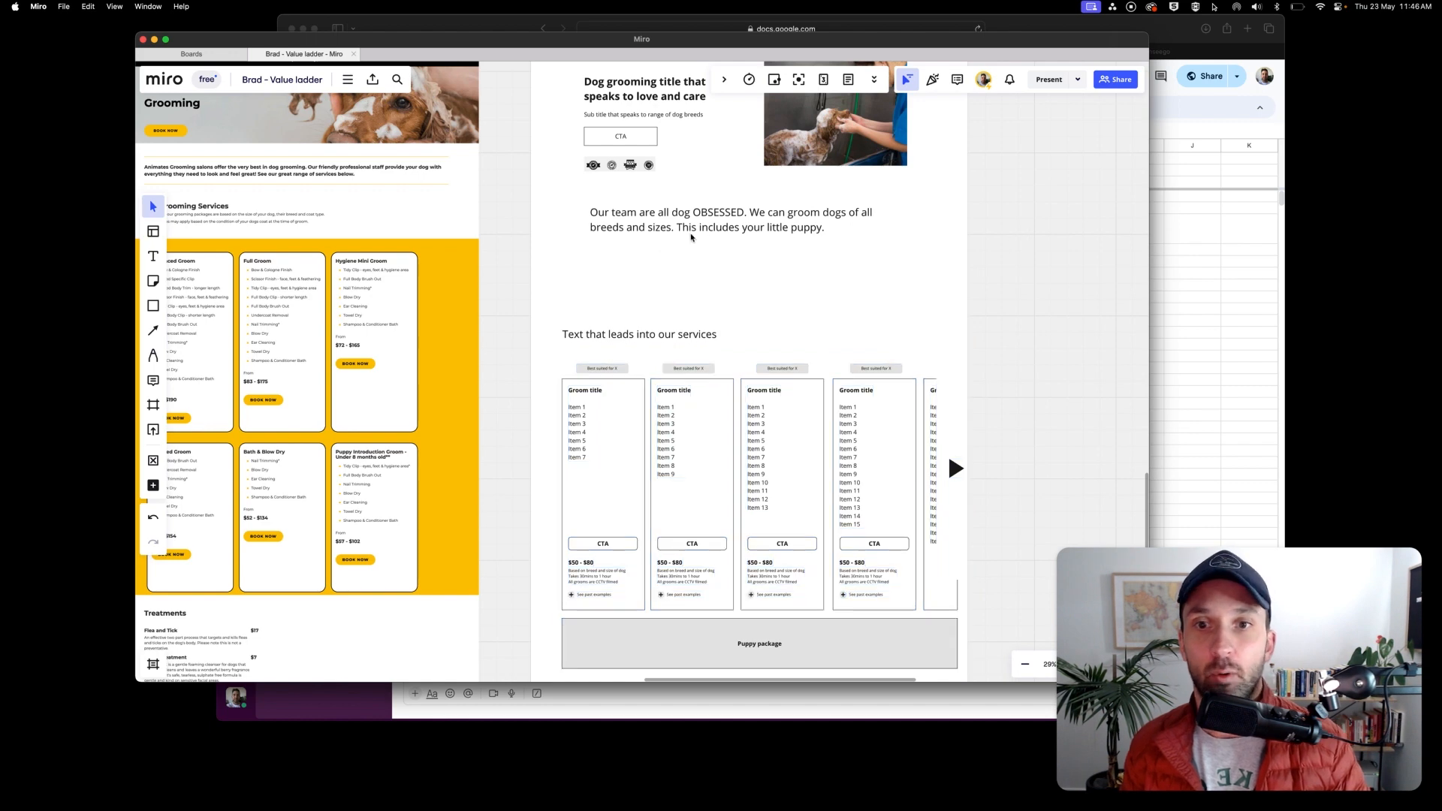
Draw a small circle as a groomer photo placeholder beneath the start of the "Our team are all dog OBSESSED" text.
scroll(773, 250, "up", 4)
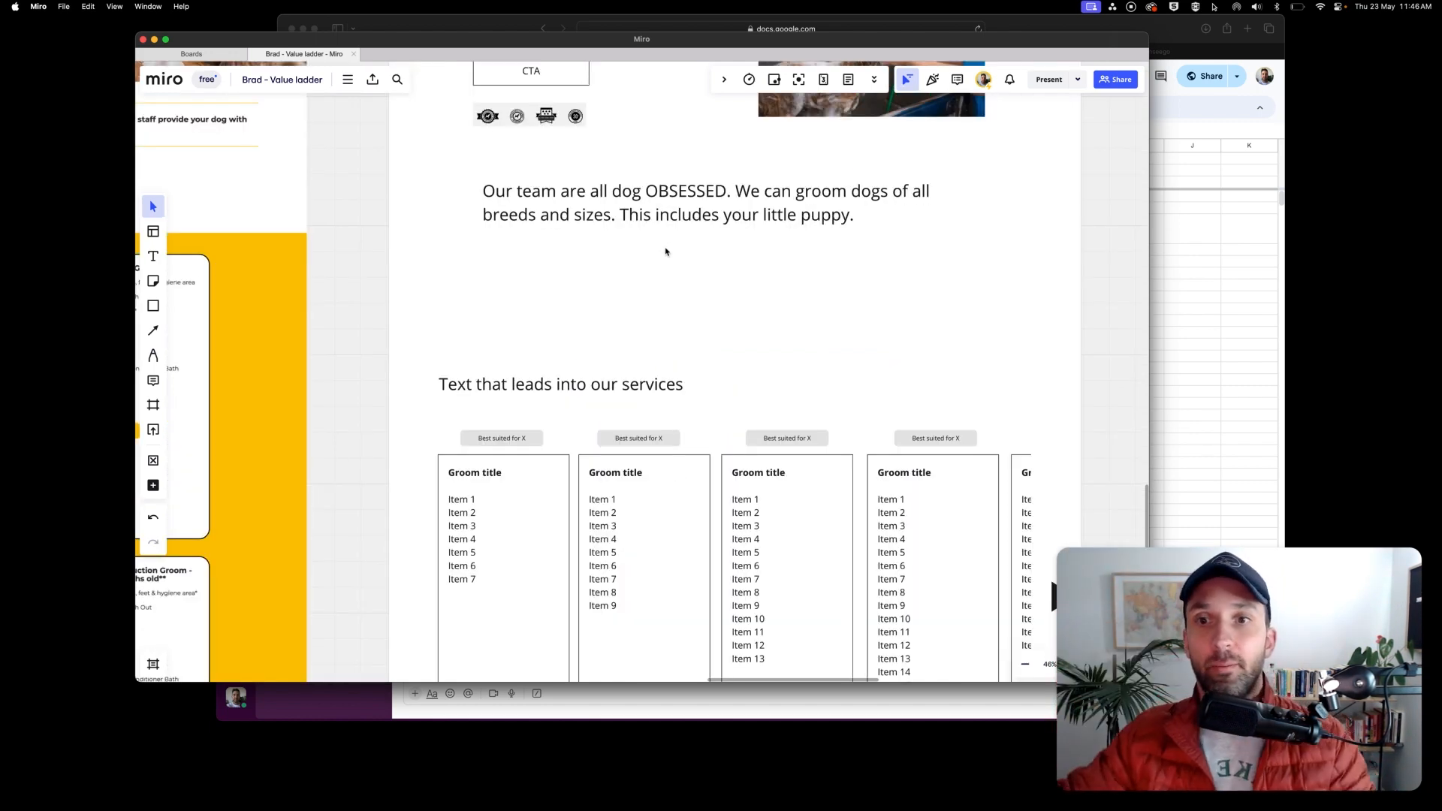
left_click(153, 306)
left_click(214, 314)
left_click_drag(466, 259, 493, 279)
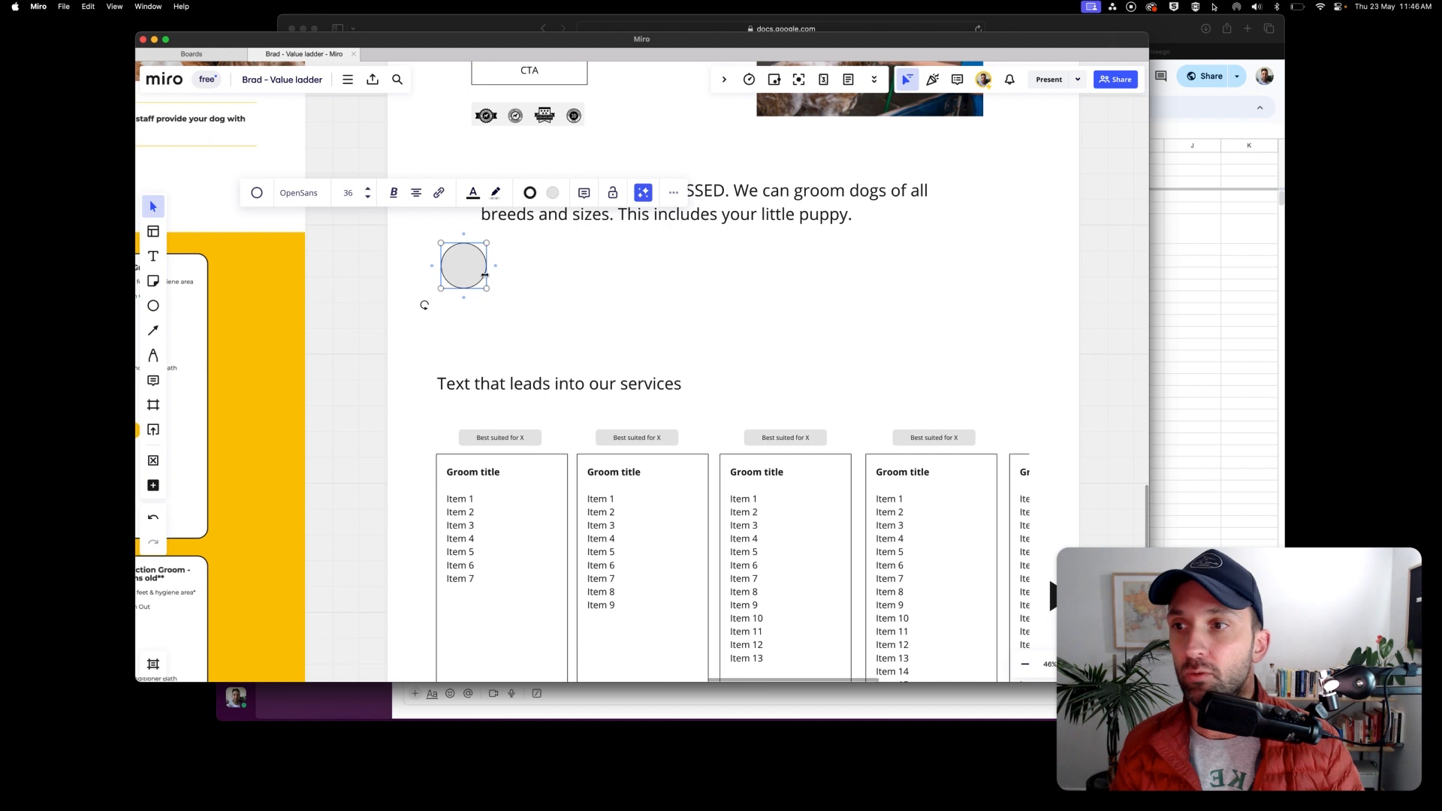
left_click(524, 280)
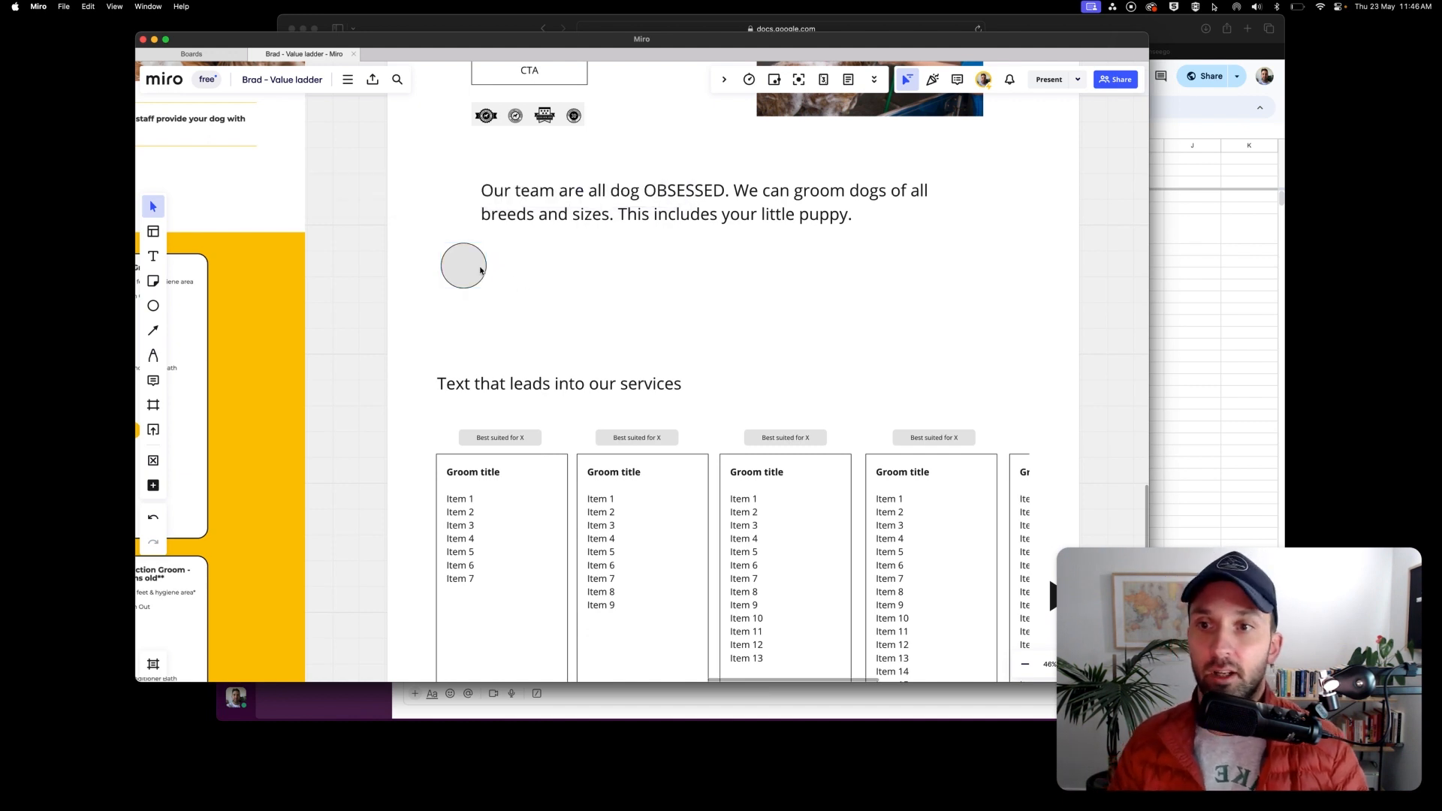
Duplicate the photo placeholder circle, shrink the copy and overlap it on the original's lower right edge.
left_click(477, 268)
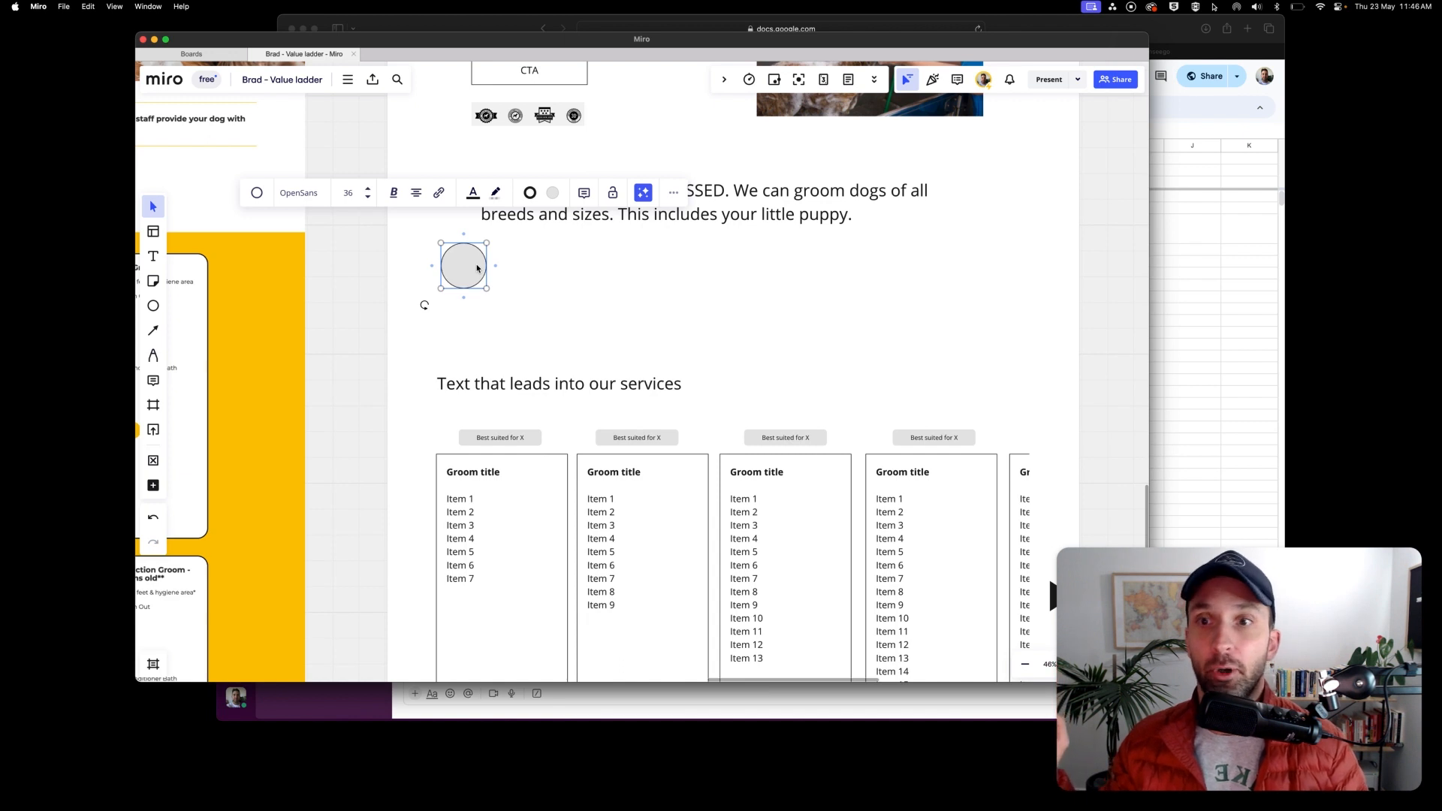
key("super+d")
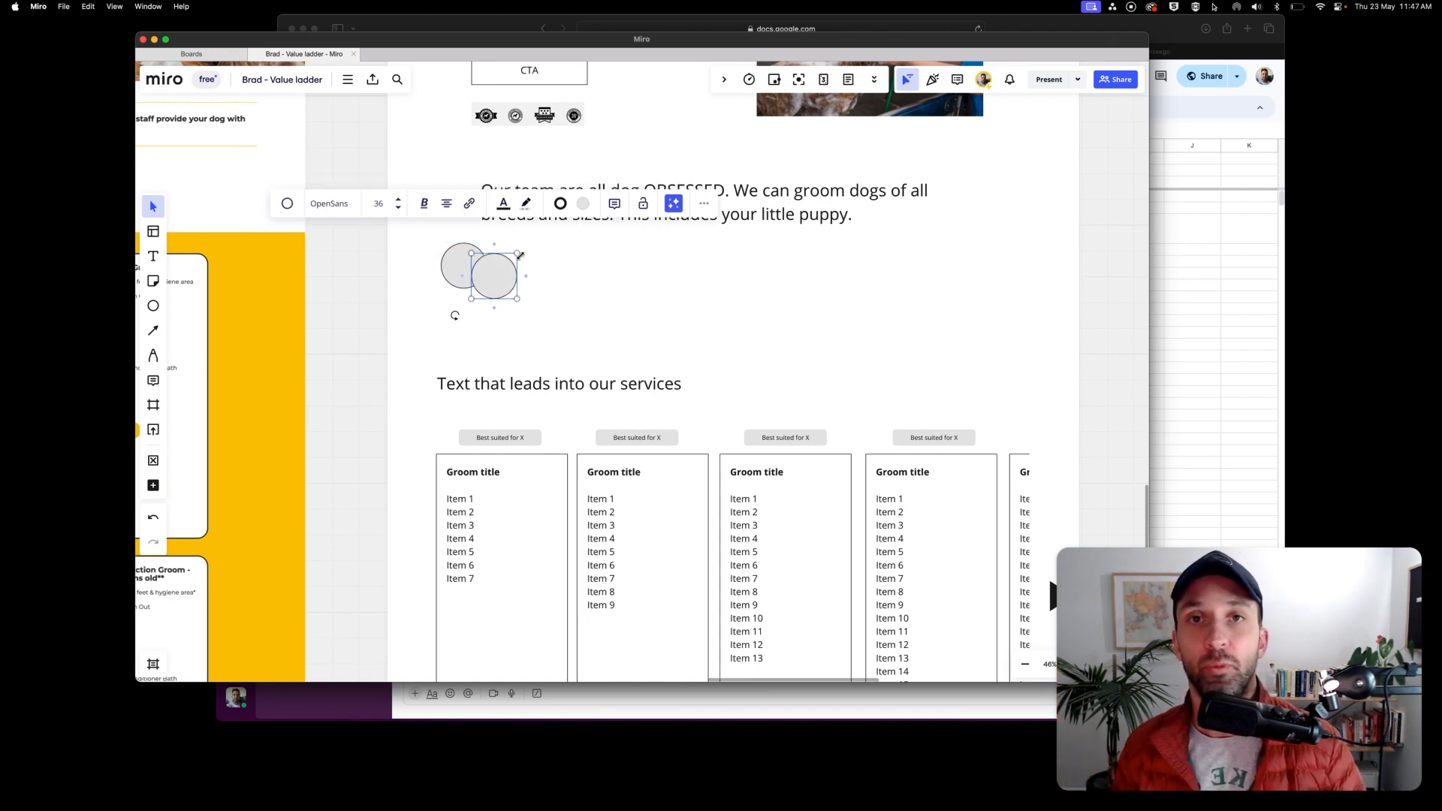
left_click_drag(519, 256, 484, 272)
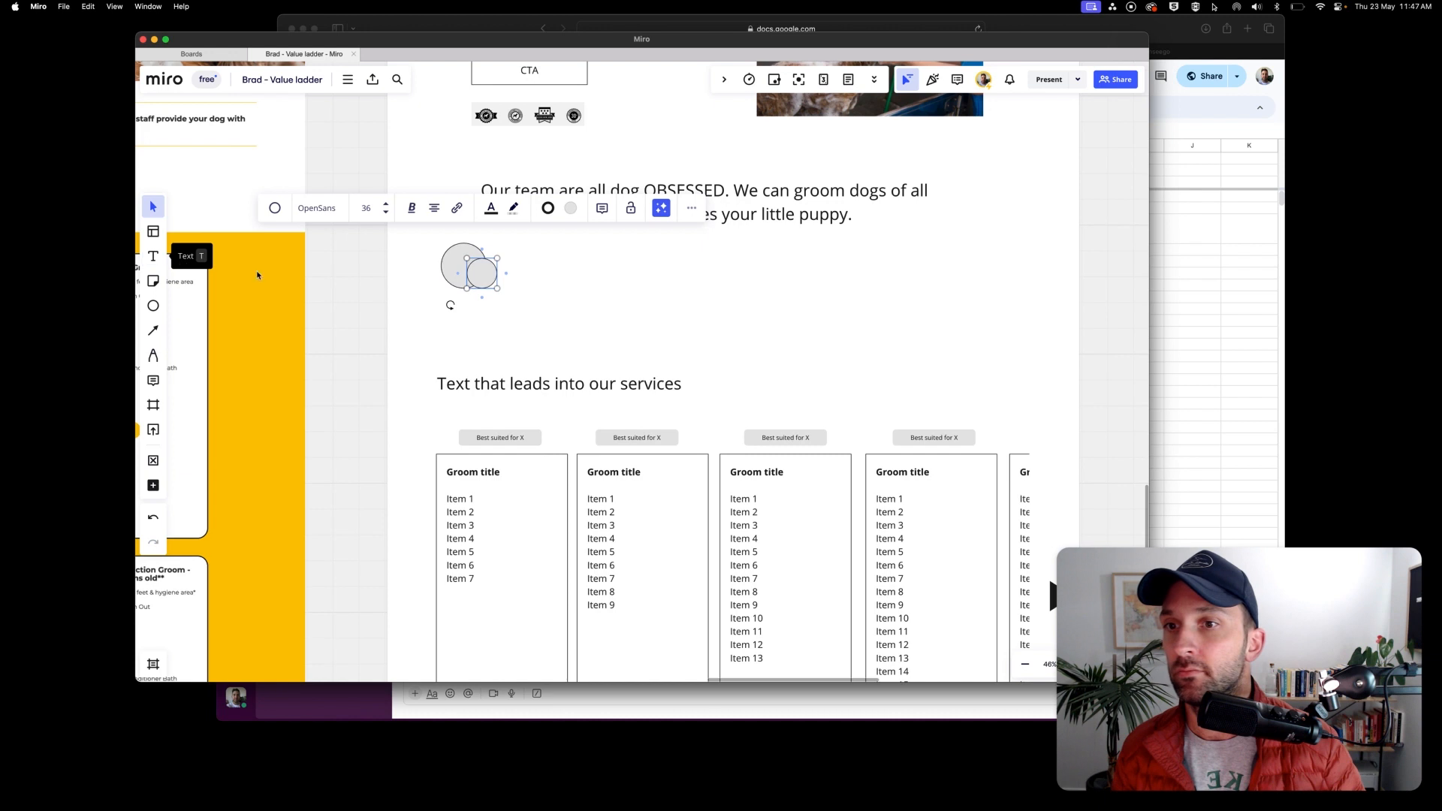
left_click(448, 275, "shift")
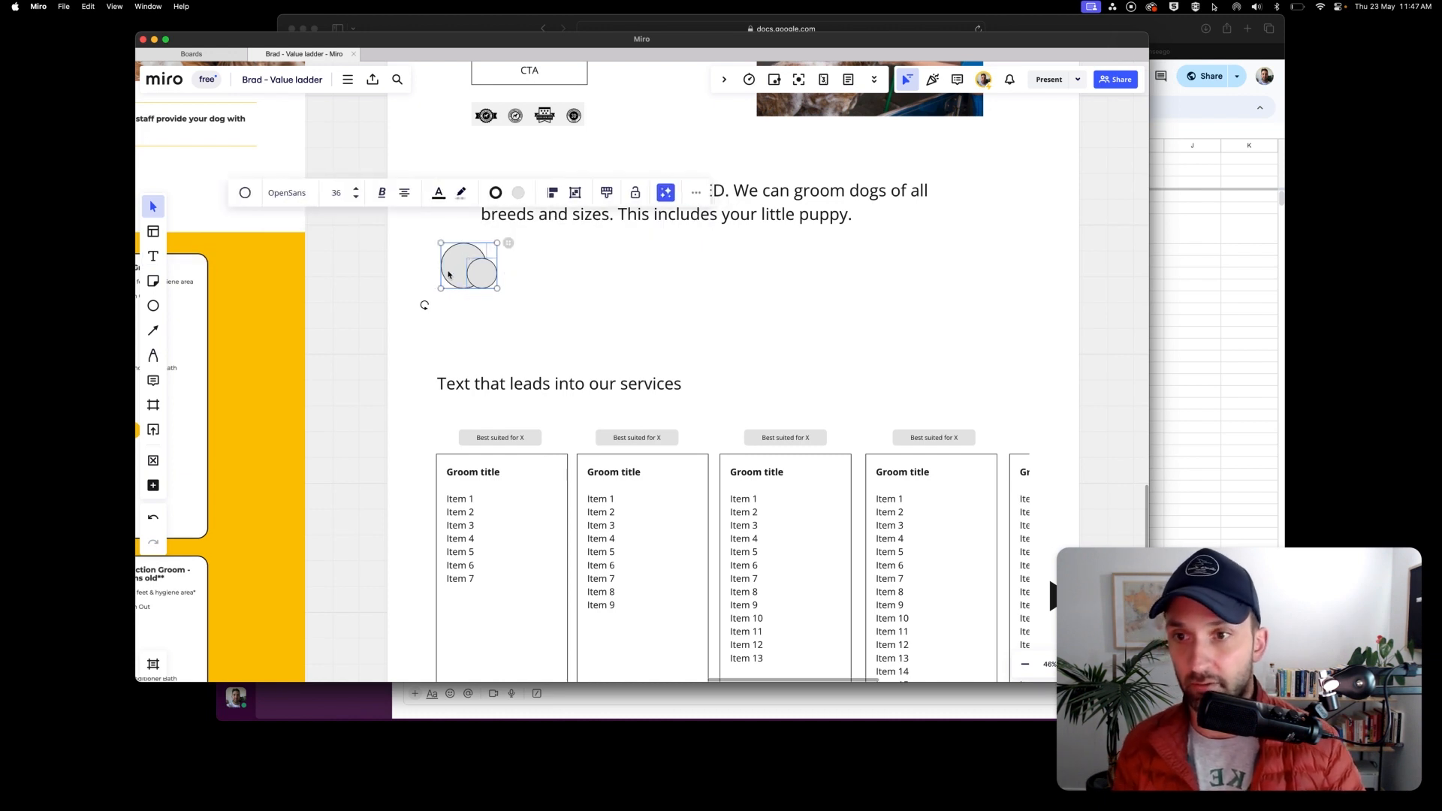
Add a bold text label with a groomer's and dog's names beneath the two circles, and duplicate it directly below.
left_click(154, 256)
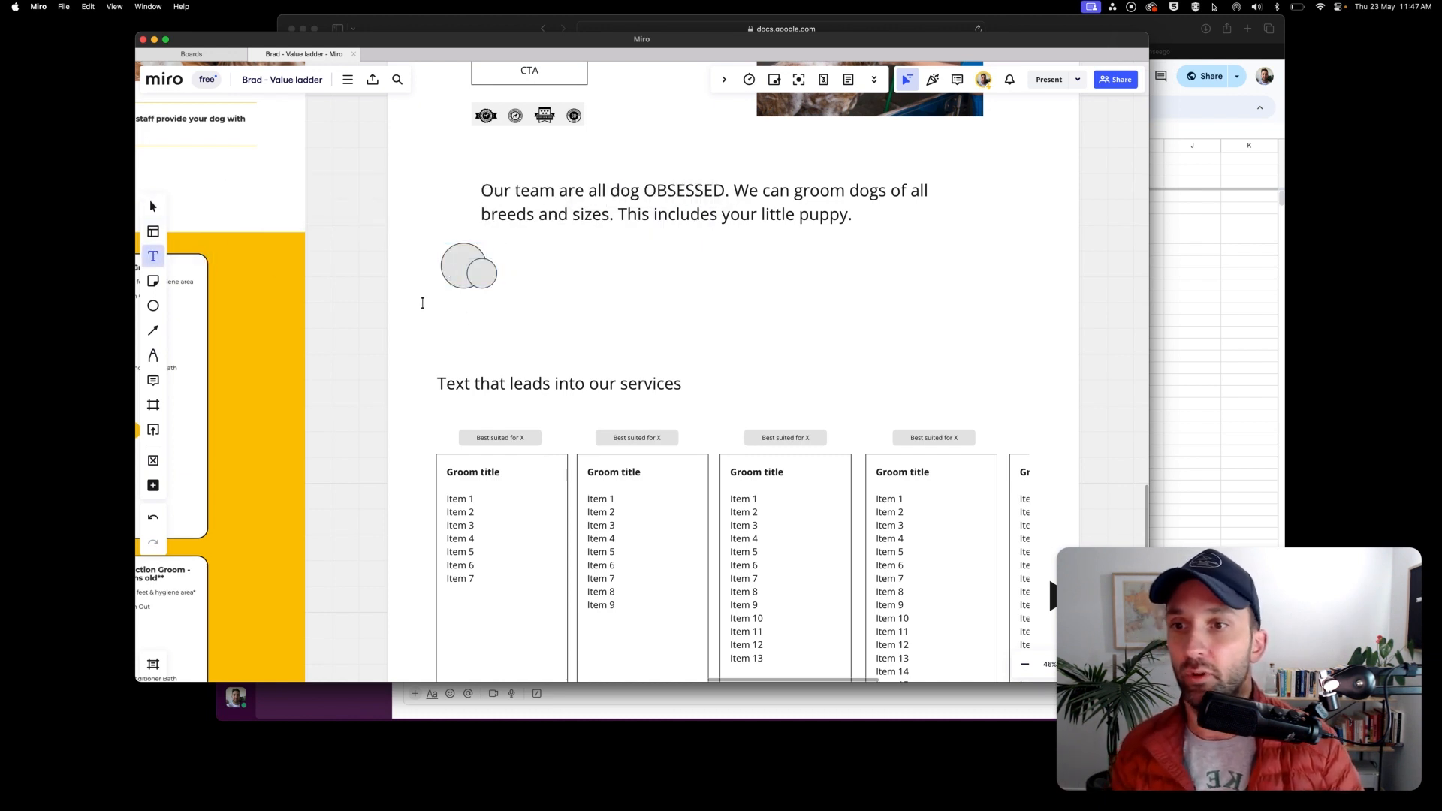
left_click(446, 301)
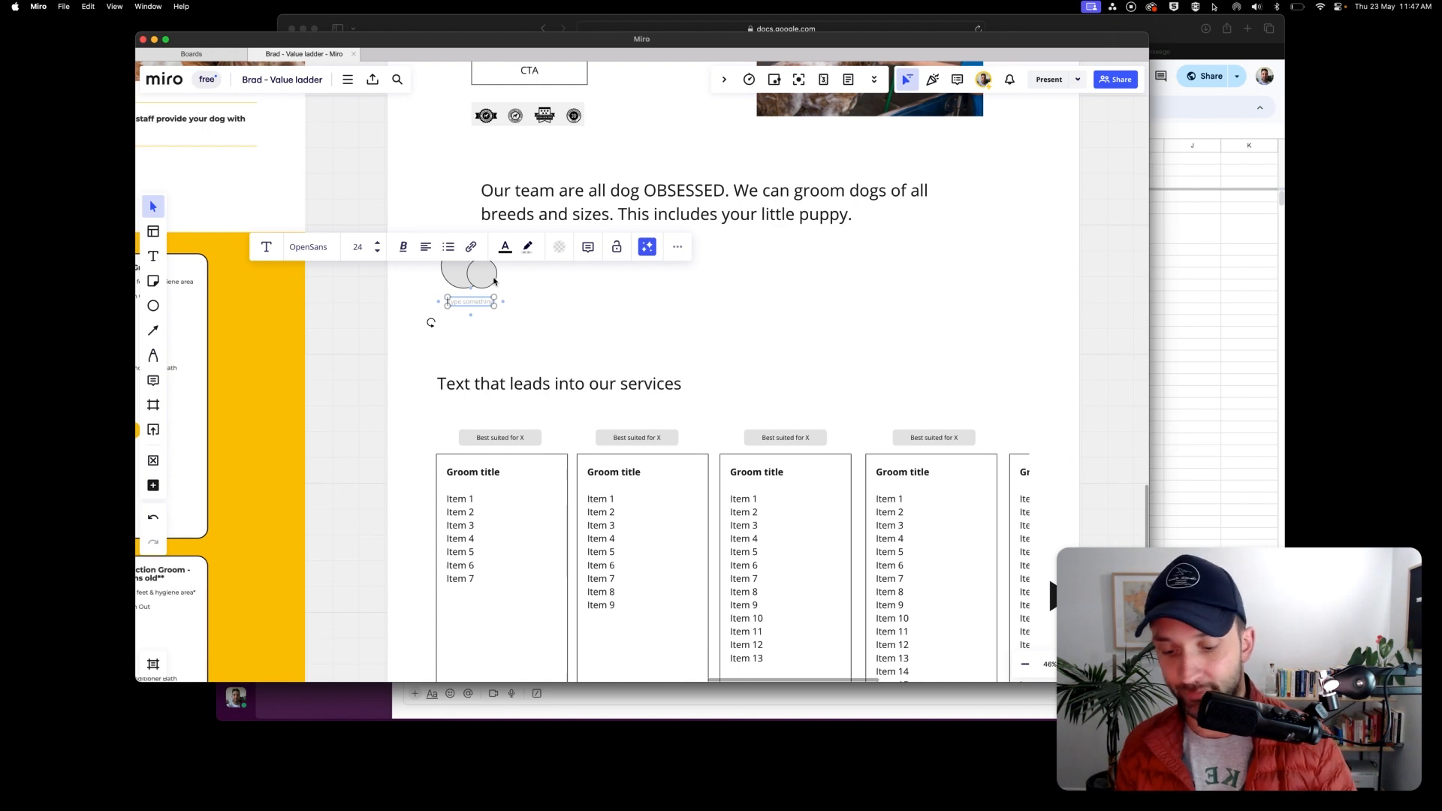
type("Shelly and Scruff")
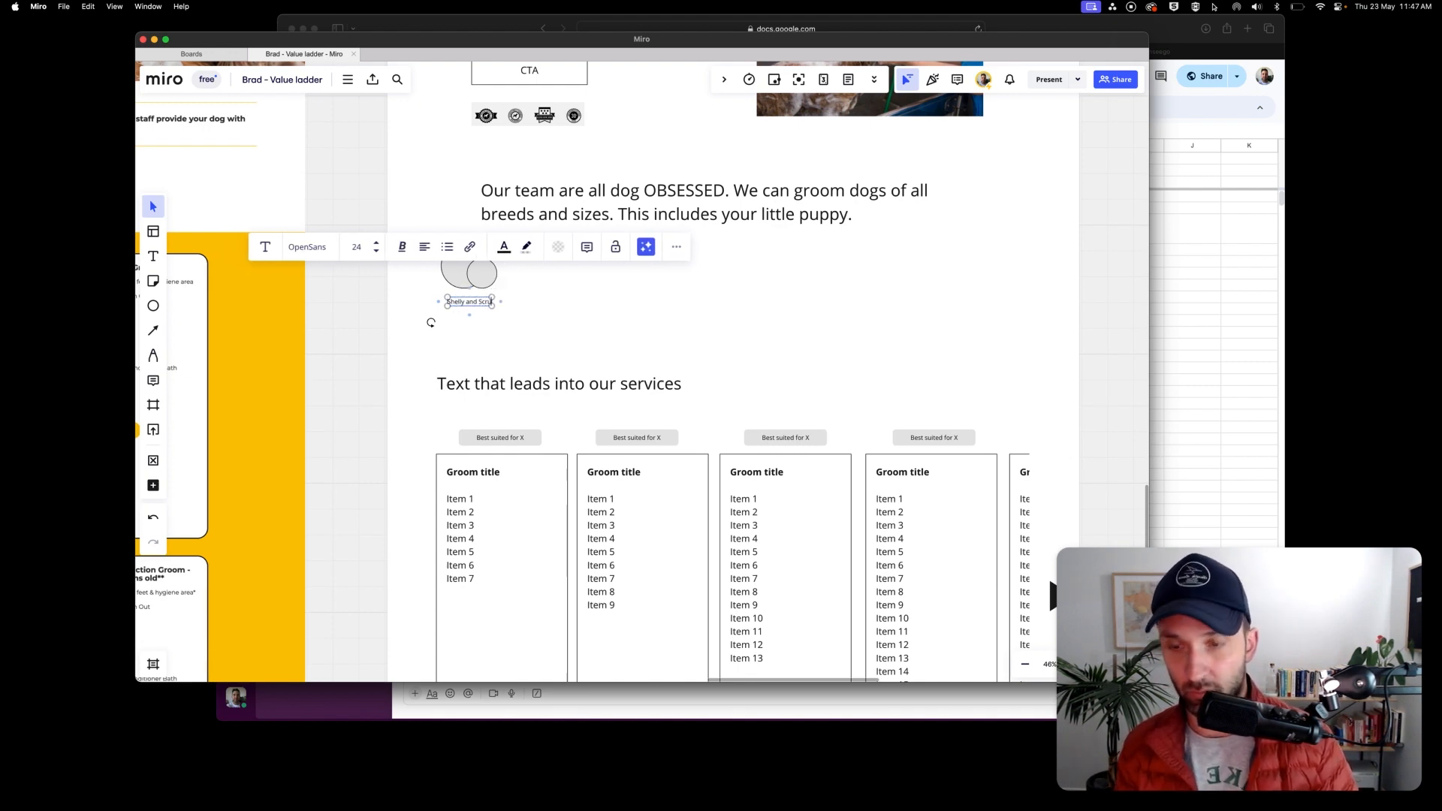
key("super+a")
key("super+b")
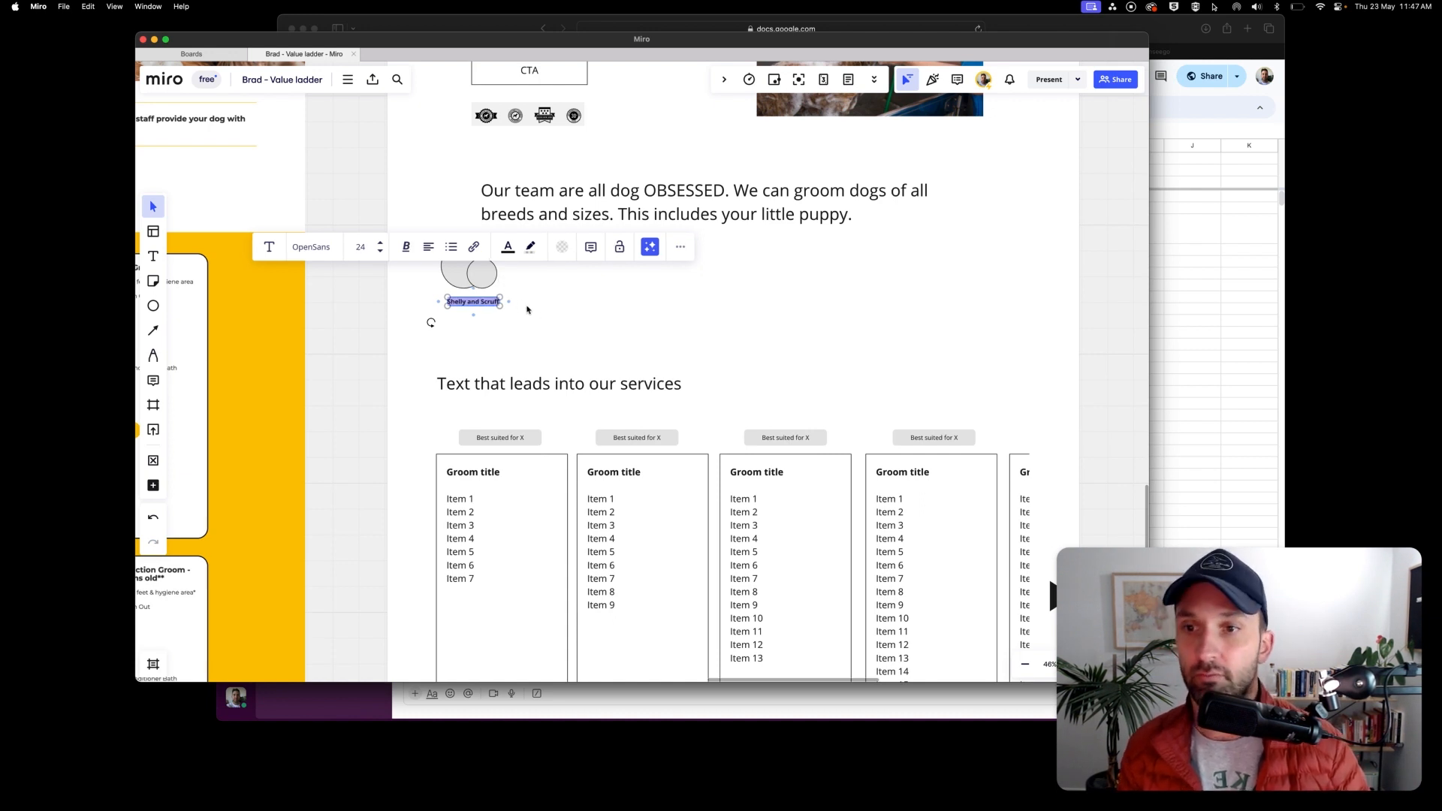
left_click(528, 308)
left_click_drag(474, 305, 467, 312)
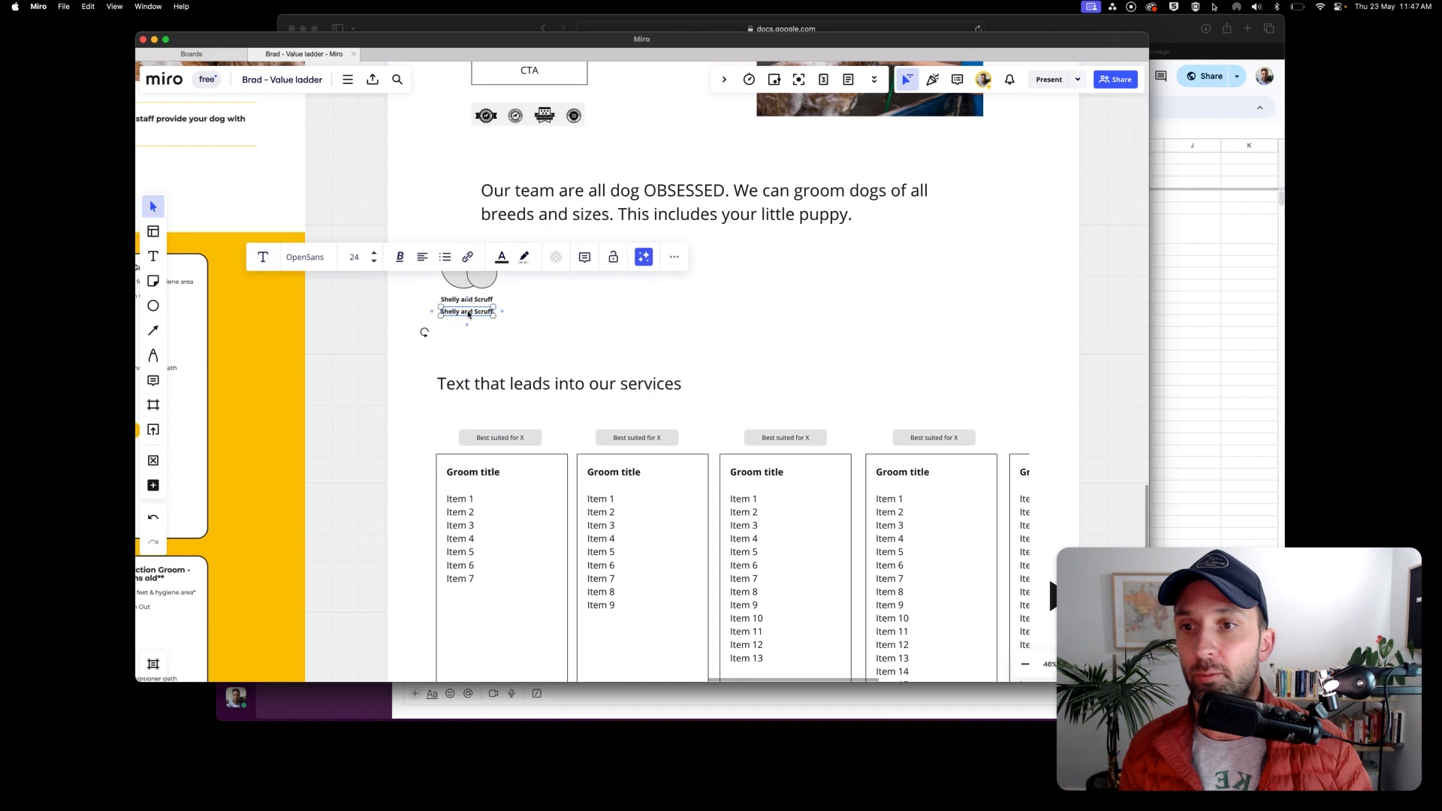
Replace the duplicated lower label under the circles with "X years of experience etc" in regular, non-bold text.
double_click(466, 311)
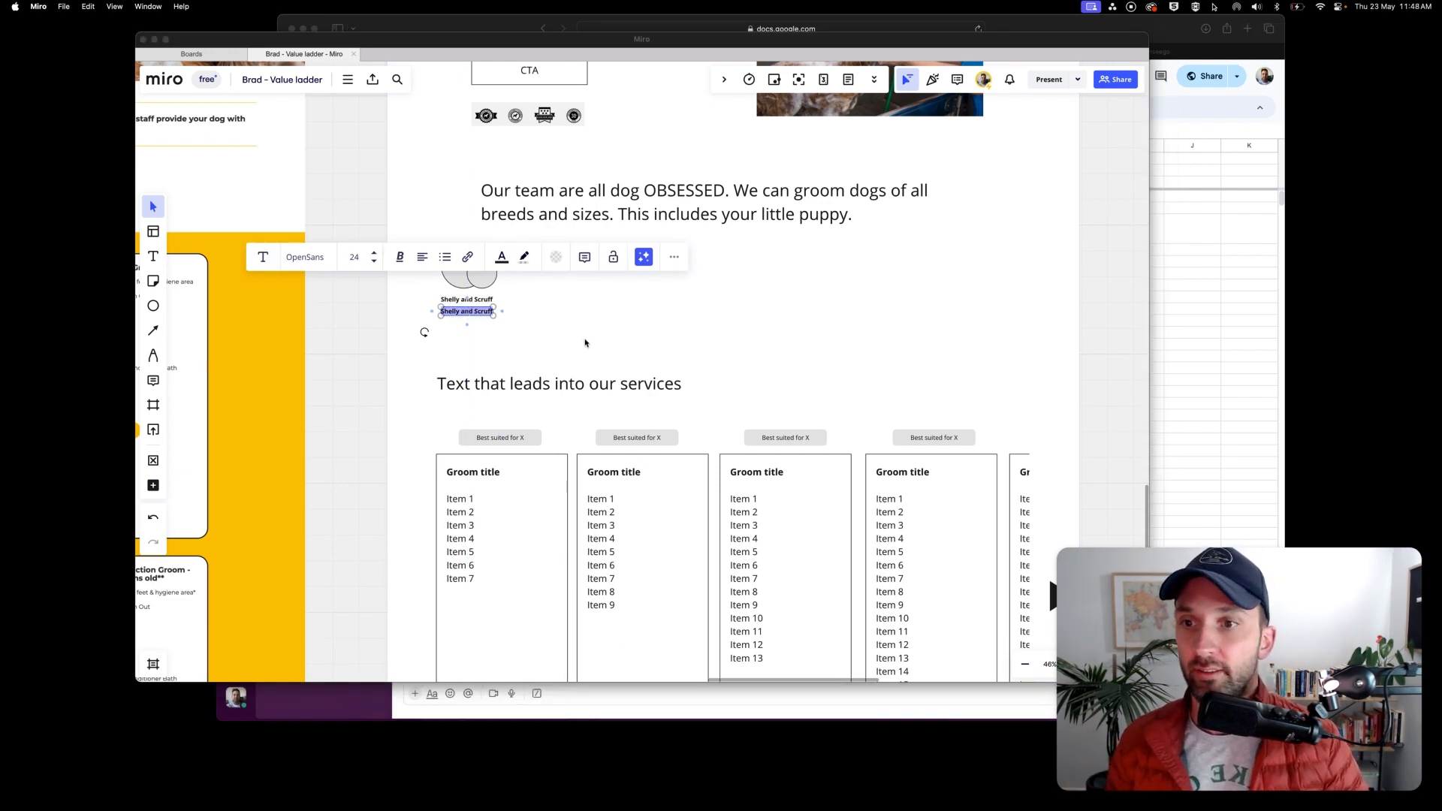
left_click(569, 315)
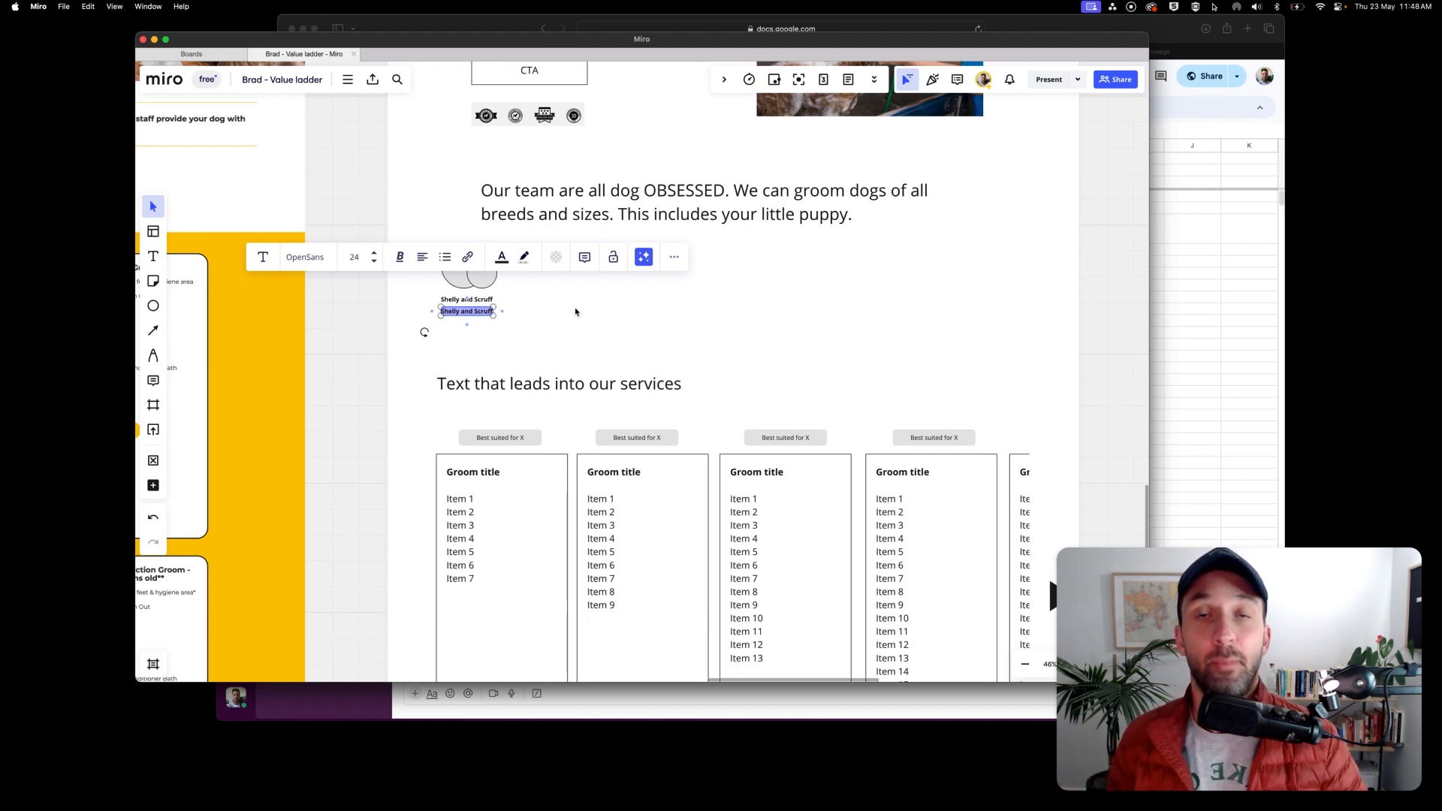
scroll(642, 375, "left", 3)
type("X years of e")
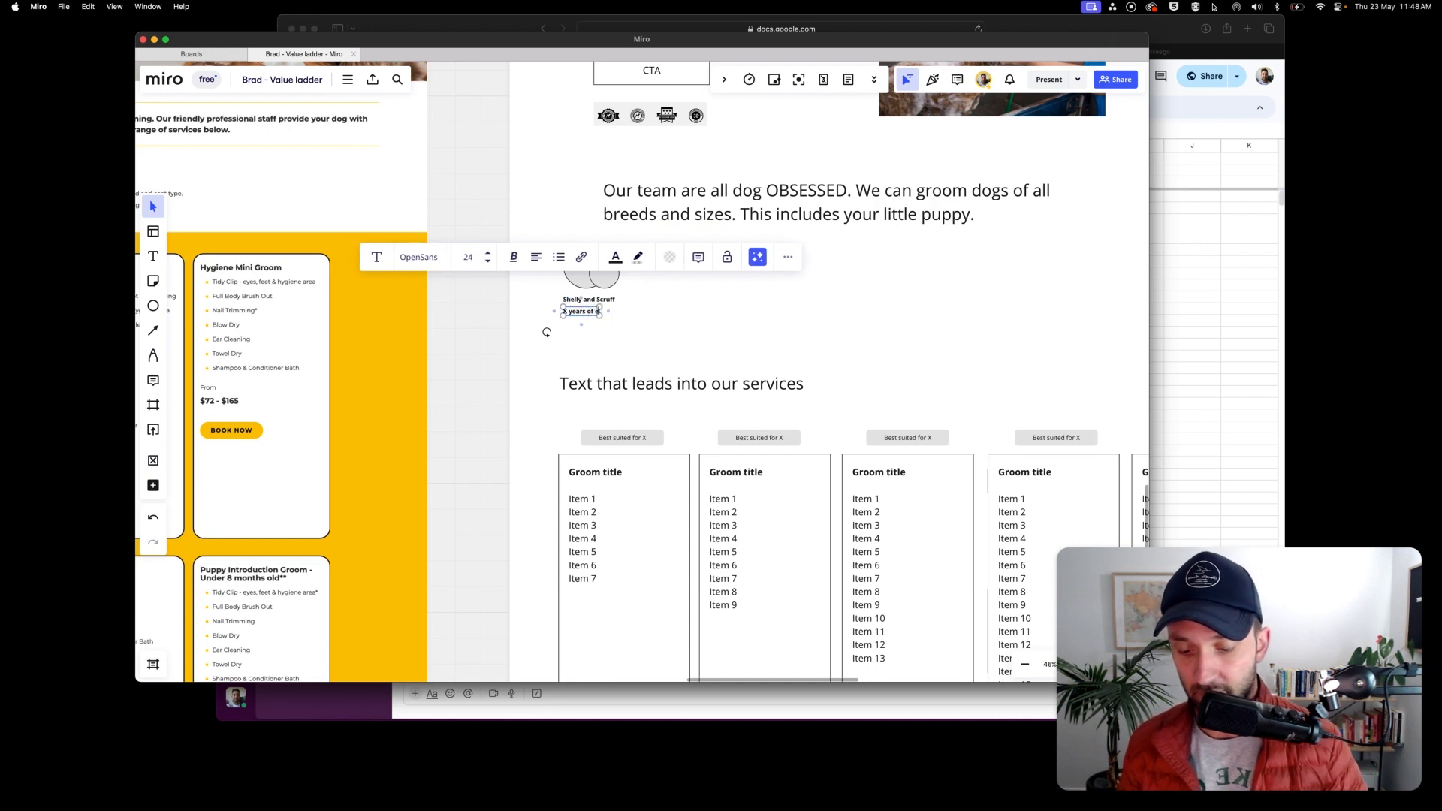
type("xperience")
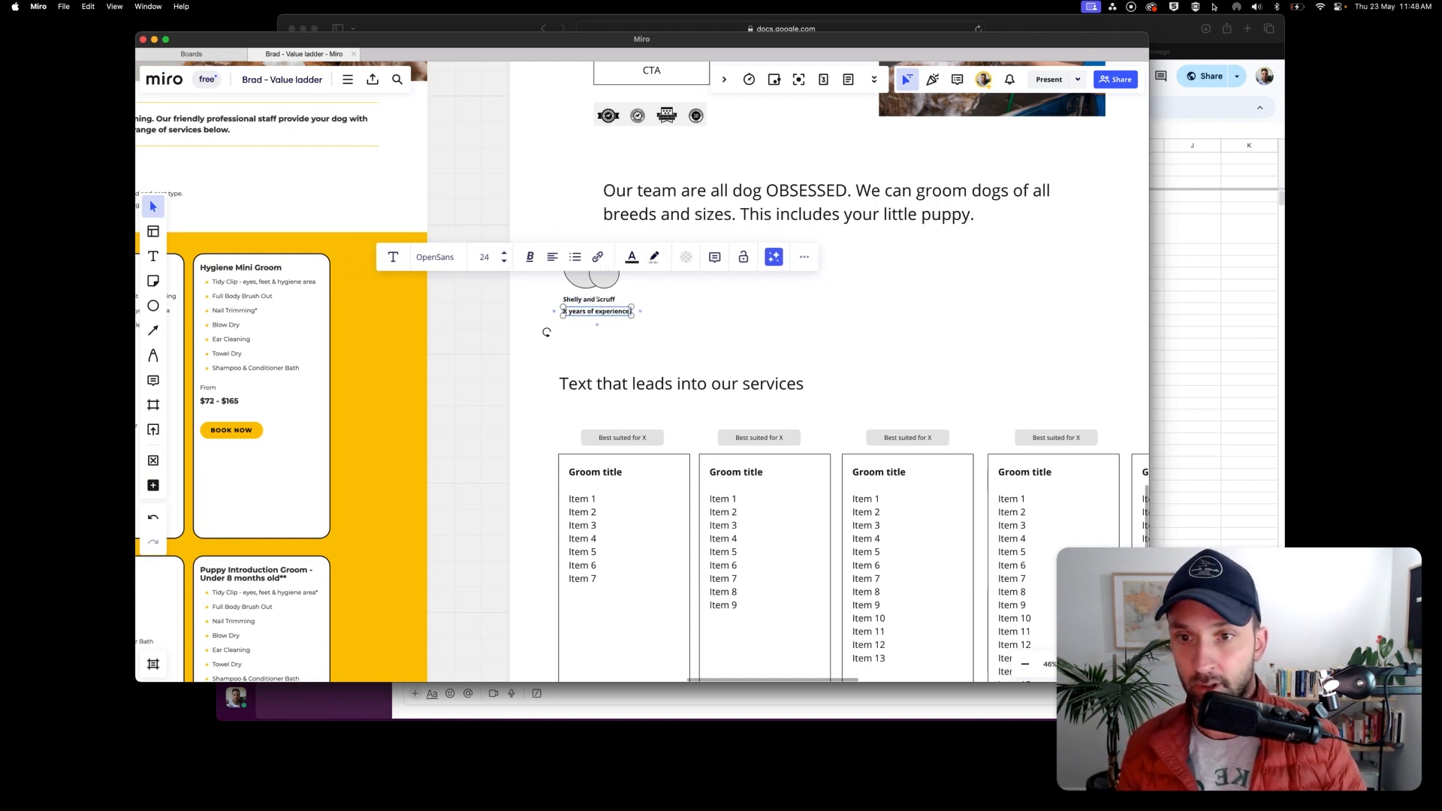
type(" etc")
key("super+a")
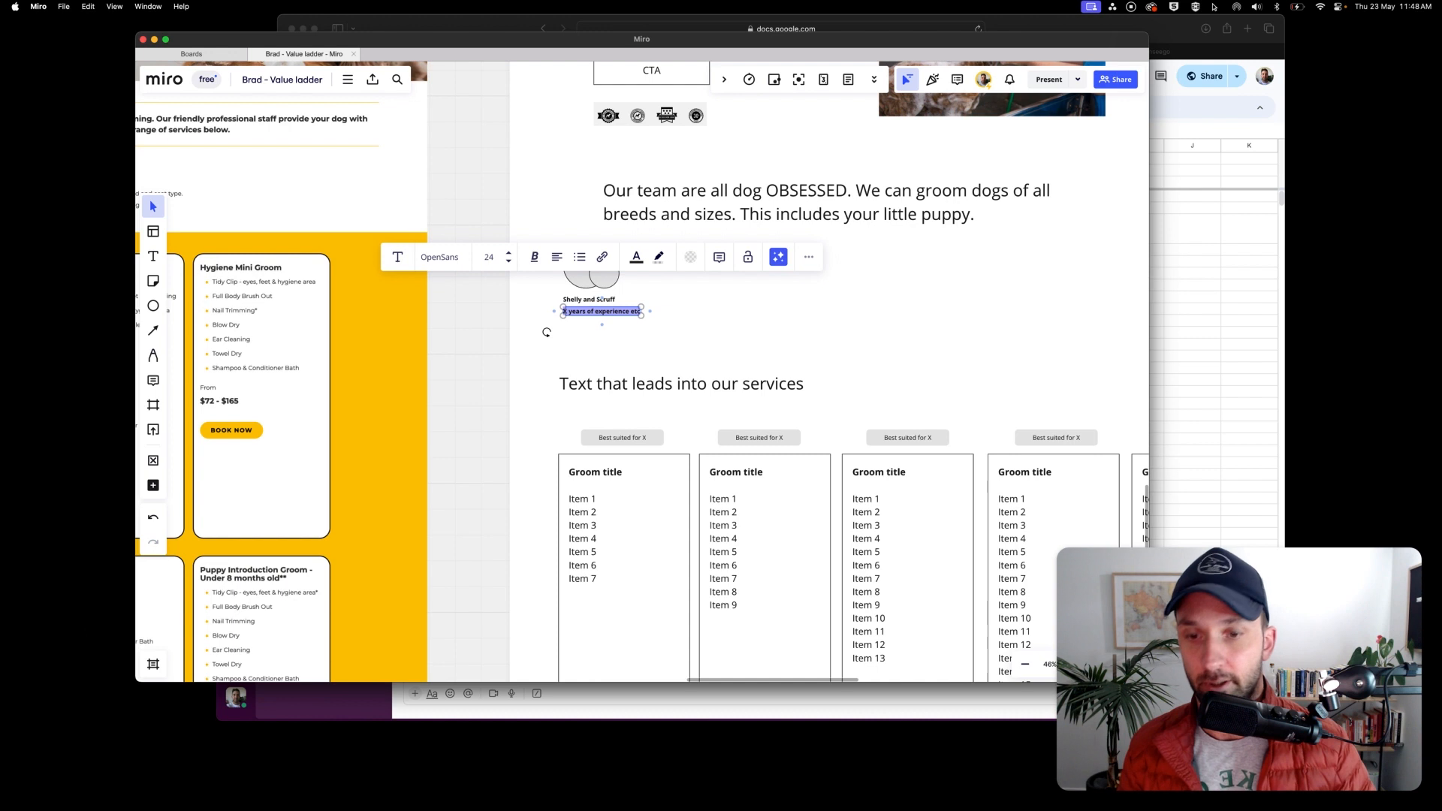
left_click(694, 322)
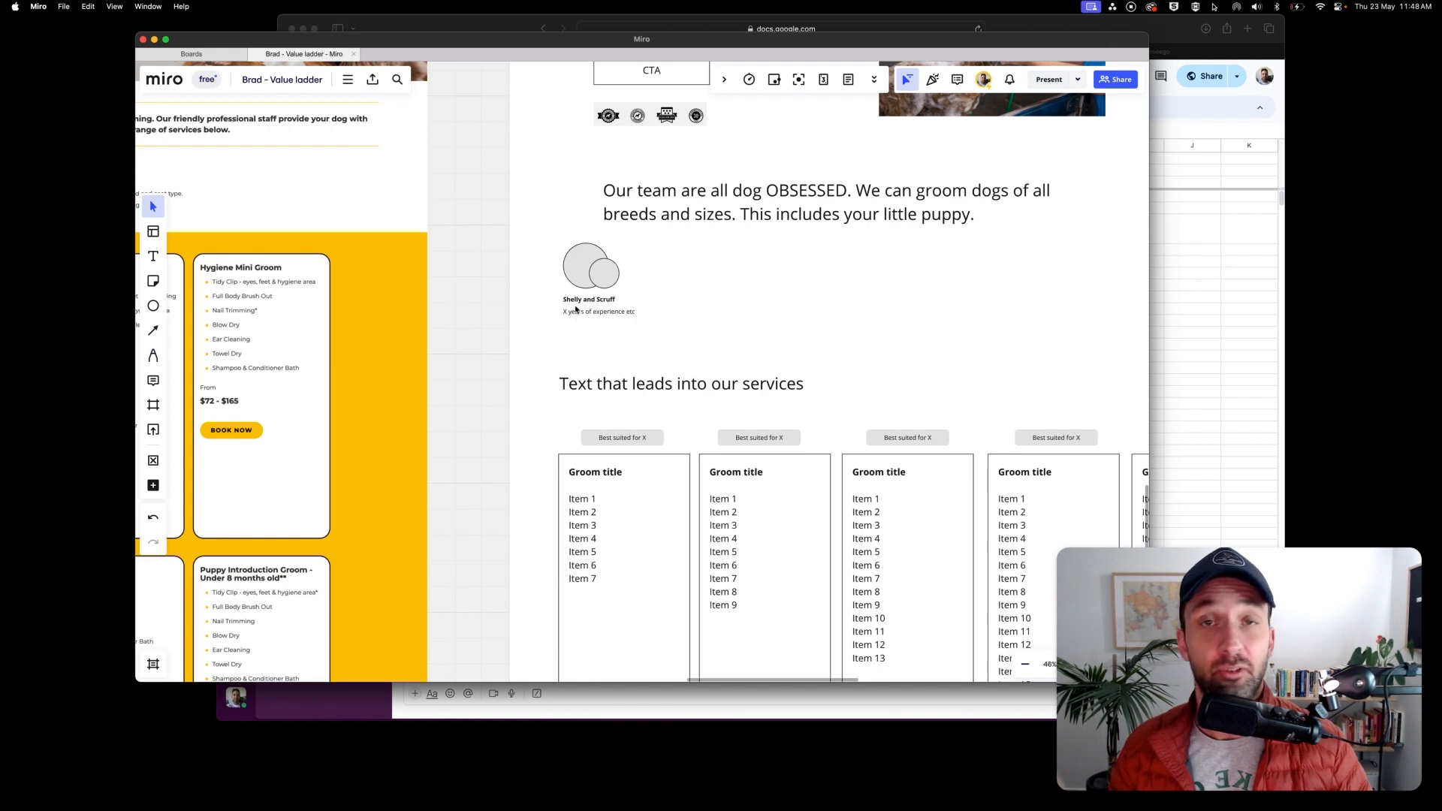
Change the bold label beneath the two circles to the groomer's full name only.
left_click(582, 299)
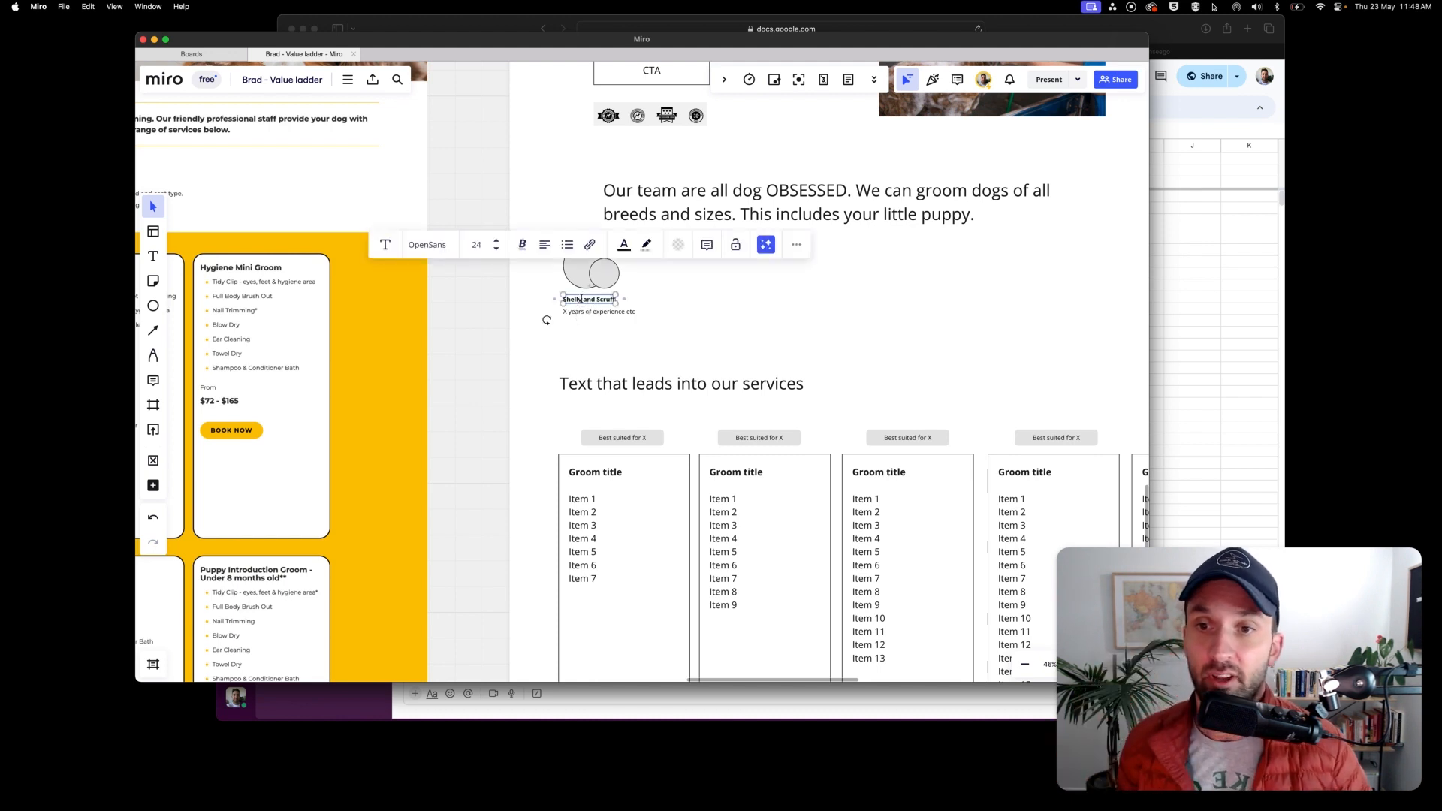
left_click_drag(584, 298, 653, 302)
type("Logan")
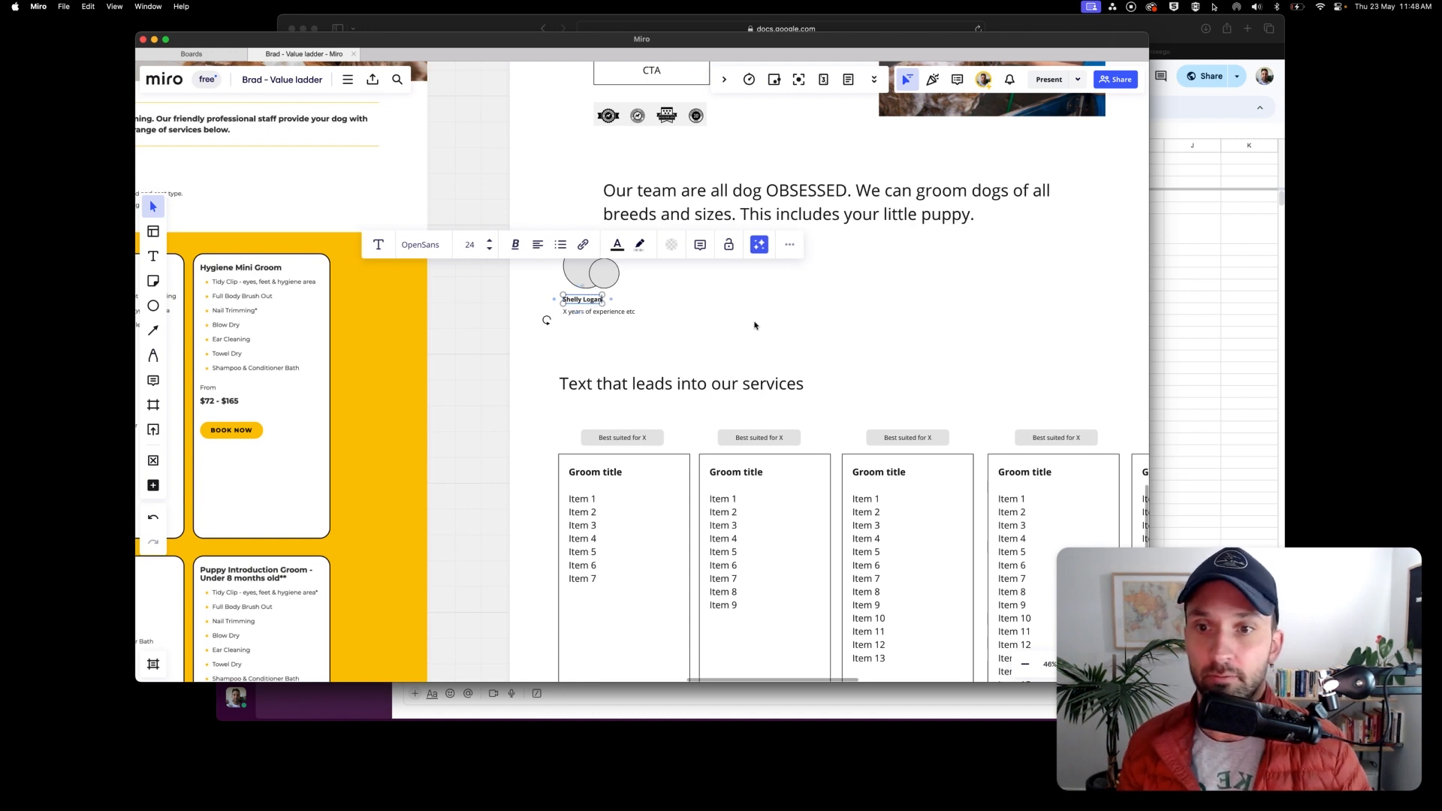
left_click(753, 324)
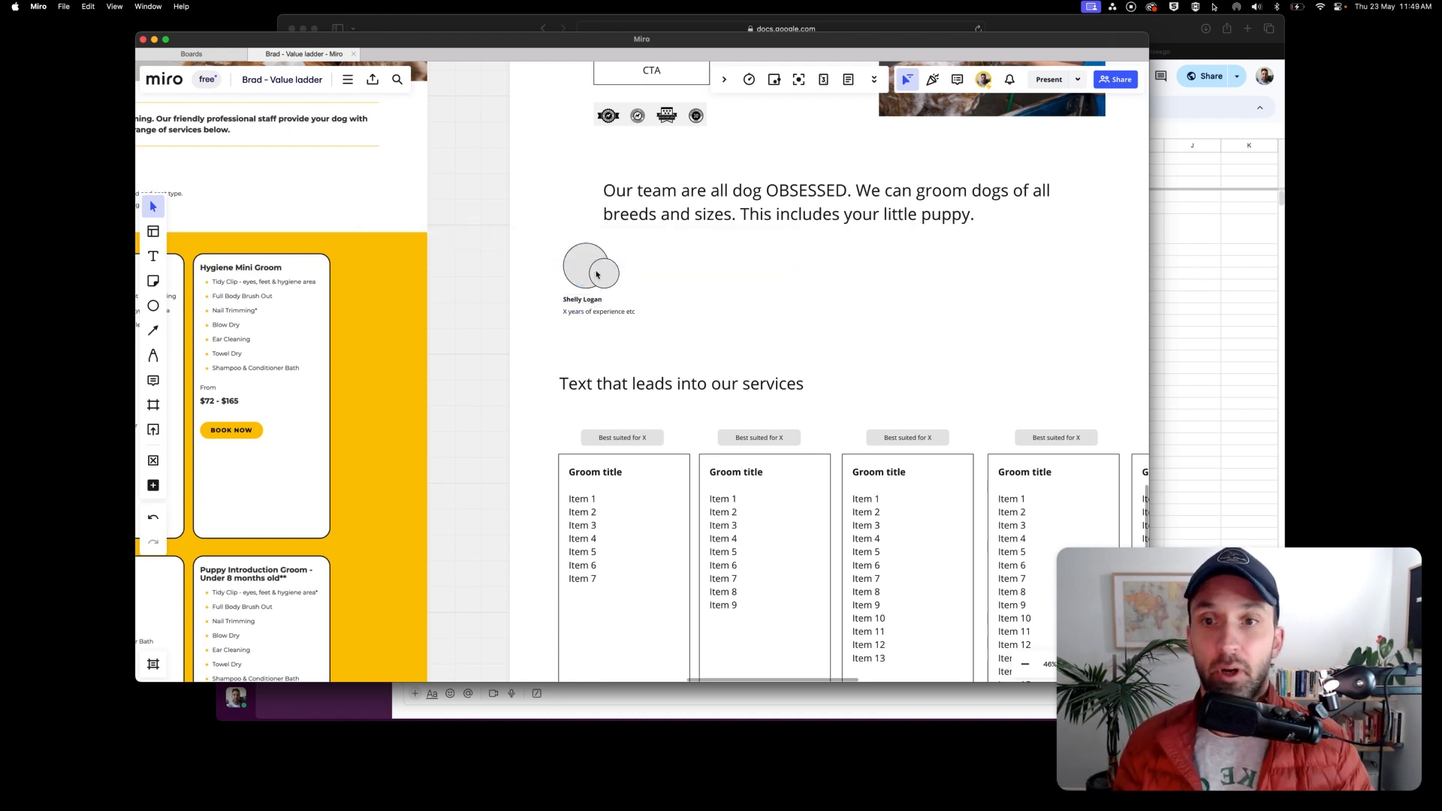
Repeat the groomer profile into an evenly spaced row of six and move the row up closer to the team text.
left_click(584, 312)
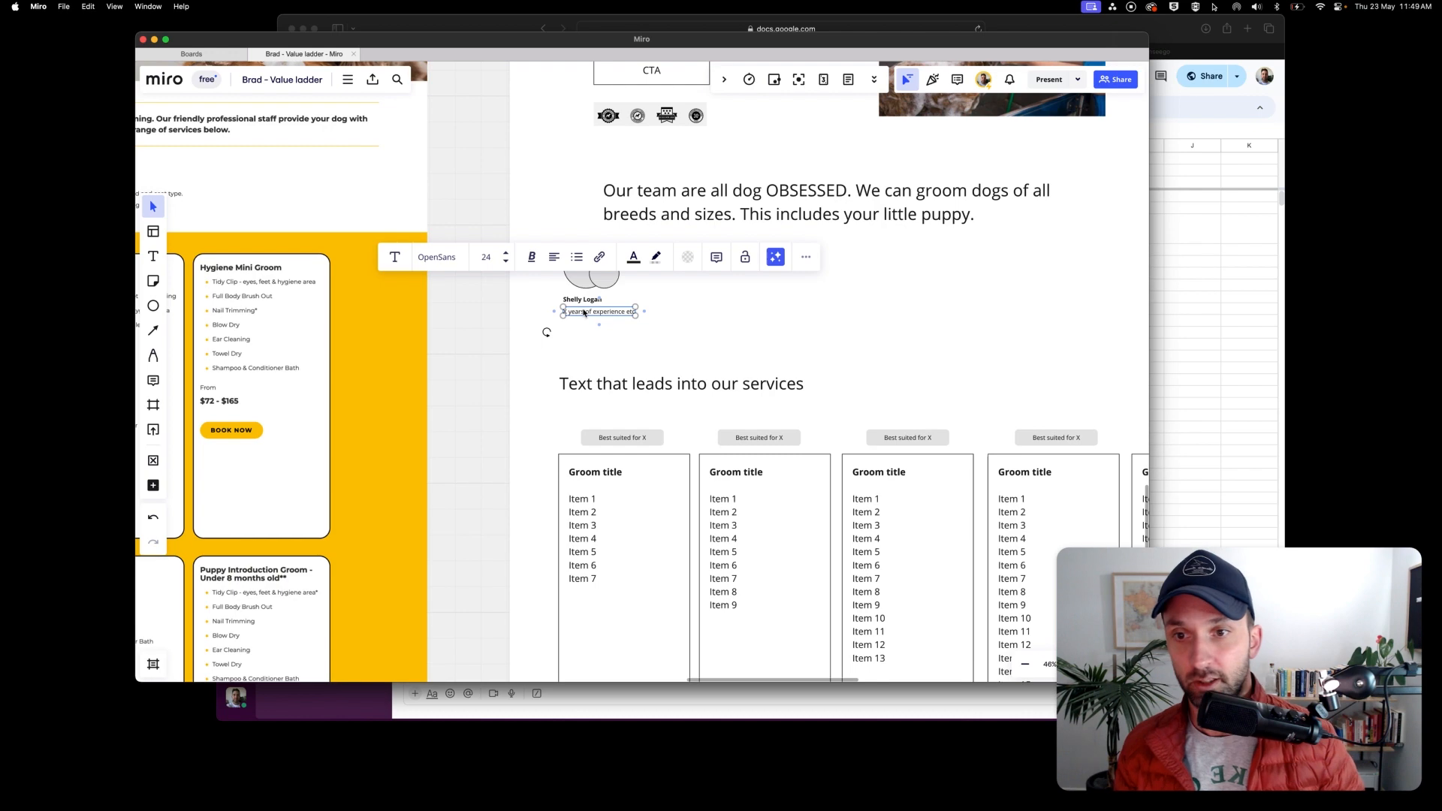
left_click(547, 329)
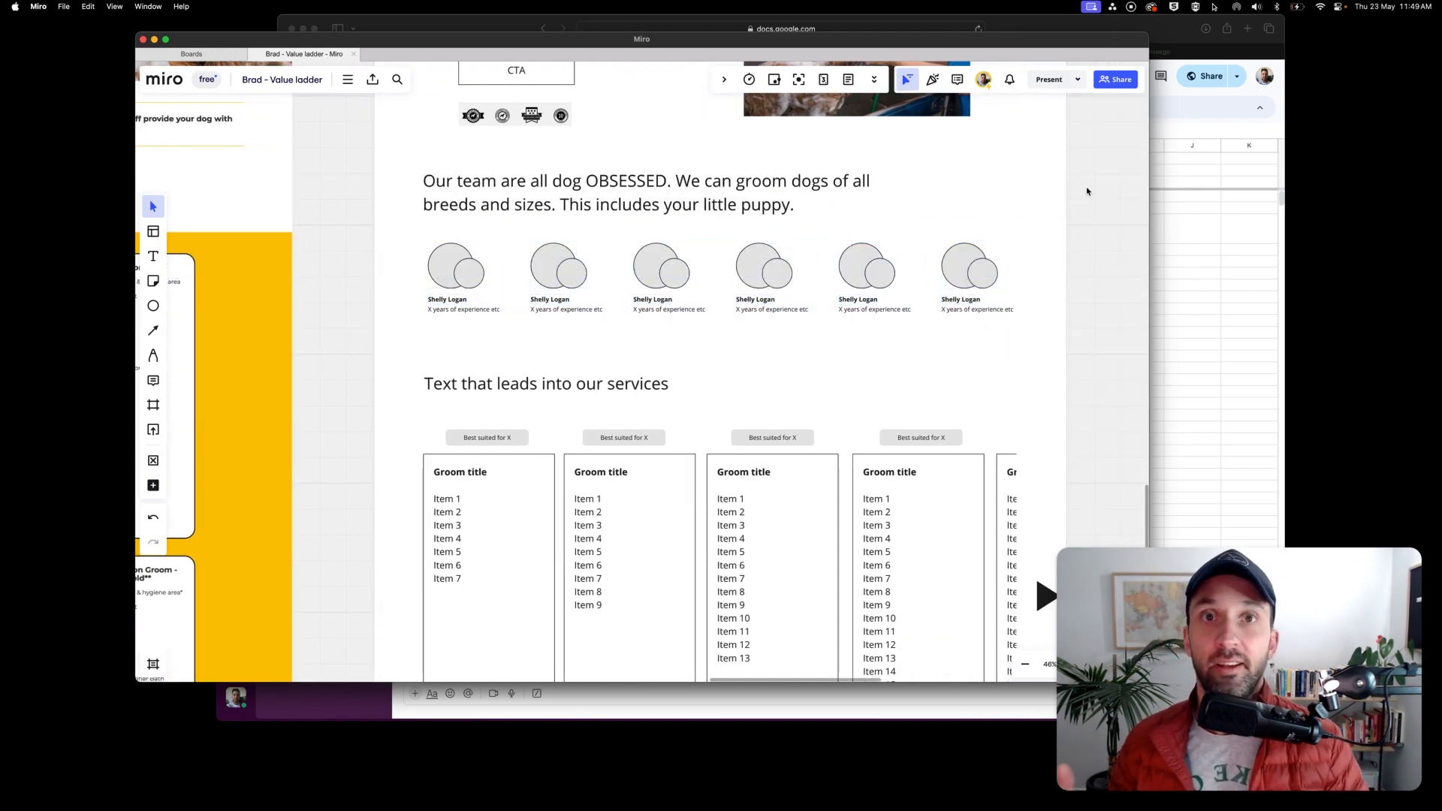
scroll(874, 267, "down", 5)
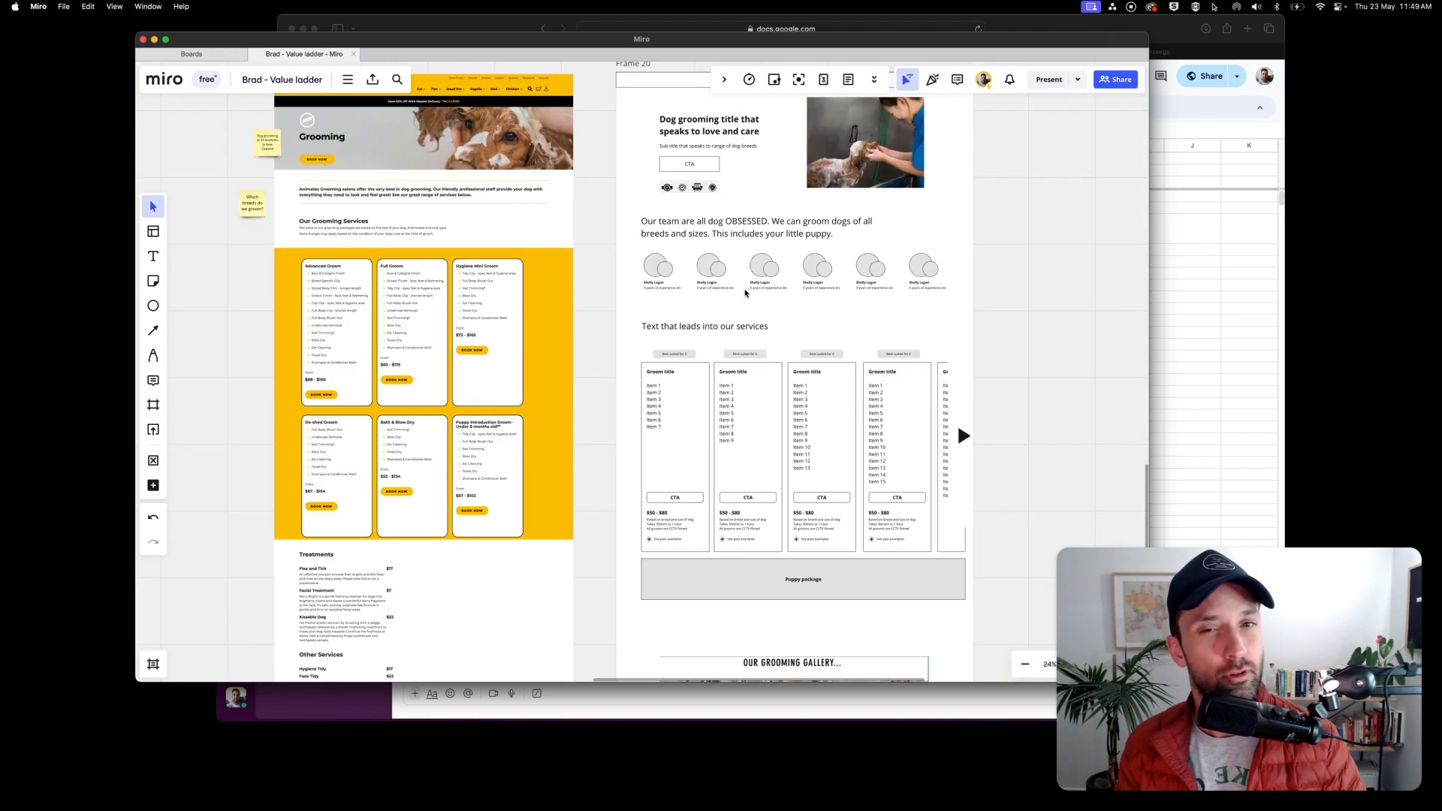
left_click_drag(980, 311, 588, 254)
left_click_drag(719, 272, 719, 264)
left_click(1072, 267)
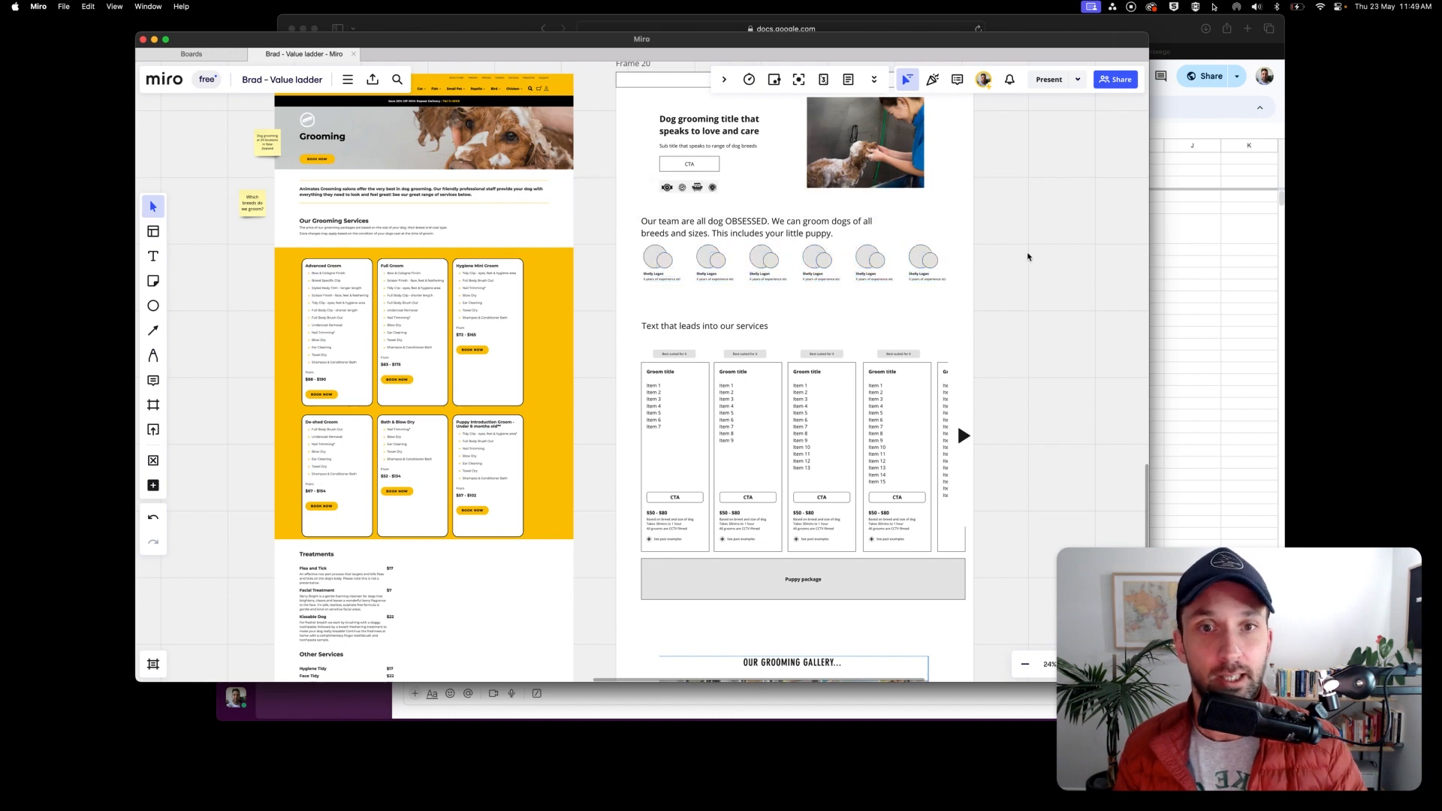
scroll(1027, 256, "up", 5)
scroll(1028, 257, "down", 2)
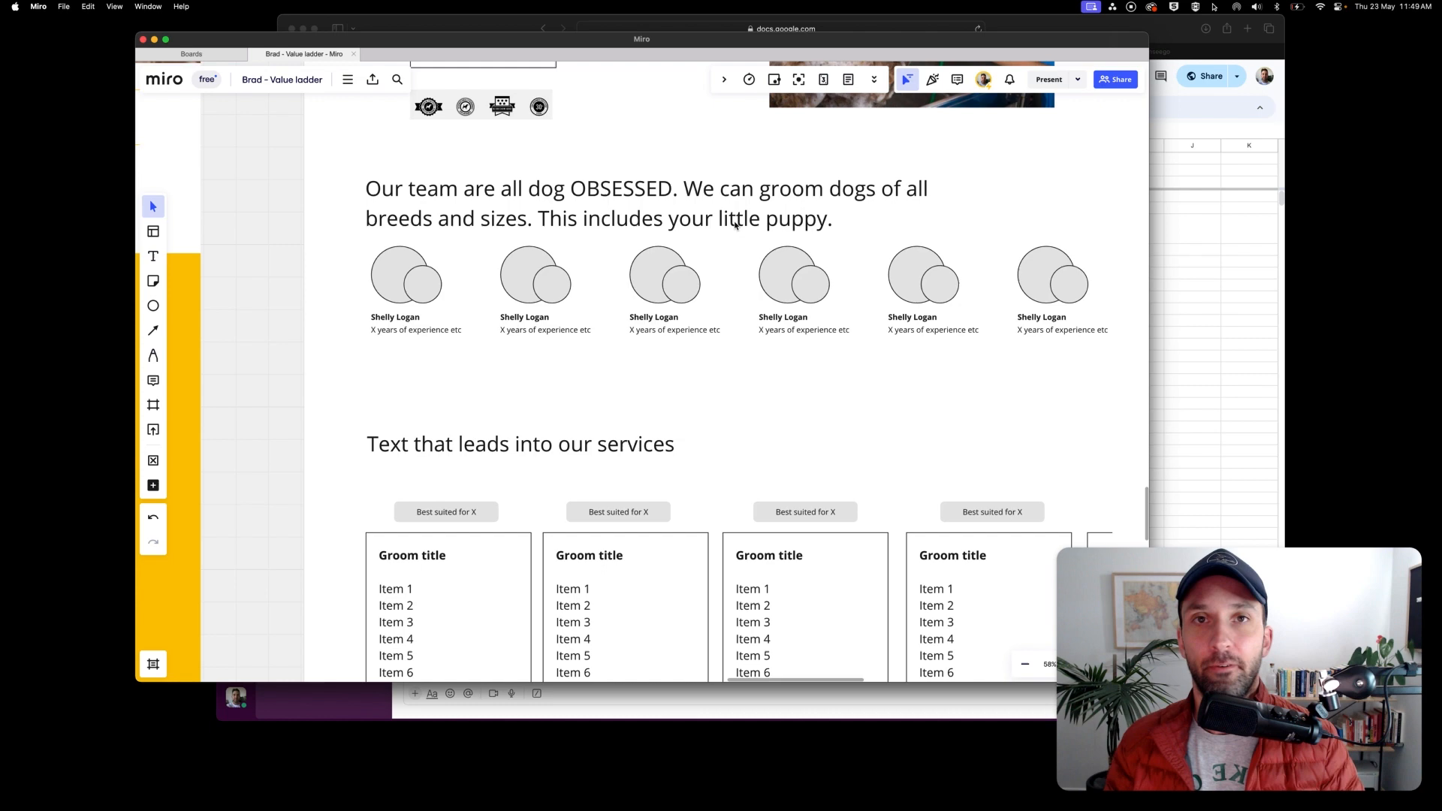
Switch to the teardown spreadsheet in Google Sheets, strike through "How experienced are the groomers?" and check the remaining questions.
key("super+Tab")
left_click(349, 407)
key("super+shift+x")
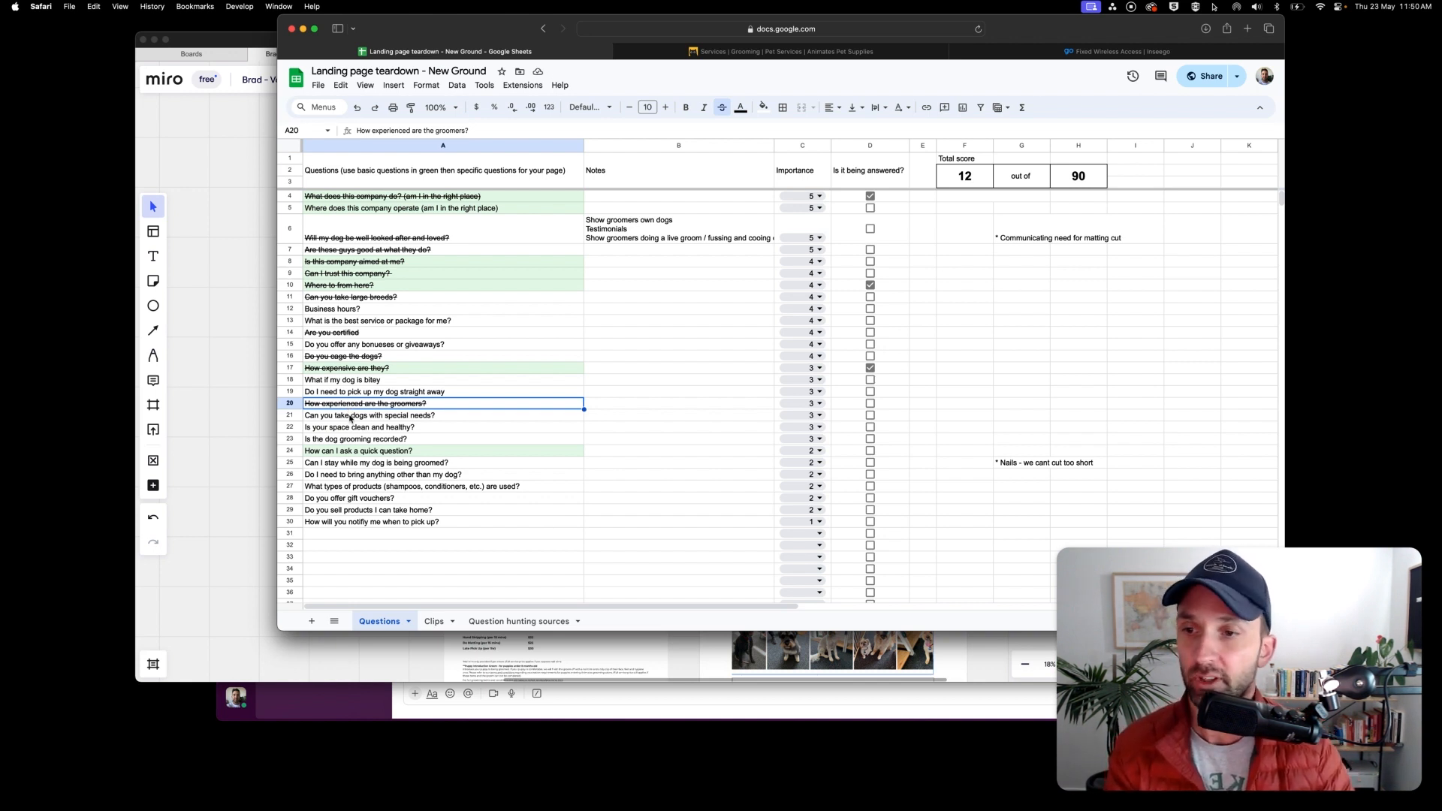
left_click(356, 381)
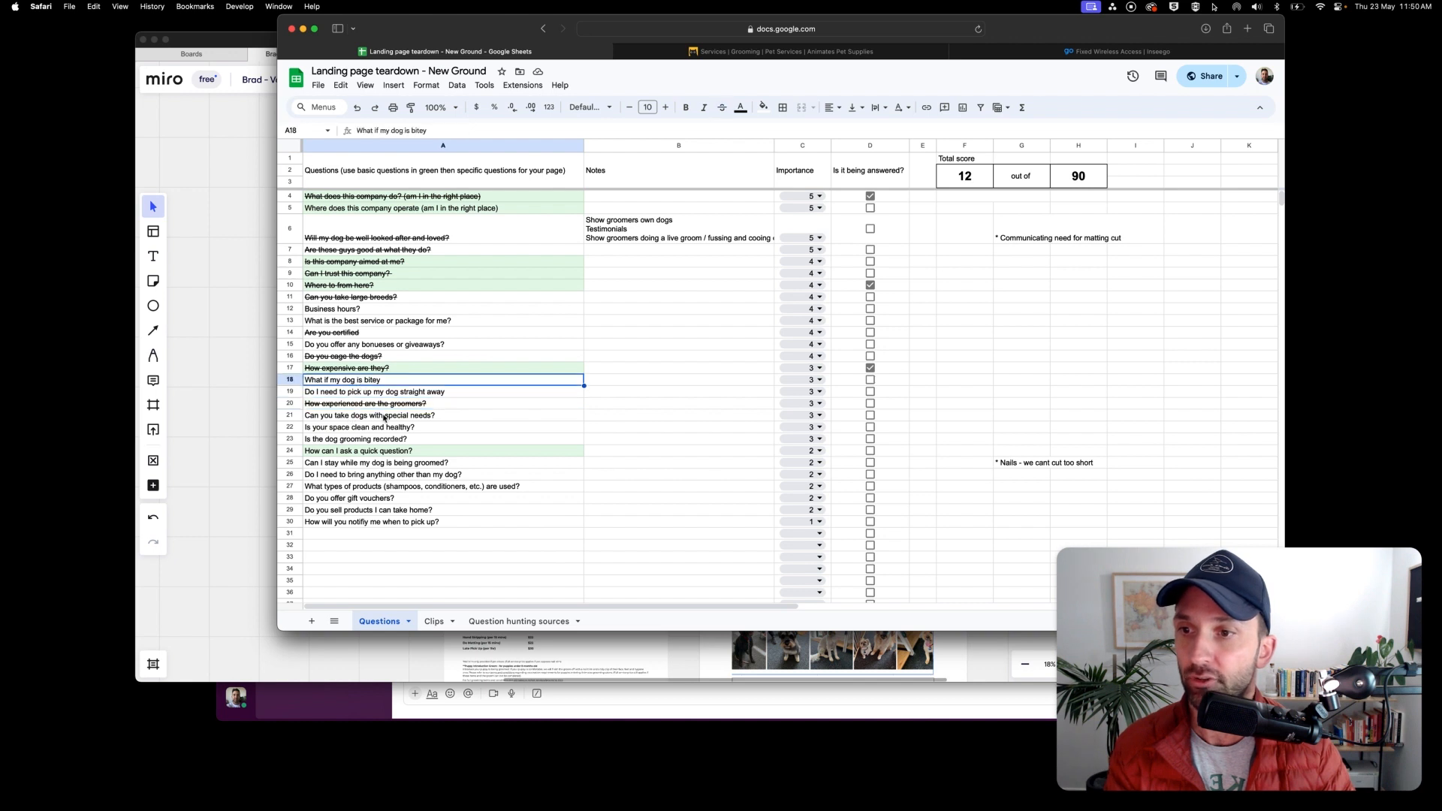
left_click(389, 417)
left_click(399, 464)
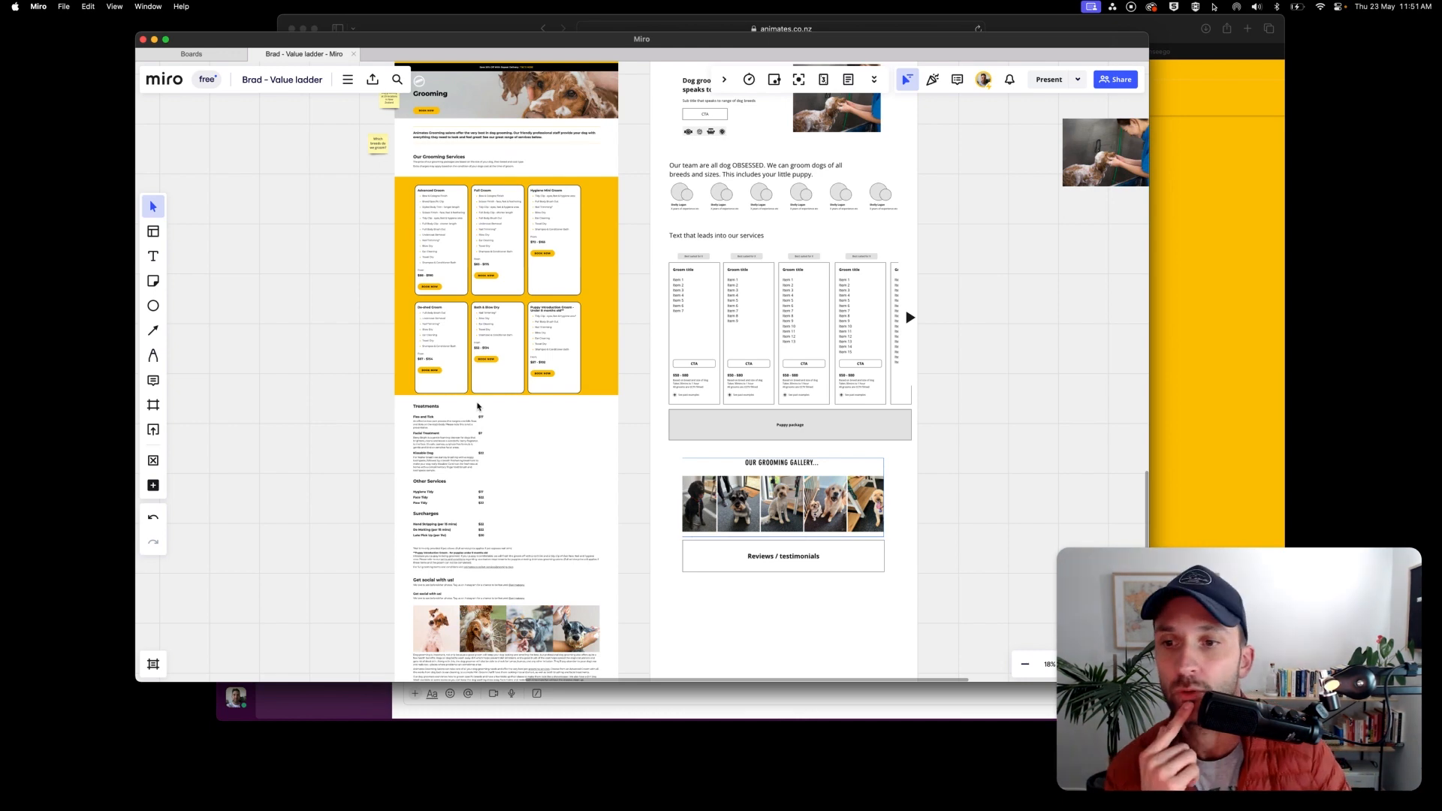
In Miro, add a grey "Add ons and treatments" block between the Puppy package banner and the grooming gallery.
scroll(440, 422, "up", 5)
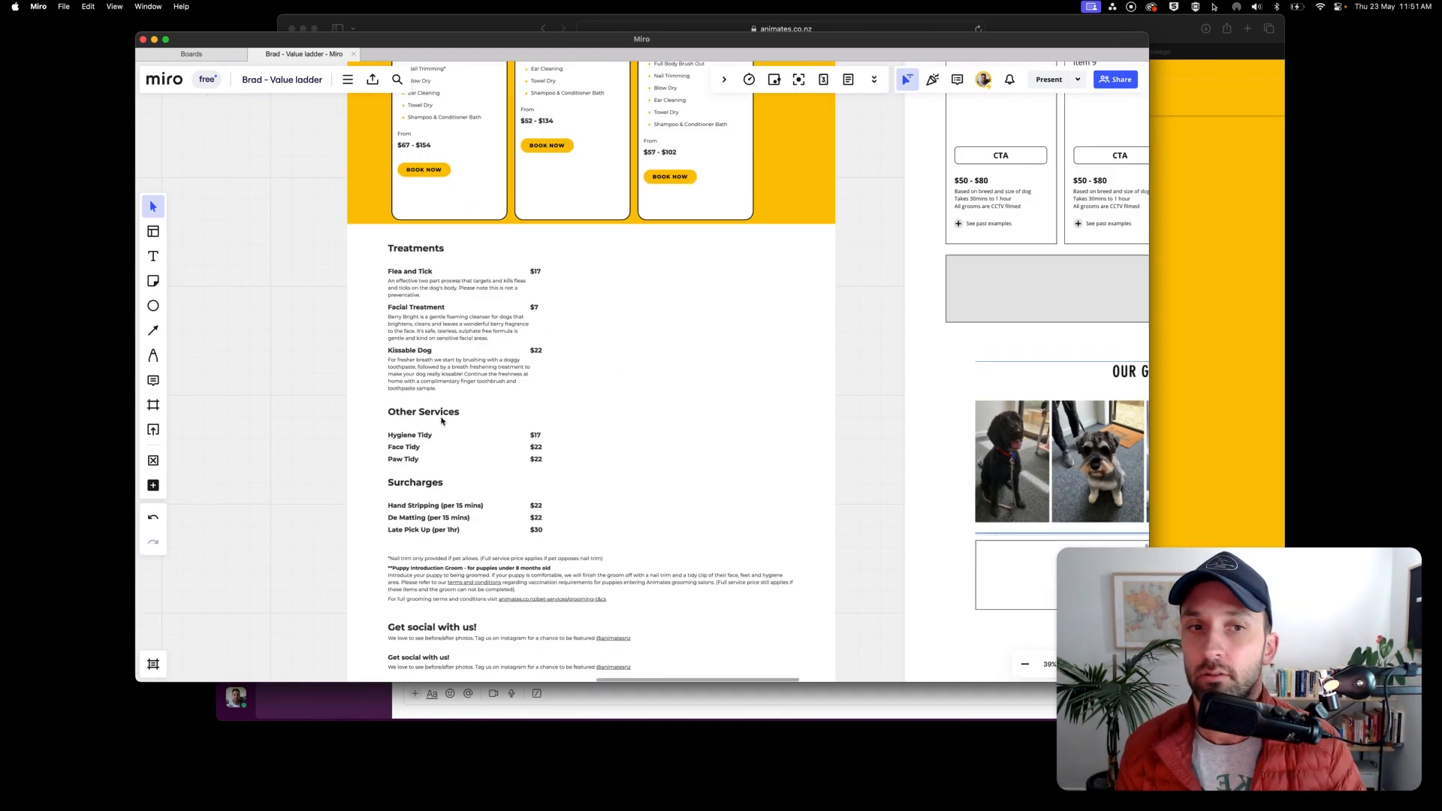
scroll(601, 317, "right", 10)
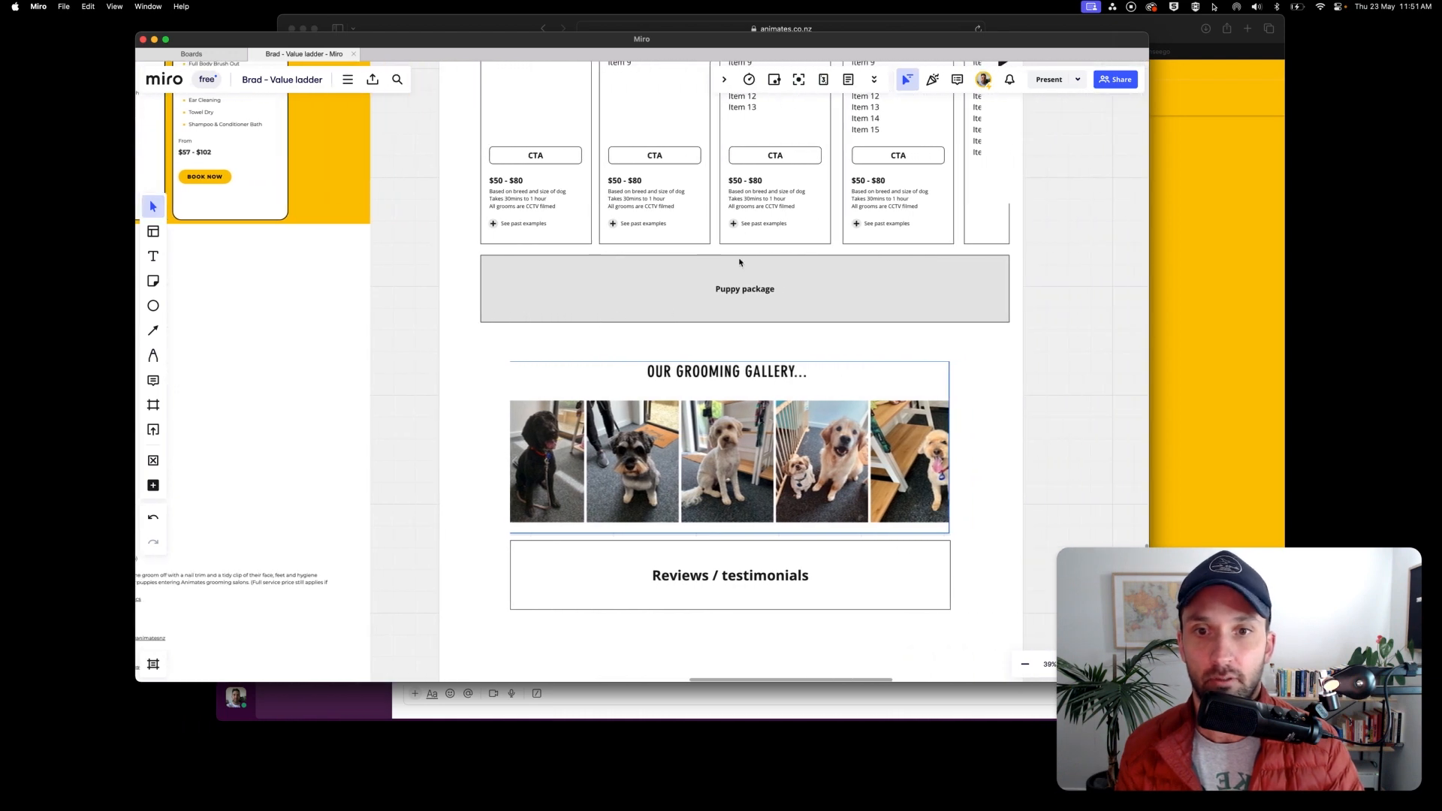
left_click(701, 383)
scroll(775, 335, "up", 2)
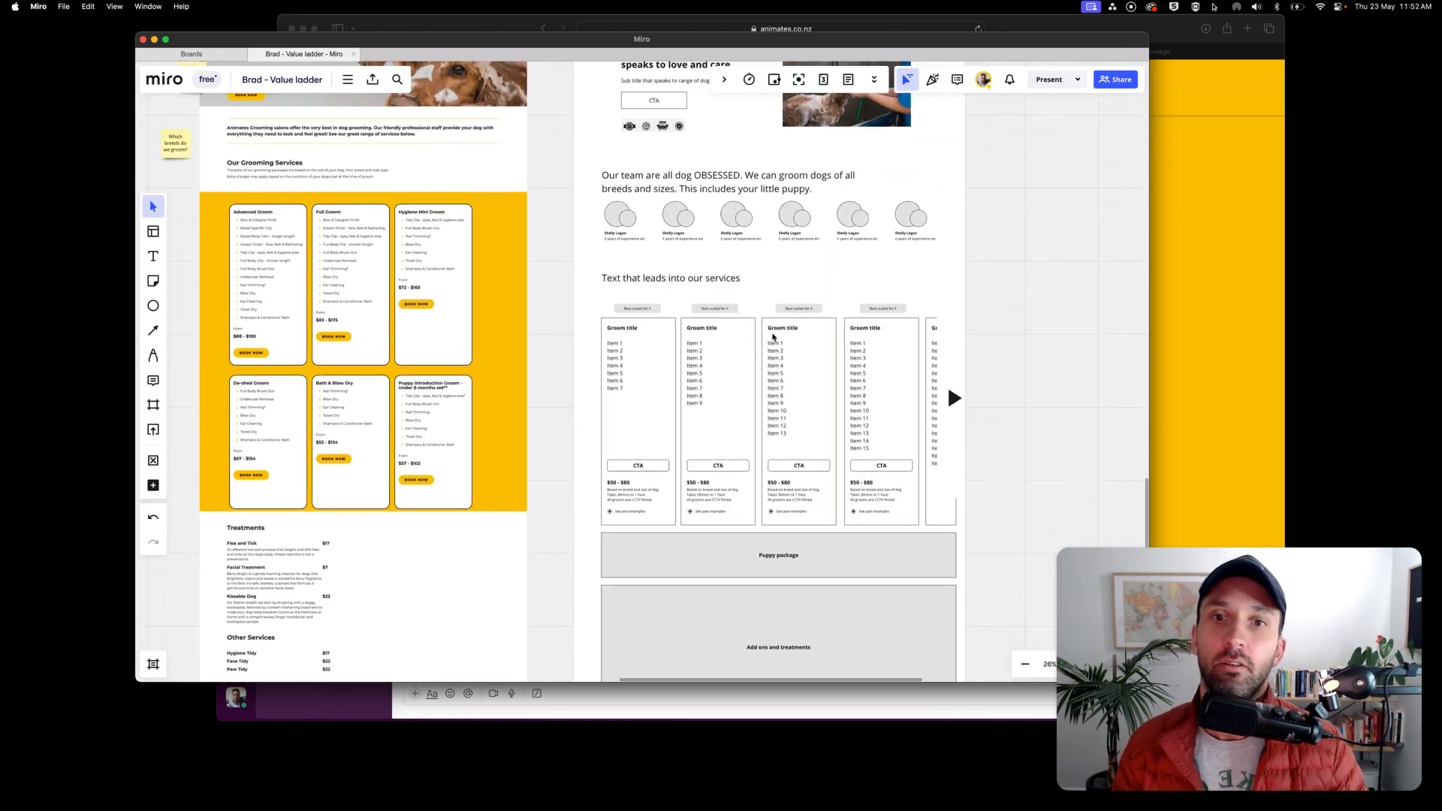
Move the grooming gallery and the Reviews / testimonials box down together to widen the gap below the add-ons block.
scroll(774, 336, "down", 3)
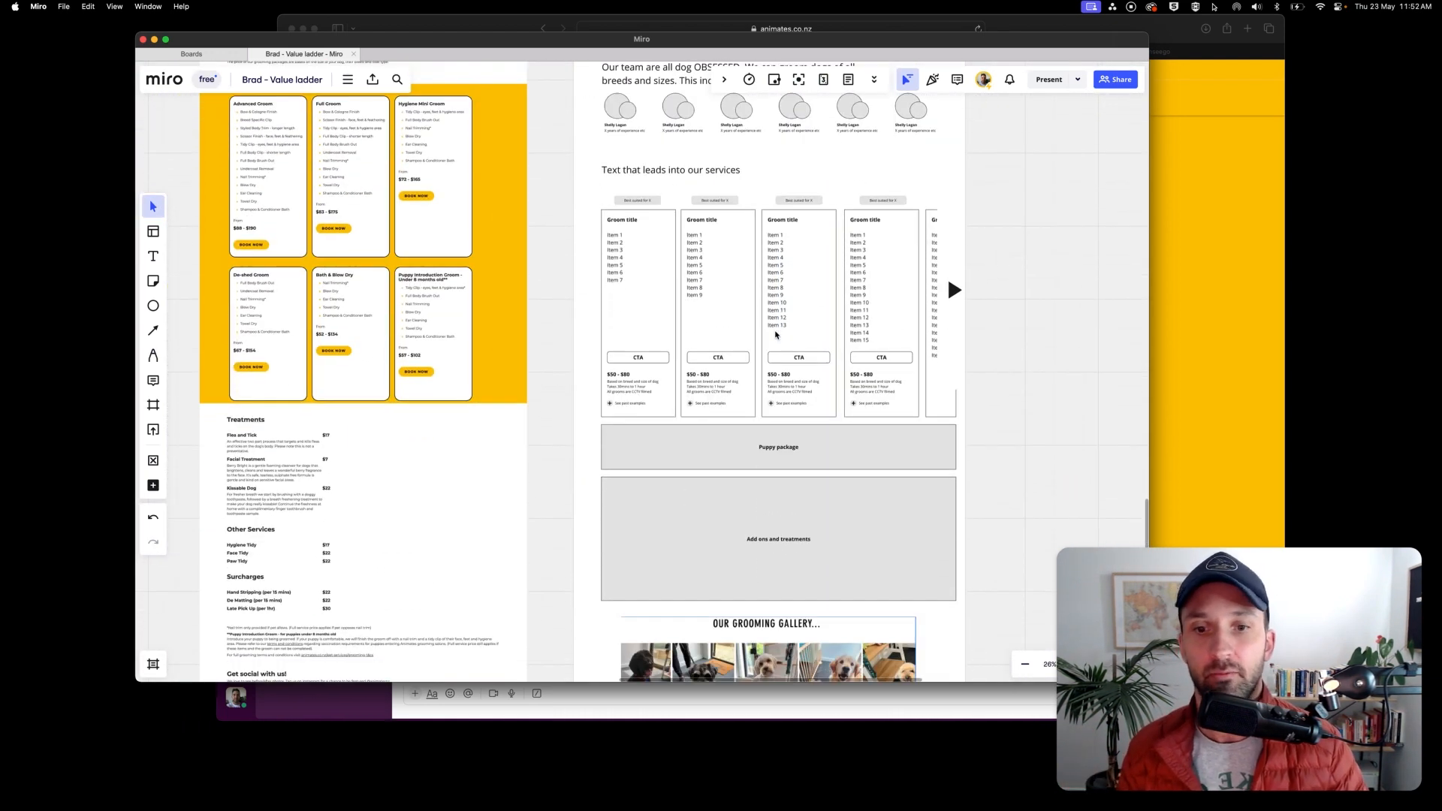
scroll(773, 340, "down", 8)
left_click(787, 331)
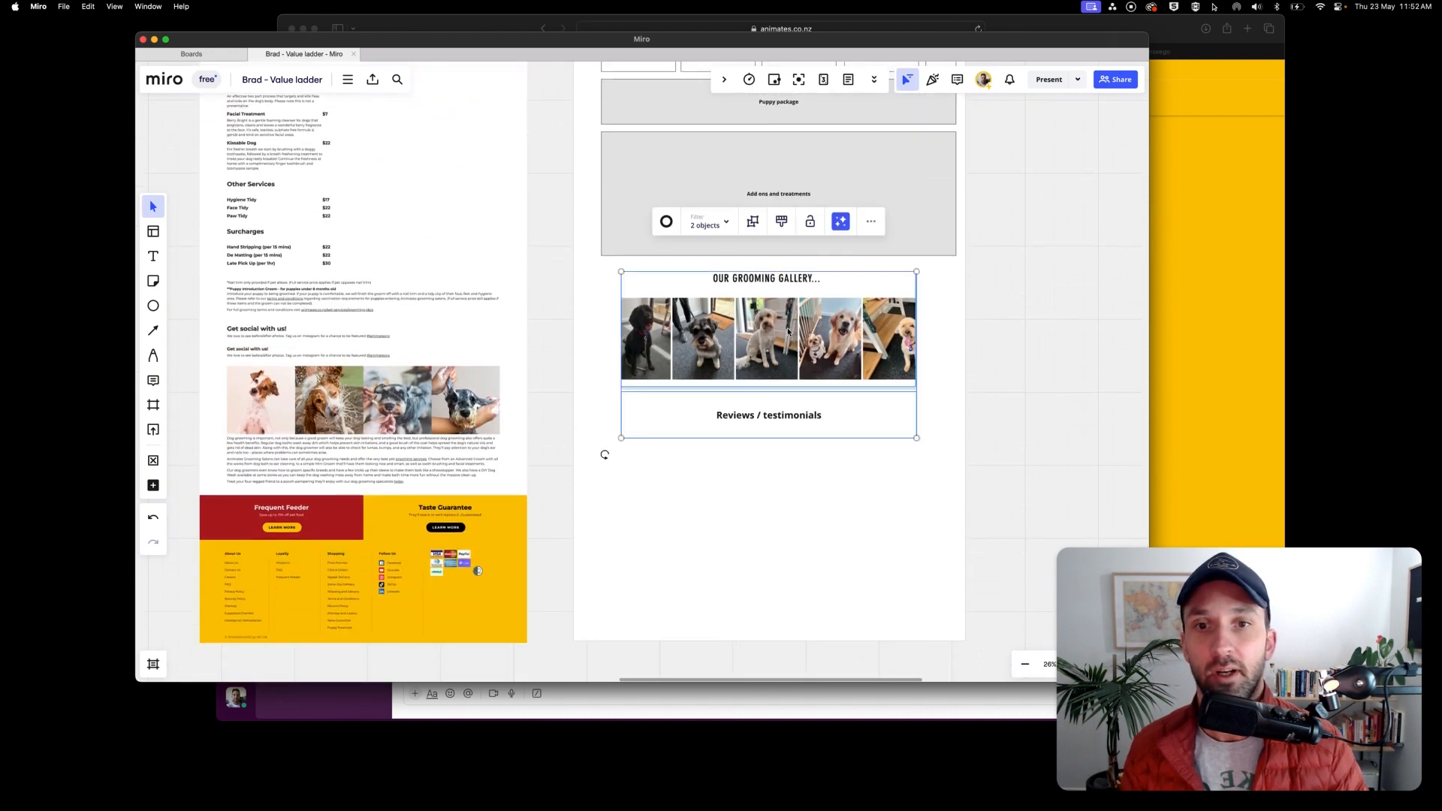
left_click_drag(788, 328, 789, 345)
left_click(1014, 308)
Raise the services heading and add a copy beneath it reading "See our doggy gallery" at font size 48.
scroll(860, 305, "up", 11)
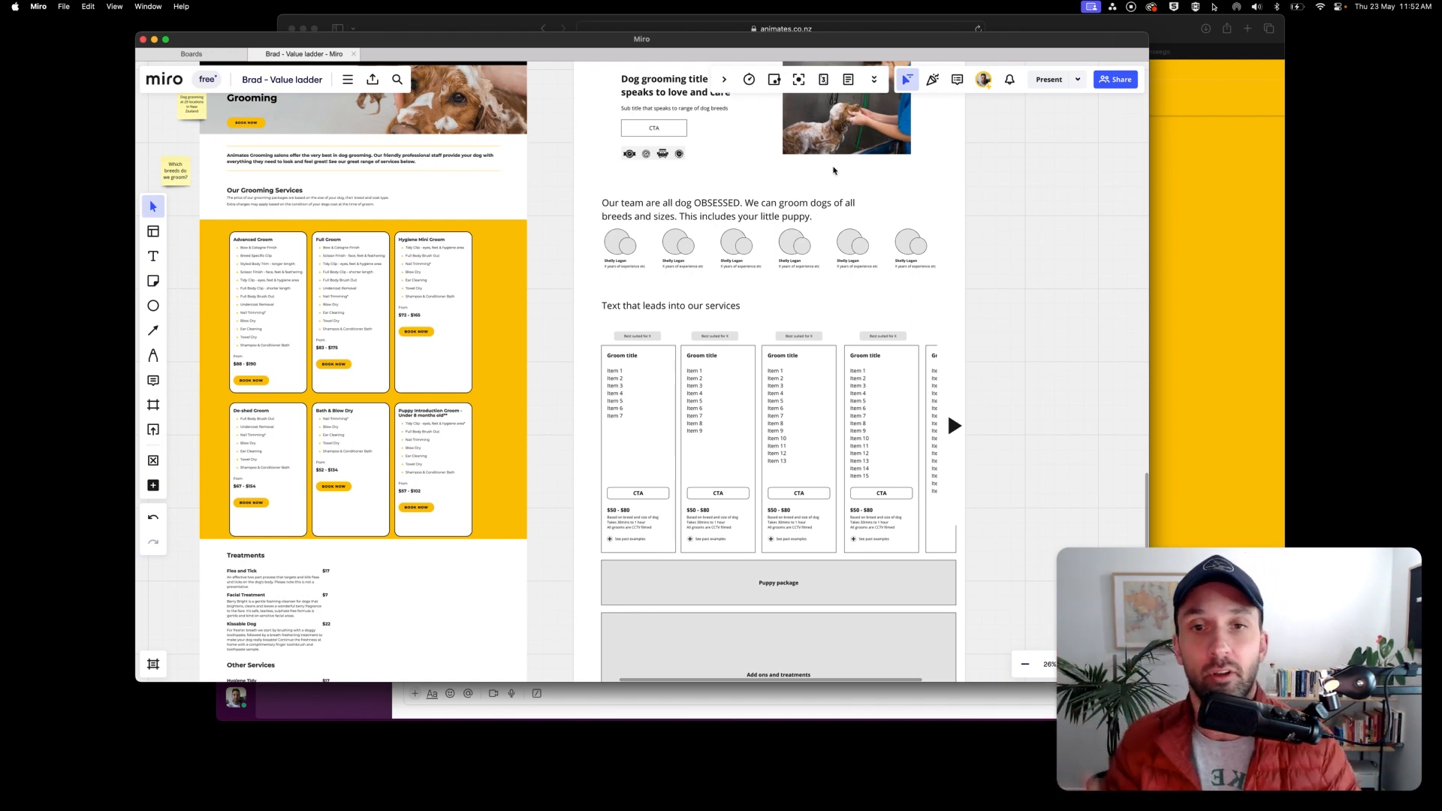
scroll(845, 170, "up", 4)
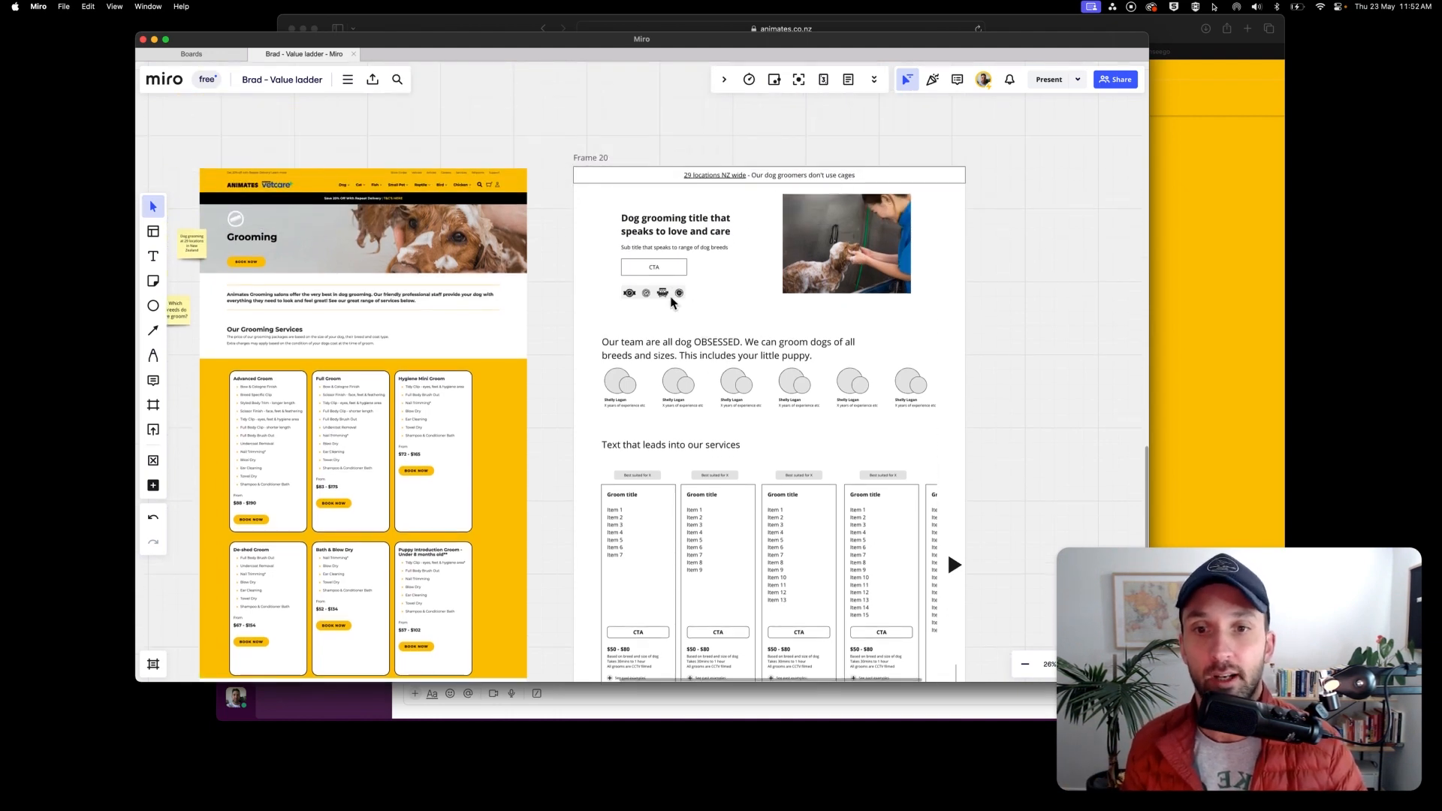
scroll(675, 300, "down", 6)
left_click(652, 245)
scroll(651, 244, "up", 5)
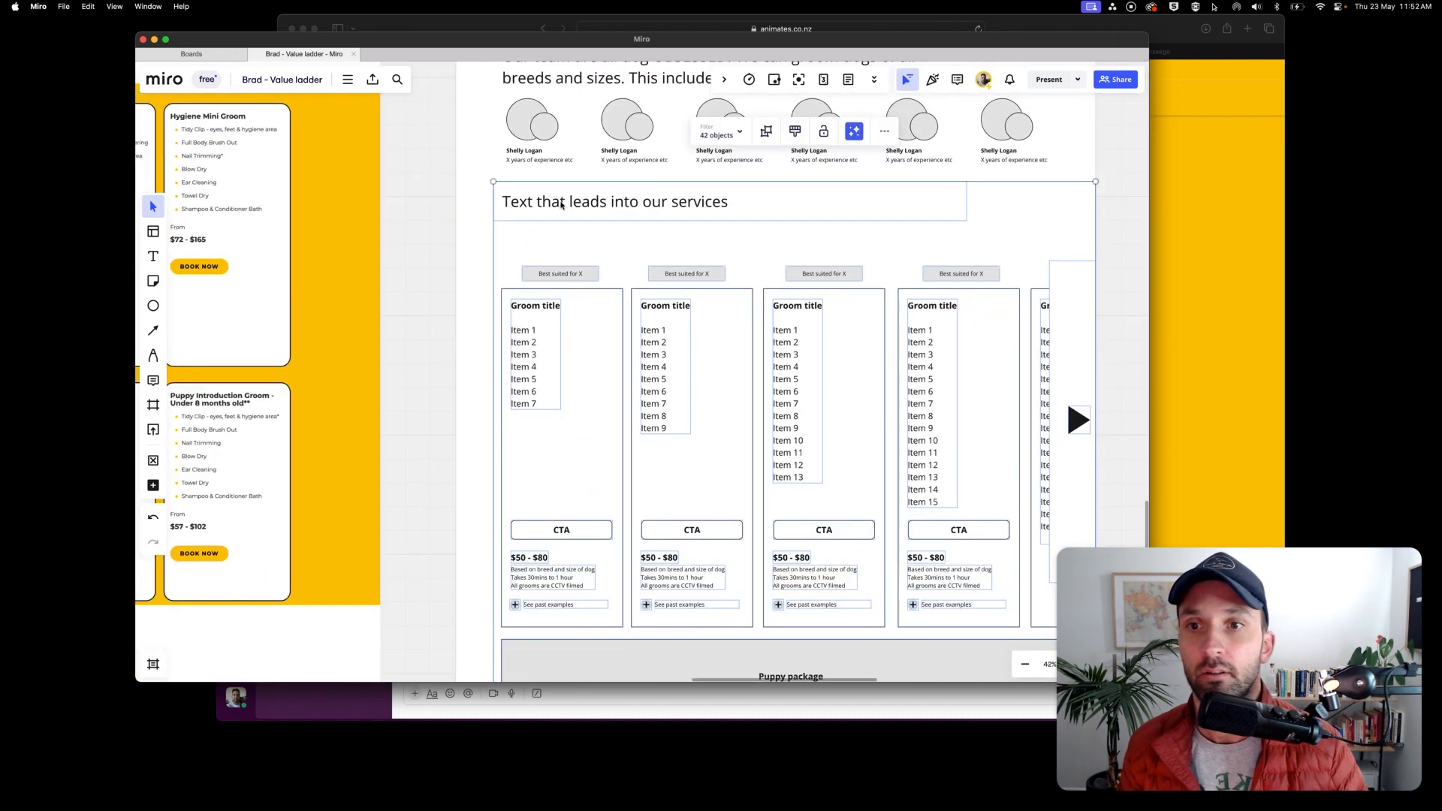
left_click(563, 204)
left_click_drag(575, 204, 570, 234)
double_click(569, 233)
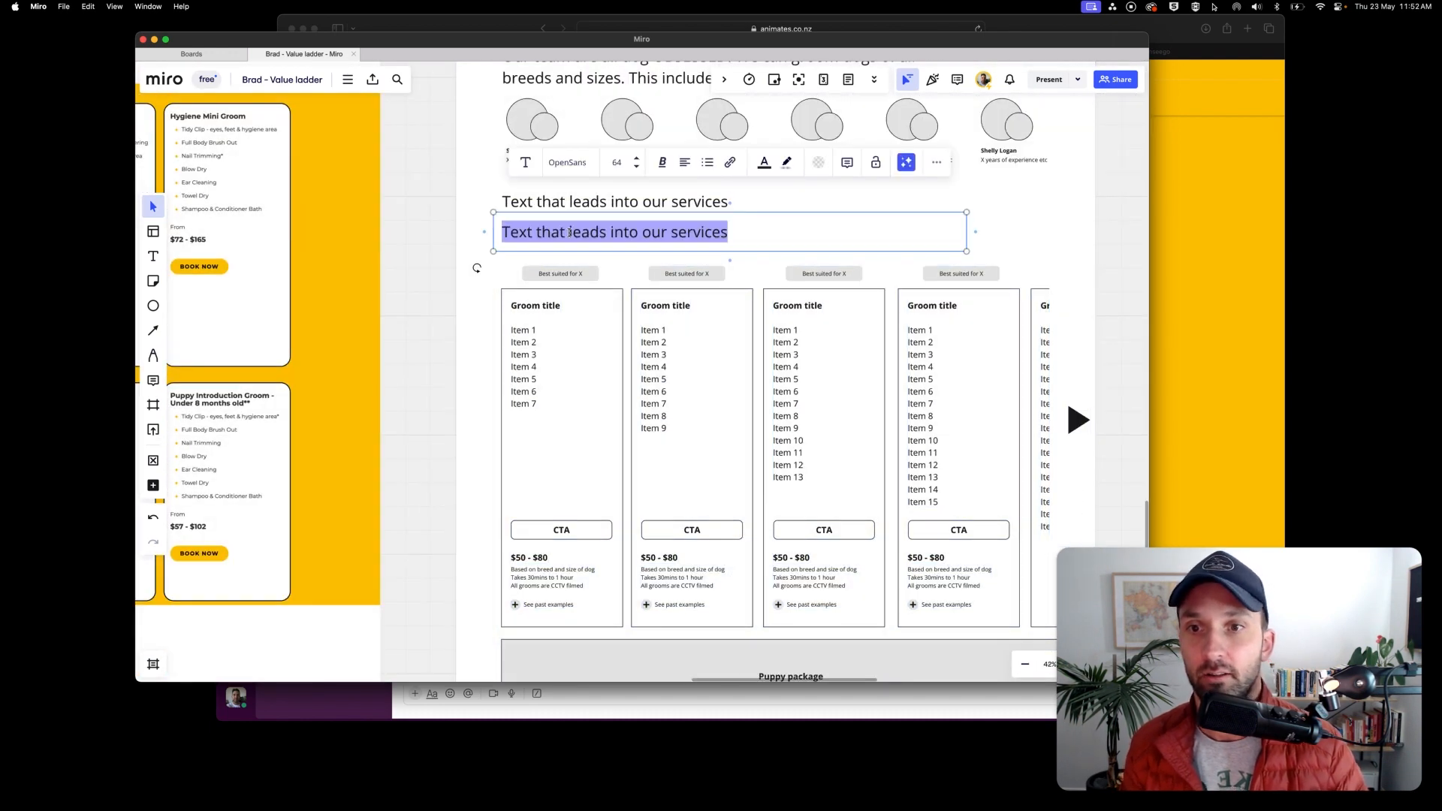
type("See our doggy gallery")
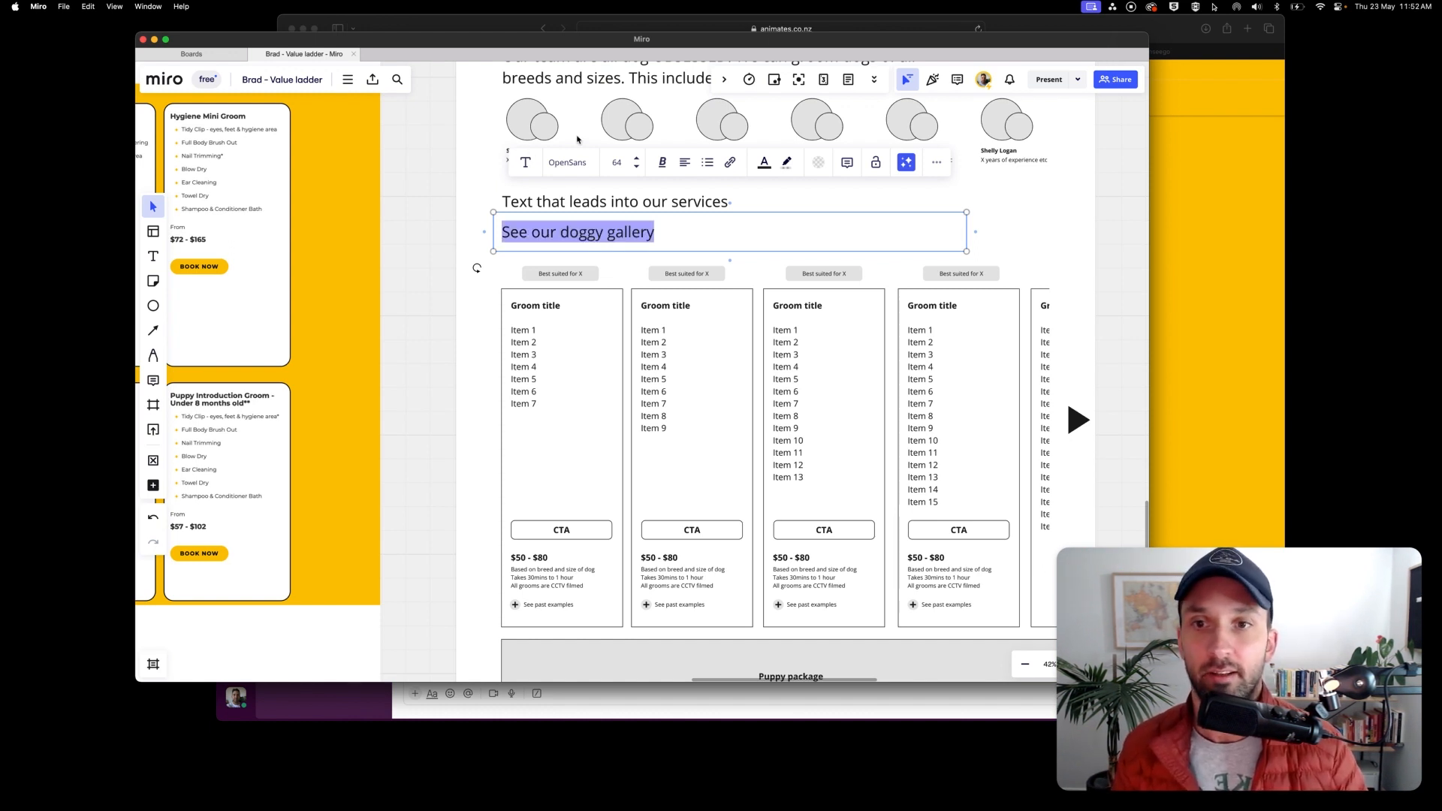
left_click(634, 168)
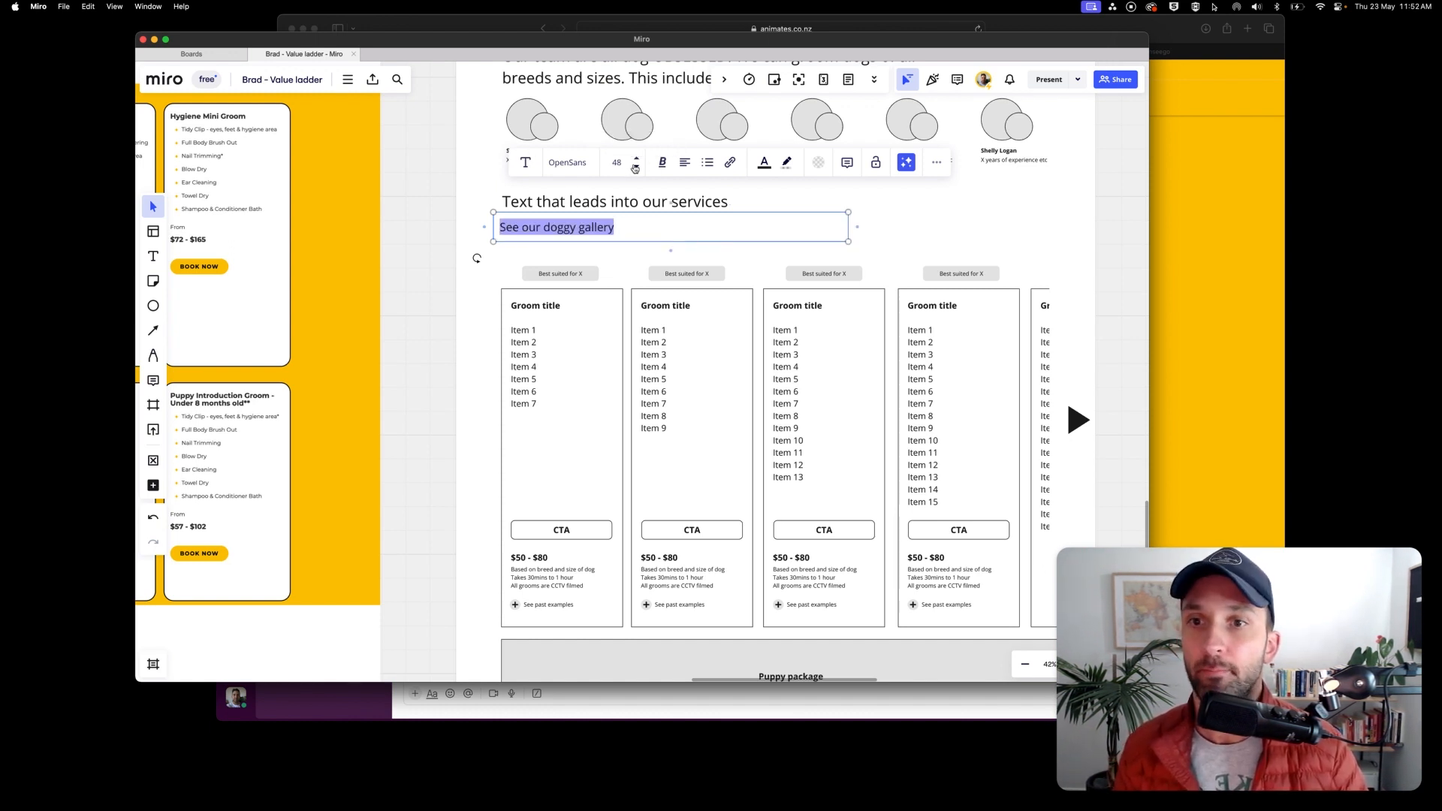
left_click(484, 204)
Style "See our doggy gallery" as blue underlined link text and nudge it into line beneath the services heading.
left_click(524, 226)
scroll(523, 226, "up", 4)
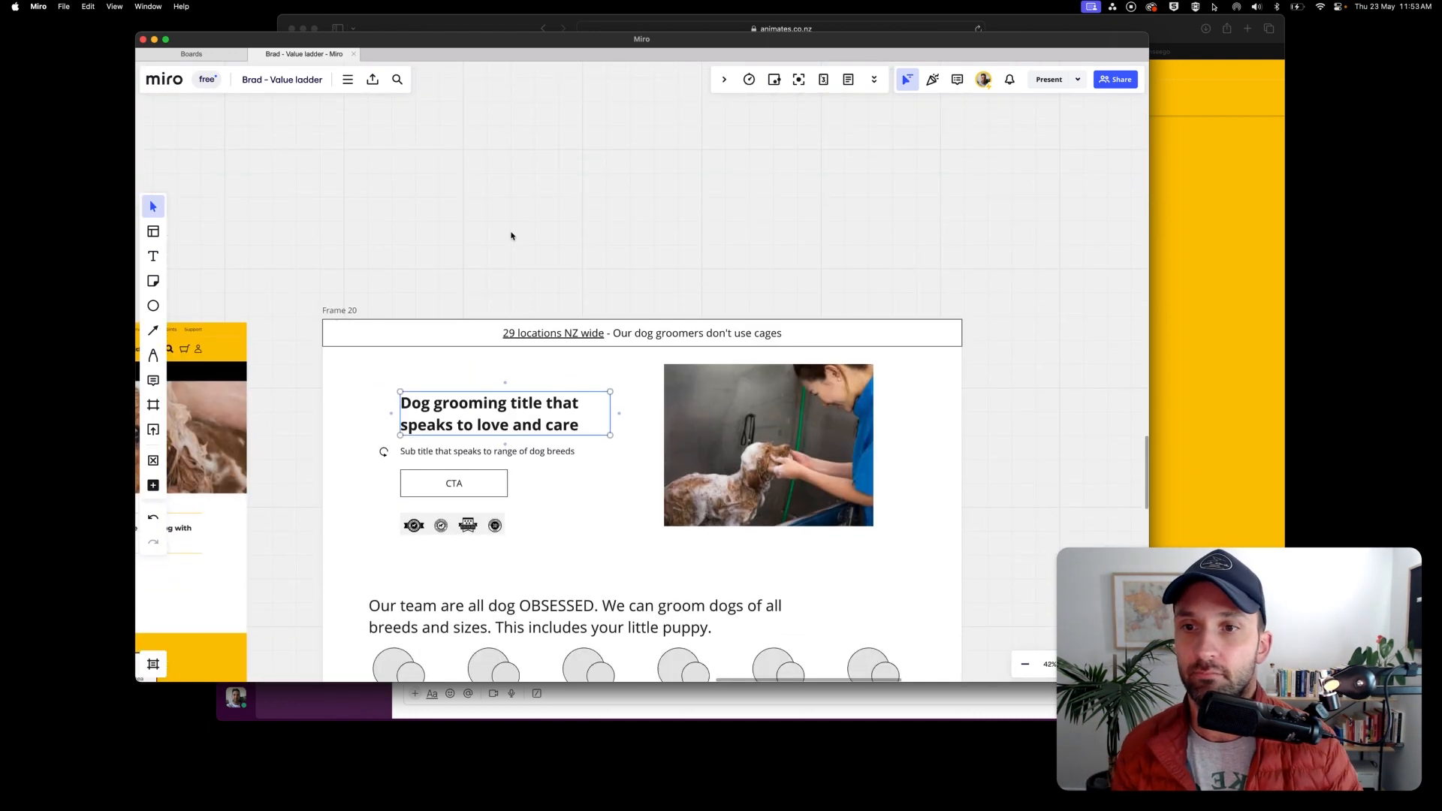
scroll(336, 326, "down", 3)
scroll(336, 325, "left", 2)
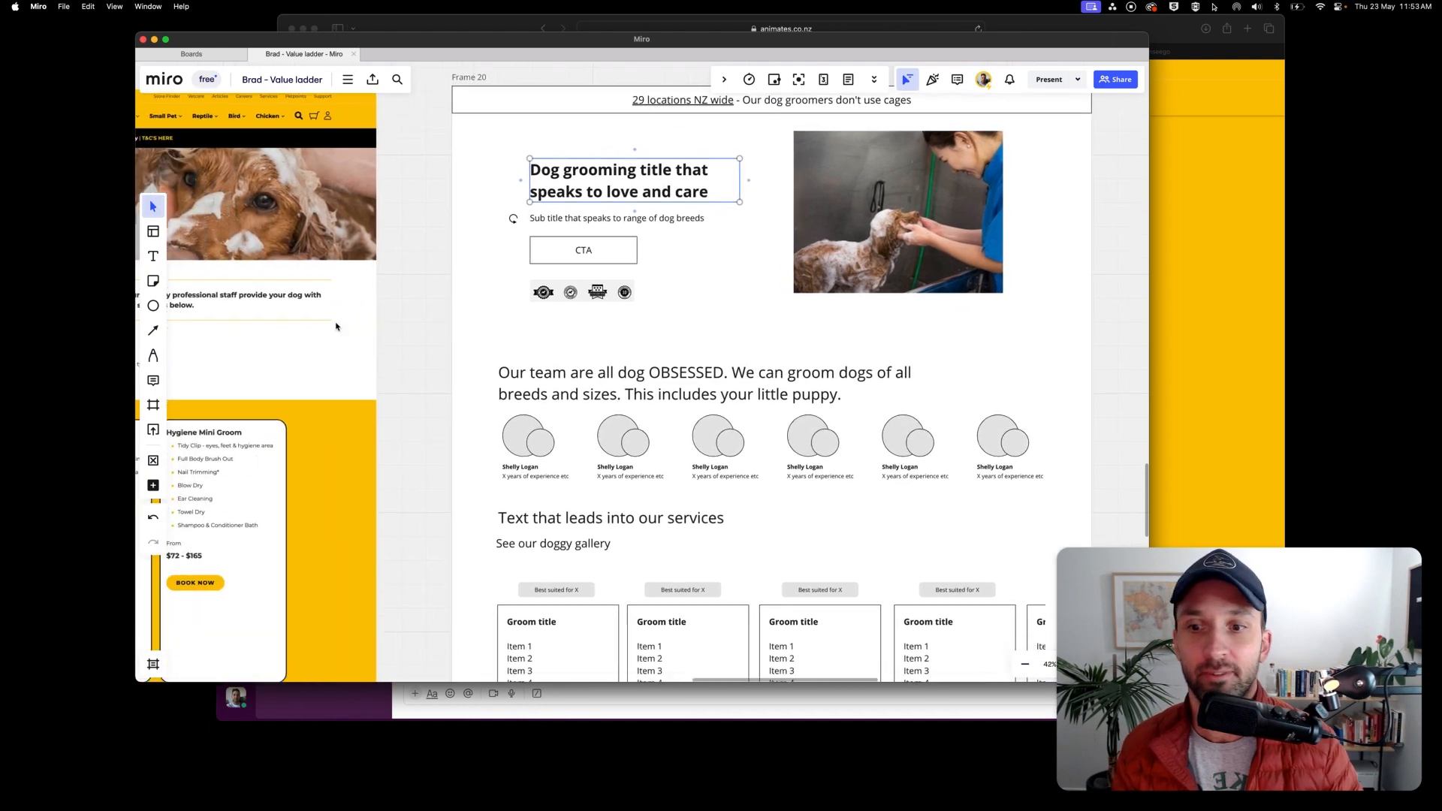
scroll(335, 326, "down", 5)
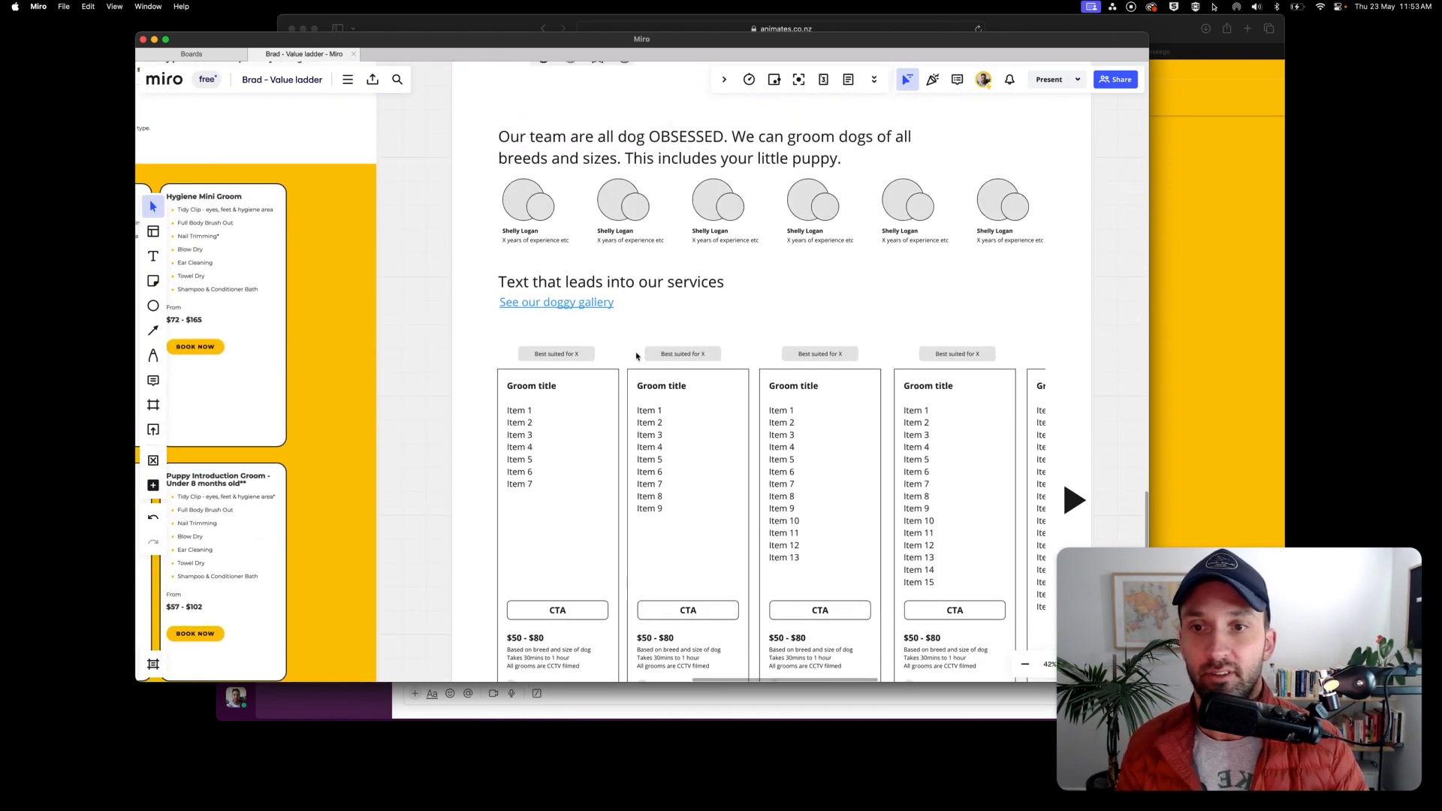
Colour the "See past examples" text blue on the four groom cards.
left_click(527, 307)
left_click(526, 304)
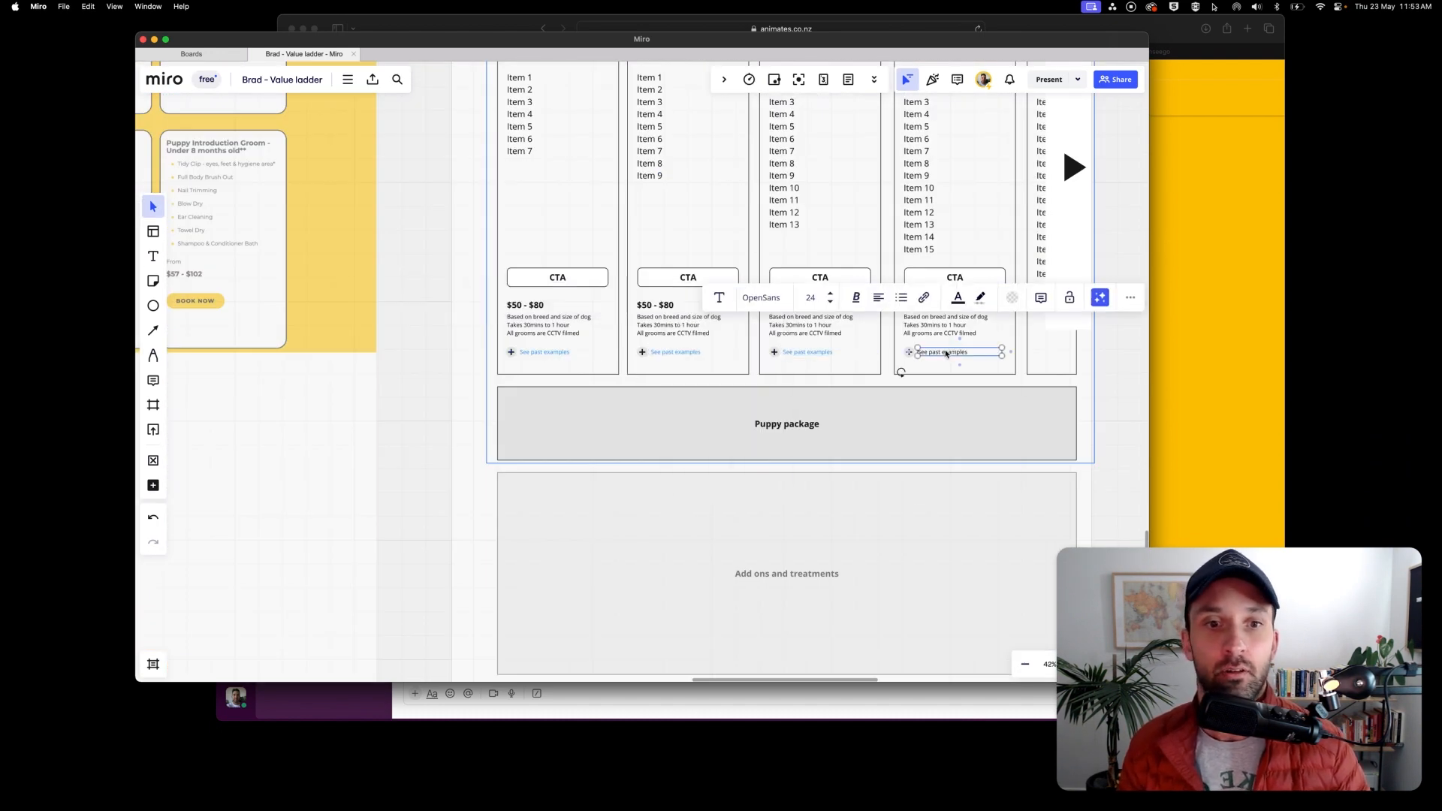
scroll(667, 301, "down", 3)
scroll(667, 302, "down", 1)
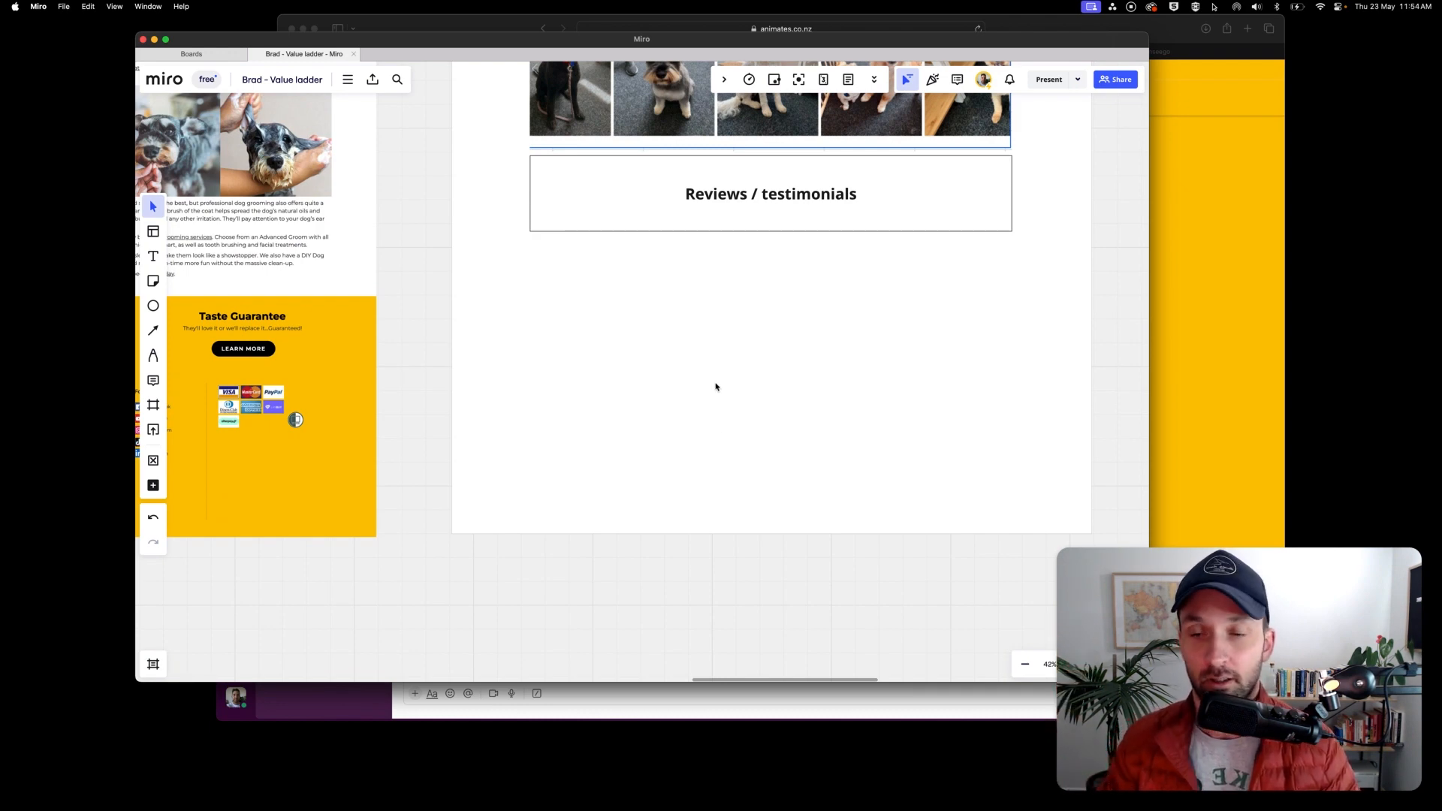
scroll(716, 387, "up", 10)
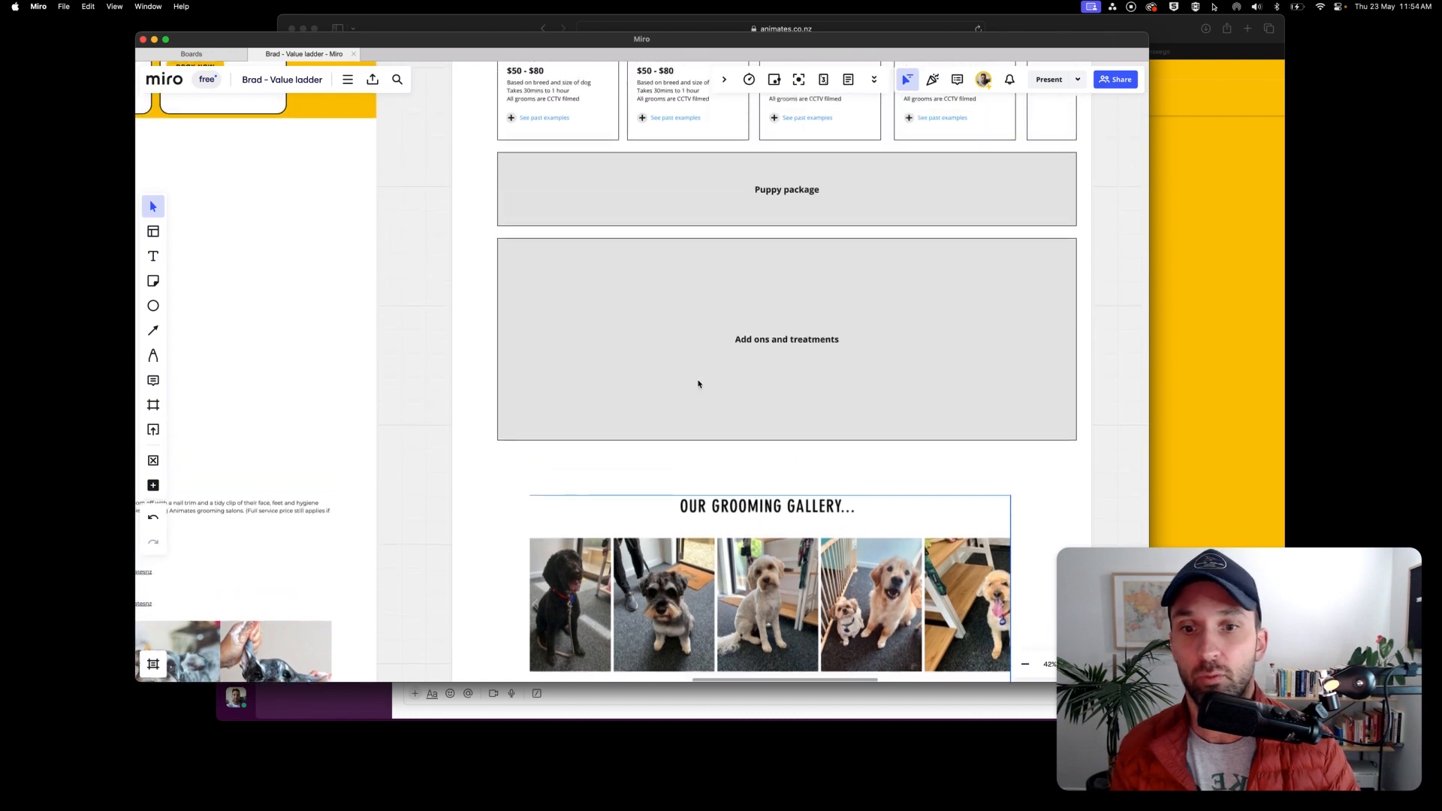
scroll(706, 384, "down", 5)
scroll(698, 381, "up", 5)
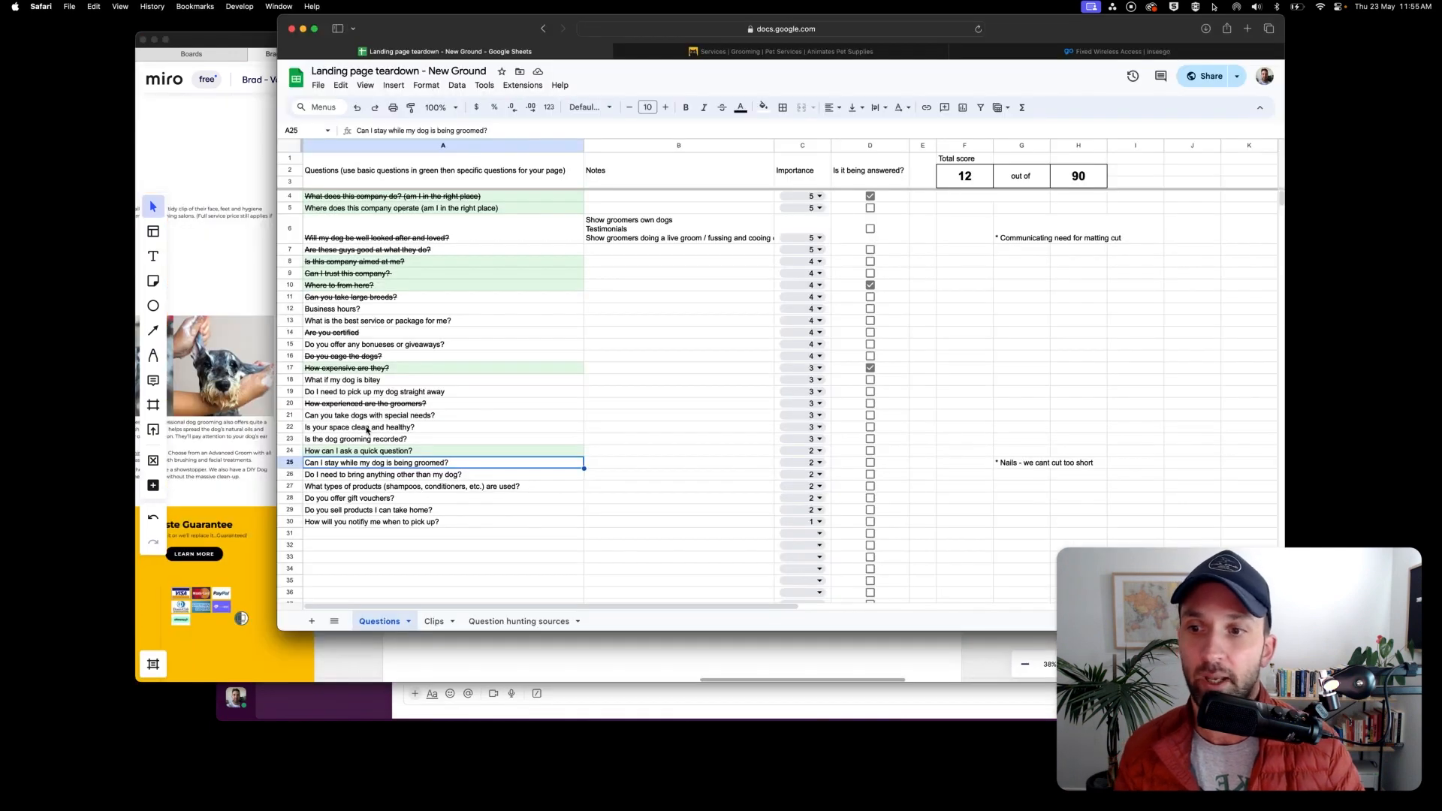
Strike through "Is your space clean and healthy?" and "Is the dog grooming recorded?" in the questions sheet, checking the Miro wireframe in between.
left_click(367, 428)
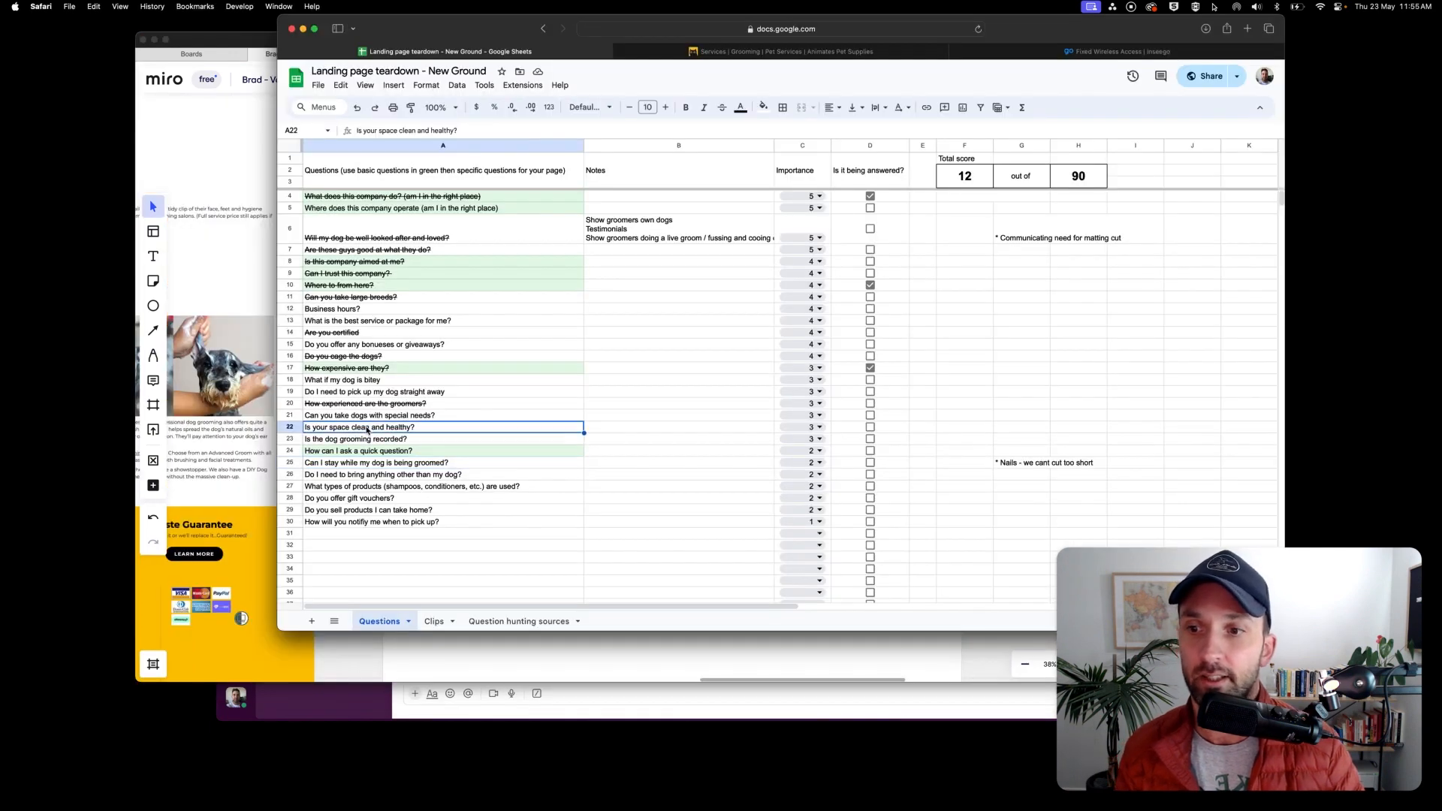
key("super+shift+x")
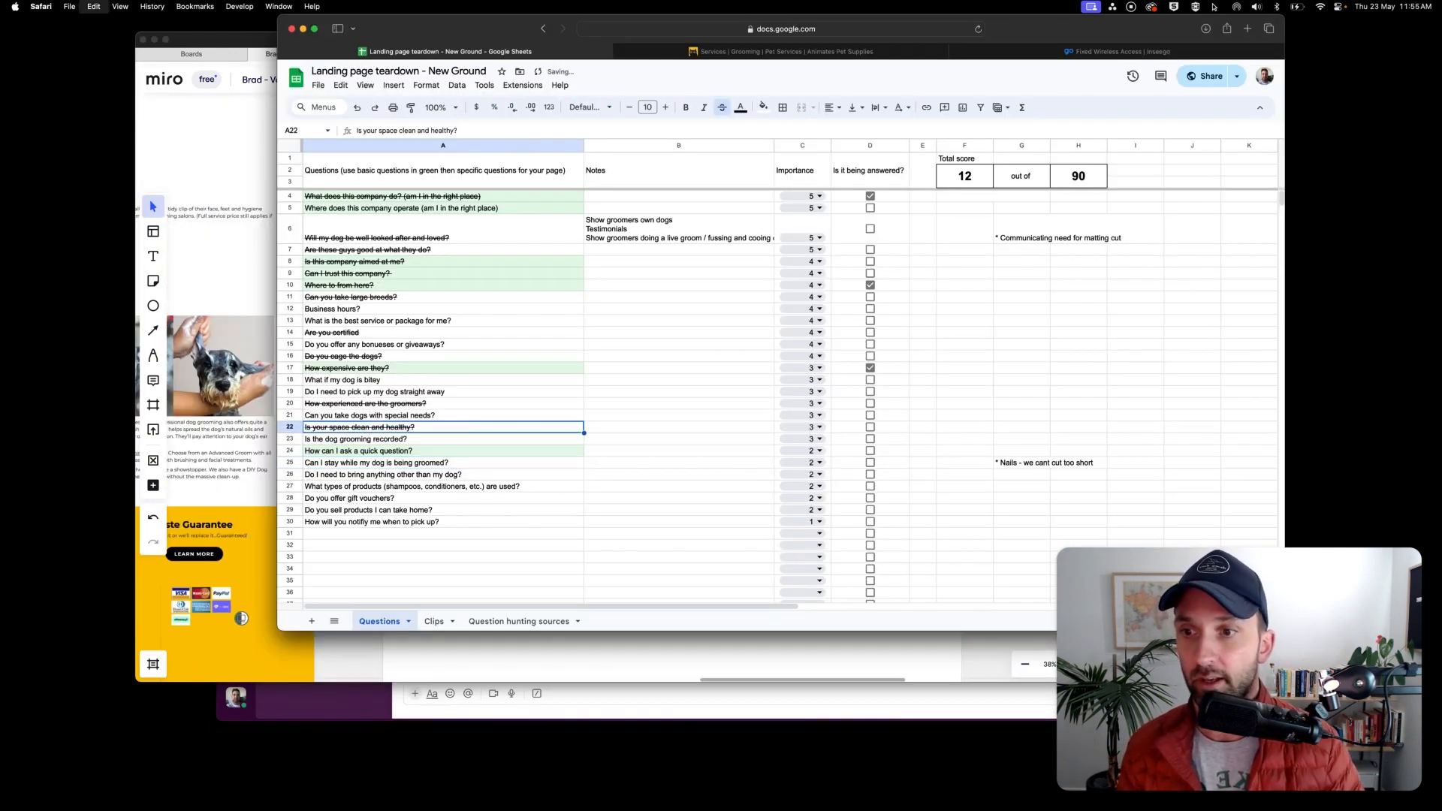
key("super+Tab")
scroll(768, 261, "up", 12)
scroll(769, 261, "up", 4)
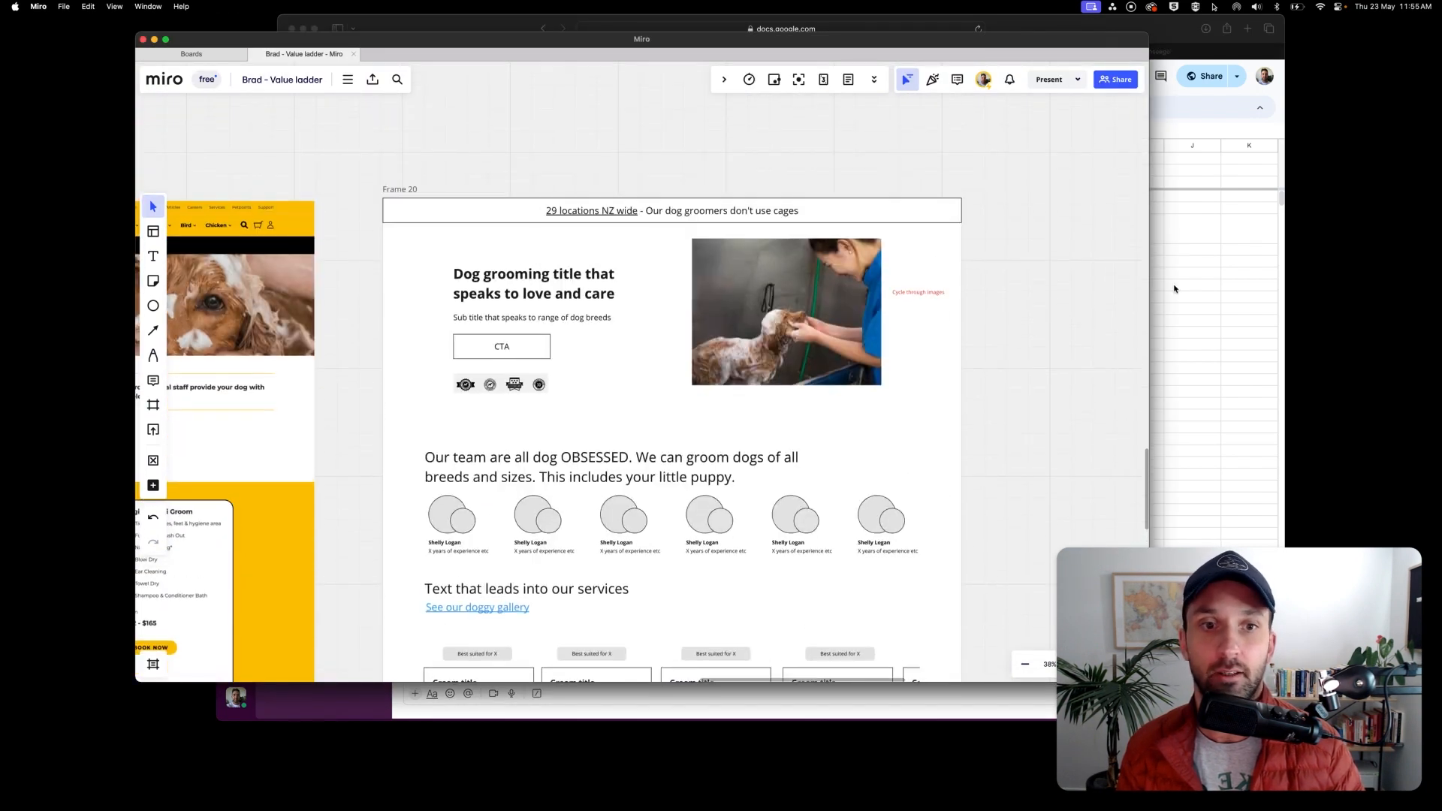
key("super+Tab")
left_click(388, 441)
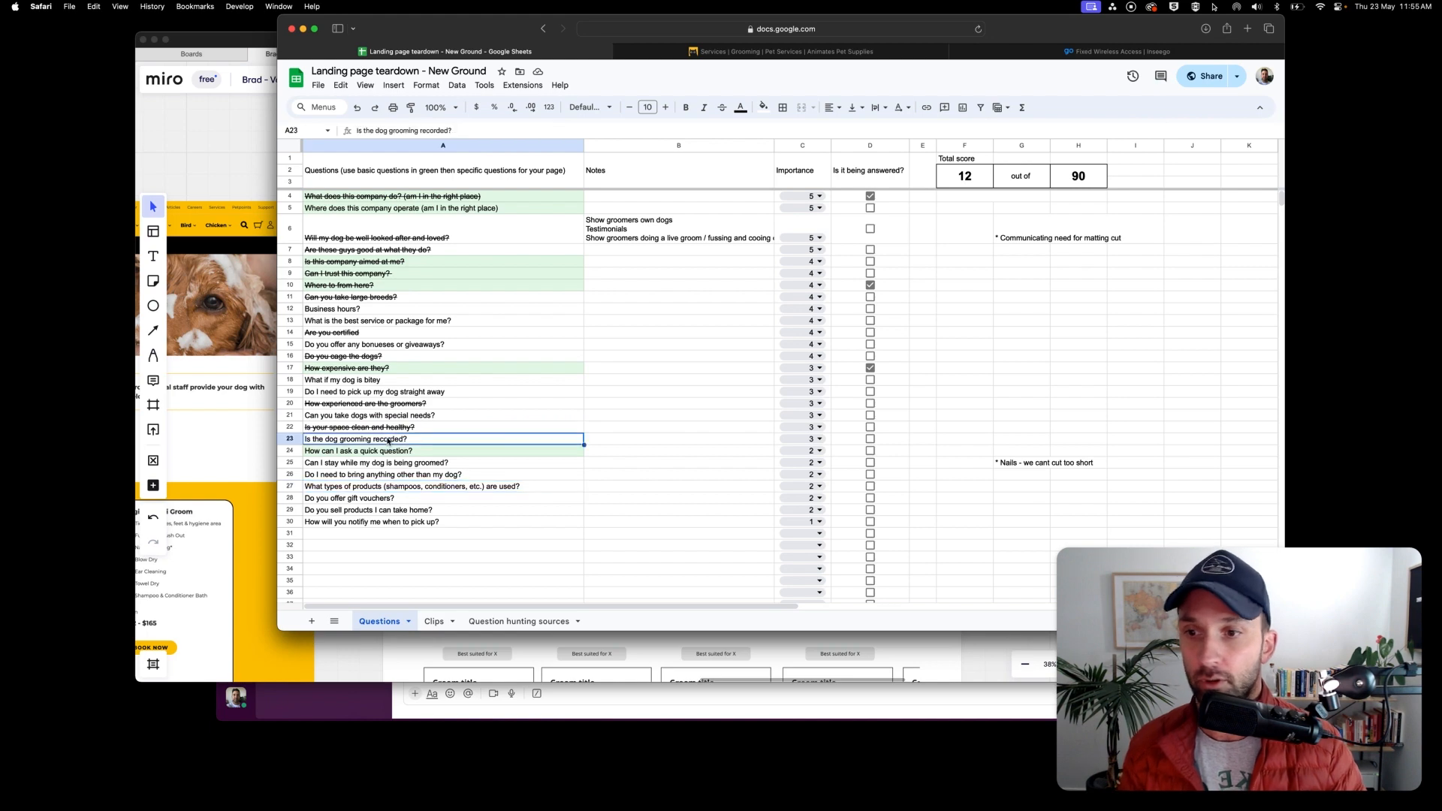
key("super+shift+x")
Check the wireframe in Miro against the "Business hours?" question, and strike that question through in the sheet.
left_click(344, 311)
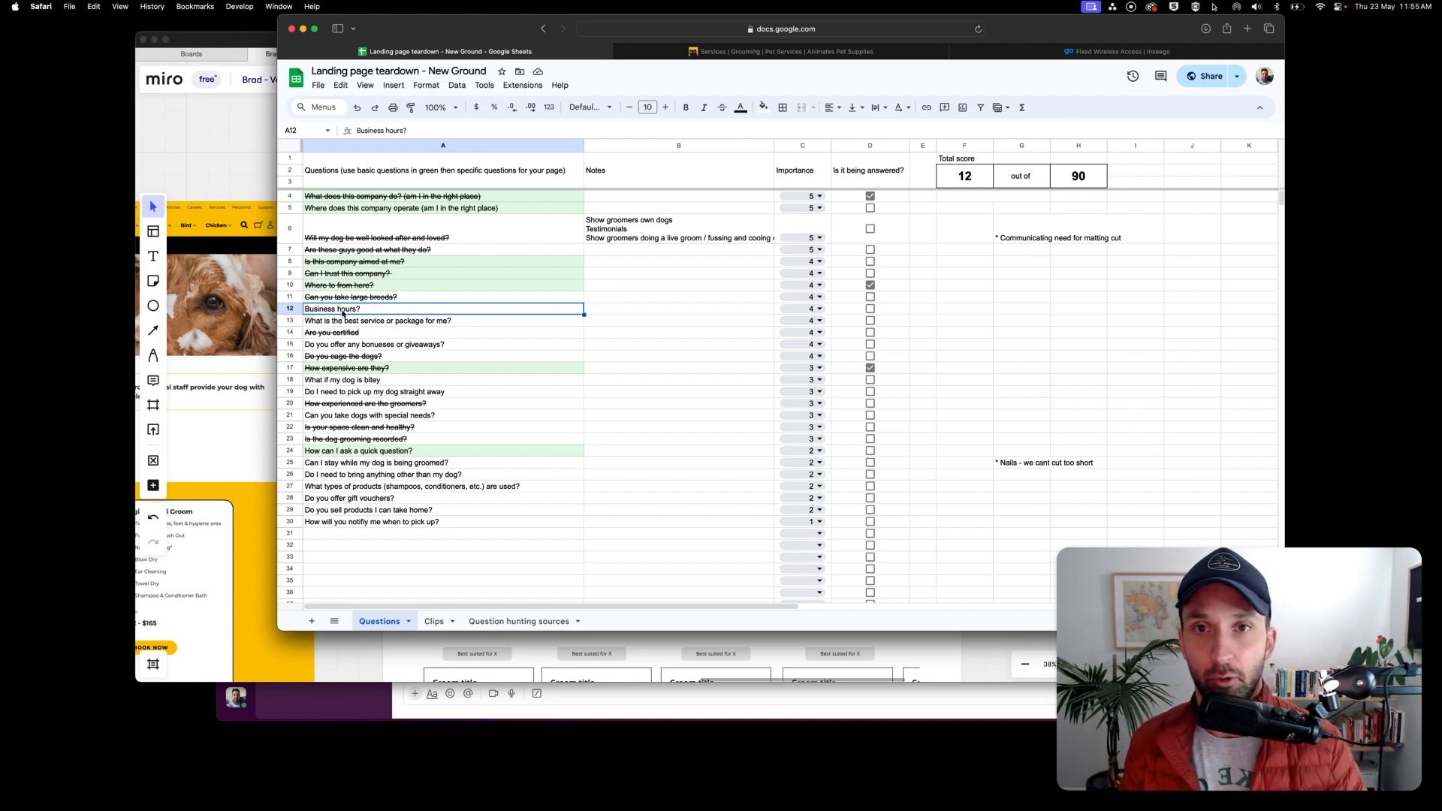
key("super+Tab")
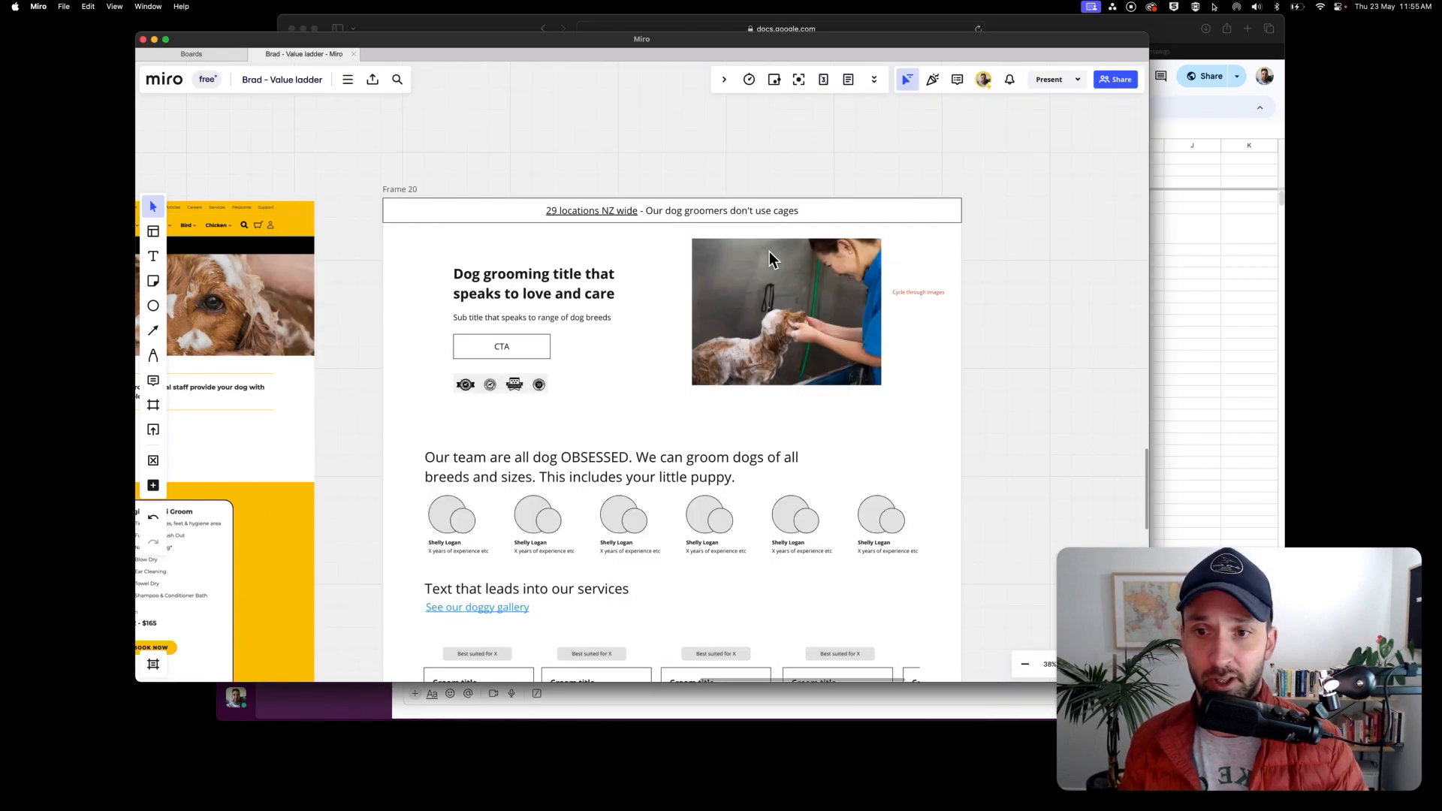
scroll(751, 195, "down", 5)
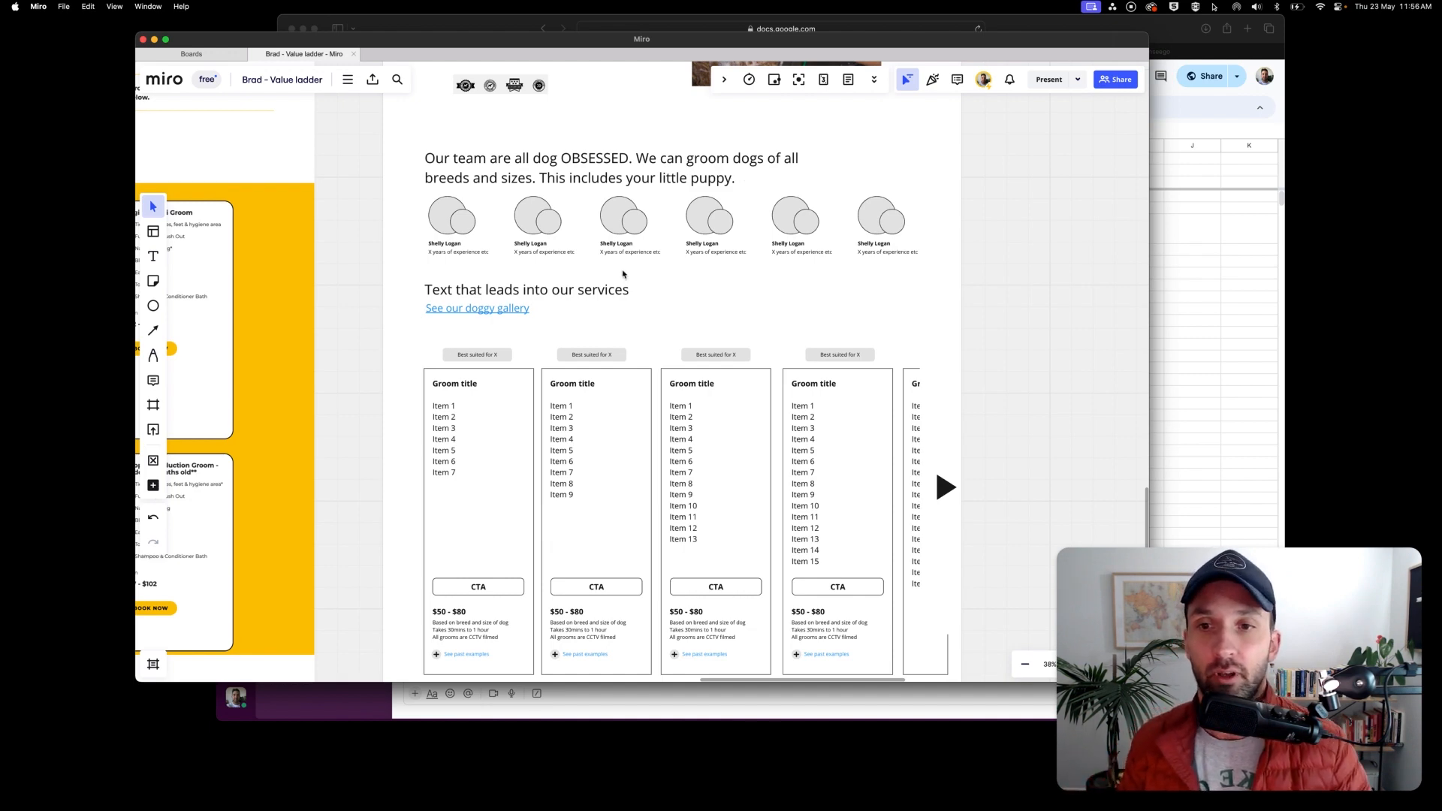
key("super+Tab")
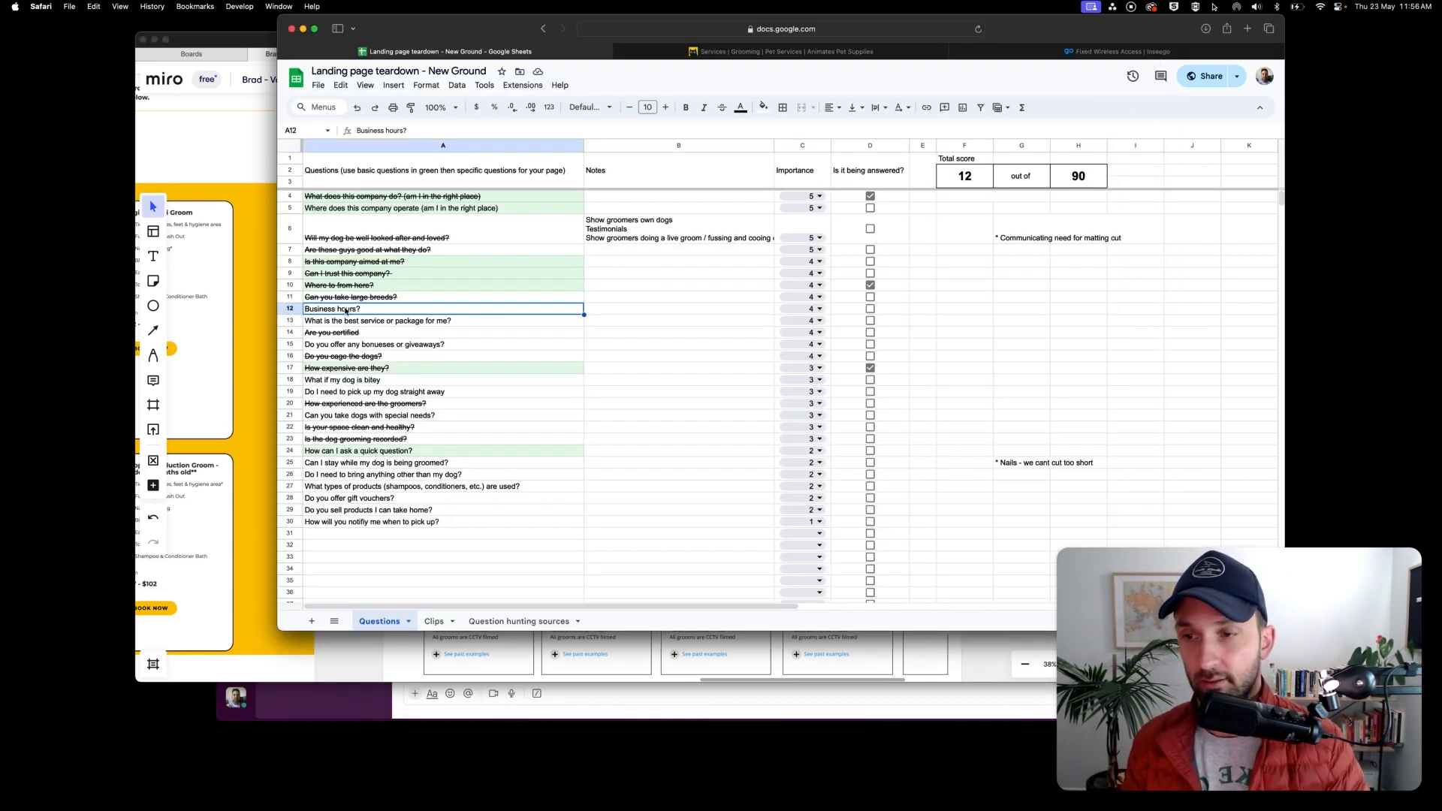
key("super+shift+x")
Switch to Miro and colour the underlined "29 locations NZ wide" text in the wireframe's top banner blue.
left_click(371, 210)
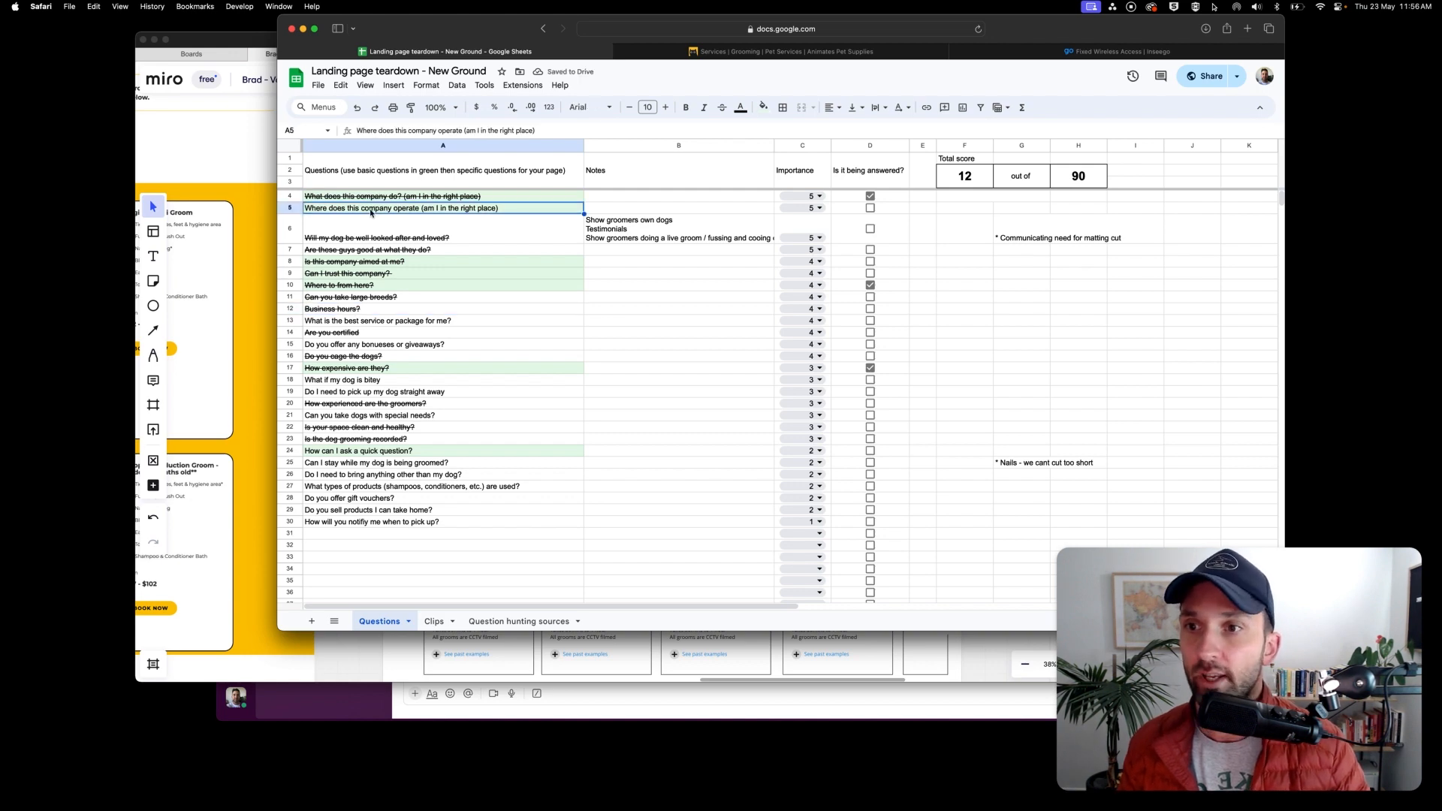
key("super+Tab")
scroll(550, 137, "up", 5)
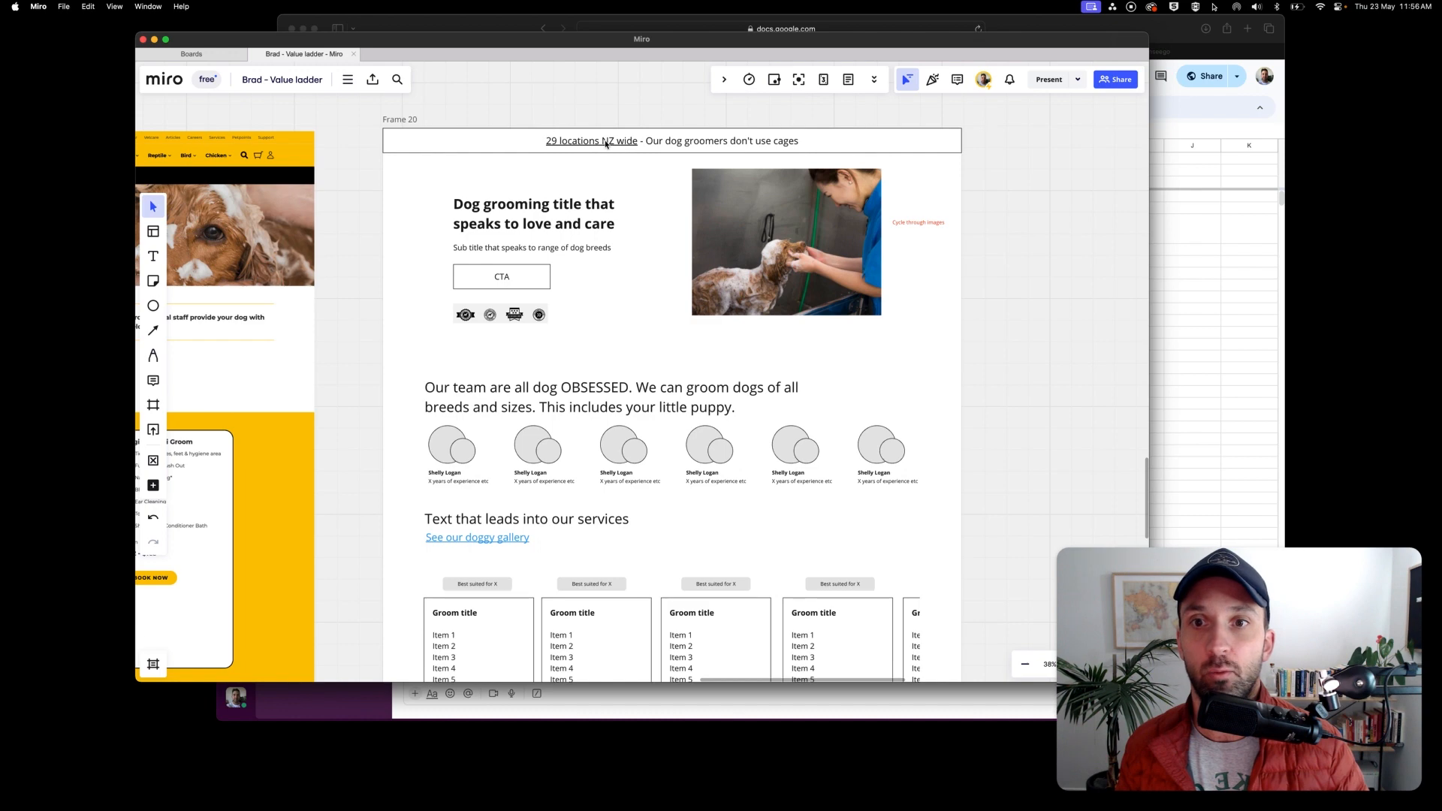
double_click(607, 141)
left_click_drag(638, 141, 541, 144)
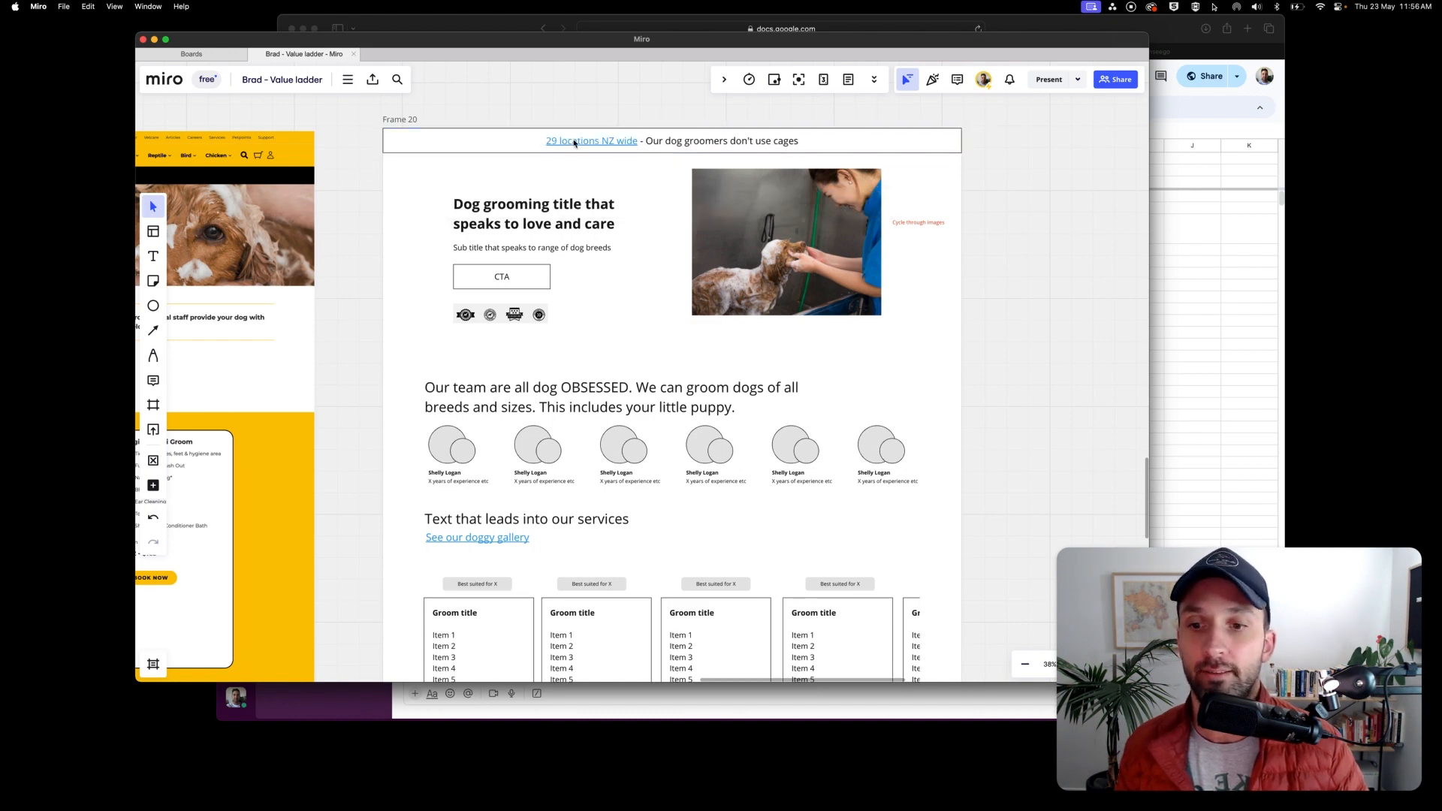
Compare the wireframe with the ezybook list of Animates grooming locations and the Papanui salon's booking page.
left_click(574, 142)
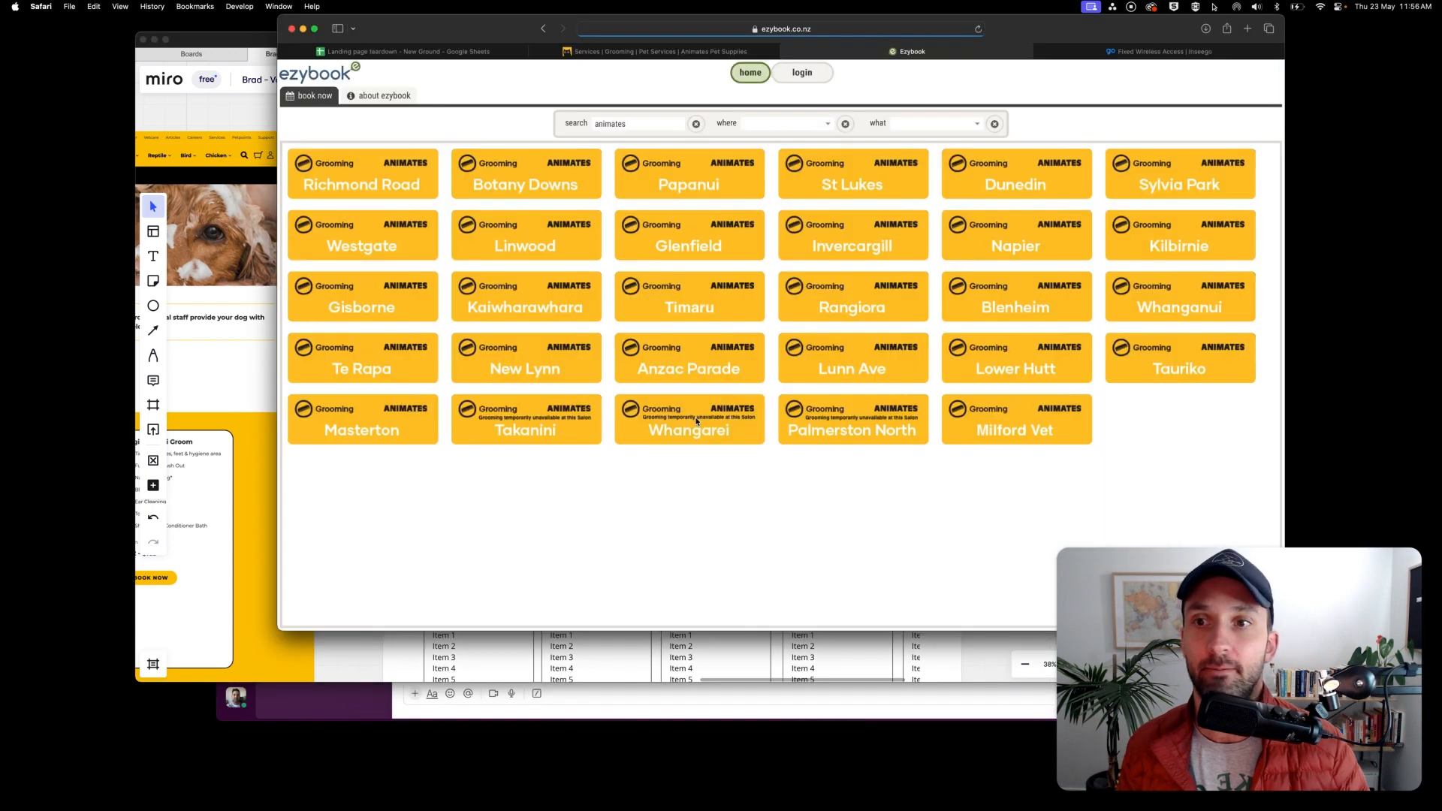
key("super+Tab")
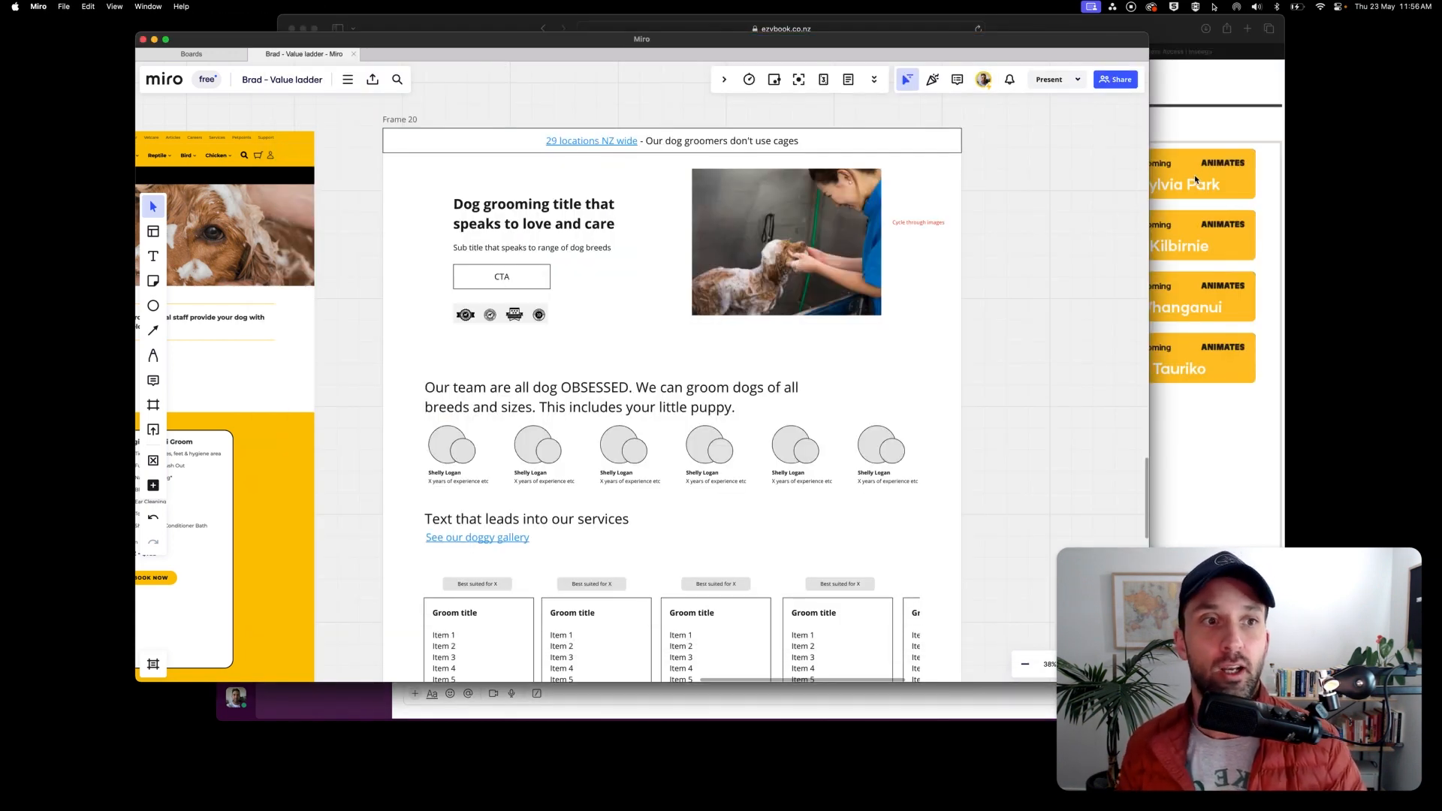
key("super+Tab")
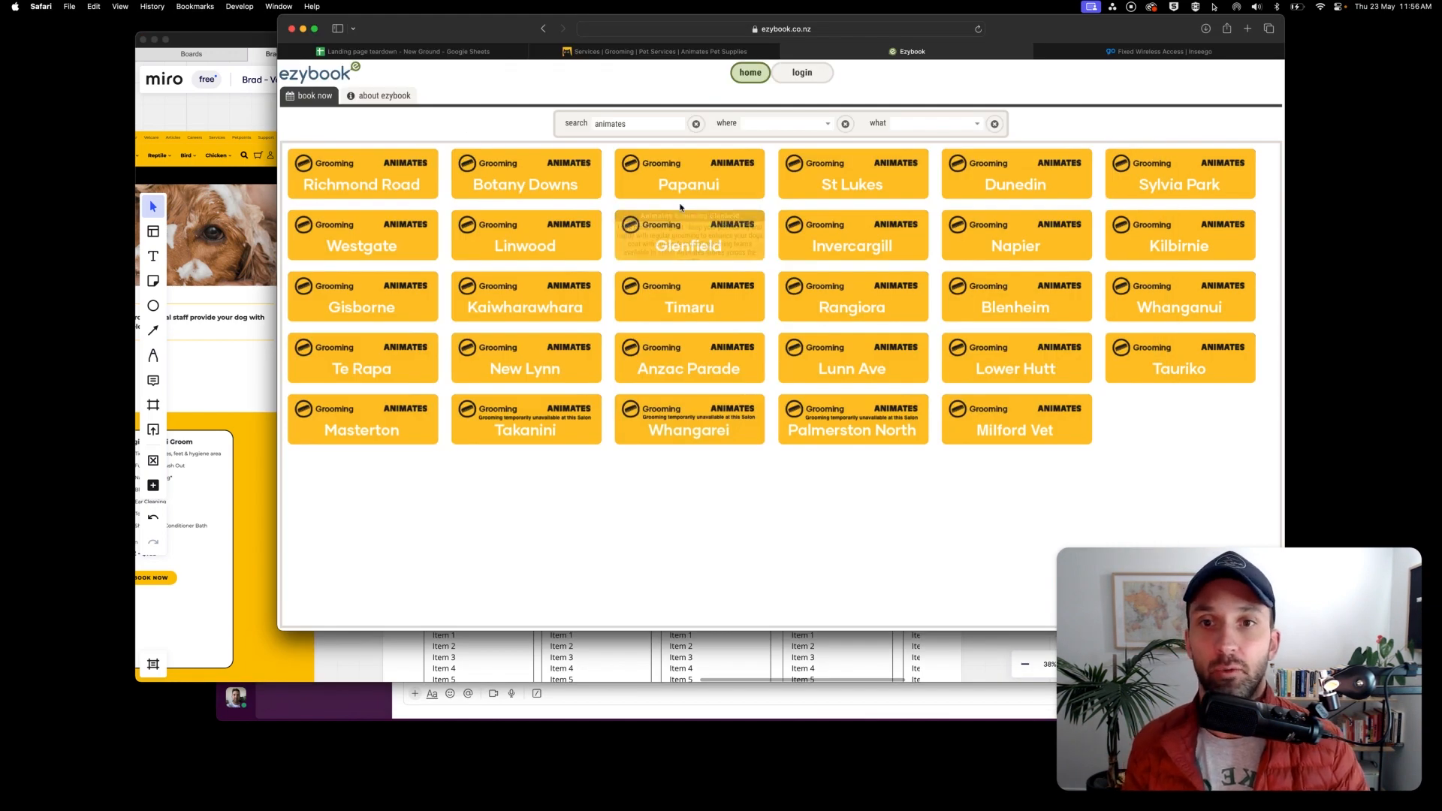
key("super+Tab")
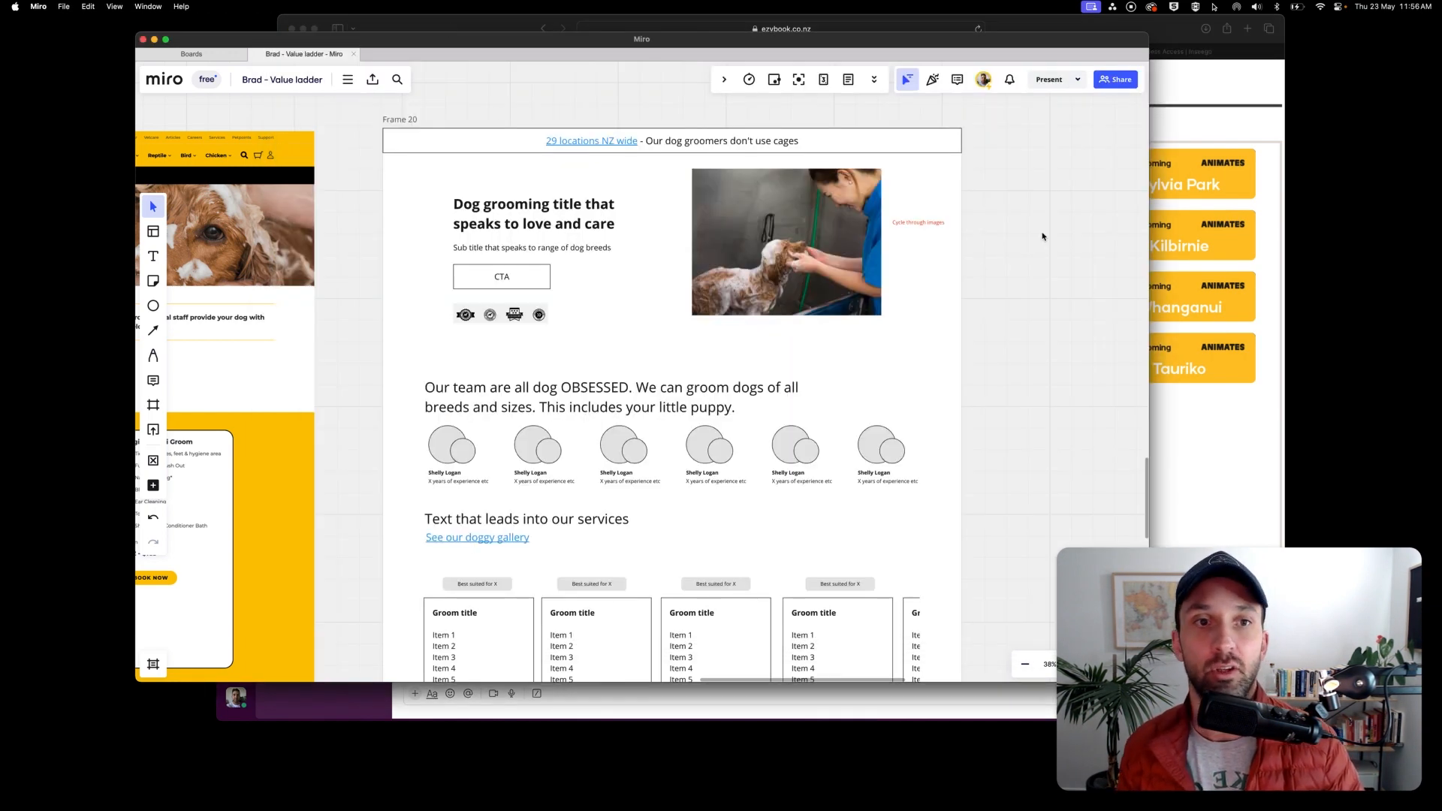
scroll(1042, 235, "down", 1)
key("super+Tab")
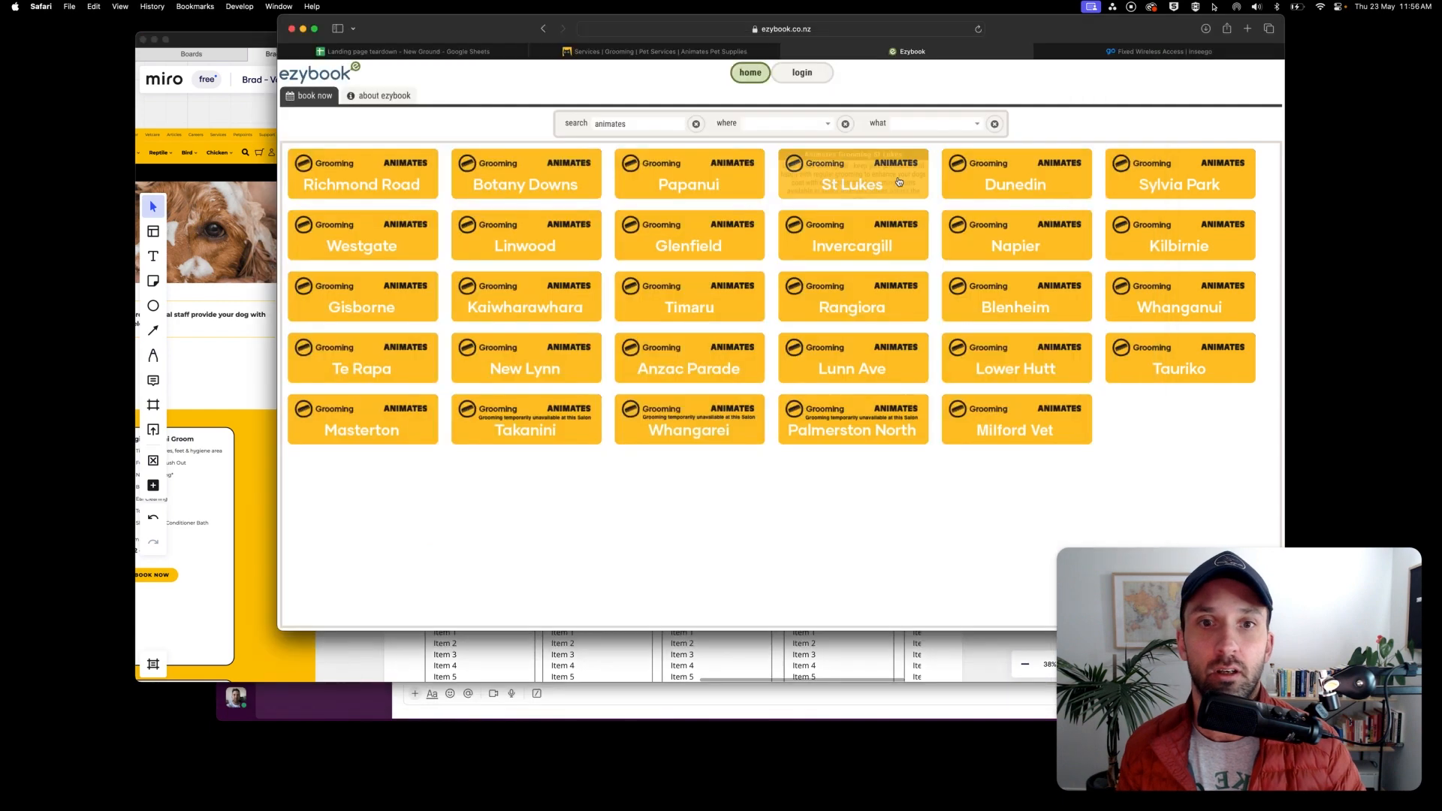
left_click(687, 183)
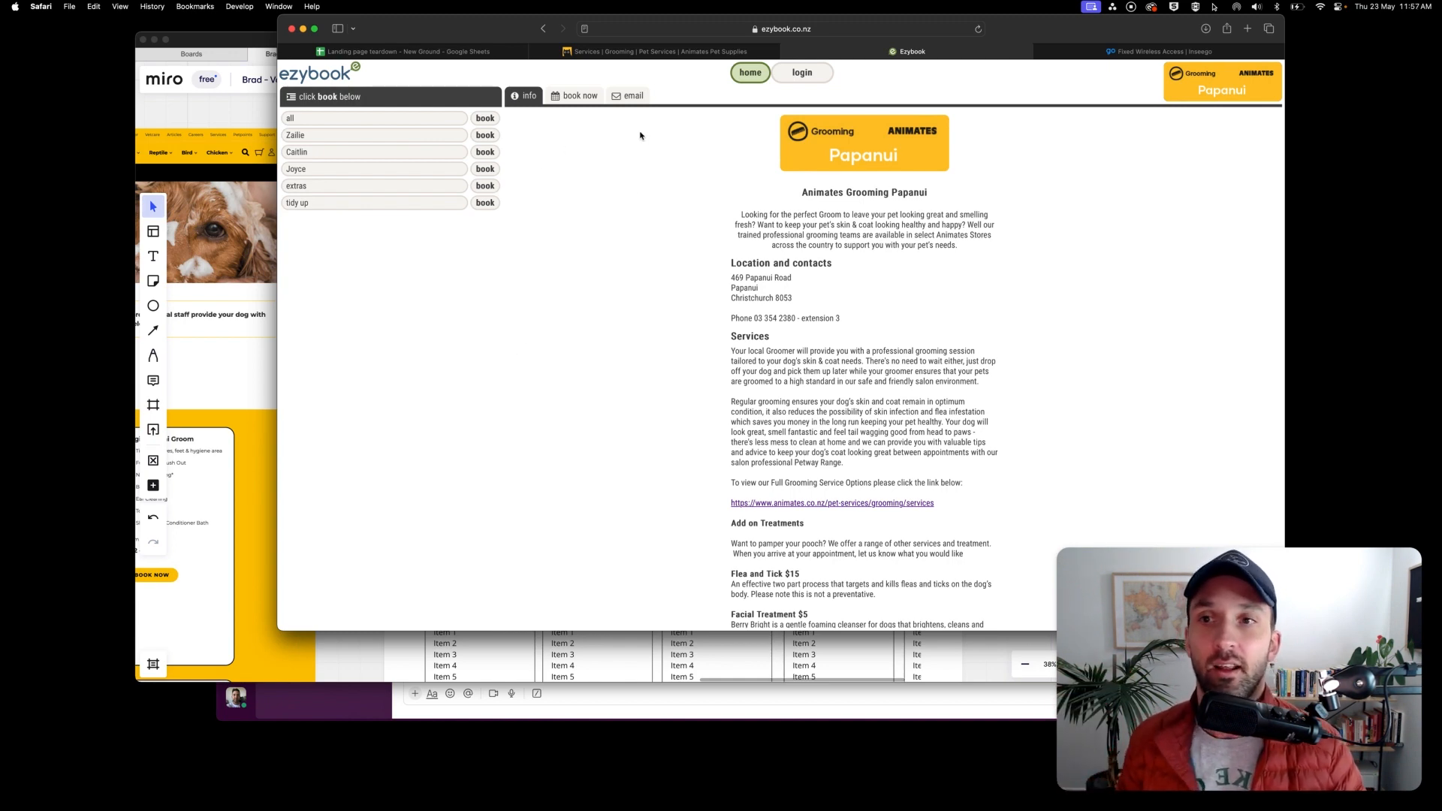
key("super+Tab")
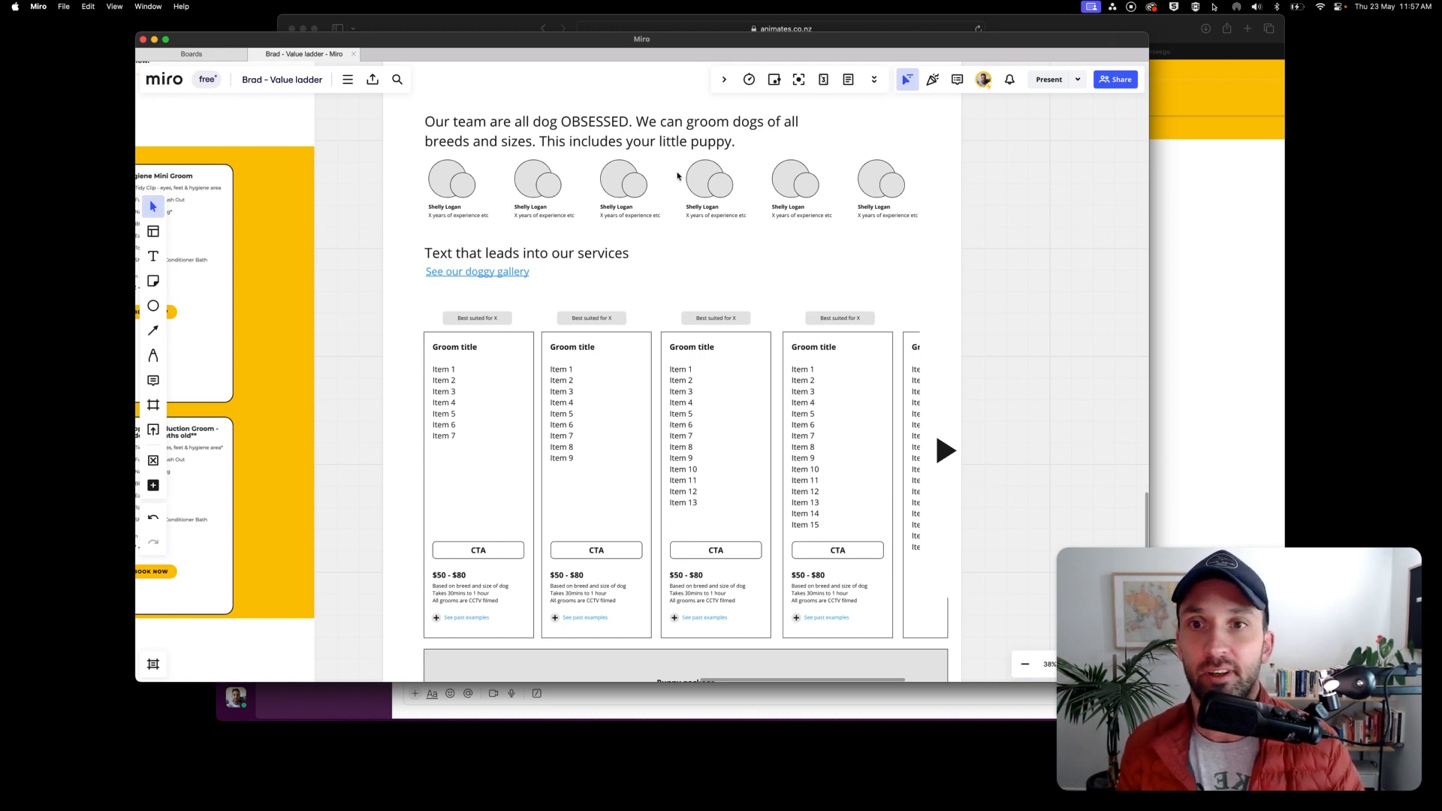
scroll(677, 177, "up", 5)
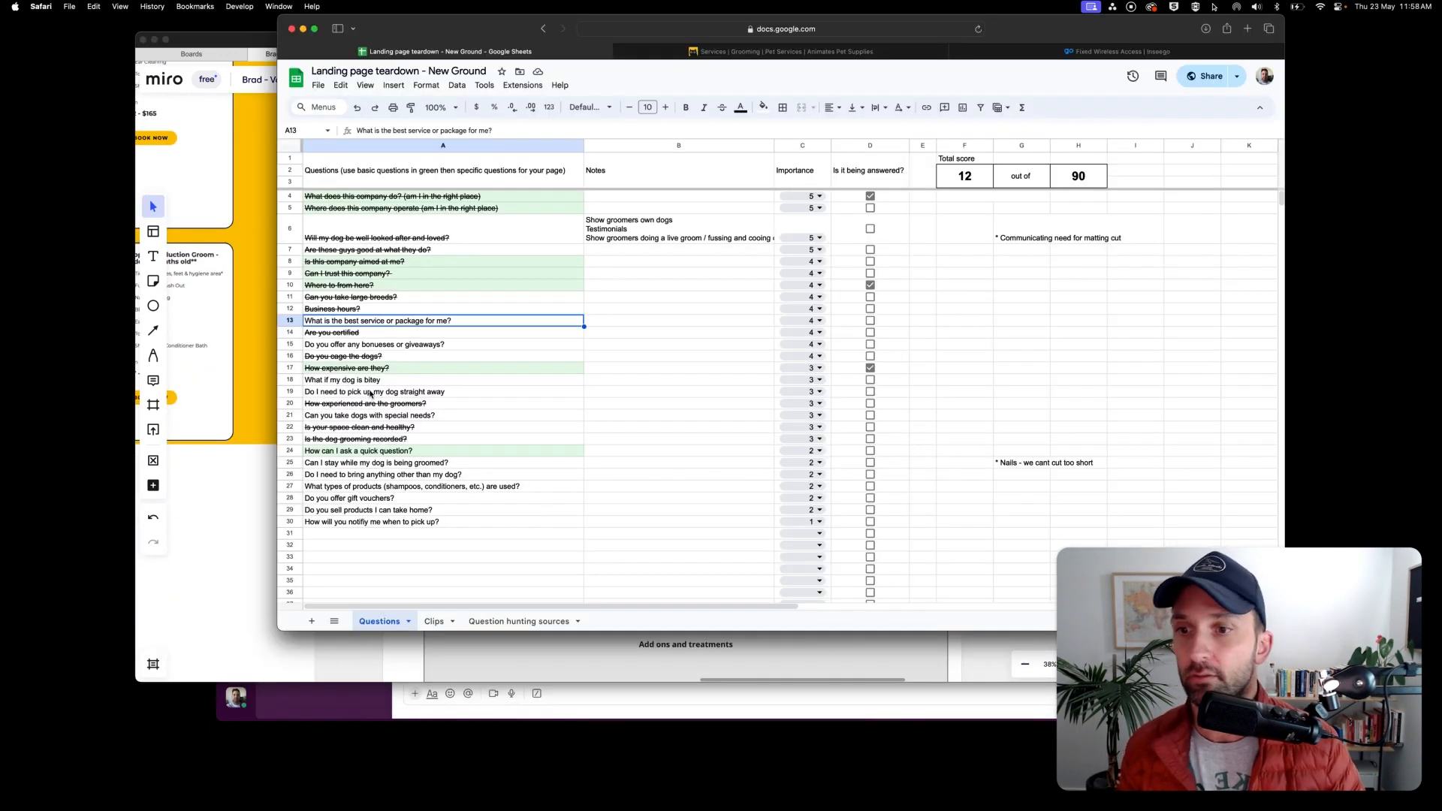
Add a large bold "FAQs" heading centred below the Reviews / testimonials box in the Miro wireframe.
key("super+Tab")
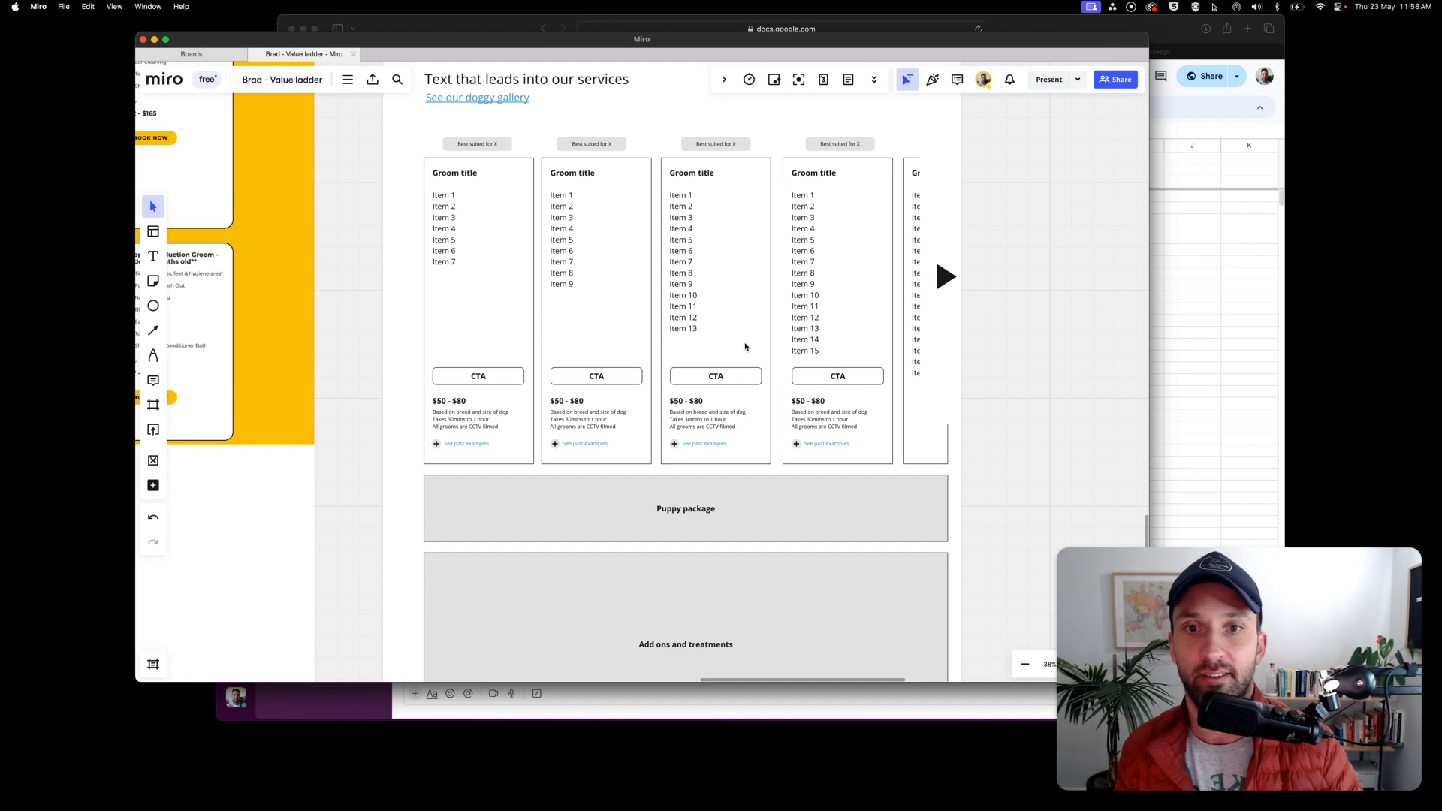
scroll(745, 346, "up", 1)
left_click(154, 256)
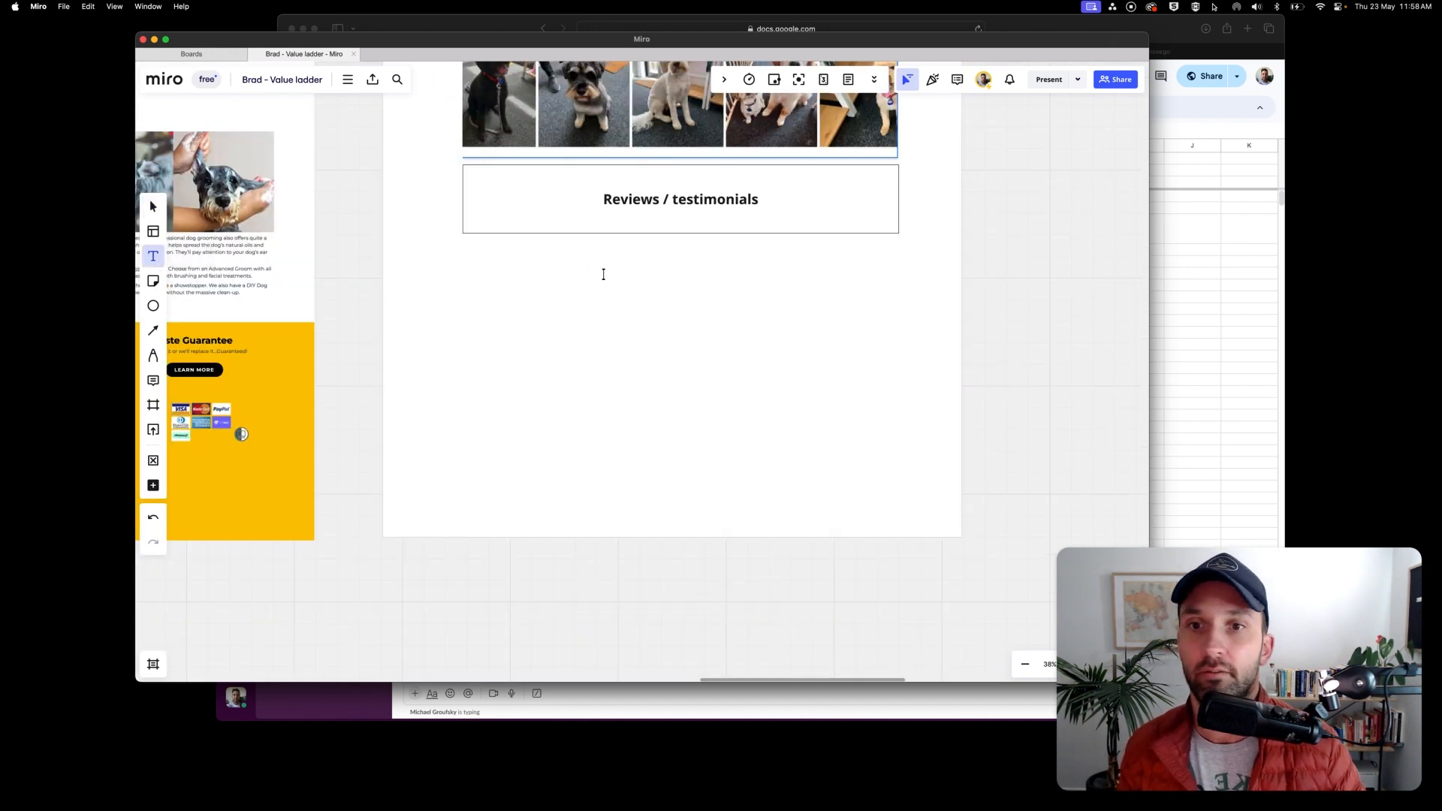
left_click(603, 271)
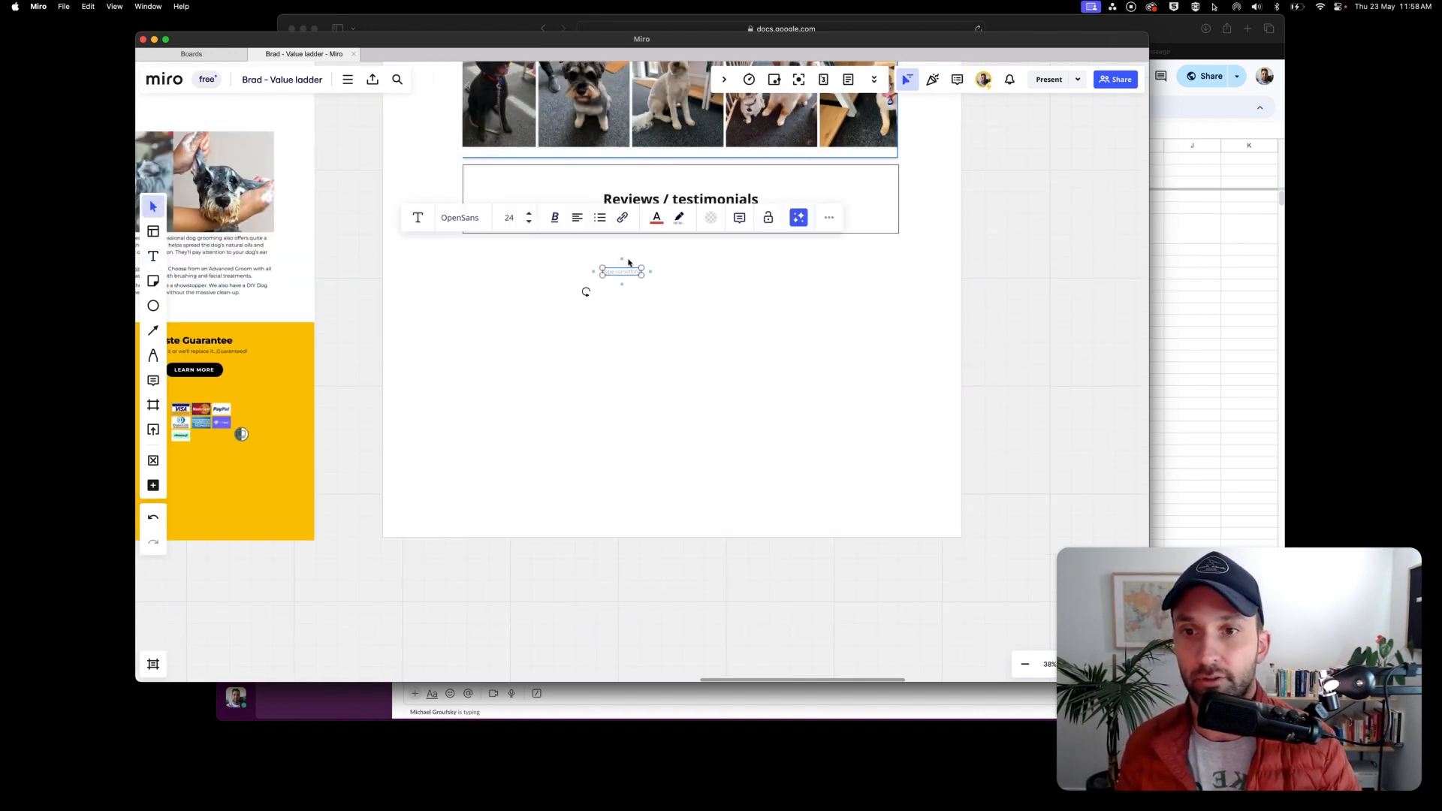
type("FAQs")
left_click(517, 213)
left_click(517, 213)
left_click(787, 237)
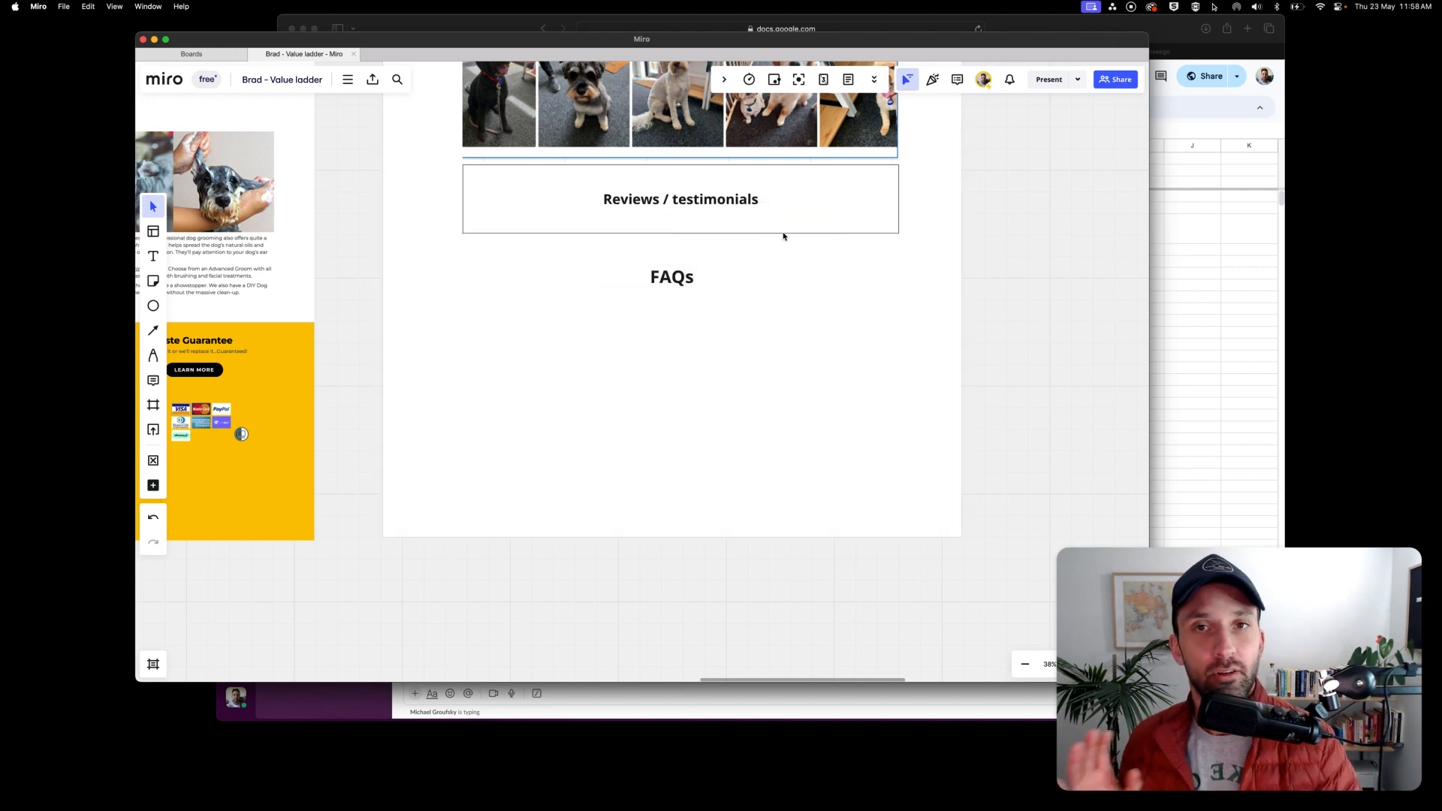
Review the groom cards, puppy package, add-ons and gallery sections above the FAQs heading.
scroll(771, 239, "up", 10)
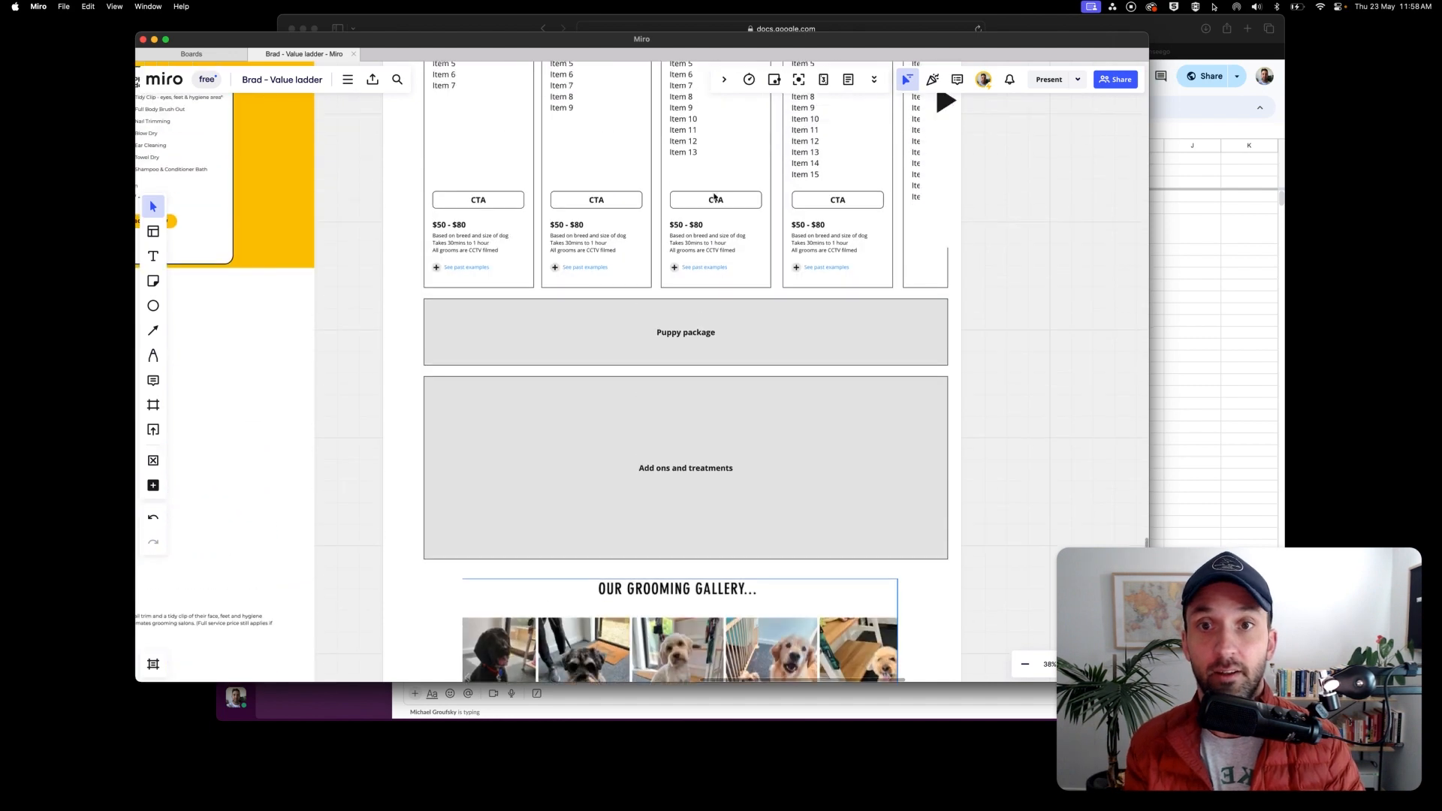
scroll(714, 196, "up", 5)
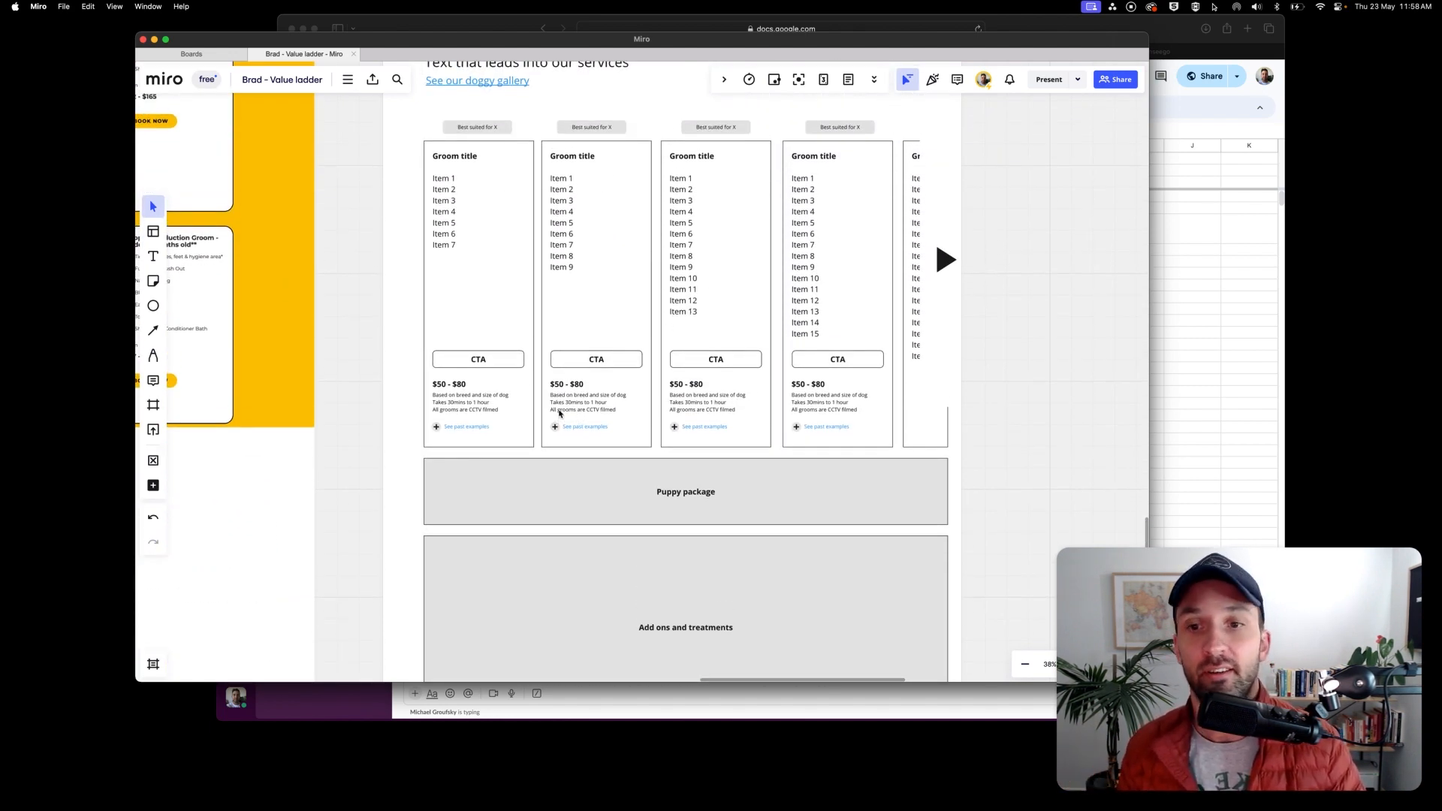
scroll(559, 412, "down", 10)
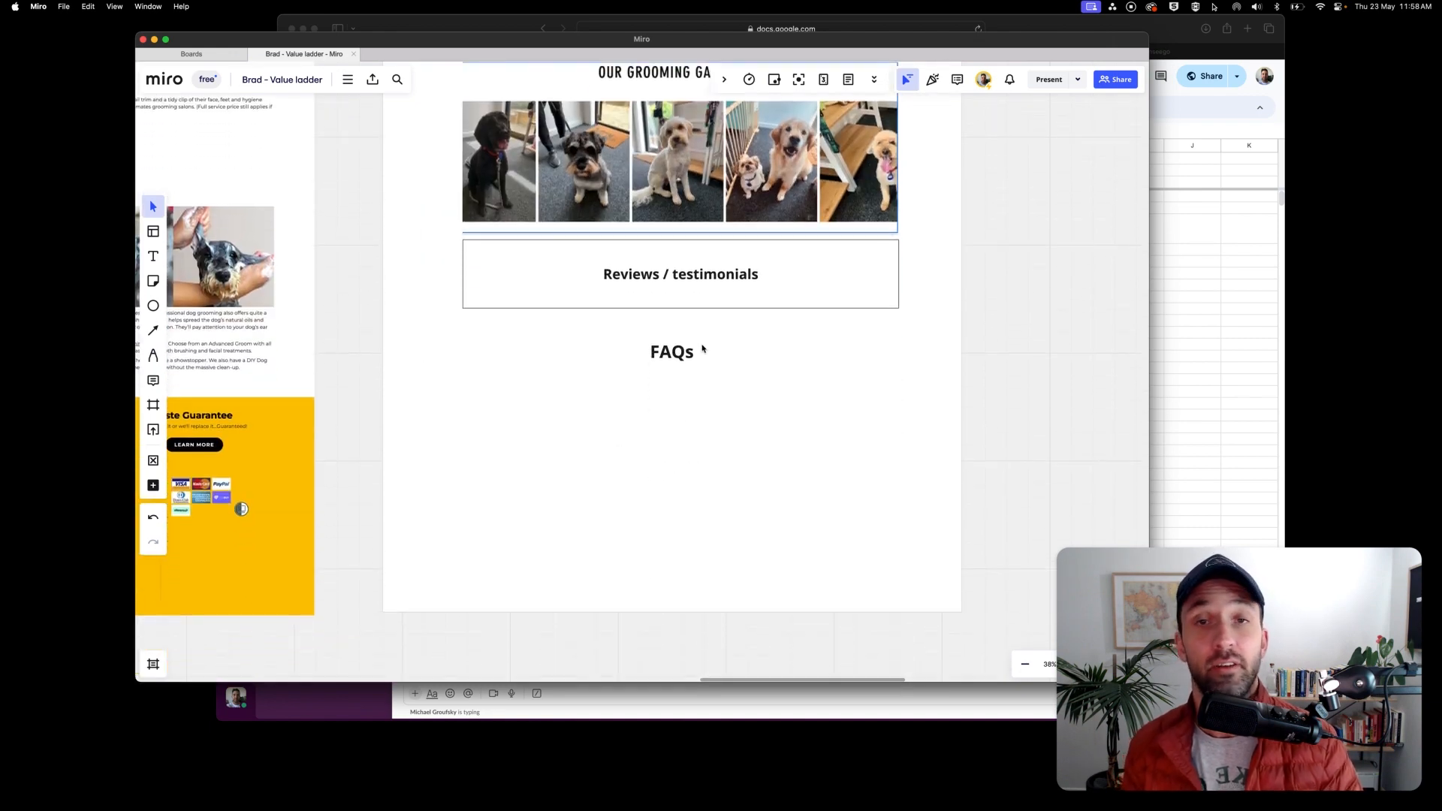
scroll(695, 312, "up", 10)
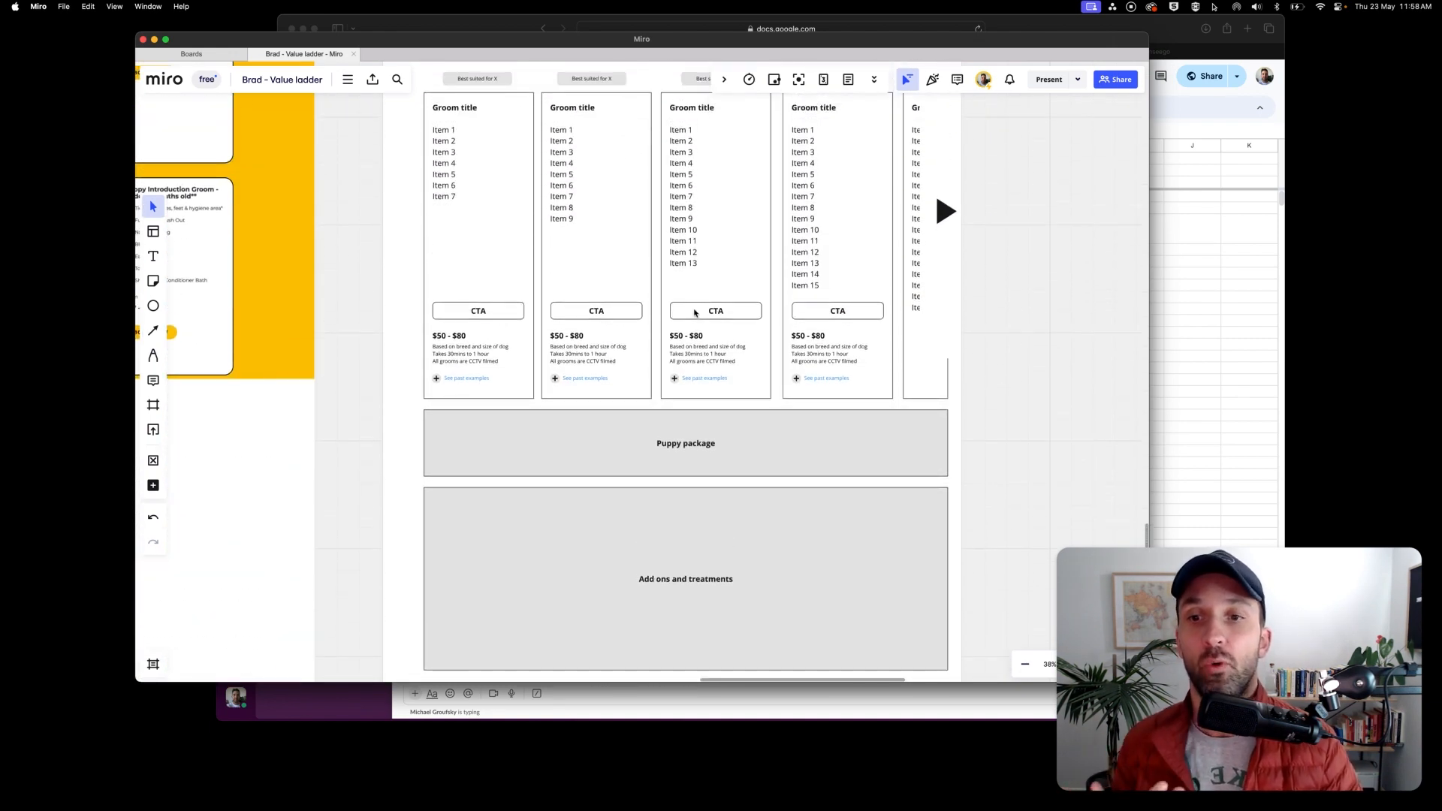
scroll(694, 312, "down", 5)
scroll(695, 312, "down", 5)
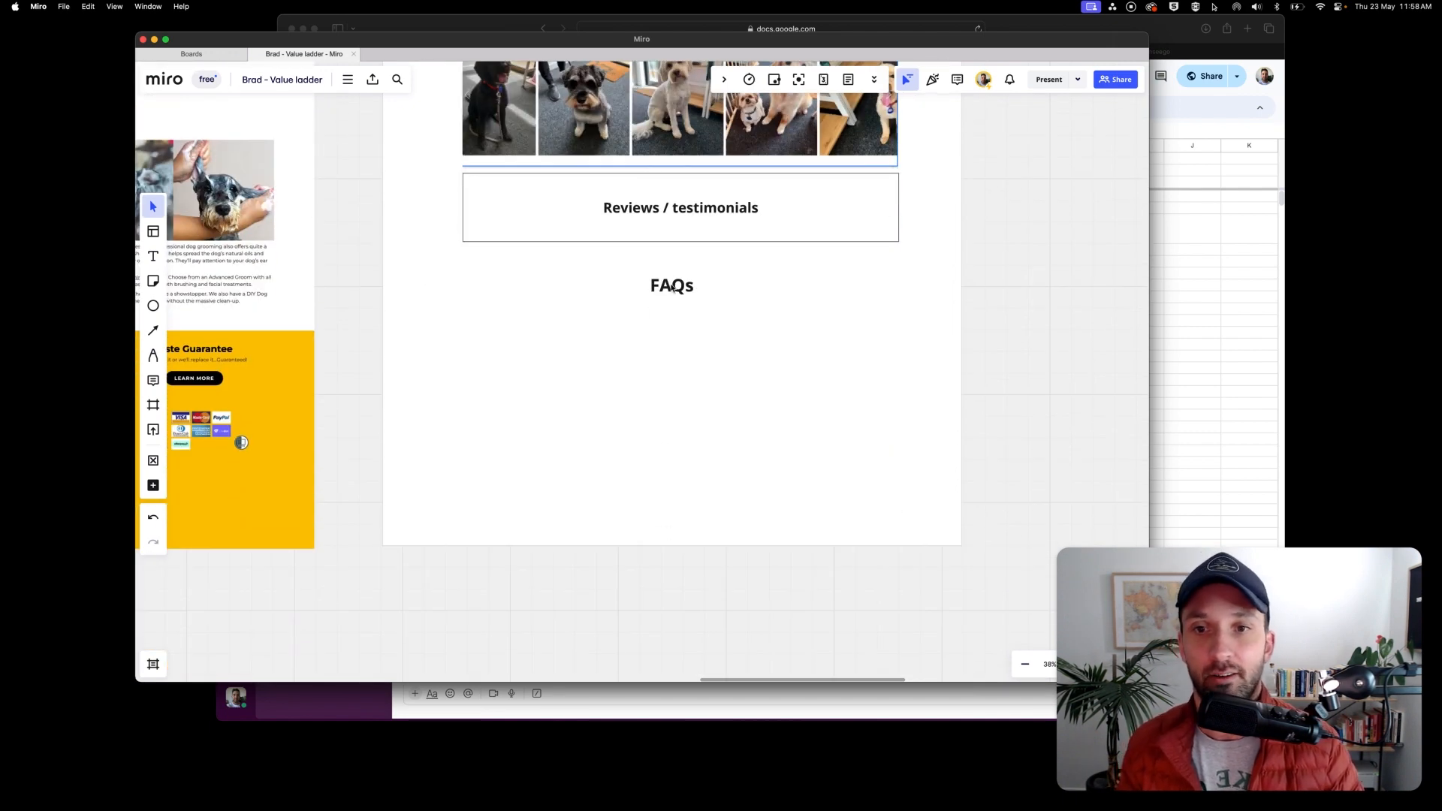
left_click(674, 290)
left_click(803, 298)
Add a text block below the FAQs heading reading "Do you film your grooming sessions?".
key("t")
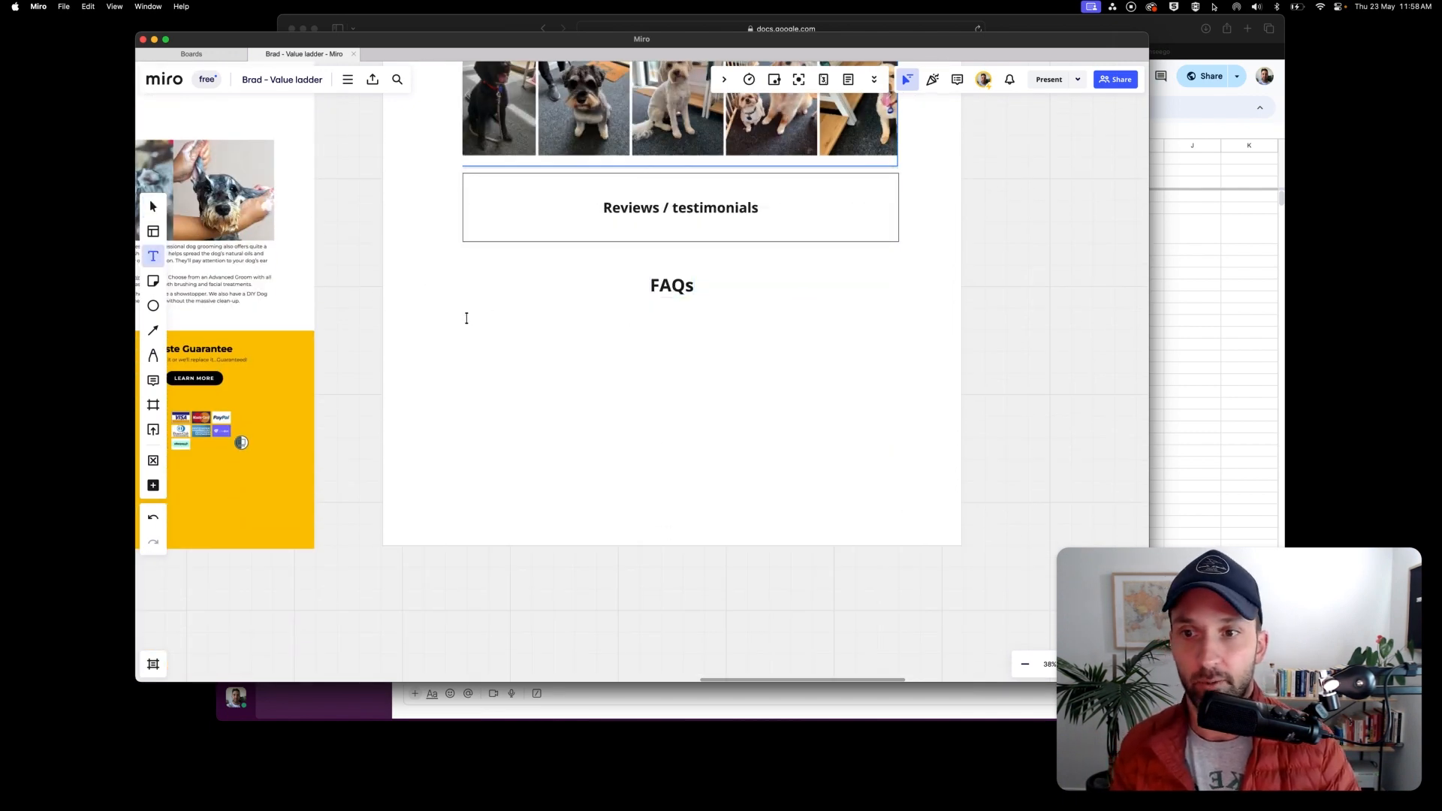
left_click(466, 319)
type("CCTV f")
key("BackSpace")
key("BackSpace")
key("BackSpace")
key("BackSpace")
key("BackSpace")
key("BackSpace")
type("Do you film your grooming sessions?")
List further FAQ questions on a bitey dog, special needs, staying during the groom, and the types of products used, separated by blank lines.
left_click(469, 359)
type("What if my dog is bitey?")
key("Return")
key("Return")
type("What if my dog has special needs?")
key("Return")
key("Return")
type("Can I stay while my dog is being groomed?")
key("Return")
key("Return")
type("What types of products (shampoos, conditioners, etc.) are used?")
Insert "Do you use dog cages?" as the second FAQ question and position the question list centrally beneath the FAQs heading.
left_click_drag(617, 394, 843, 394)
triple_click(514, 335)
type("Do you film your grooming sessions?")
type("Do you use dog cages?")
left_click_drag(511, 373, 575, 349)
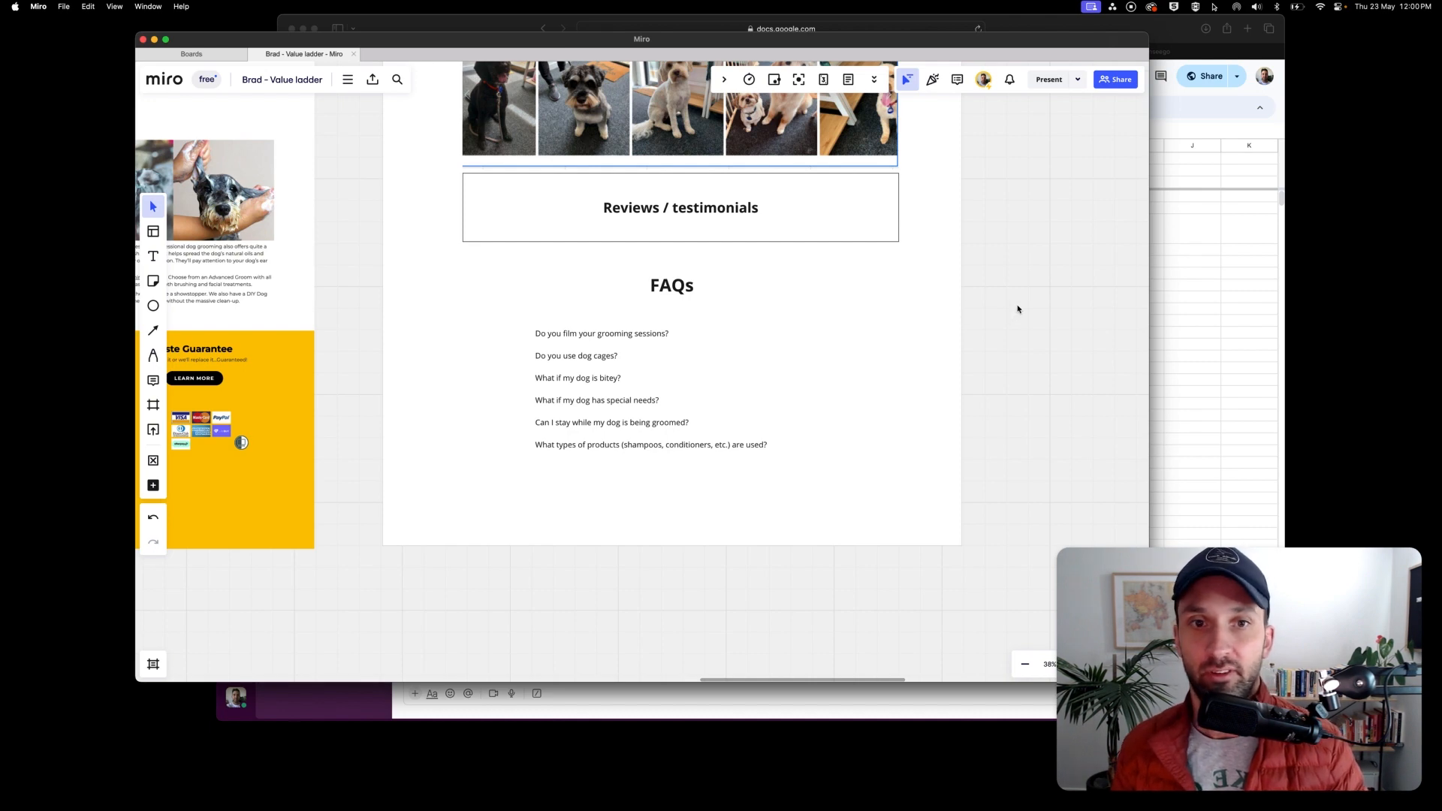
Draw a small circle beside the FAQ questions, open its border options, and move it closer to the wireframe's outer edge.
scroll(577, 371, "up", 1)
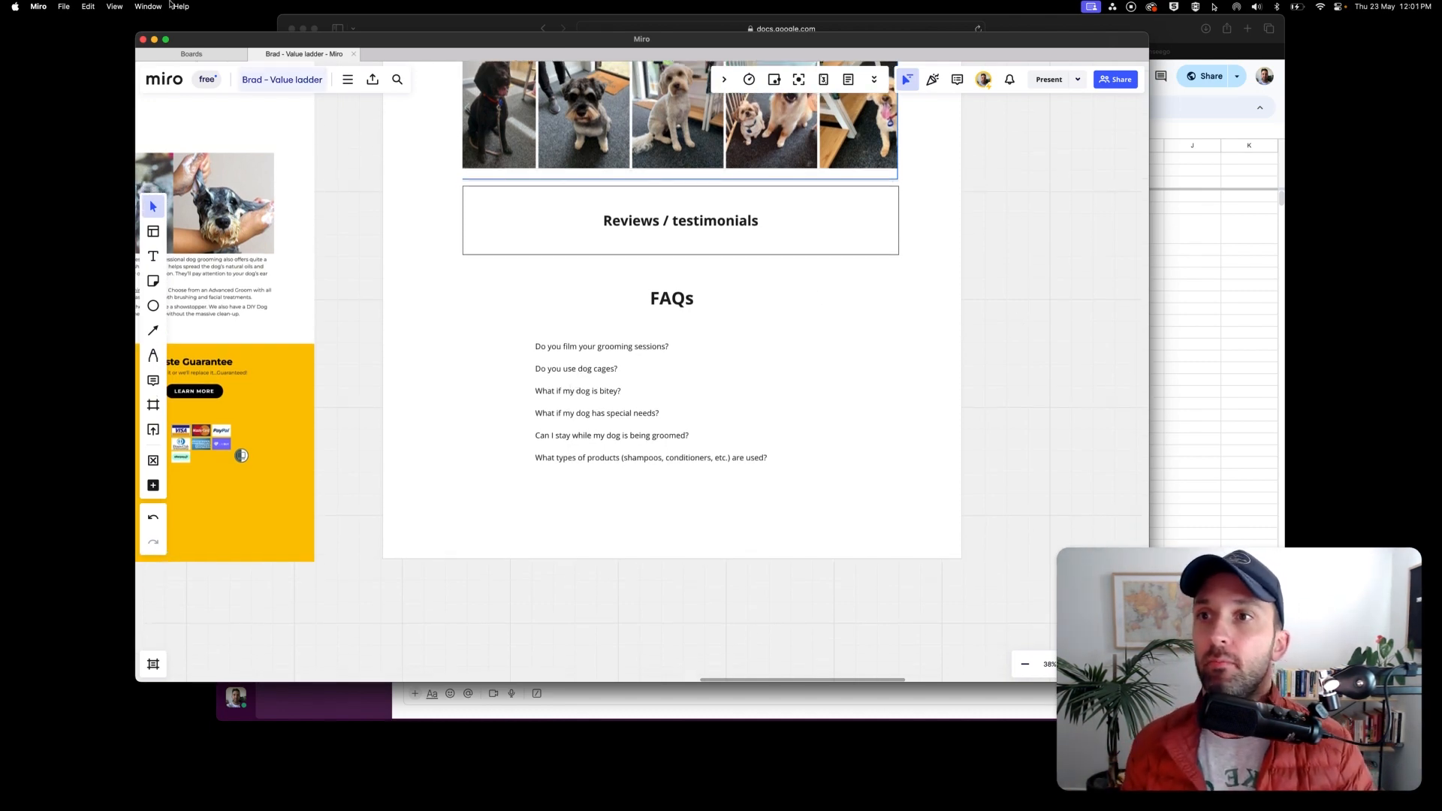
left_click(424, 26)
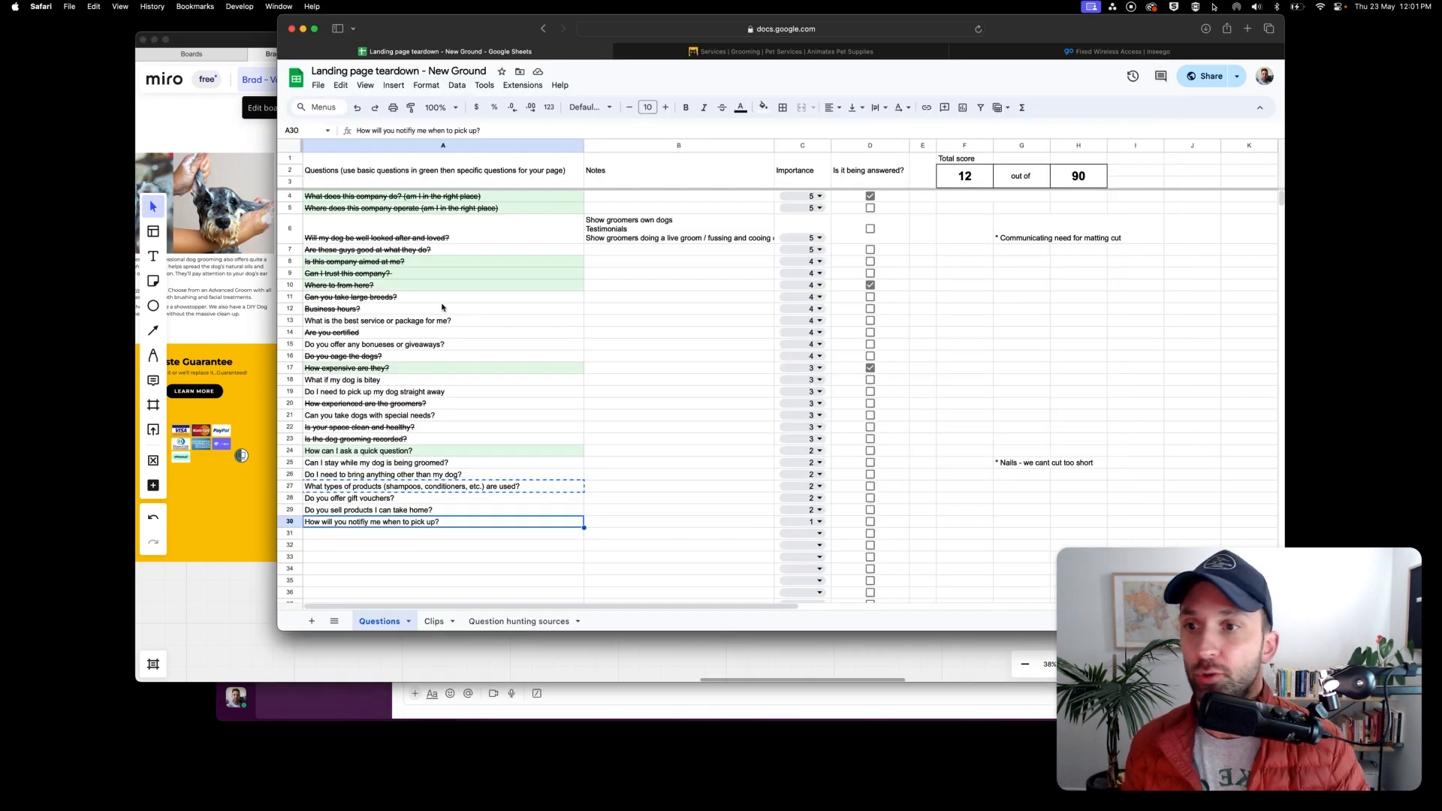
left_click(153, 306)
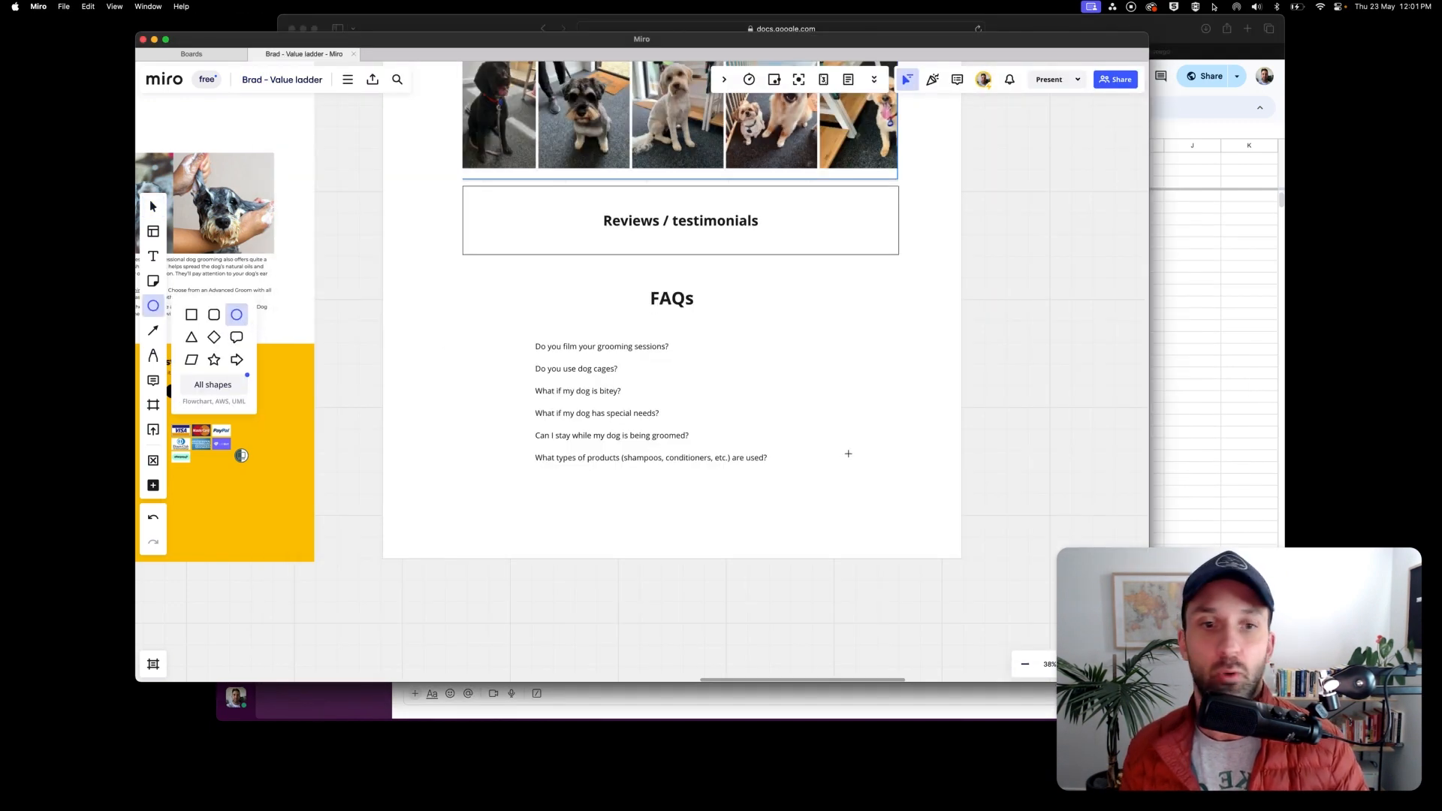
left_click(818, 332)
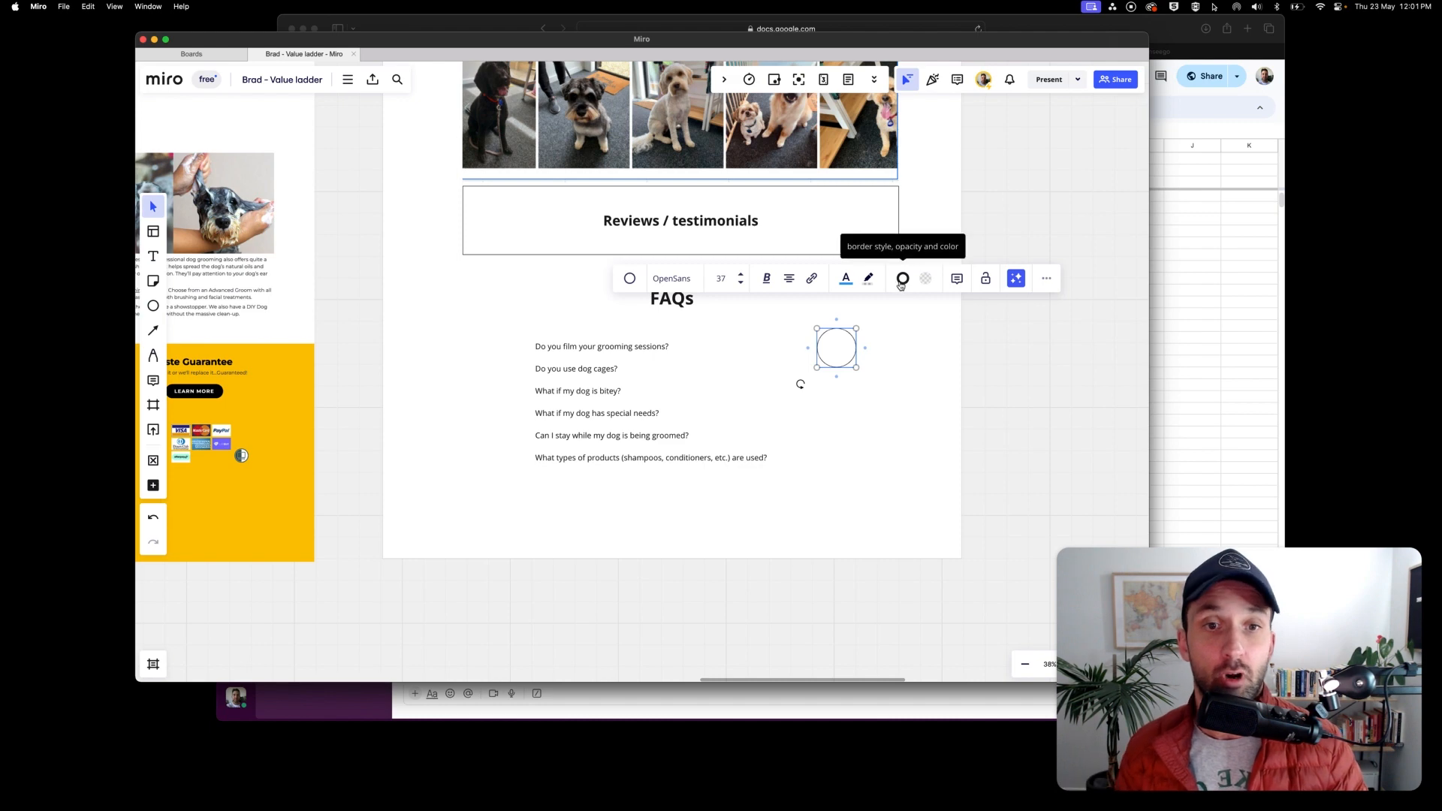
left_click(902, 279)
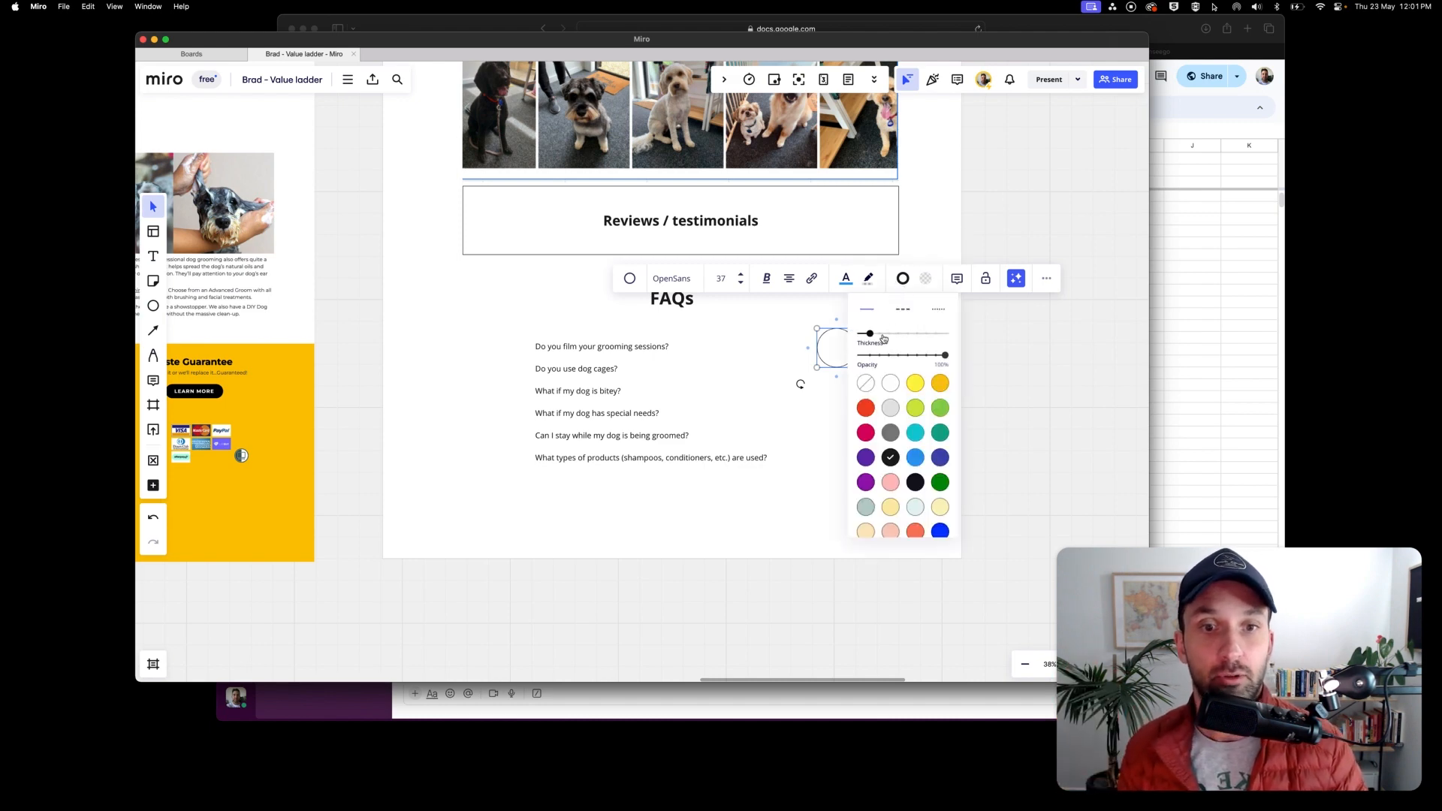
left_click(1011, 325)
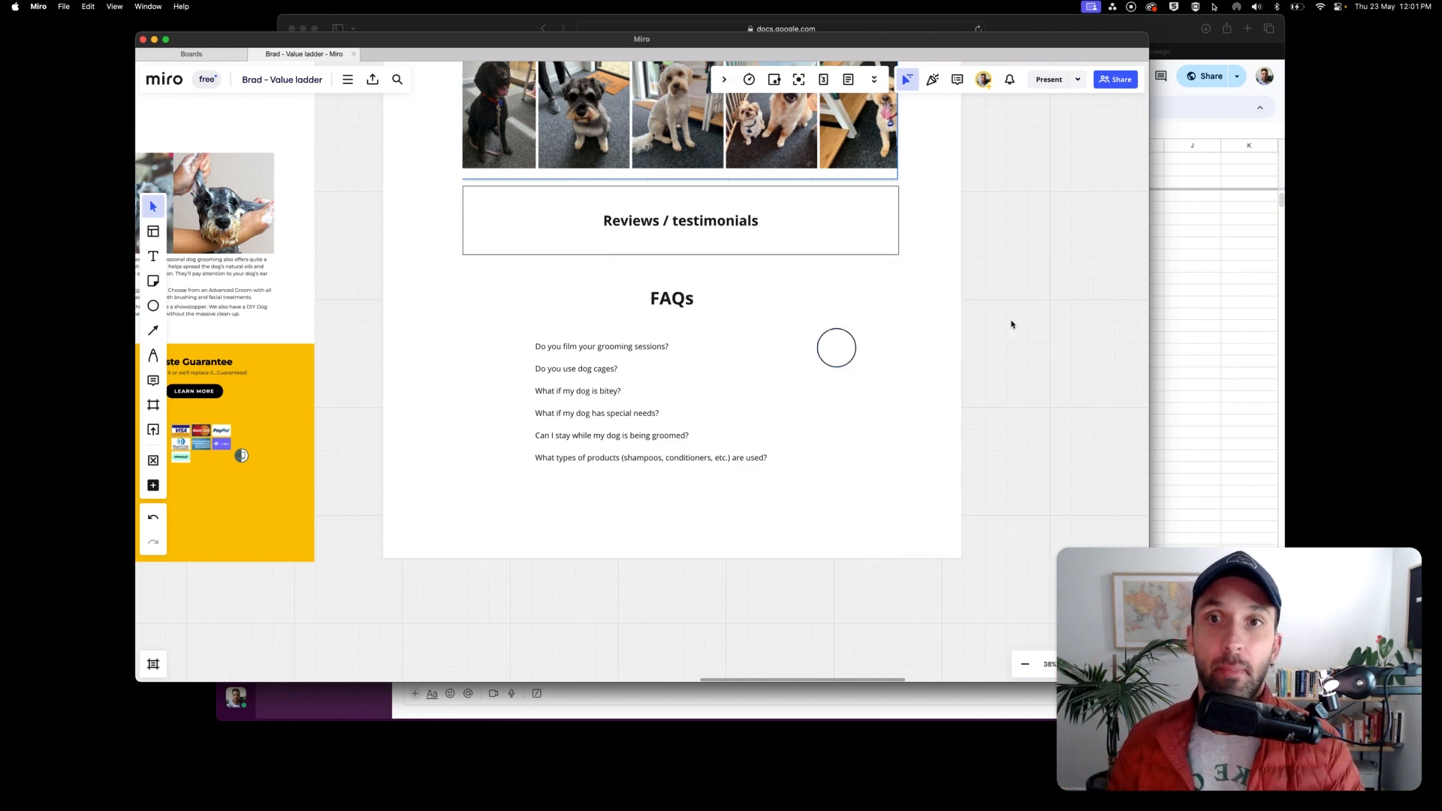
left_click_drag(834, 344, 877, 387)
left_click(893, 406)
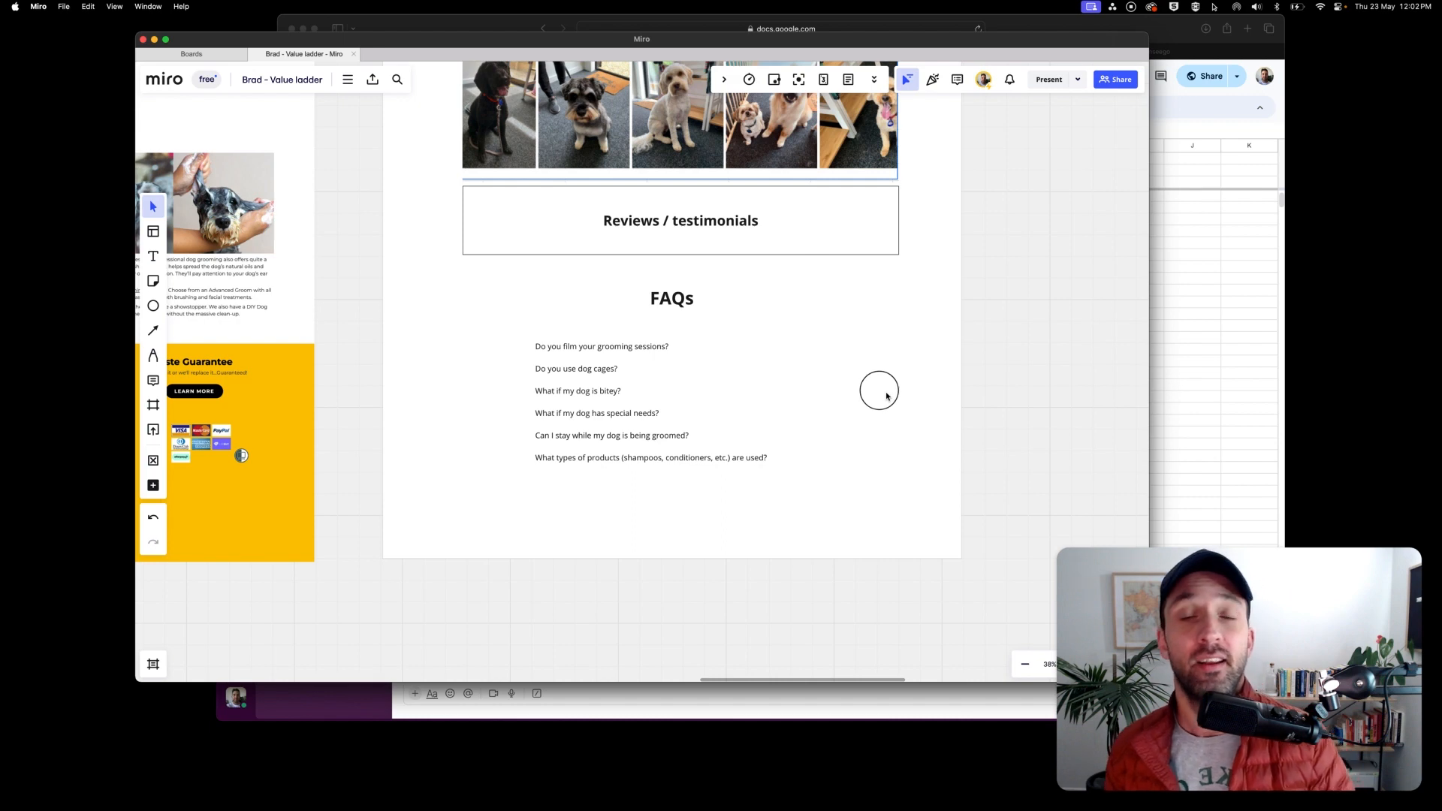
Place a rounded chat box with a speech-bubble icon reading "We're online now (a real person)" just below the FAQ questions.
left_click(882, 393)
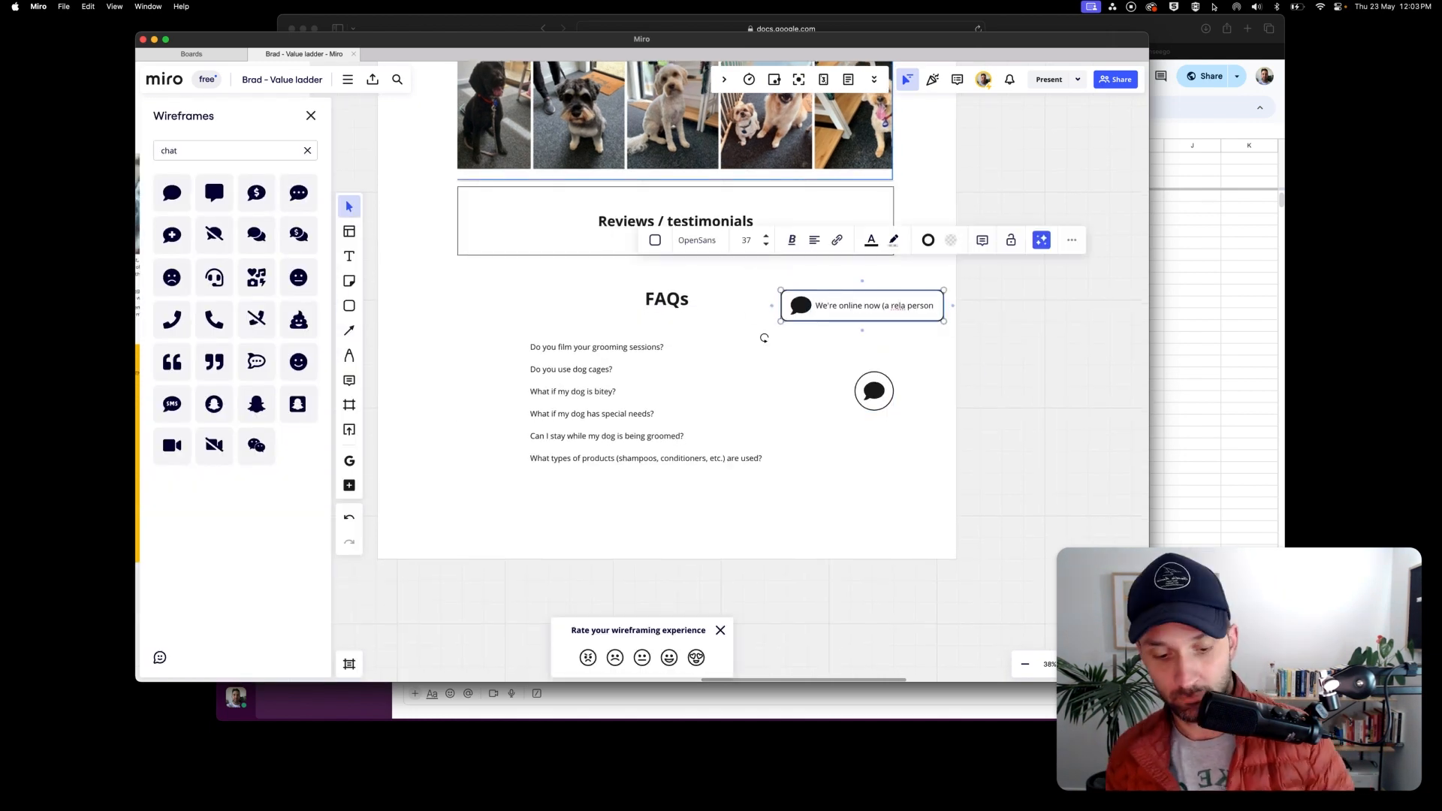
left_click_drag(861, 310, 874, 508)
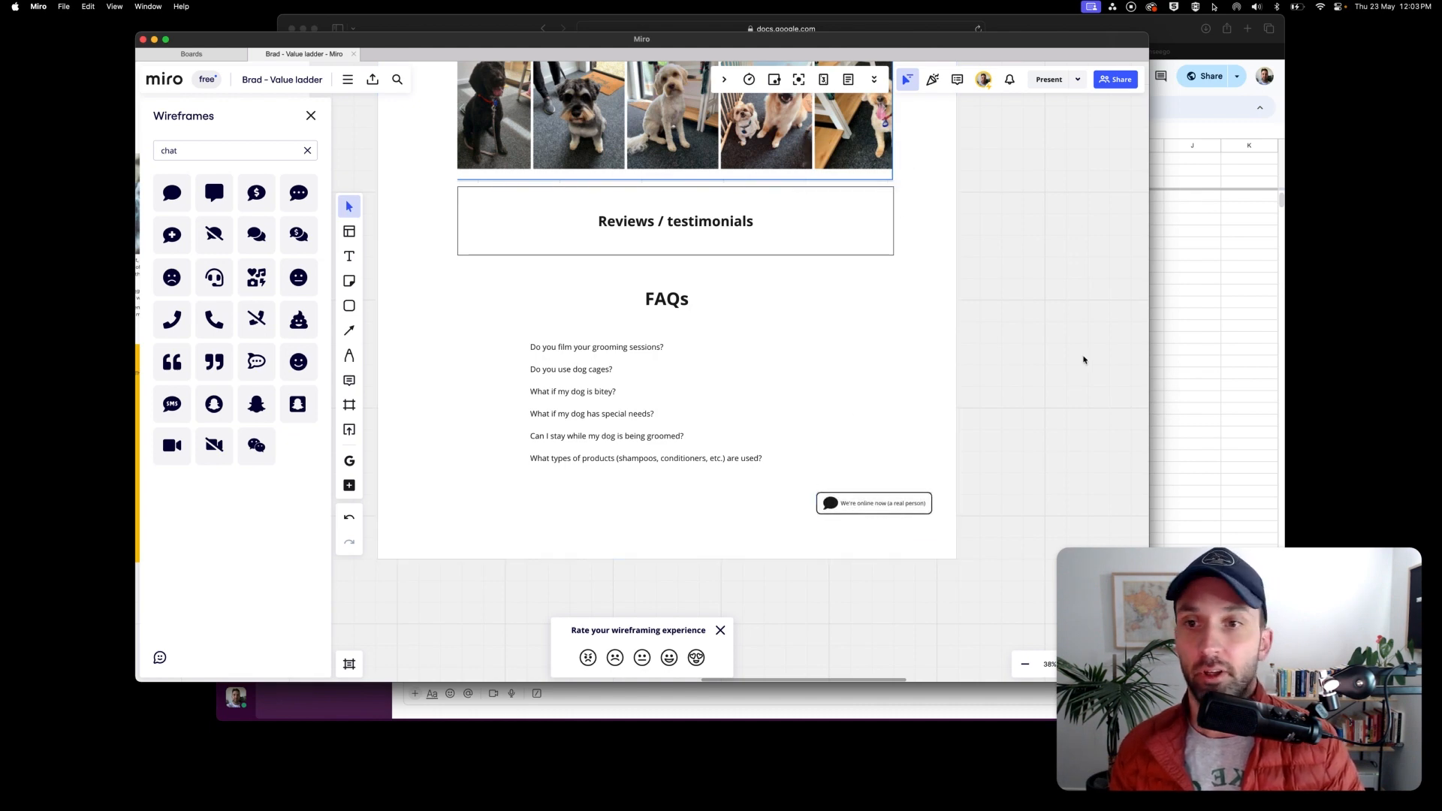
Extend the redesigned page frame downward to leave blank space beneath the FAQs section.
scroll(493, 309, "down", 5)
scroll(679, 466, "down", 3)
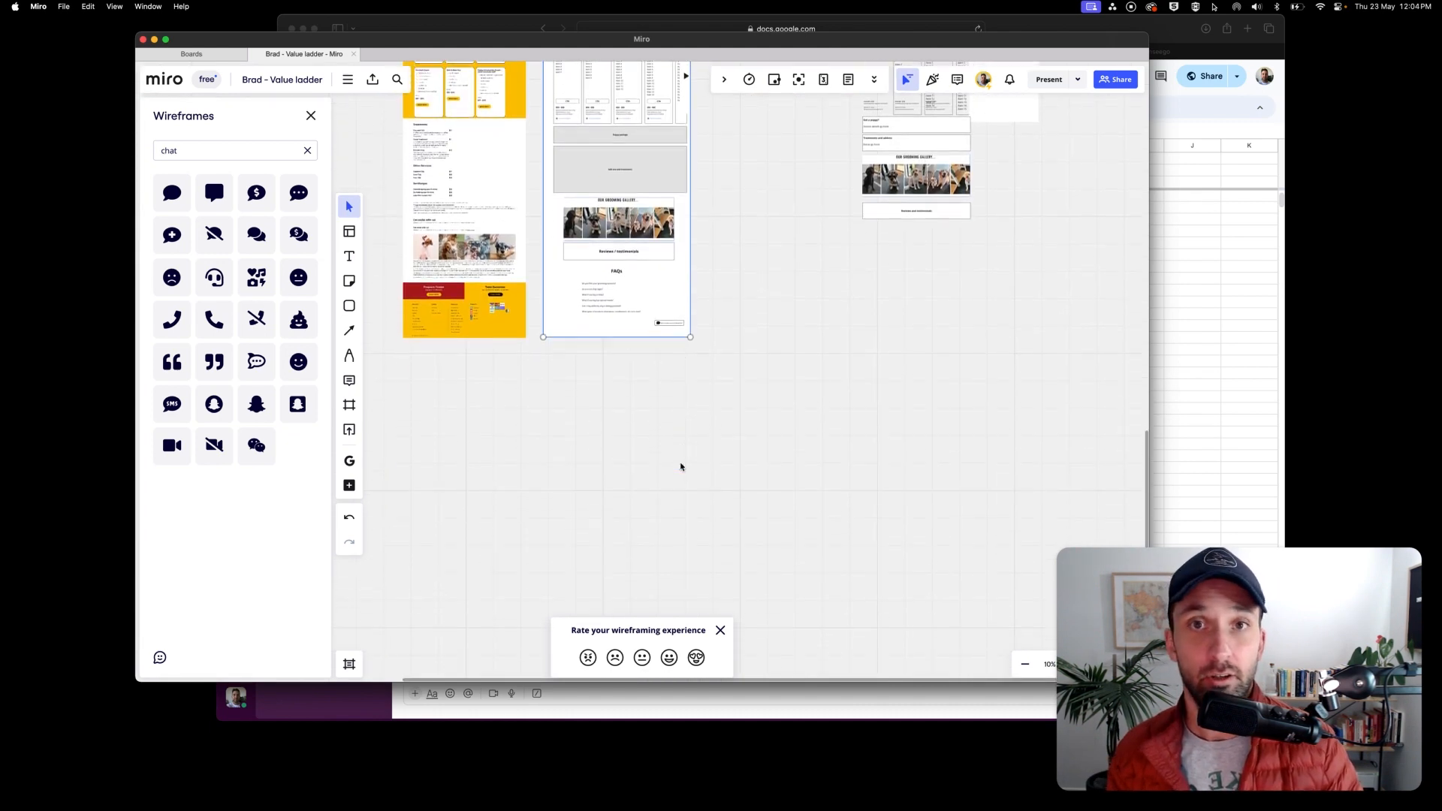
left_click(614, 315)
left_click_drag(614, 316, 614, 513)
left_click(792, 359)
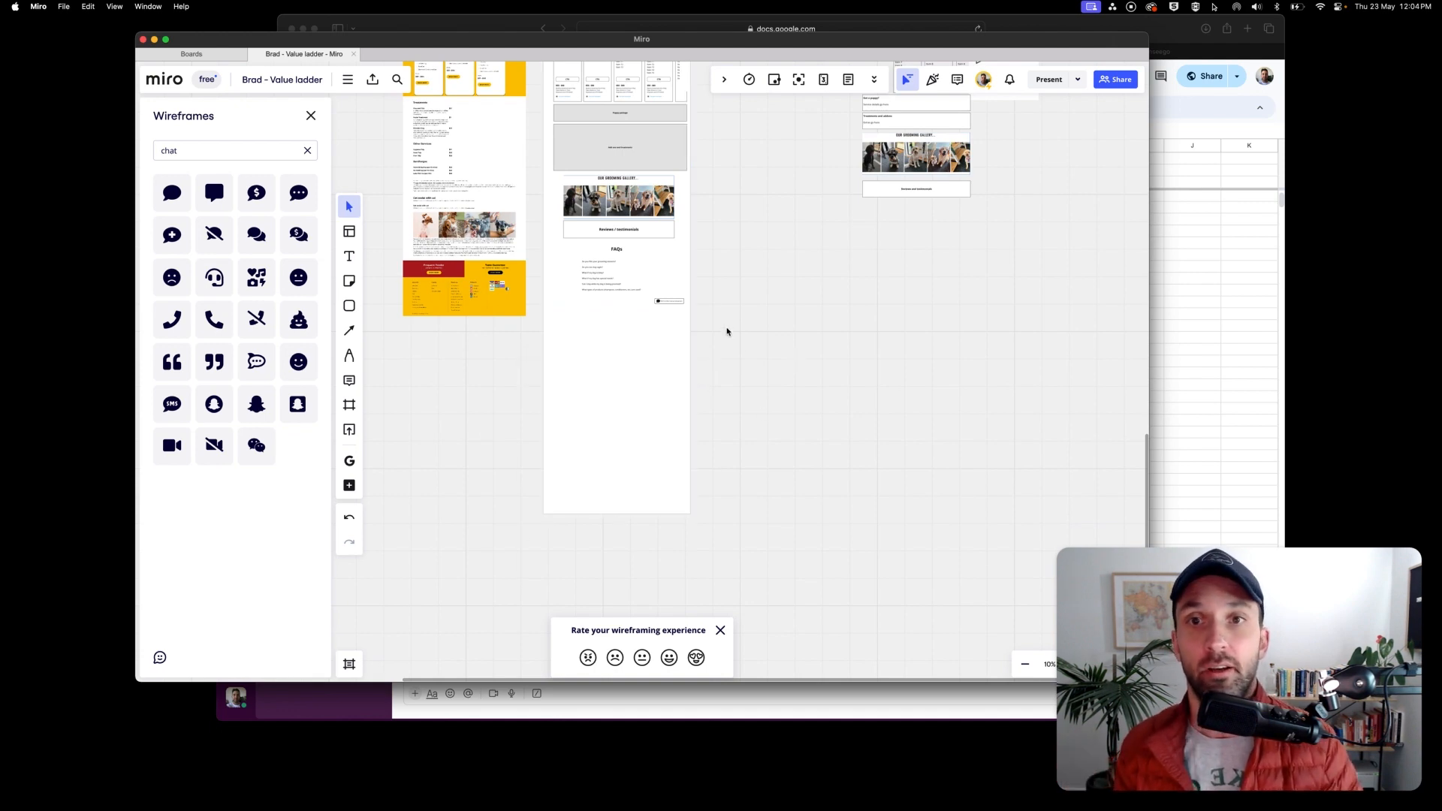
Add a text line below the chat box reading "Call us today" followed by the phone number.
scroll(648, 108, "up", 5)
scroll(646, 107, "down", 5)
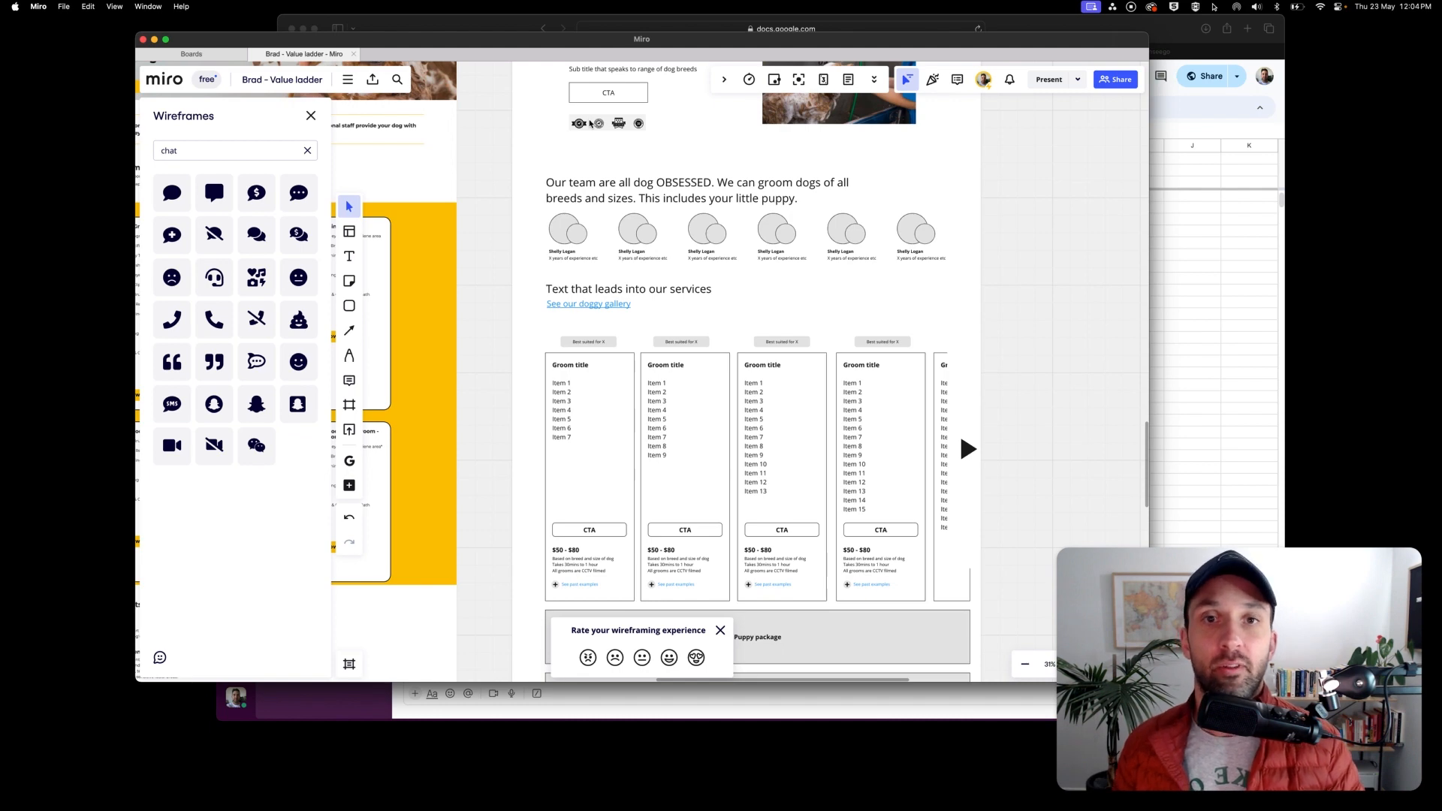
scroll(751, 360, "down", 10)
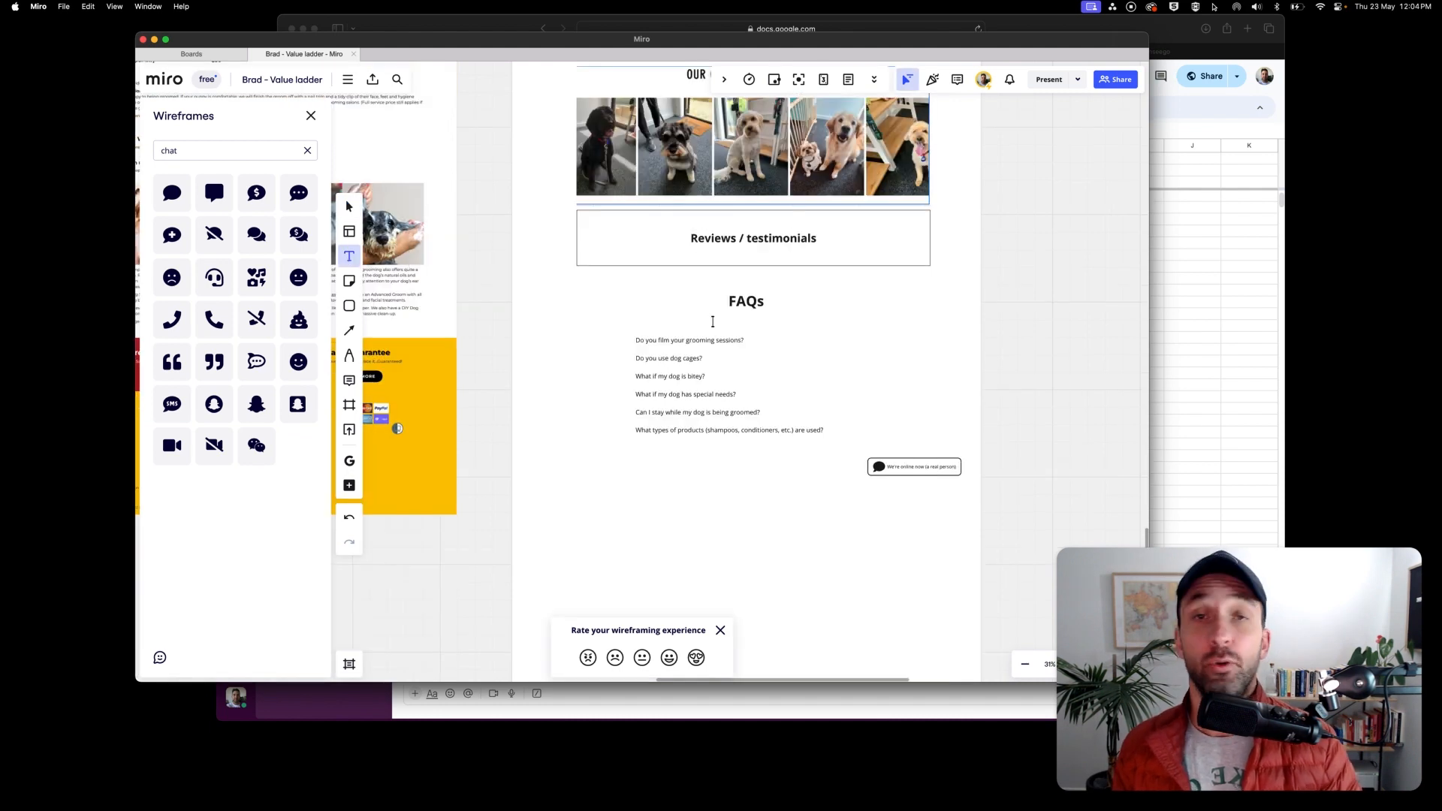
left_click(874, 485)
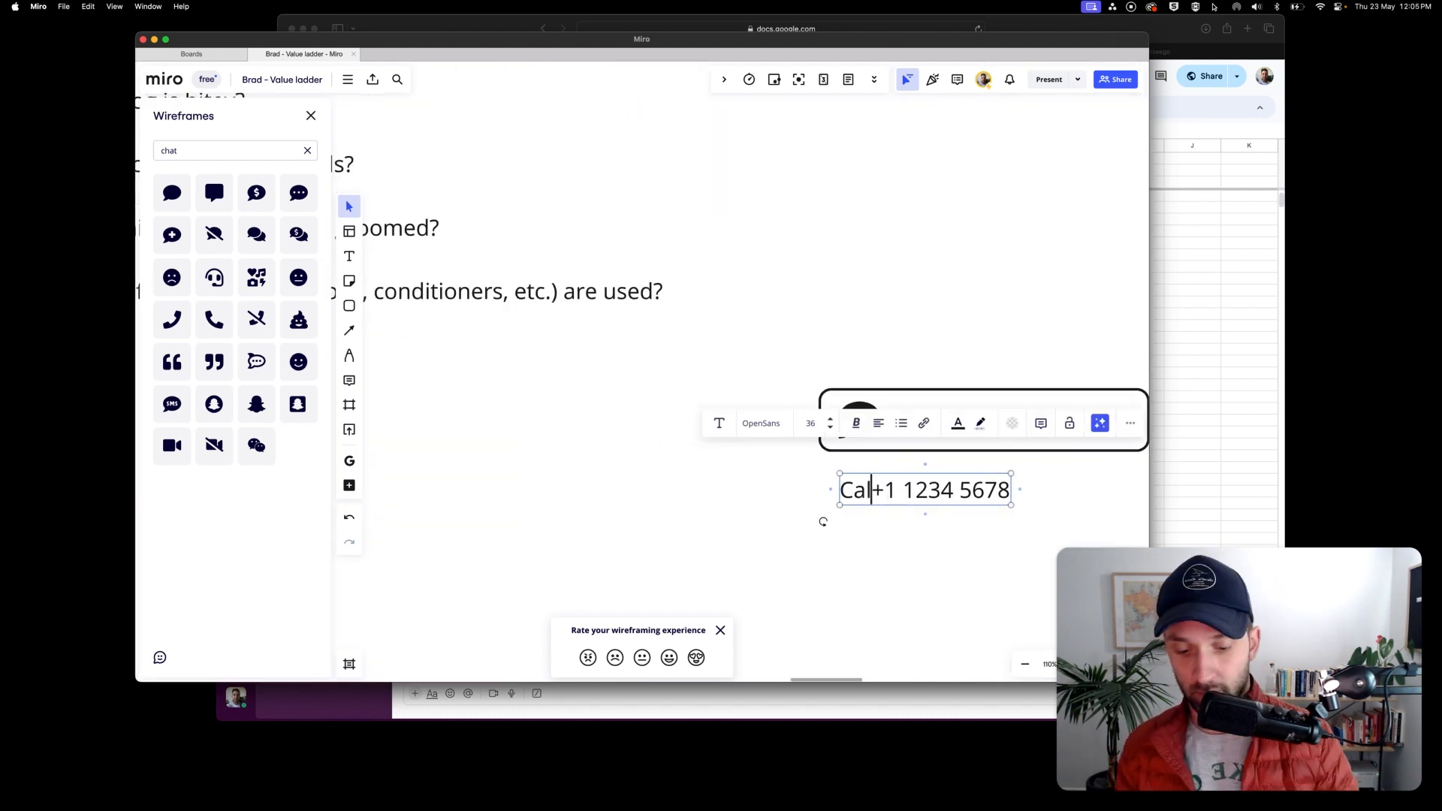
type("l us today +1 1234 5678")
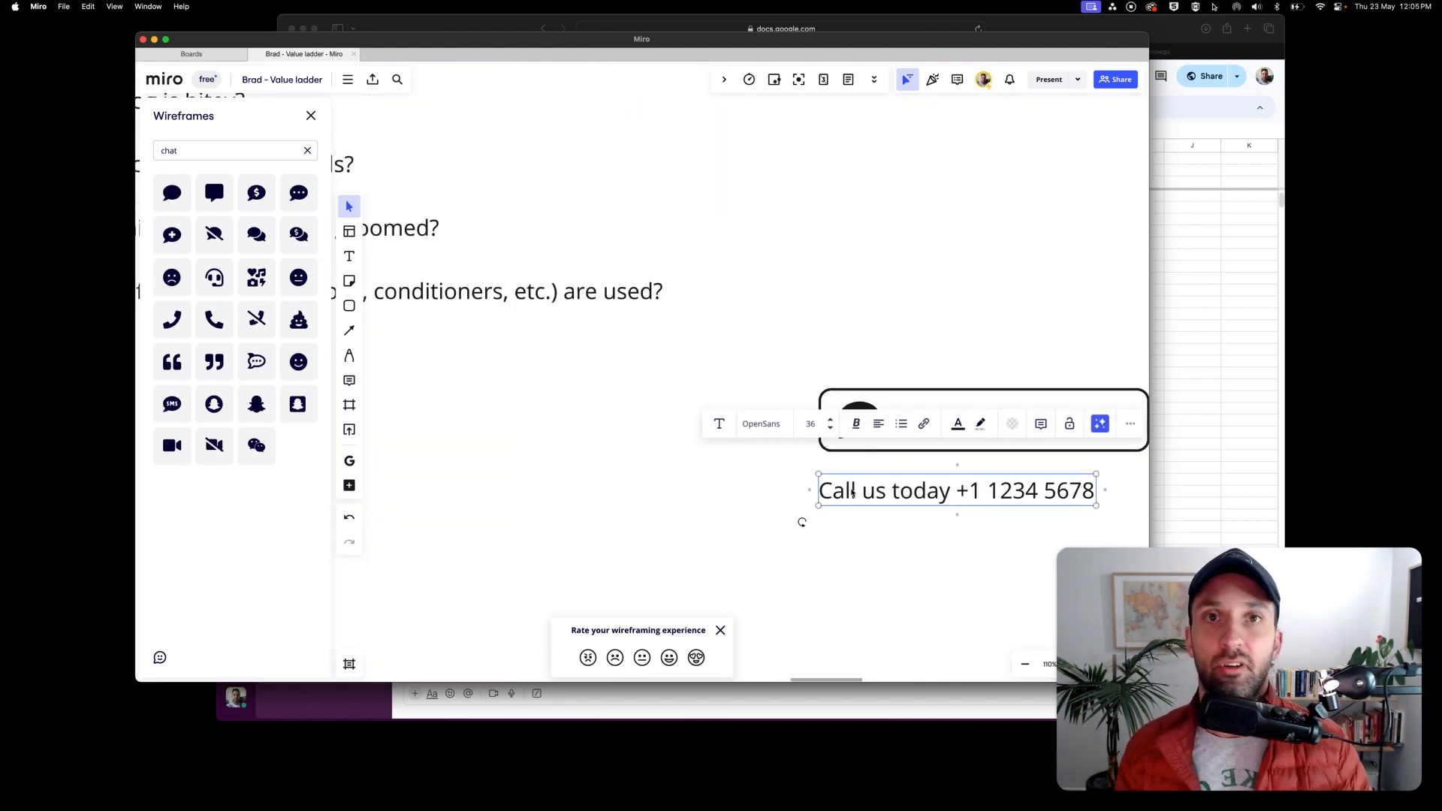
Dismiss the wireframing feedback prompt and compare the redesigned page's header and hero section with the original grooming page.
scroll(796, 368, "down", 8)
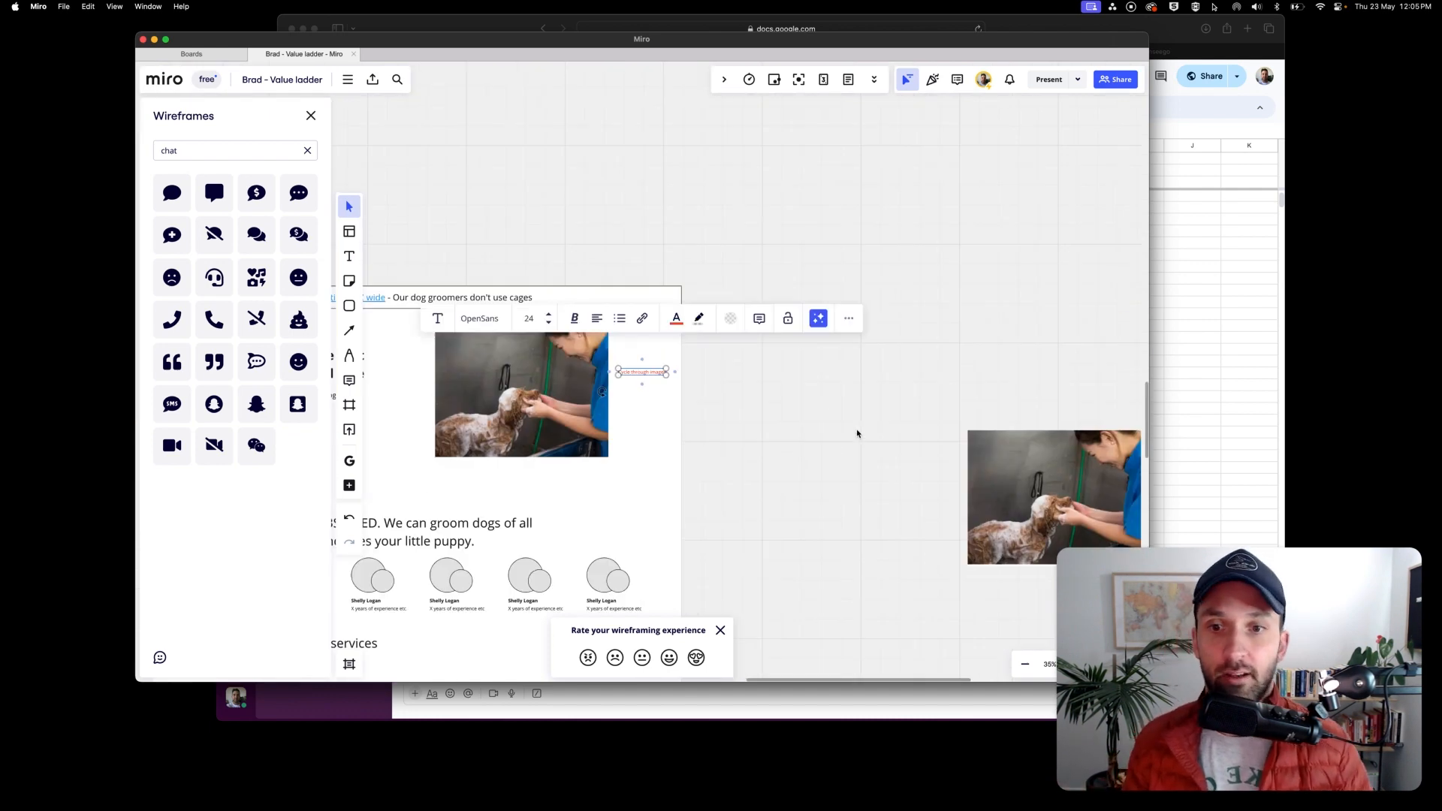
scroll(754, 368, "down", 15)
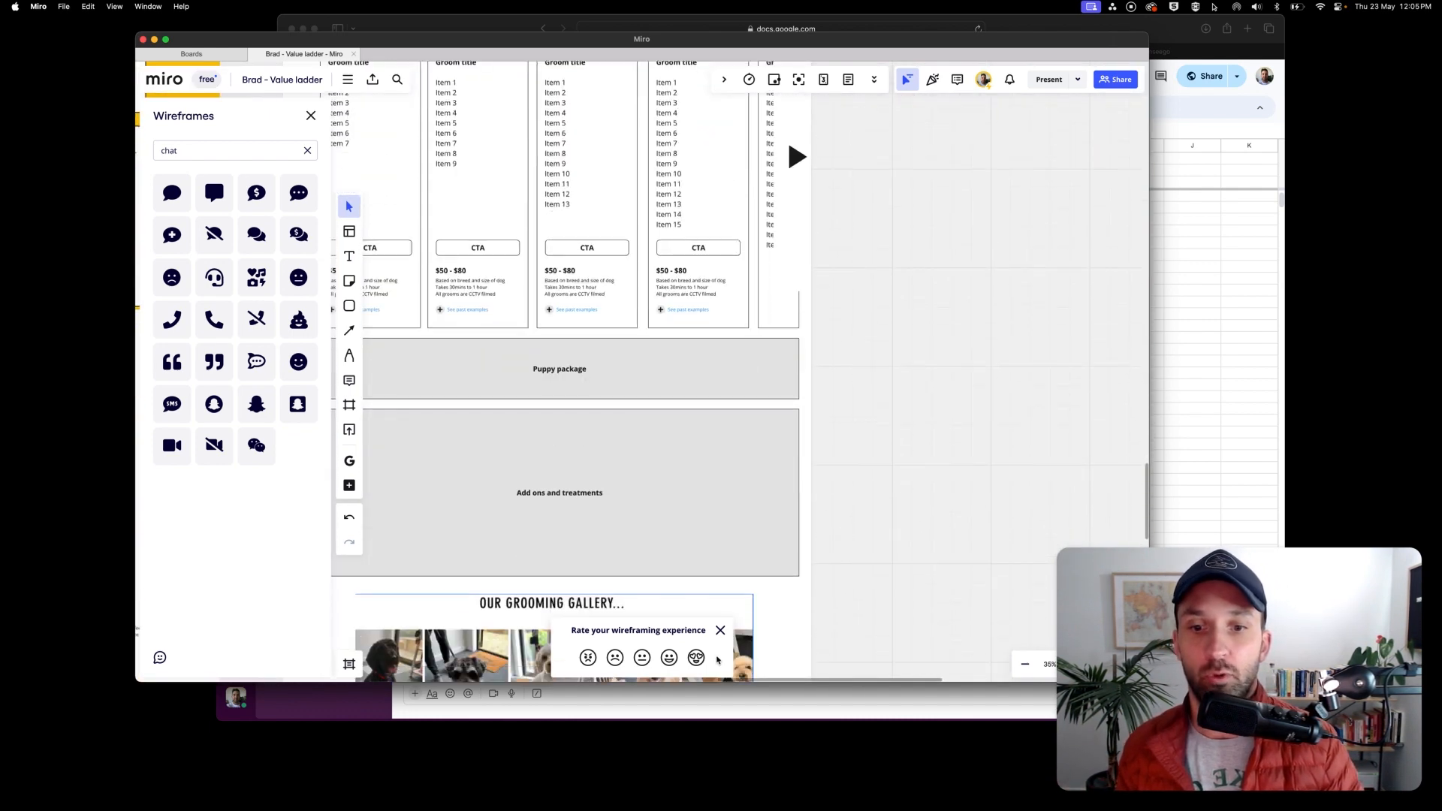
left_click(720, 630)
scroll(872, 538, "down", 10)
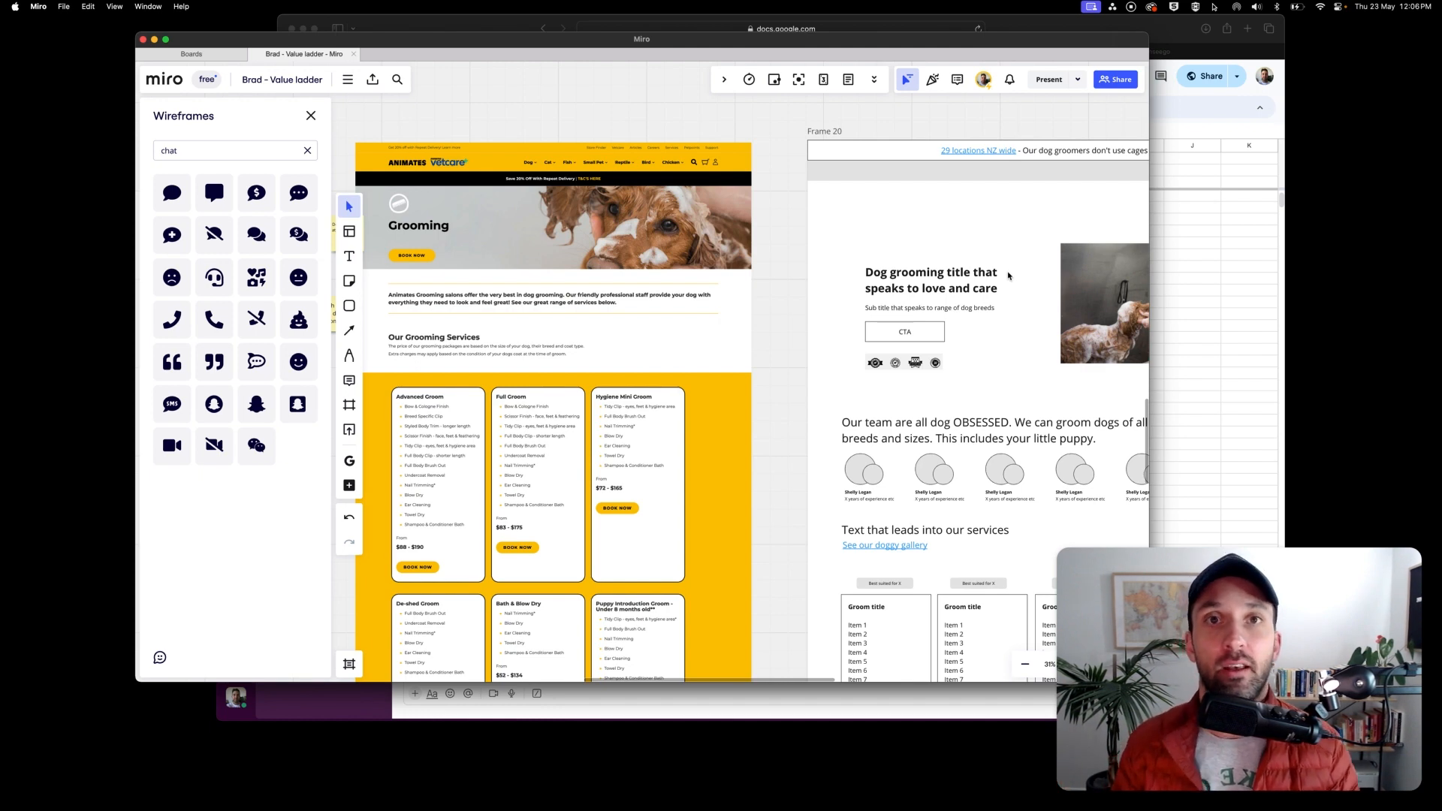
scroll(1009, 276, "right", 5)
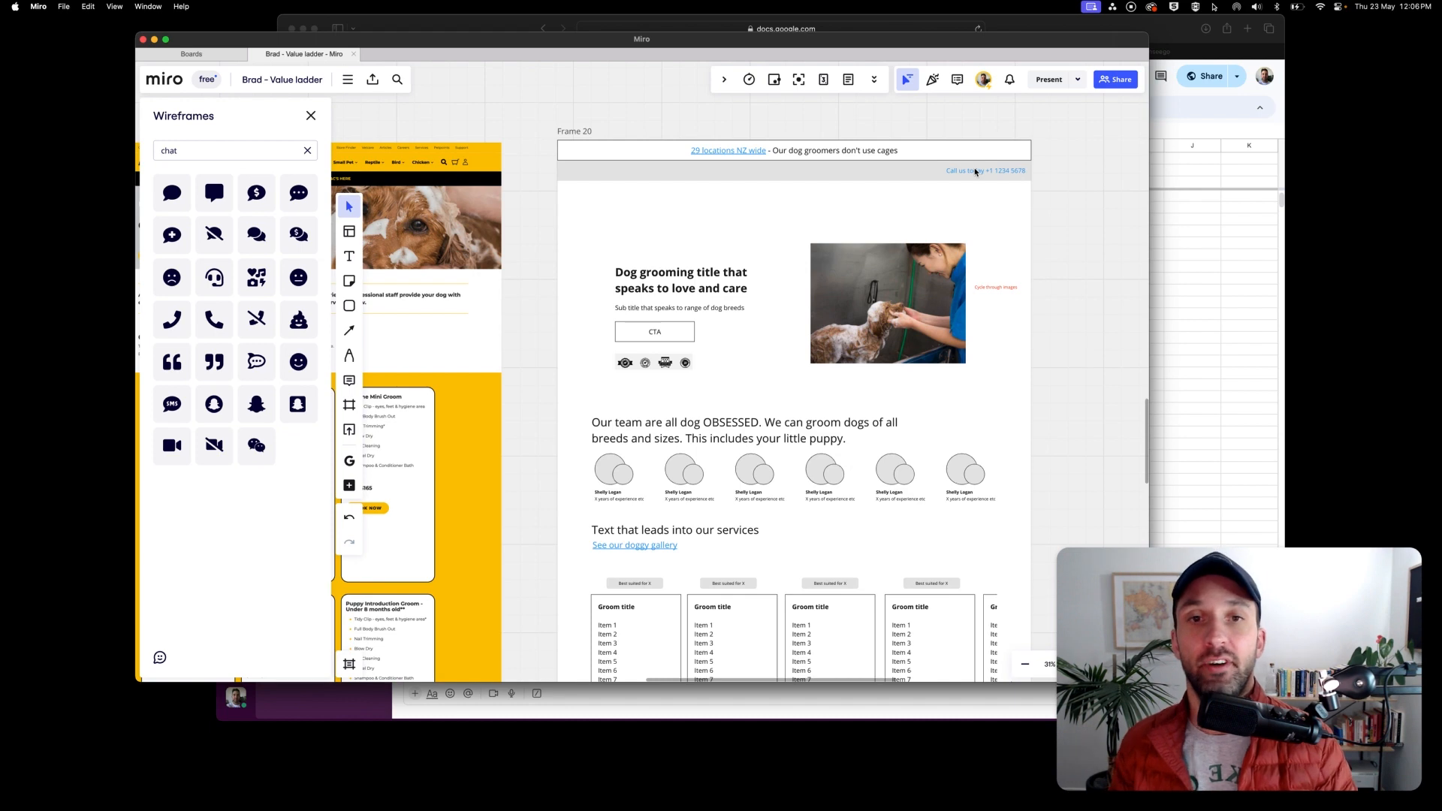
scroll(975, 173, "left", 2)
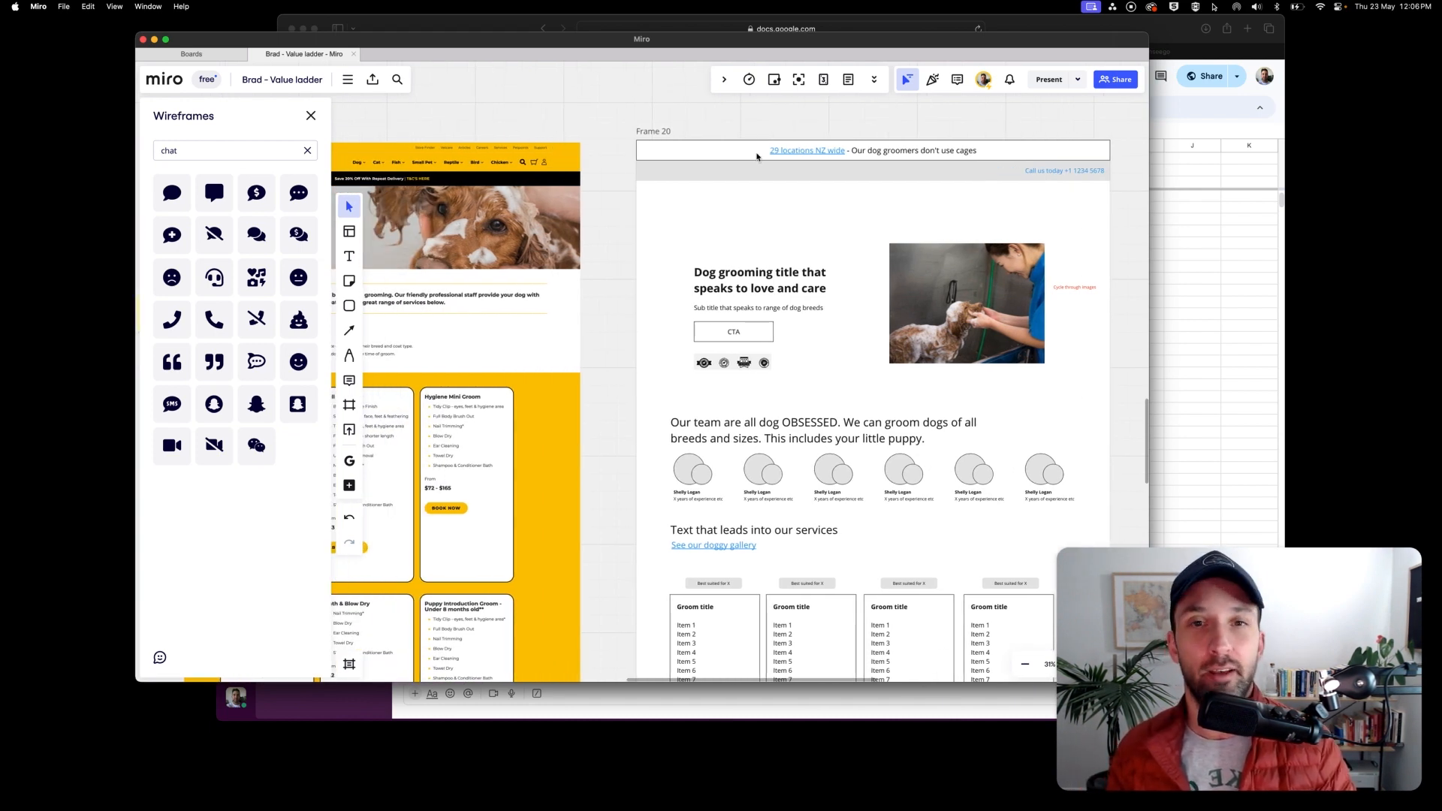
scroll(751, 188, "left", 2)
scroll(789, 217, "right", 4)
scroll(901, 225, "down", 1)
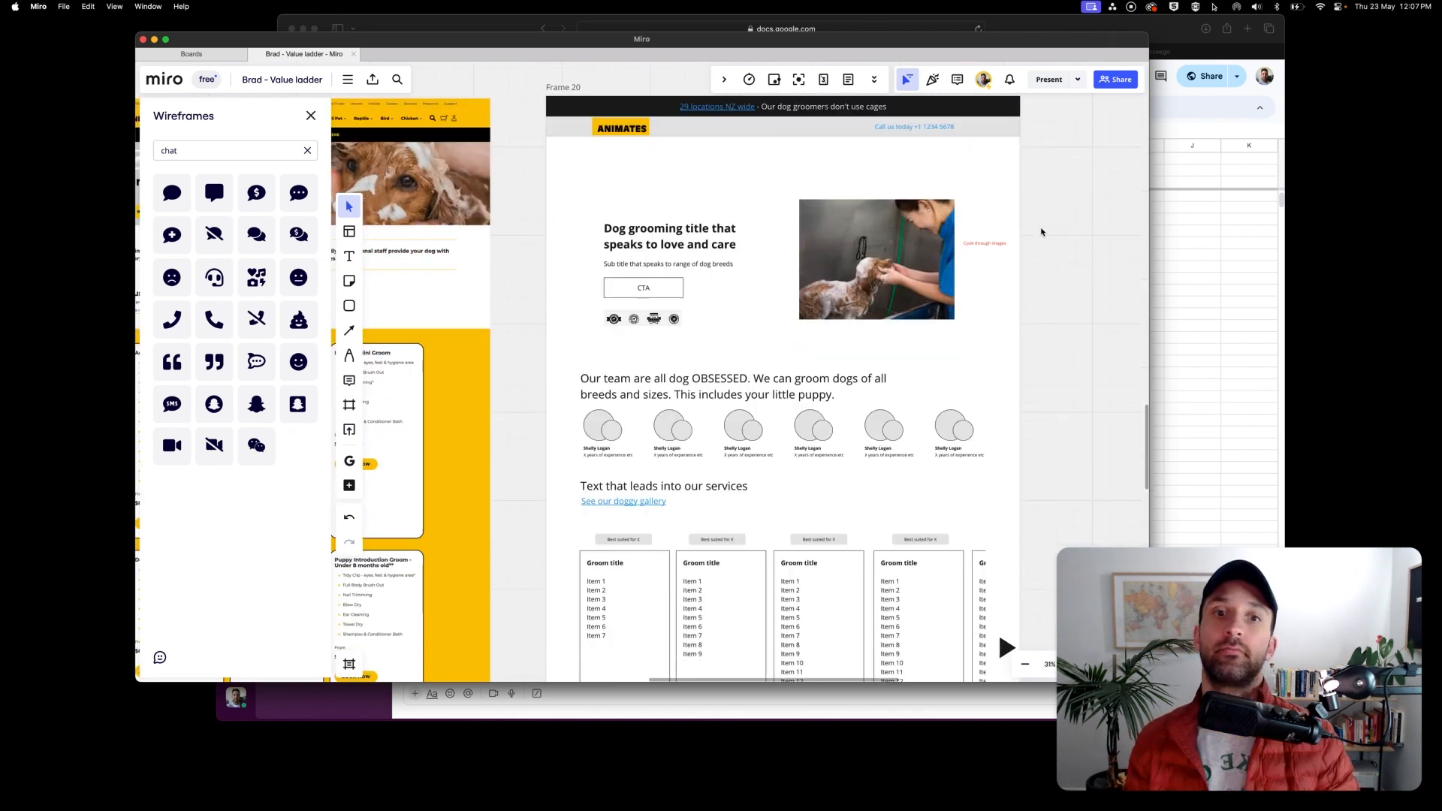
Select all page content below the header in Frame 20 and look over the team, groom card and add-on sections.
scroll(623, 227, "down", 5)
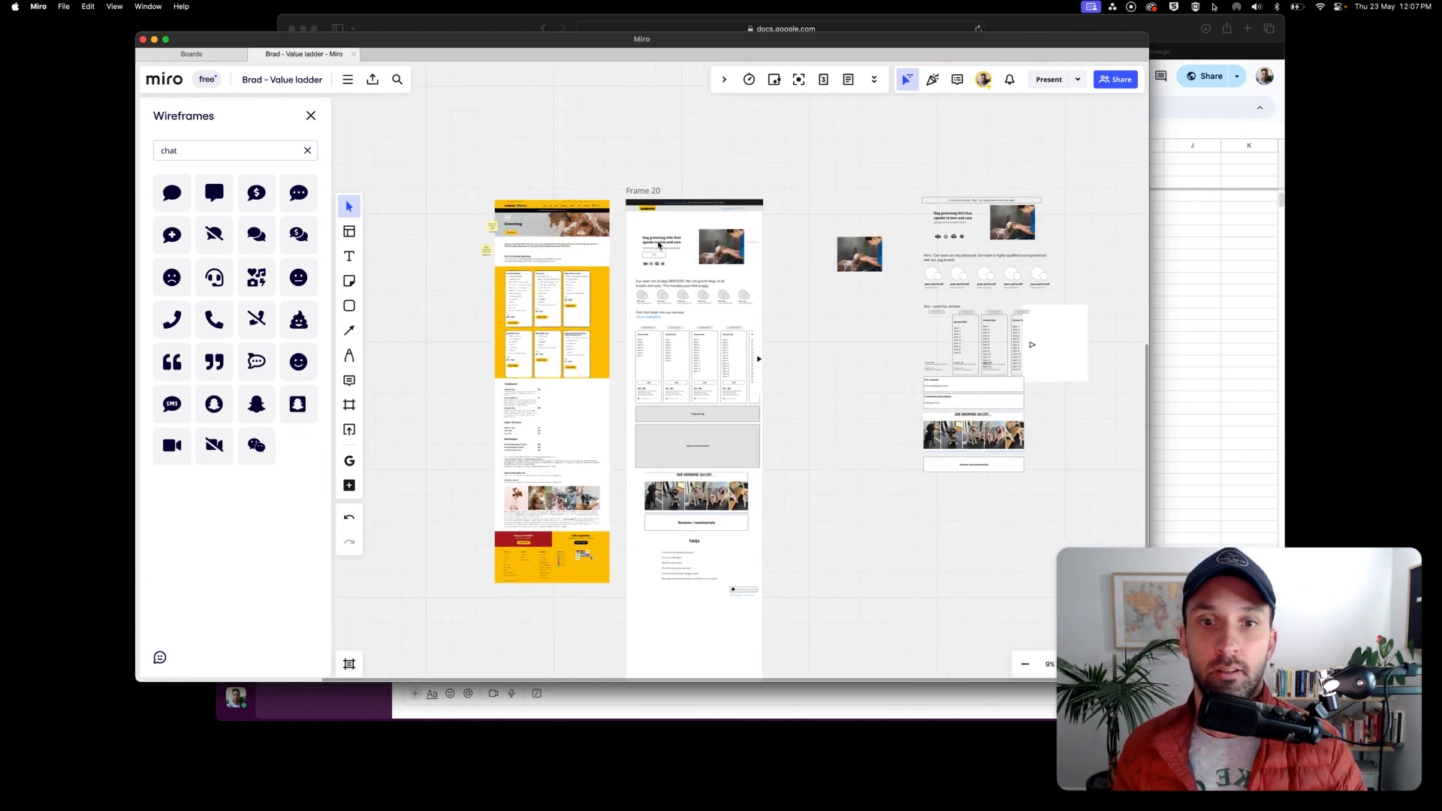
left_click_drag(623, 227, 803, 612)
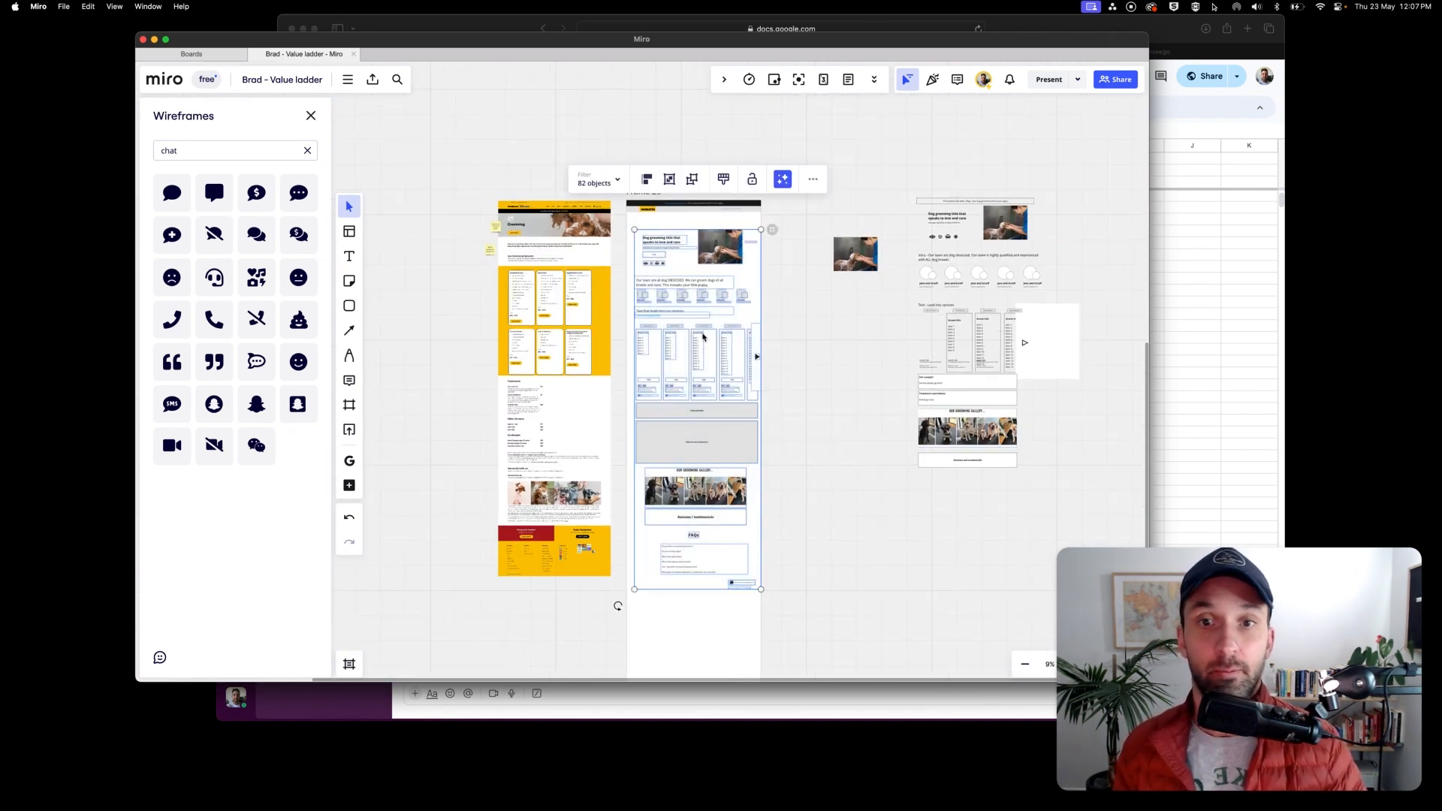
scroll(713, 350, "up", 5)
scroll(717, 348, "left", 4)
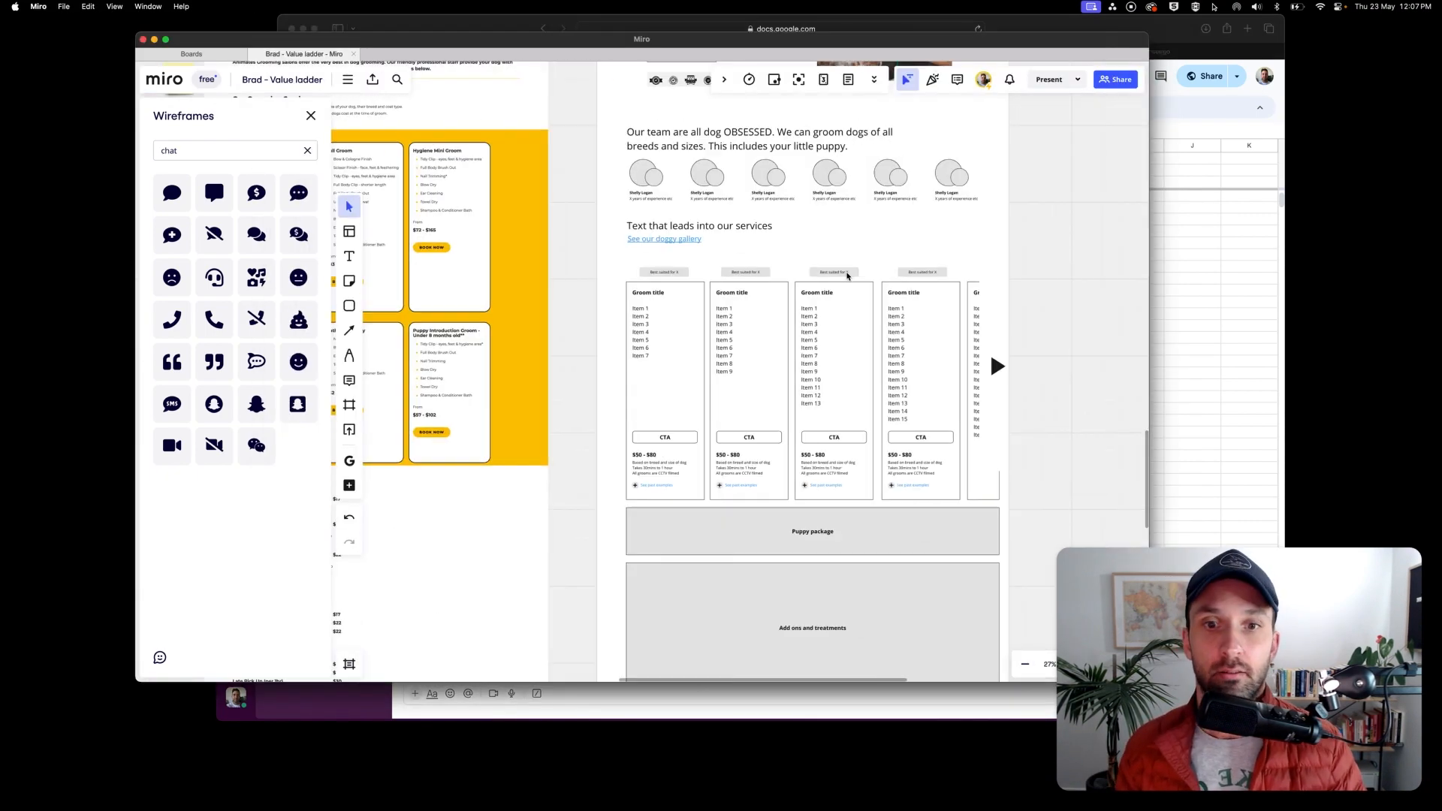
scroll(846, 276, "down", 5)
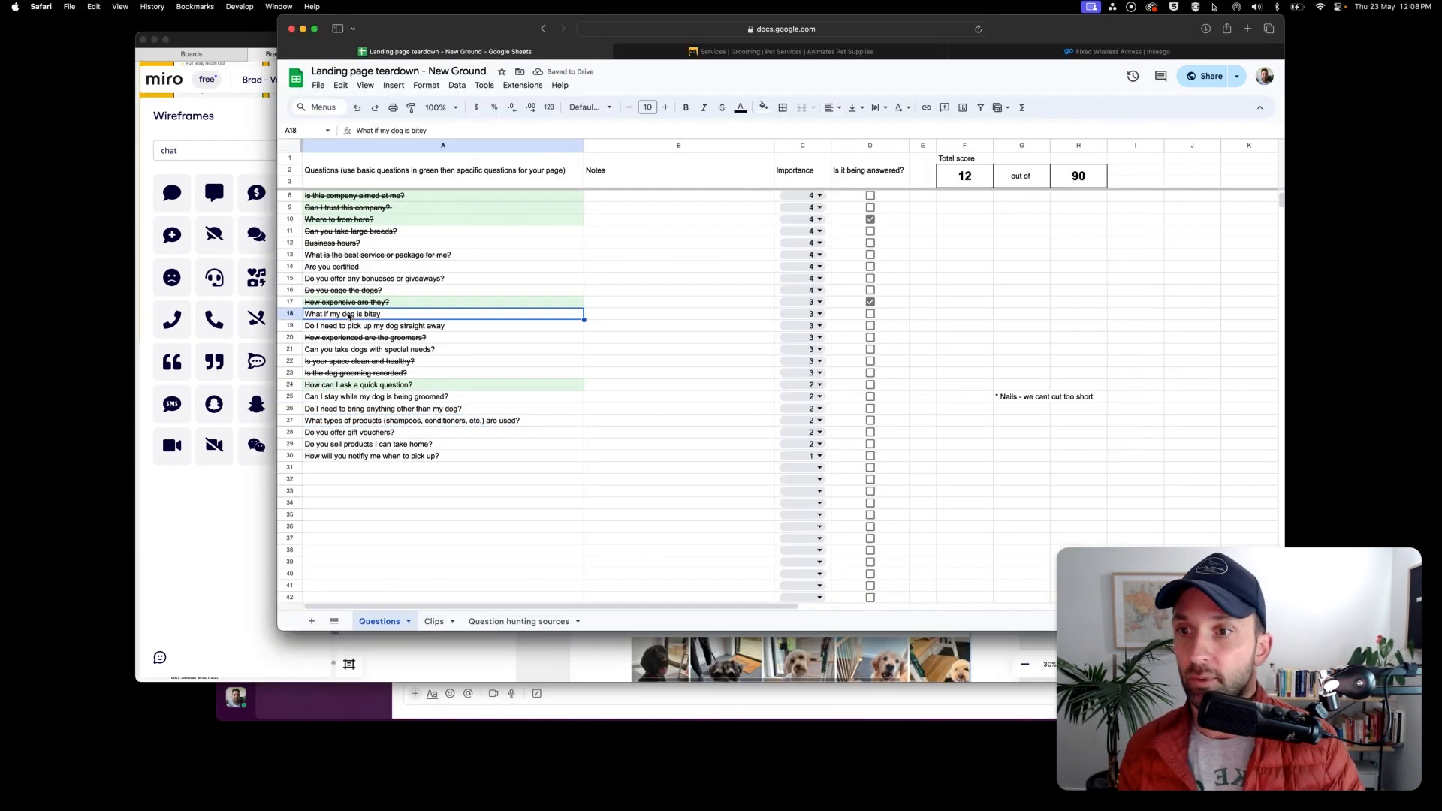
Delete the "Do you offer any bonuses or giveaways?" row from the teardown spreadsheet and select "How can I ask a quick question?".
left_click(750, 262)
left_click(364, 498)
right_click(290, 343)
left_click(337, 480)
left_click(358, 439)
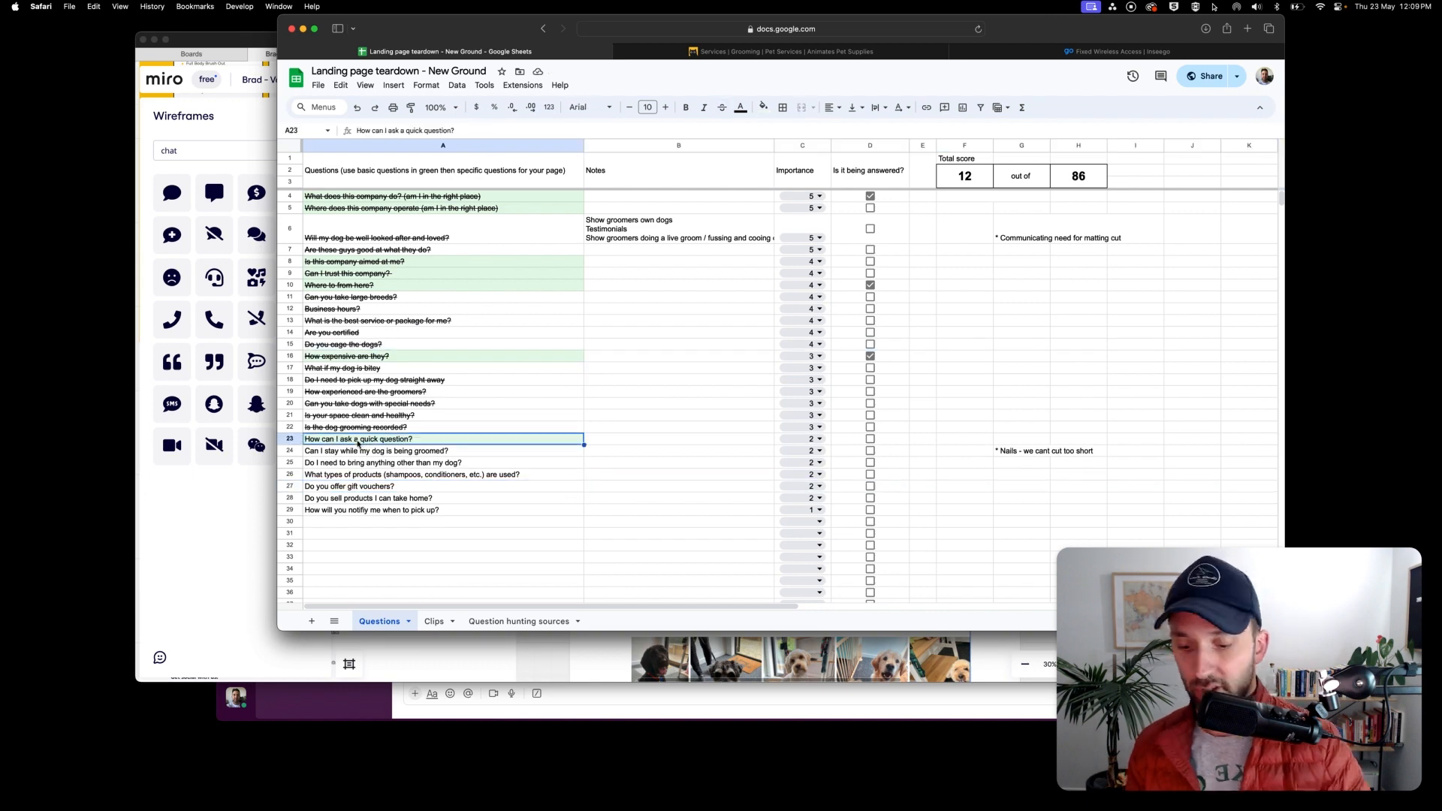
Switch to Miro and add "Do I need to bring anything other than my dog?" at the end of the FAQ list.
key("super+Tab")
type("Do I need to bring anything other than my dog?")
scroll(768, 384, "up", 4)
scroll(768, 383, "down", 1)
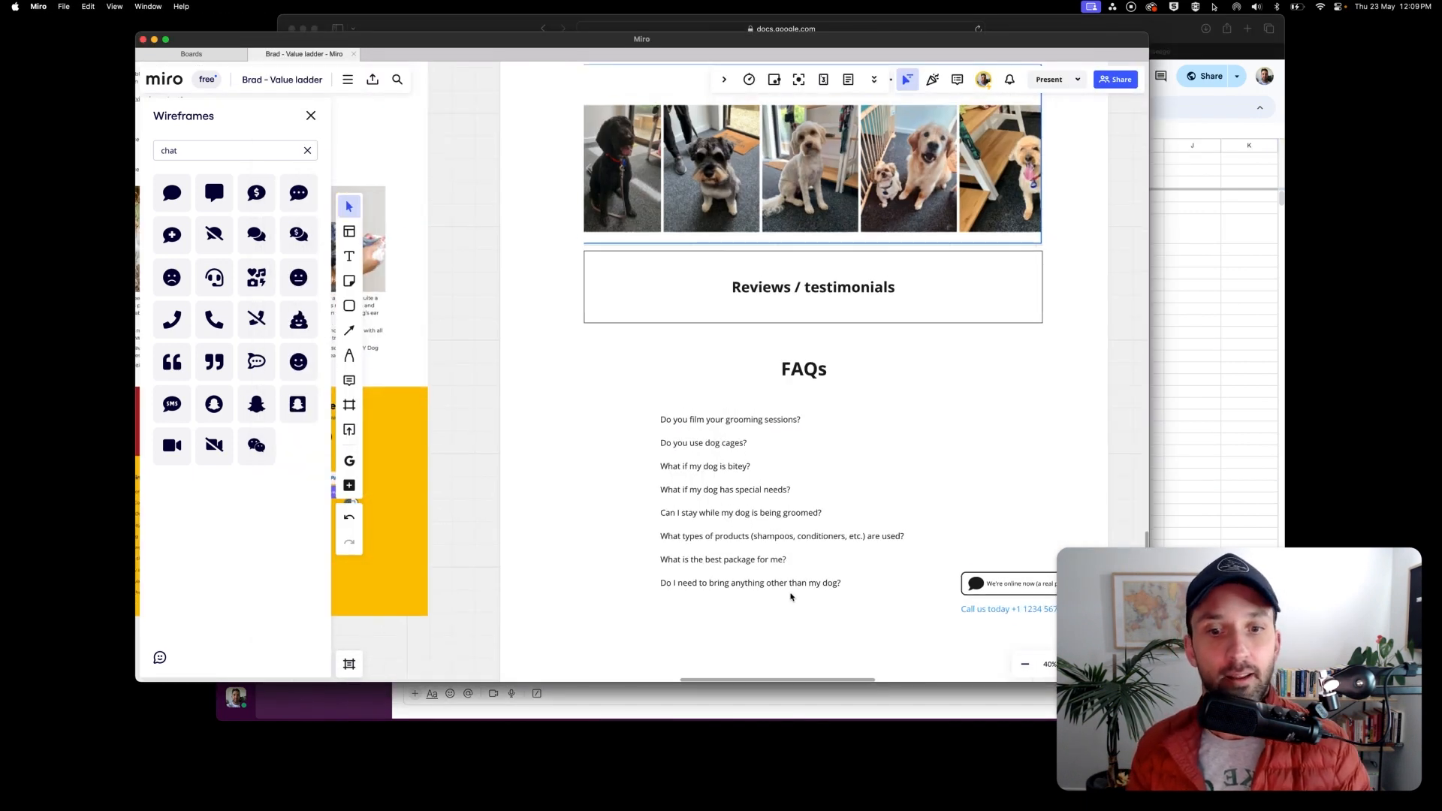
Add the text "Or gift this groom" beneath the CTA on the first groom card, using a copy of the card's small details text.
scroll(763, 425, "up", 10)
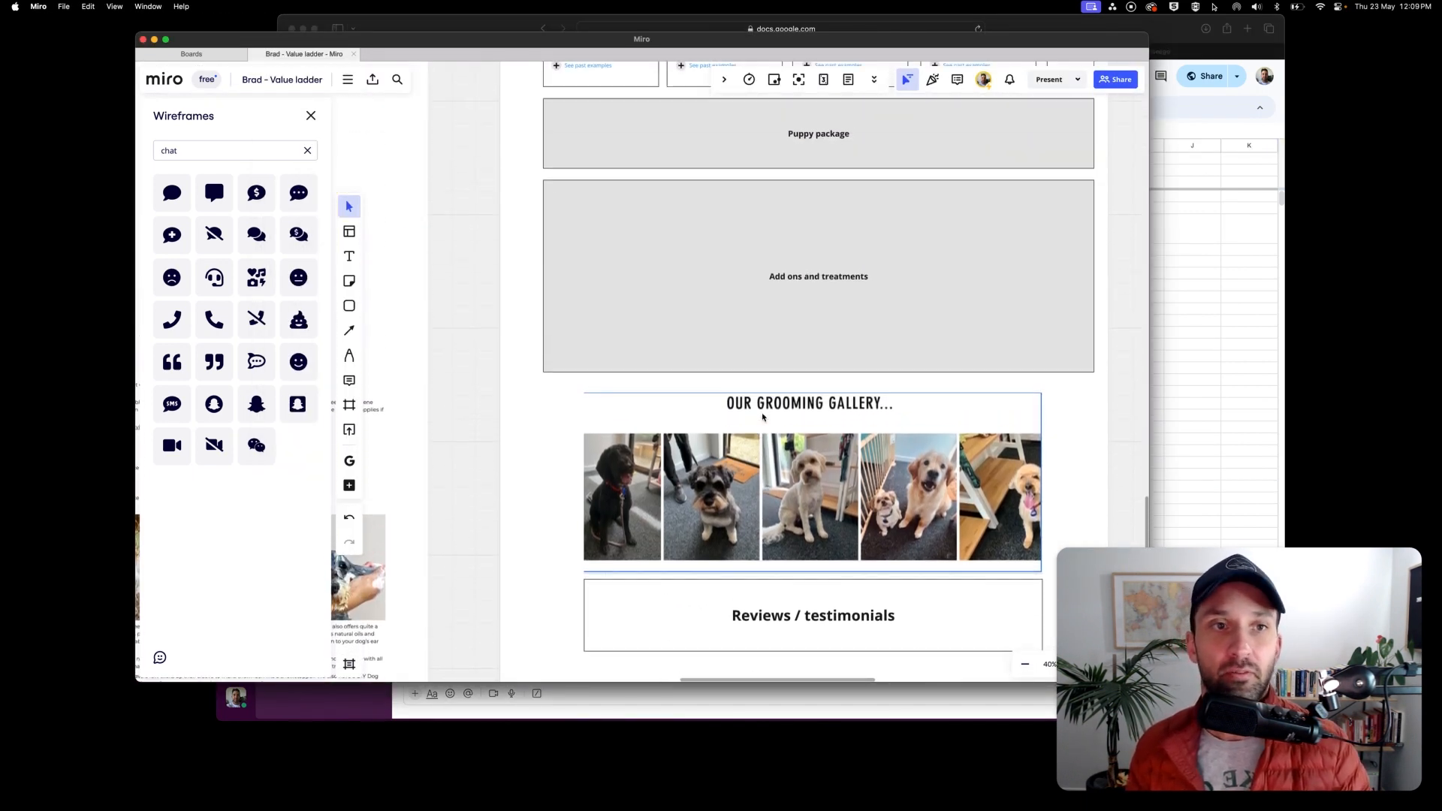
scroll(763, 417, "right", 3)
scroll(763, 416, "up", 5)
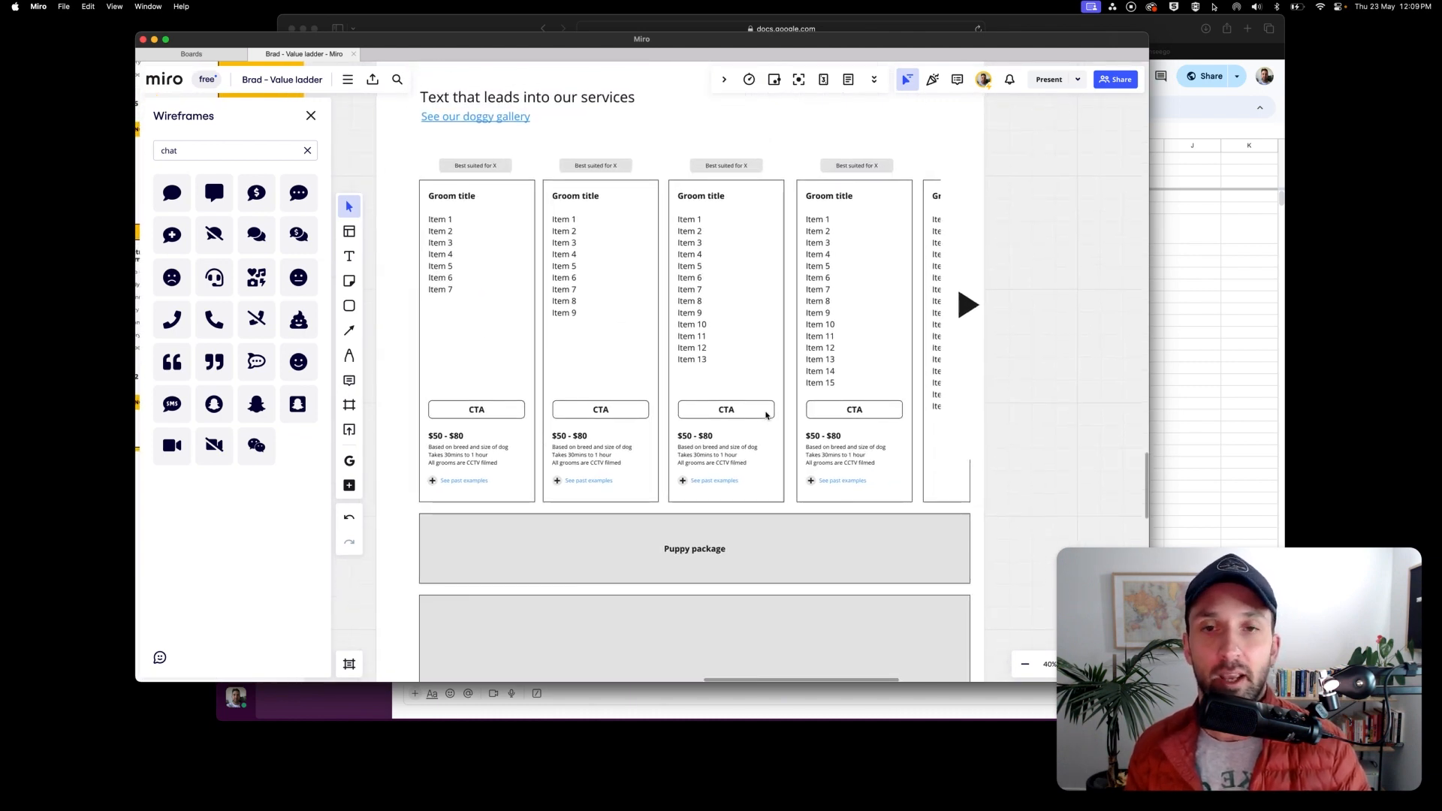
scroll(766, 415, "down", 15)
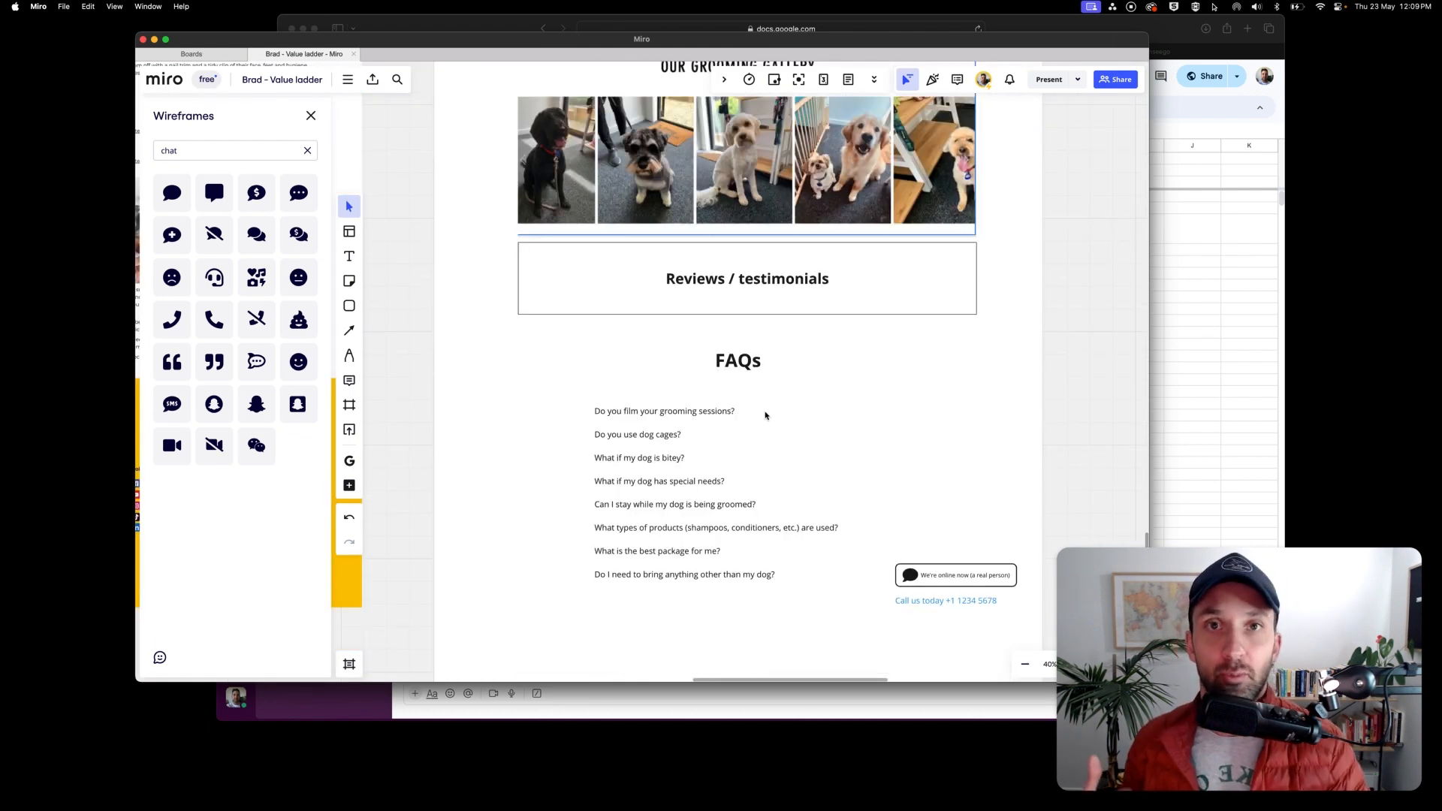
scroll(765, 415, "up", 3)
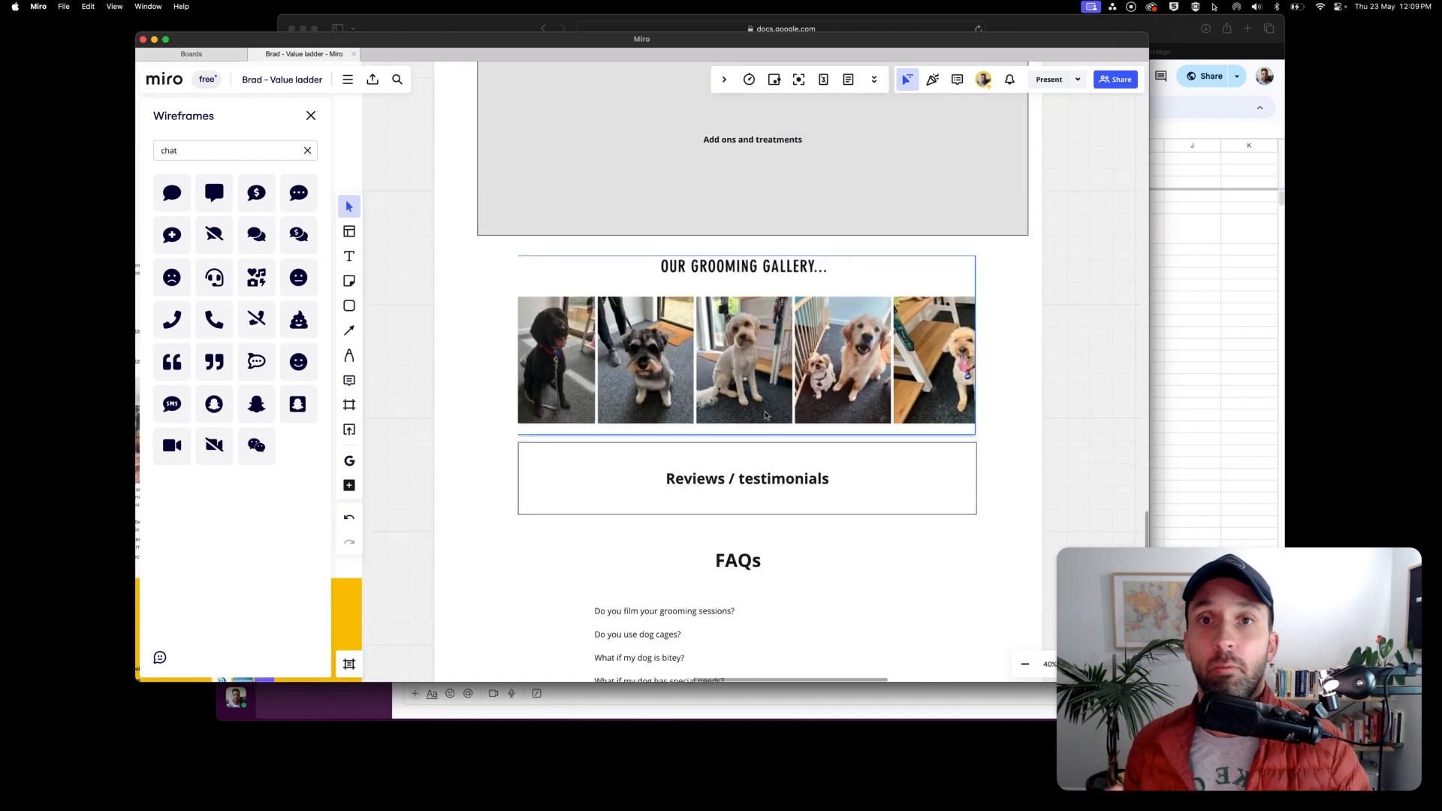
scroll(765, 415, "up", 3)
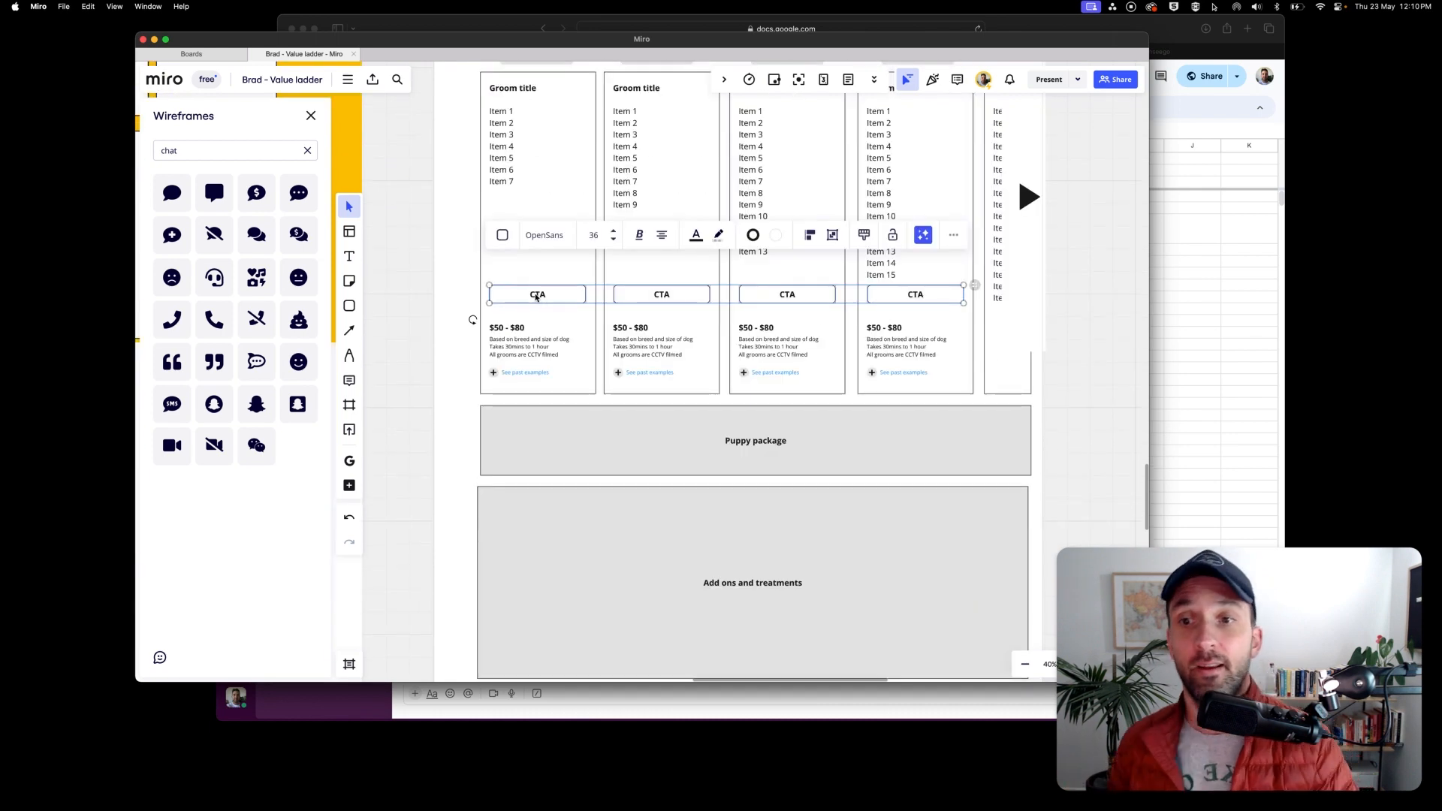
left_click(525, 346)
left_click(526, 346)
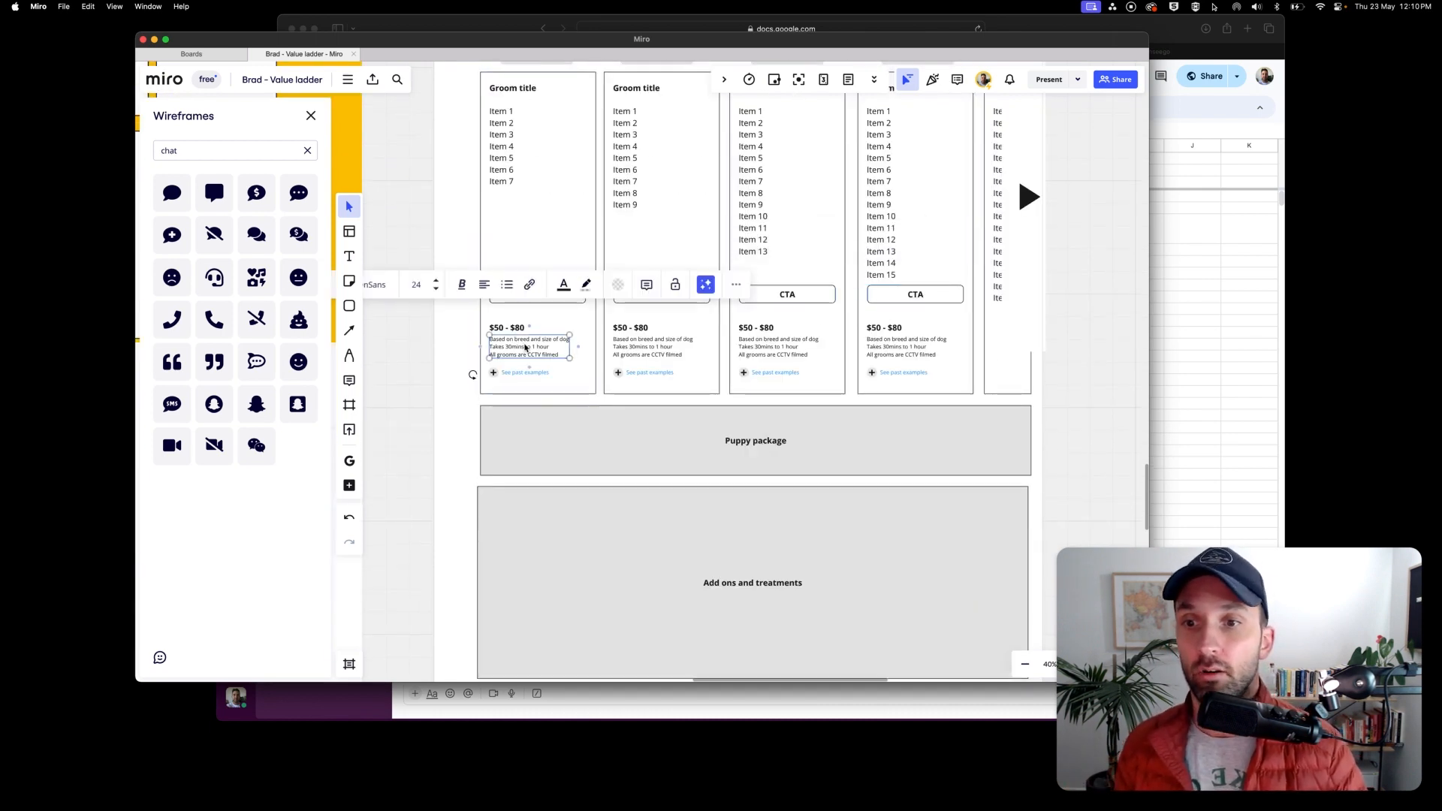
left_click_drag(525, 347, 526, 315)
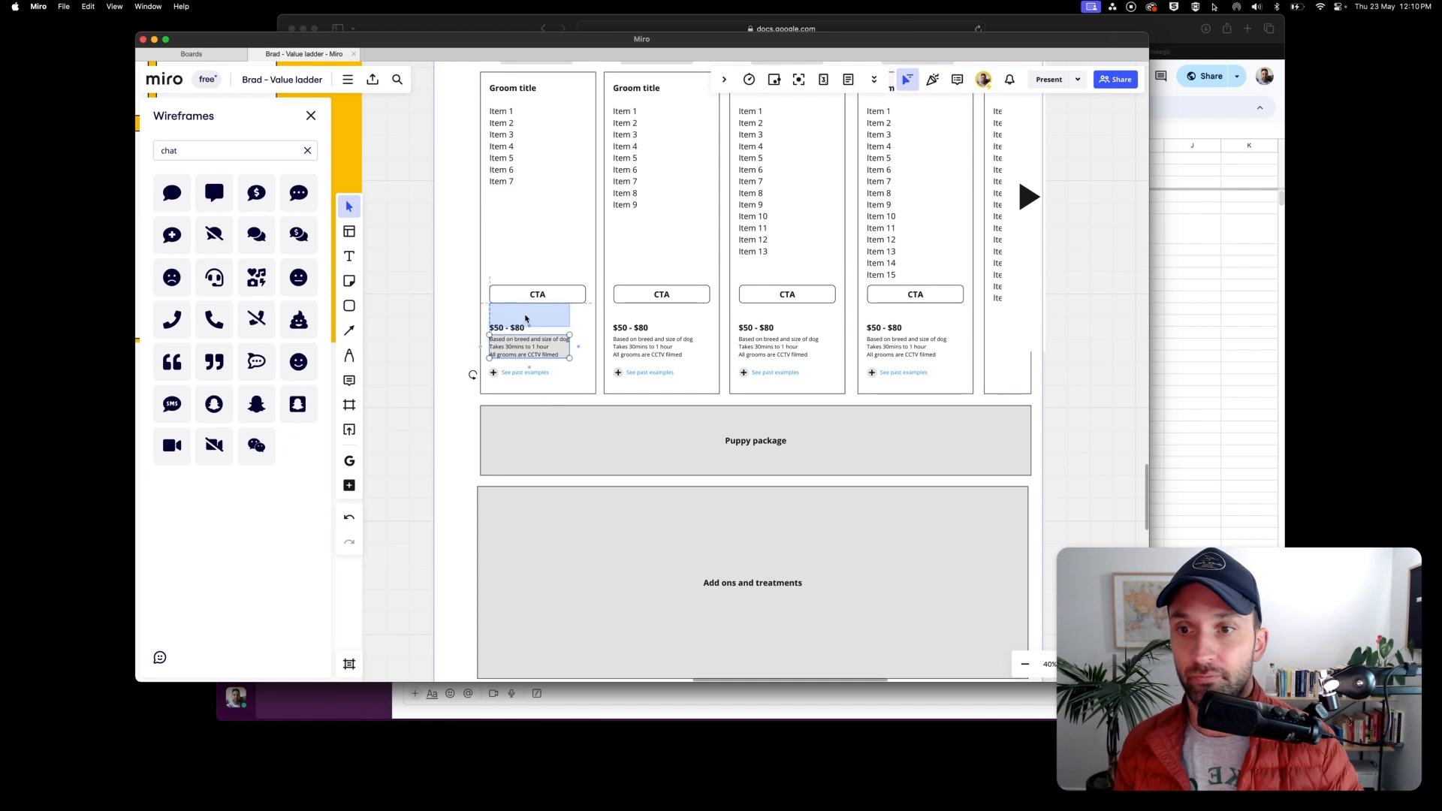
type("or g")
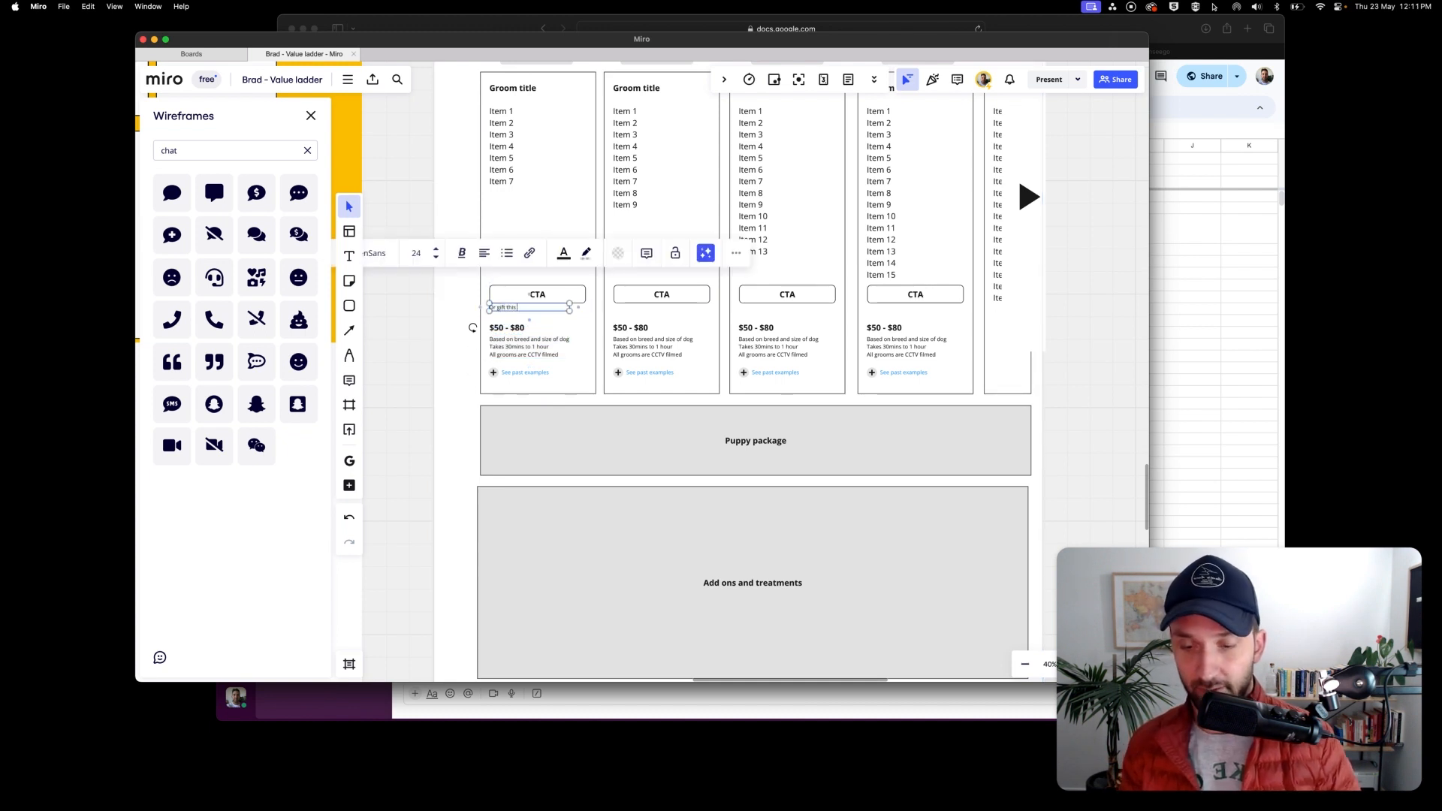
type("ift this groom")
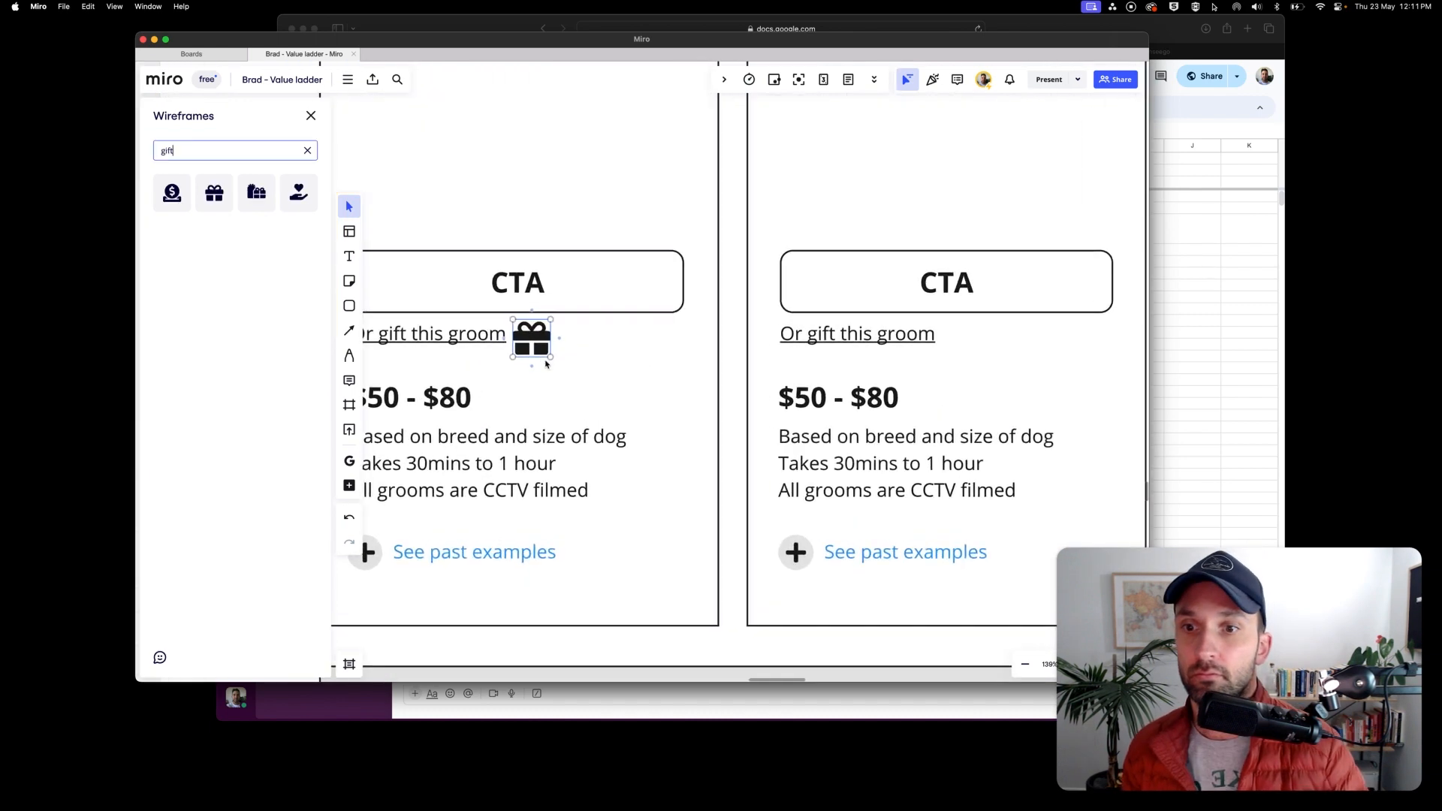
Shrink the gift icon to match the "Or gift this groom" text on the first groom card and deselect it.
scroll(546, 362, "up", 3)
scroll(547, 363, "left", 2)
left_click_drag(605, 351, 571, 323)
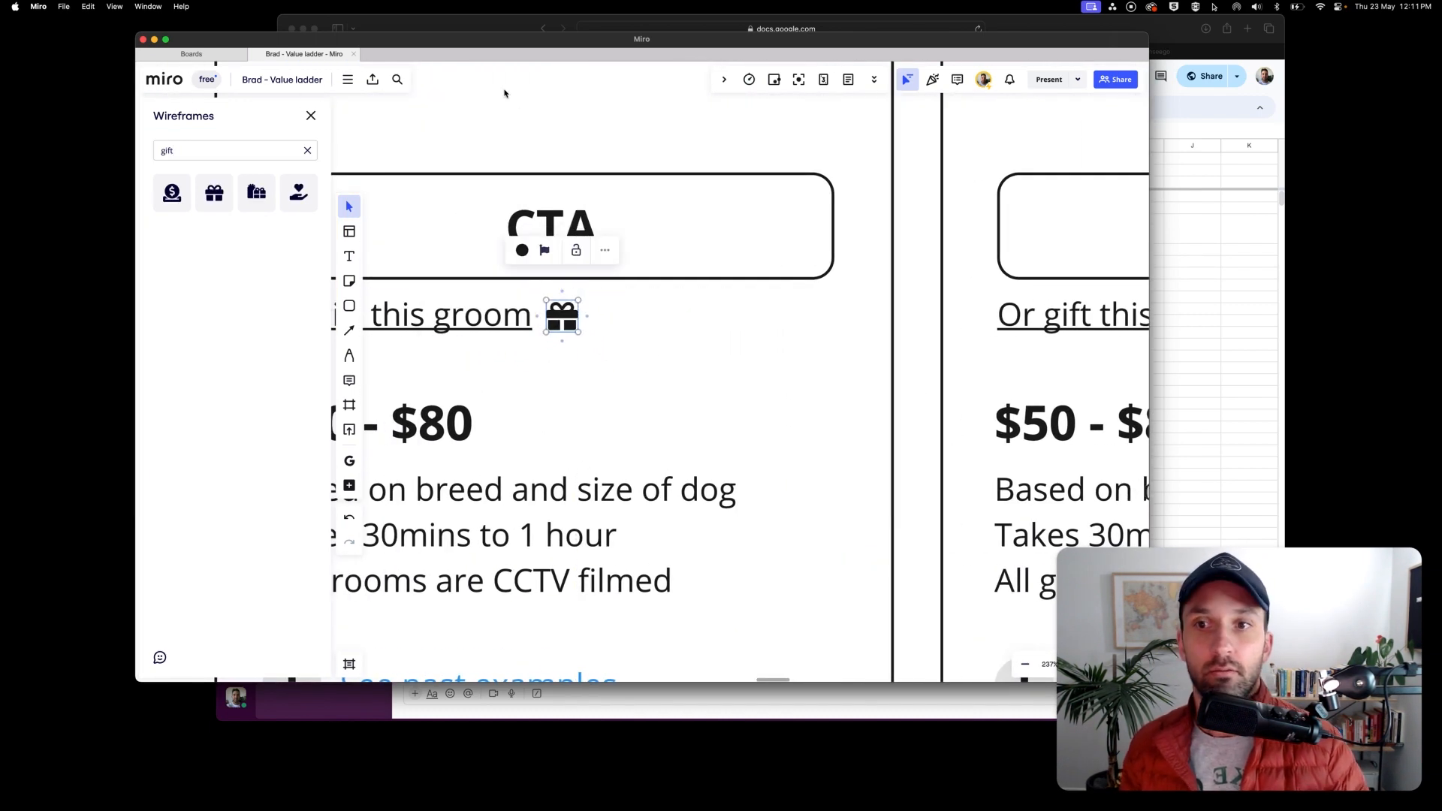
scroll(509, 129, "left", 6)
left_click(509, 128)
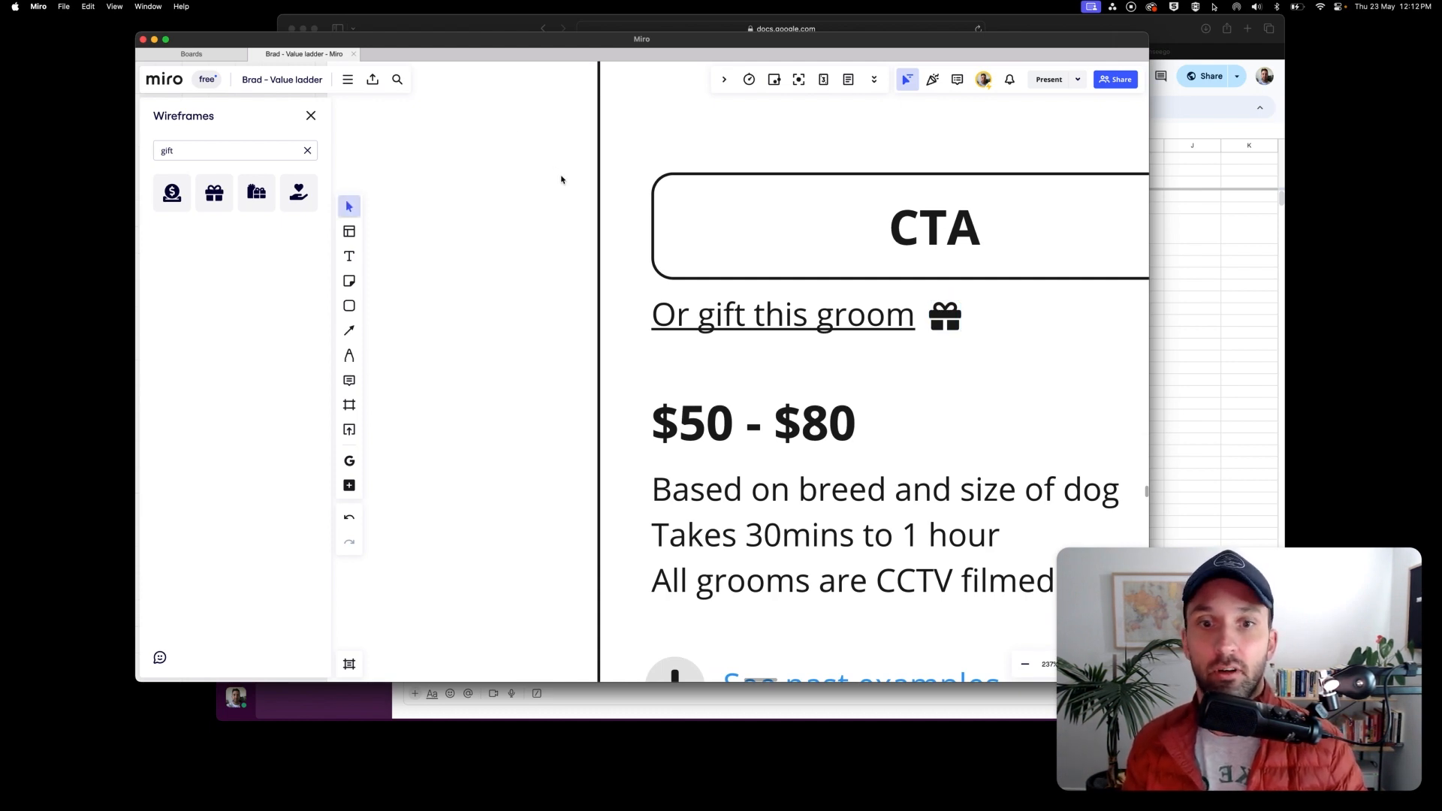
Duplicate the gift icon from the first groom card to beside "Or gift this groom" on the second card.
scroll(560, 179, "down", 10)
scroll(561, 179, "up", 2)
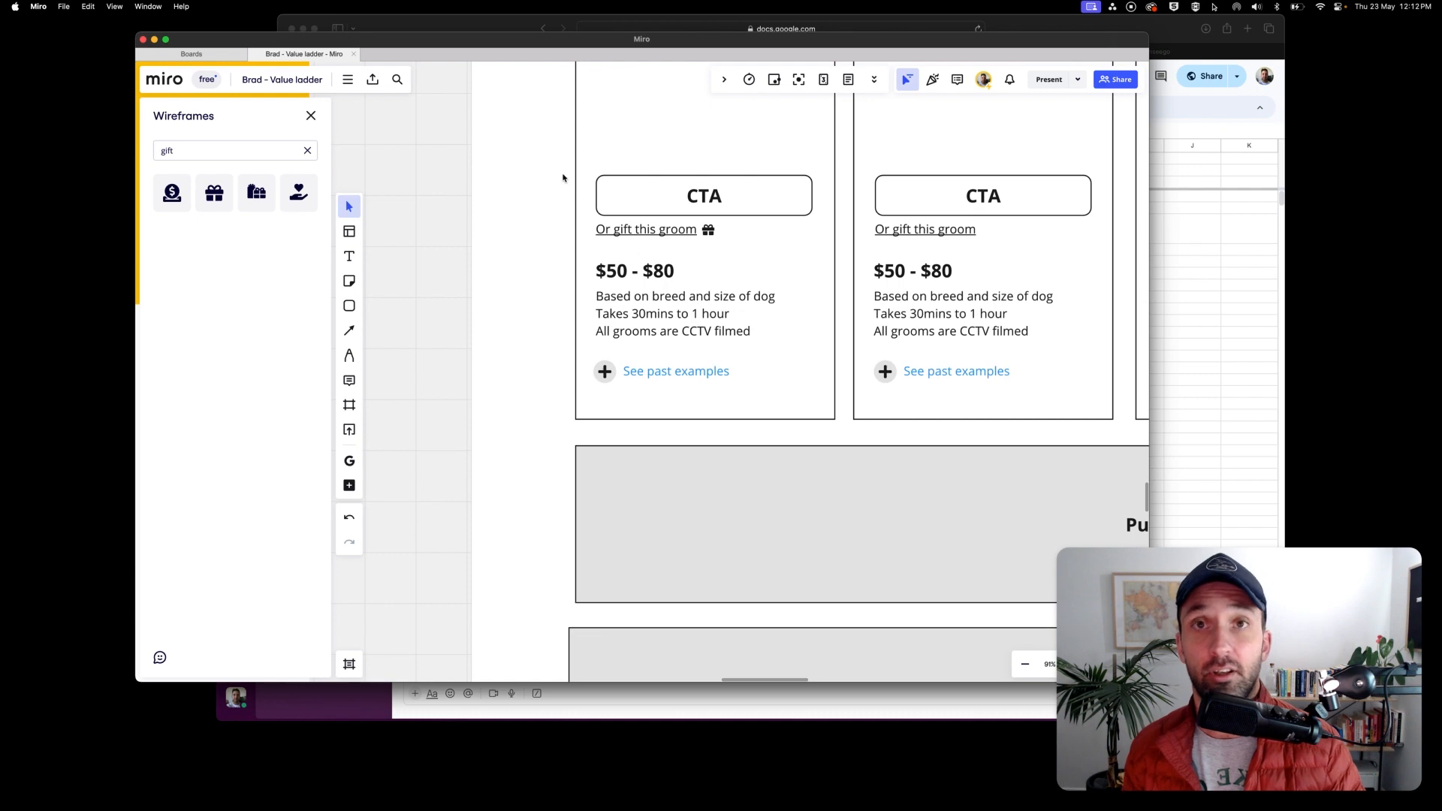
scroll(565, 178, "right", 3)
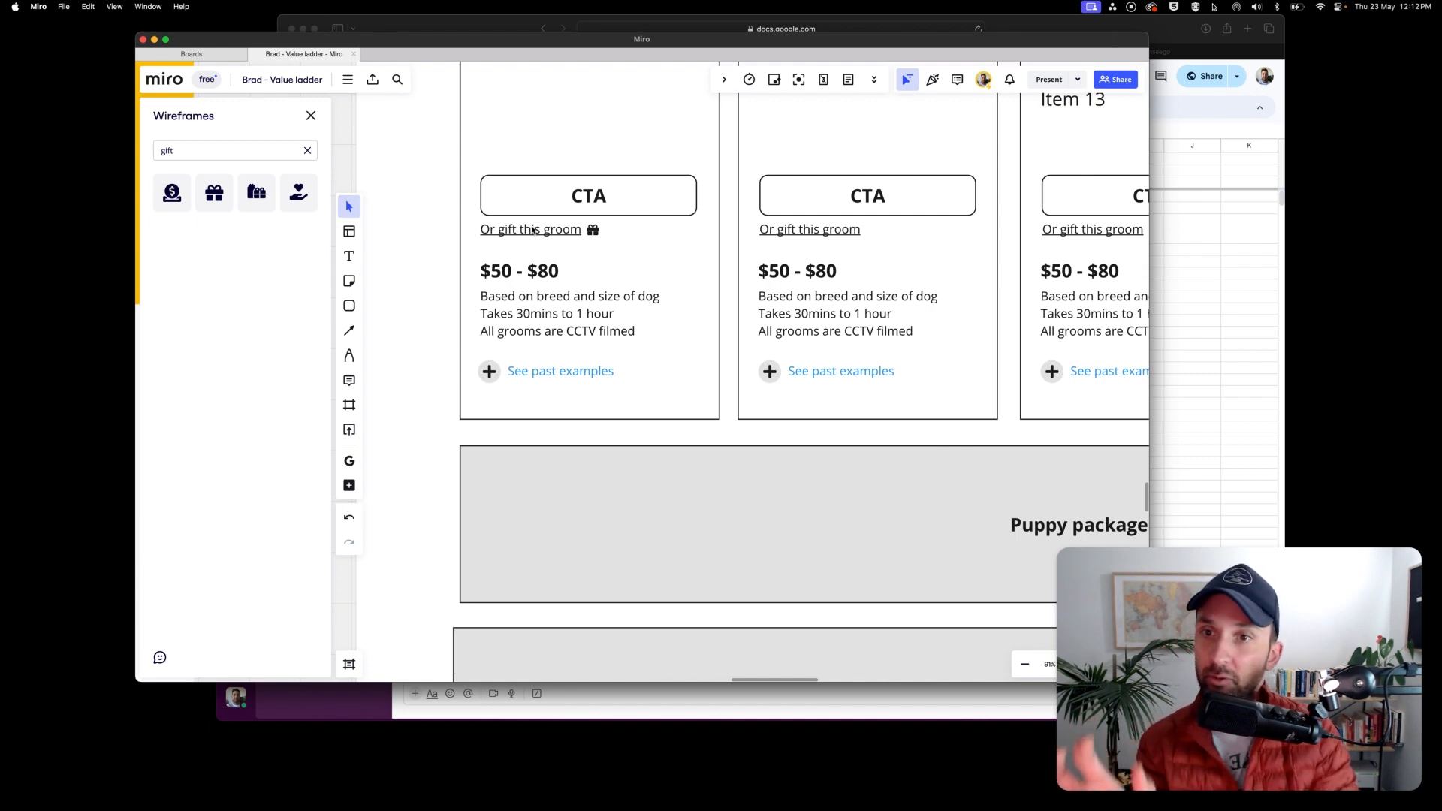
scroll(582, 239, "down", 5)
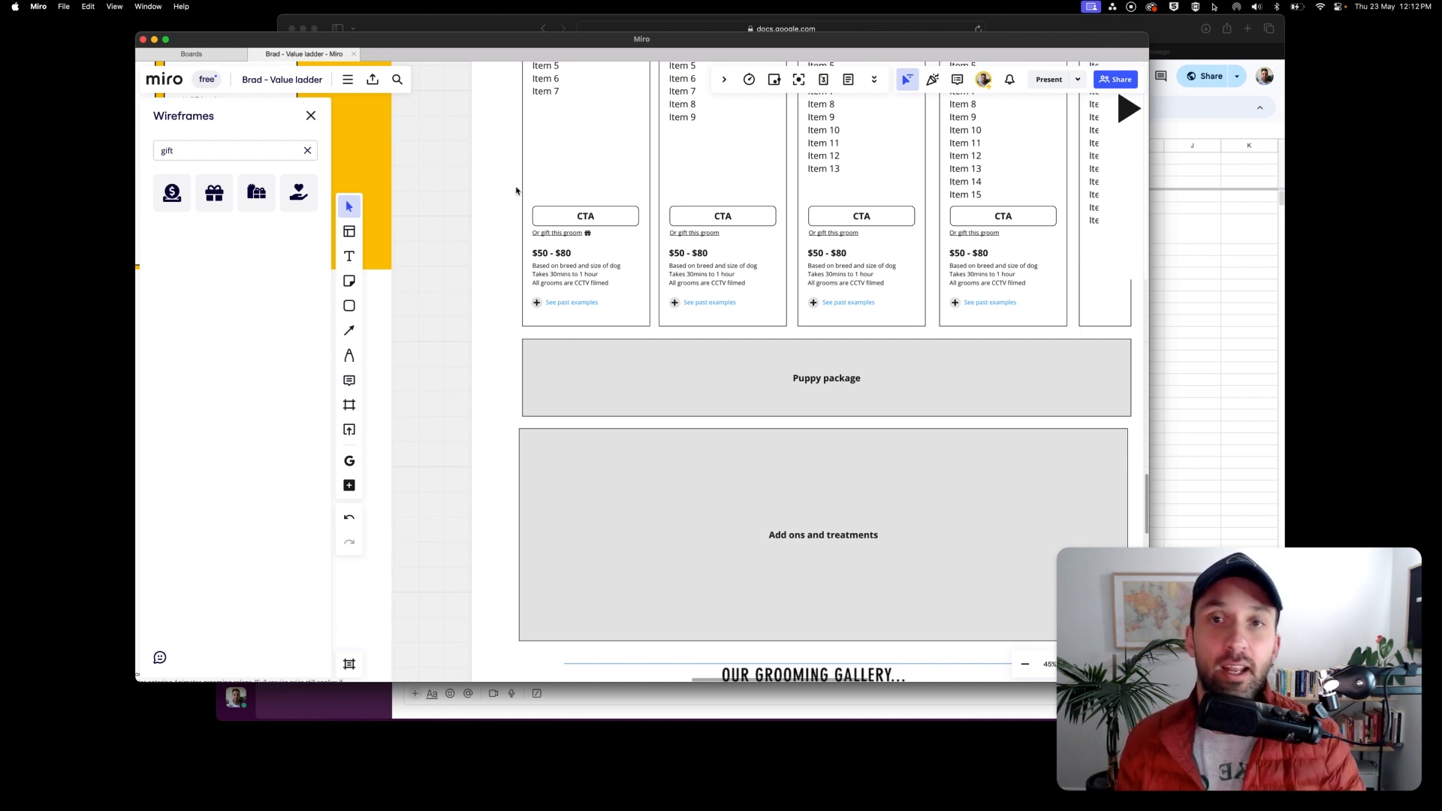
scroll(596, 228, "up", 5)
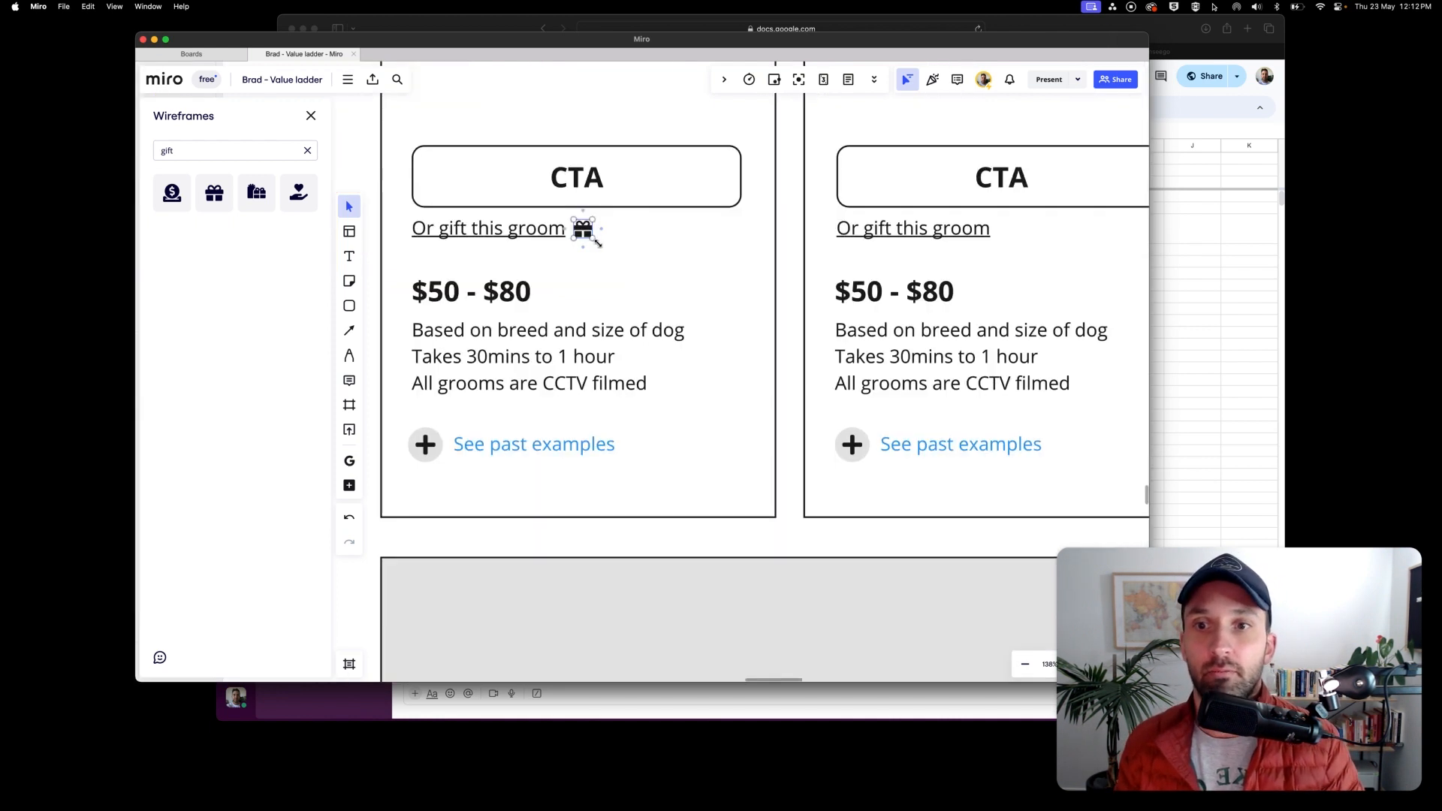
left_click(592, 234)
scroll(591, 234, "up", 5)
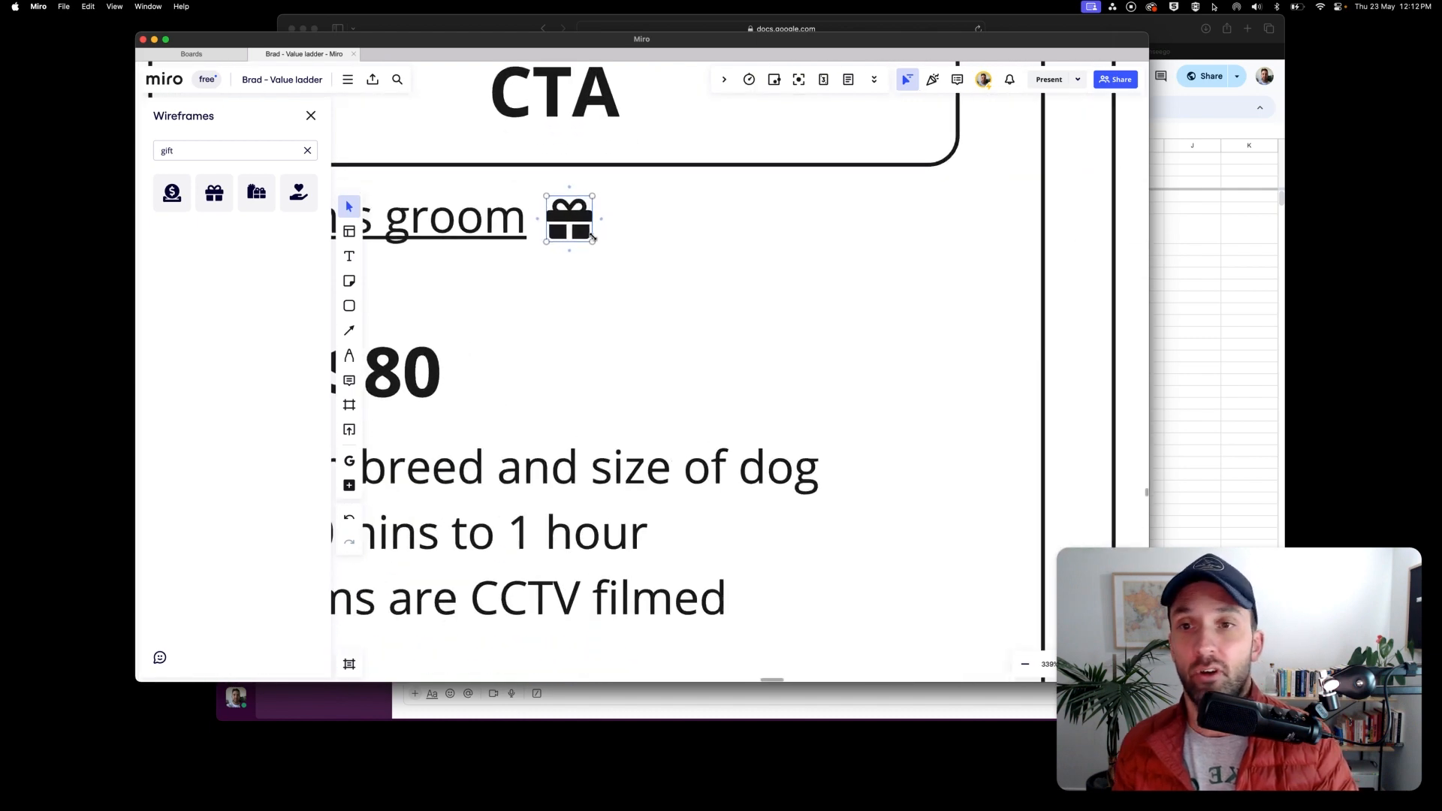
left_click_drag(593, 245, 811, 244)
Copy the gift icon beside "Or gift this groom" on the third and fourth groom cards and nudge the last one sideways.
scroll(611, 250, "down", 8)
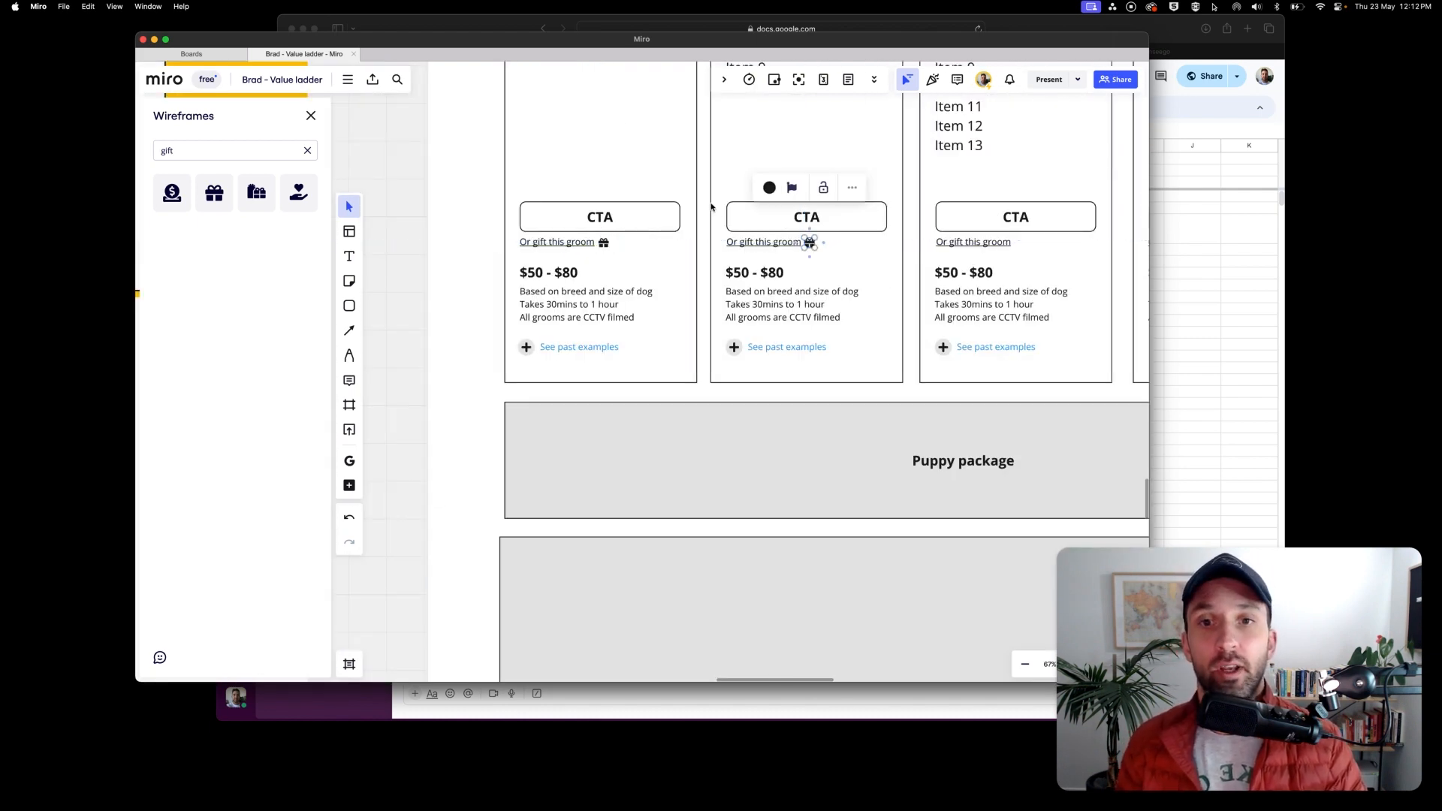
scroll(711, 207, "right", 3)
left_click_drag(636, 257, 843, 258)
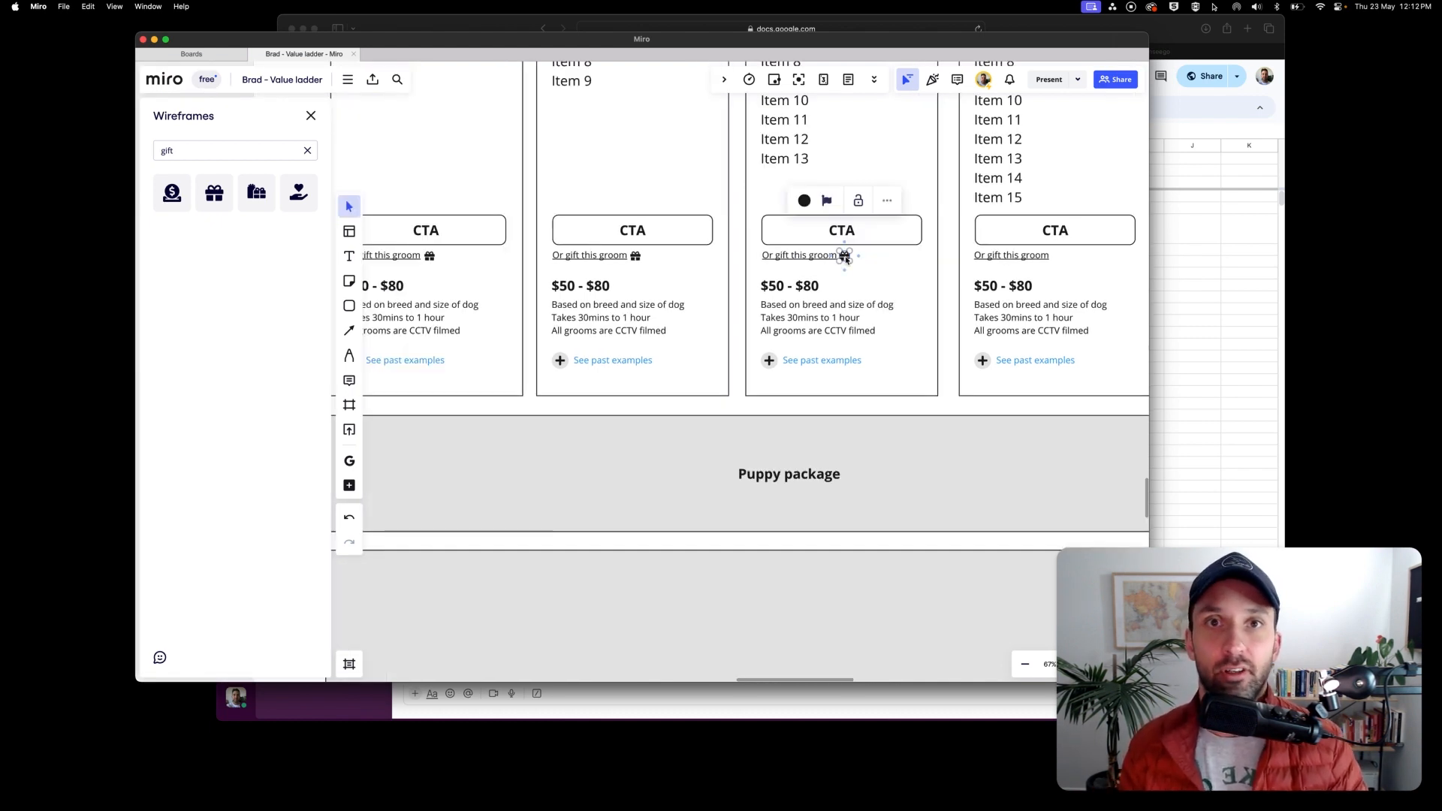
left_click_drag(846, 259, 1058, 259)
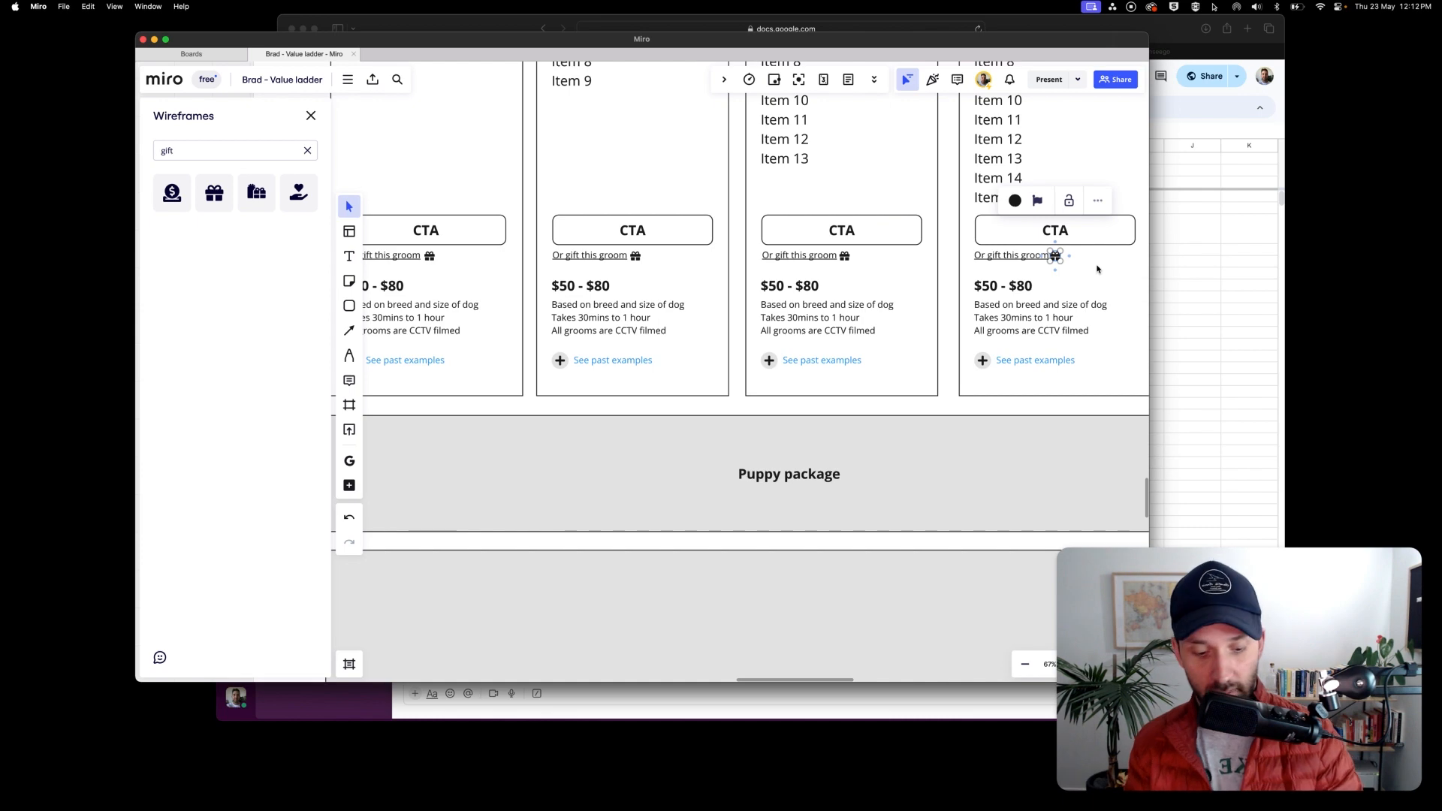
key("Right")
key("Right")
key("Right")
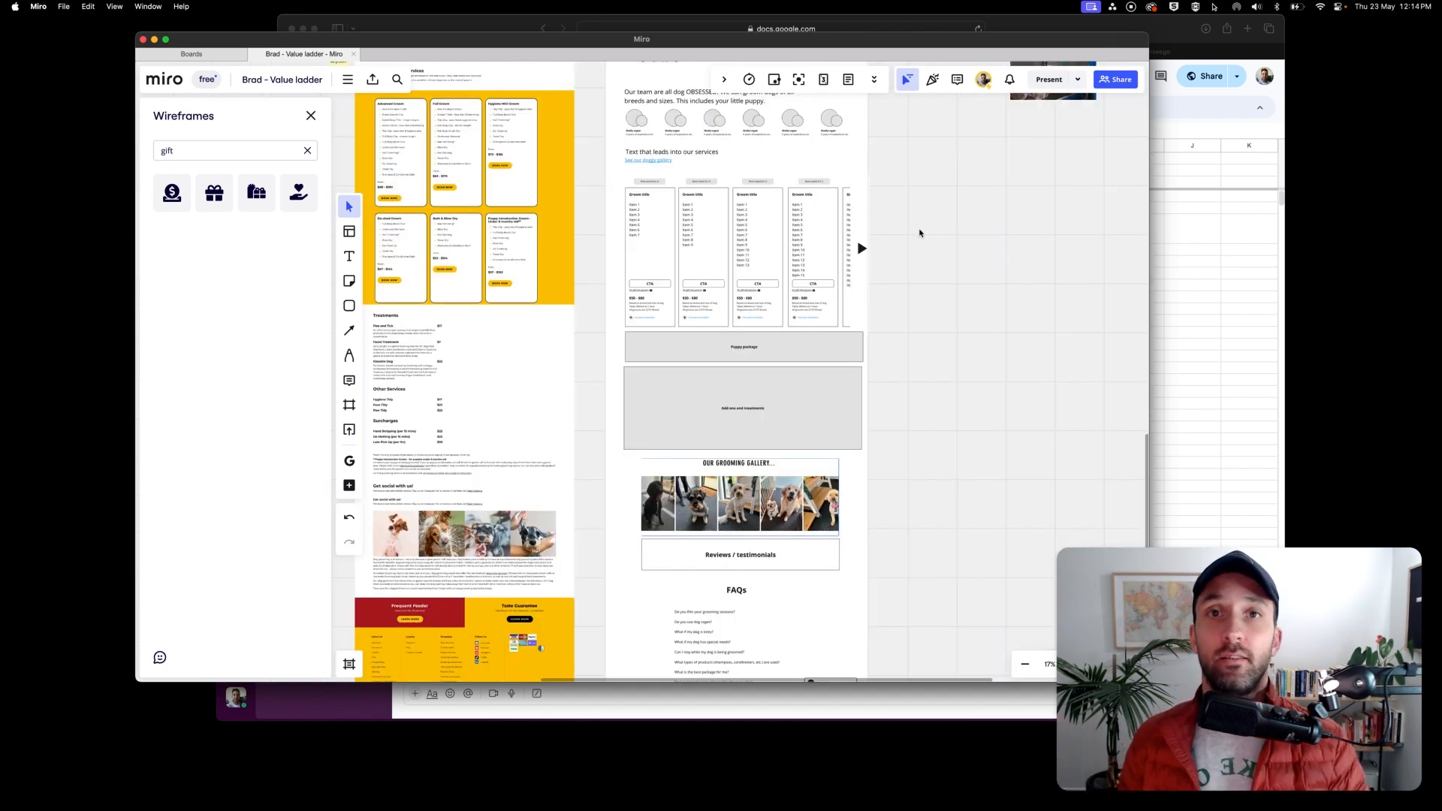
Compare the whole wireframe with the original grooming page, examining the team profiles and the groom cards closely.
scroll(916, 232, "up", 5)
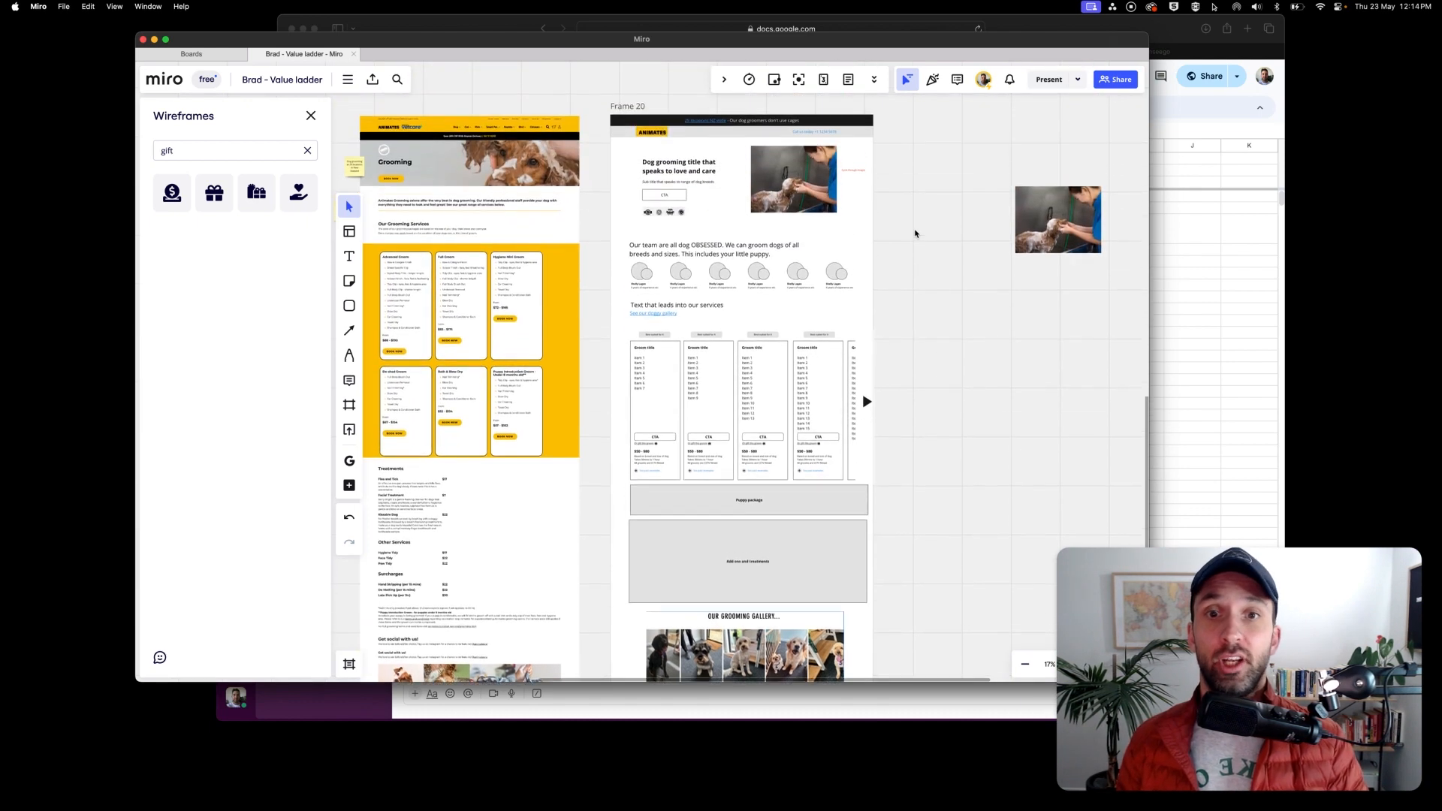
scroll(914, 234, "down", 5)
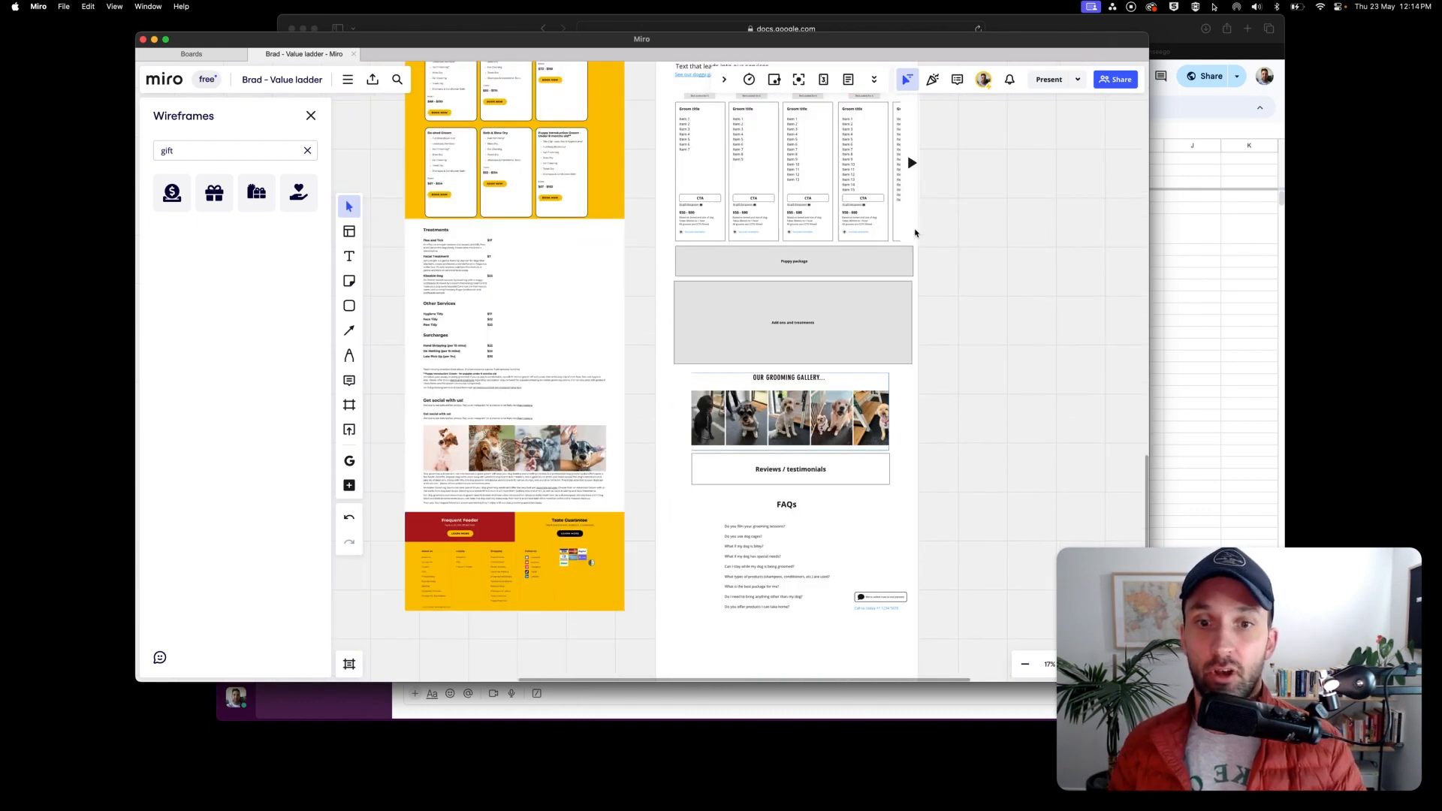
scroll(914, 233, "up", 4)
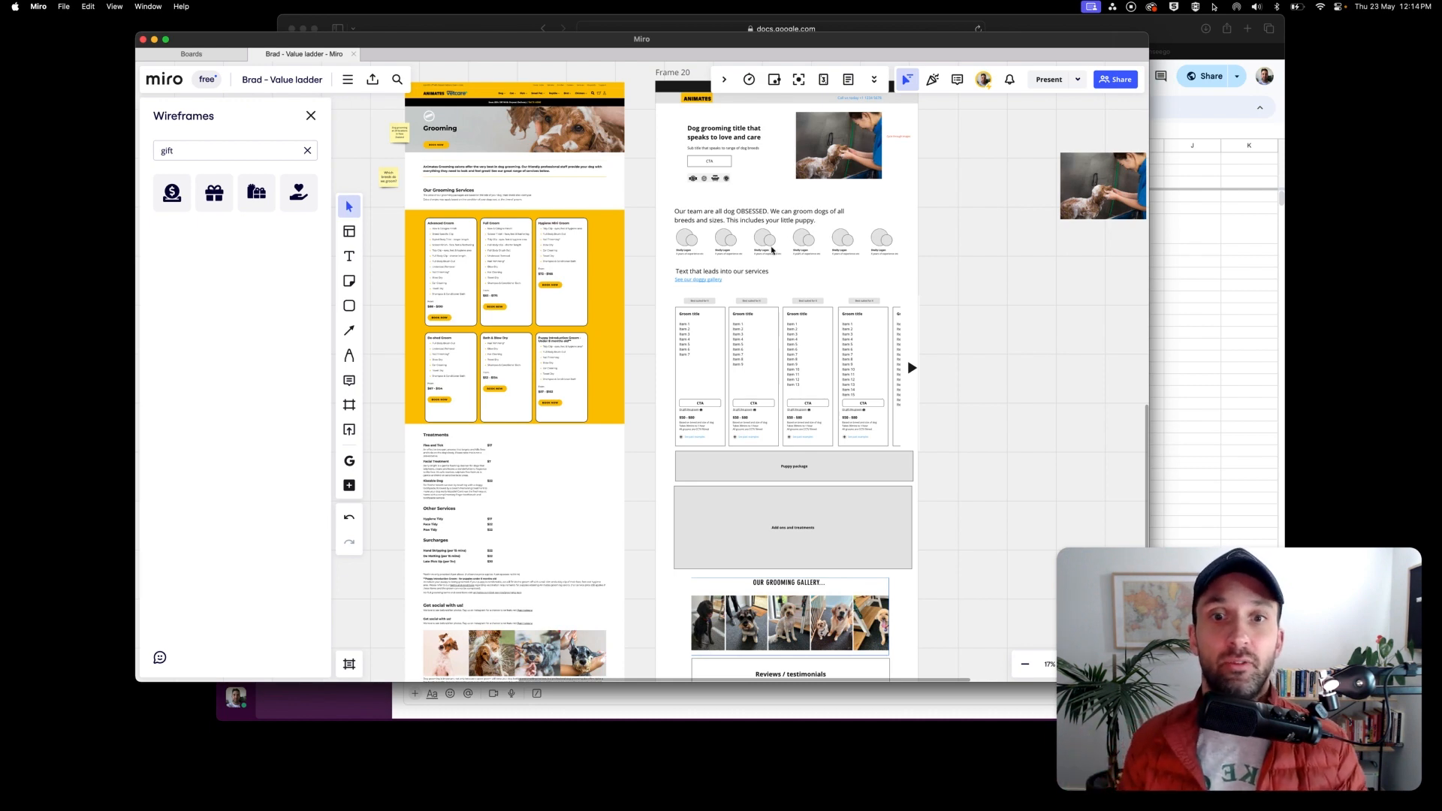
scroll(771, 250, "up", 10)
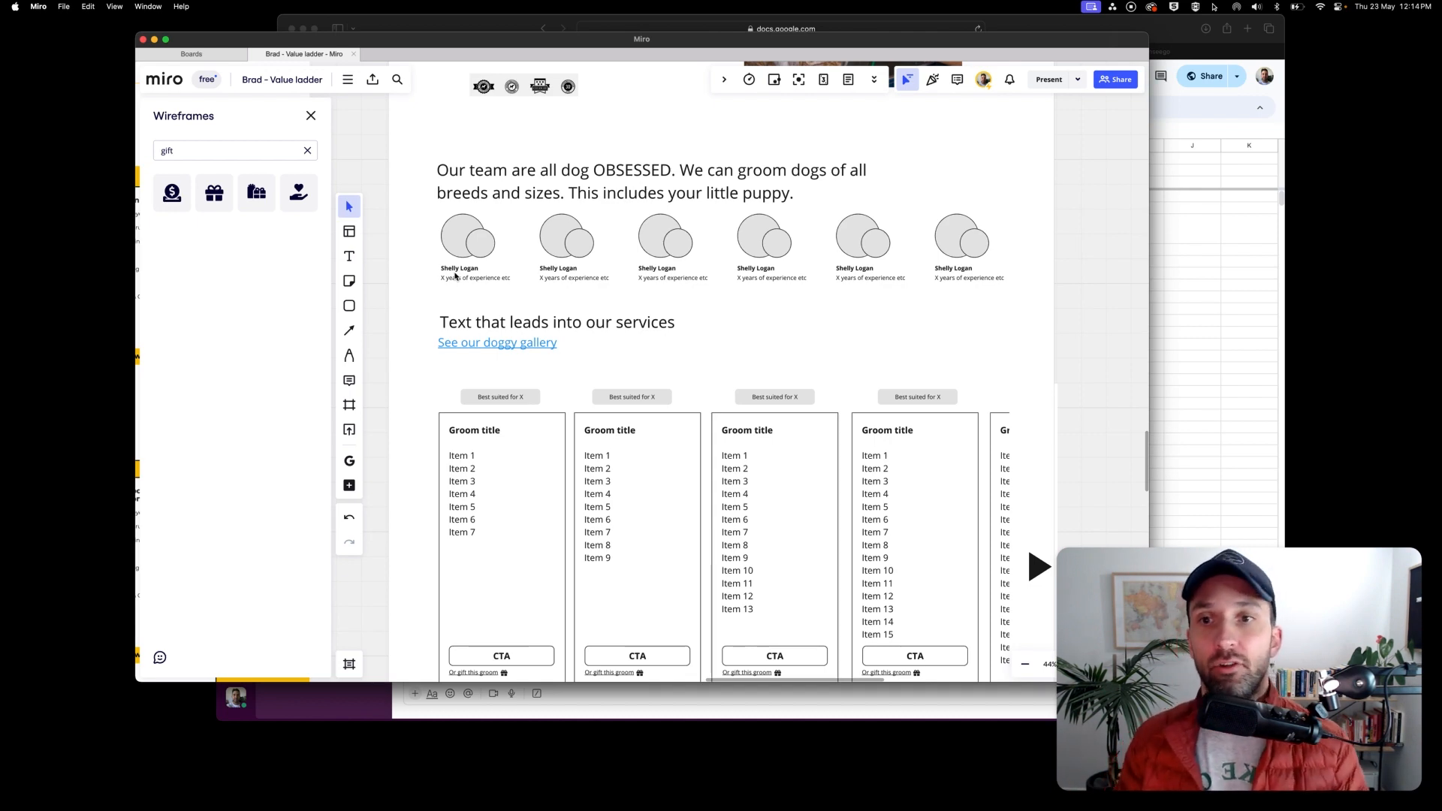
scroll(471, 276, "down", 2)
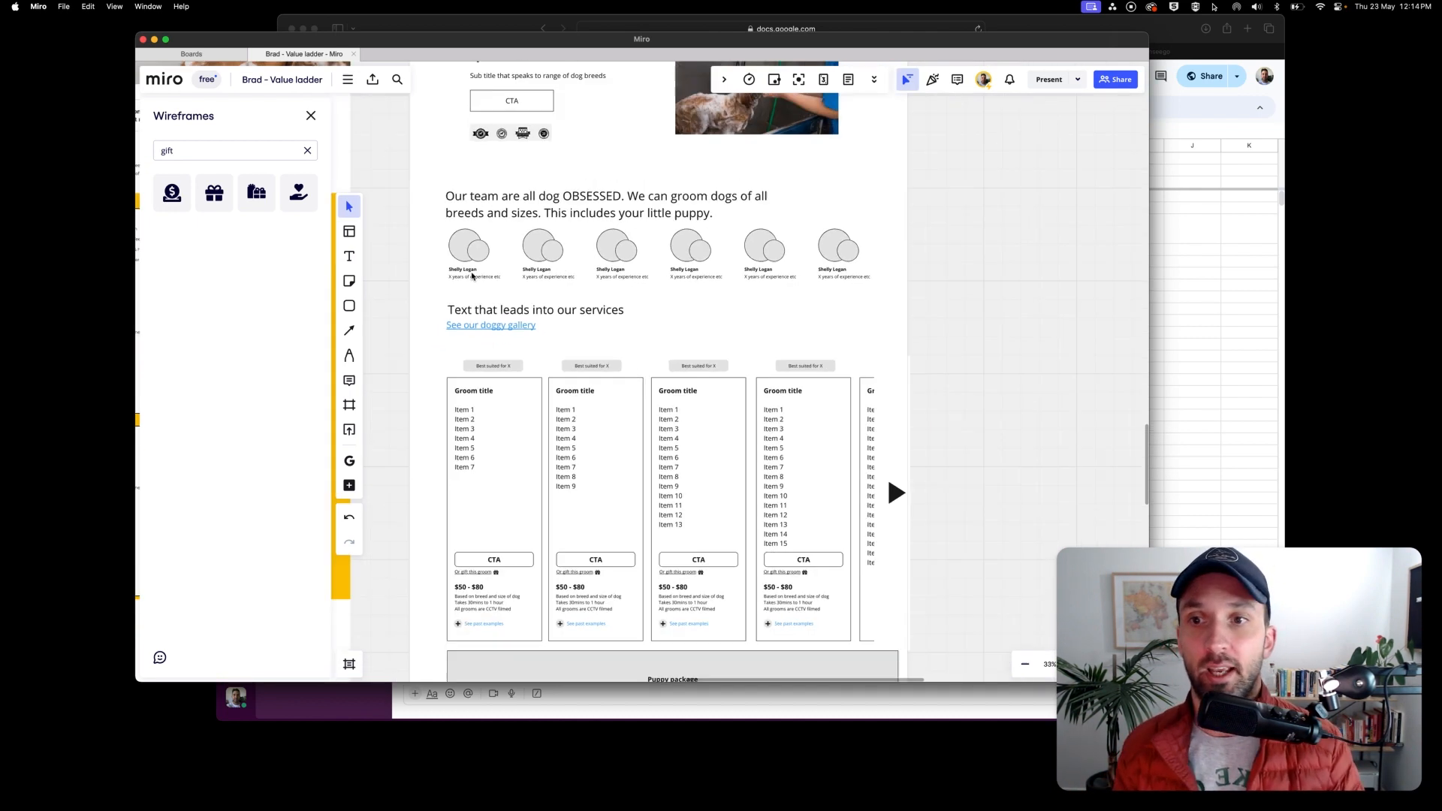
scroll(623, 257, "up", 3)
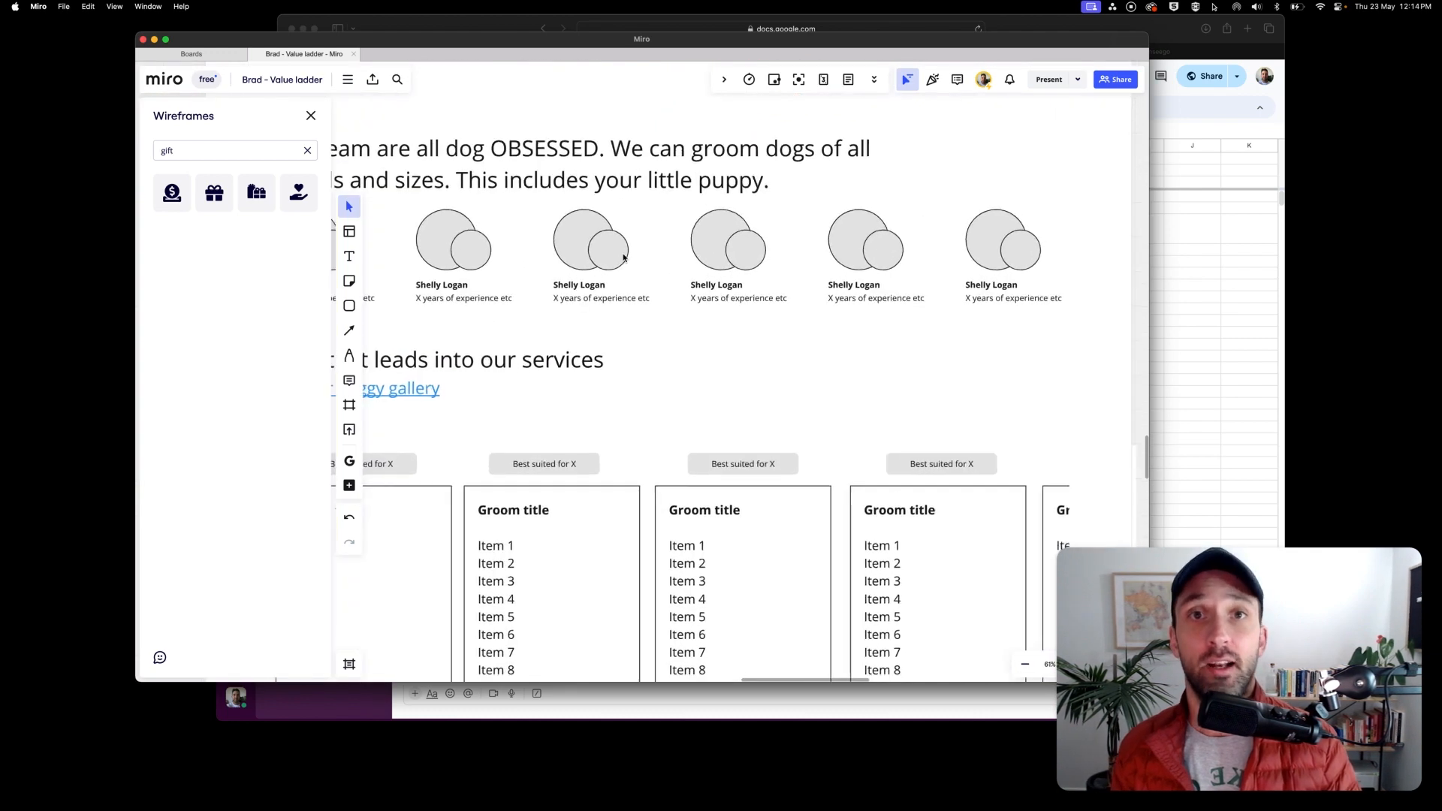
scroll(623, 258, "down", 5)
scroll(623, 257, "left", 3)
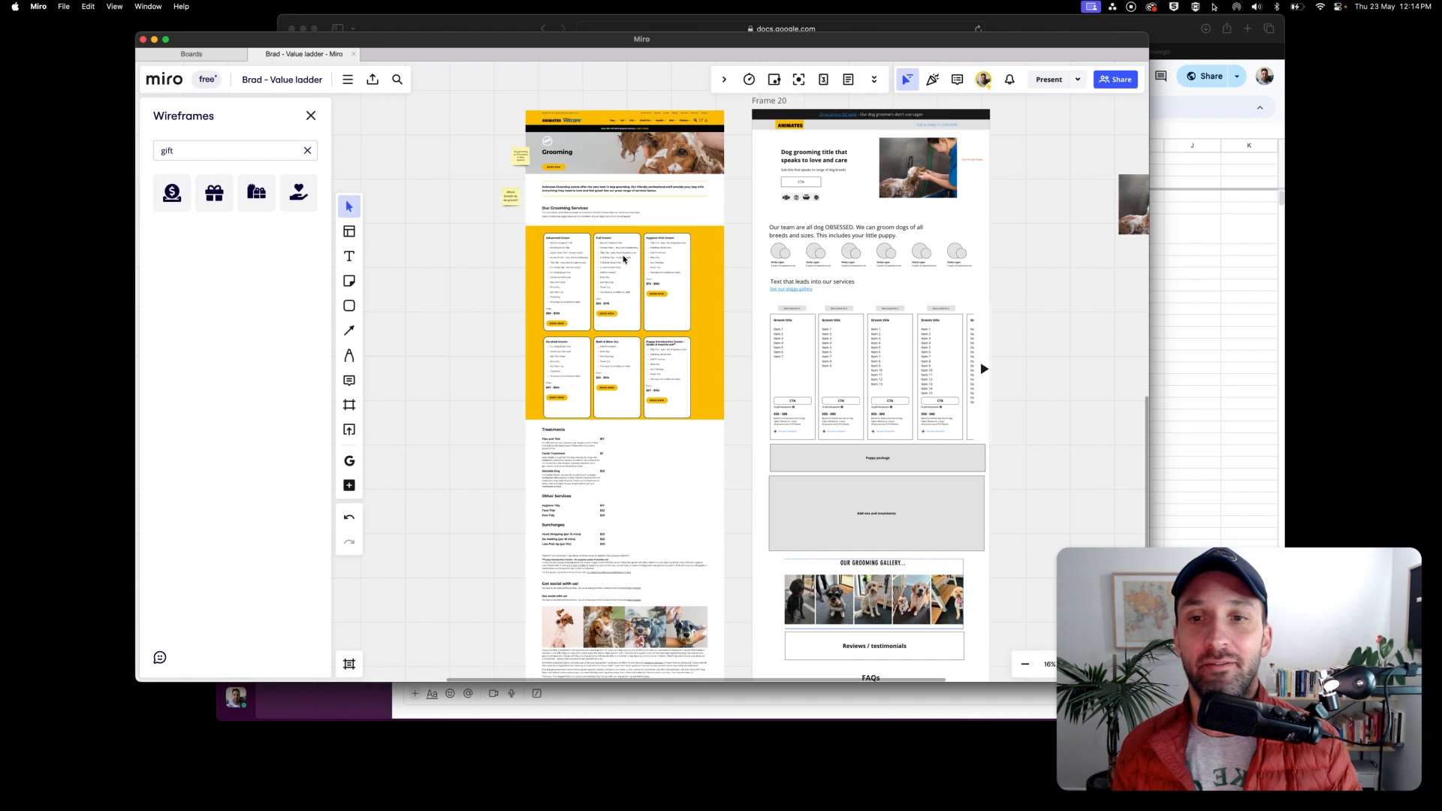
Draw a full-width box below the FAQs, label it "Footer" in black text, and shift it slightly down.
scroll(623, 259, "down", 10)
scroll(623, 259, "right", 3)
key("t")
left_click_drag(605, 358, 842, 430)
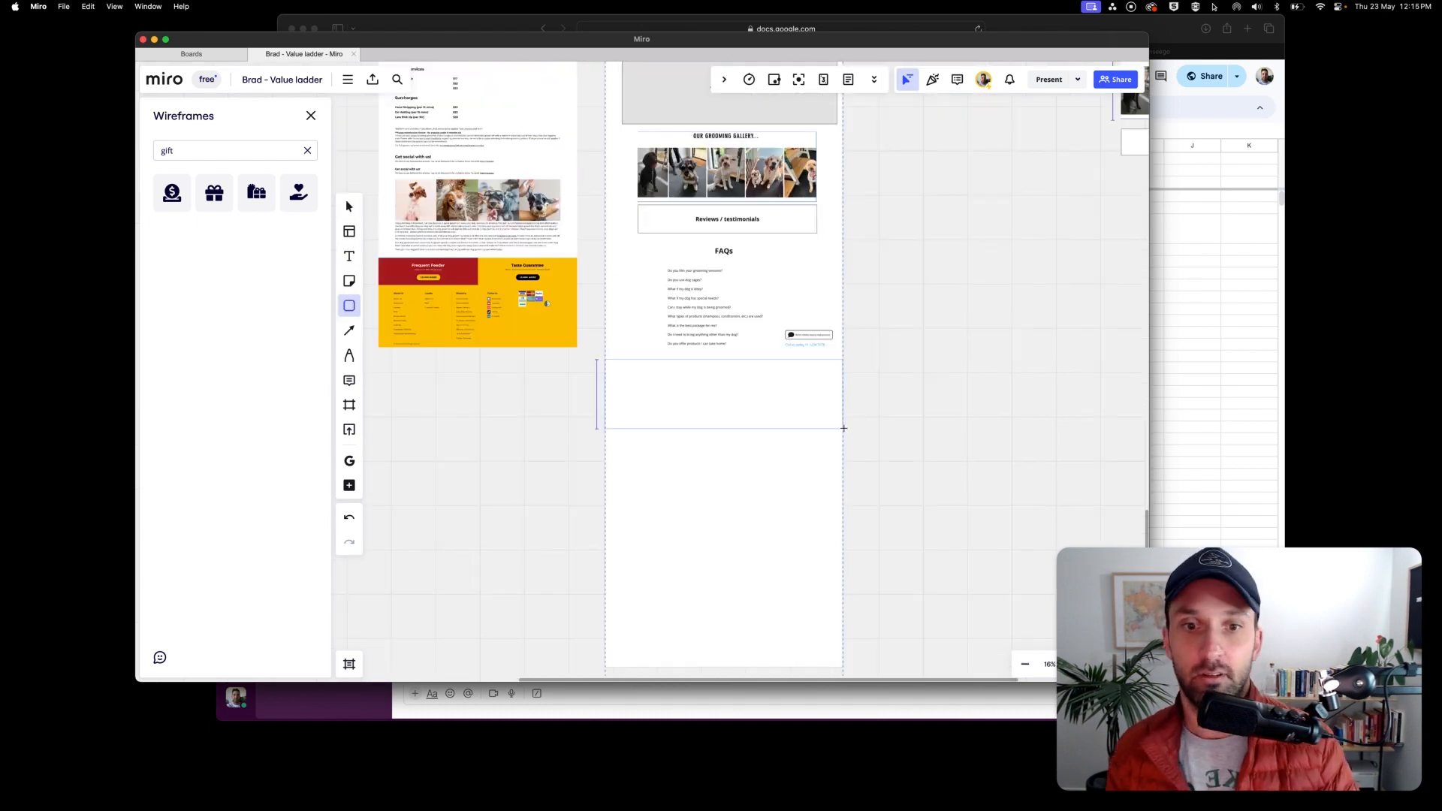
left_click(733, 311)
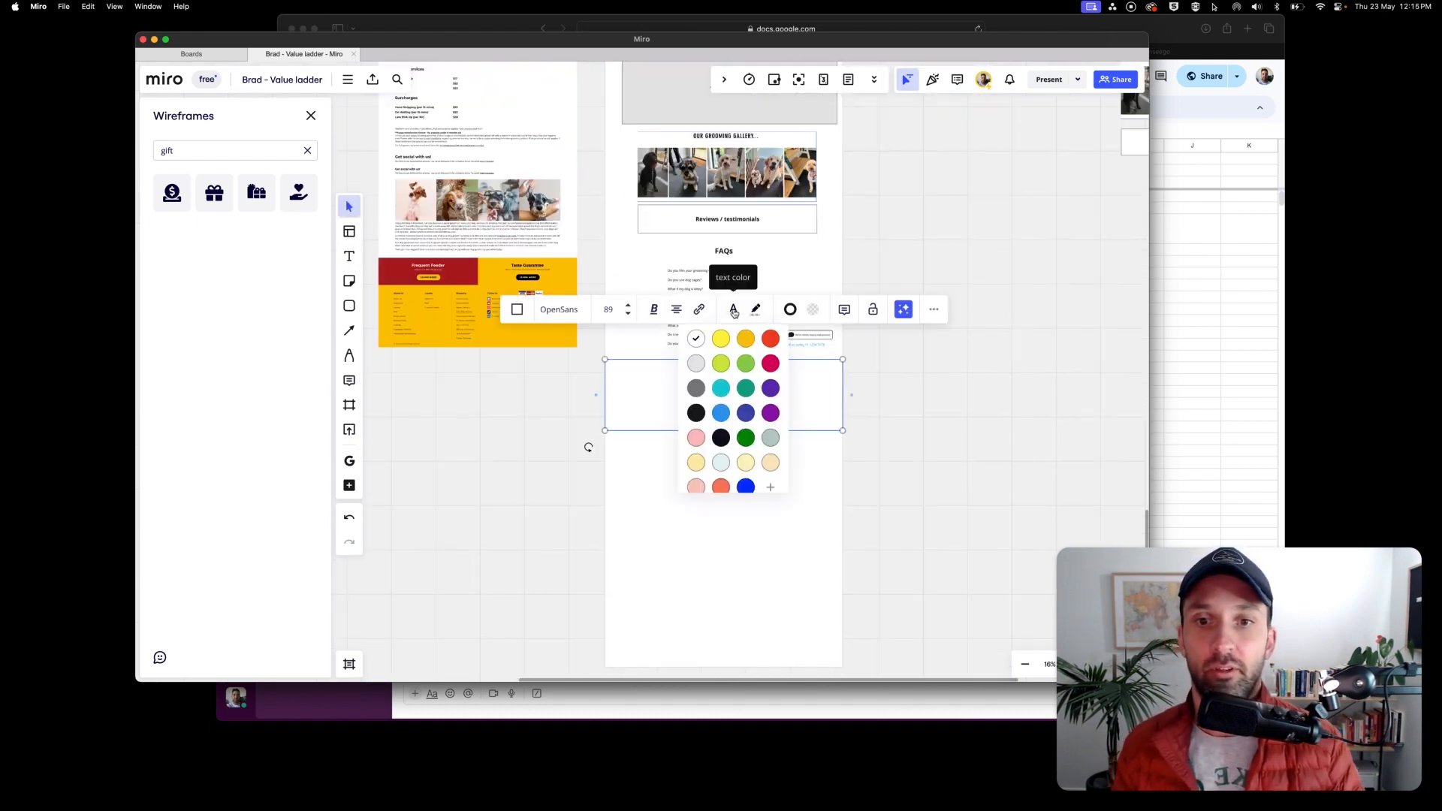
left_click(696, 412)
left_click_drag(835, 390, 853, 403)
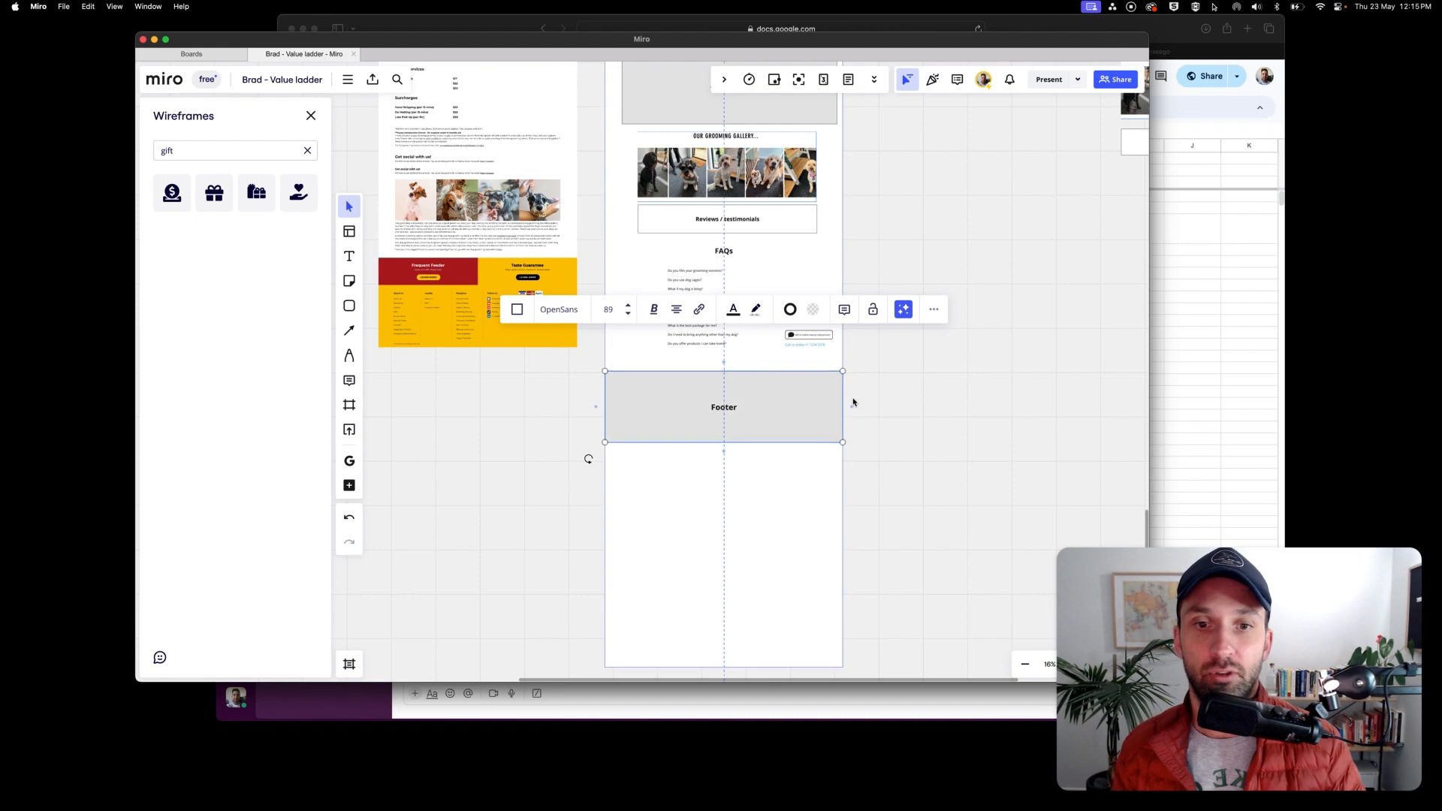
left_click(937, 371)
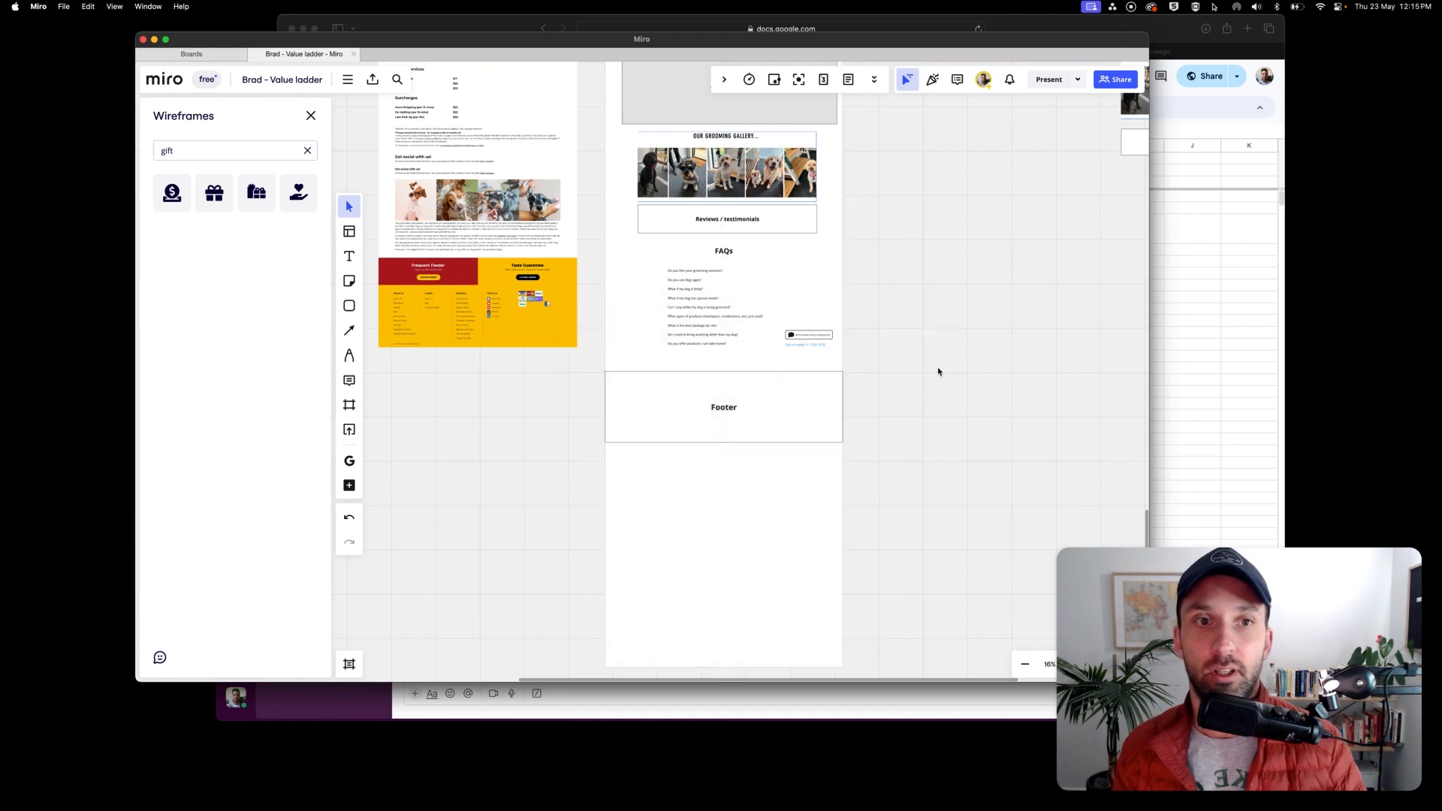
Examine the original grooming page's social section, grooming copy and footer, and compare its overall layout with the wireframe.
scroll(937, 371, "up", 4)
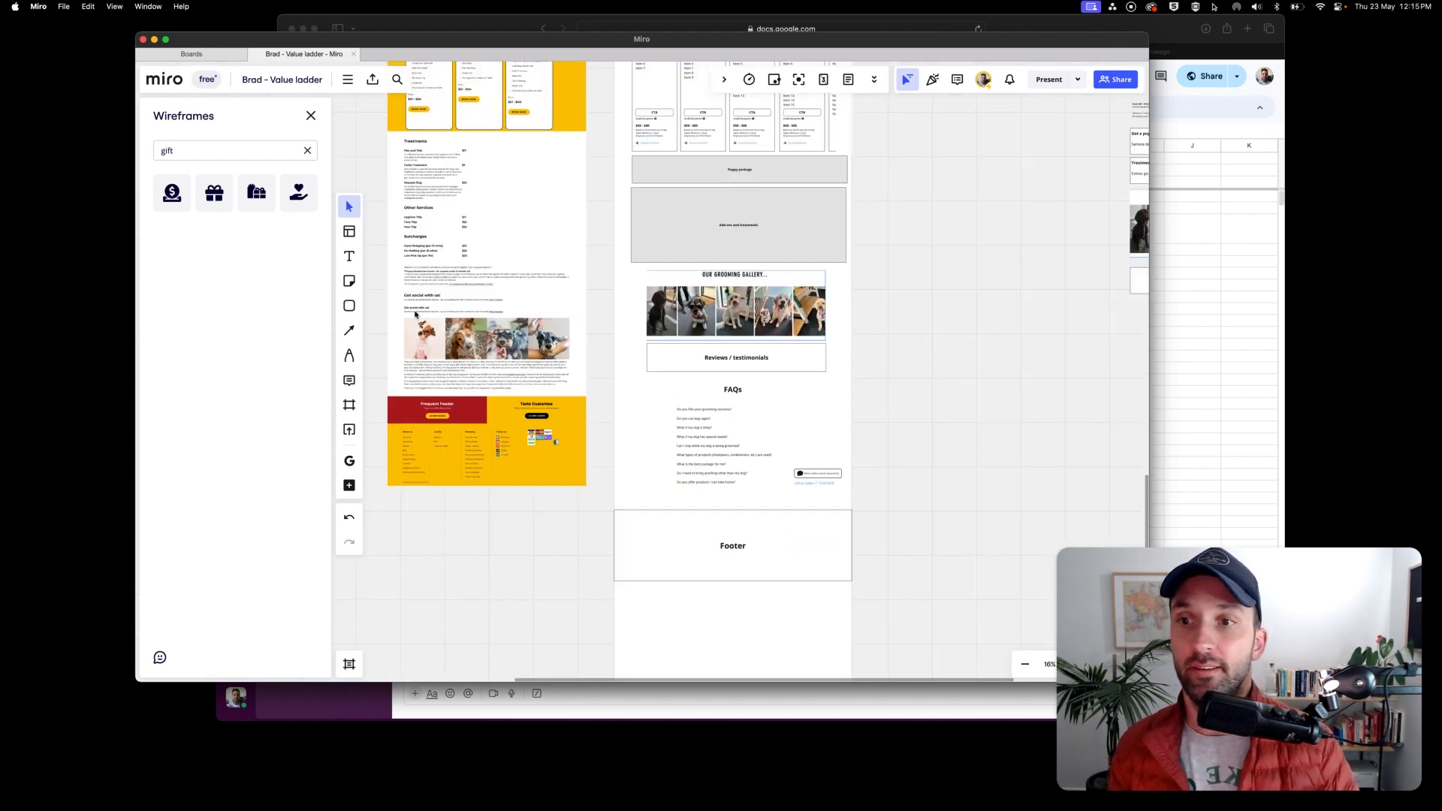
scroll(415, 314, "up", 10)
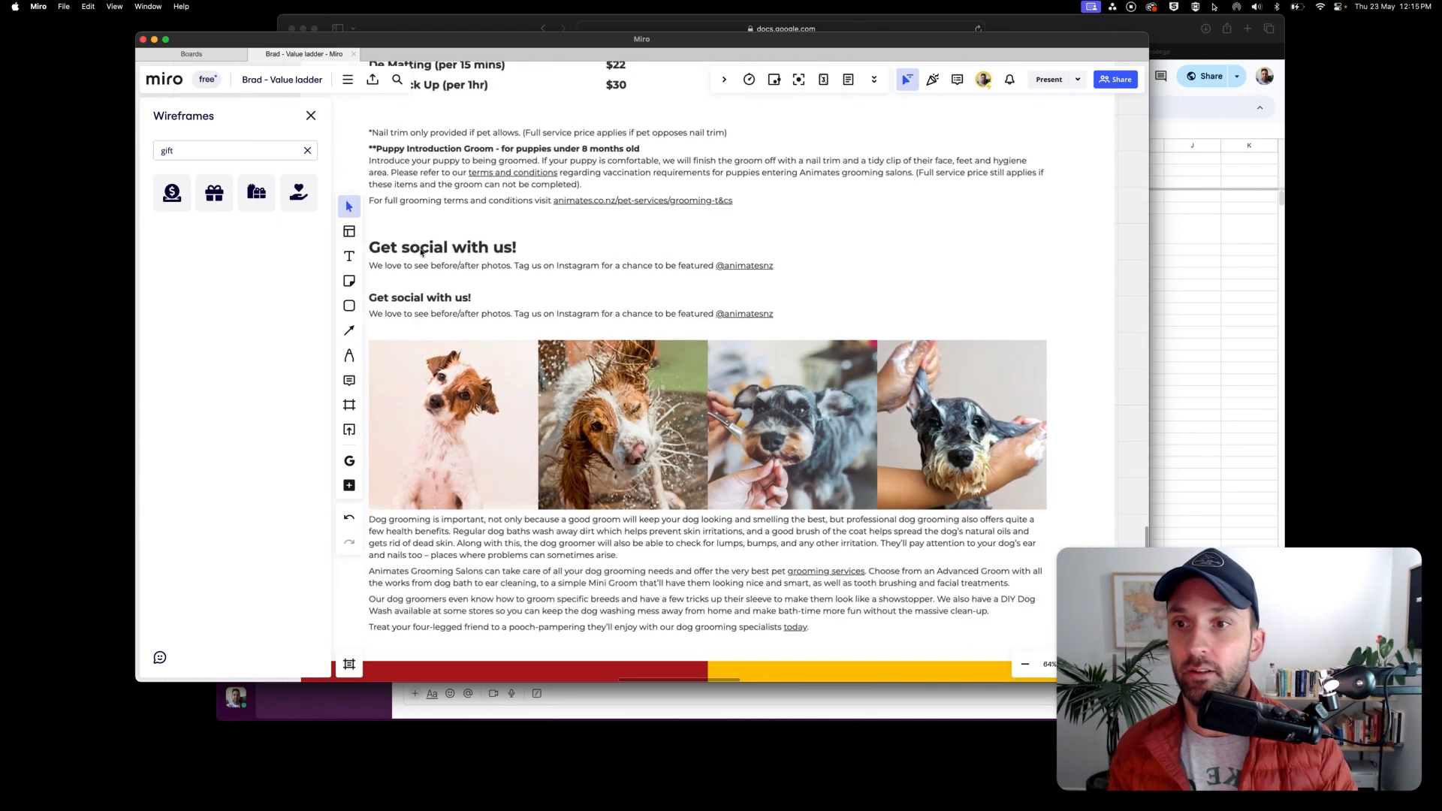
scroll(627, 409, "left", 5)
scroll(627, 409, "down", 6)
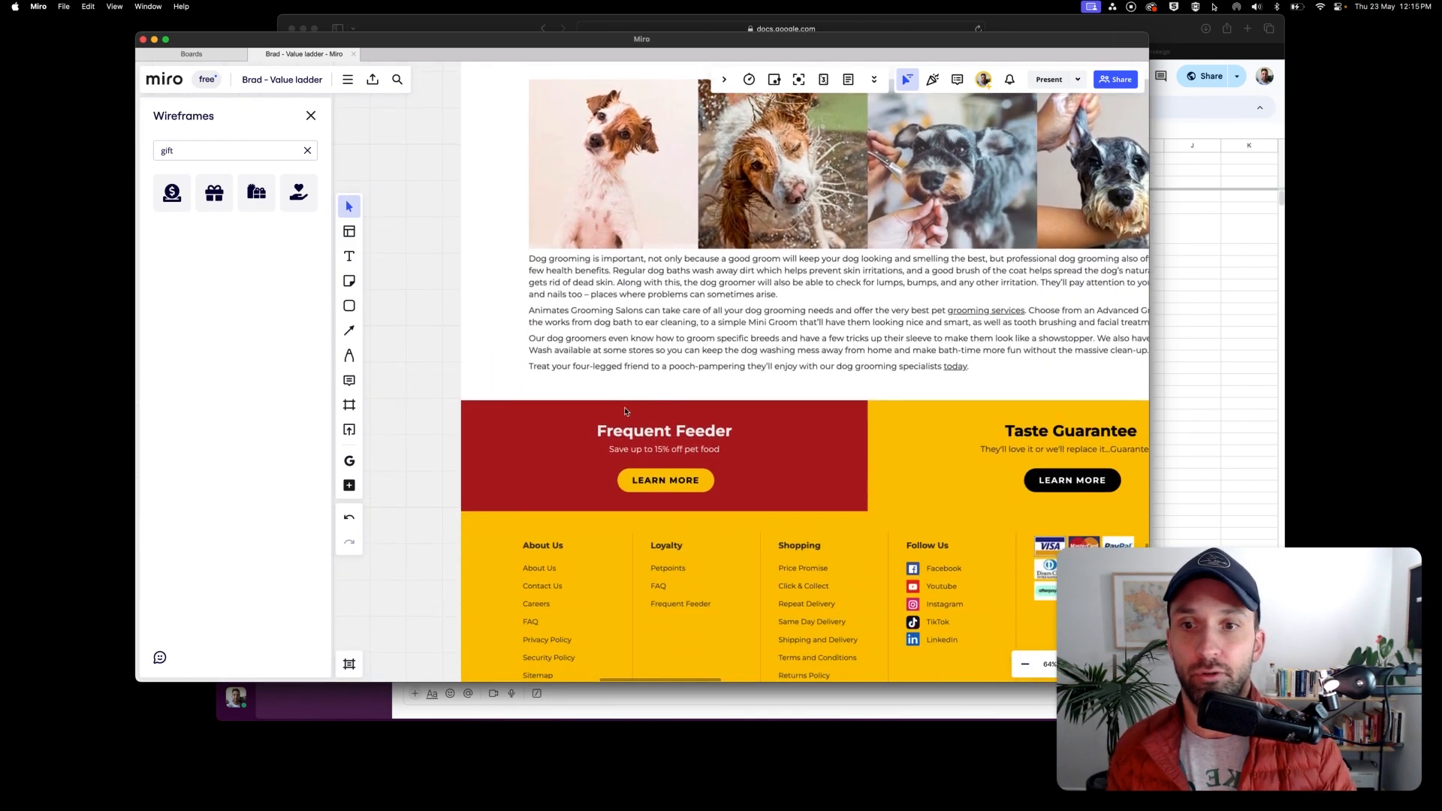
scroll(627, 397, "down", 8)
scroll(636, 365, "up", 10)
scroll(636, 365, "down", 12)
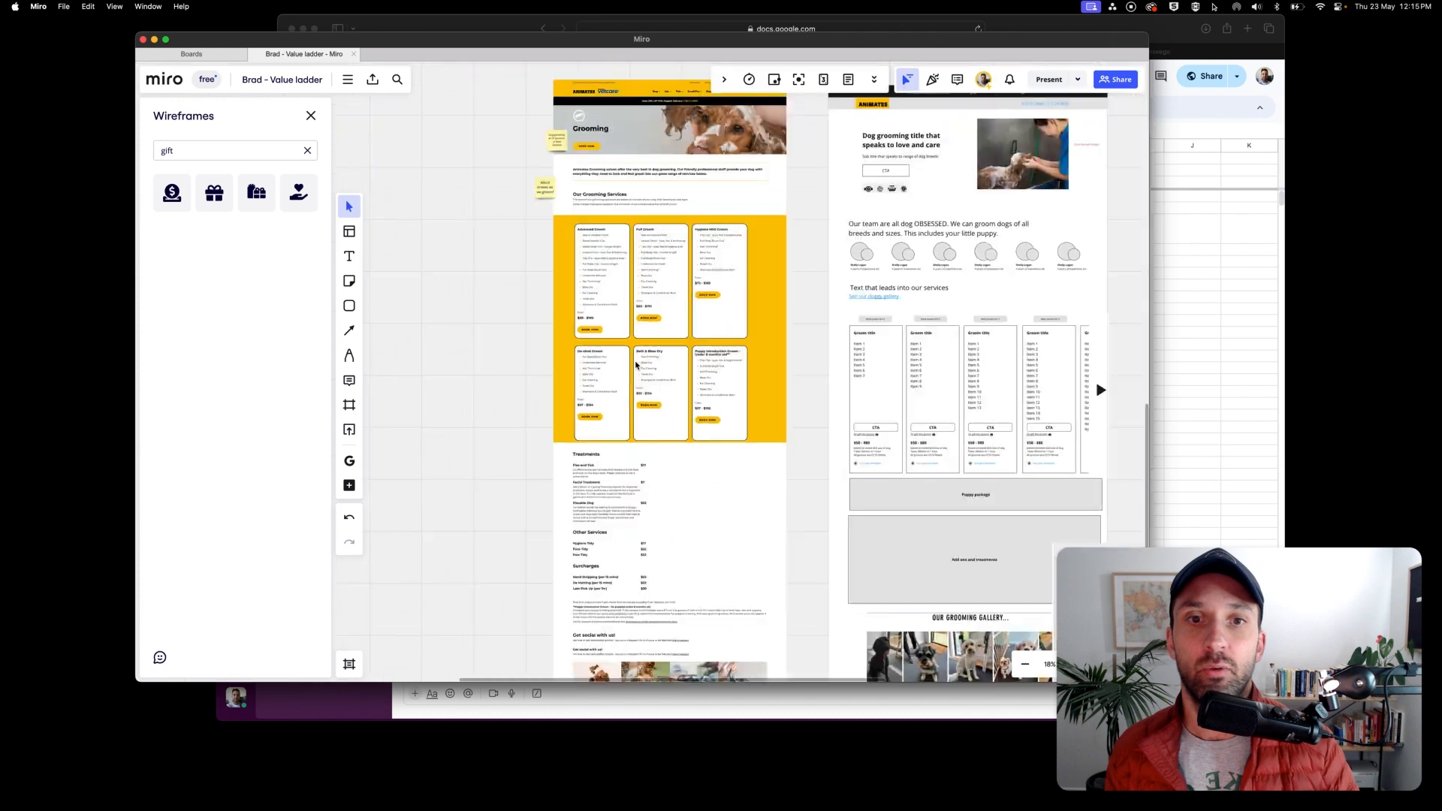
Review the finished wireframe beside the original grooming page, examining the hero text, team introduction, groom cards, gallery, reviews and FAQs.
scroll(636, 365, "up", 5)
scroll(636, 365, "down", 5)
scroll(636, 365, "right", 4)
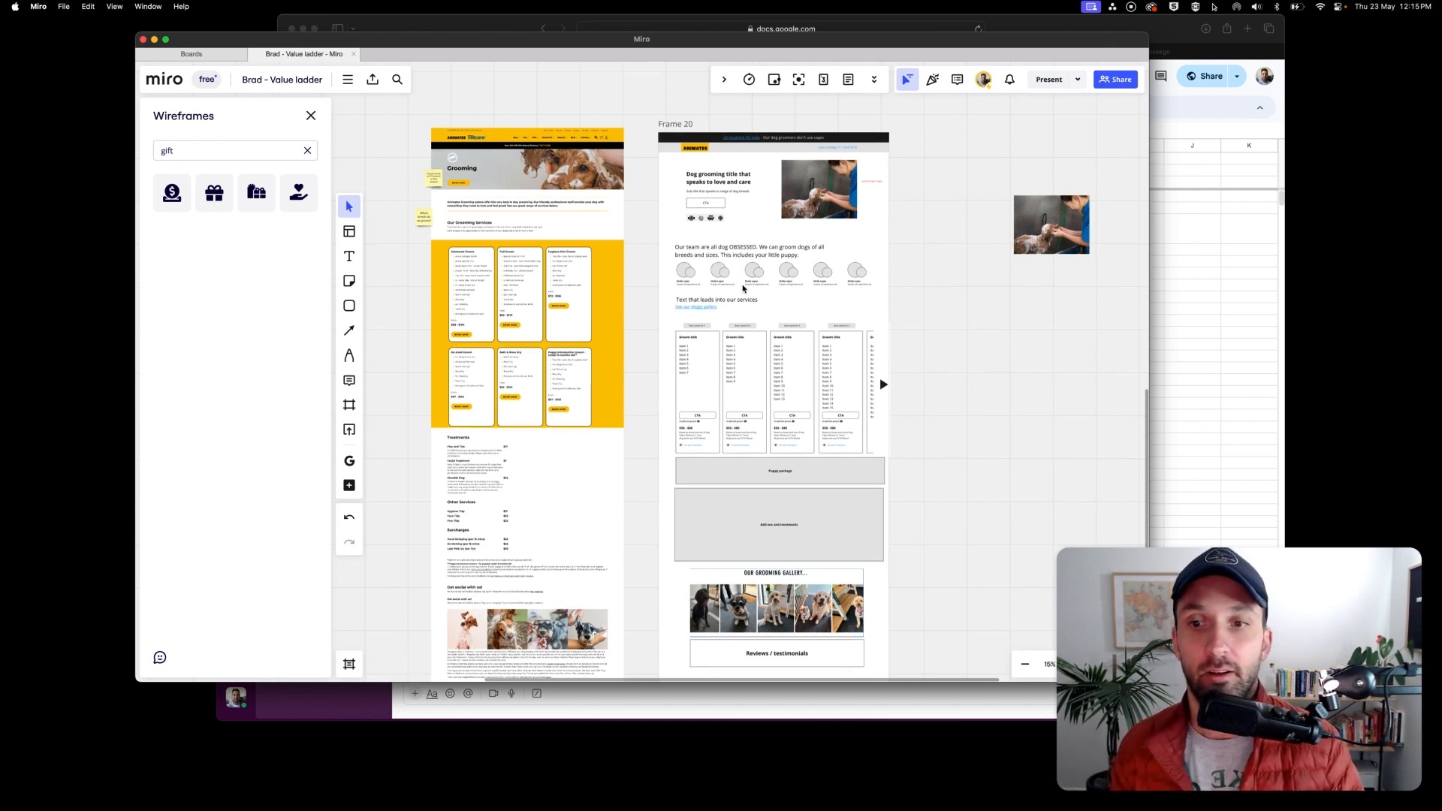
scroll(741, 270, "down", 5)
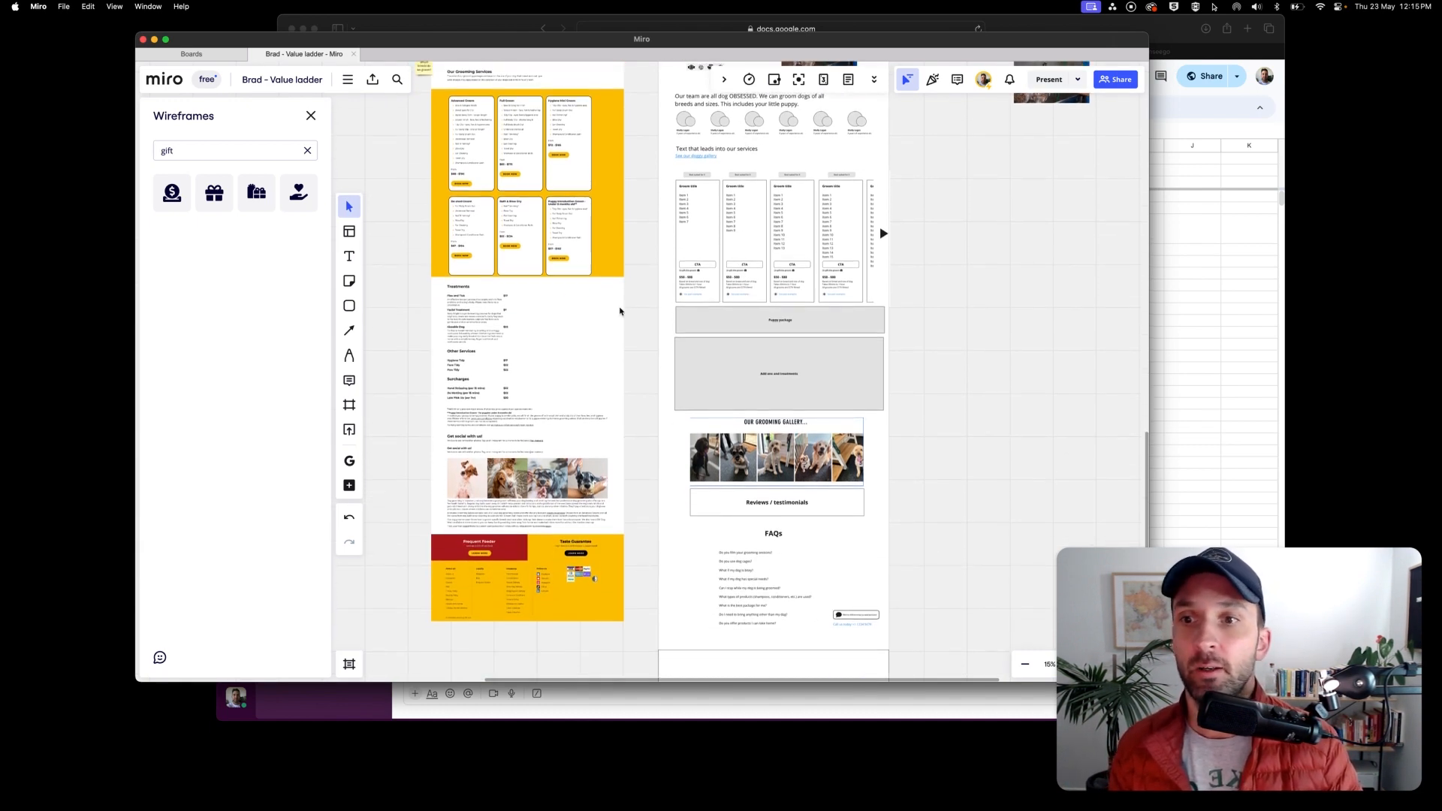
scroll(620, 311, "up", 5)
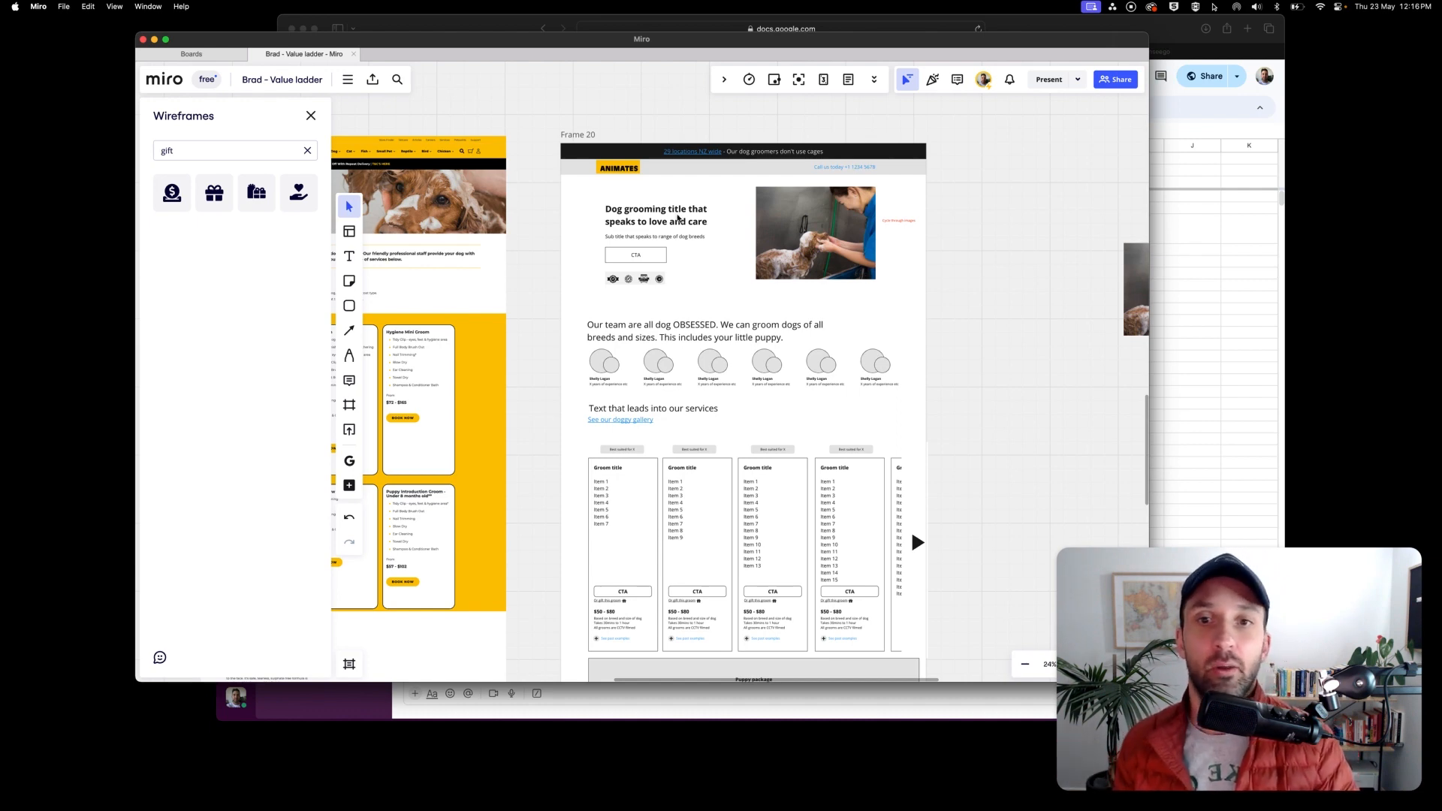
scroll(678, 218, "down", 4)
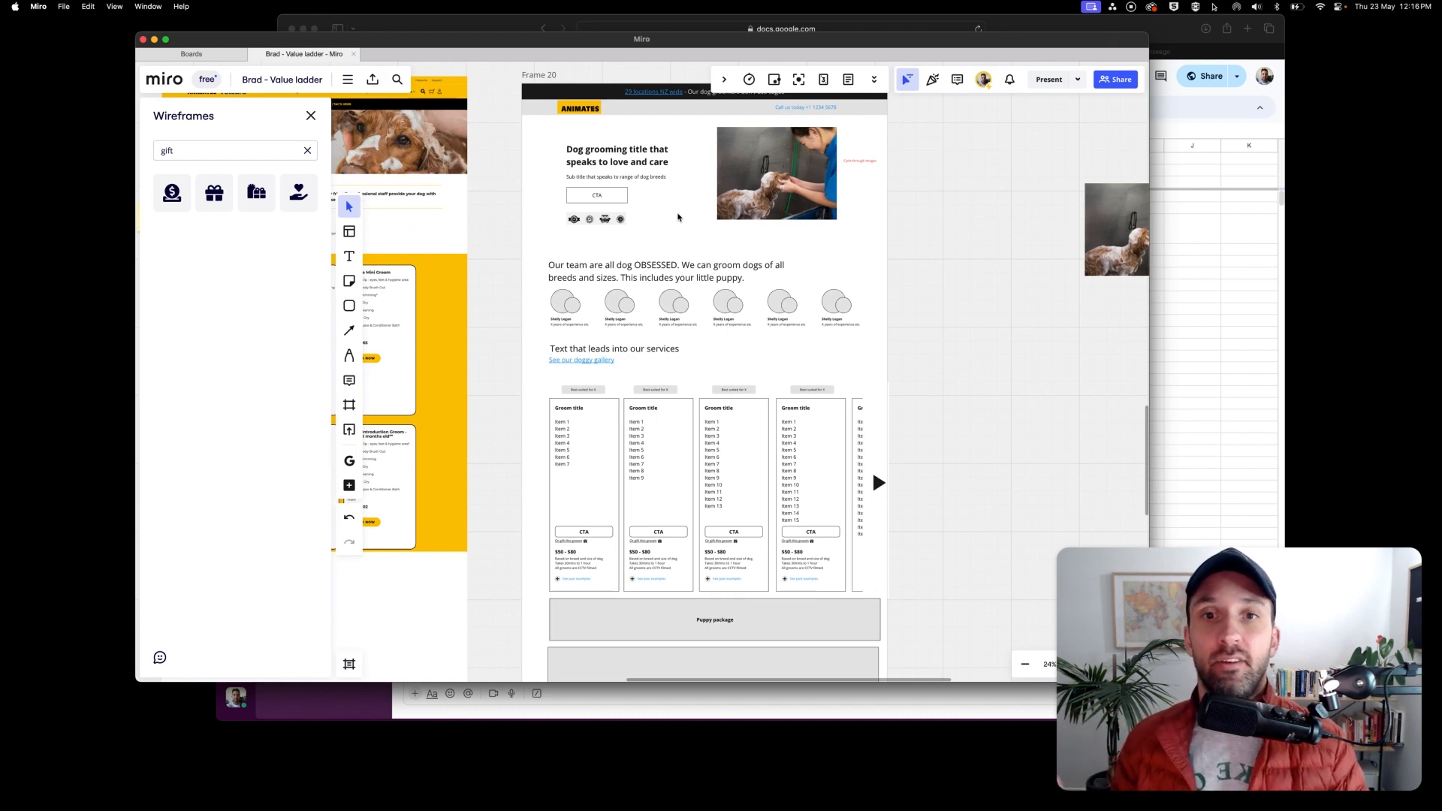
left_click(612, 153)
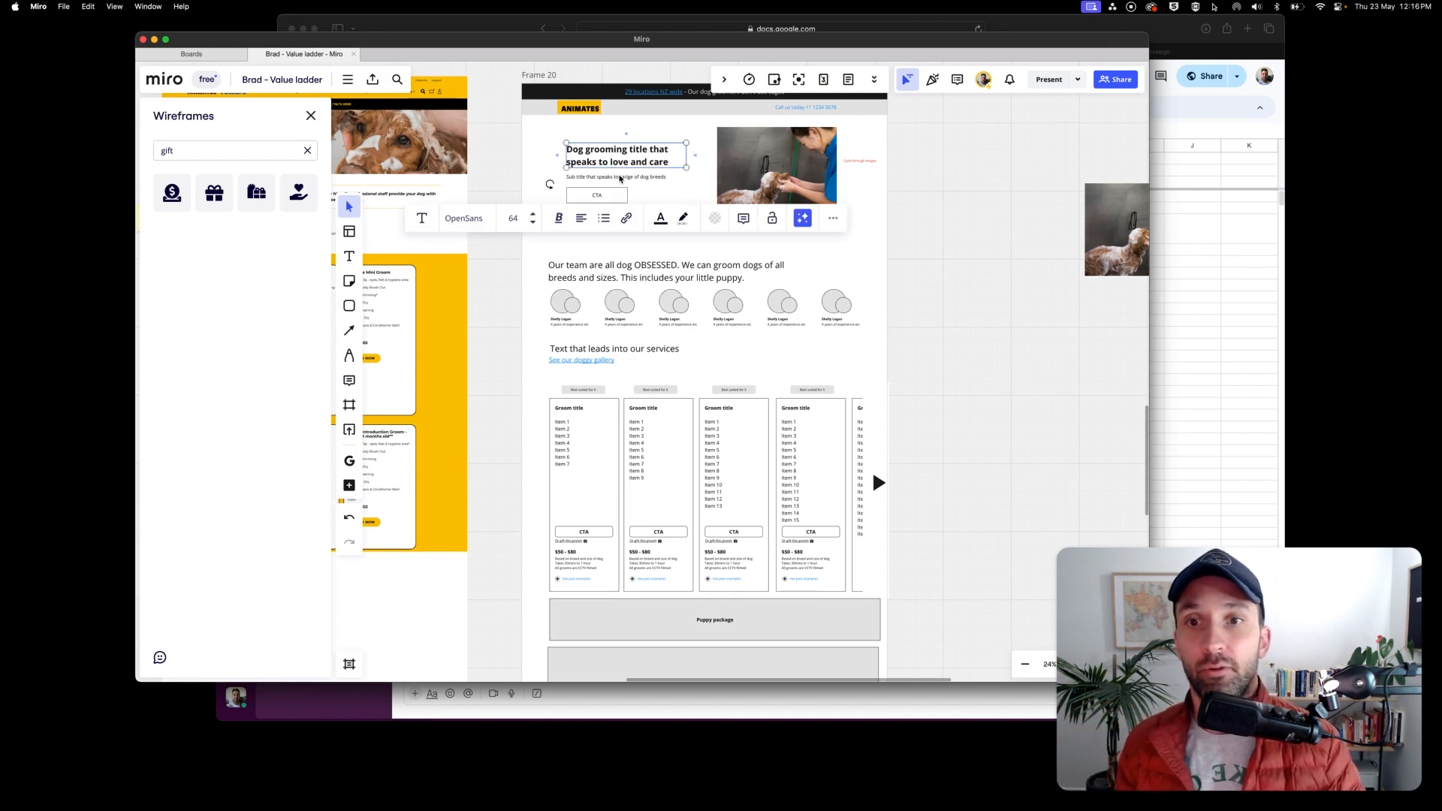
left_click(620, 179)
left_click(640, 272)
scroll(711, 440, "down", 15)
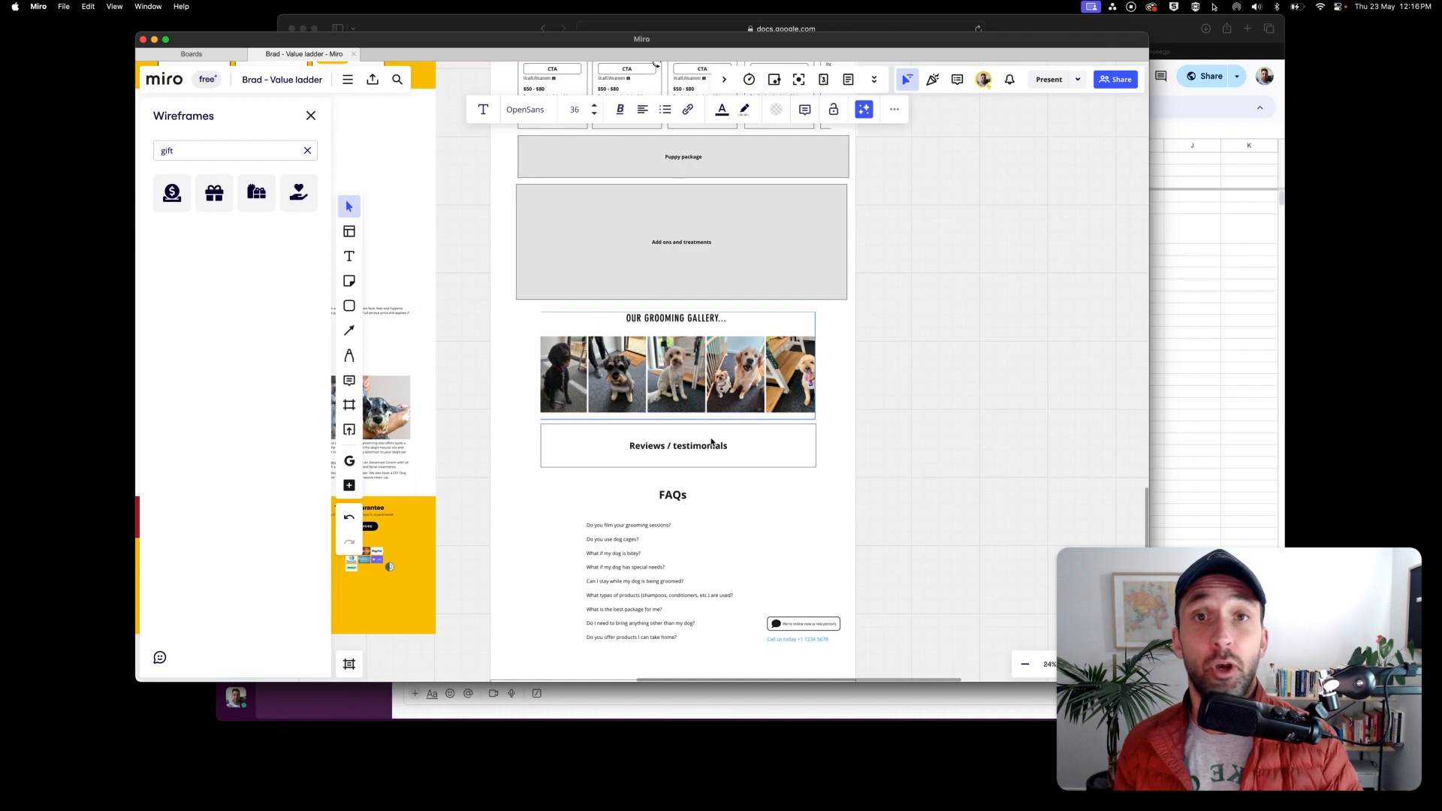